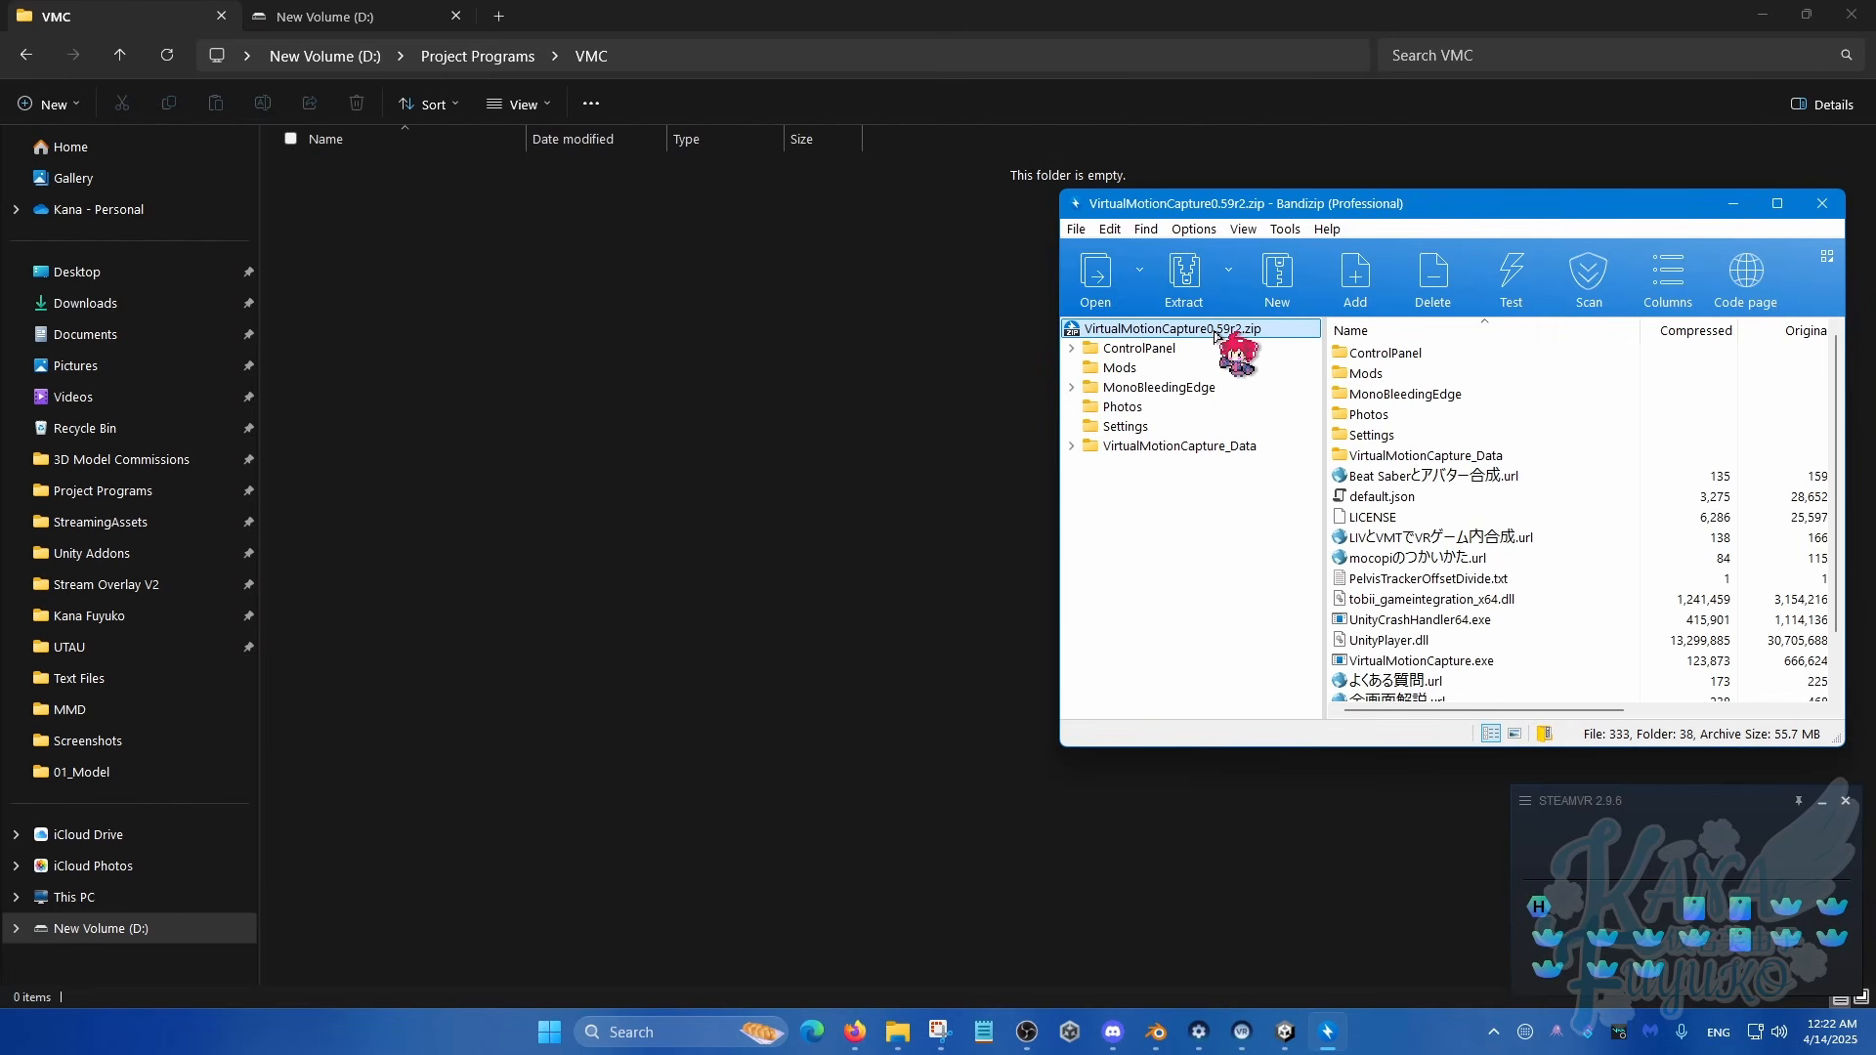
Step: Extract the VirtualMotionCapture0.59r2 archive into the VMC folder and open the extracted folder
{"action": "left_click_drag", "start_coordinate": [1252, 191], "coordinate": [1203, 198]}
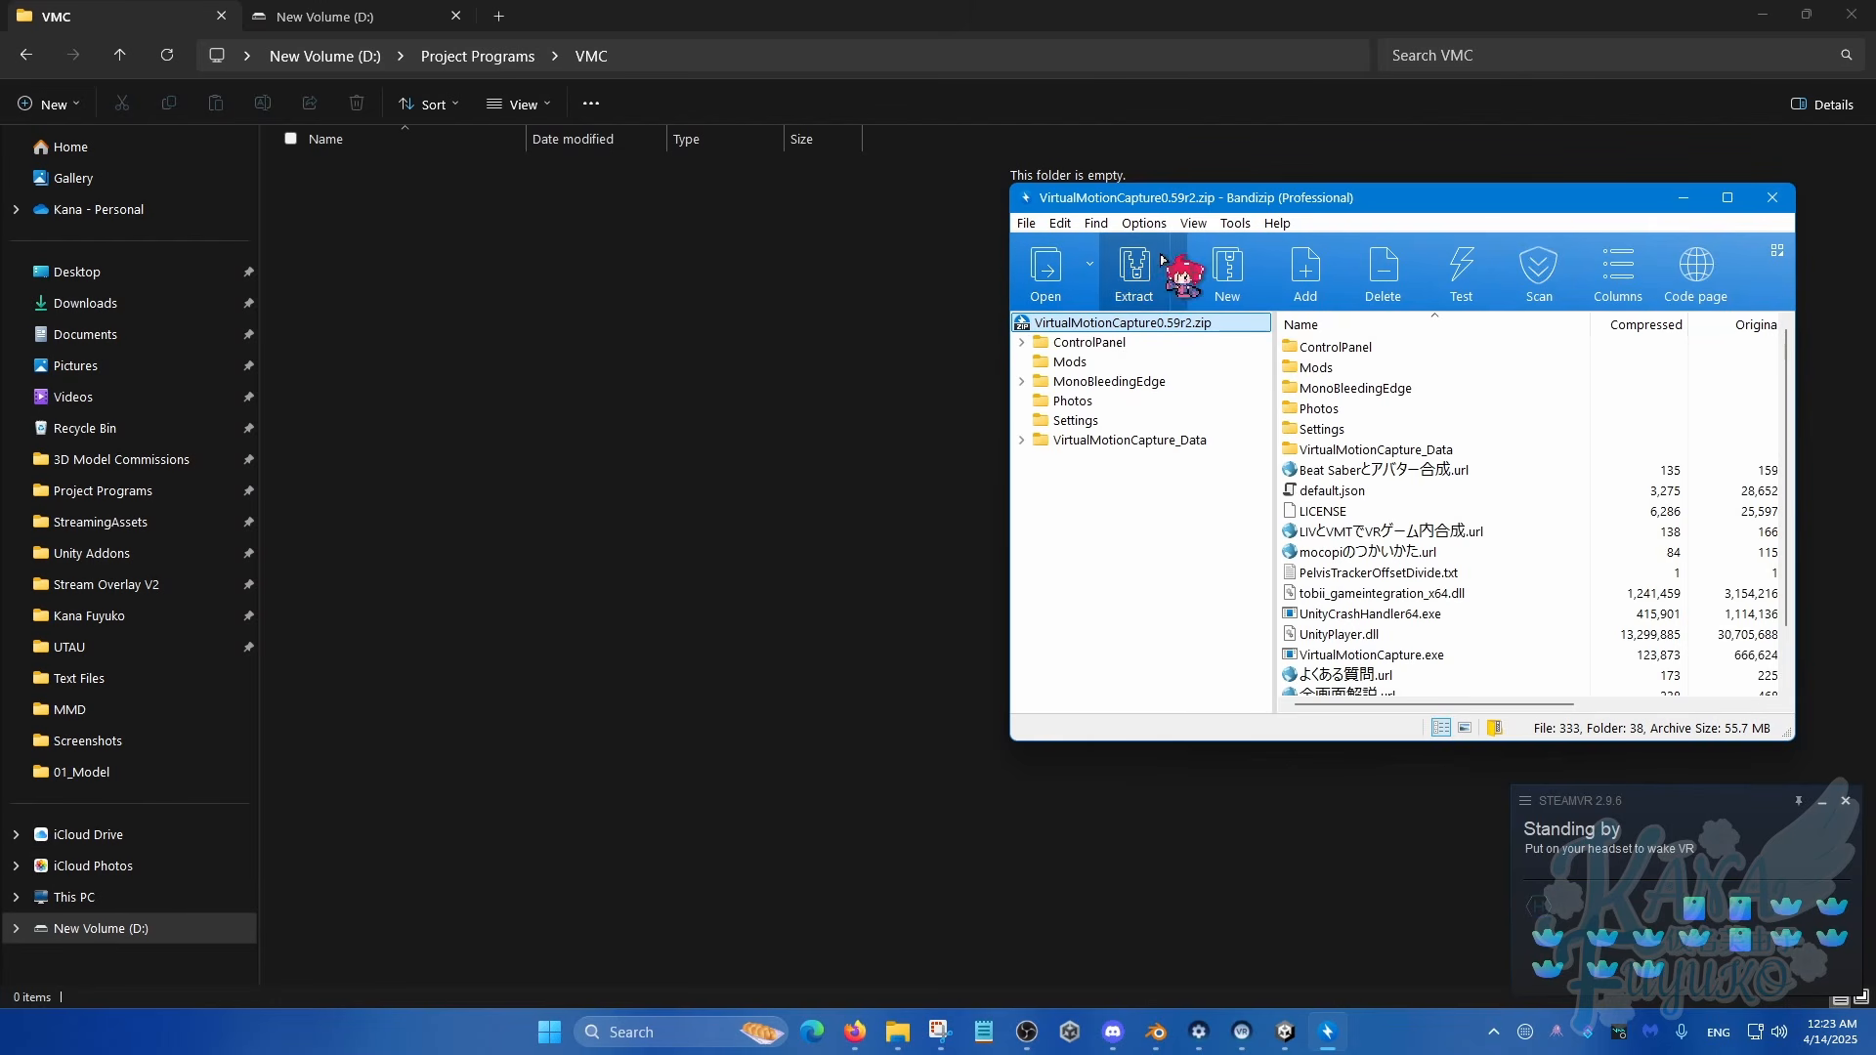
{"action": "left_click_drag", "start_coordinate": [1183, 206], "coordinate": [1234, 244]}
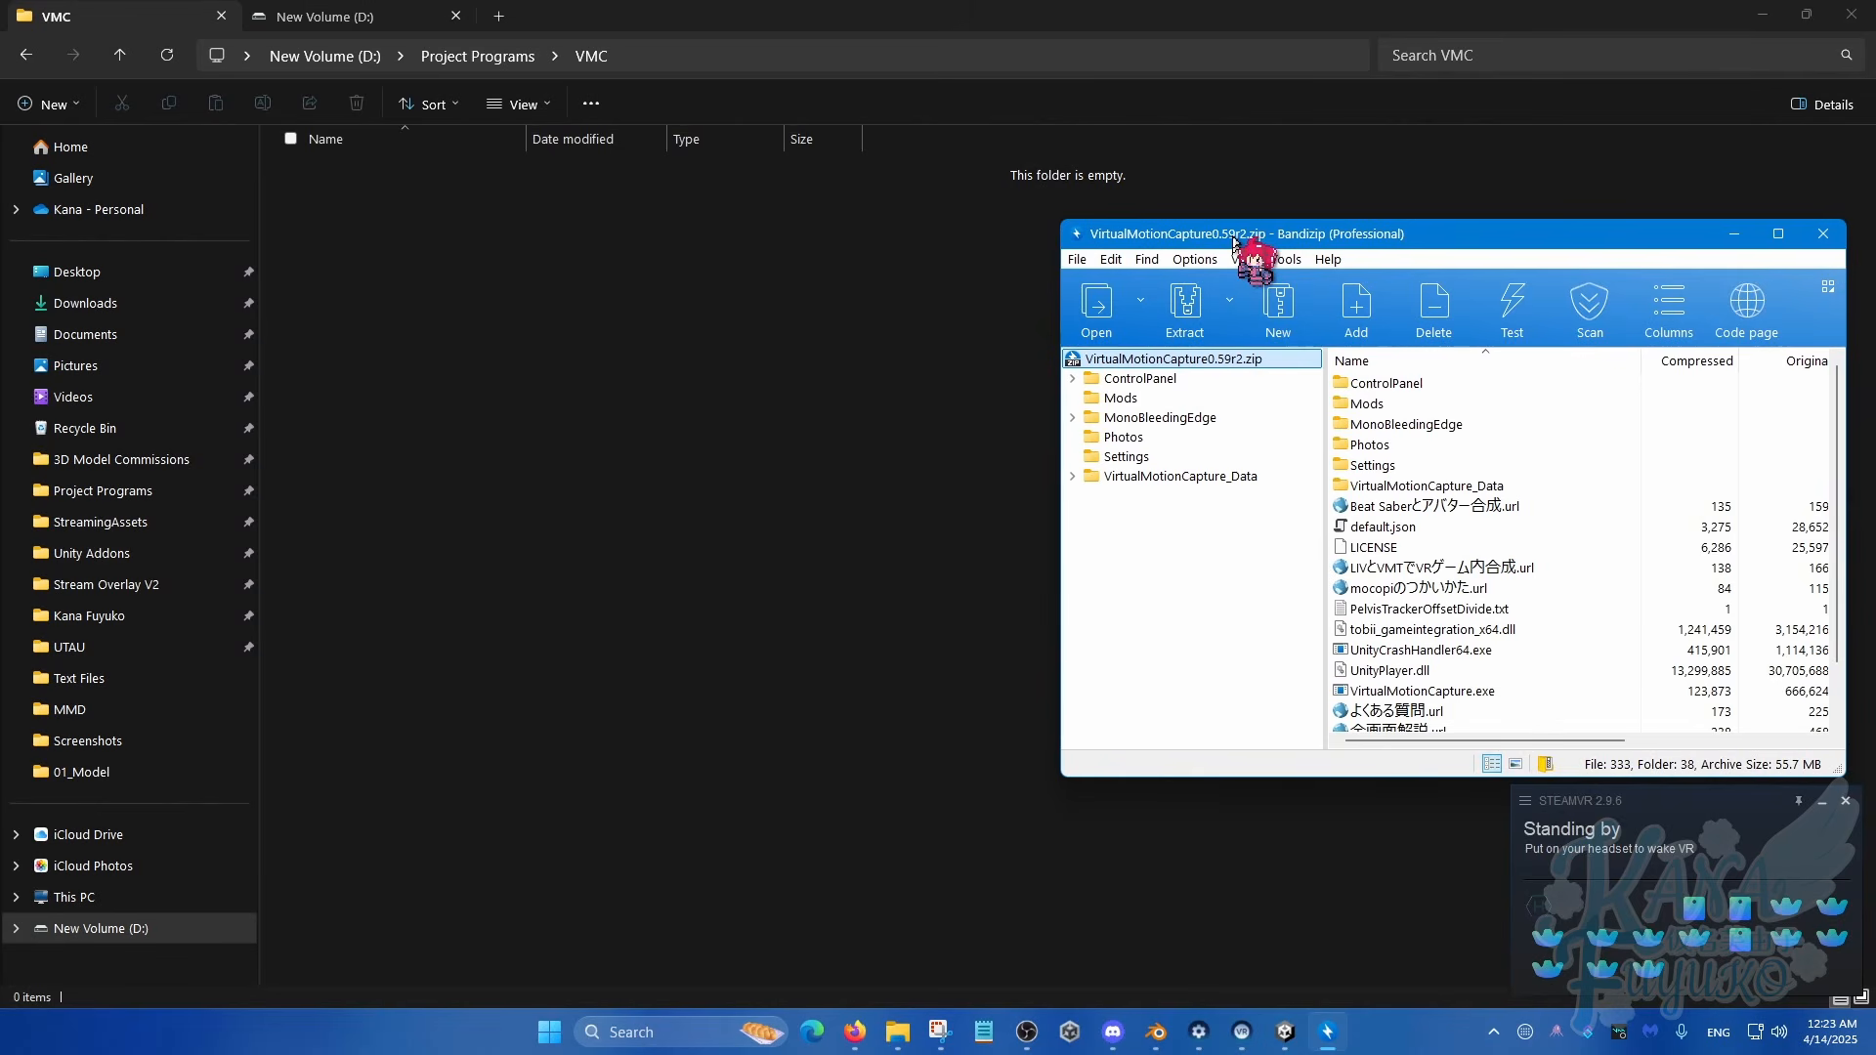
{"action": "left_click_drag", "start_coordinate": [1233, 247], "coordinate": [1250, 220]}
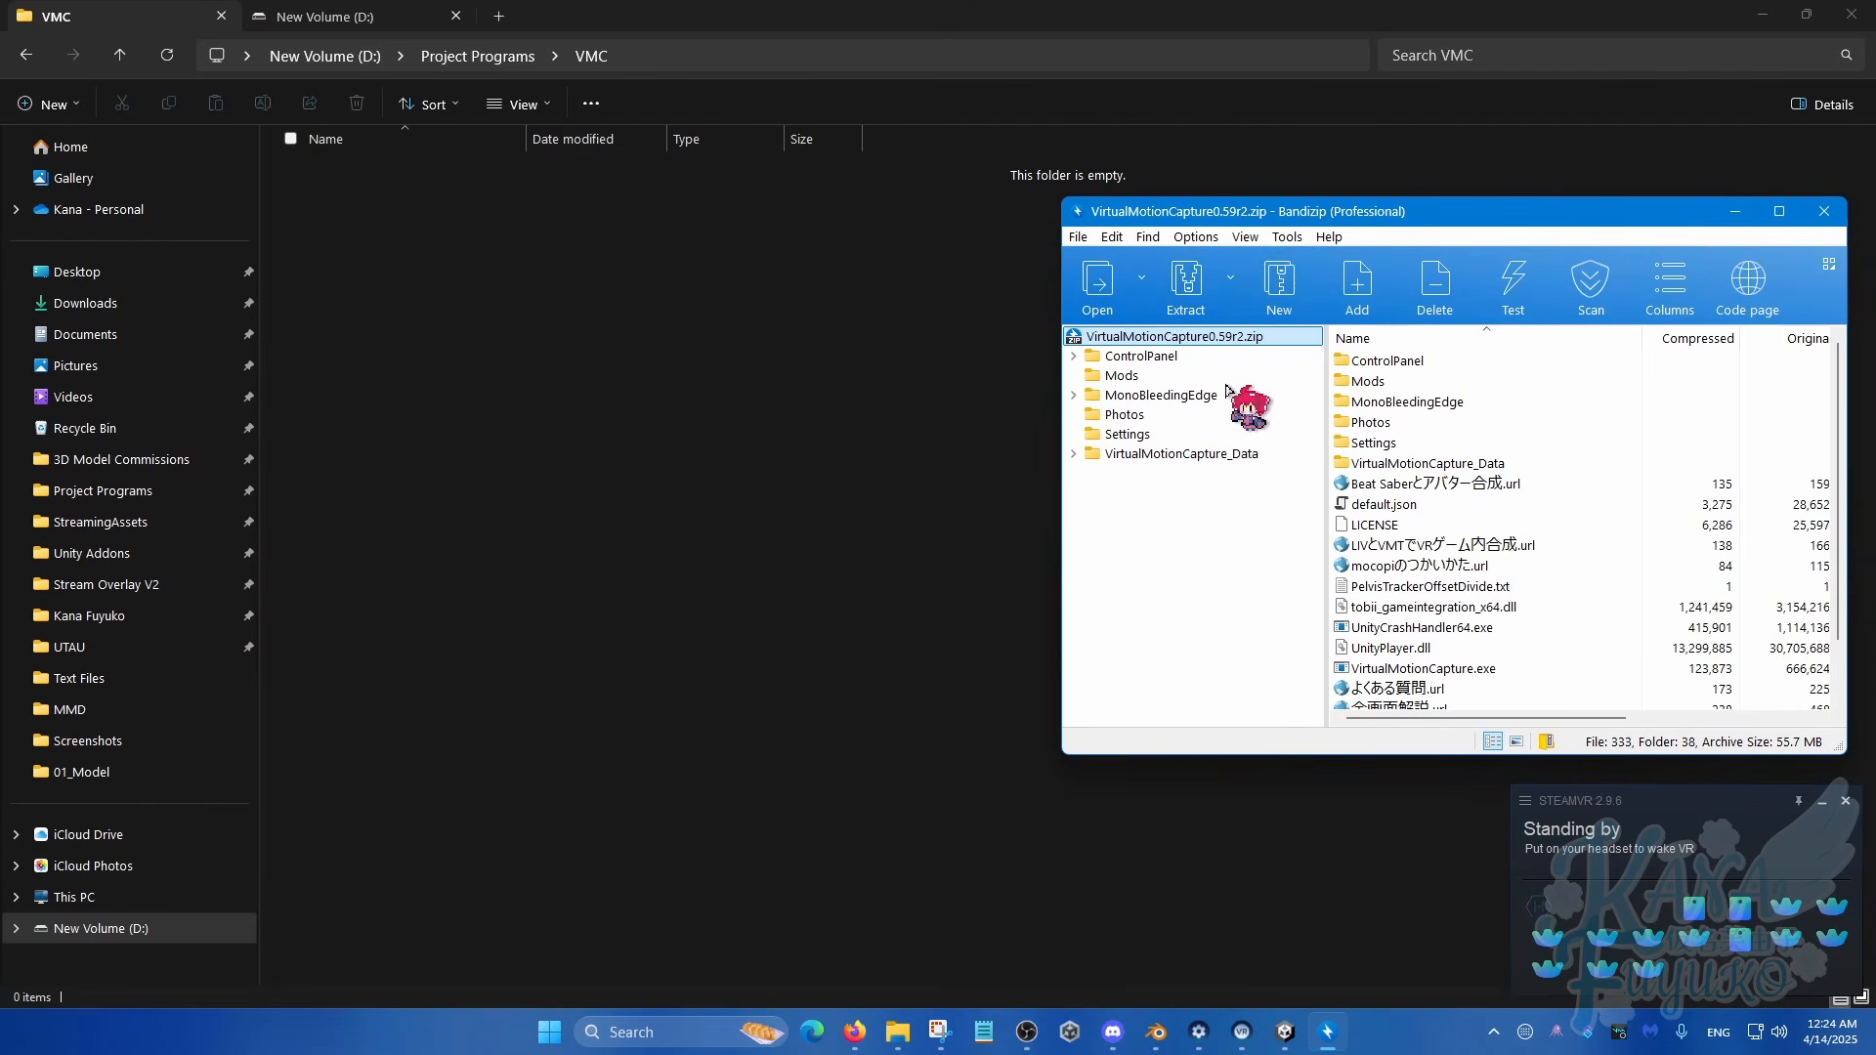
{"action": "left_click_drag", "start_coordinate": [1200, 336], "coordinate": [784, 407]}
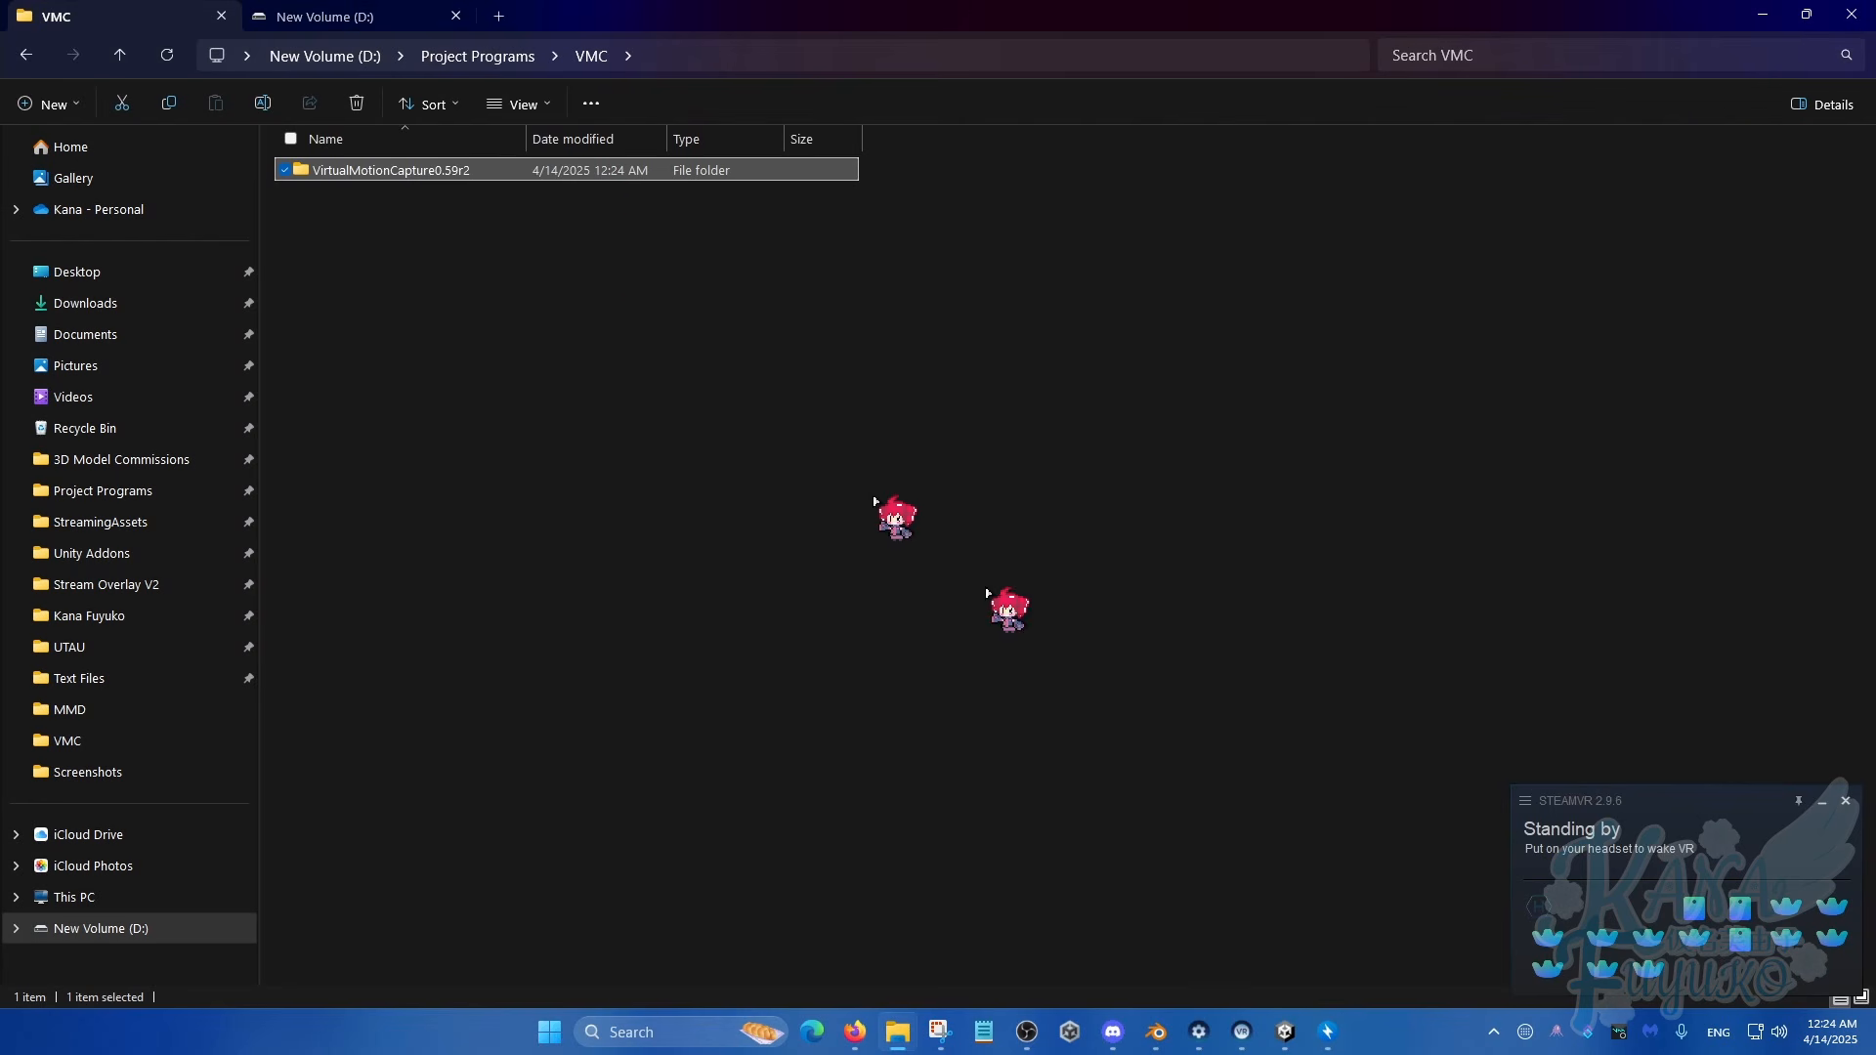
{"action": "left_click", "coordinate": [556, 170]}
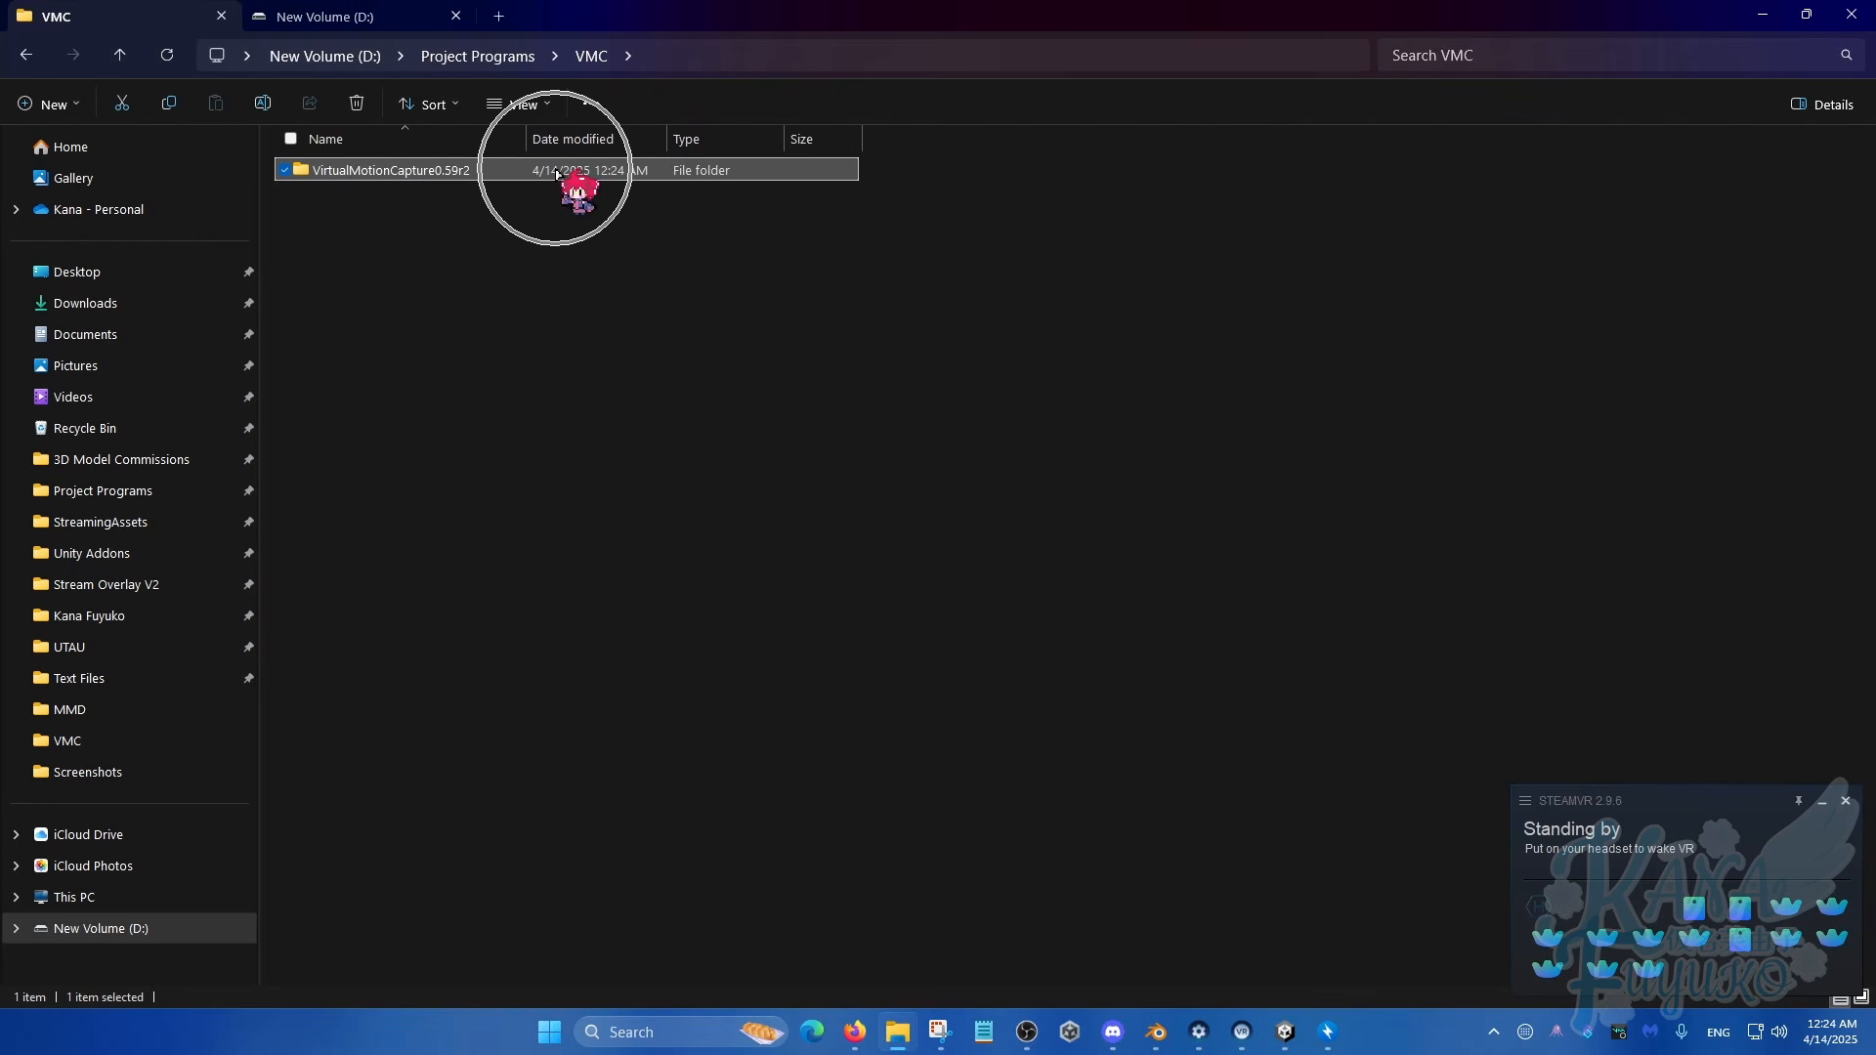
{"action": "double_click", "coordinate": [456, 173]}
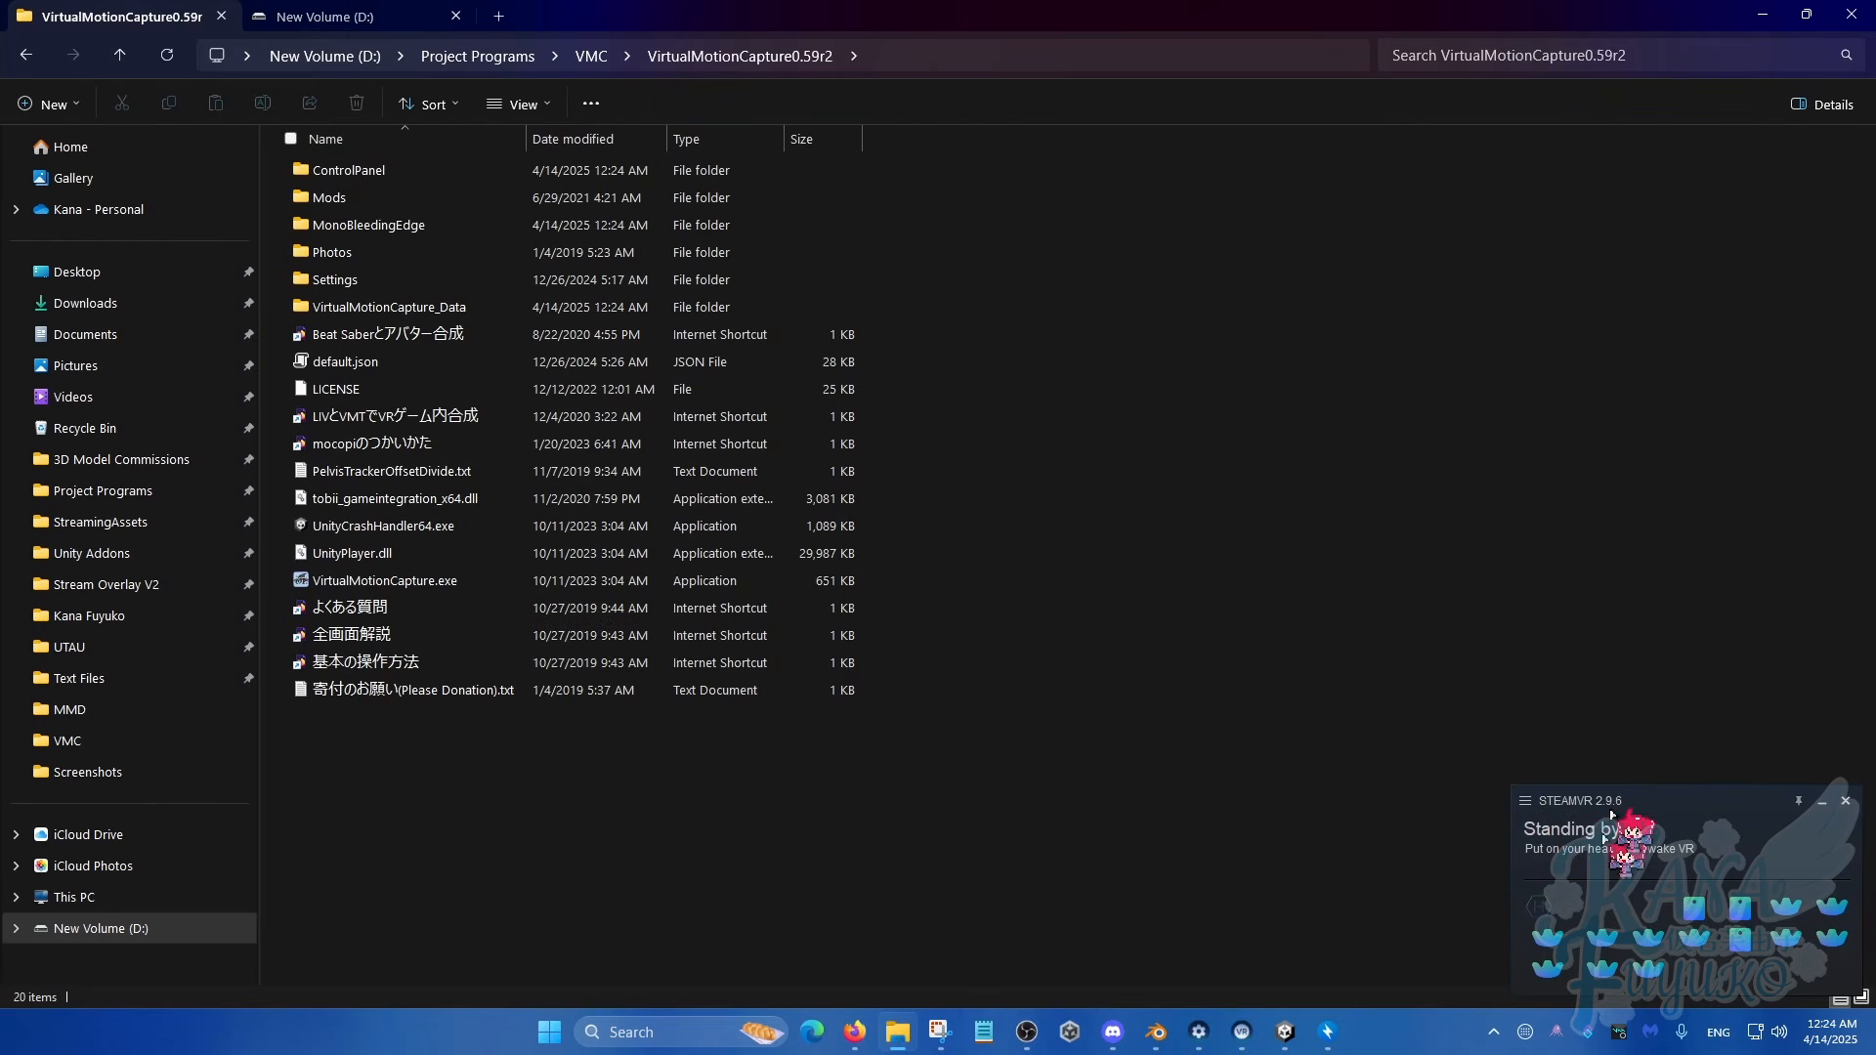
Step: Launch VirtualMotionCapture.exe, allowing it to run past the SmartScreen block, and accept its firewall configuration
{"action": "left_click", "coordinate": [1668, 813]}
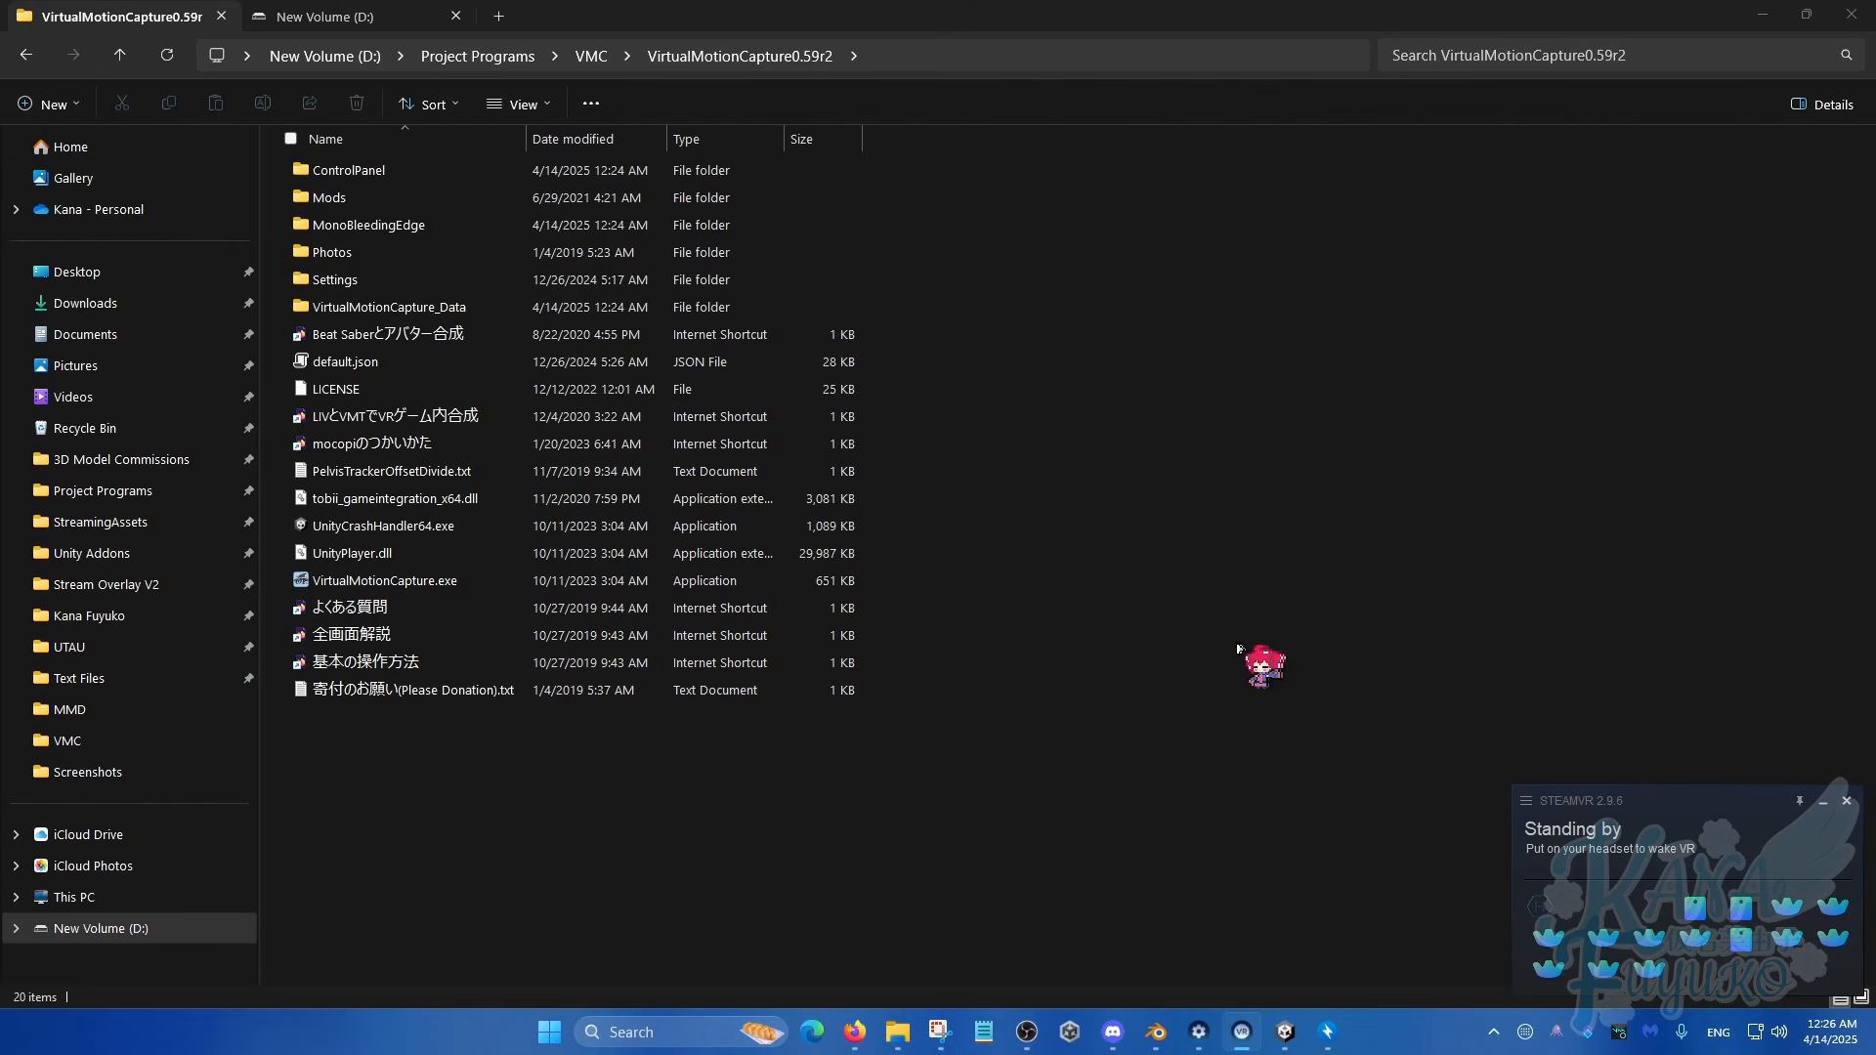
{"action": "left_click", "coordinate": [423, 583]}
{"action": "left_click", "coordinate": [424, 584]}
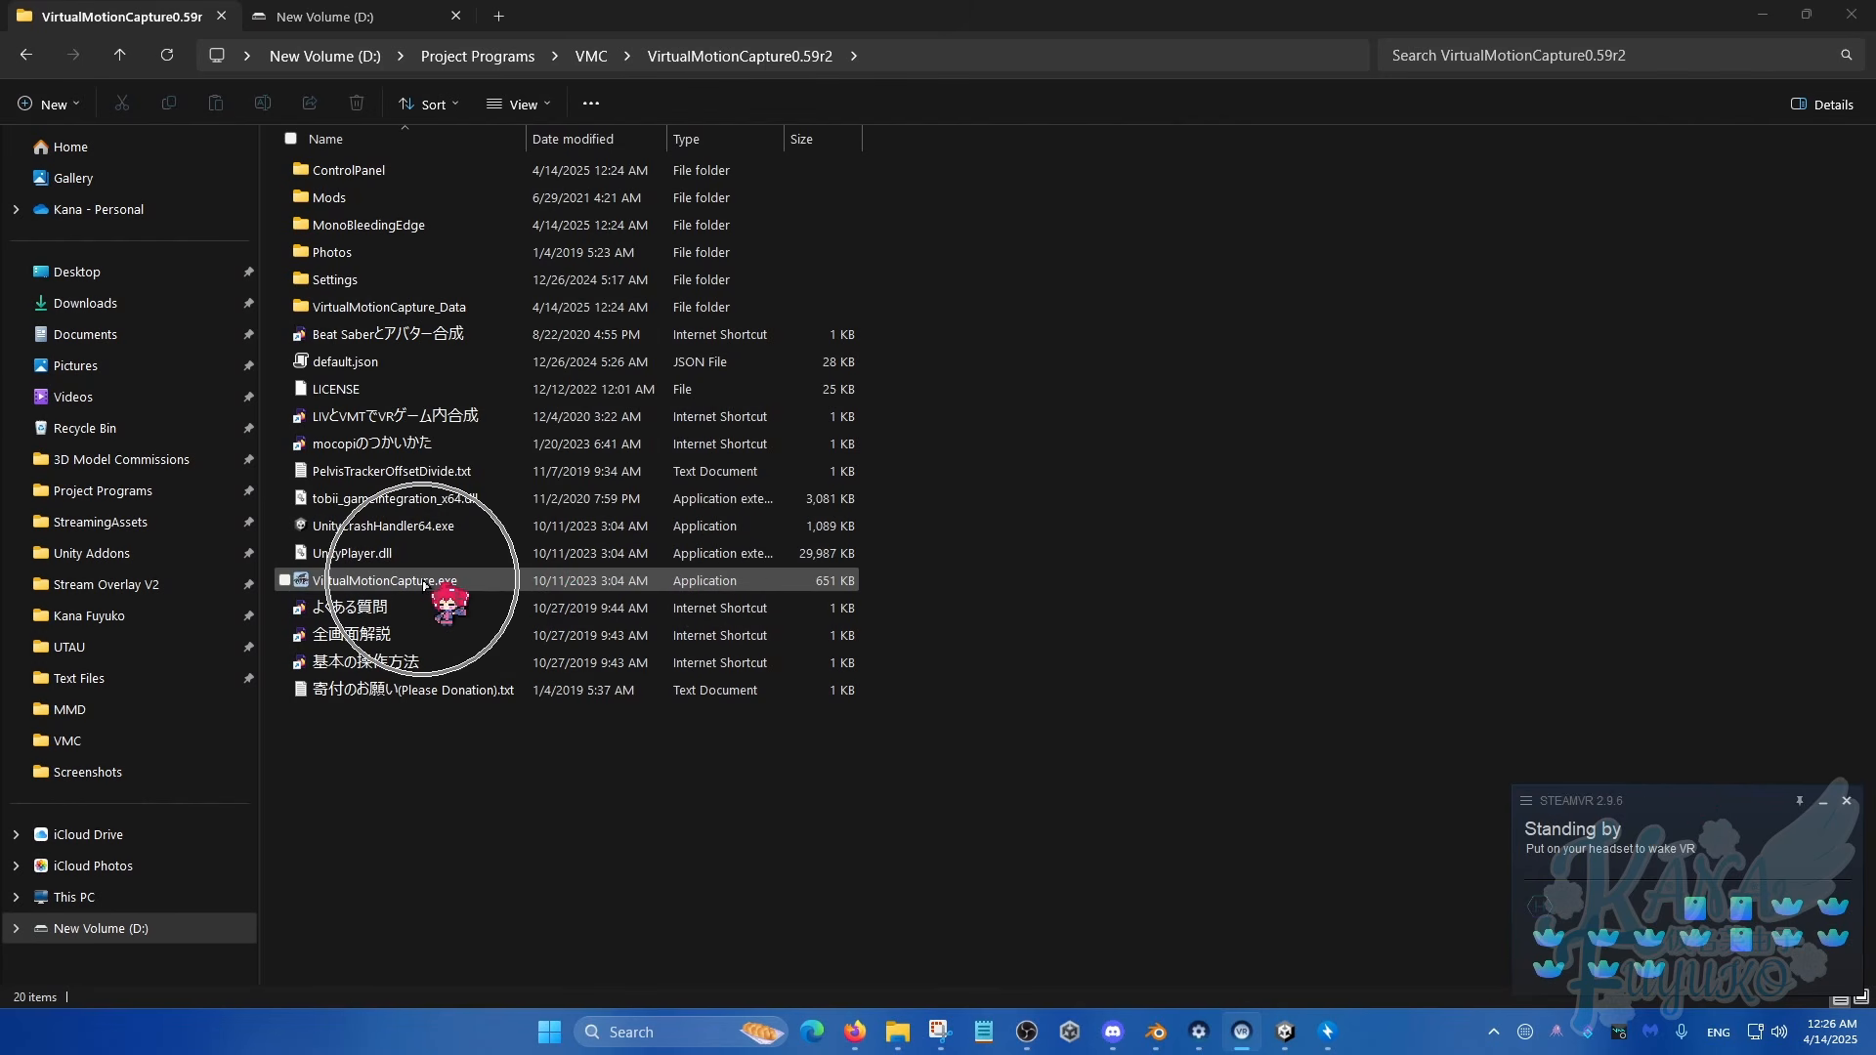
{"action": "left_click", "coordinate": [424, 584]}
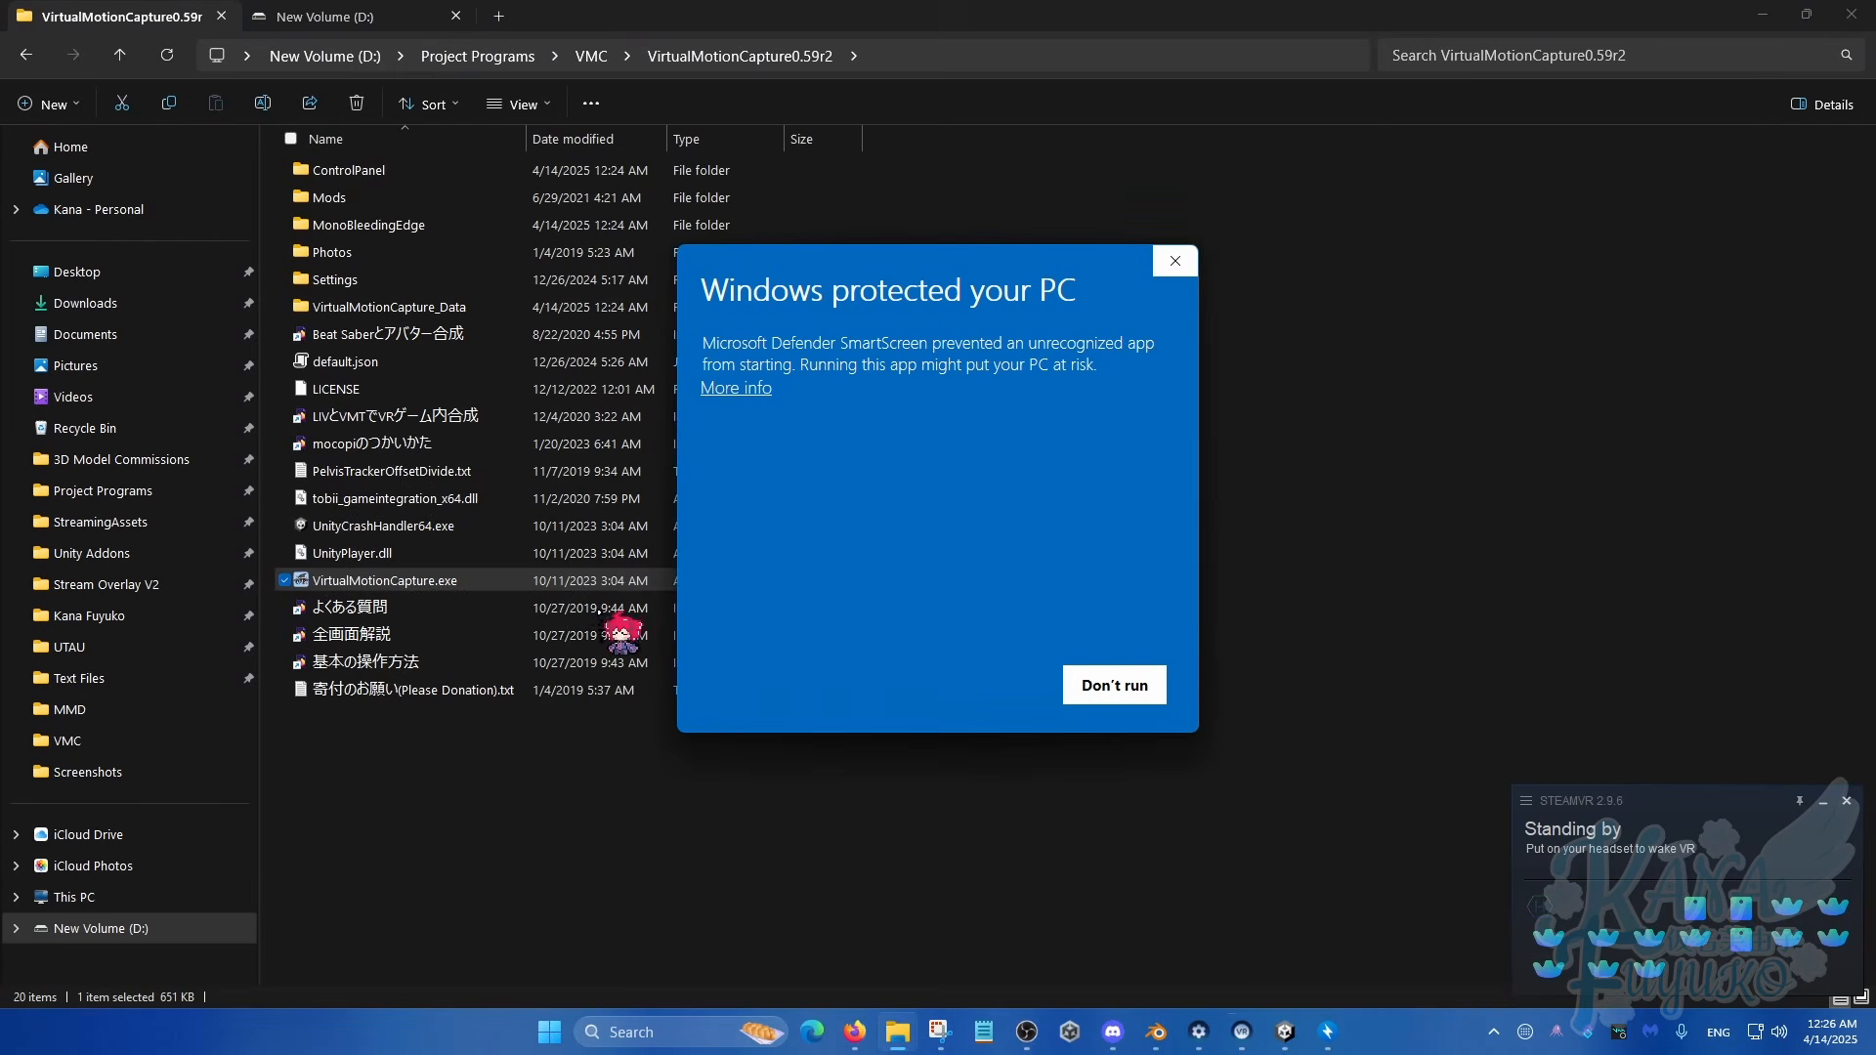
{"action": "left_click", "coordinate": [746, 389]}
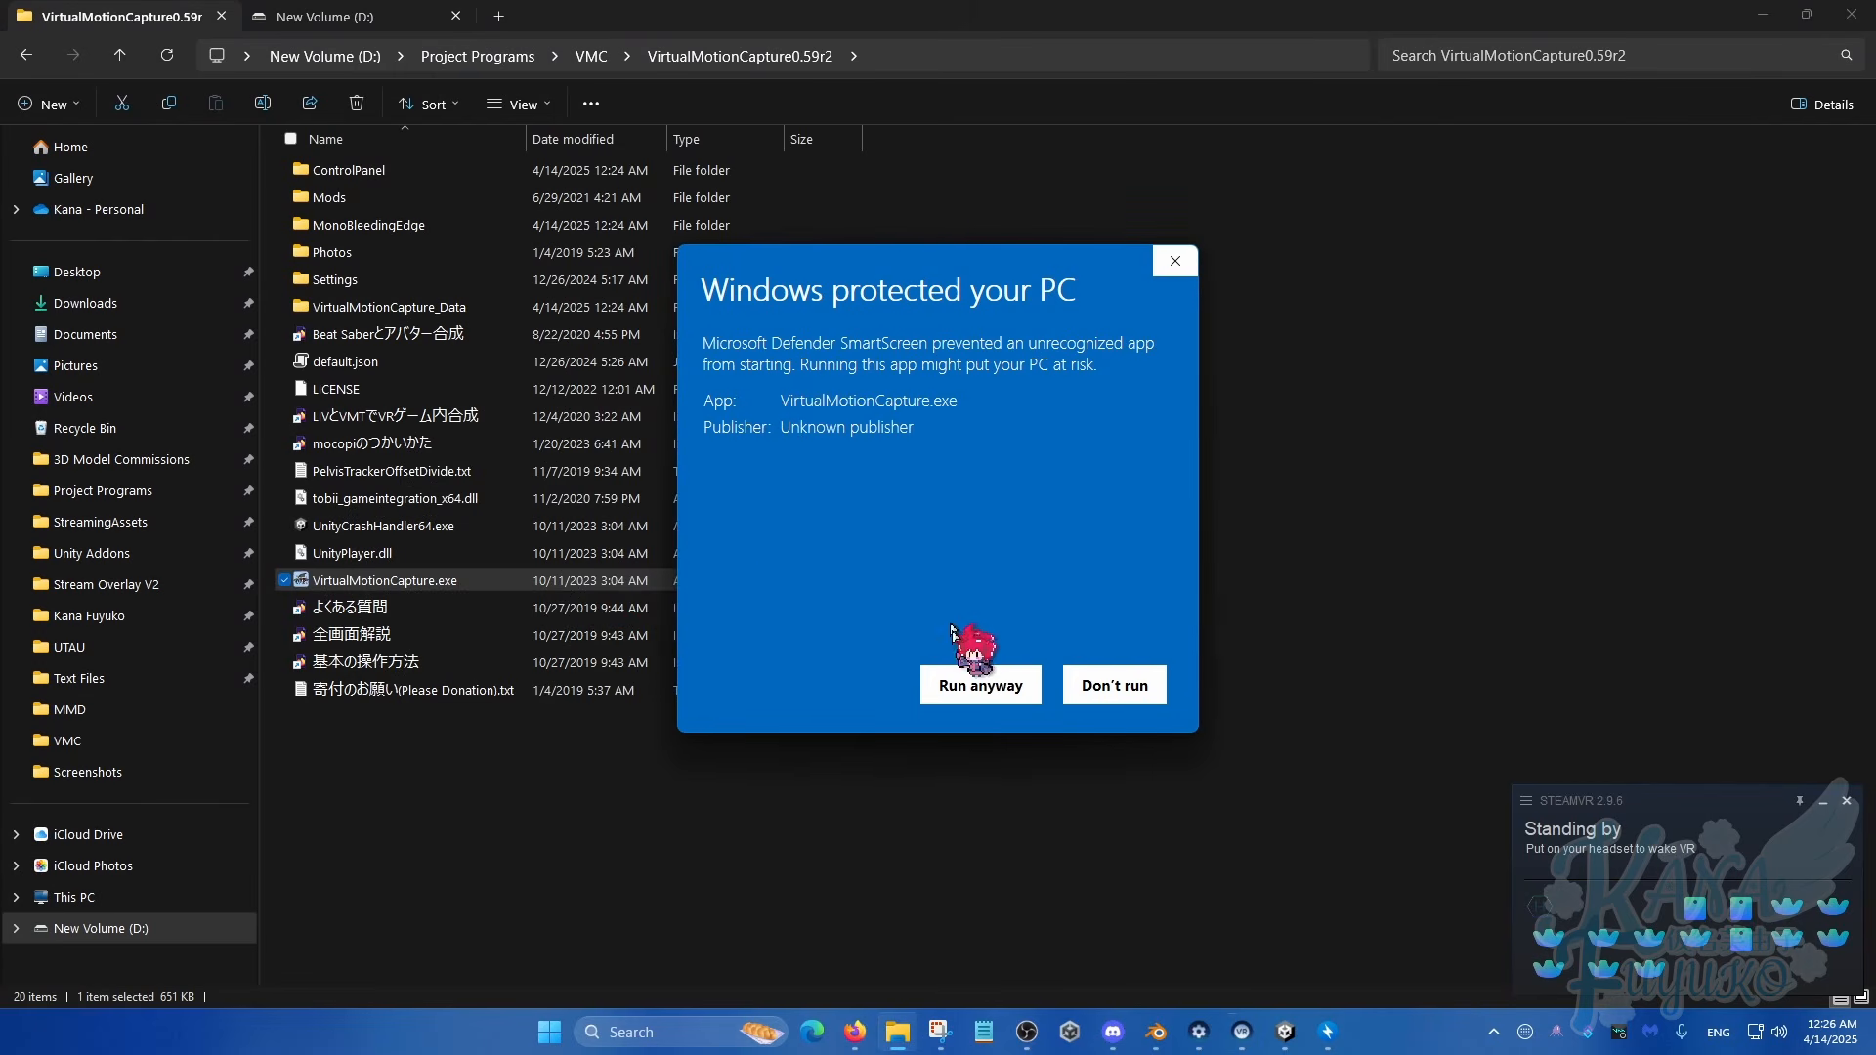
{"action": "left_click", "coordinate": [981, 687]}
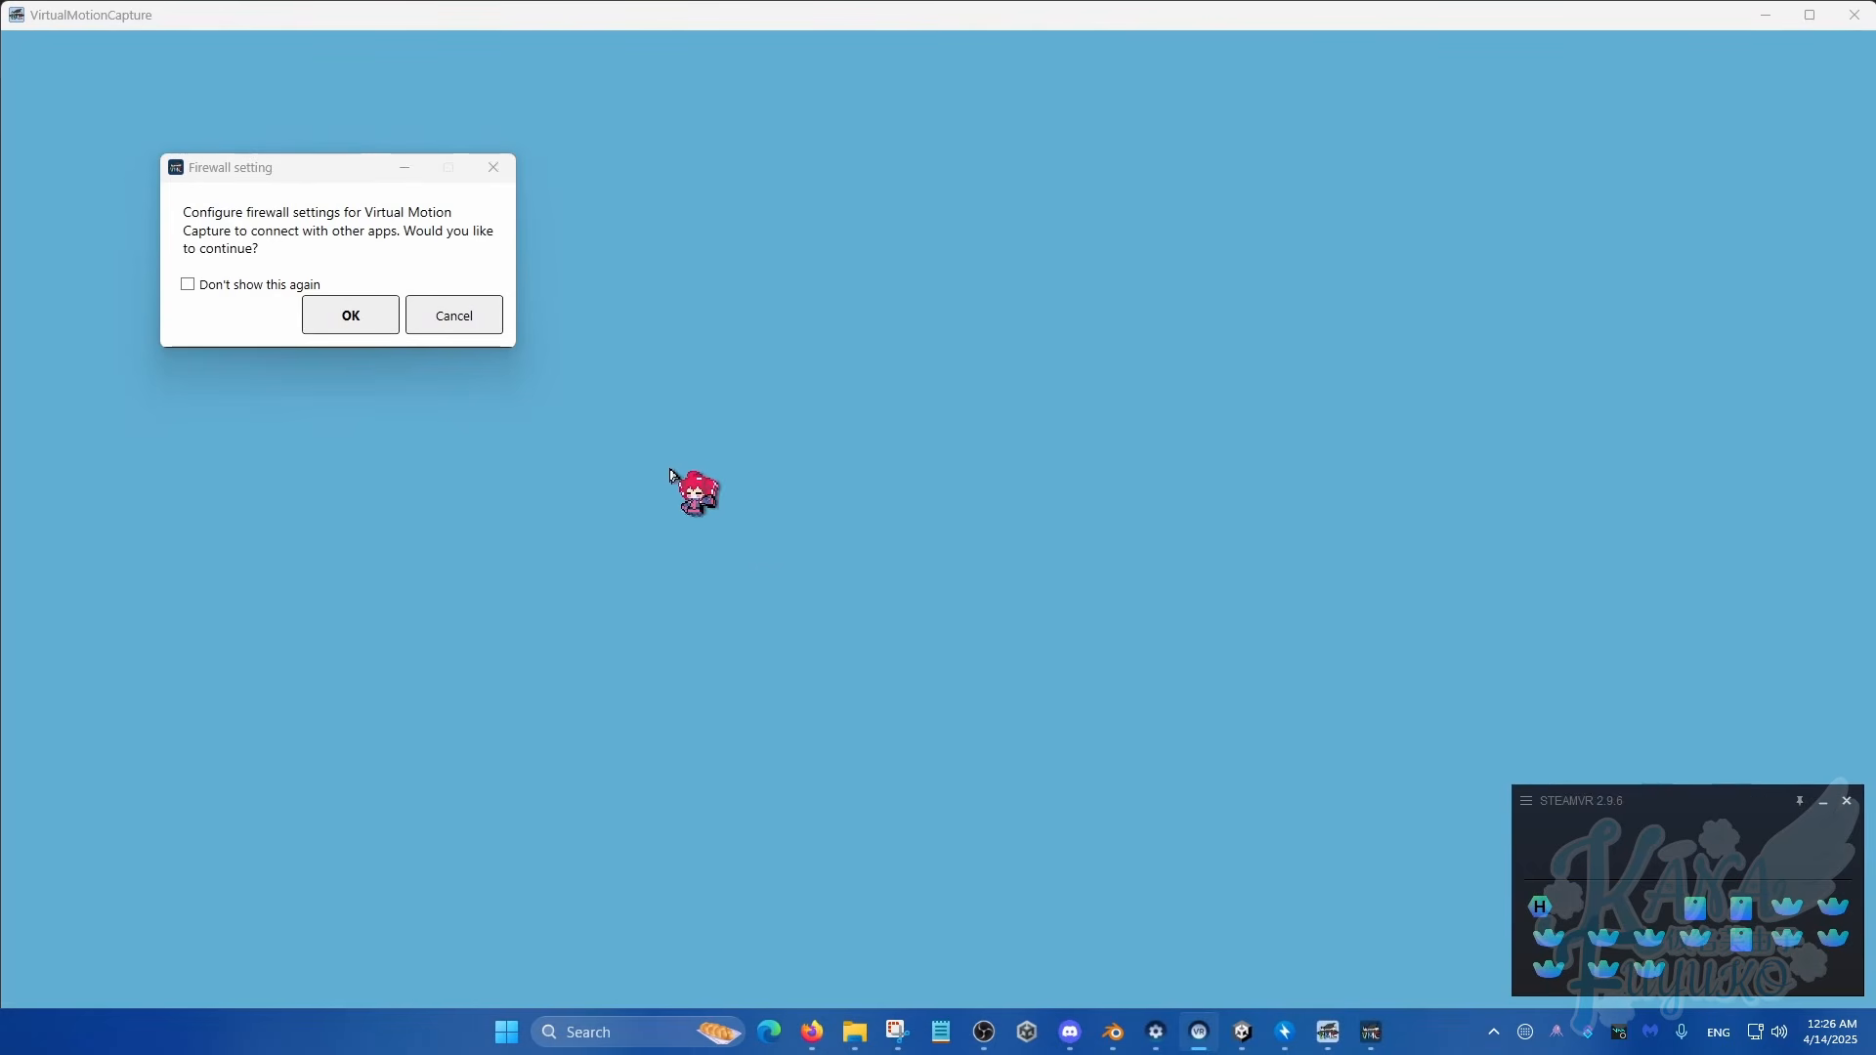
{"action": "left_click_drag", "start_coordinate": [309, 167], "coordinate": [432, 202]}
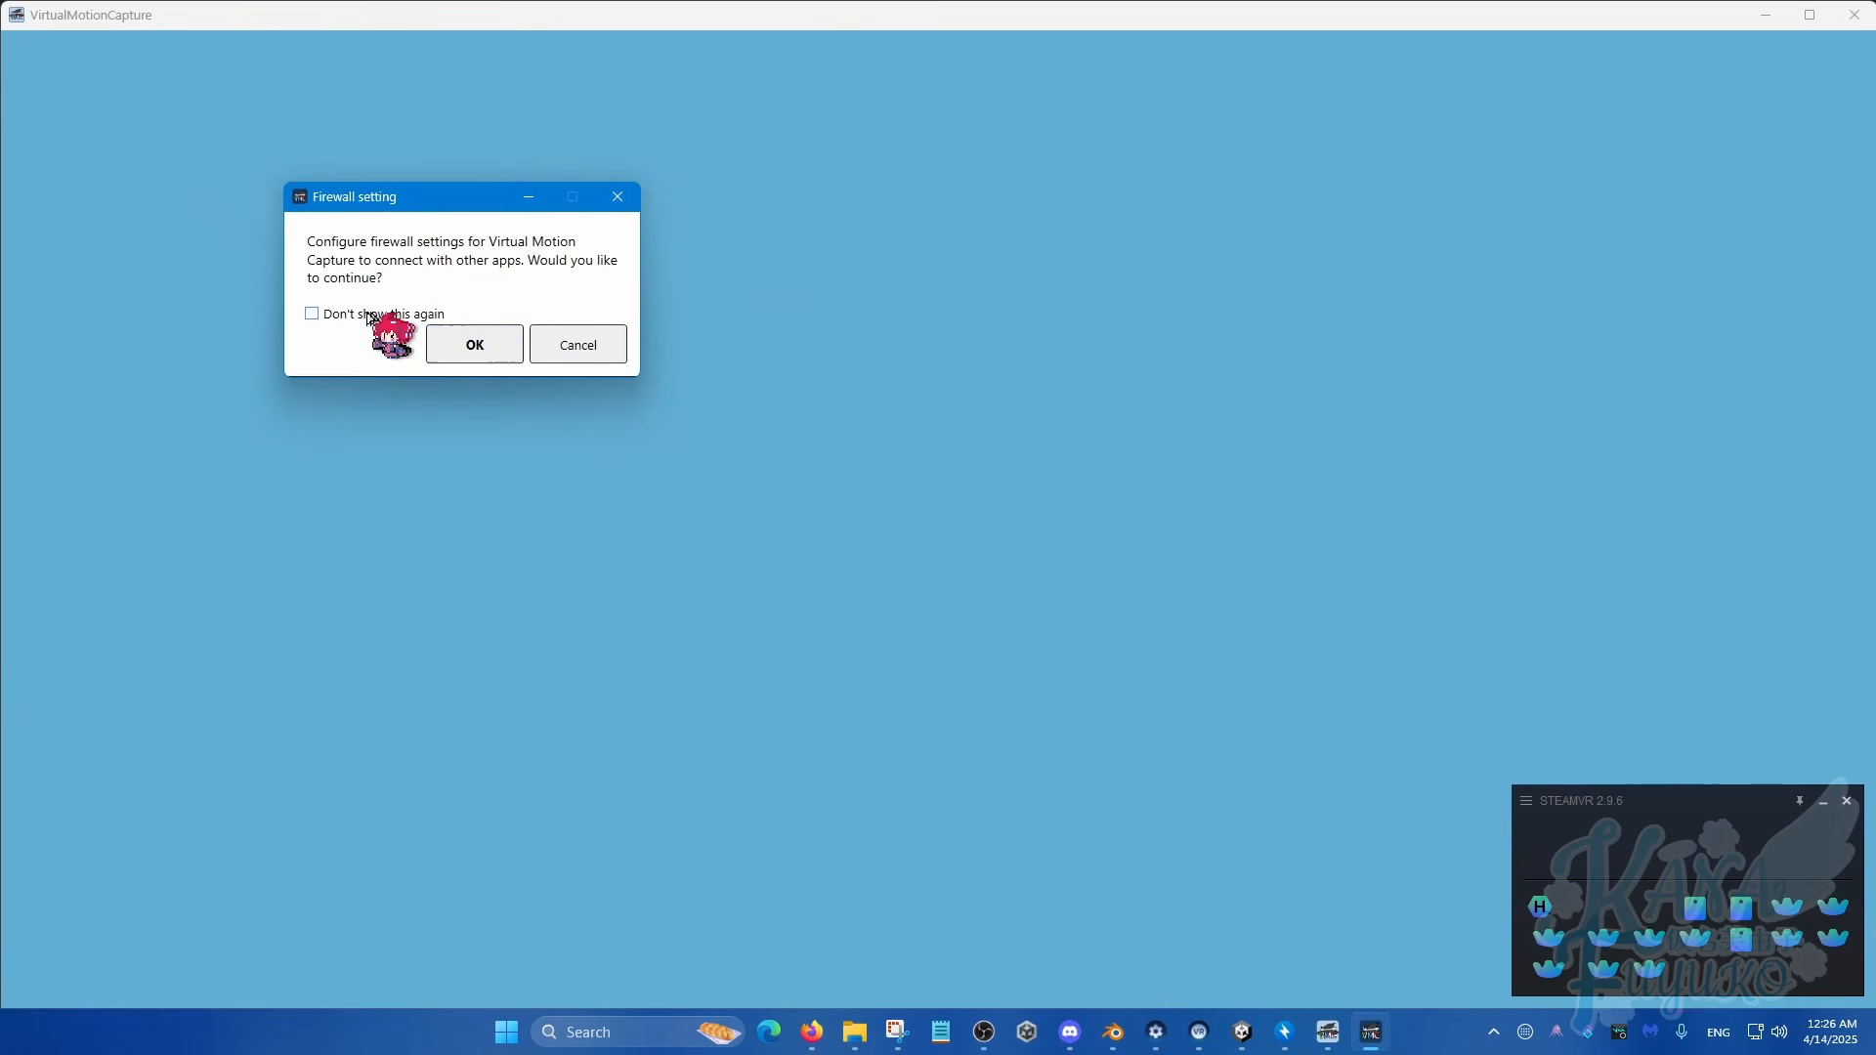
{"action": "left_click", "coordinate": [493, 348]}
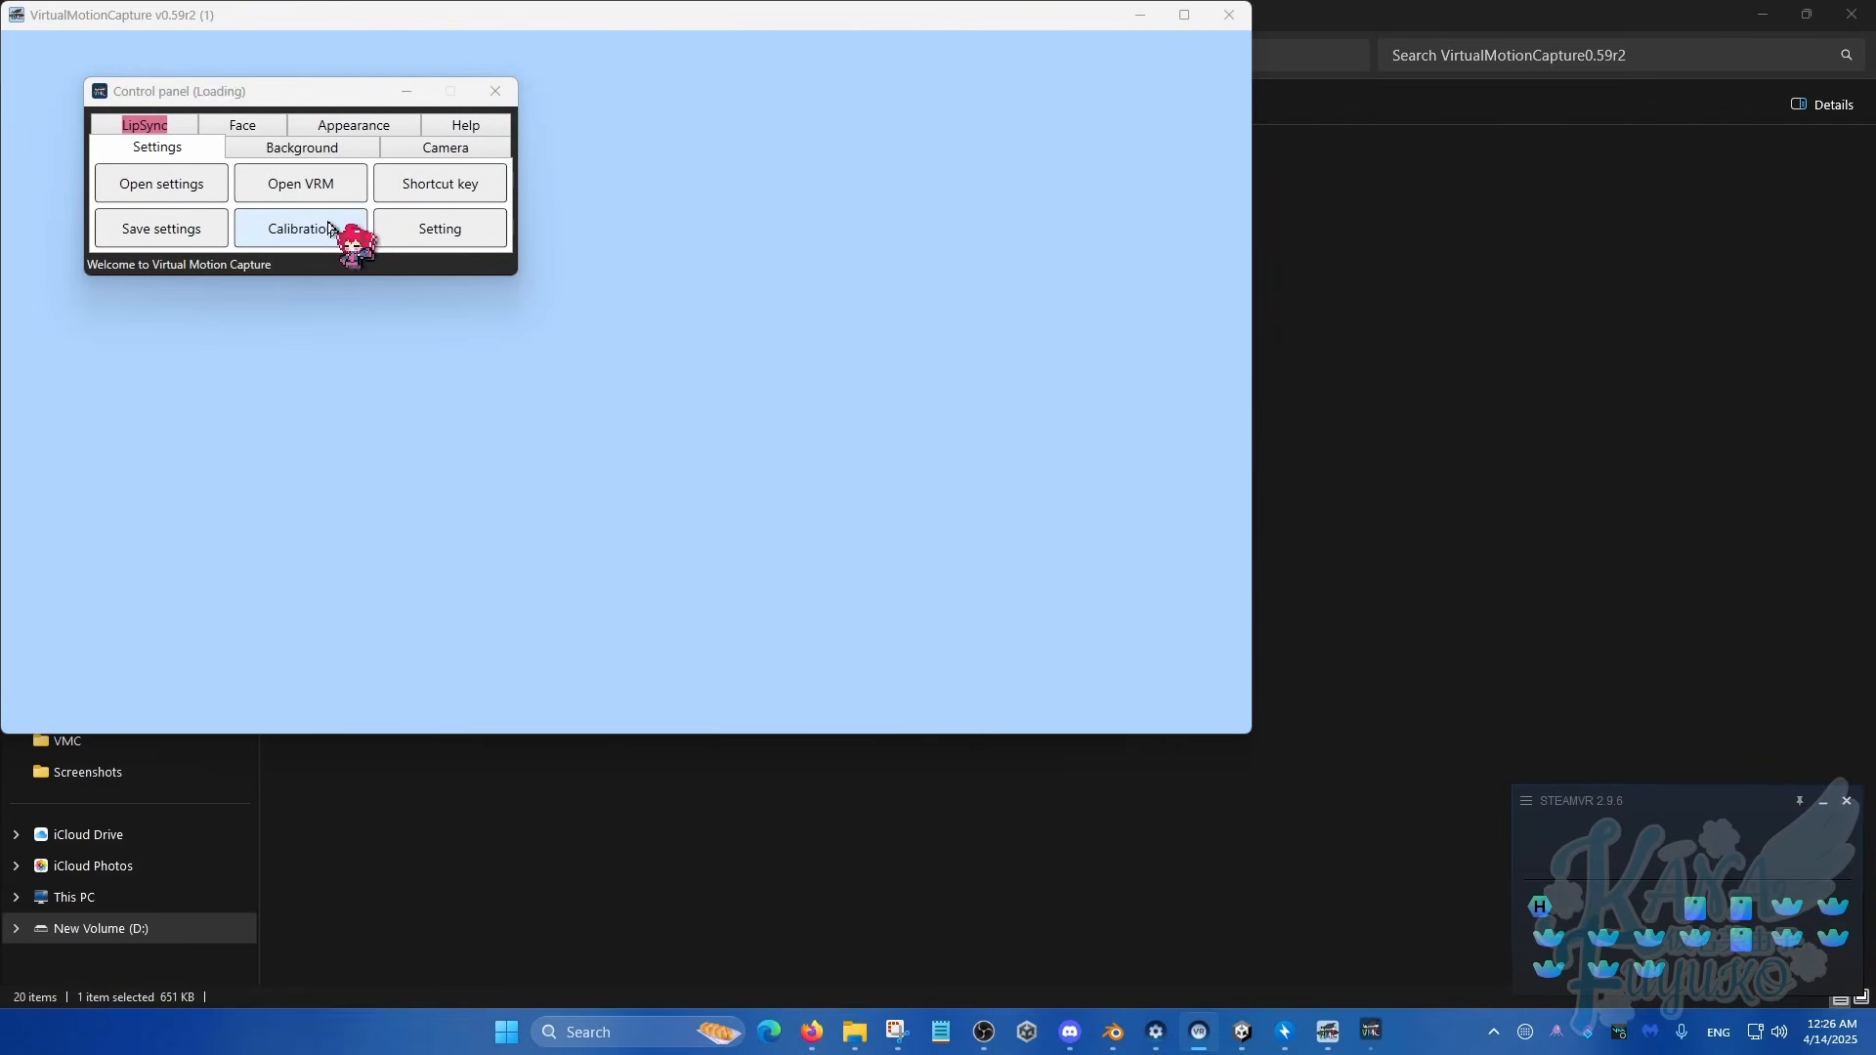
Step: Maximize the VirtualMotionCapture window and place its control panel in front of it
{"action": "left_click_drag", "start_coordinate": [787, 30], "coordinate": [1124, 147]}
{"action": "left_click", "coordinate": [1521, 131]}
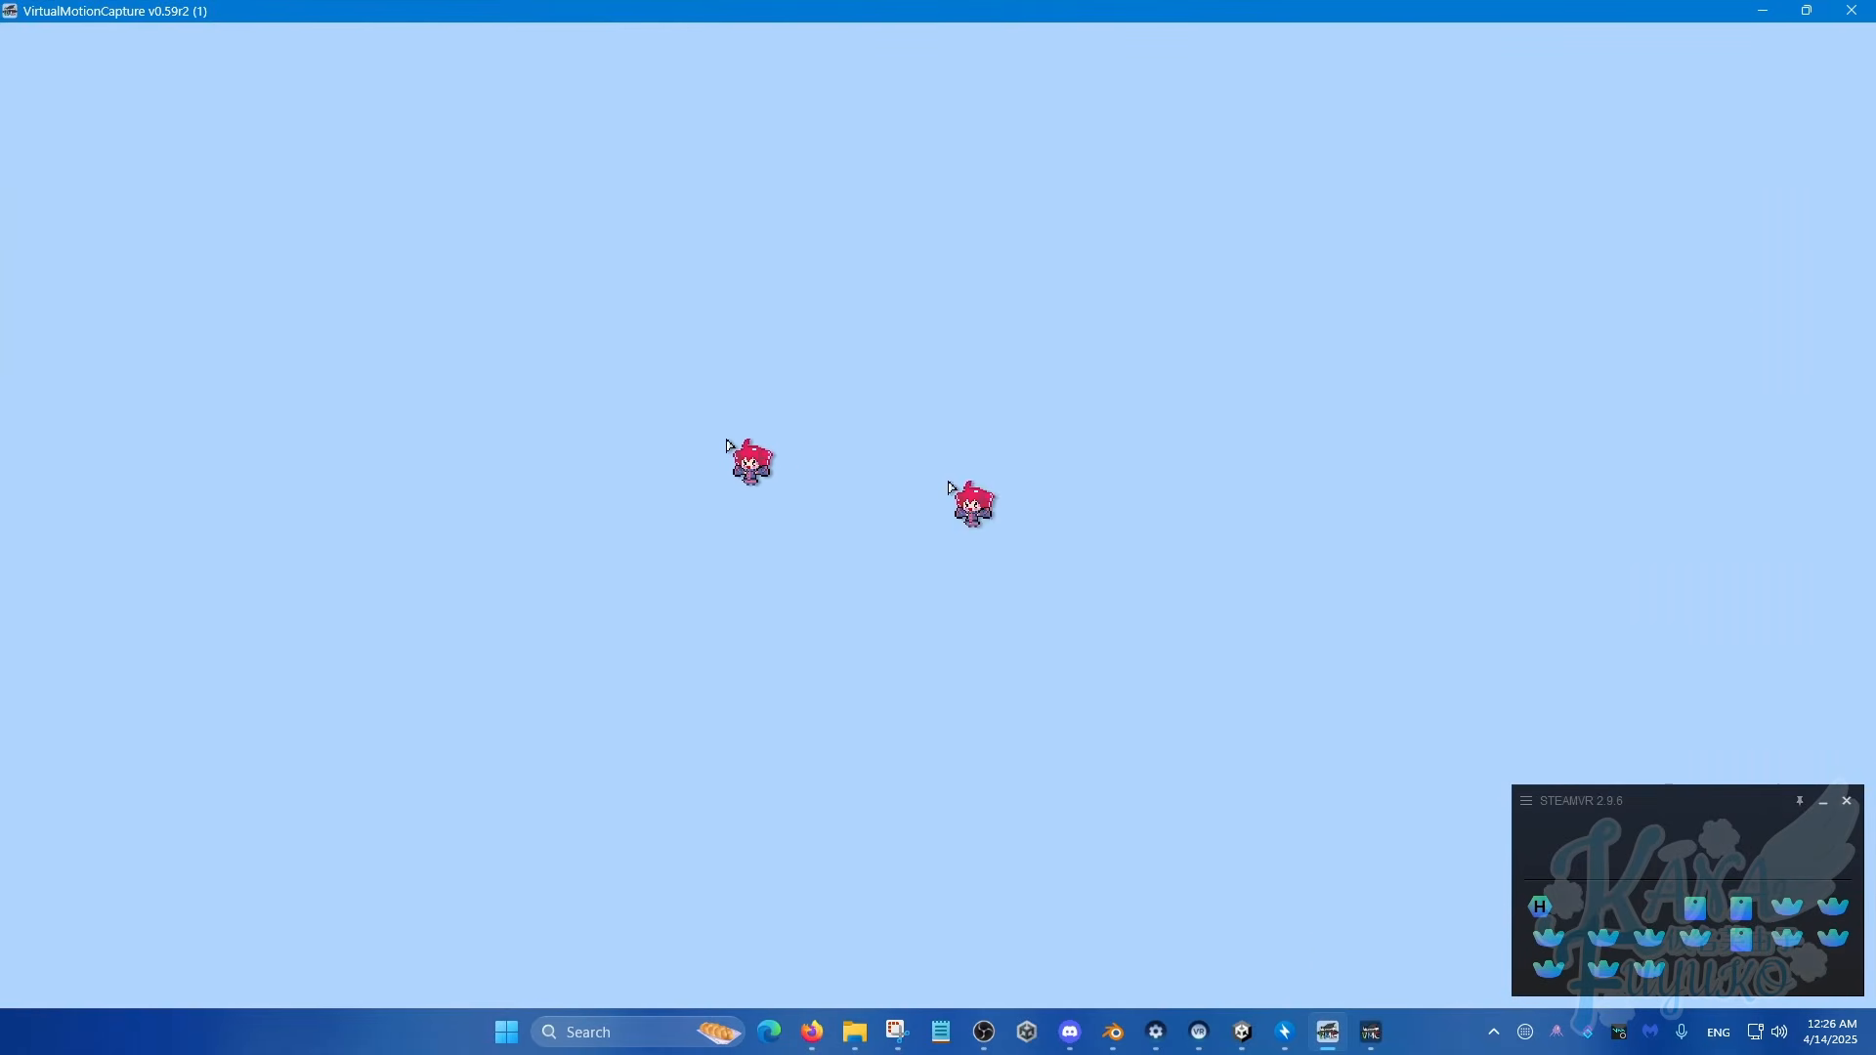
{"action": "left_click", "coordinate": [1371, 1032]}
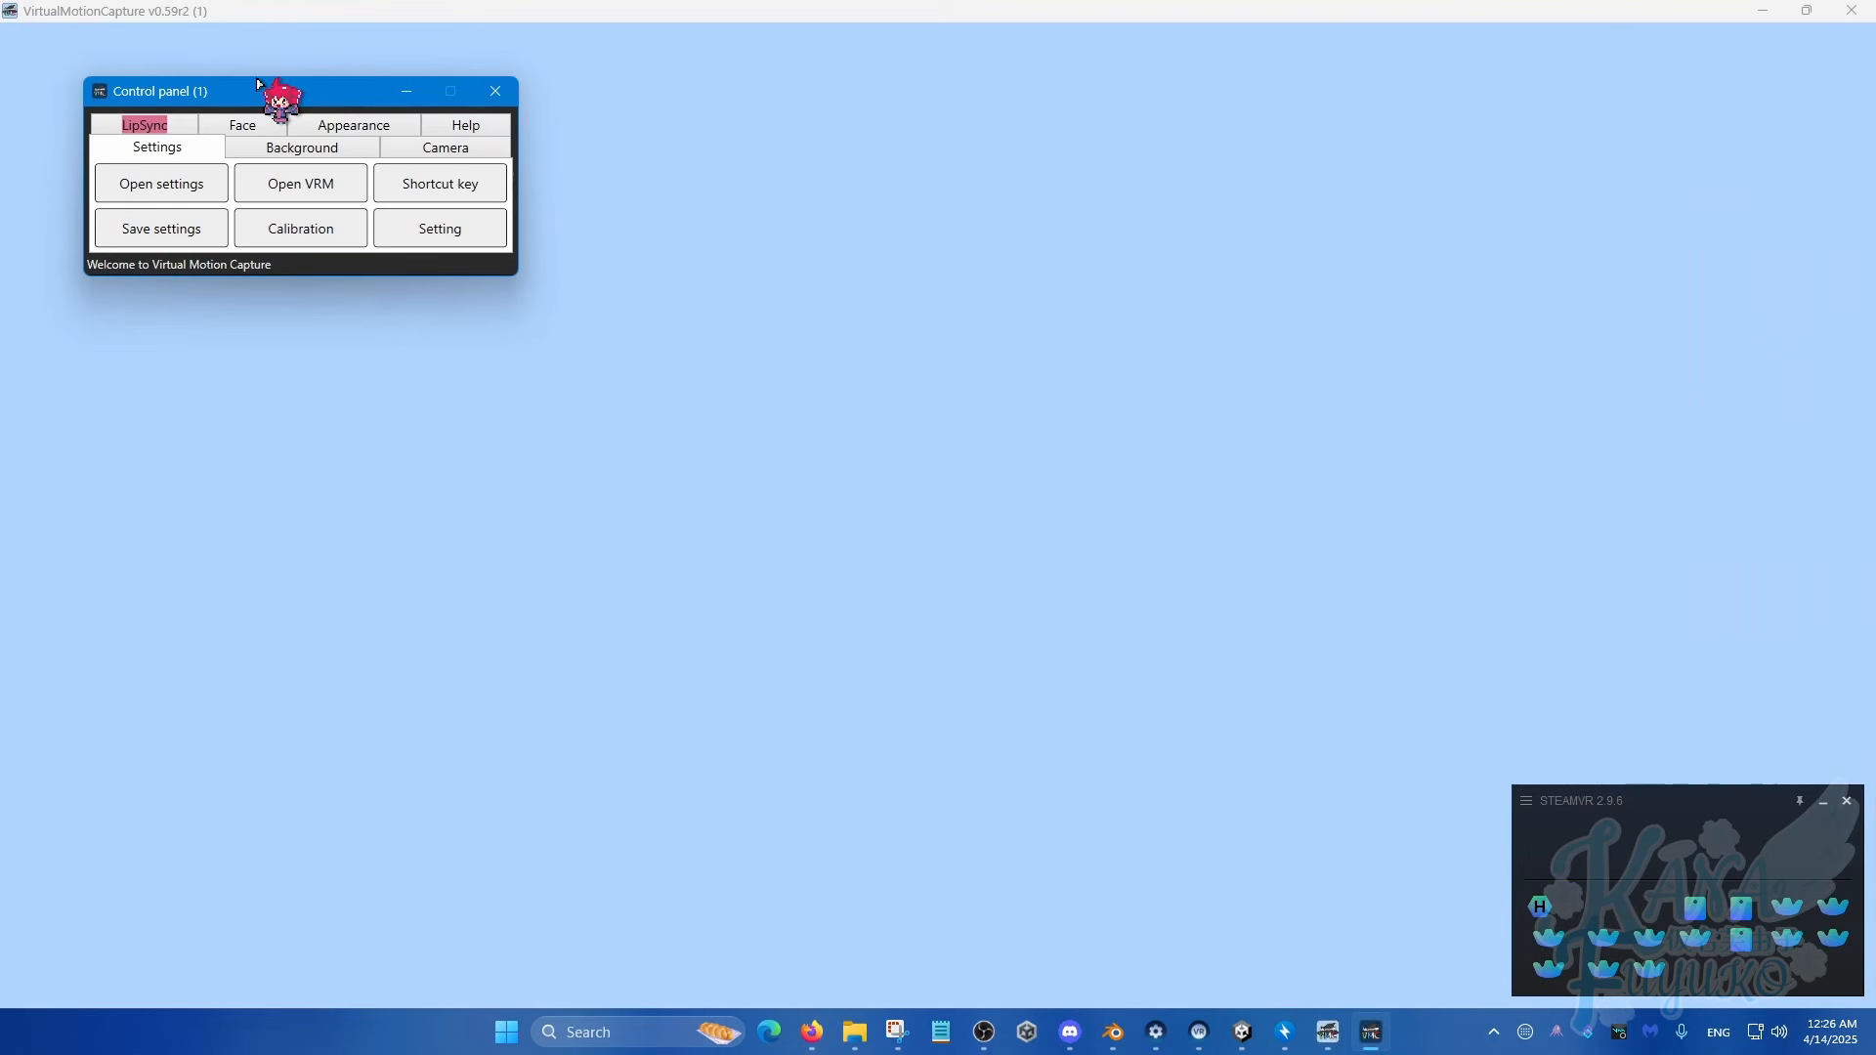
{"action": "left_click_drag", "start_coordinate": [252, 86], "coordinate": [342, 166]}
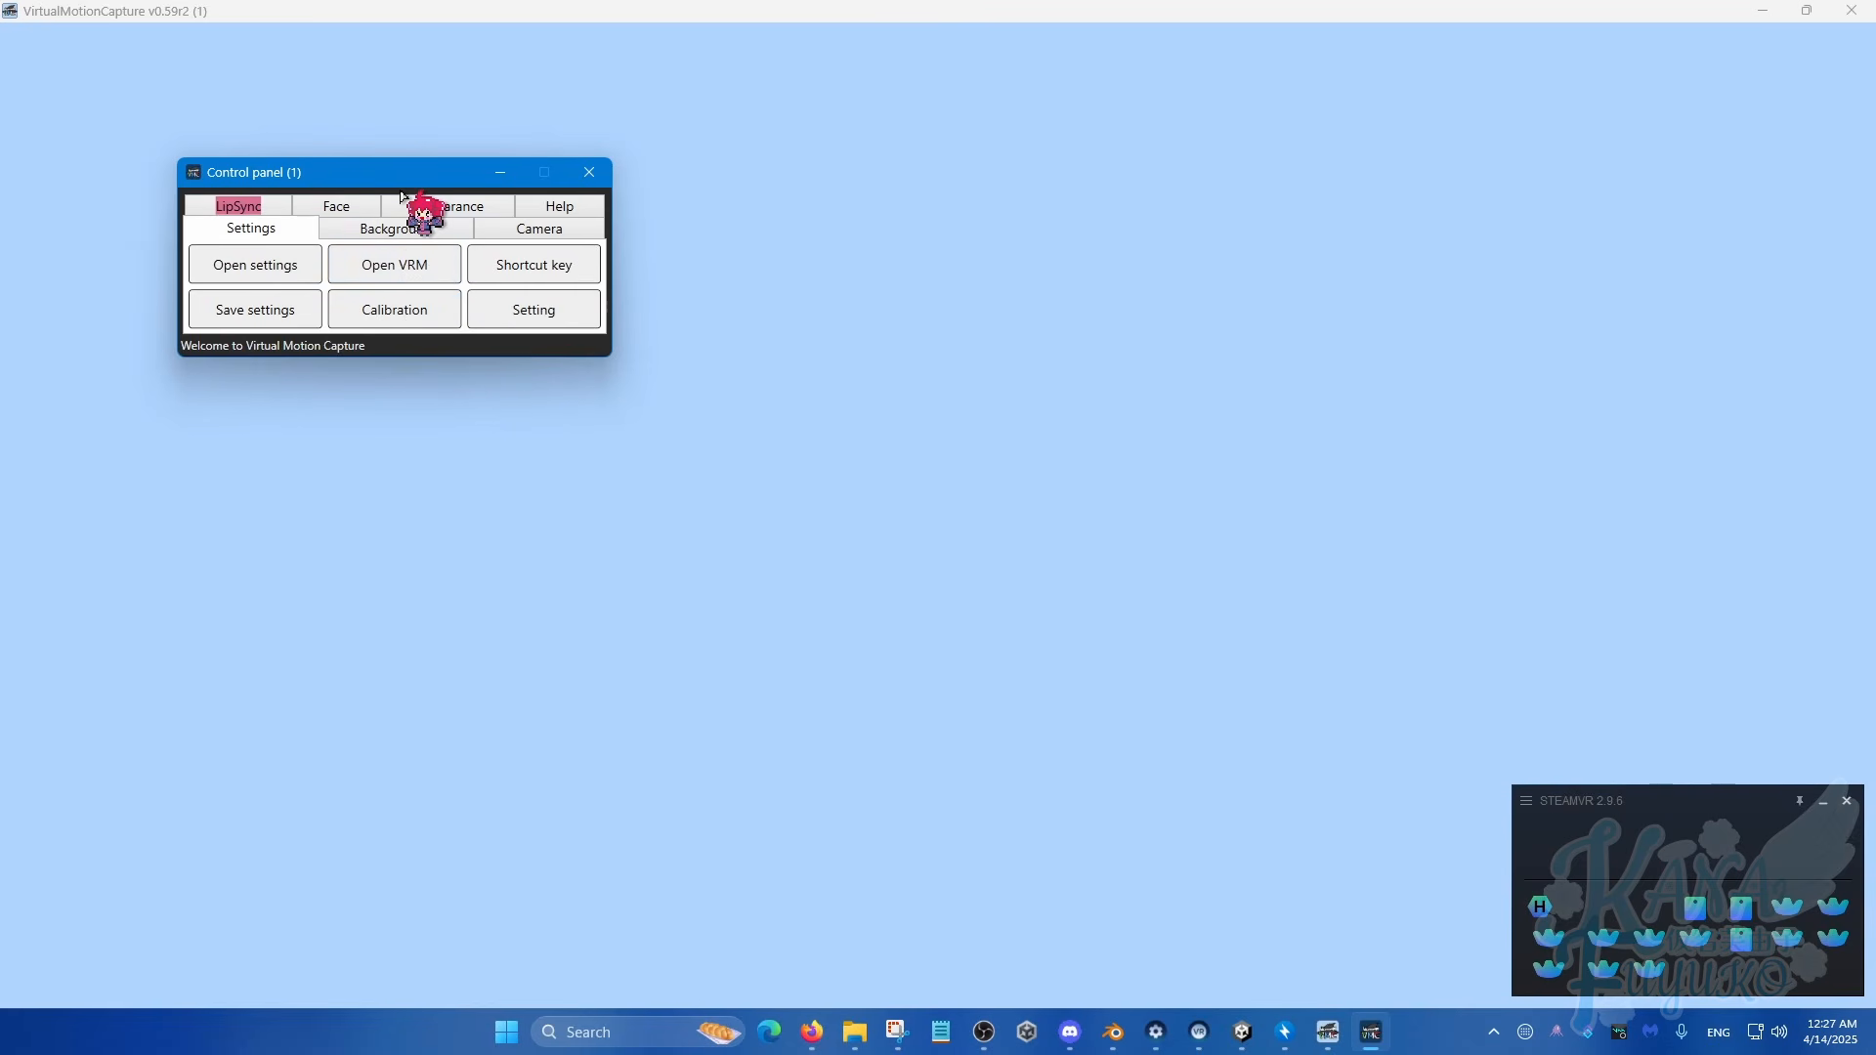
{"action": "left_click_drag", "start_coordinate": [401, 184], "coordinate": [297, 178]}
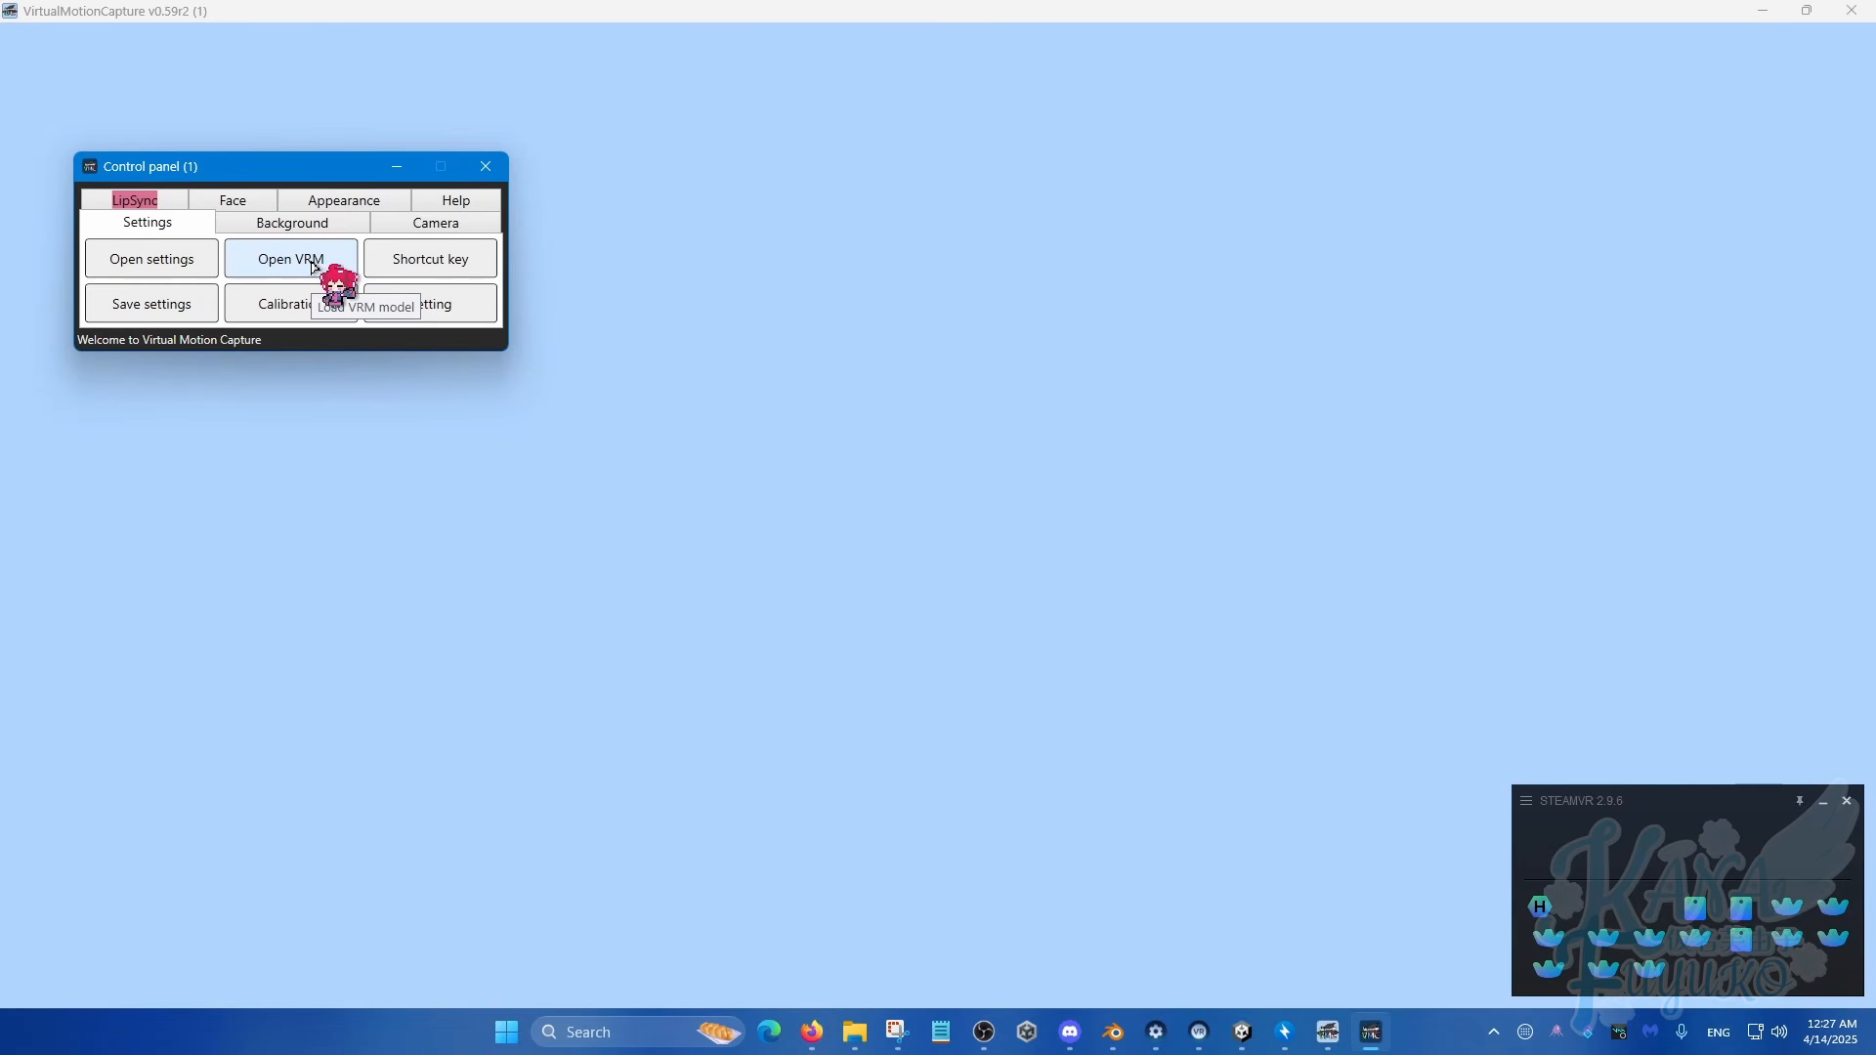
Step: Import the Test-Chan VRM model from the Test Model Series folder and agree to its license terms
{"action": "left_click", "coordinate": [315, 267]}
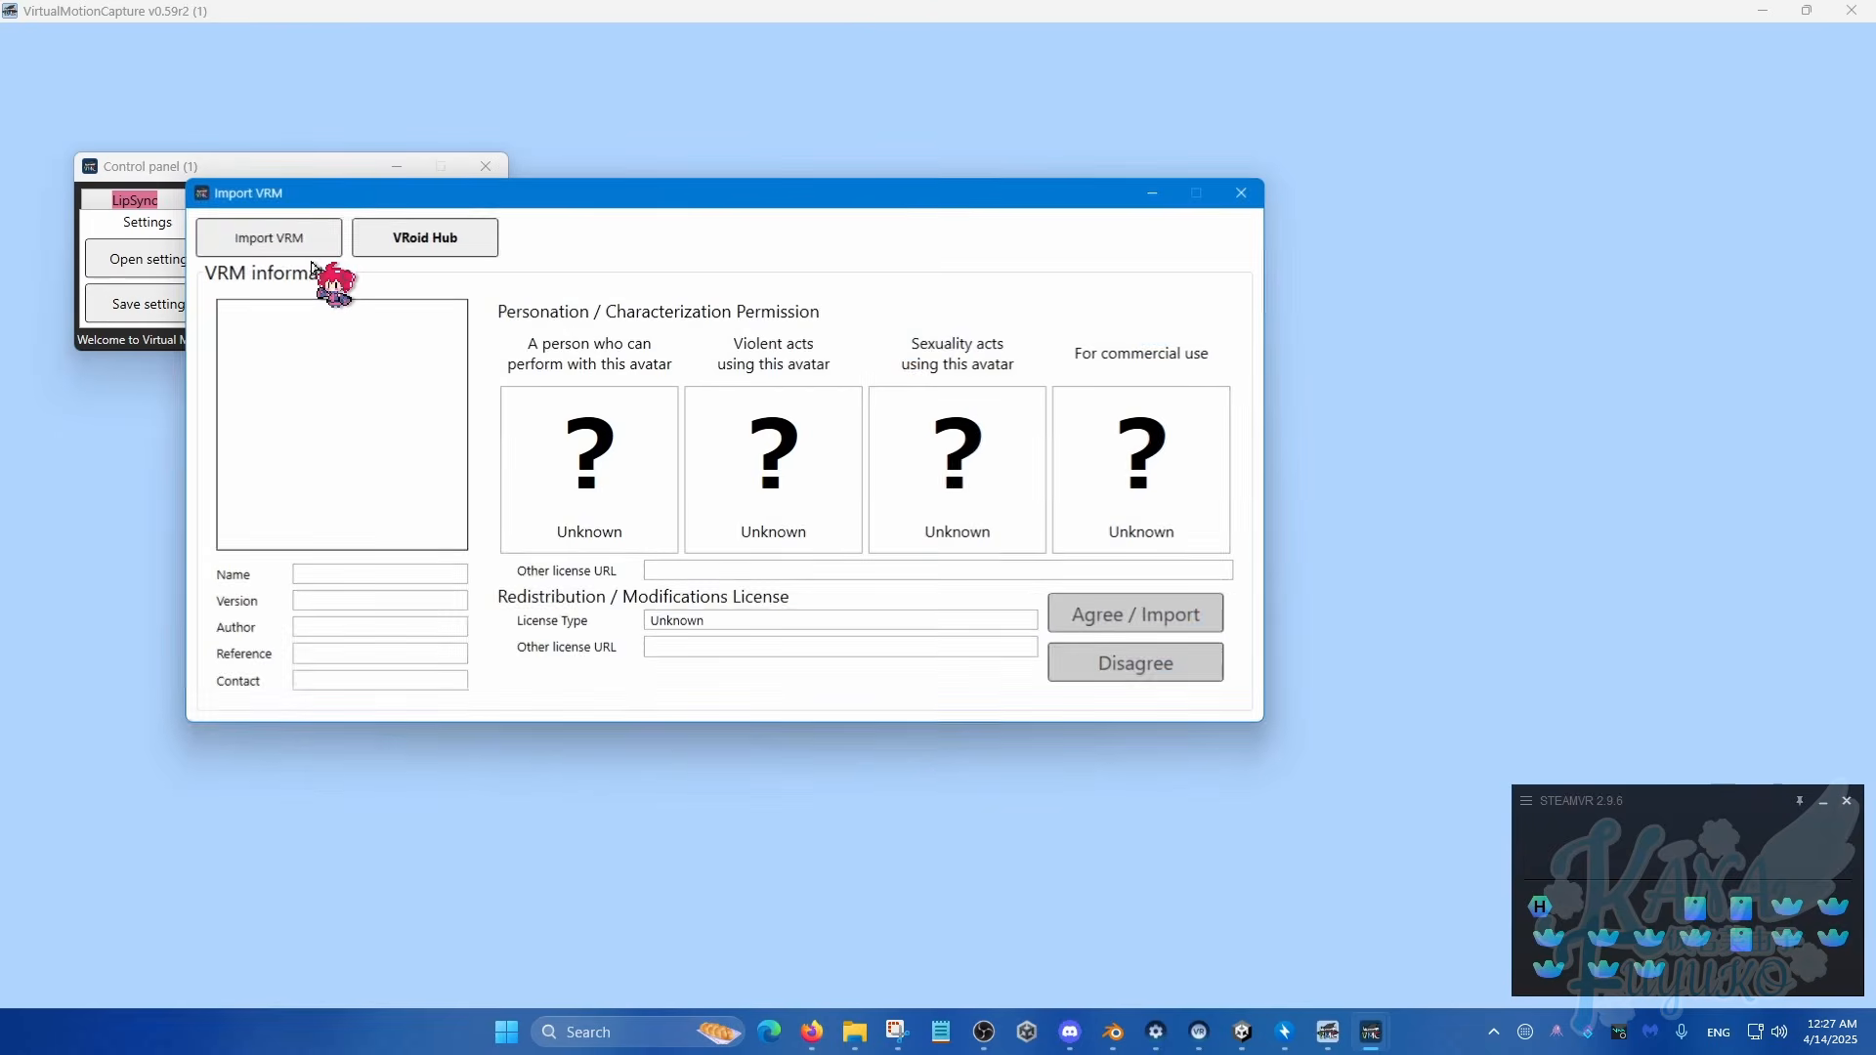
{"action": "left_click", "coordinate": [314, 255]}
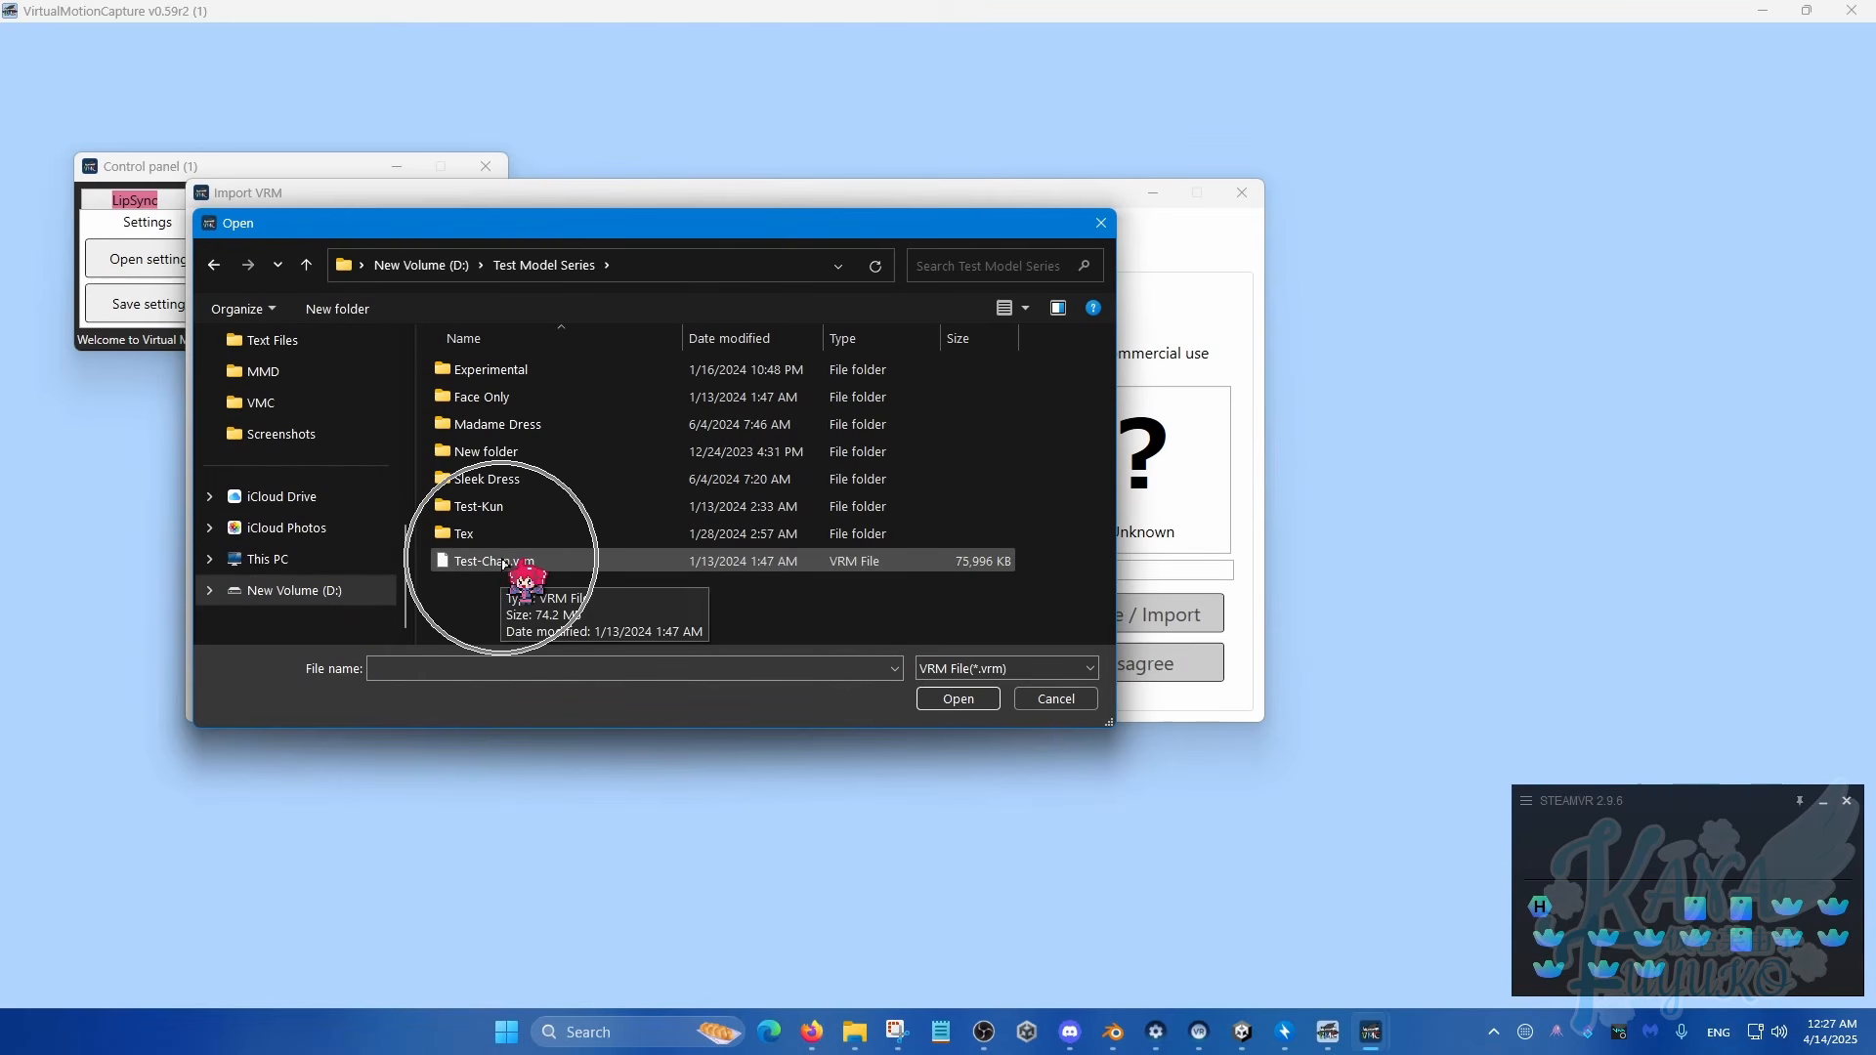
{"action": "double_click", "coordinate": [501, 562]}
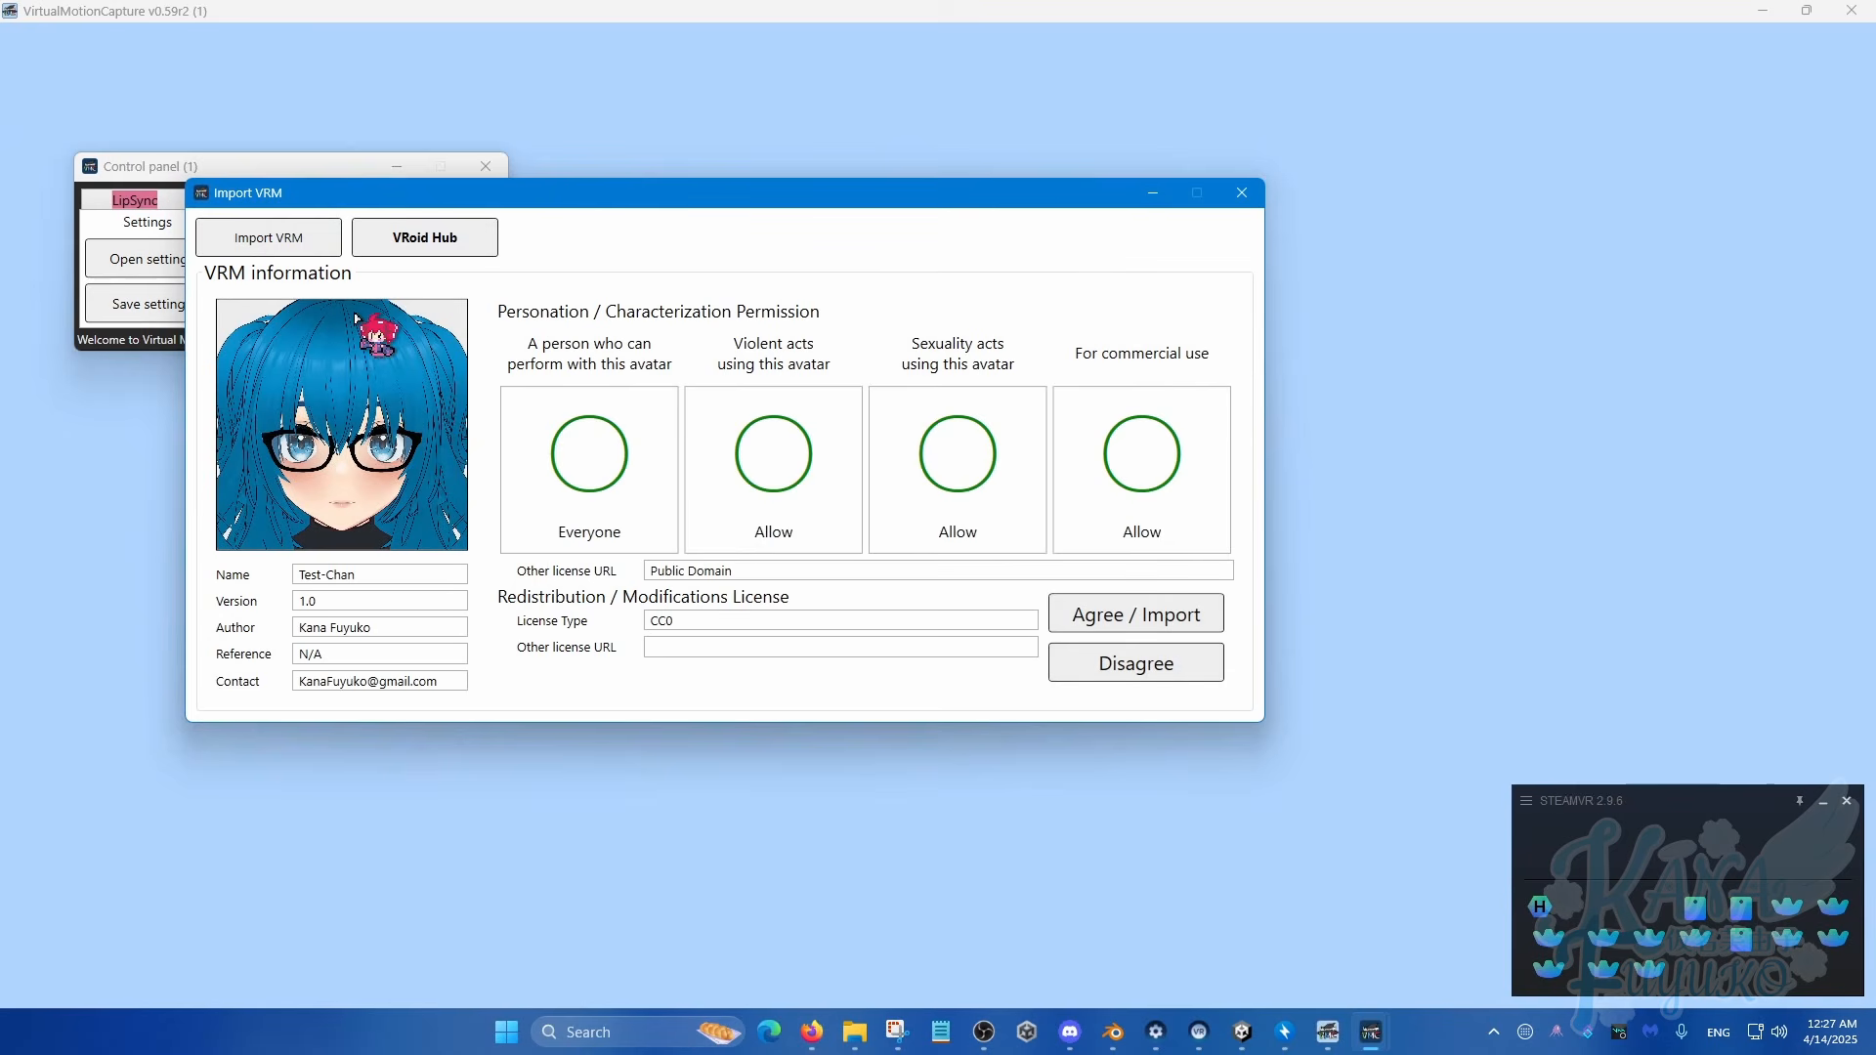
{"action": "left_click", "coordinate": [1129, 625]}
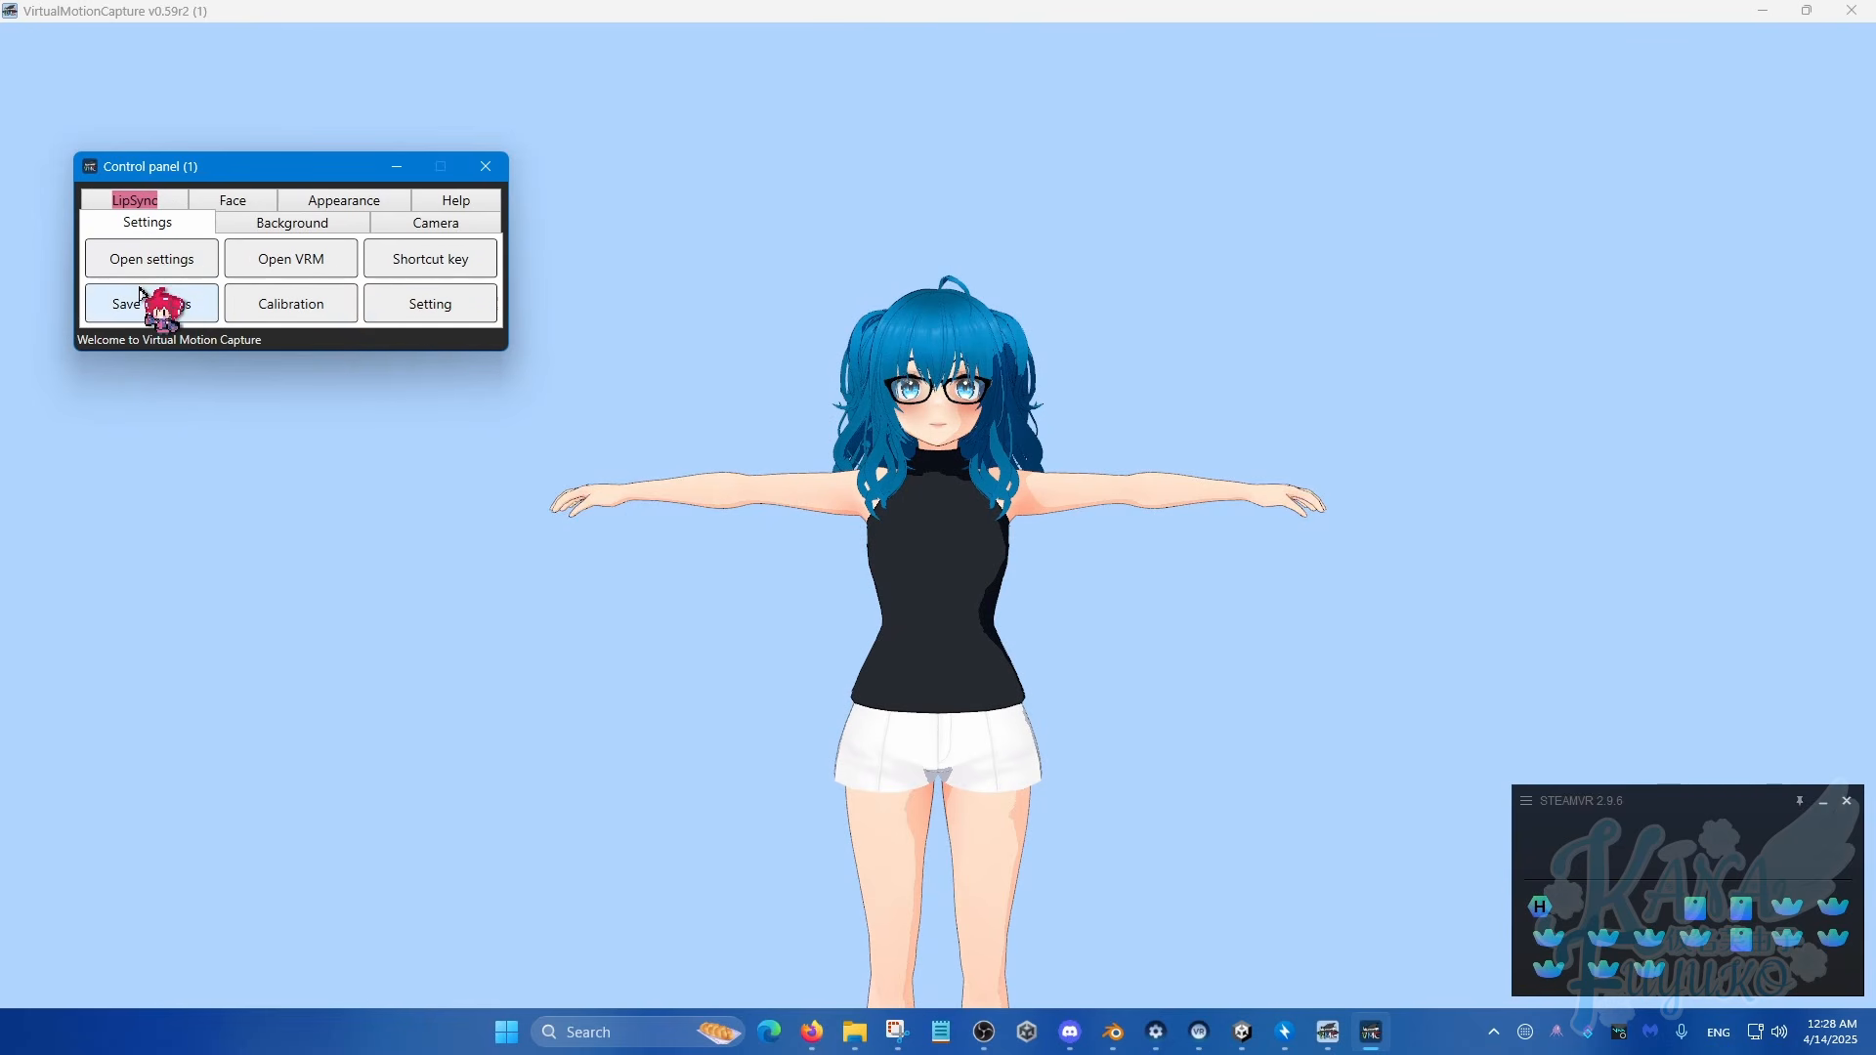
Step: Open the tracker assignment settings and enlarge the window so the whole tracker list fits
{"action": "left_click", "coordinate": [444, 311]}
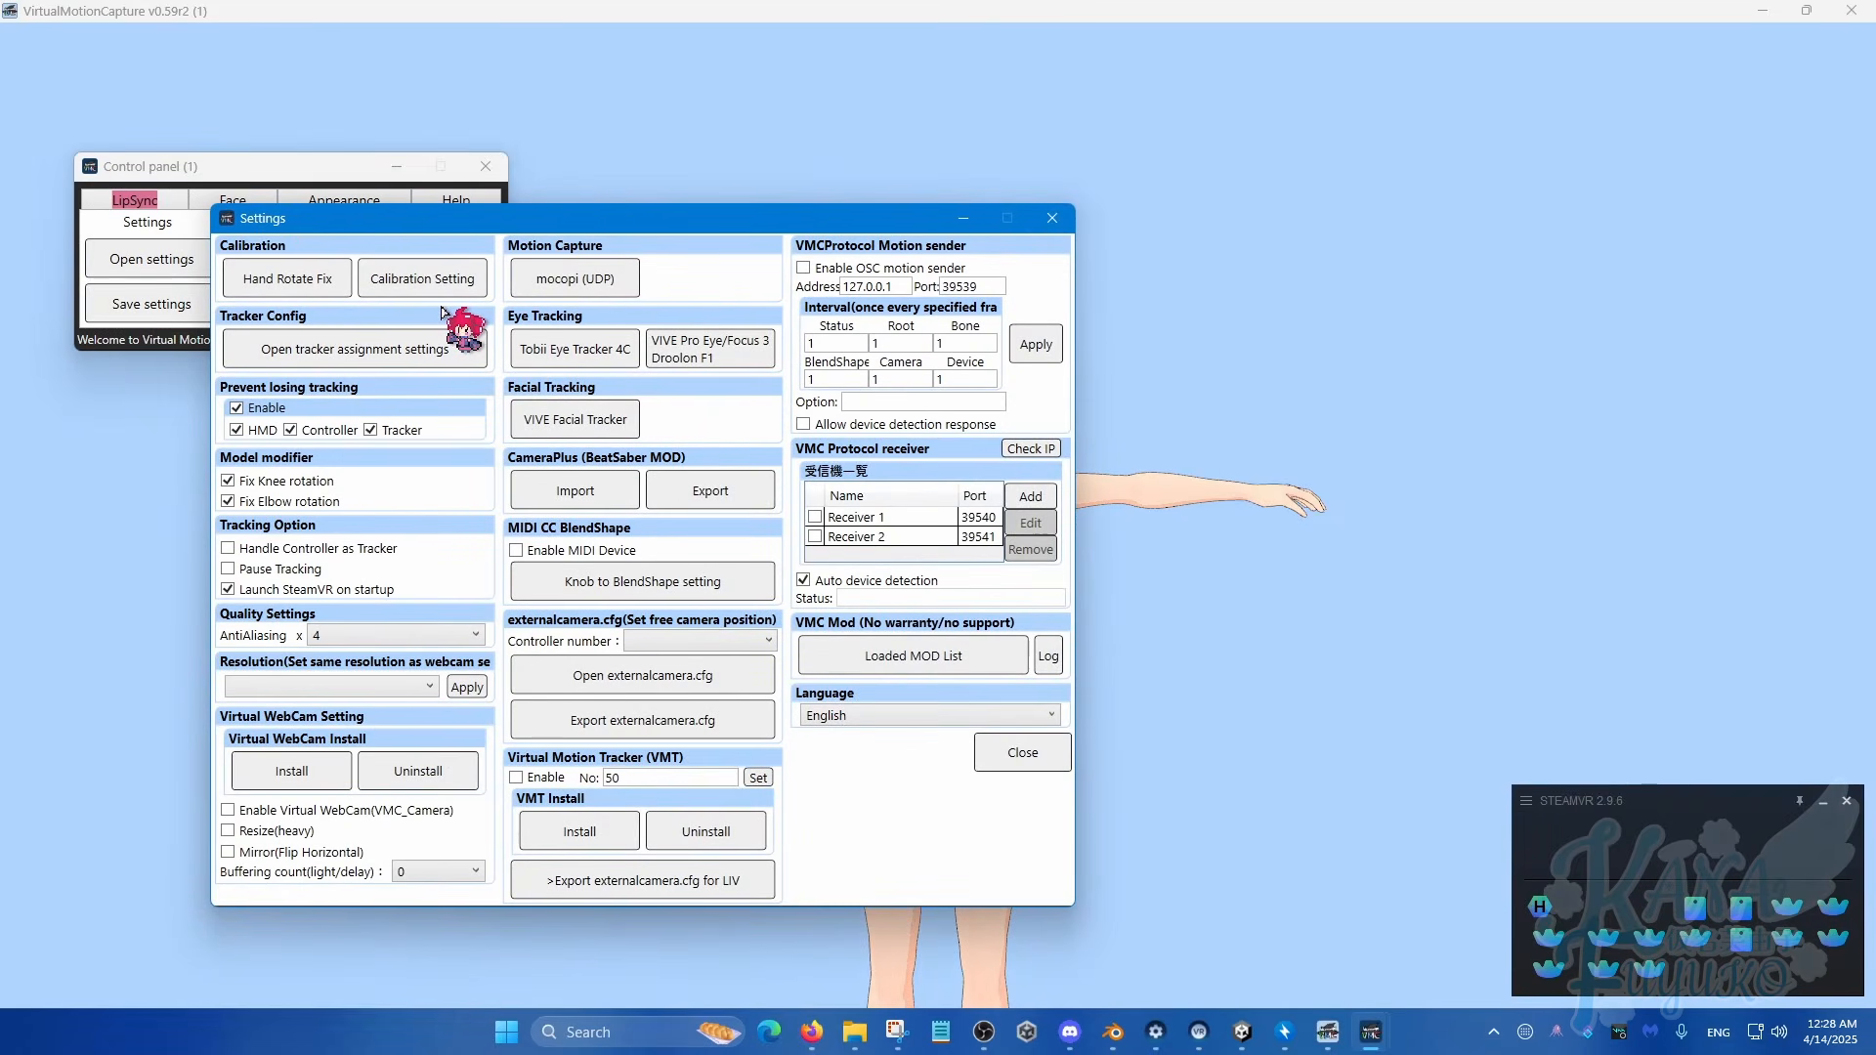
{"action": "key", "text": "ctrl"}
{"action": "left_click", "coordinate": [344, 349]}
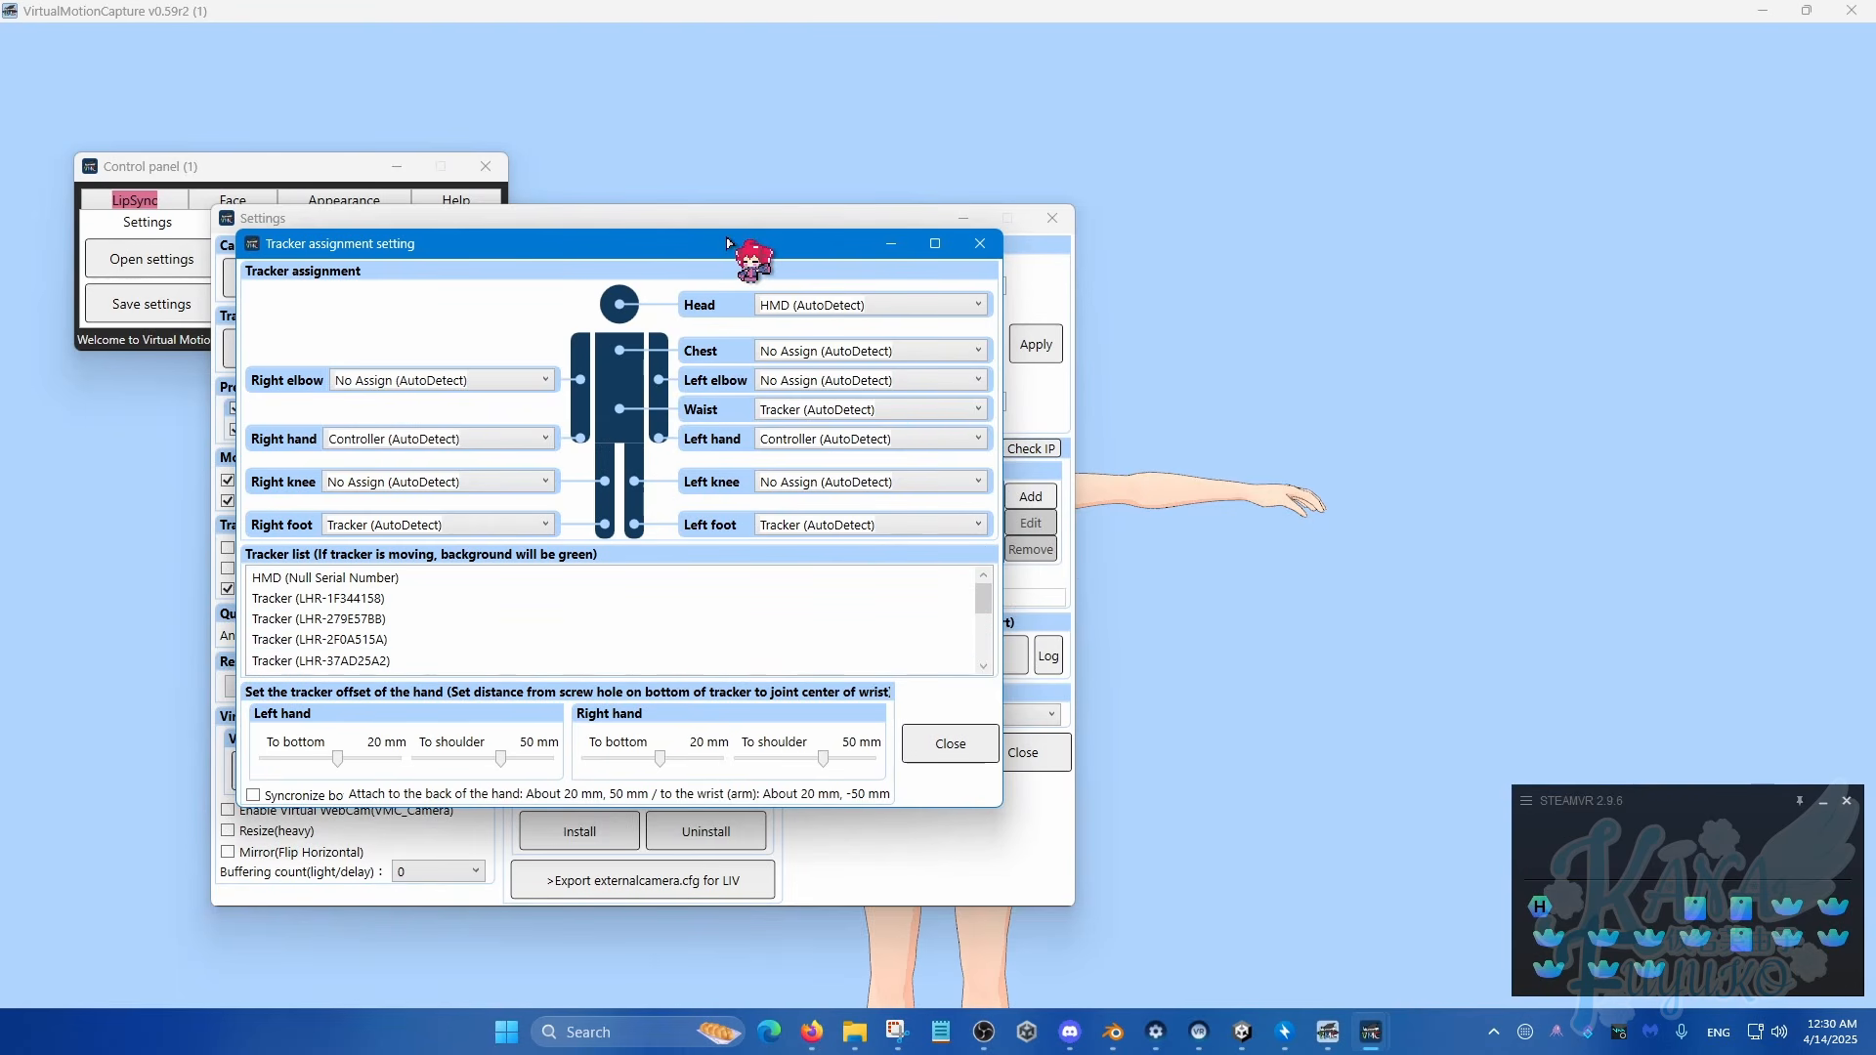
{"action": "left_click_drag", "start_coordinate": [733, 231], "coordinate": [782, 59]}
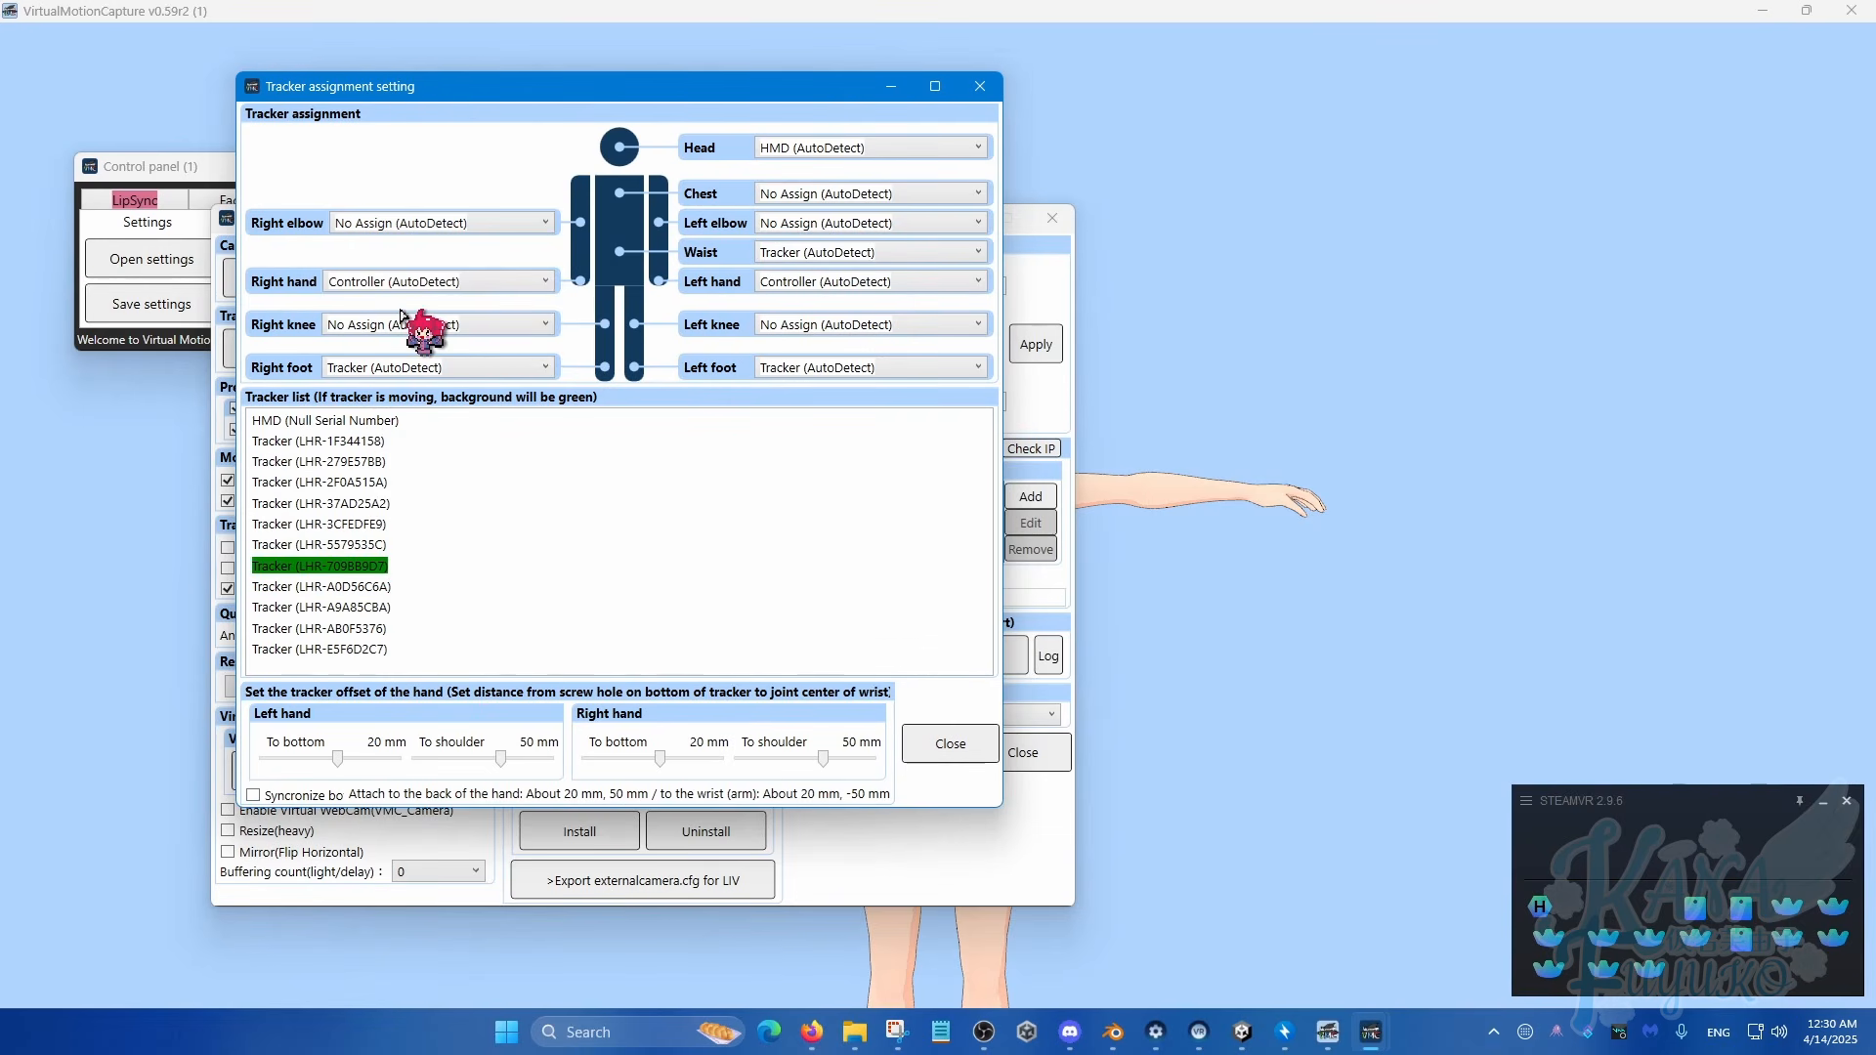
Step: Assign tracker LHR-709BB9D7 to the right hand and tracker LHR-5579535C to the left hand
{"action": "left_click", "coordinate": [420, 282]}
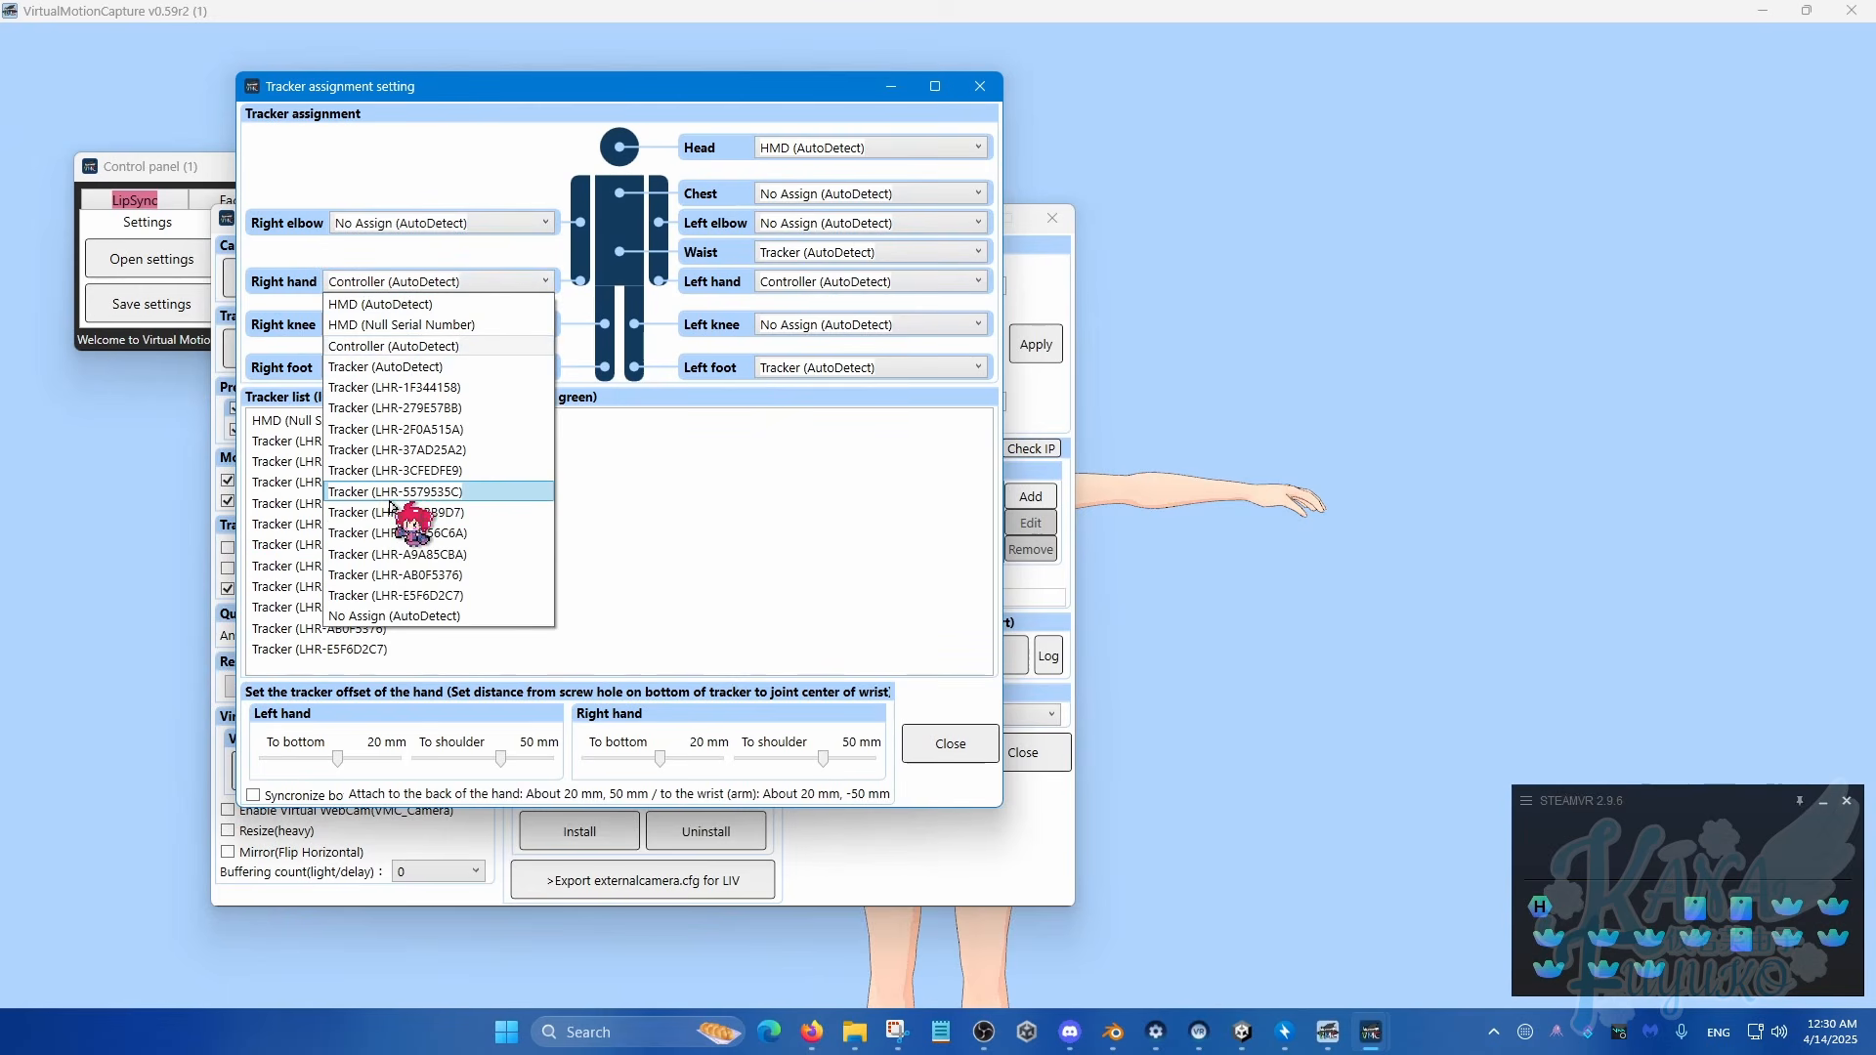
{"action": "left_click", "coordinate": [392, 514]}
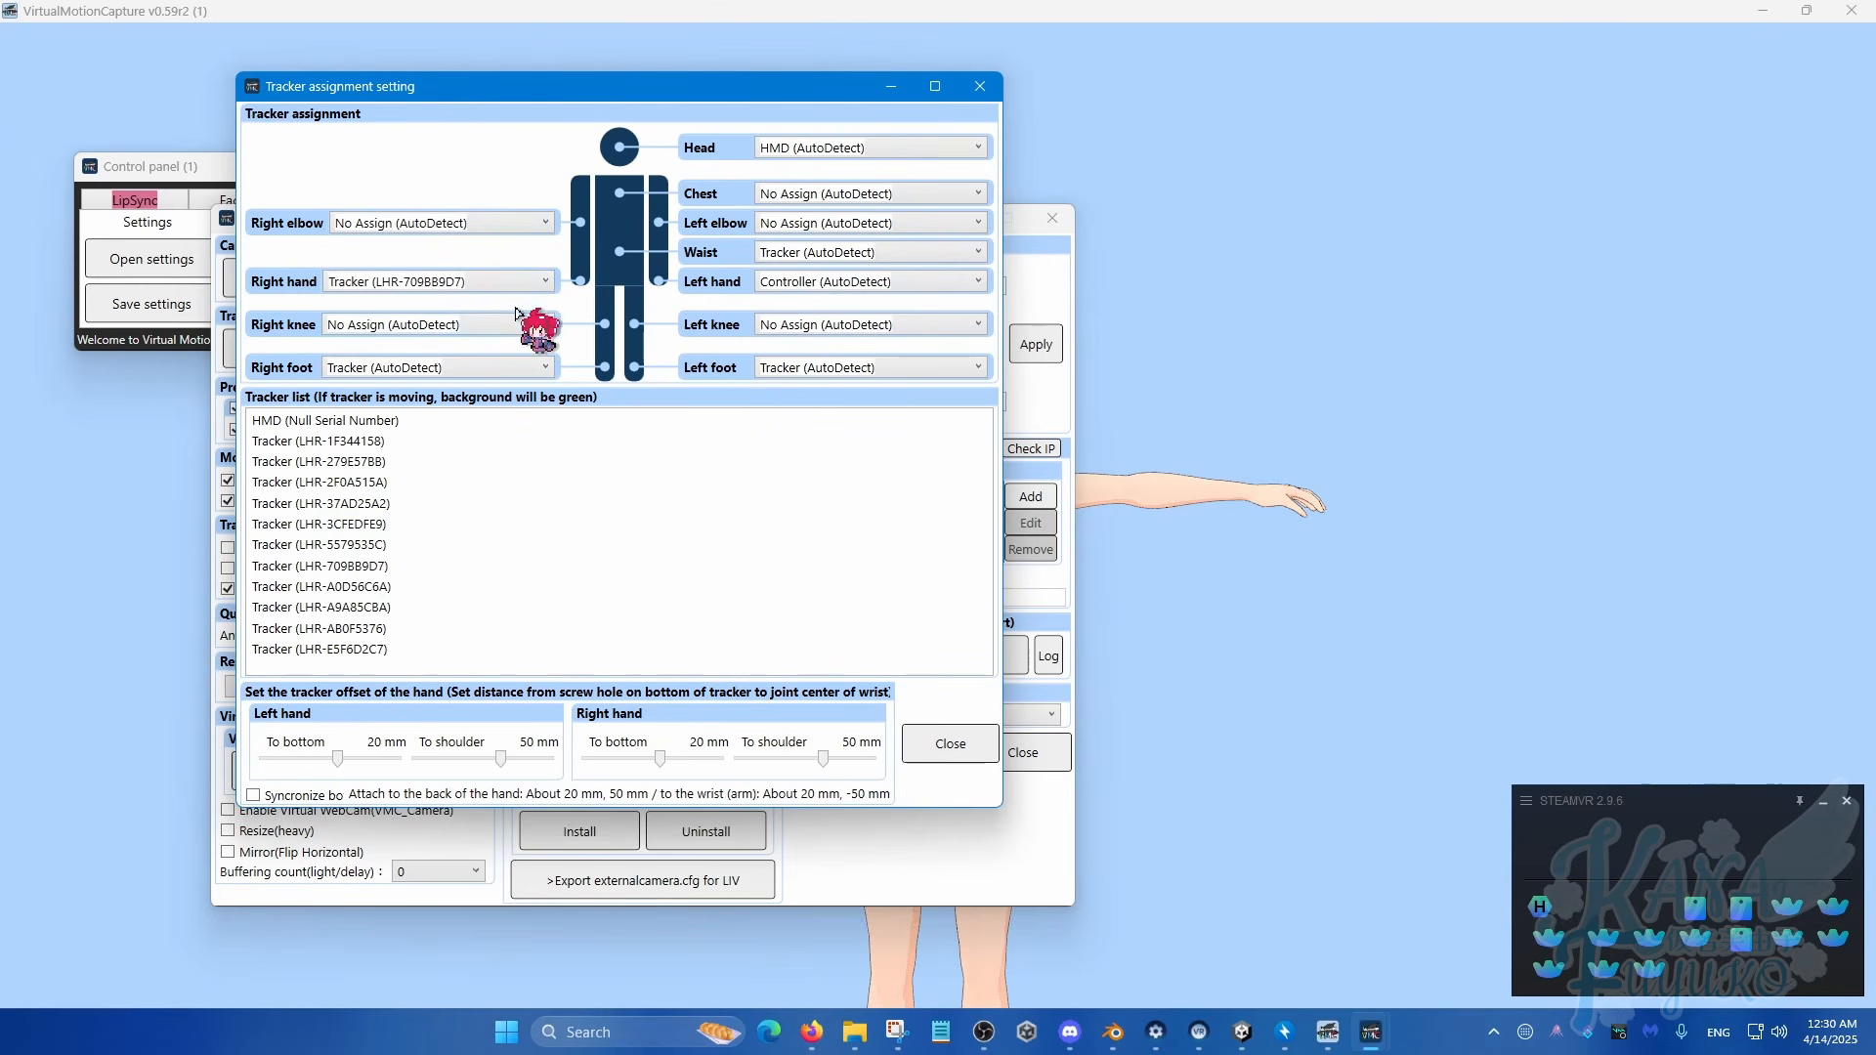
{"action": "left_click", "coordinate": [782, 280]}
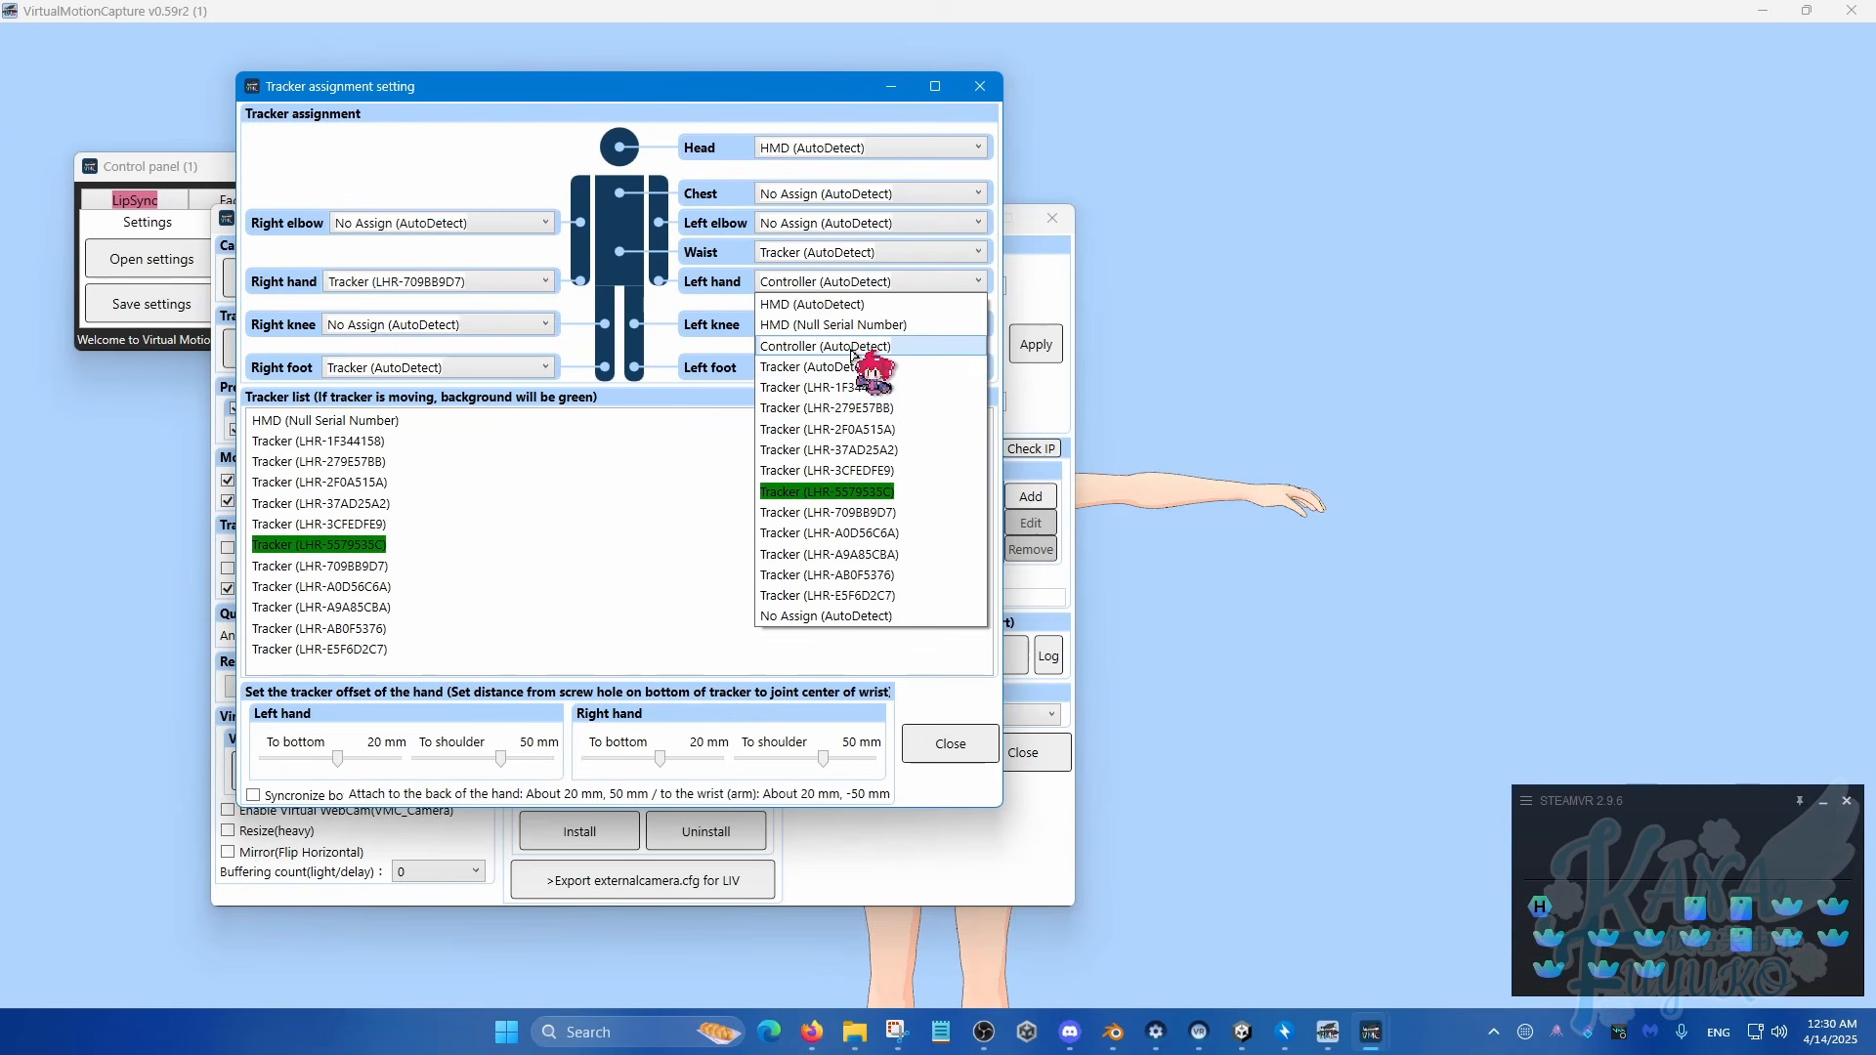
{"action": "left_click", "coordinate": [858, 492]}
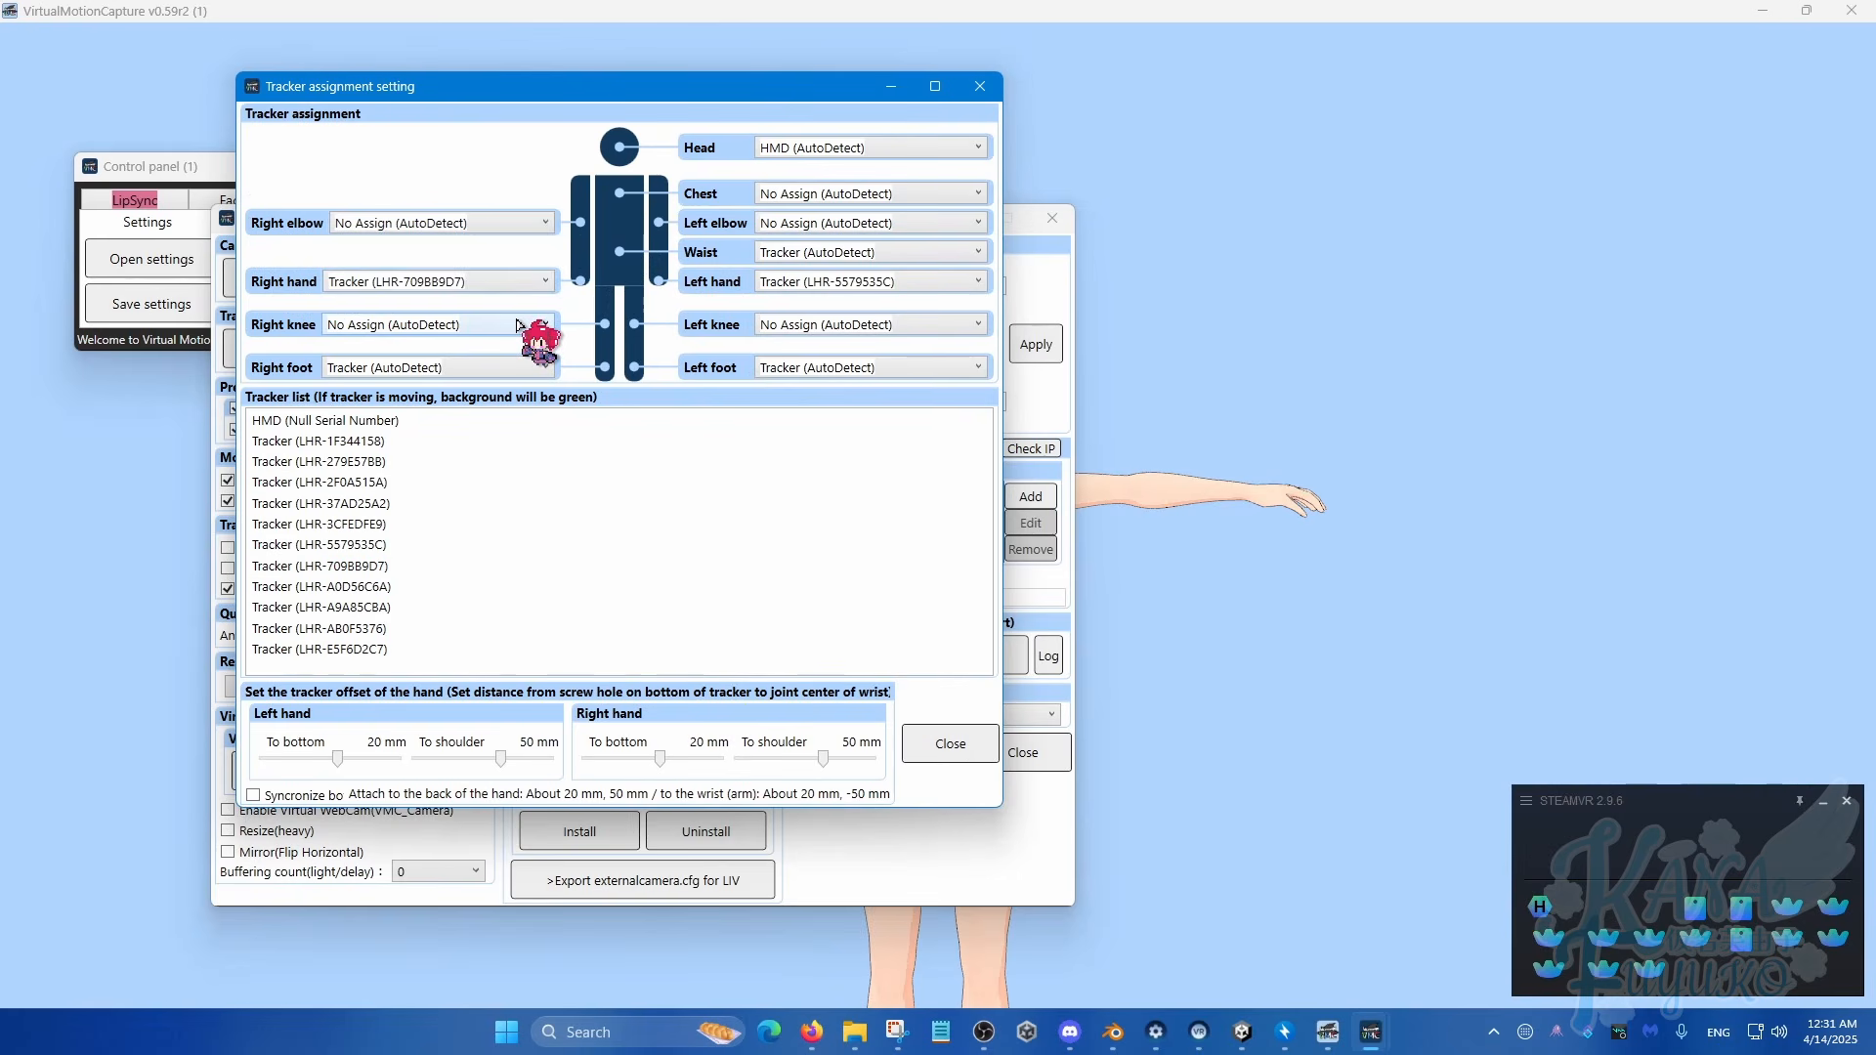
Step: Assign tracker LHR-37AD25A2 to the head and tracker LHR-AB0F5376 to the chest
{"action": "scroll", "coordinate": [821, 151], "scroll_direction": "down", "scroll_amount": 5}
{"action": "left_click", "coordinate": [821, 150]}
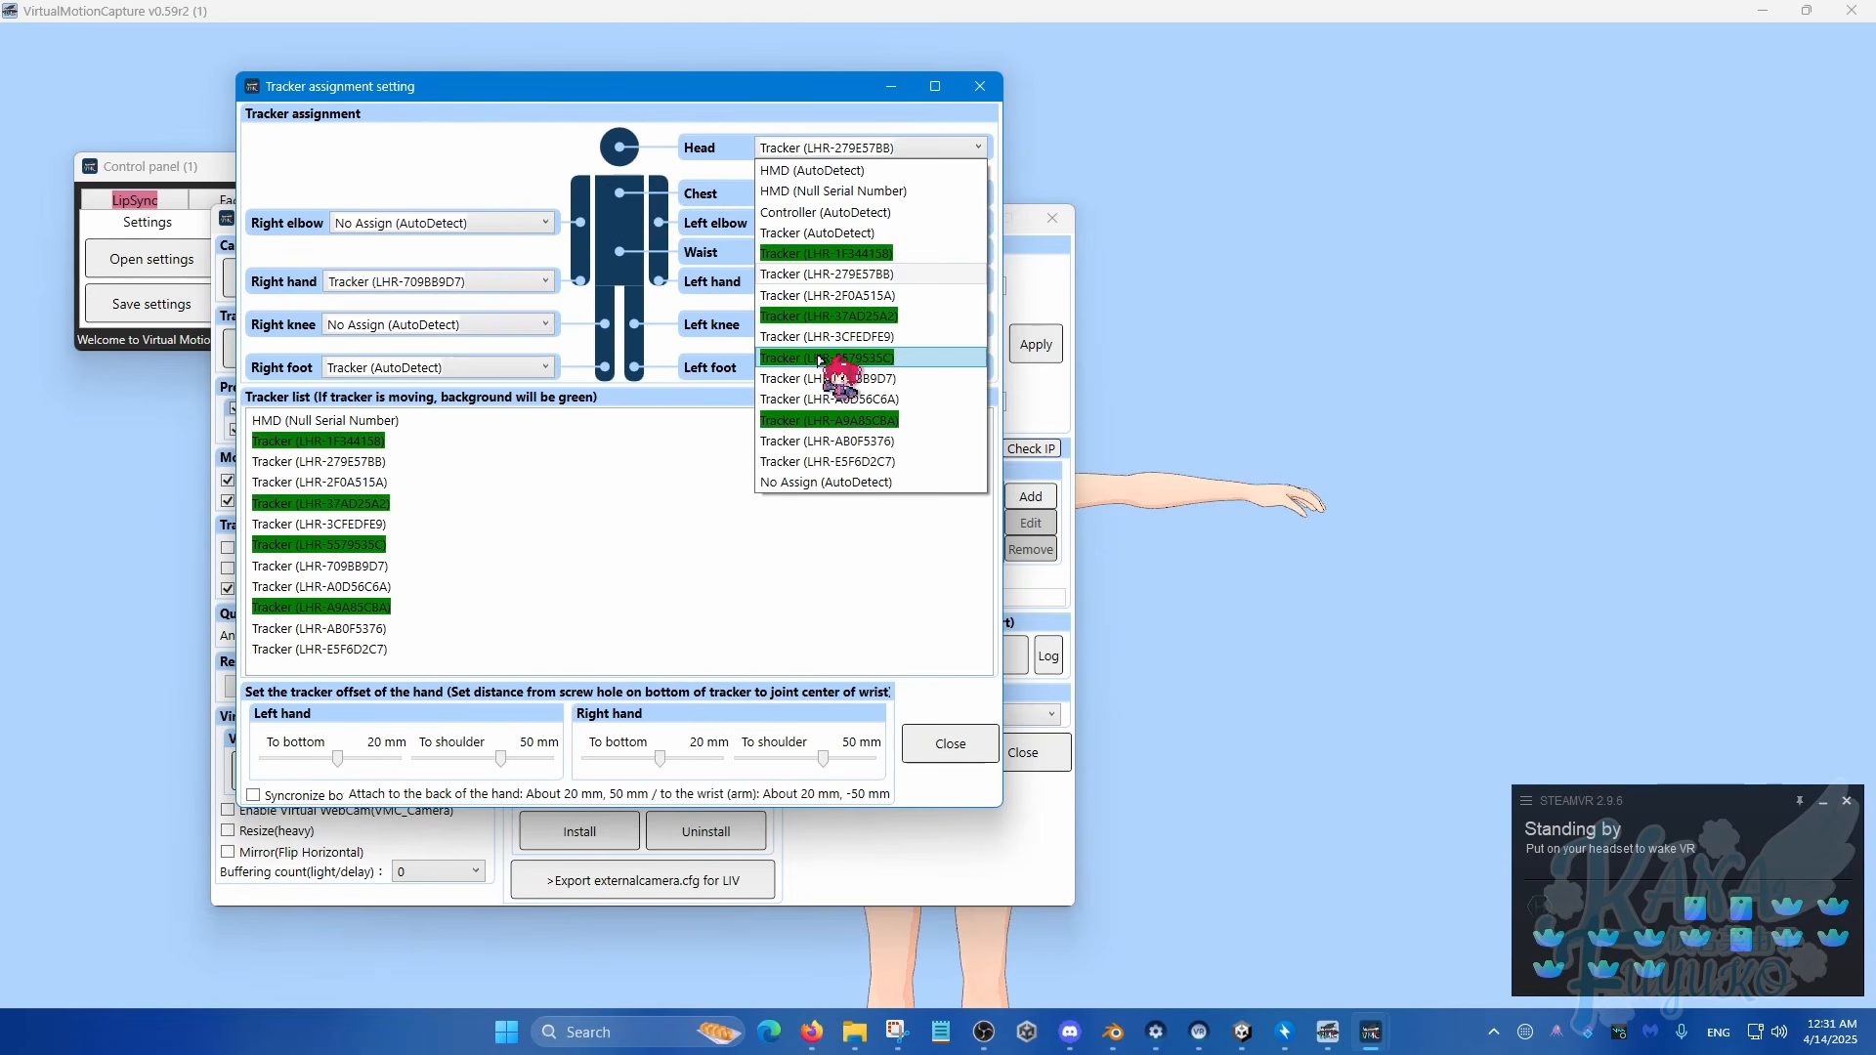
{"action": "left_click", "coordinate": [886, 314]}
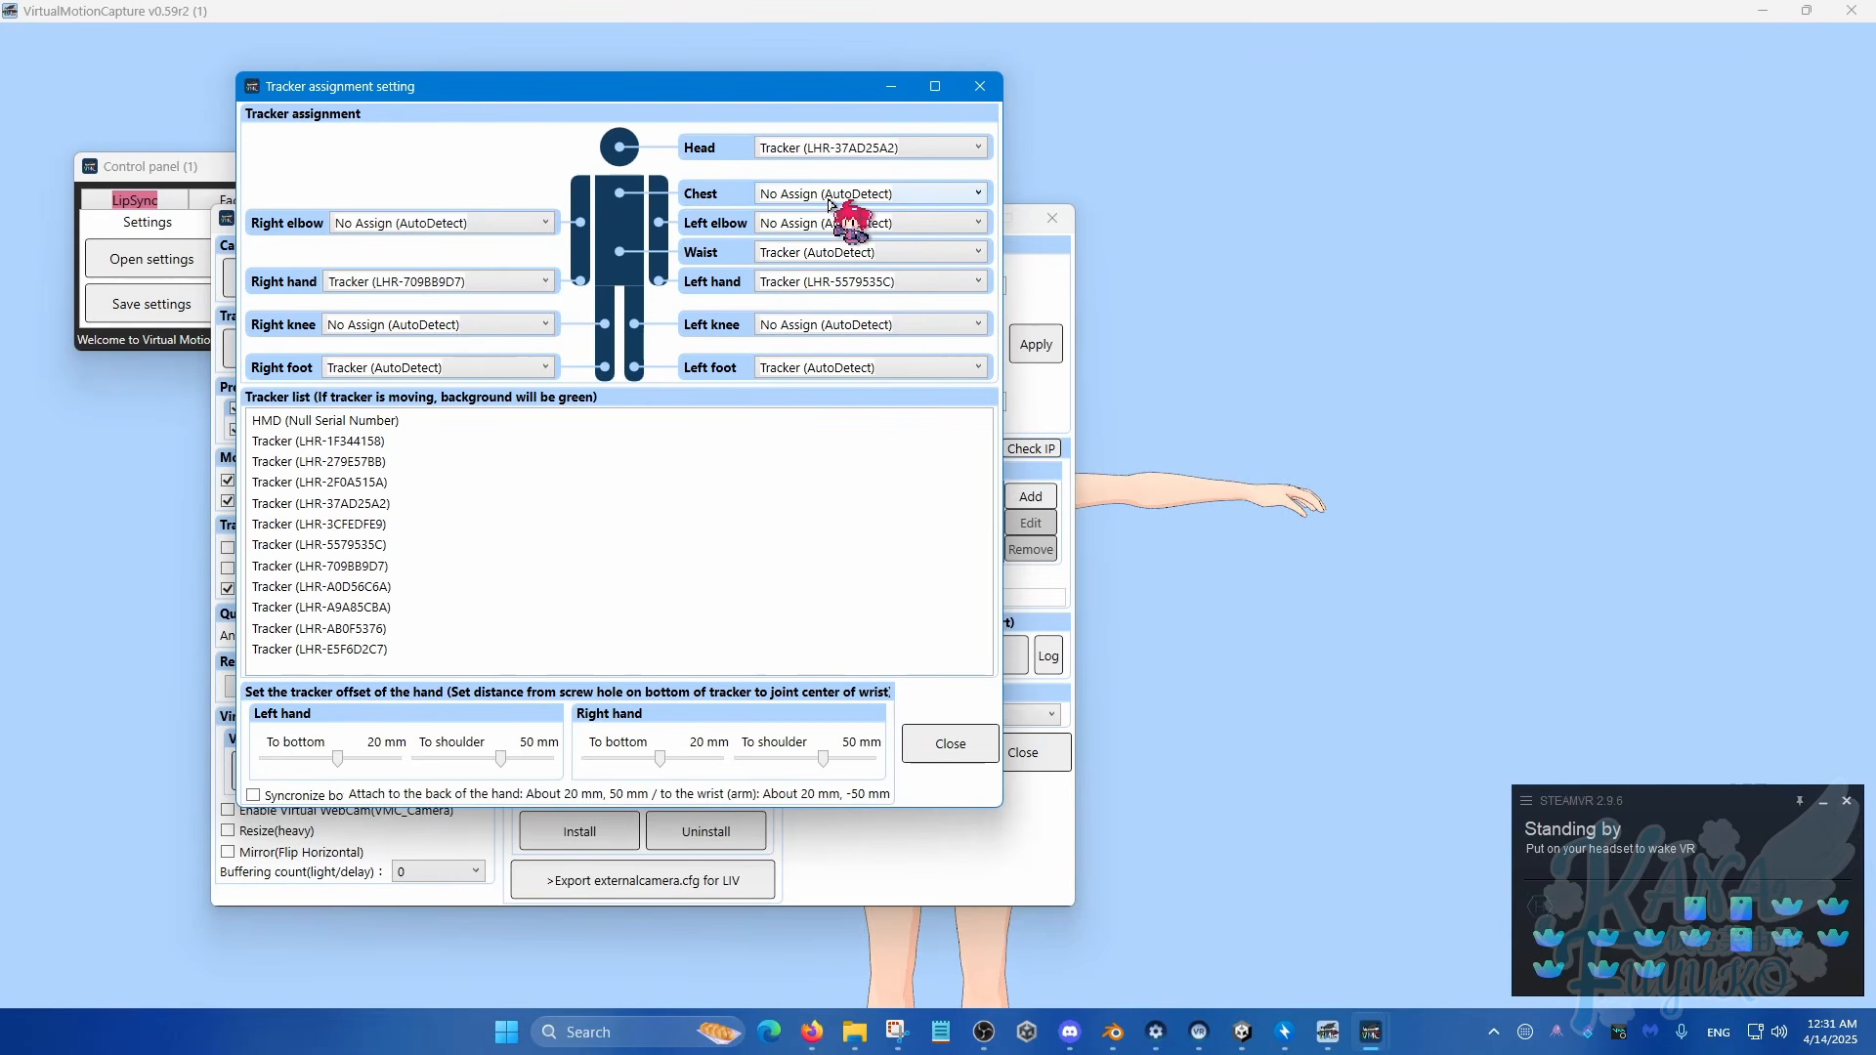
{"action": "left_click", "coordinate": [831, 195]}
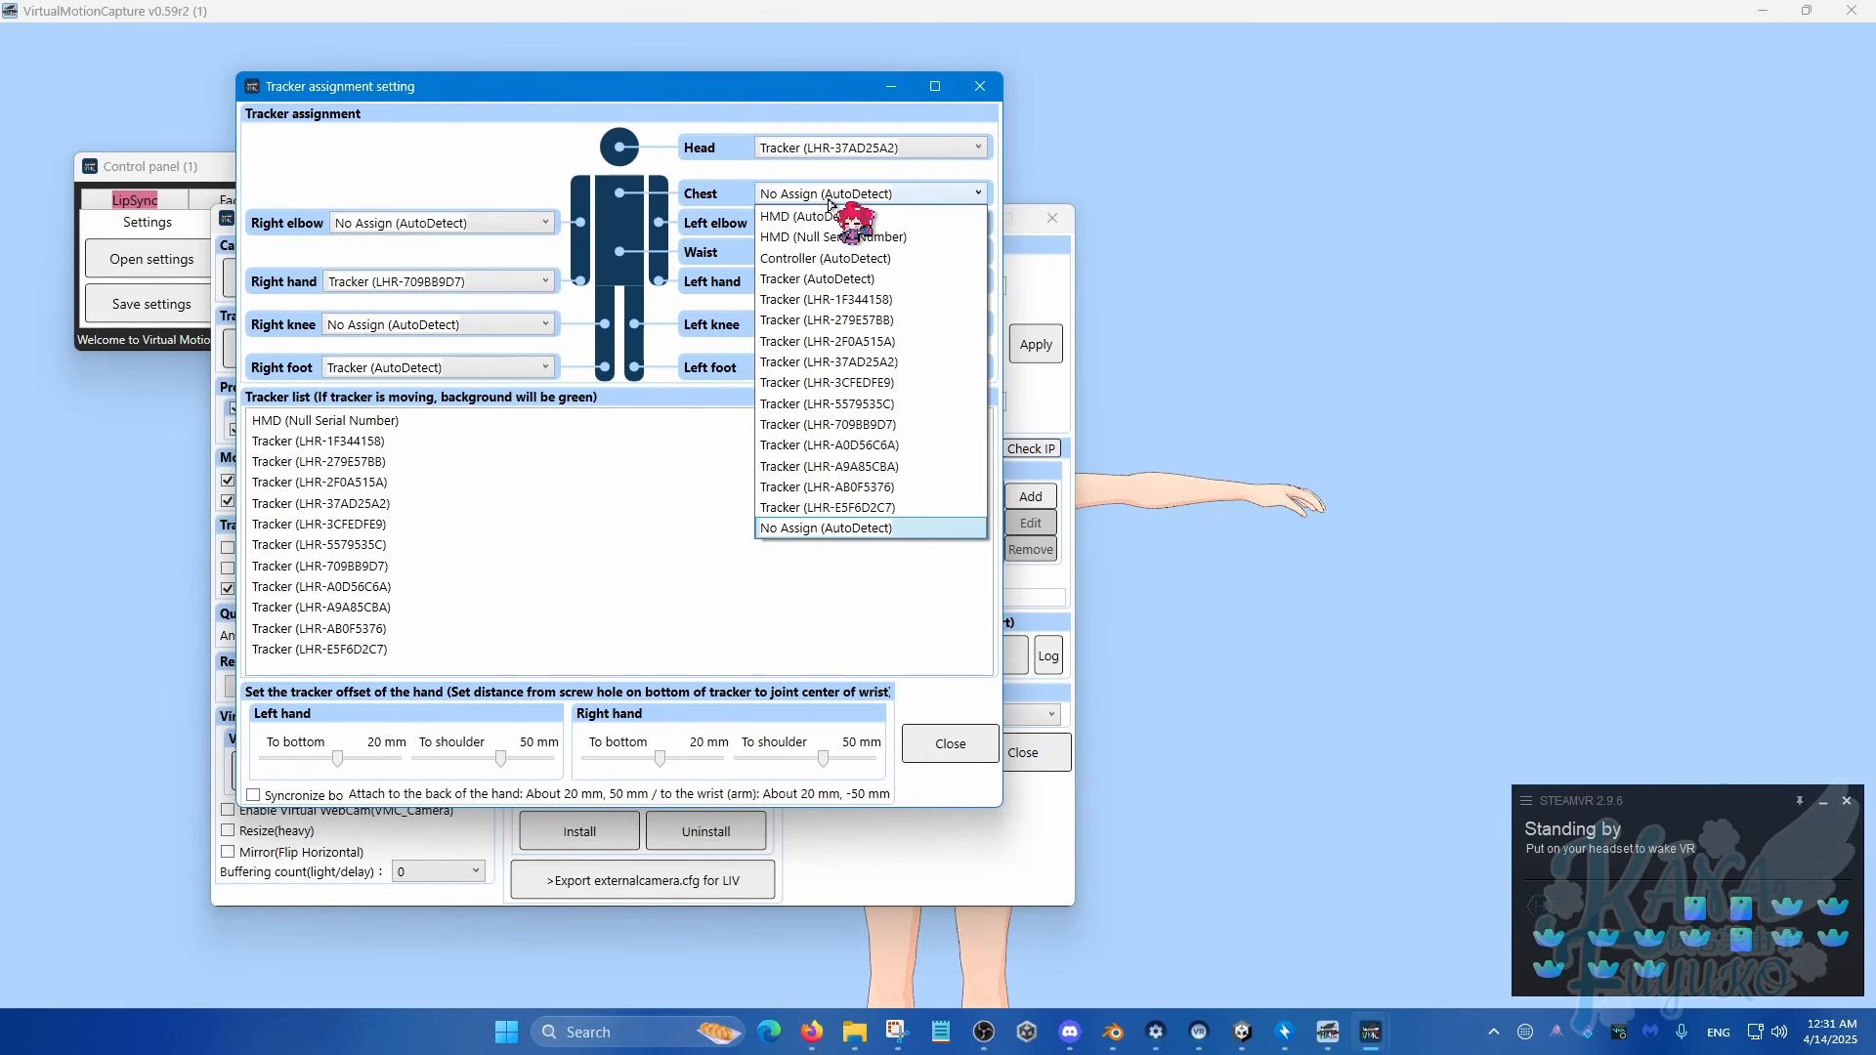
{"action": "left_click", "coordinate": [892, 489]}
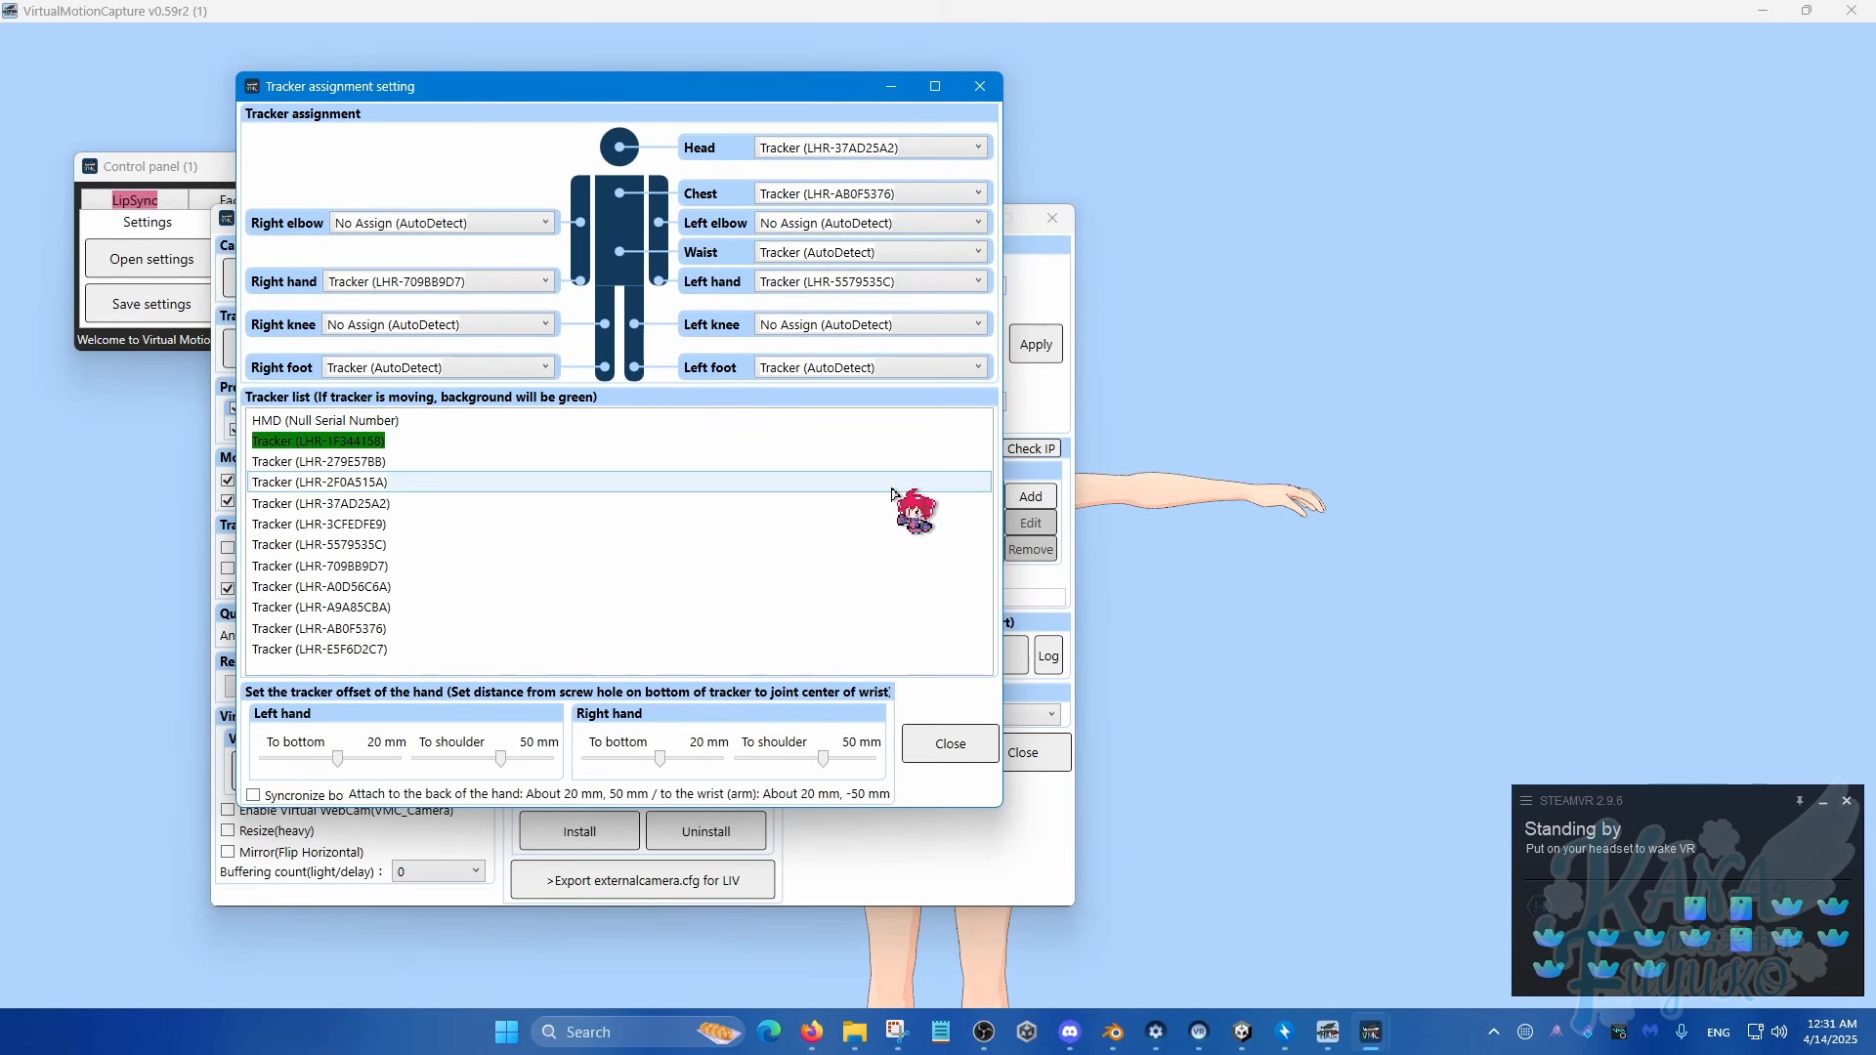
Step: Assign tracker LHR-1F344158 to the left elbow and tracker LHR-A0D56C6A to the right elbow
{"action": "left_click", "coordinate": [846, 223]}
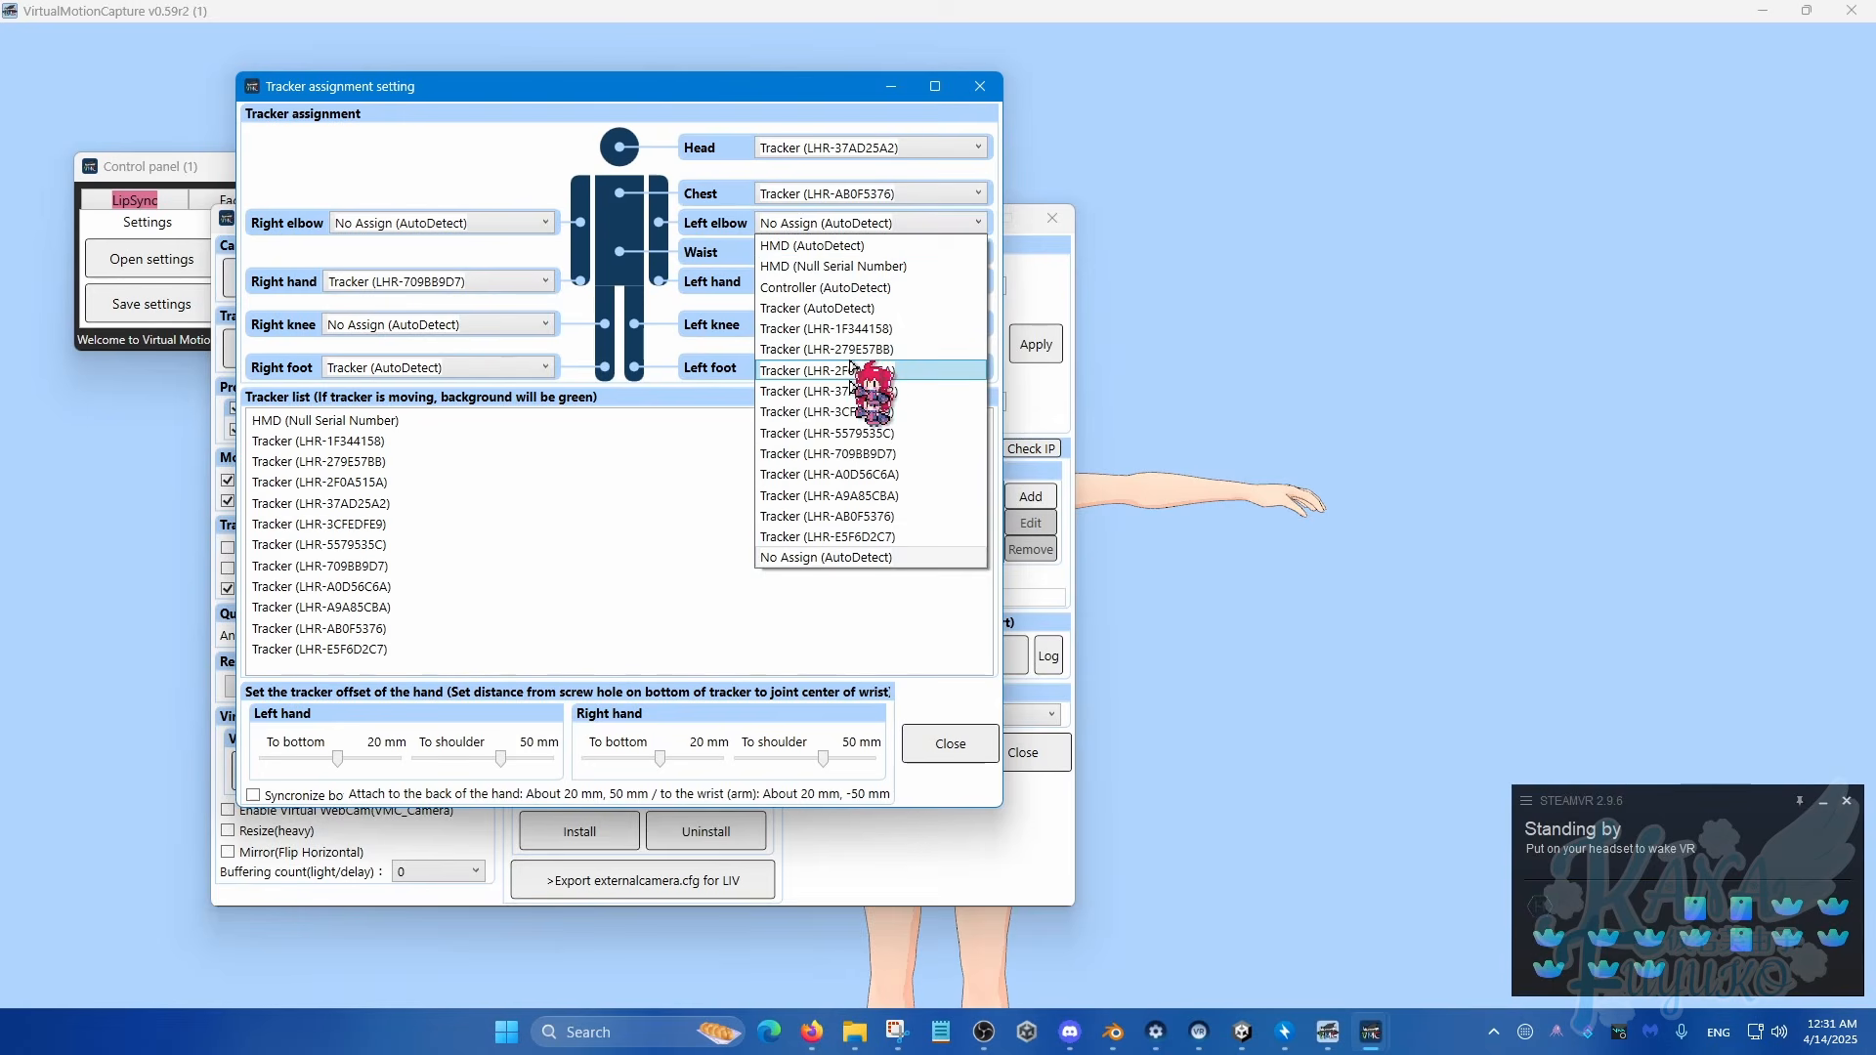
{"action": "left_click", "coordinate": [850, 329]}
{"action": "left_click", "coordinate": [516, 226]}
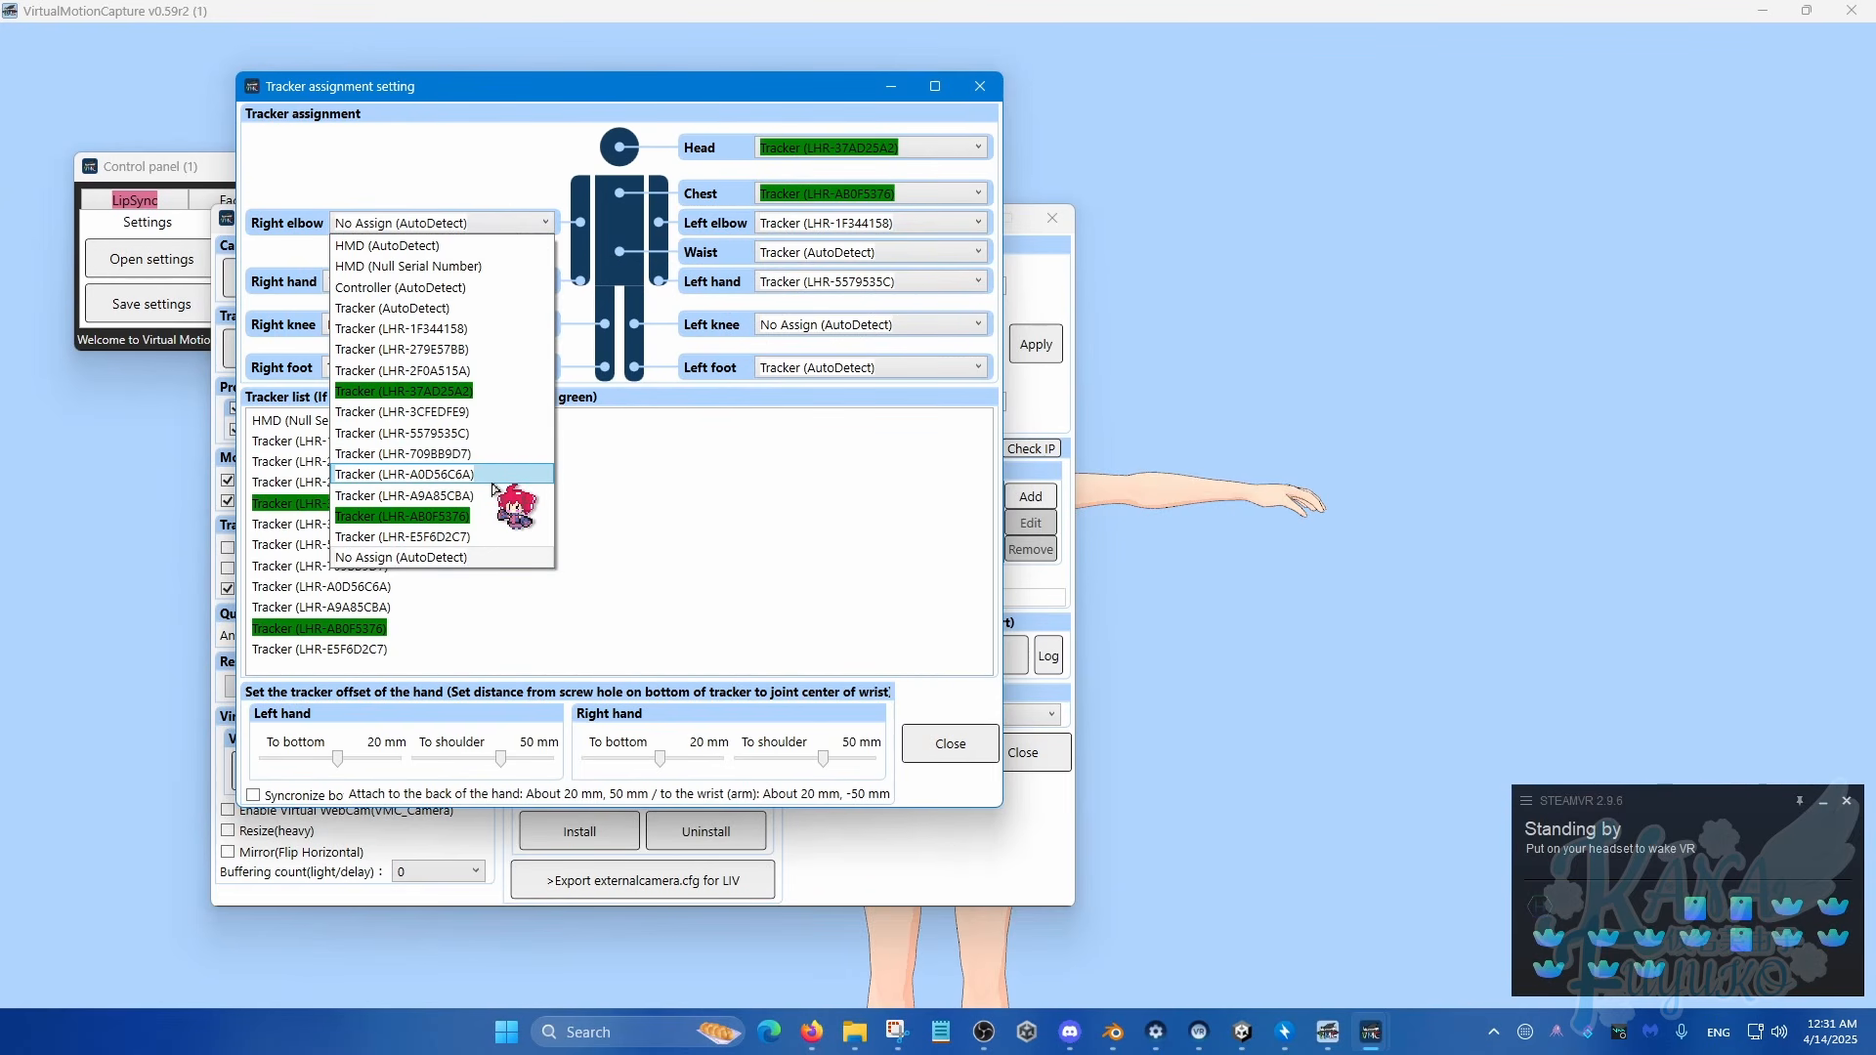
{"action": "left_click", "coordinate": [491, 474]}
Step: Assign tracker LHR-E5F6D2C7 to the right knee and tracker LHR-279E57BB to the right foot
{"action": "left_click", "coordinate": [506, 326]}
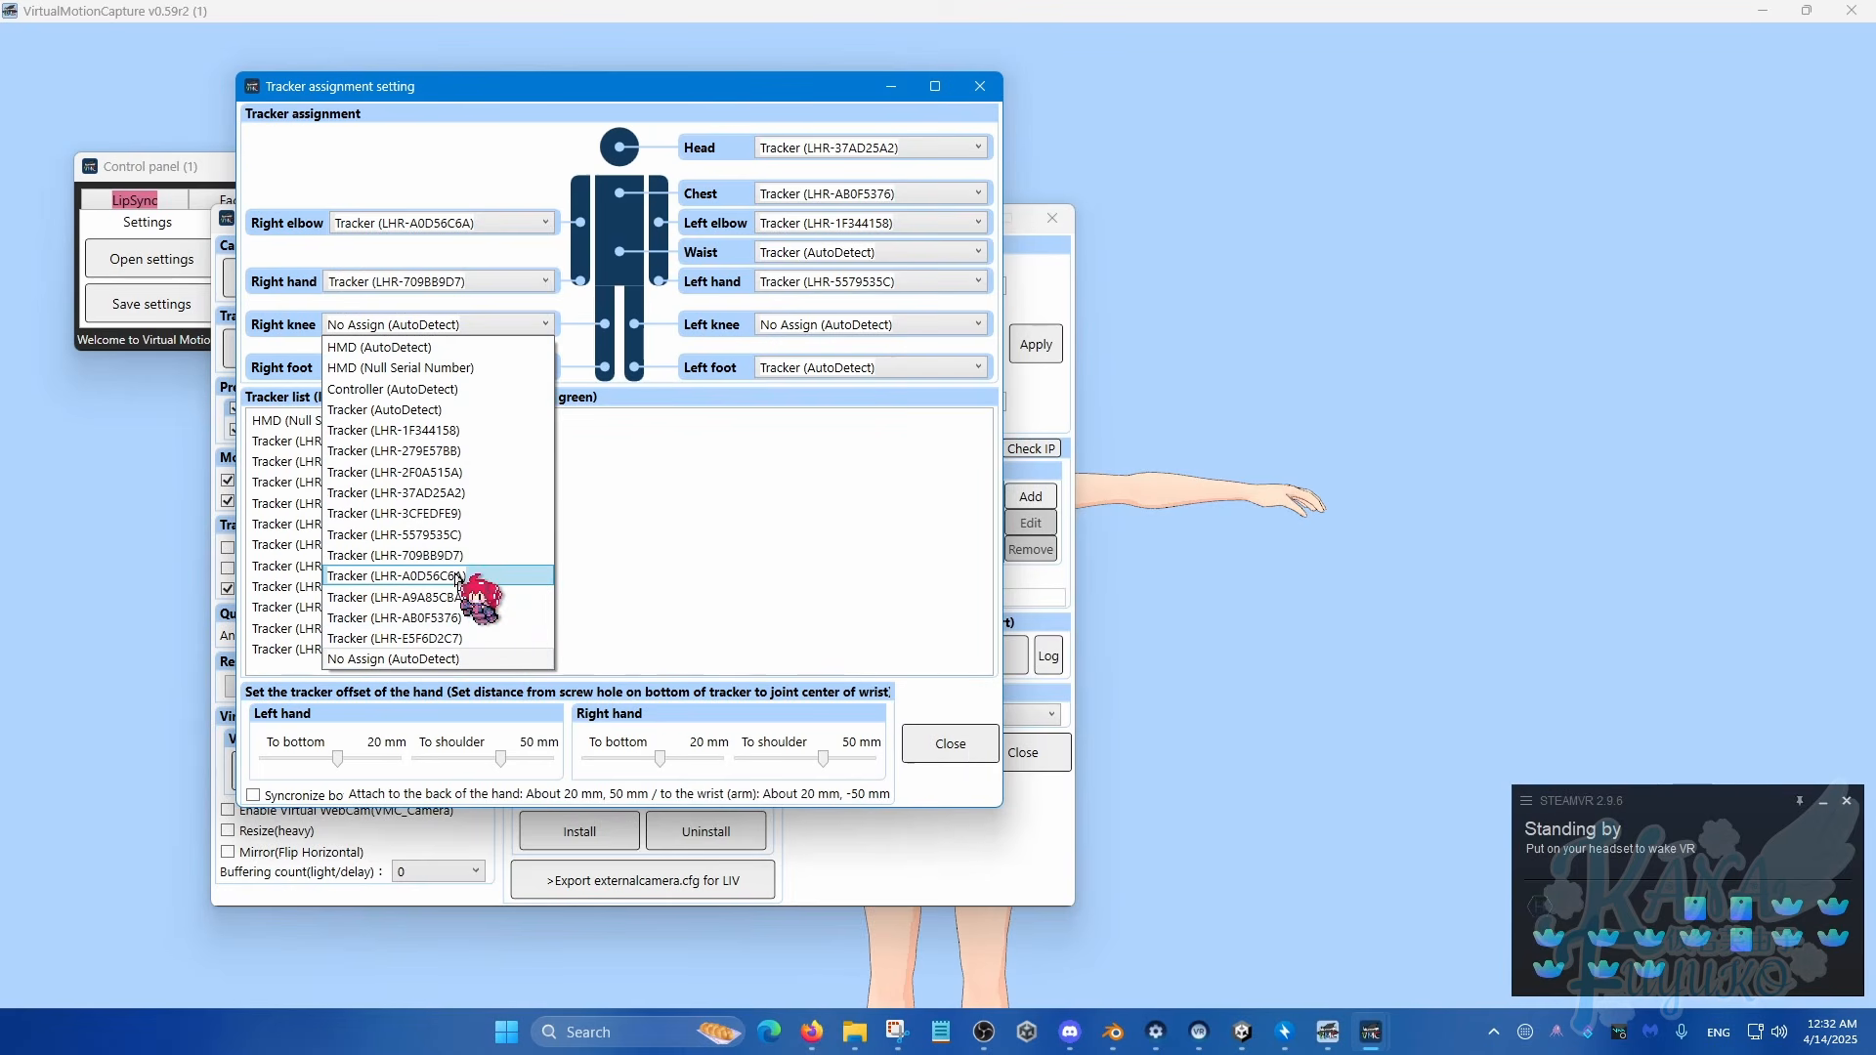
{"action": "left_click", "coordinate": [467, 639]}
{"action": "left_click", "coordinate": [495, 366]}
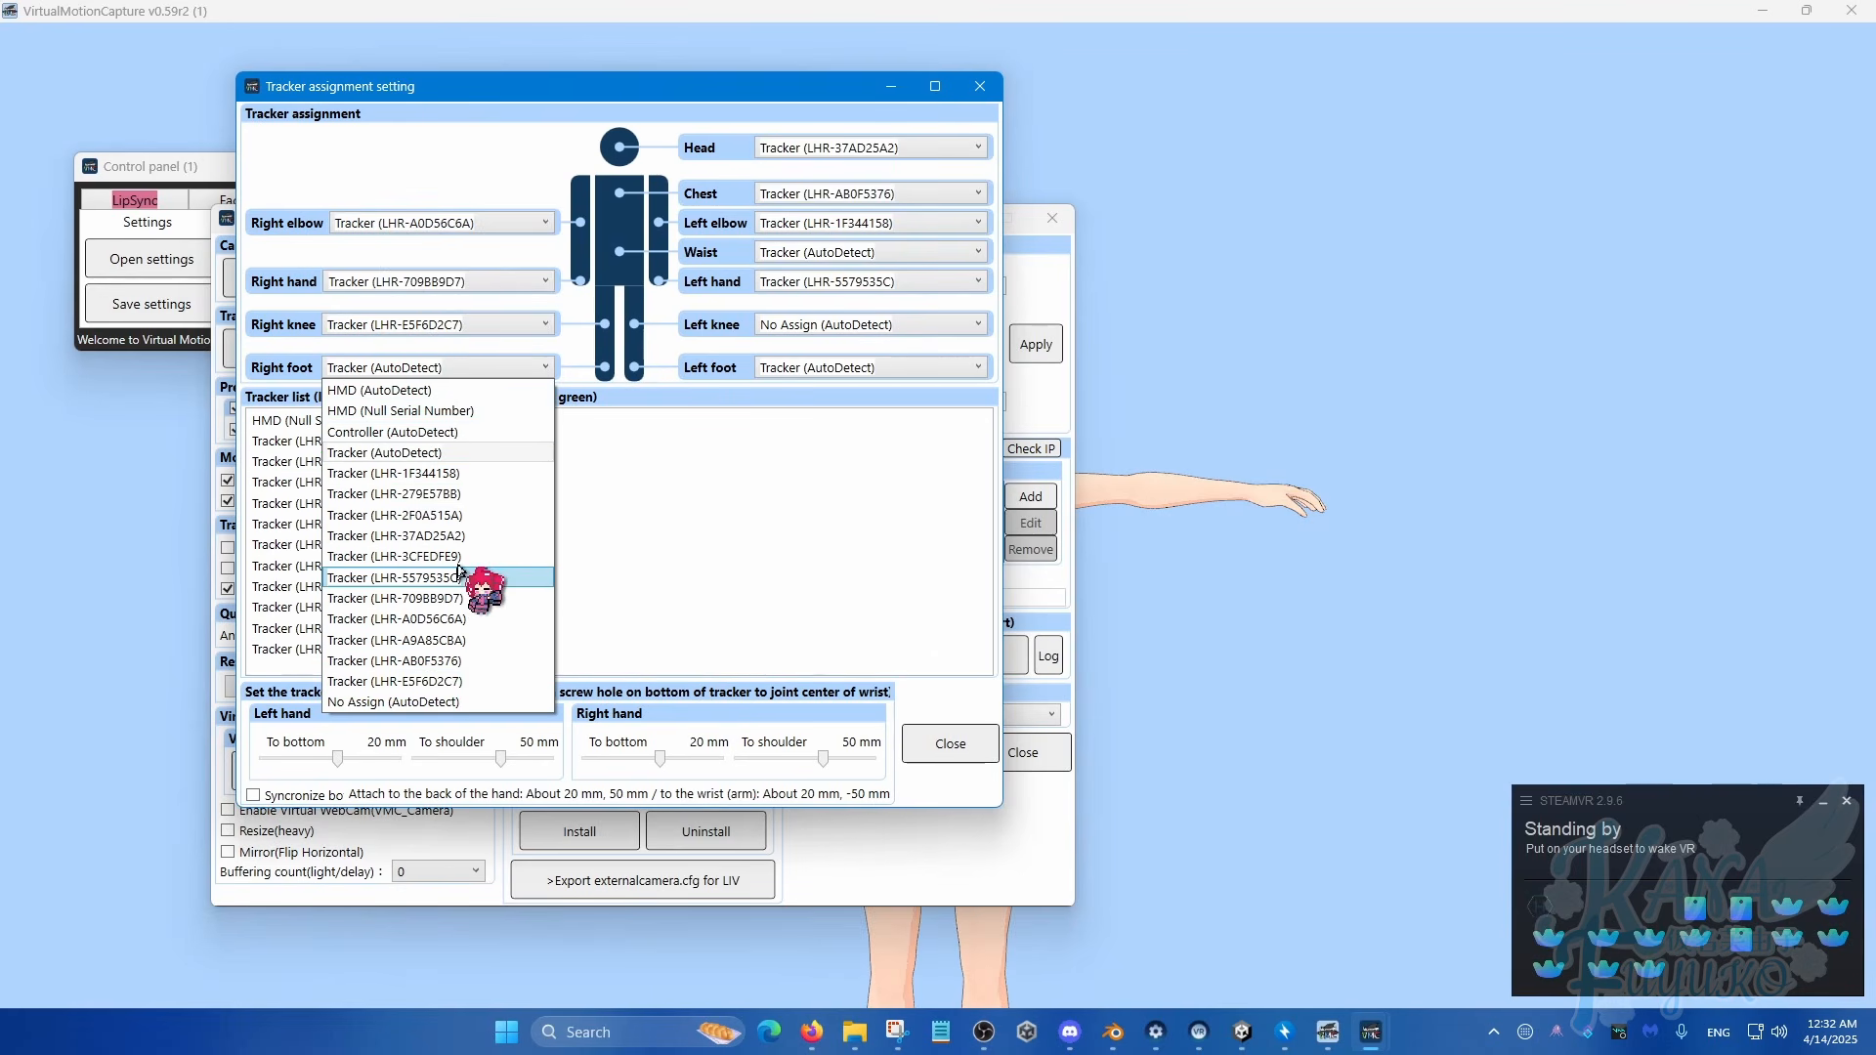
{"action": "left_click", "coordinate": [437, 494]}
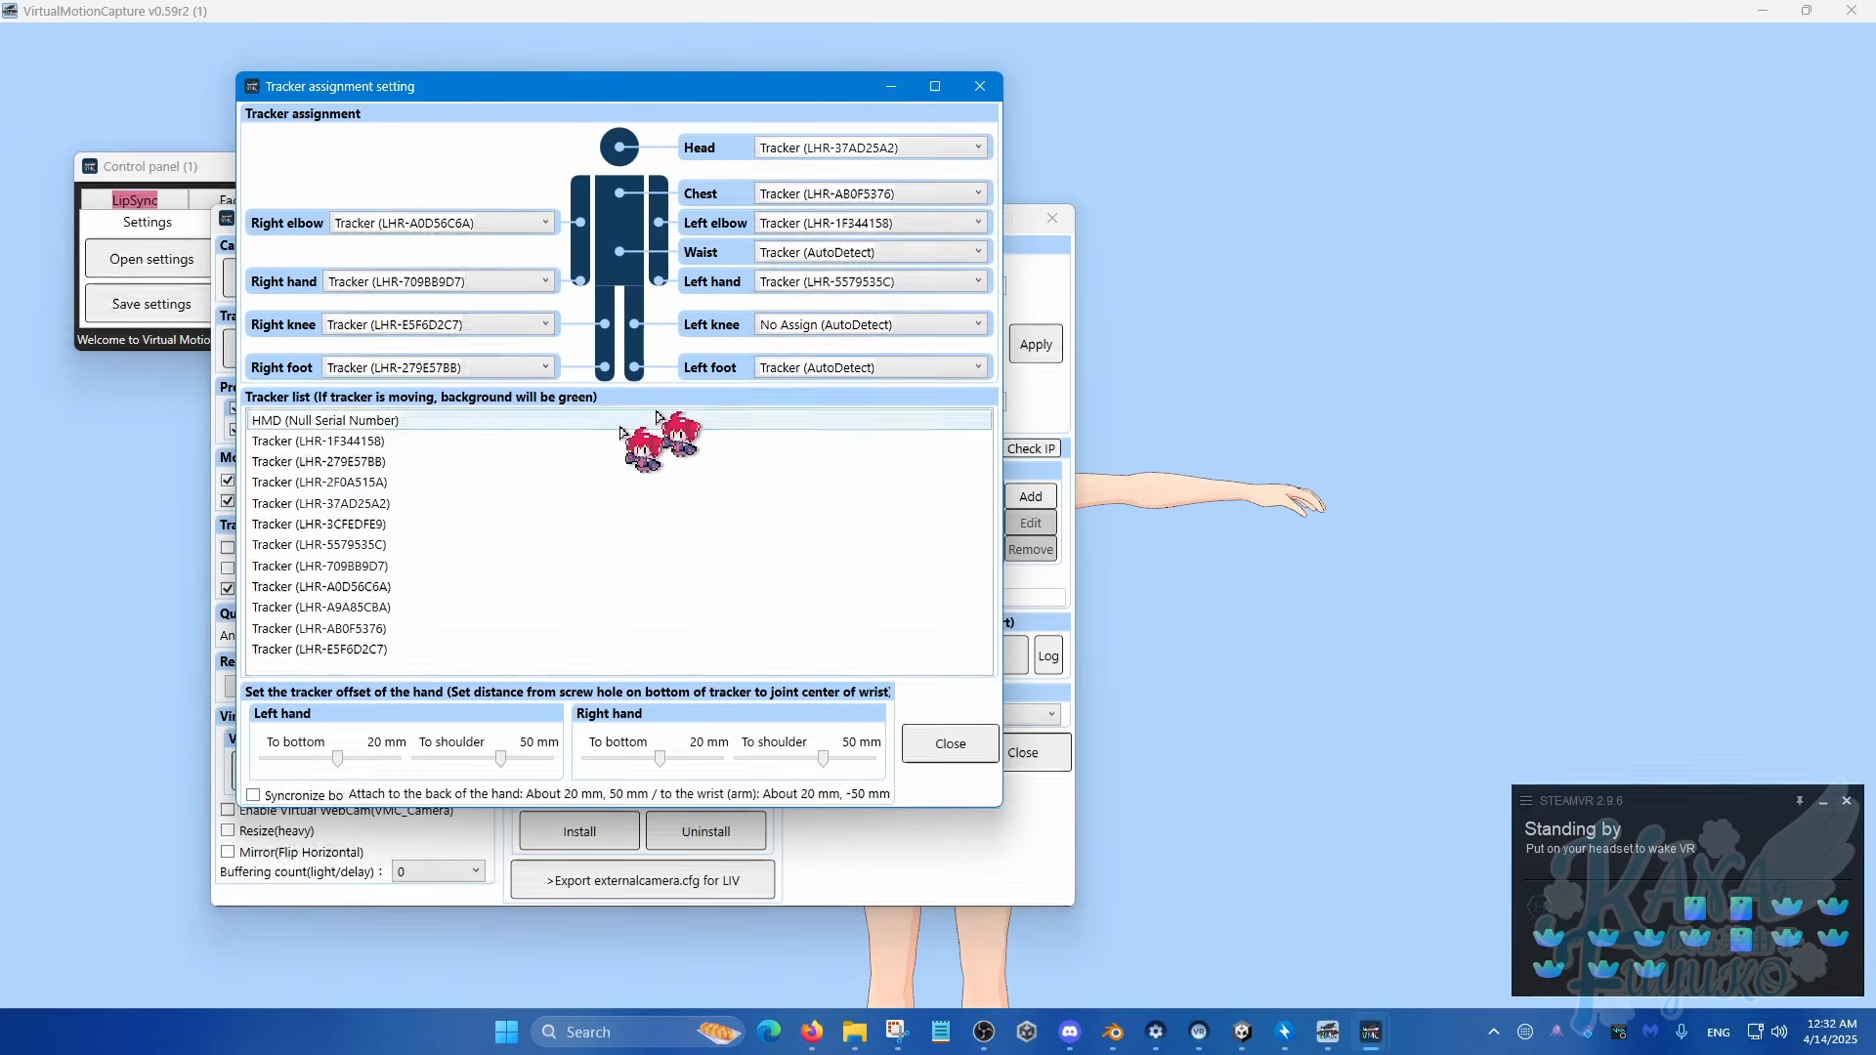
Step: Assign tracker LHR-3CFEDFE9 to the left foot and tracker LHR-2F0A515A to the left knee
{"action": "left_click", "coordinate": [803, 368]}
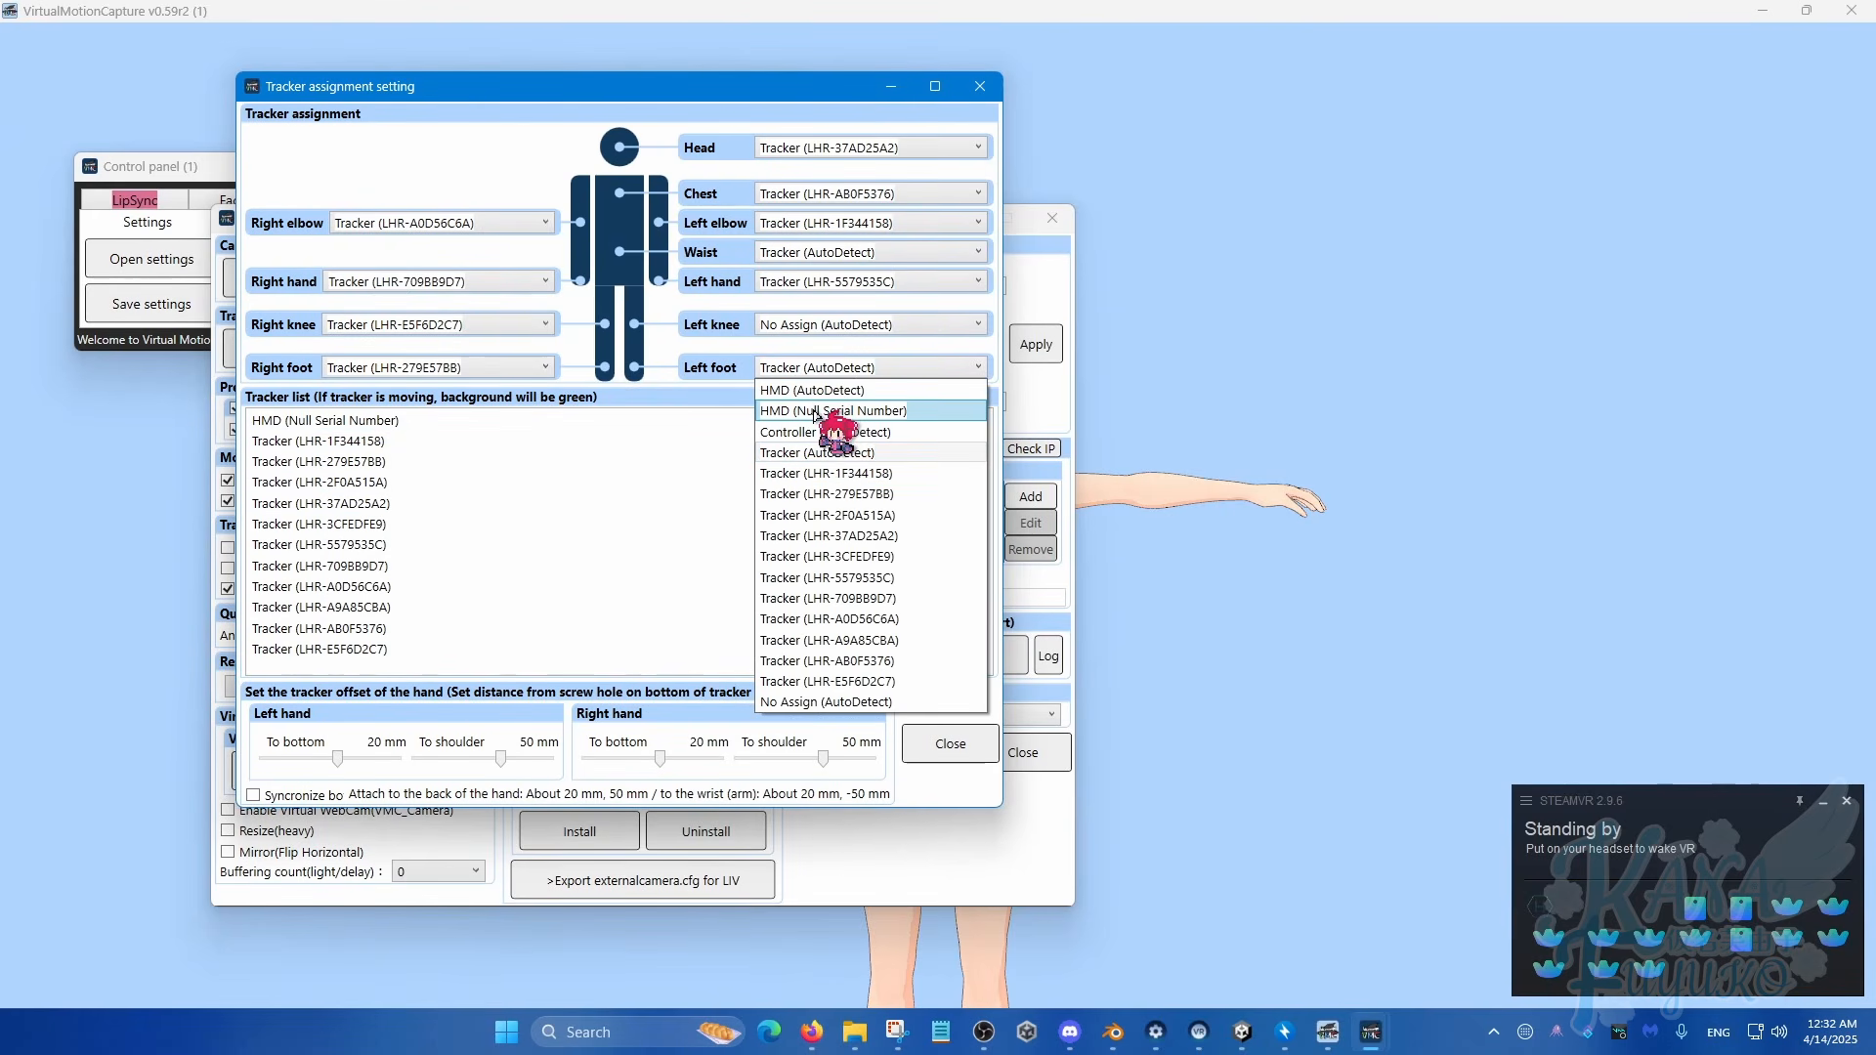
{"action": "left_click", "coordinate": [879, 555]}
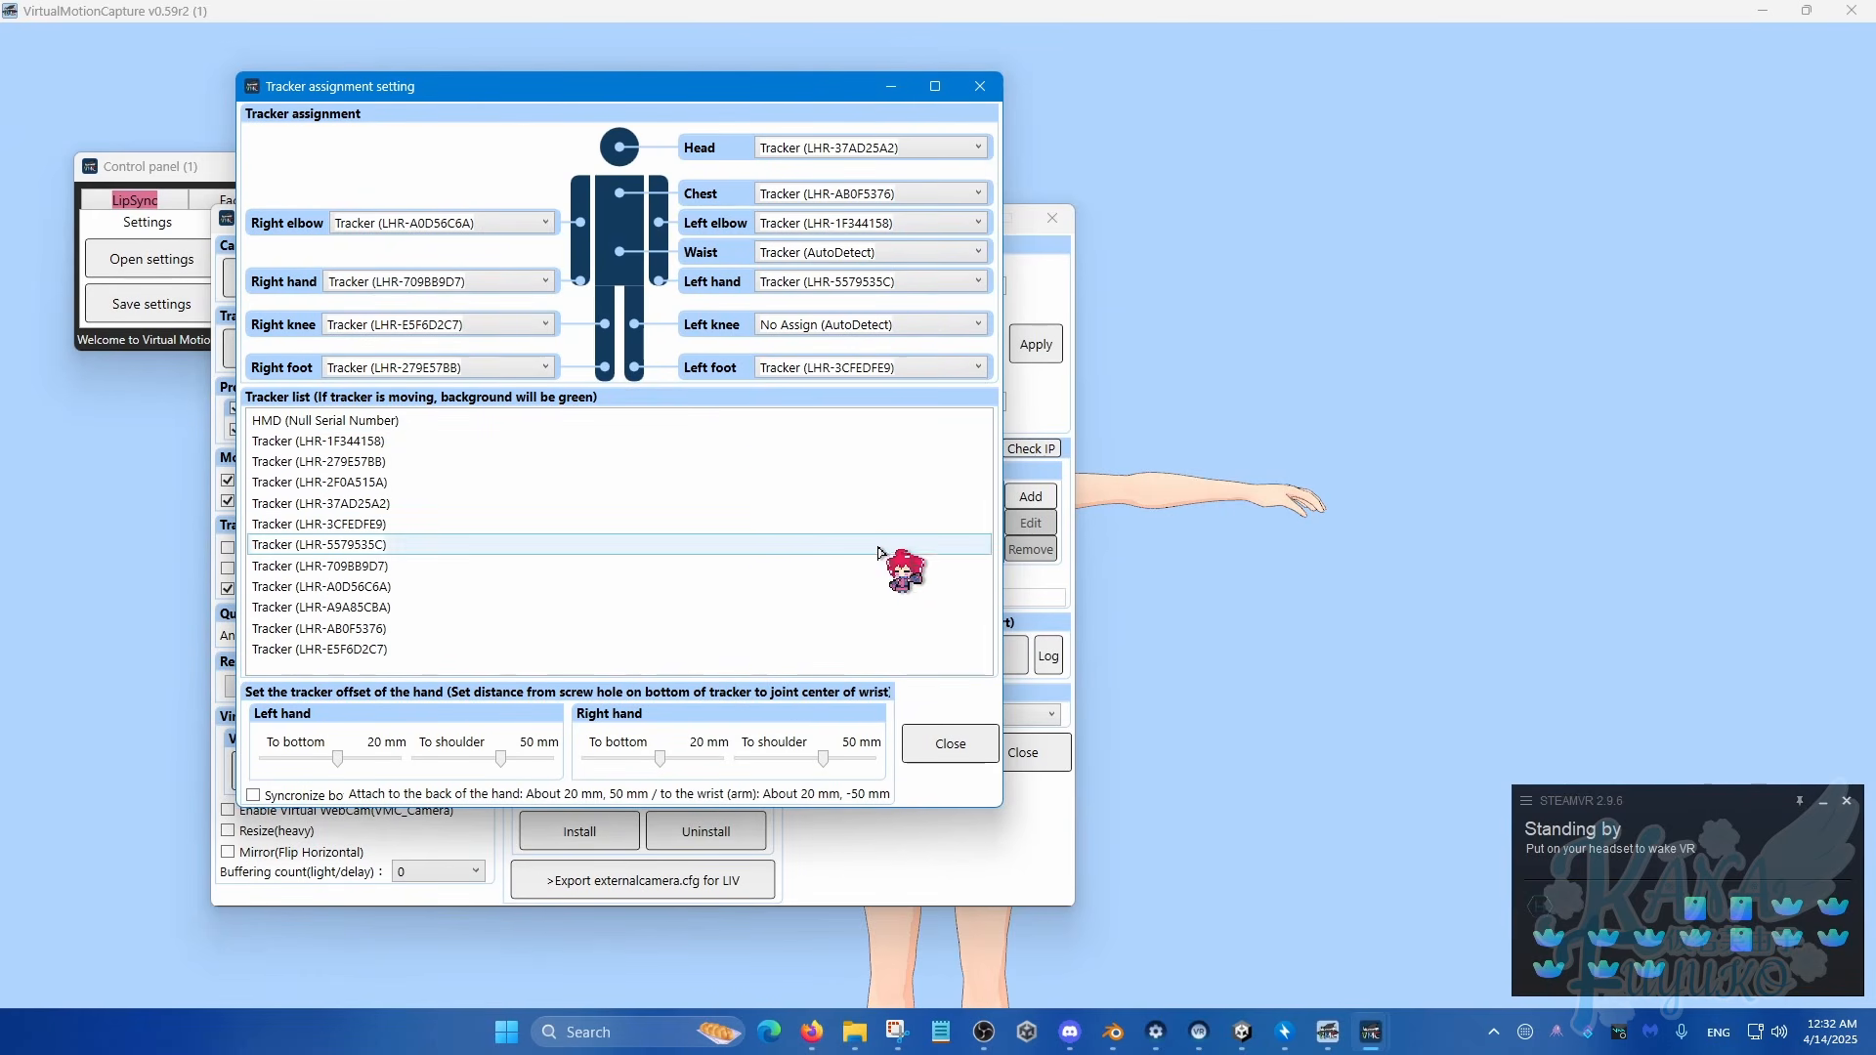
{"action": "left_click", "coordinate": [854, 330]}
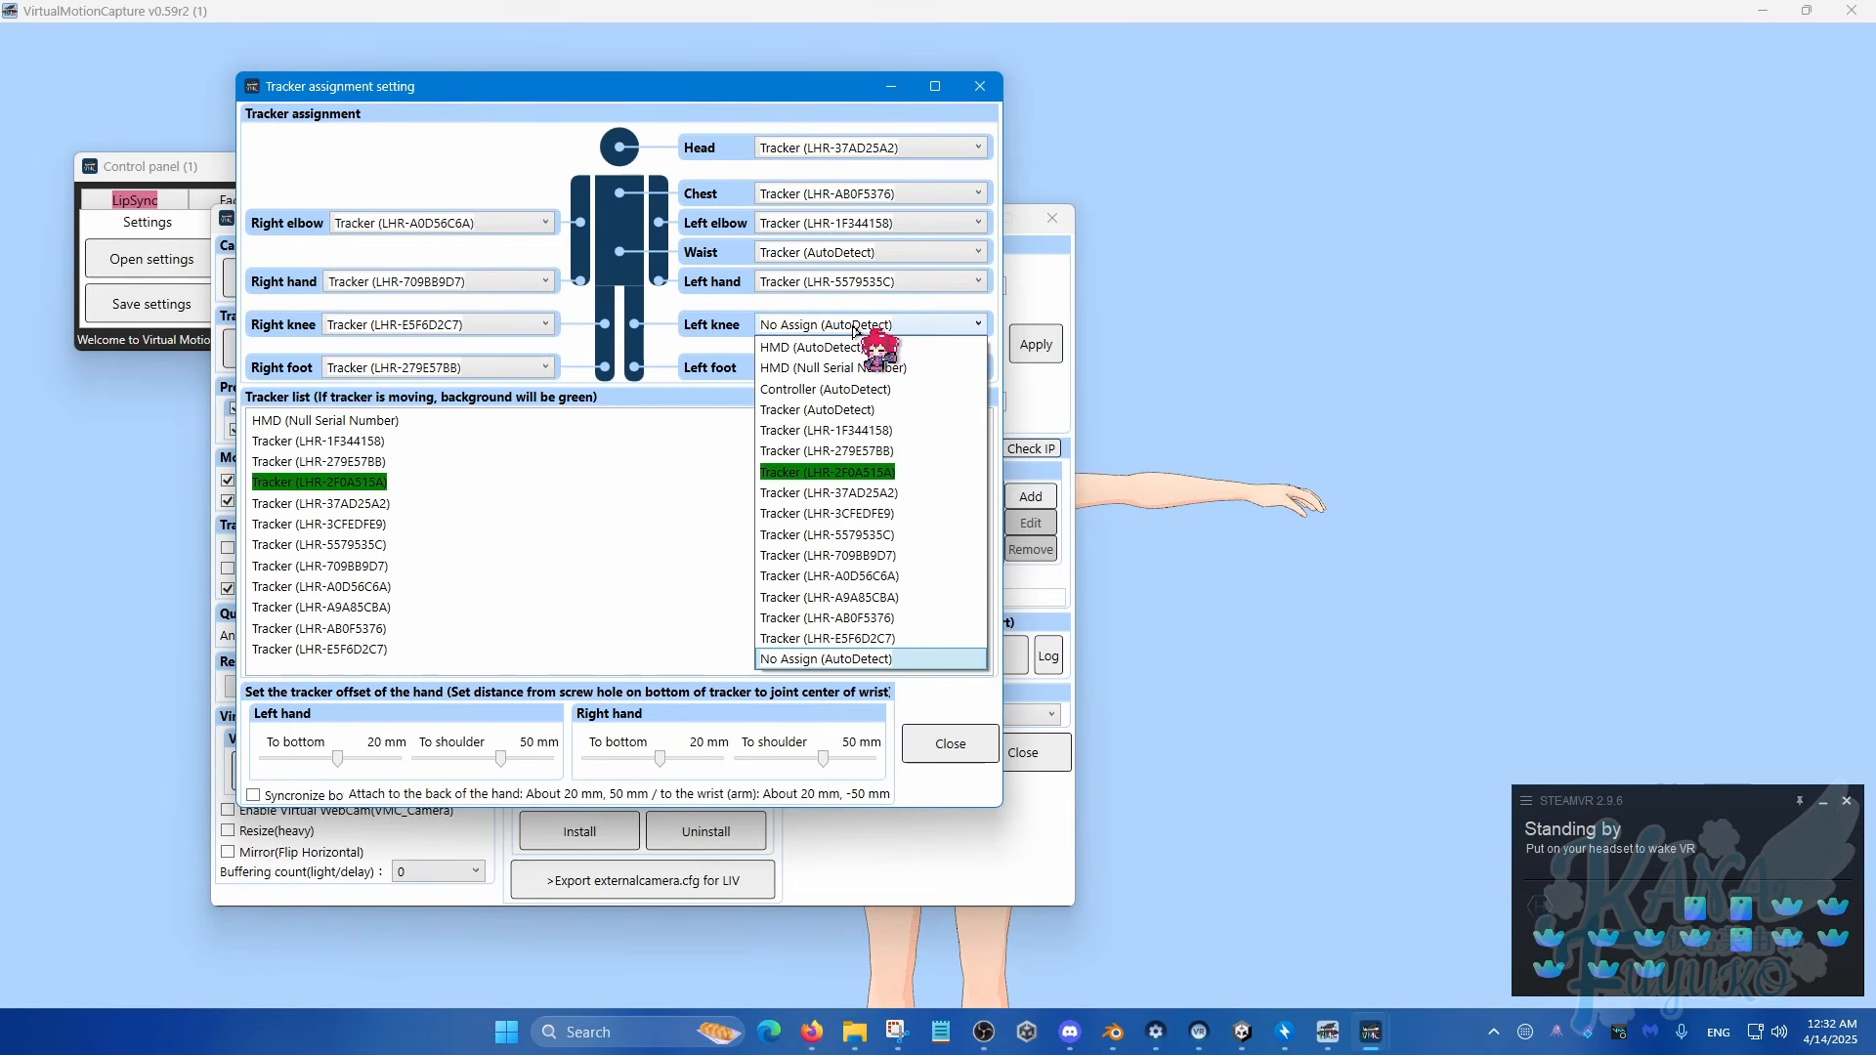
{"action": "left_click", "coordinate": [868, 489]}
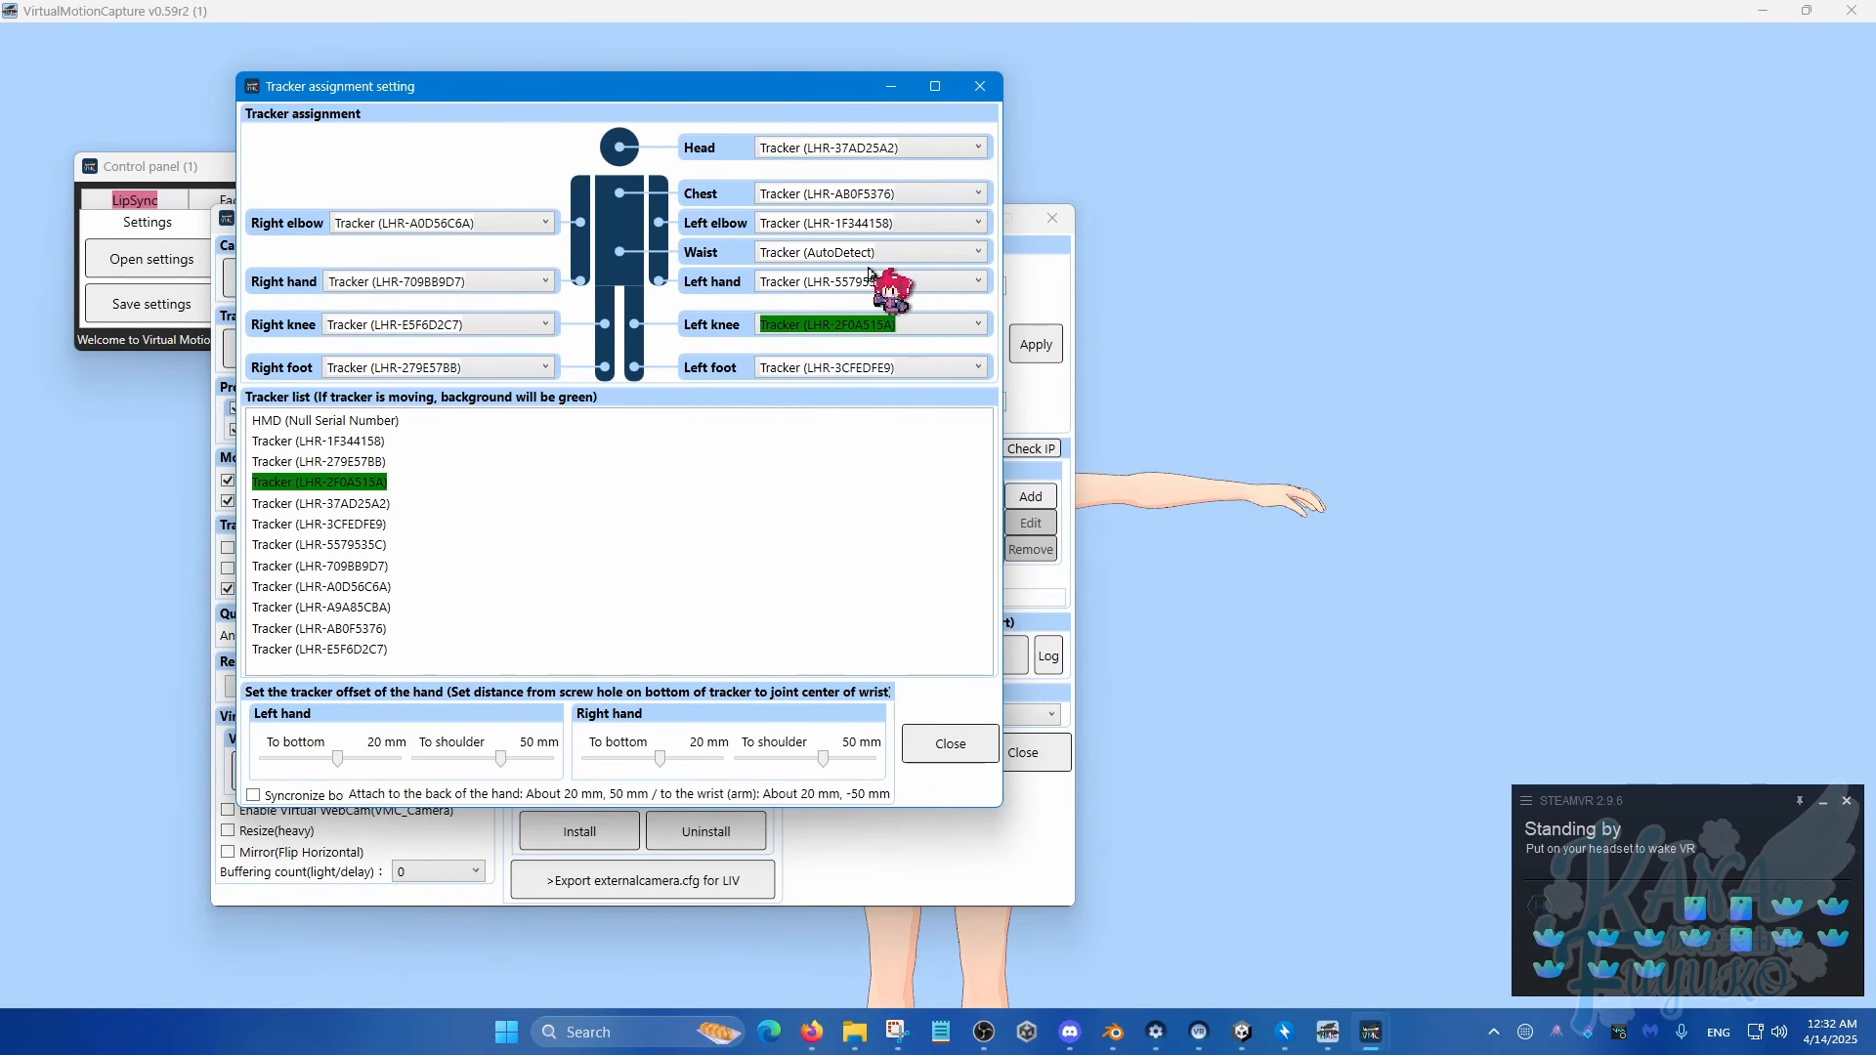
Step: Assign tracker LHR-A9A85CBA to the waist and shift the tracker assignment window slightly lower on the screen
{"action": "left_click", "coordinate": [870, 254]}
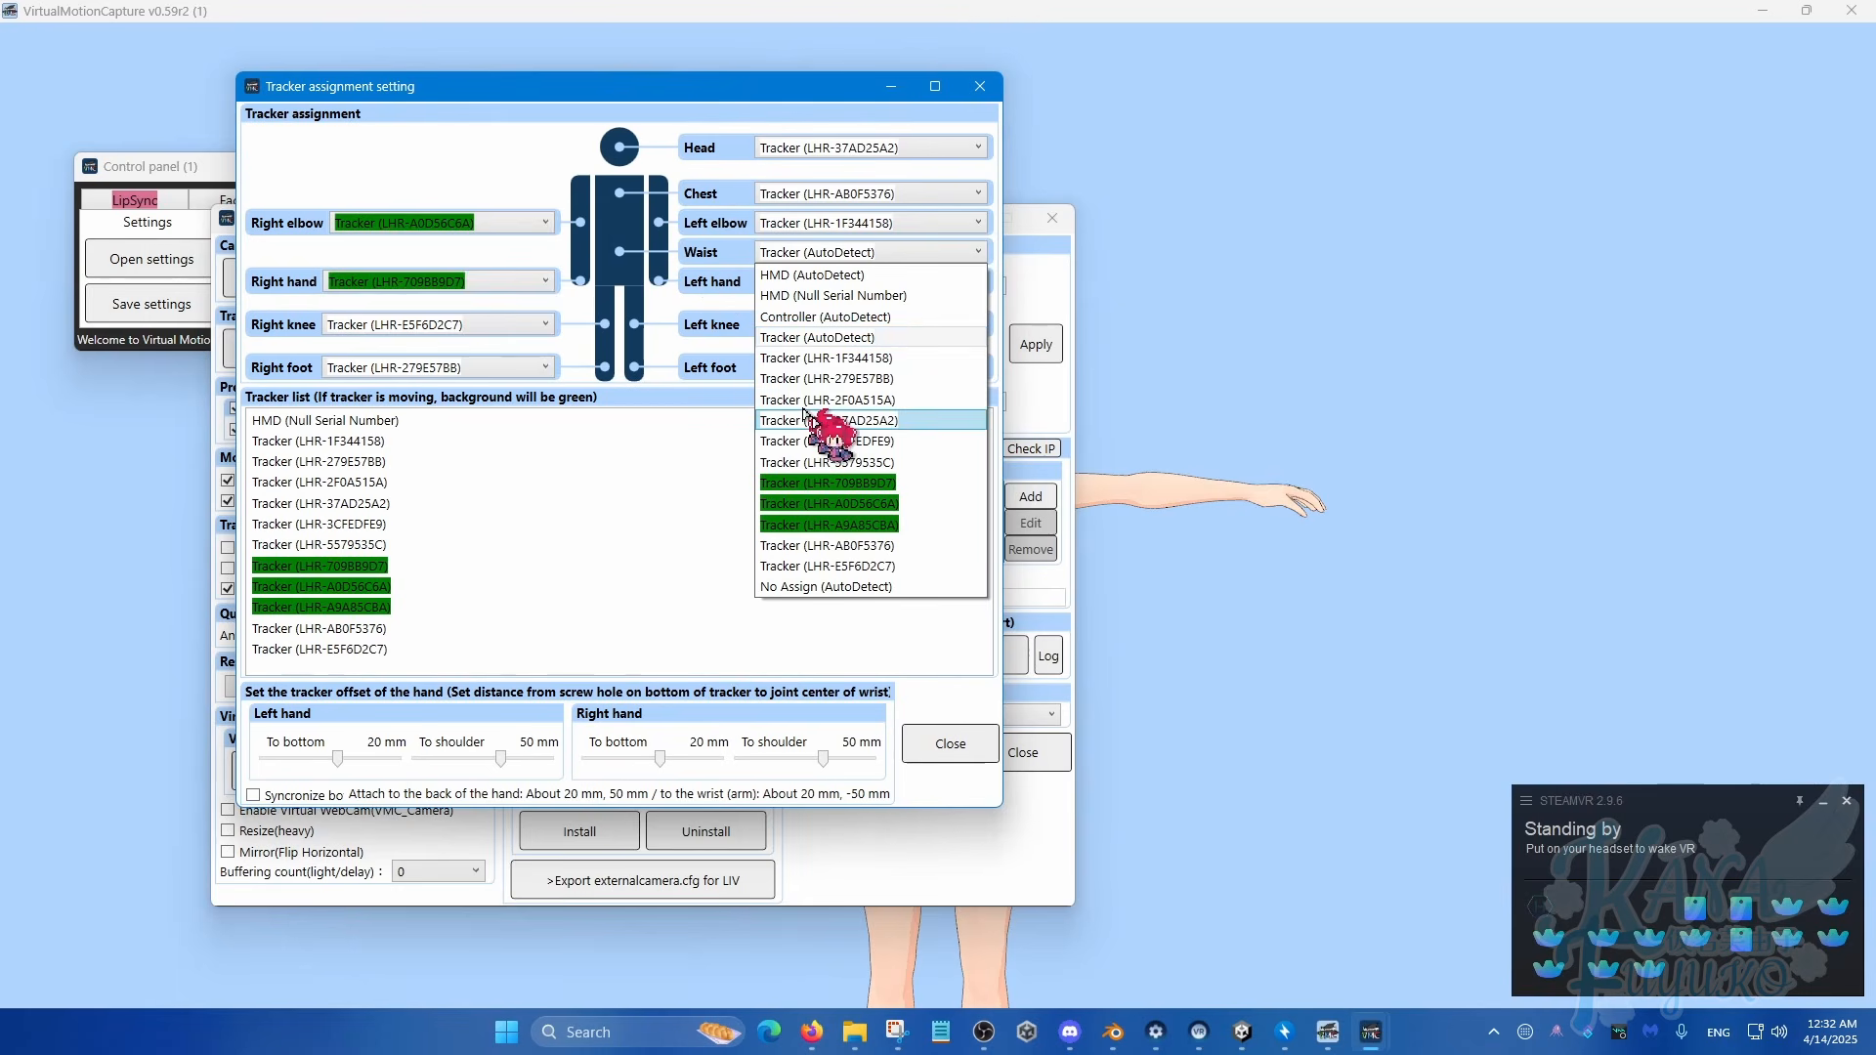
{"action": "left_click", "coordinate": [838, 525]}
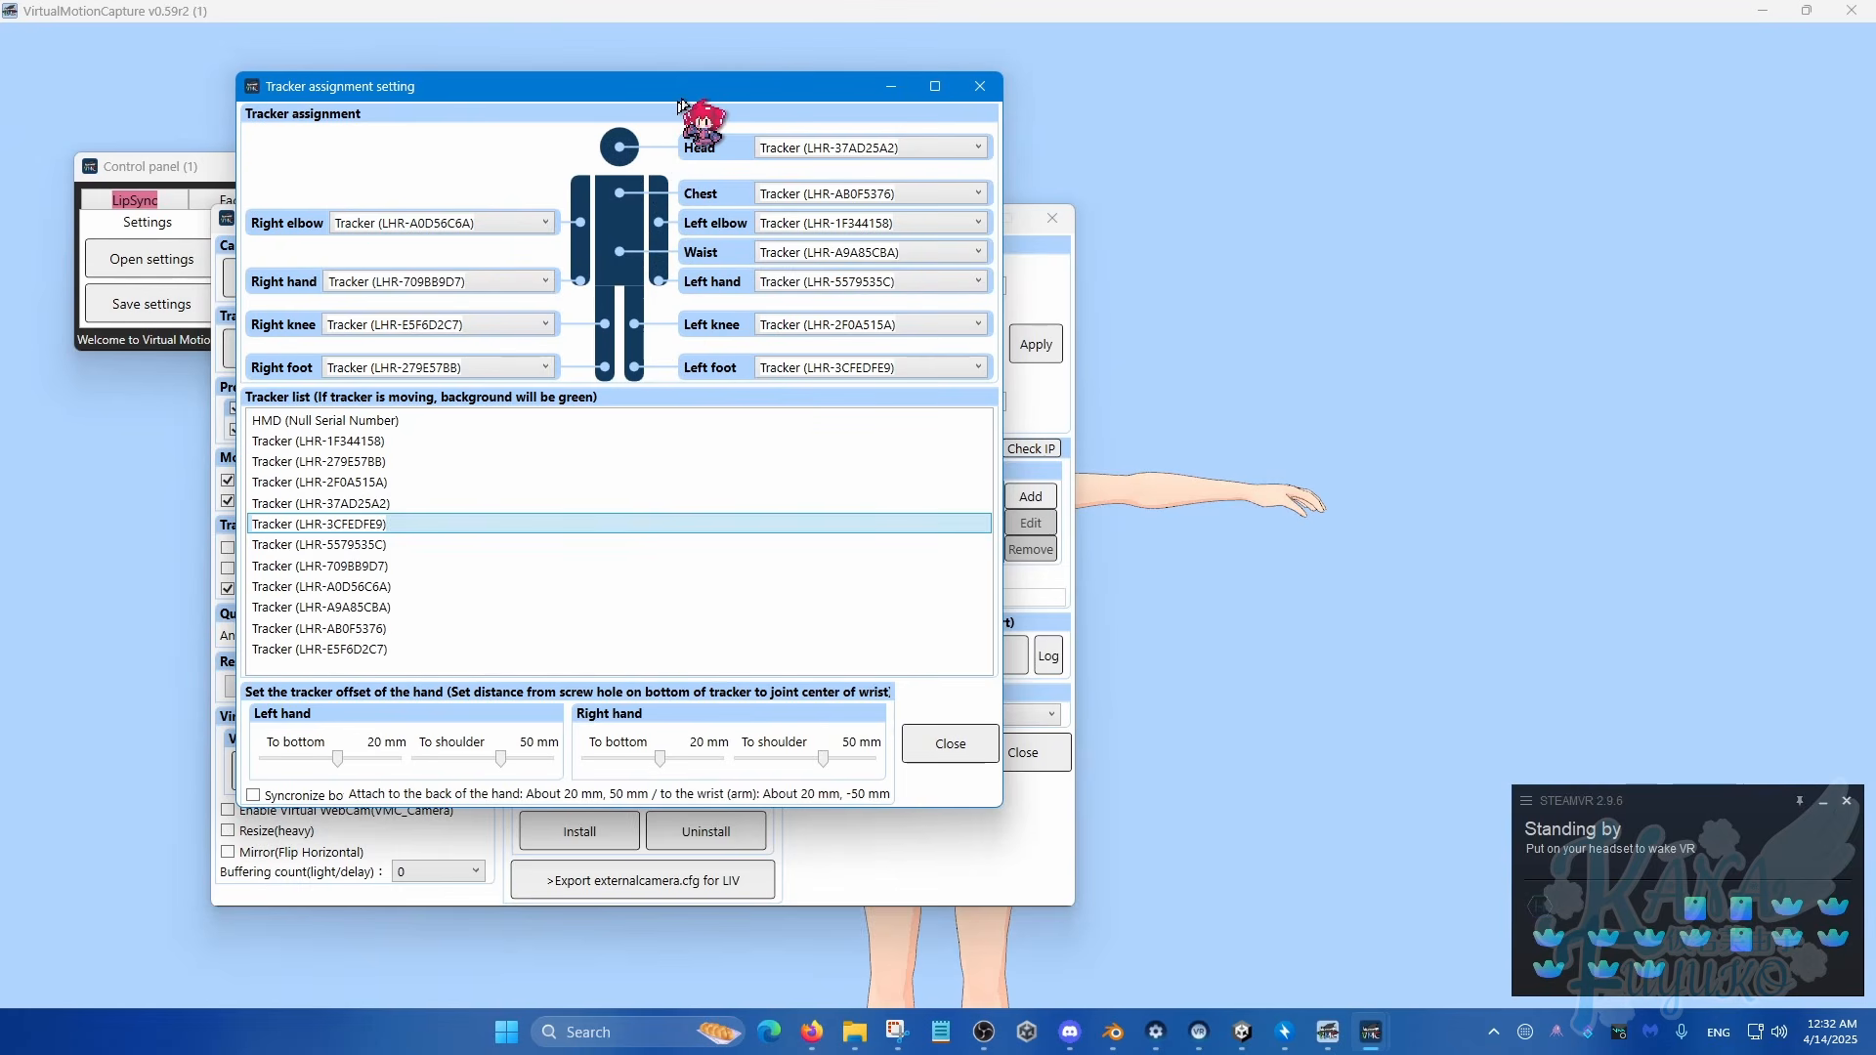
{"action": "left_click_drag", "start_coordinate": [681, 102], "coordinate": [722, 186]}
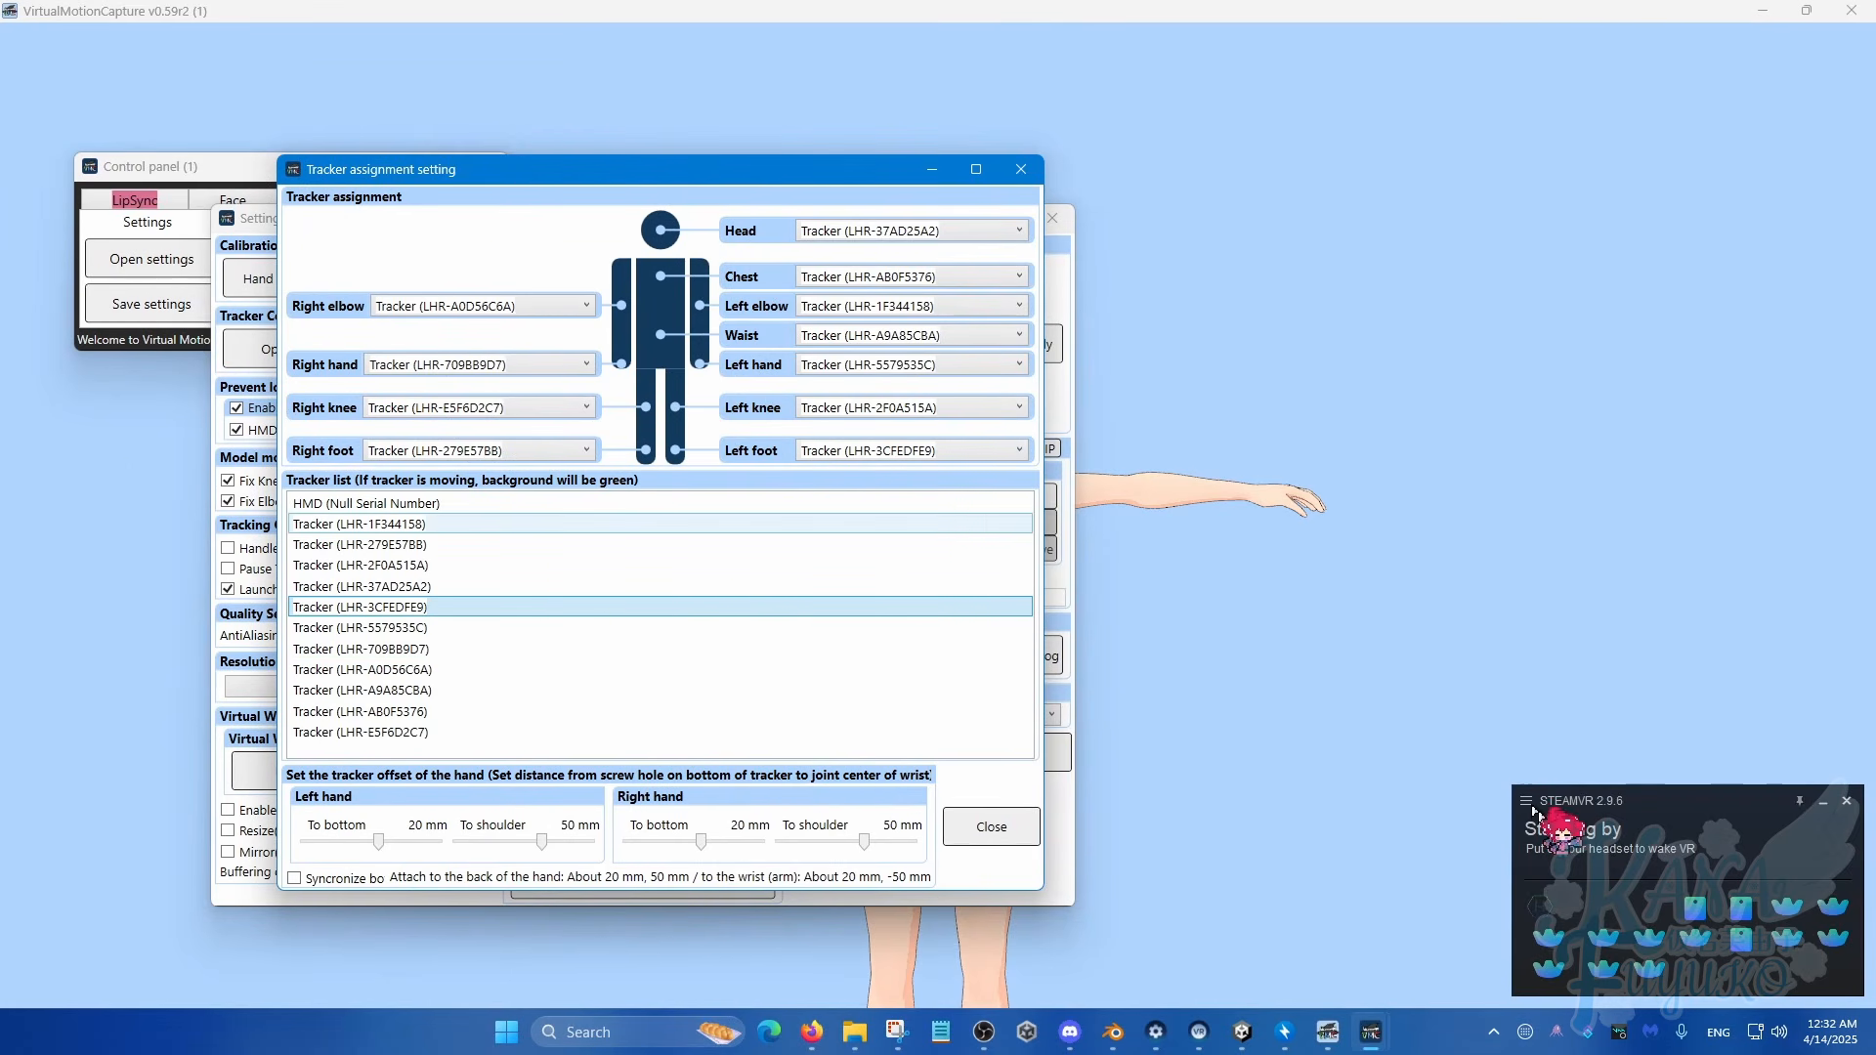
Step: Open SteamVR's Manage Trackers list, compare the tracker roles with the body part assignments, and close the SteamVR settings
{"action": "right_click", "coordinate": [1601, 943]}
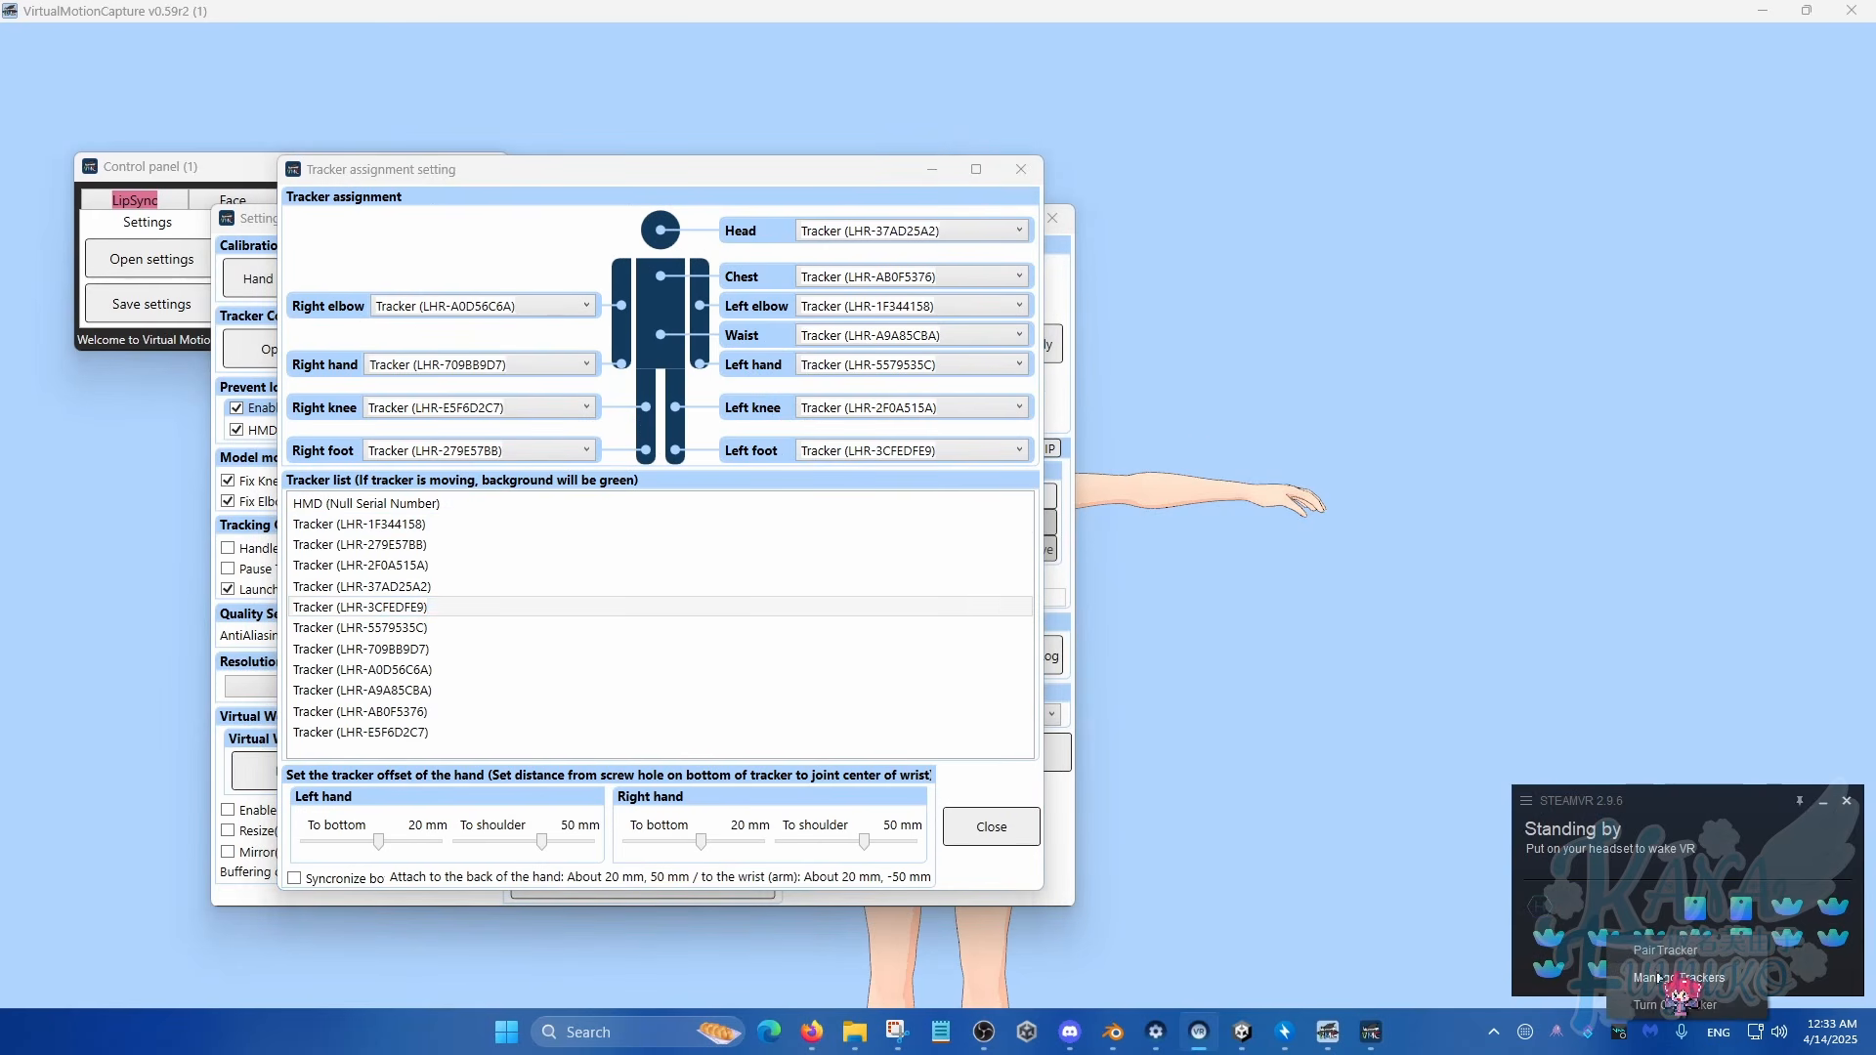
{"action": "left_click", "coordinate": [1658, 977]}
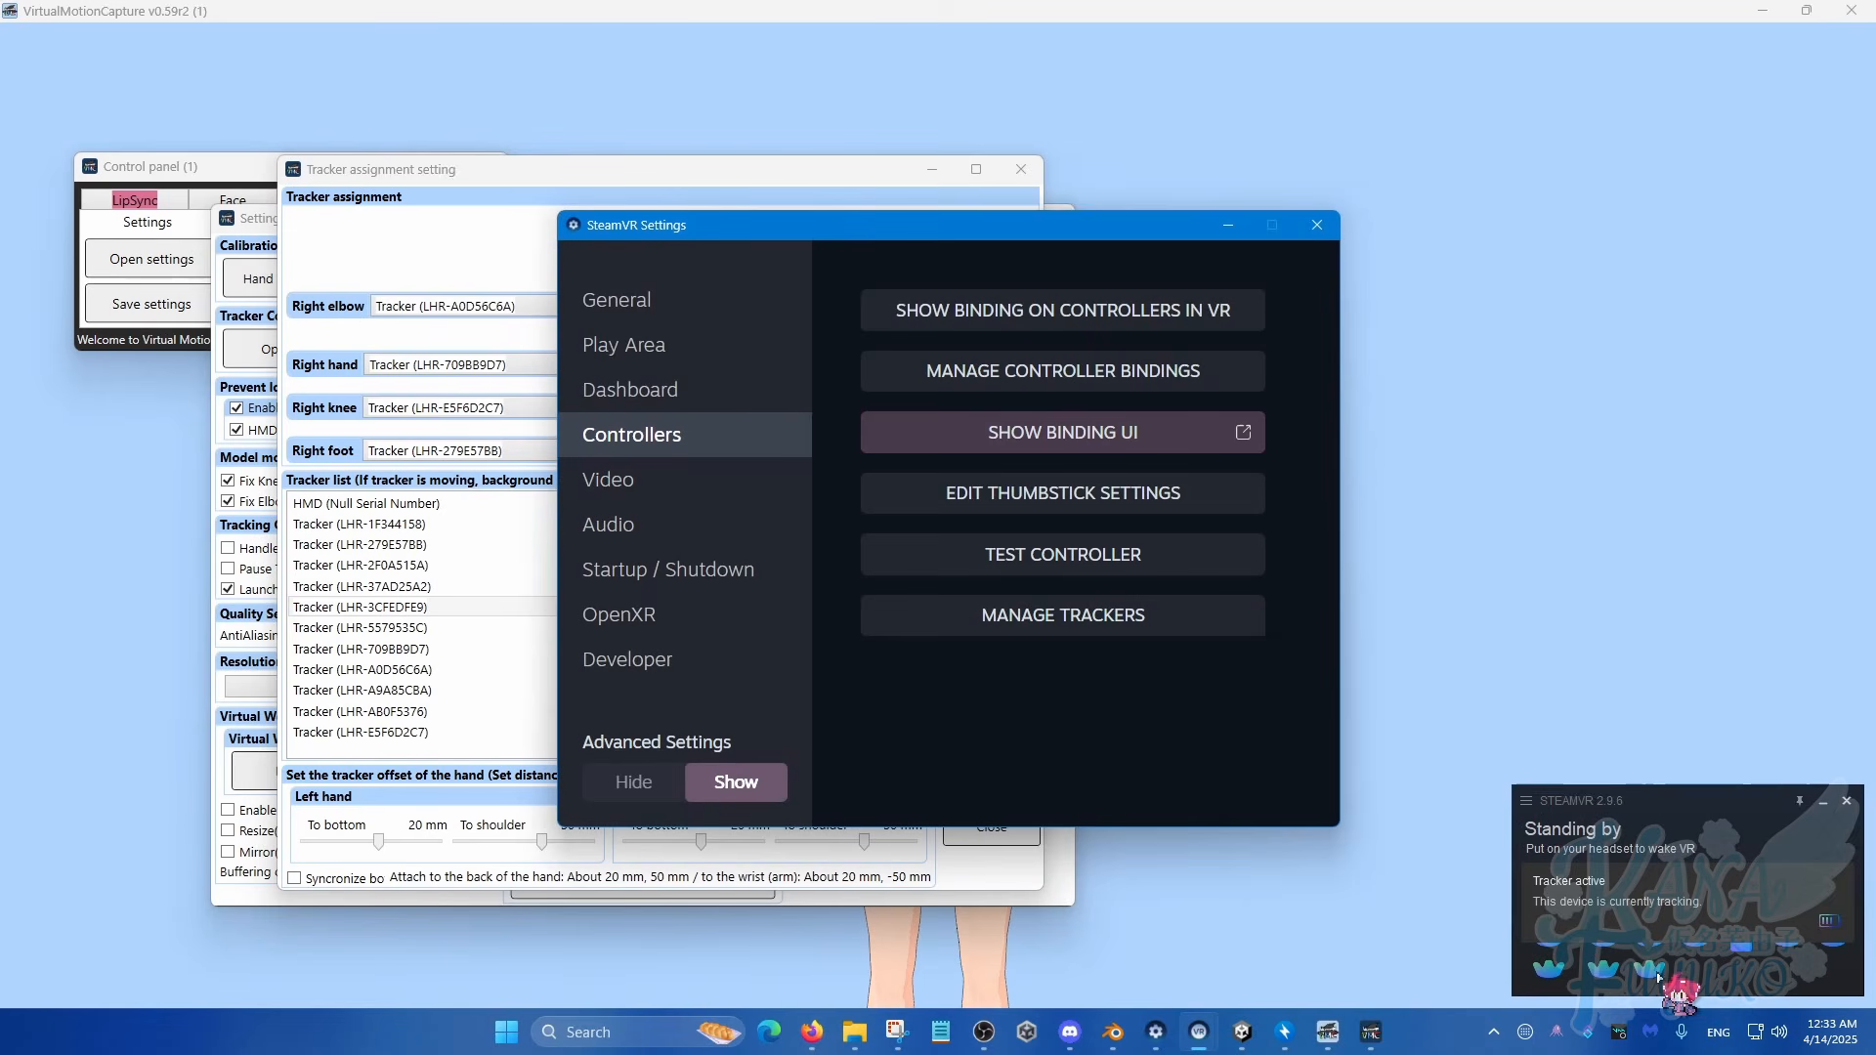
{"action": "left_click", "coordinate": [1126, 614]}
{"action": "left_click_drag", "start_coordinate": [1034, 231], "coordinate": [1510, 135]}
{"action": "scroll", "coordinate": [1351, 431], "scroll_direction": "down", "scroll_amount": 3}
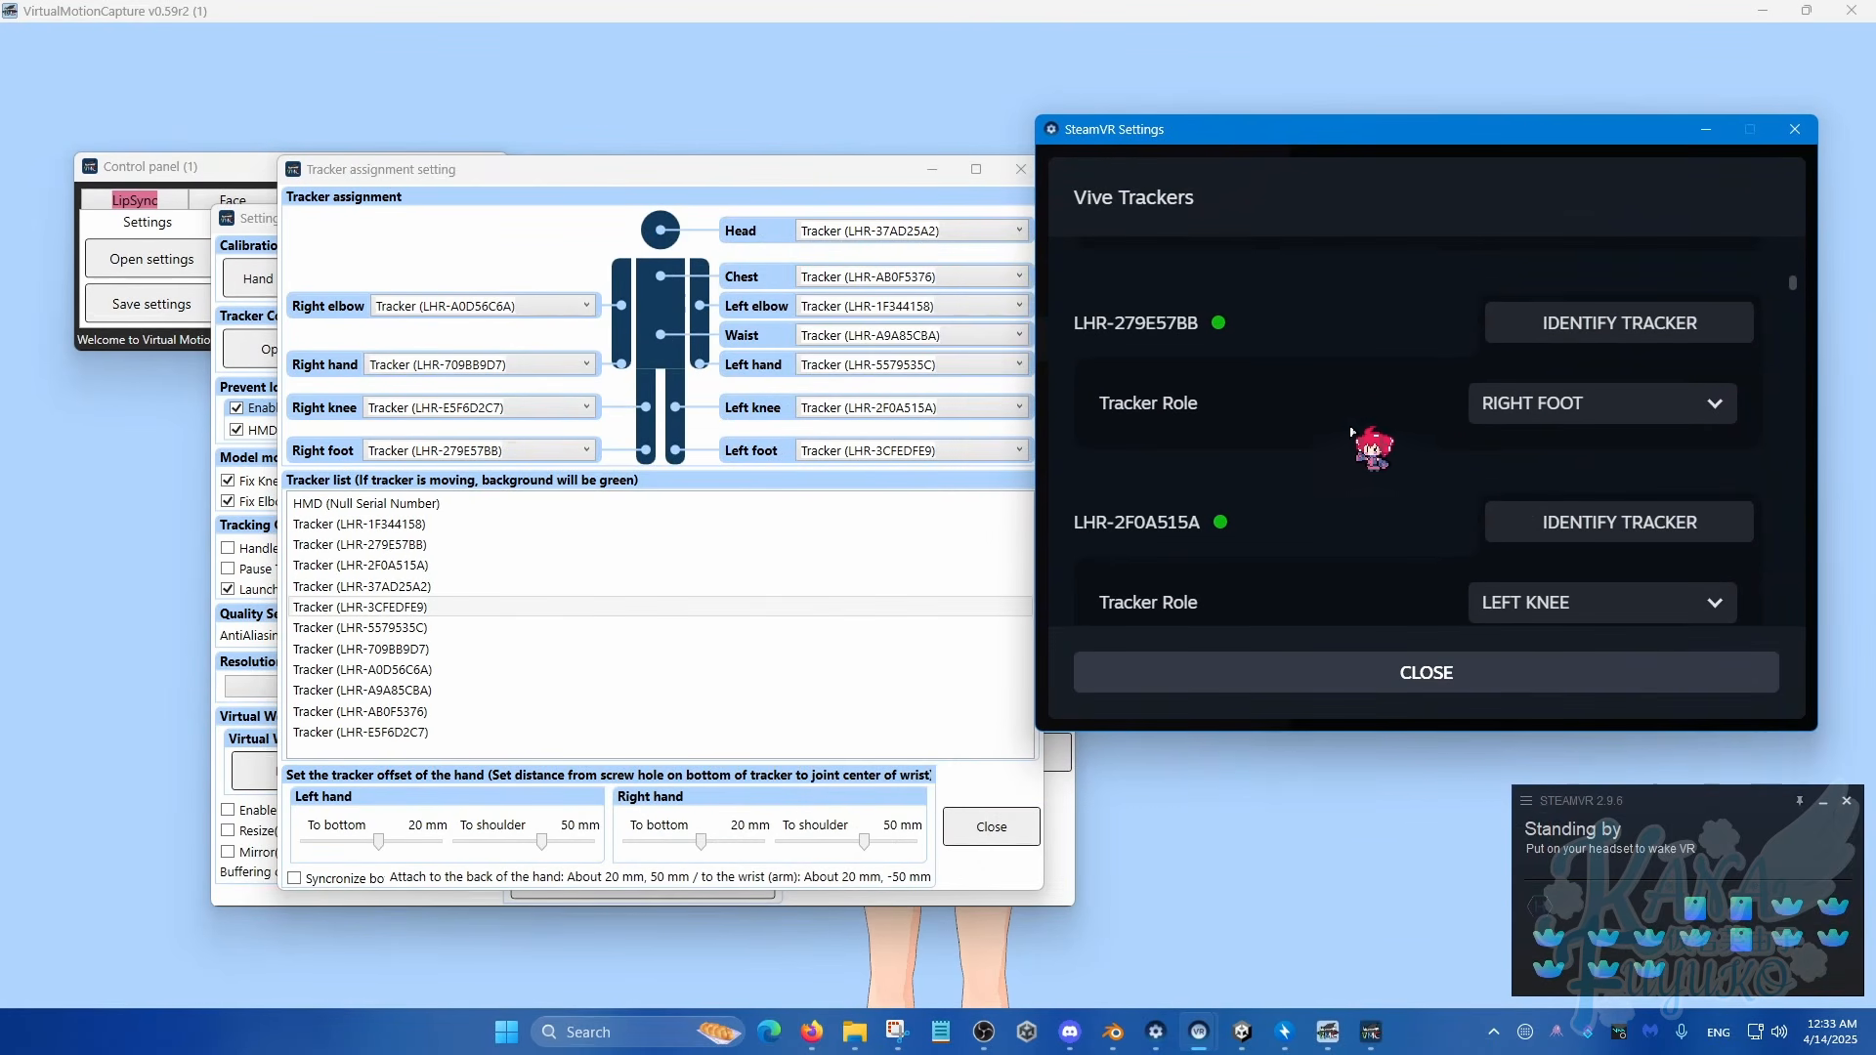
{"action": "scroll", "coordinate": [1348, 508], "scroll_direction": "up", "scroll_amount": 3}
{"action": "scroll", "coordinate": [1368, 459], "scroll_direction": "down", "scroll_amount": 4}
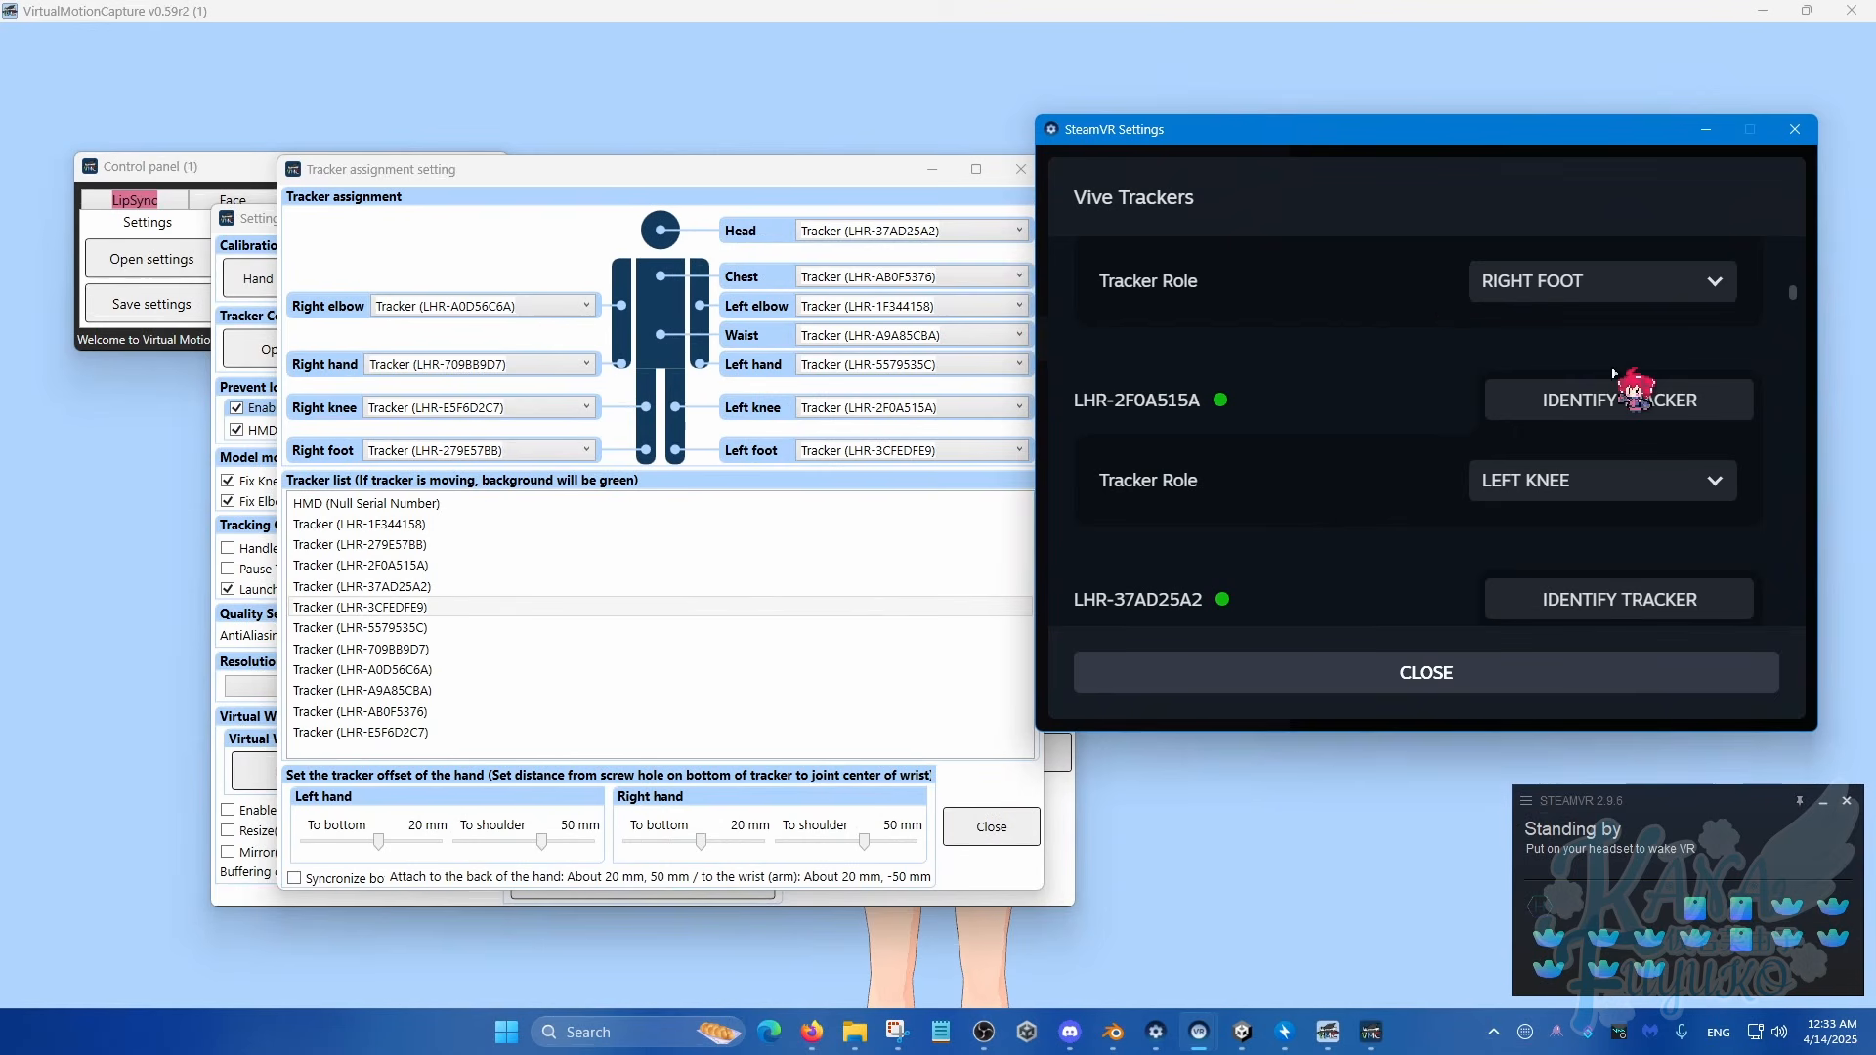
{"action": "scroll", "coordinate": [1446, 425], "scroll_direction": "down", "scroll_amount": 3}
{"action": "scroll", "coordinate": [1442, 416], "scroll_direction": "up", "scroll_amount": 3}
{"action": "left_click", "coordinate": [1438, 667]}
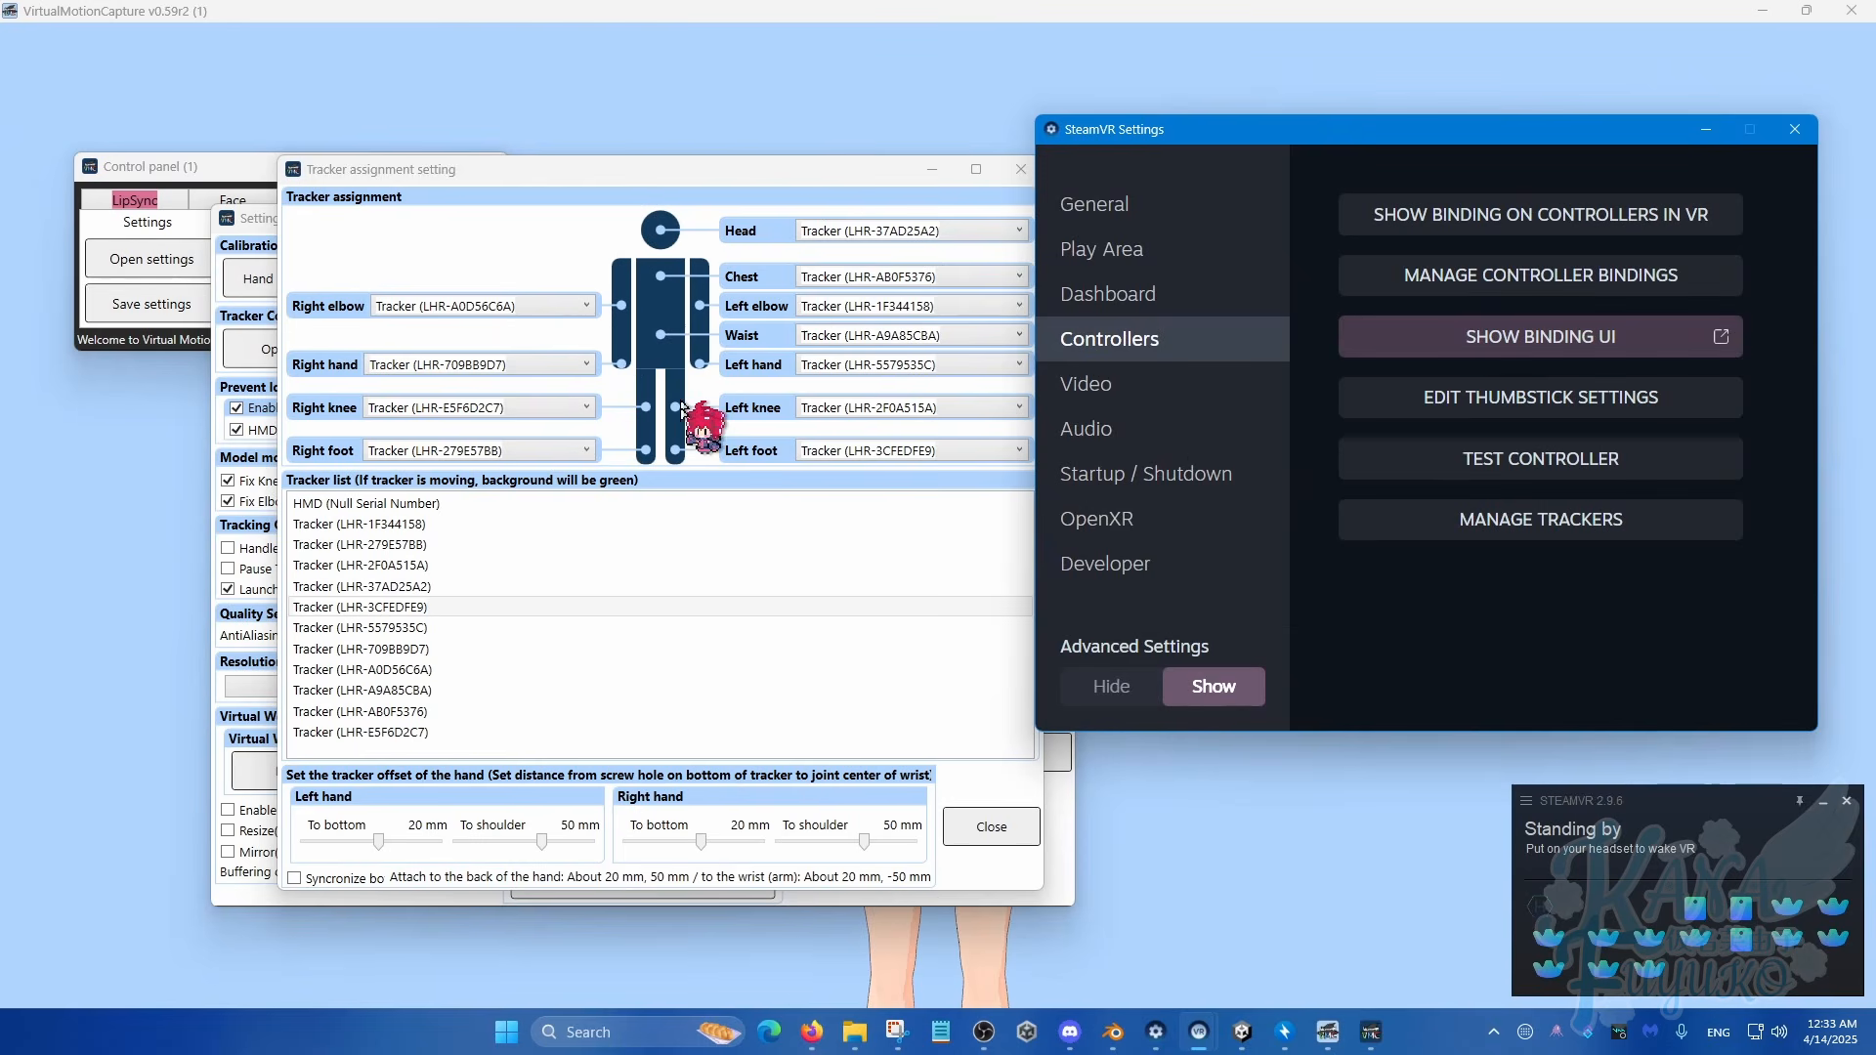
{"action": "left_click", "coordinate": [1809, 129]}
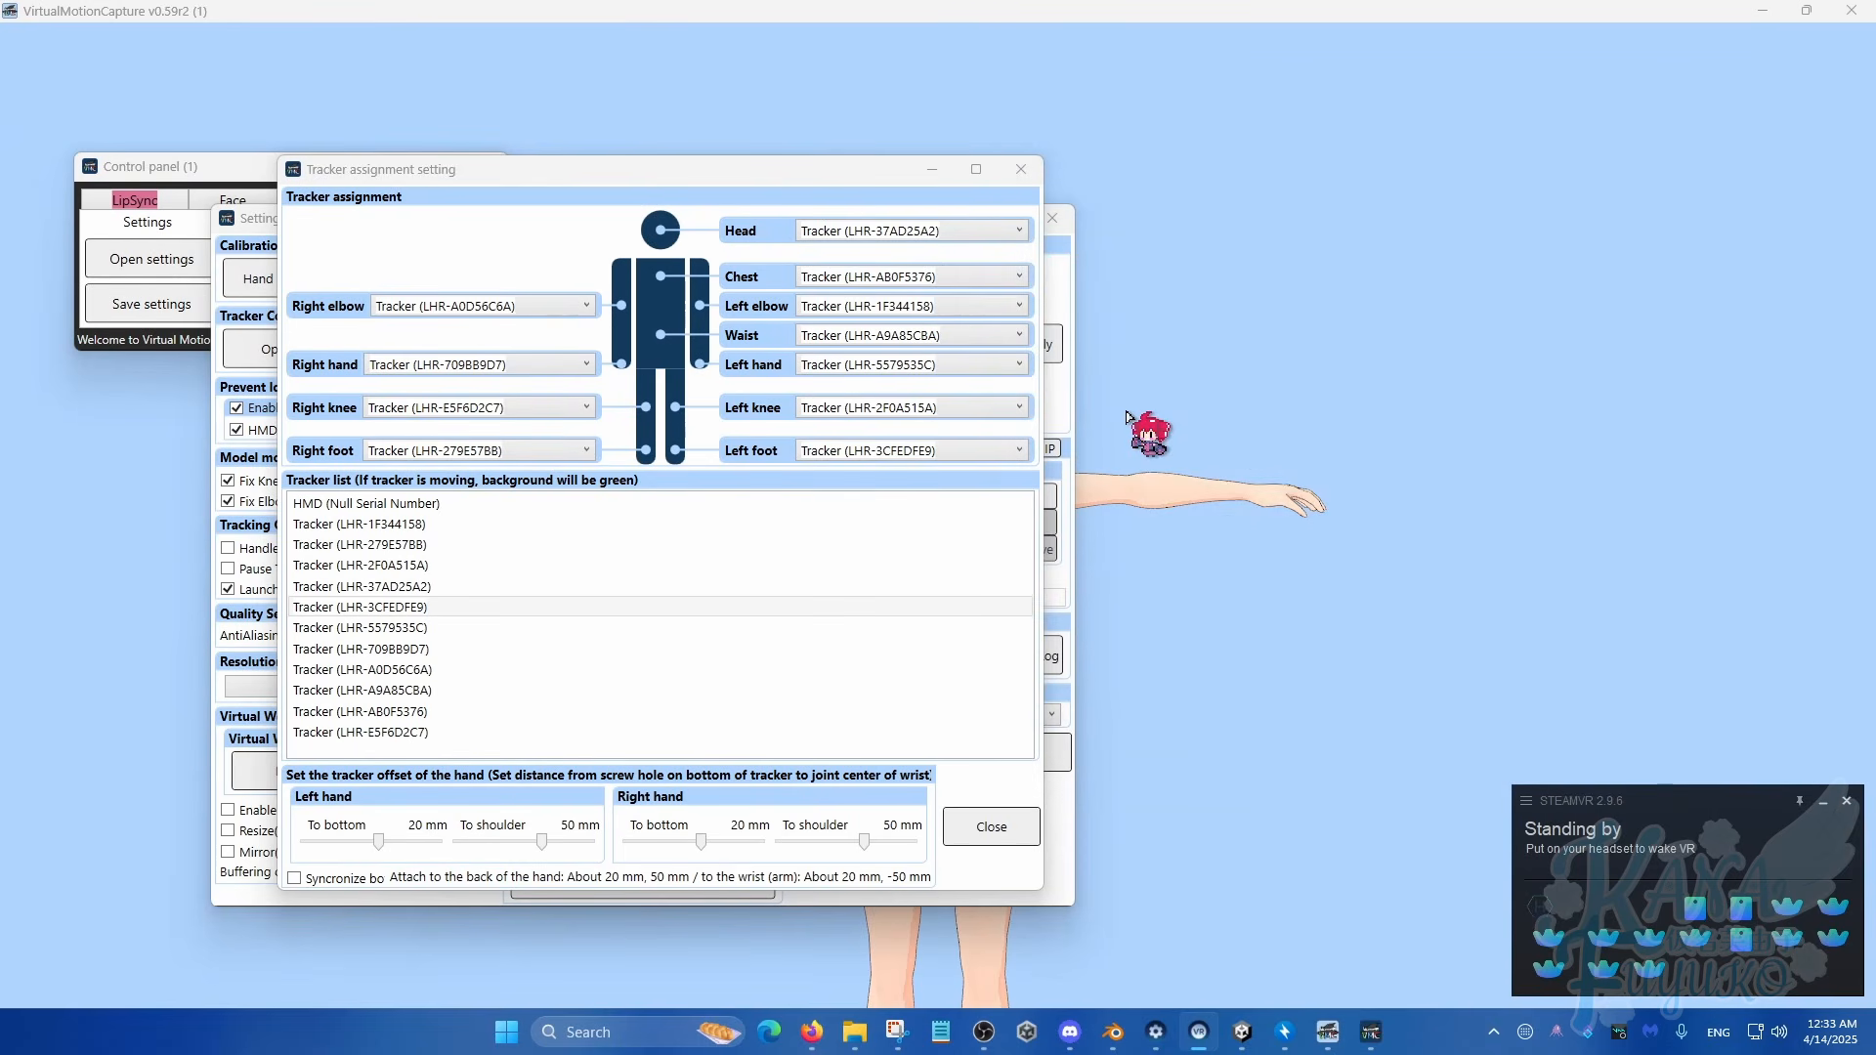
Step: Close the tracker assignment settings and move the Settings window so all its options are in view
{"action": "left_click", "coordinate": [594, 317]}
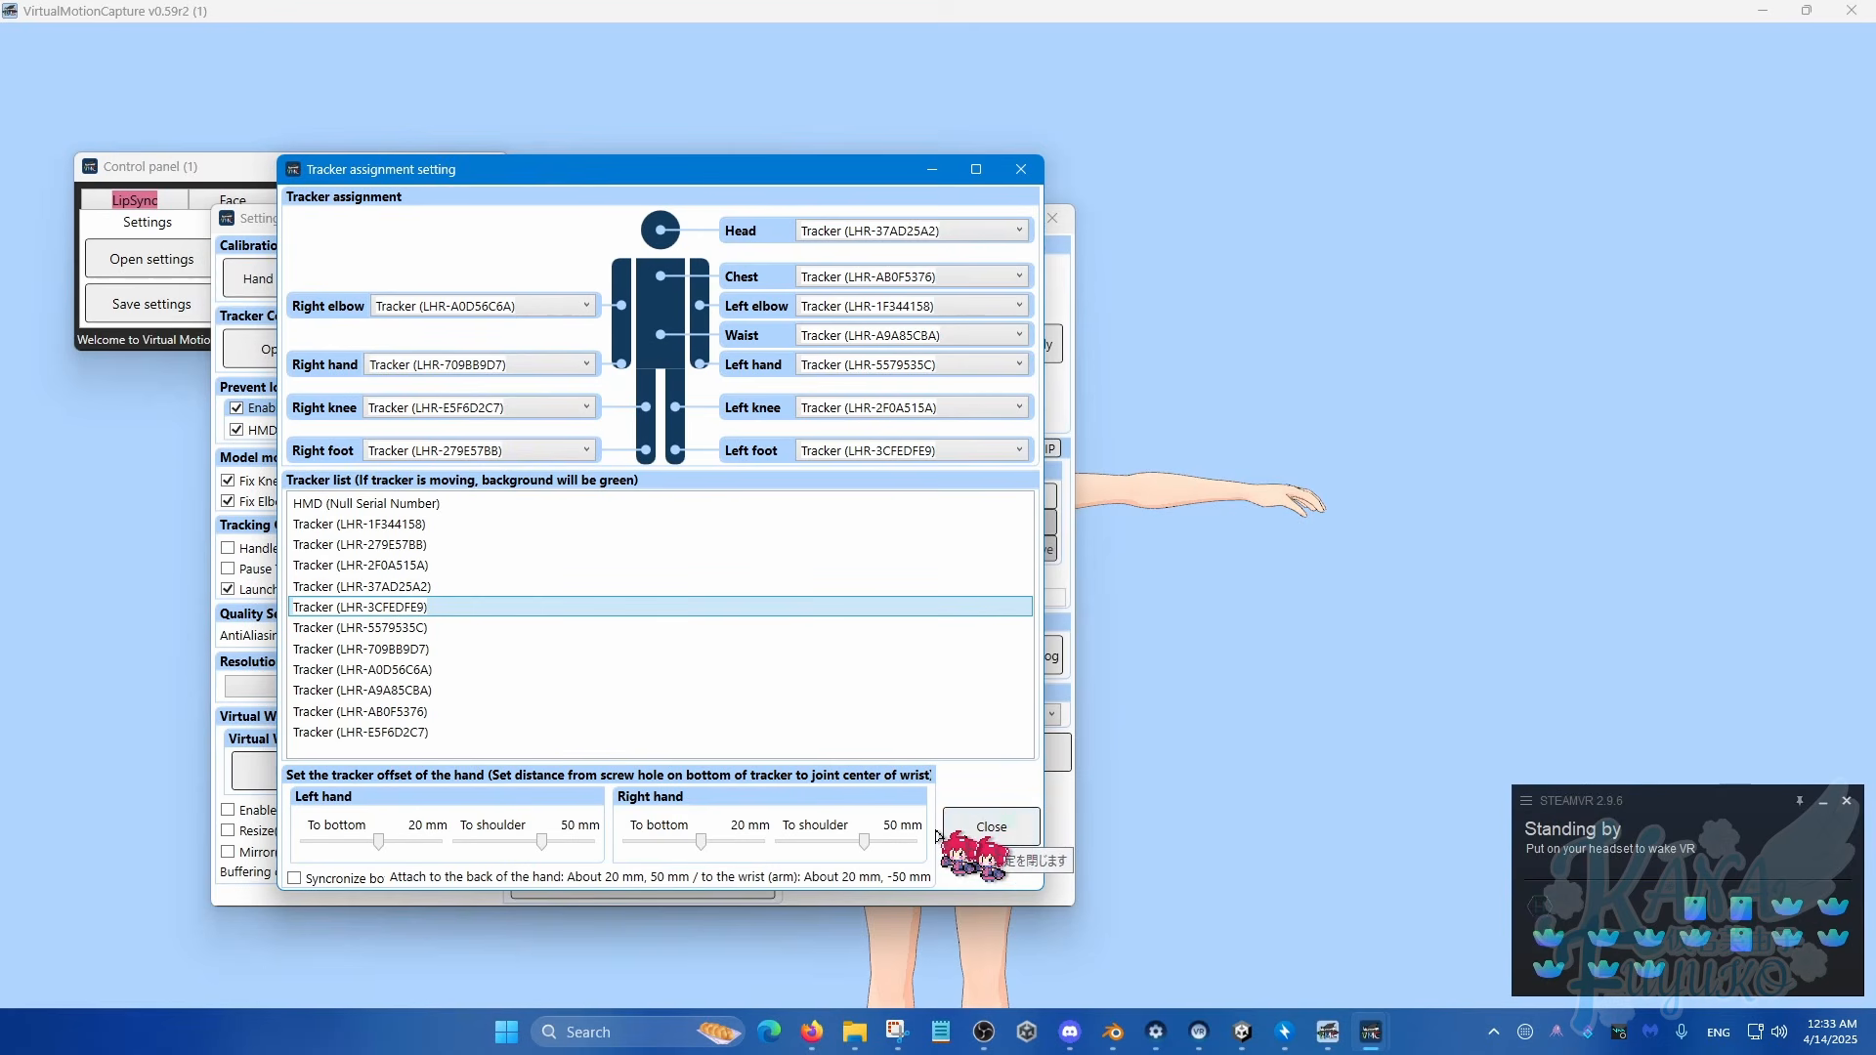
{"action": "left_click", "coordinate": [997, 834]}
{"action": "left_click_drag", "start_coordinate": [788, 227], "coordinate": [661, 220]}
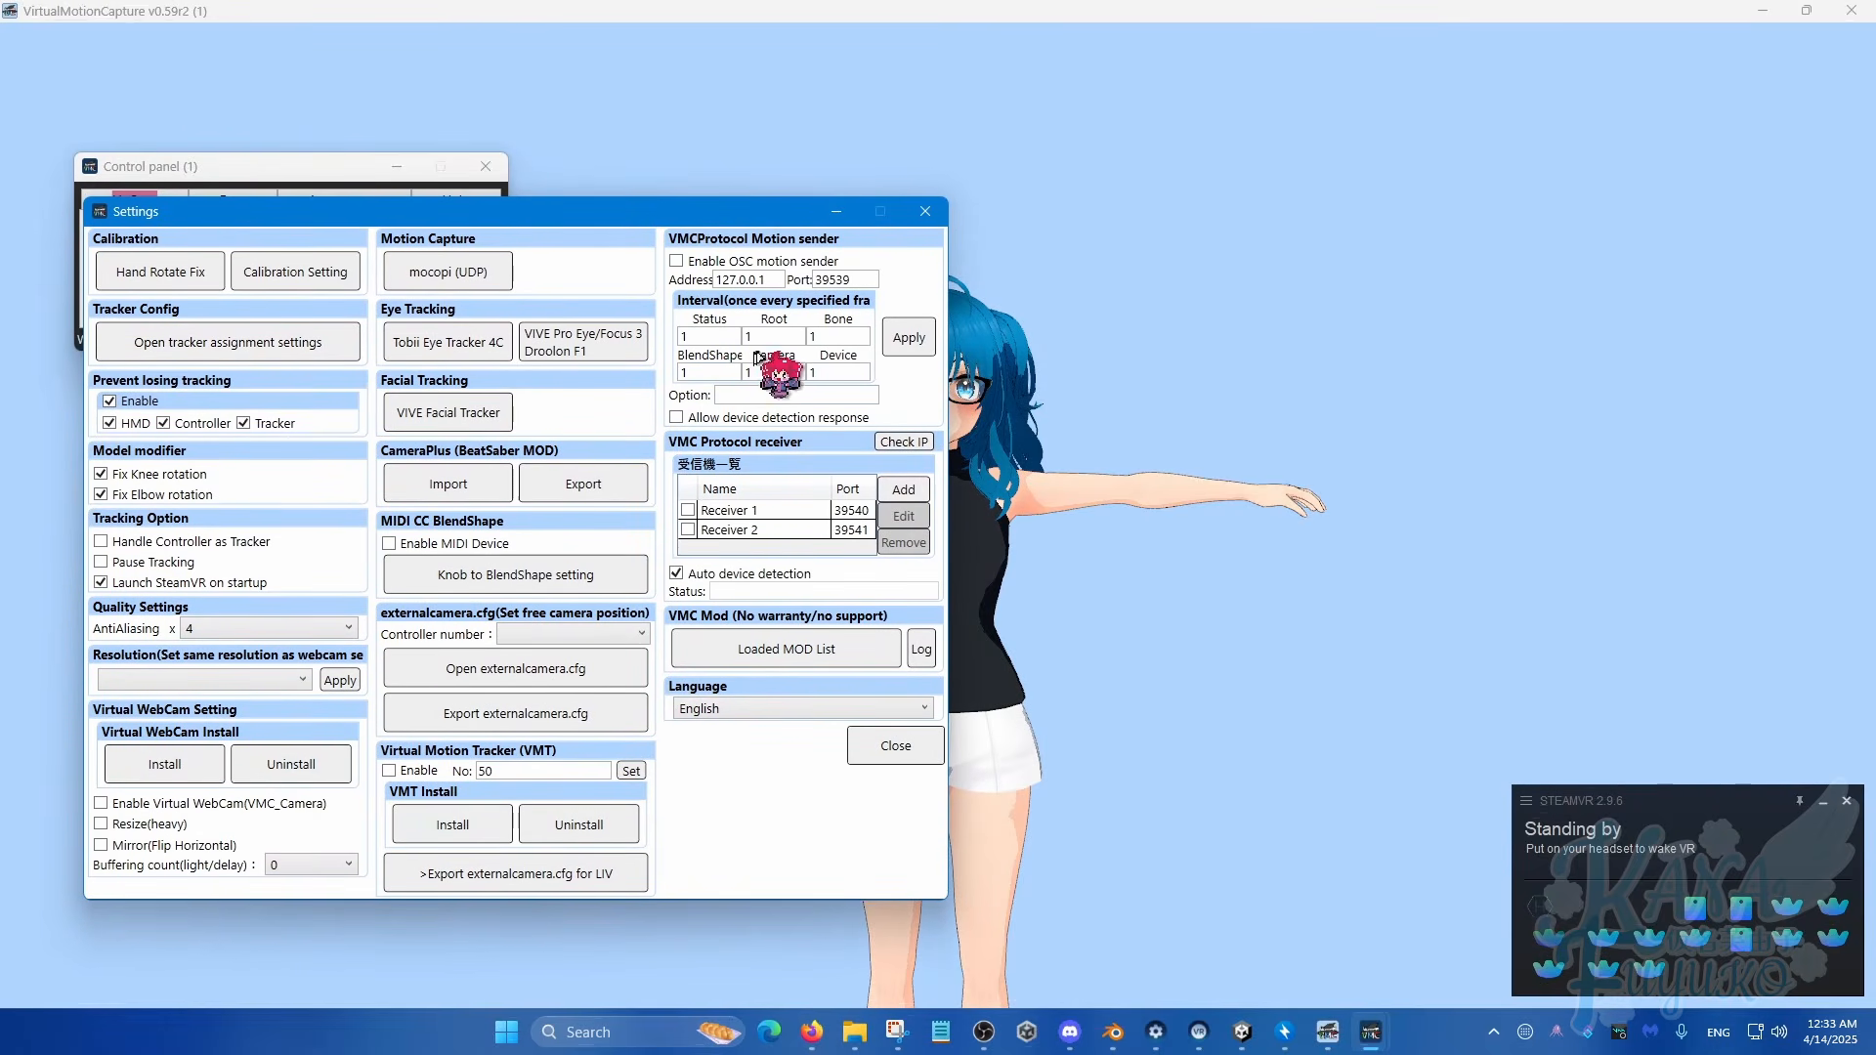
Step: Enable the OSC motion sender, check its port number, and close the Settings window
{"action": "left_click", "coordinate": [697, 270]}
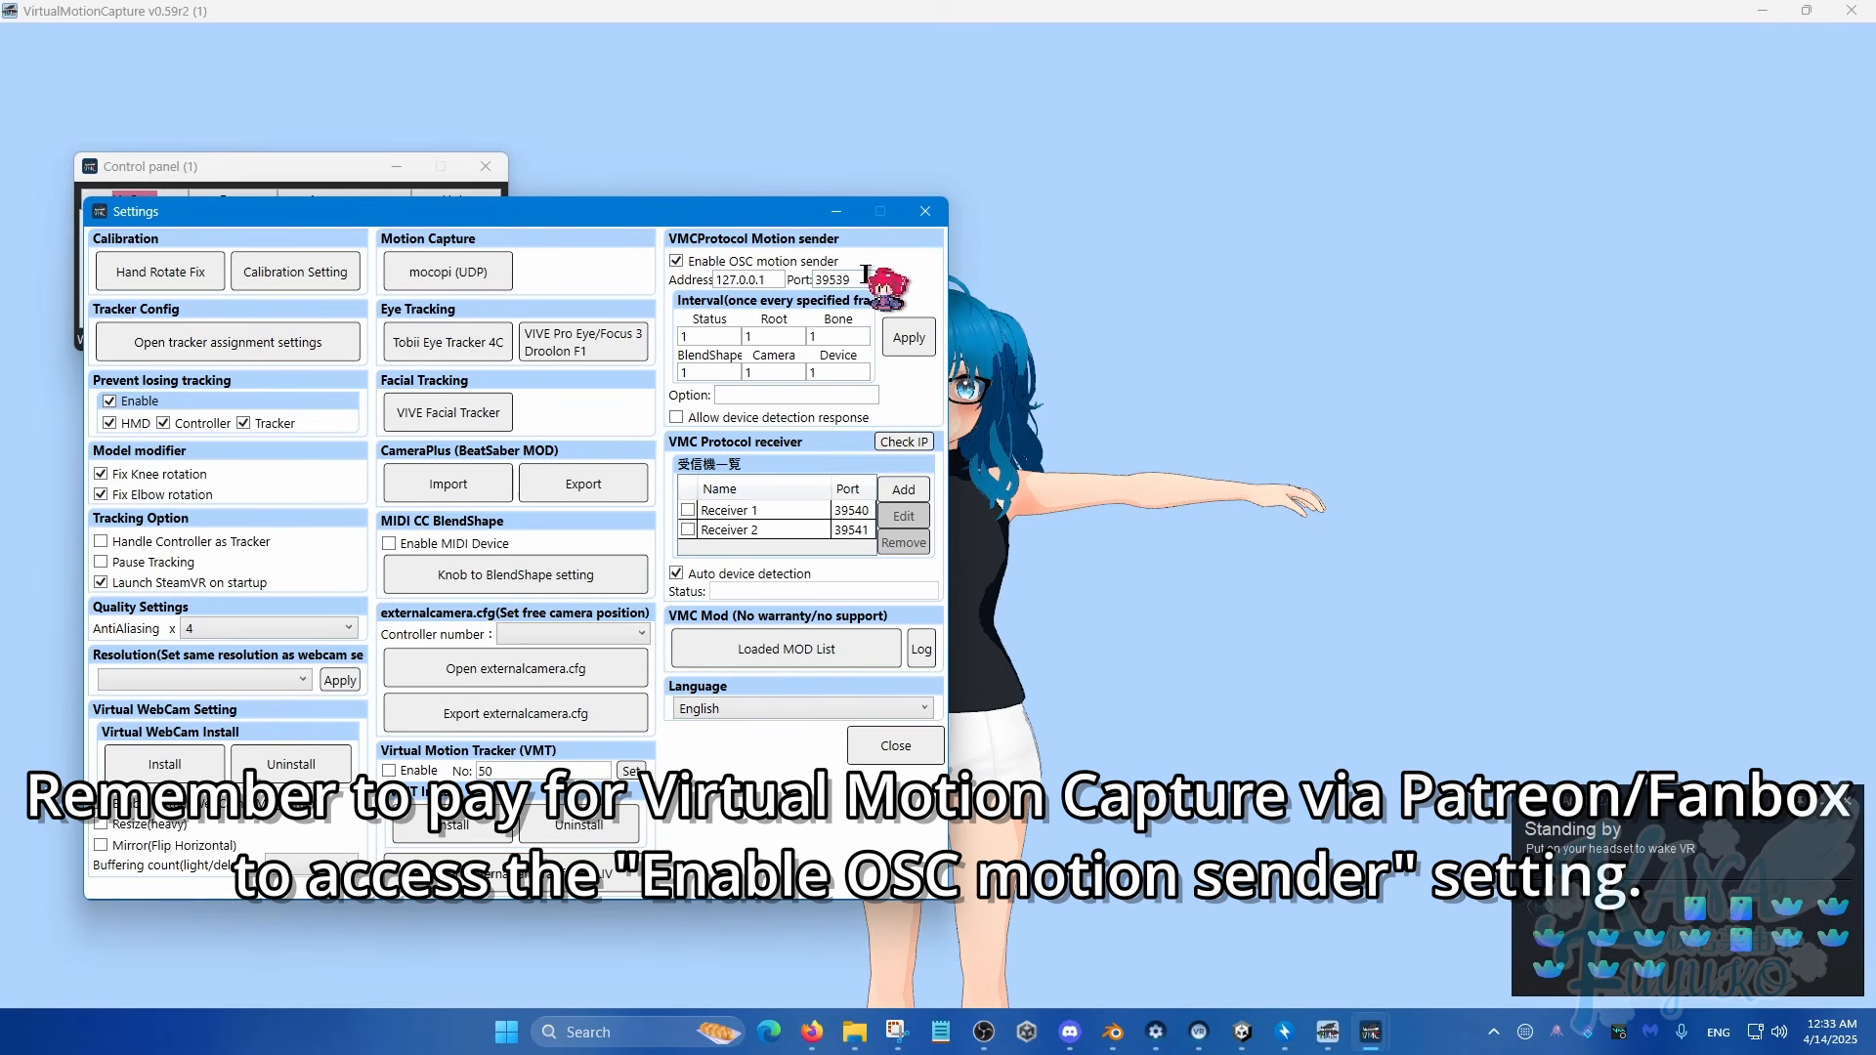
{"action": "left_click_drag", "start_coordinate": [860, 276], "coordinate": [805, 296]}
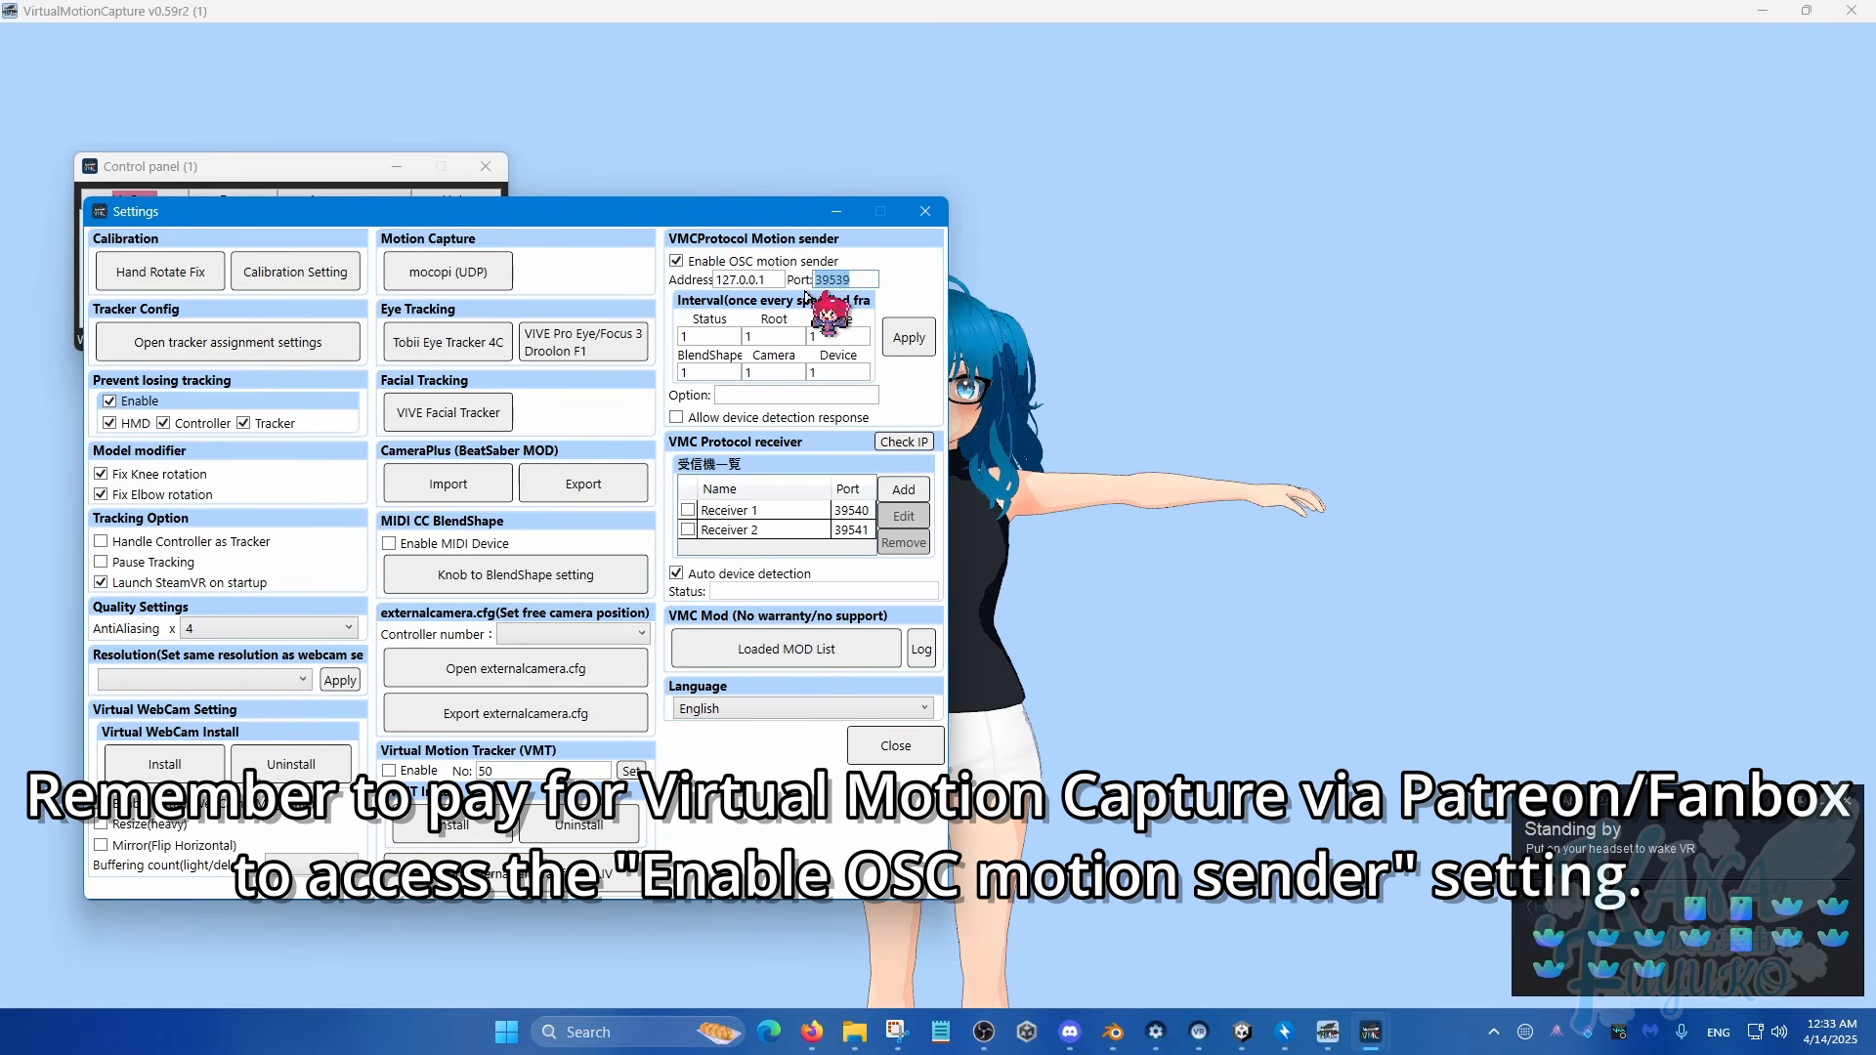
{"action": "left_click", "coordinate": [866, 277]}
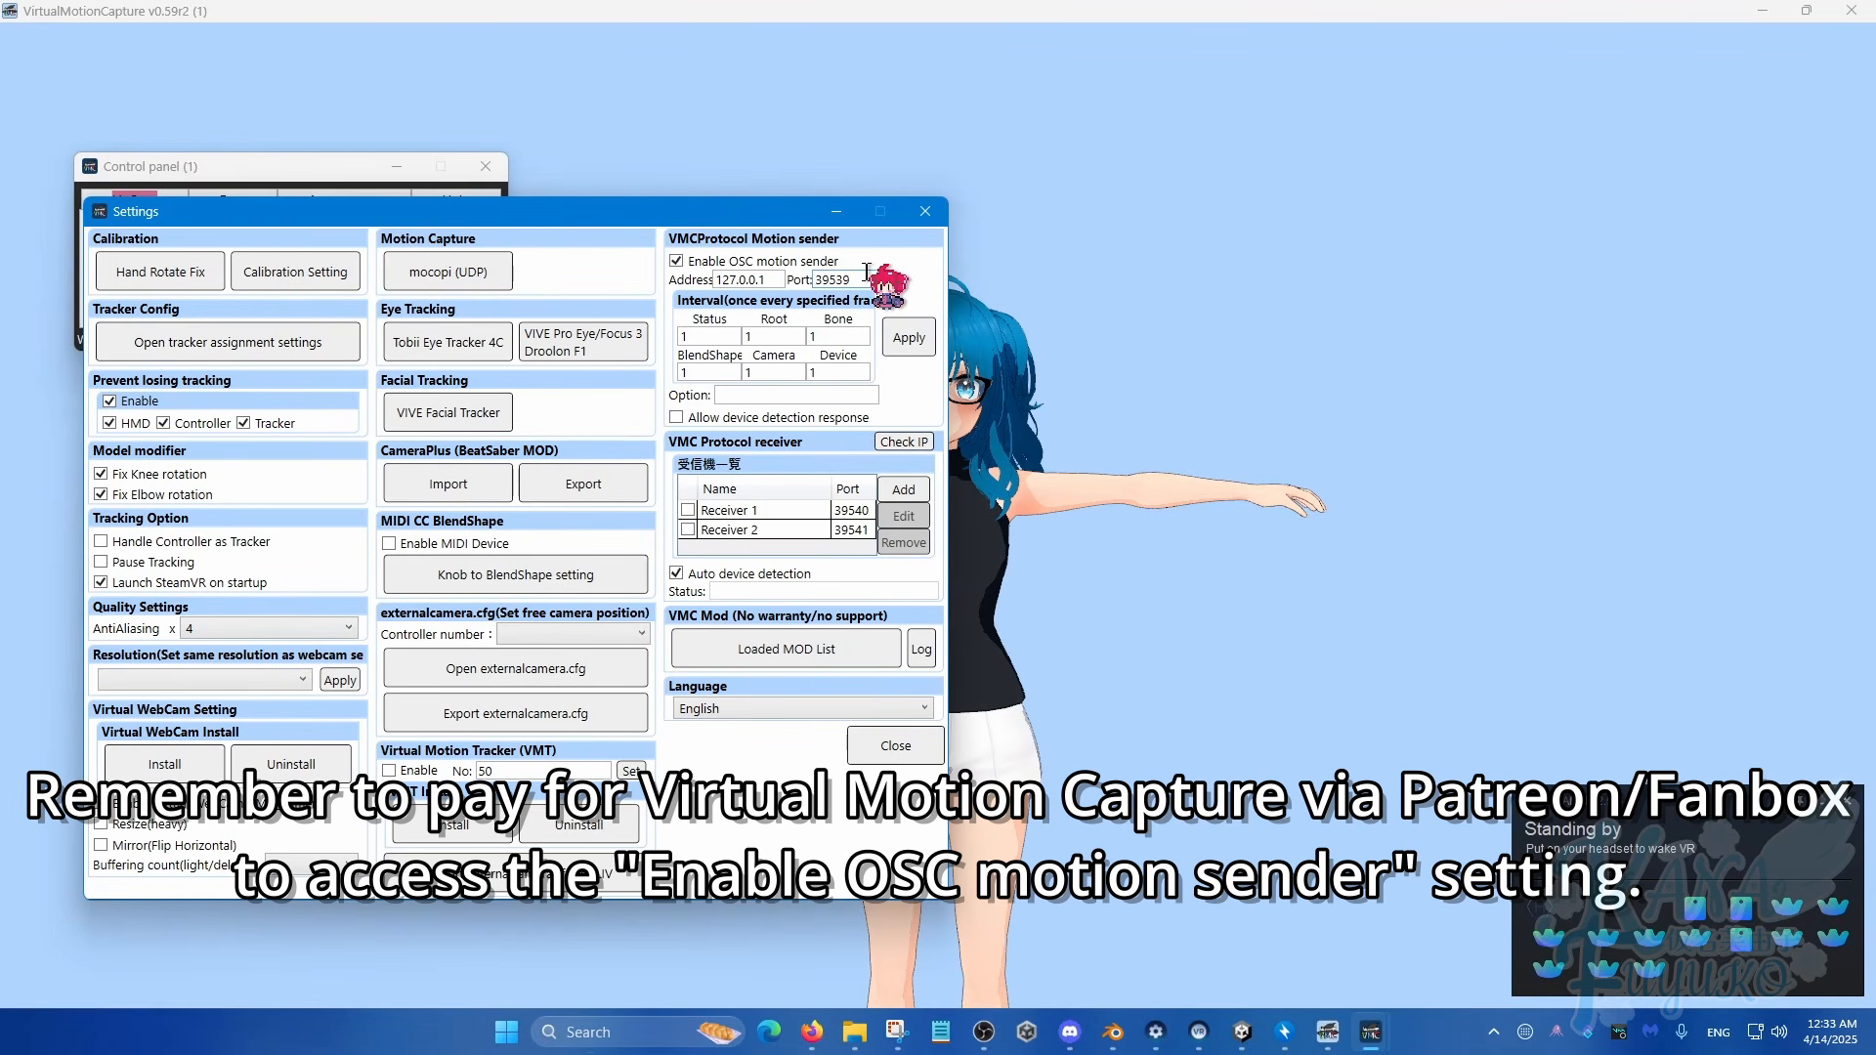
{"action": "left_click_drag", "start_coordinate": [866, 279], "coordinate": [817, 283]}
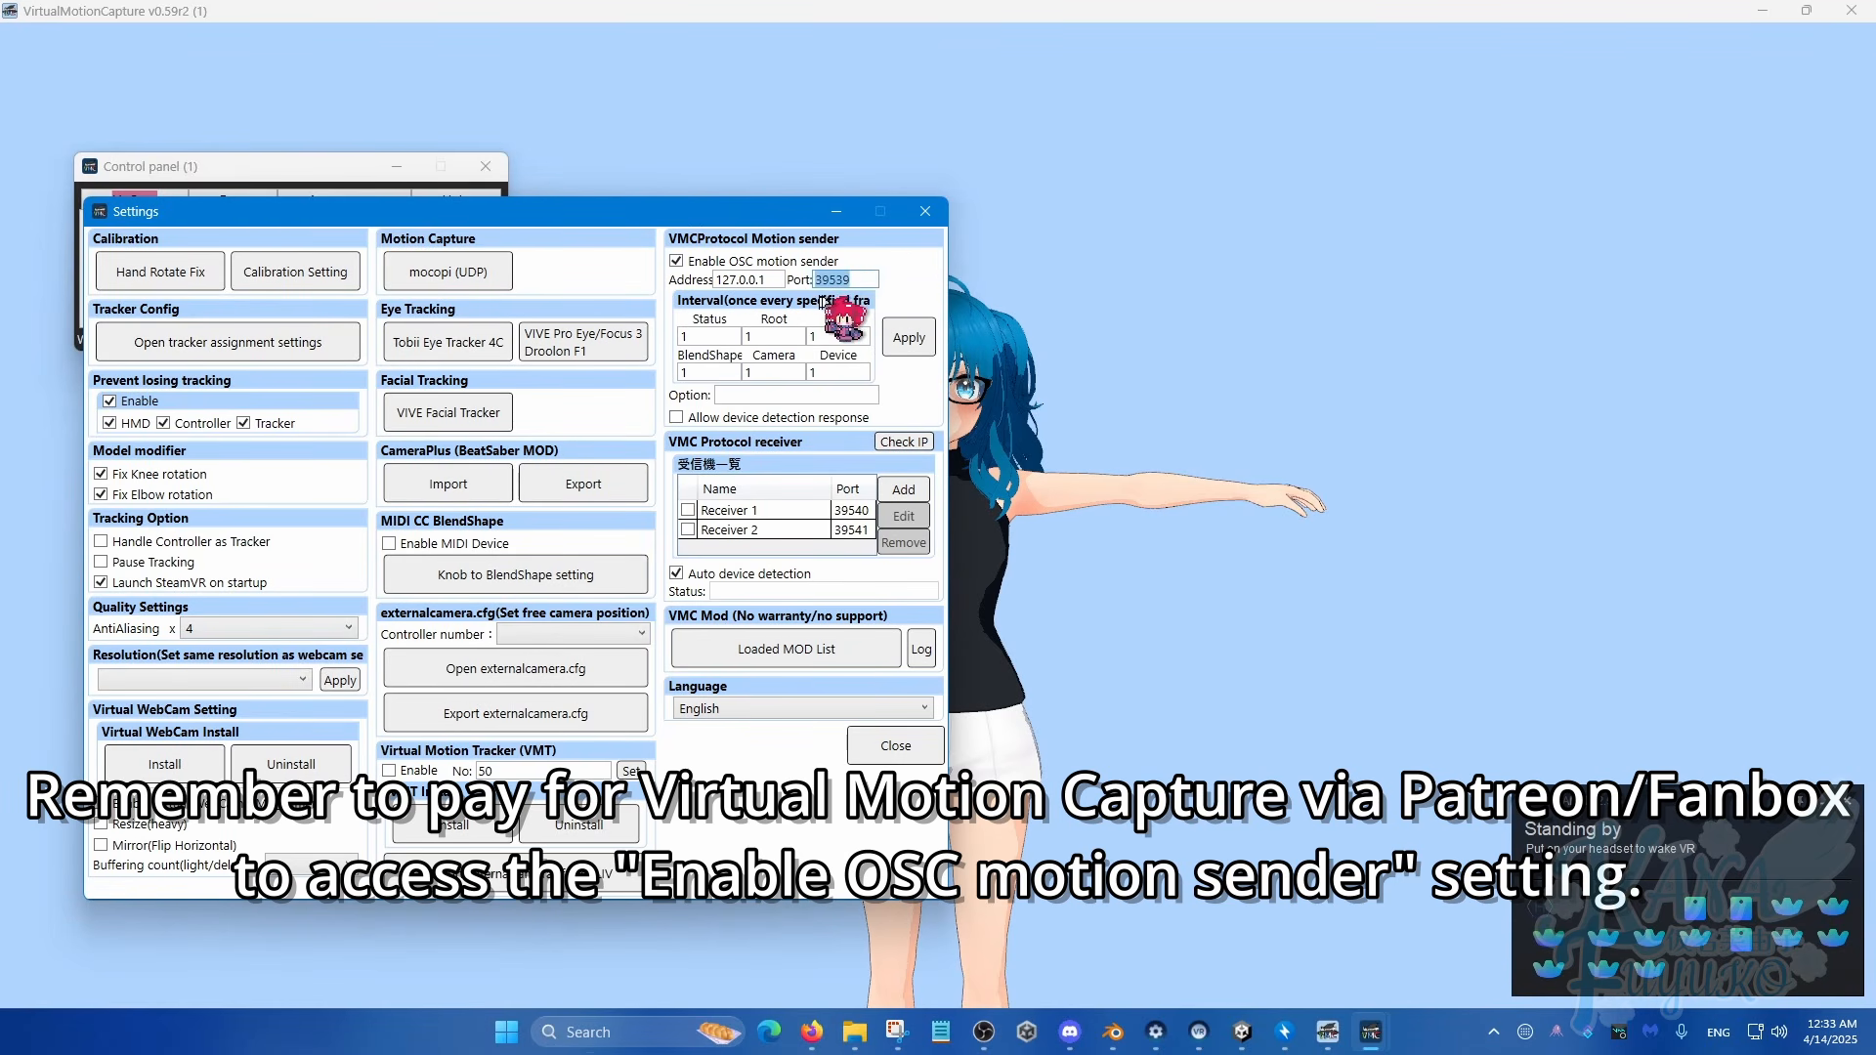
{"action": "left_click", "coordinate": [908, 763]}
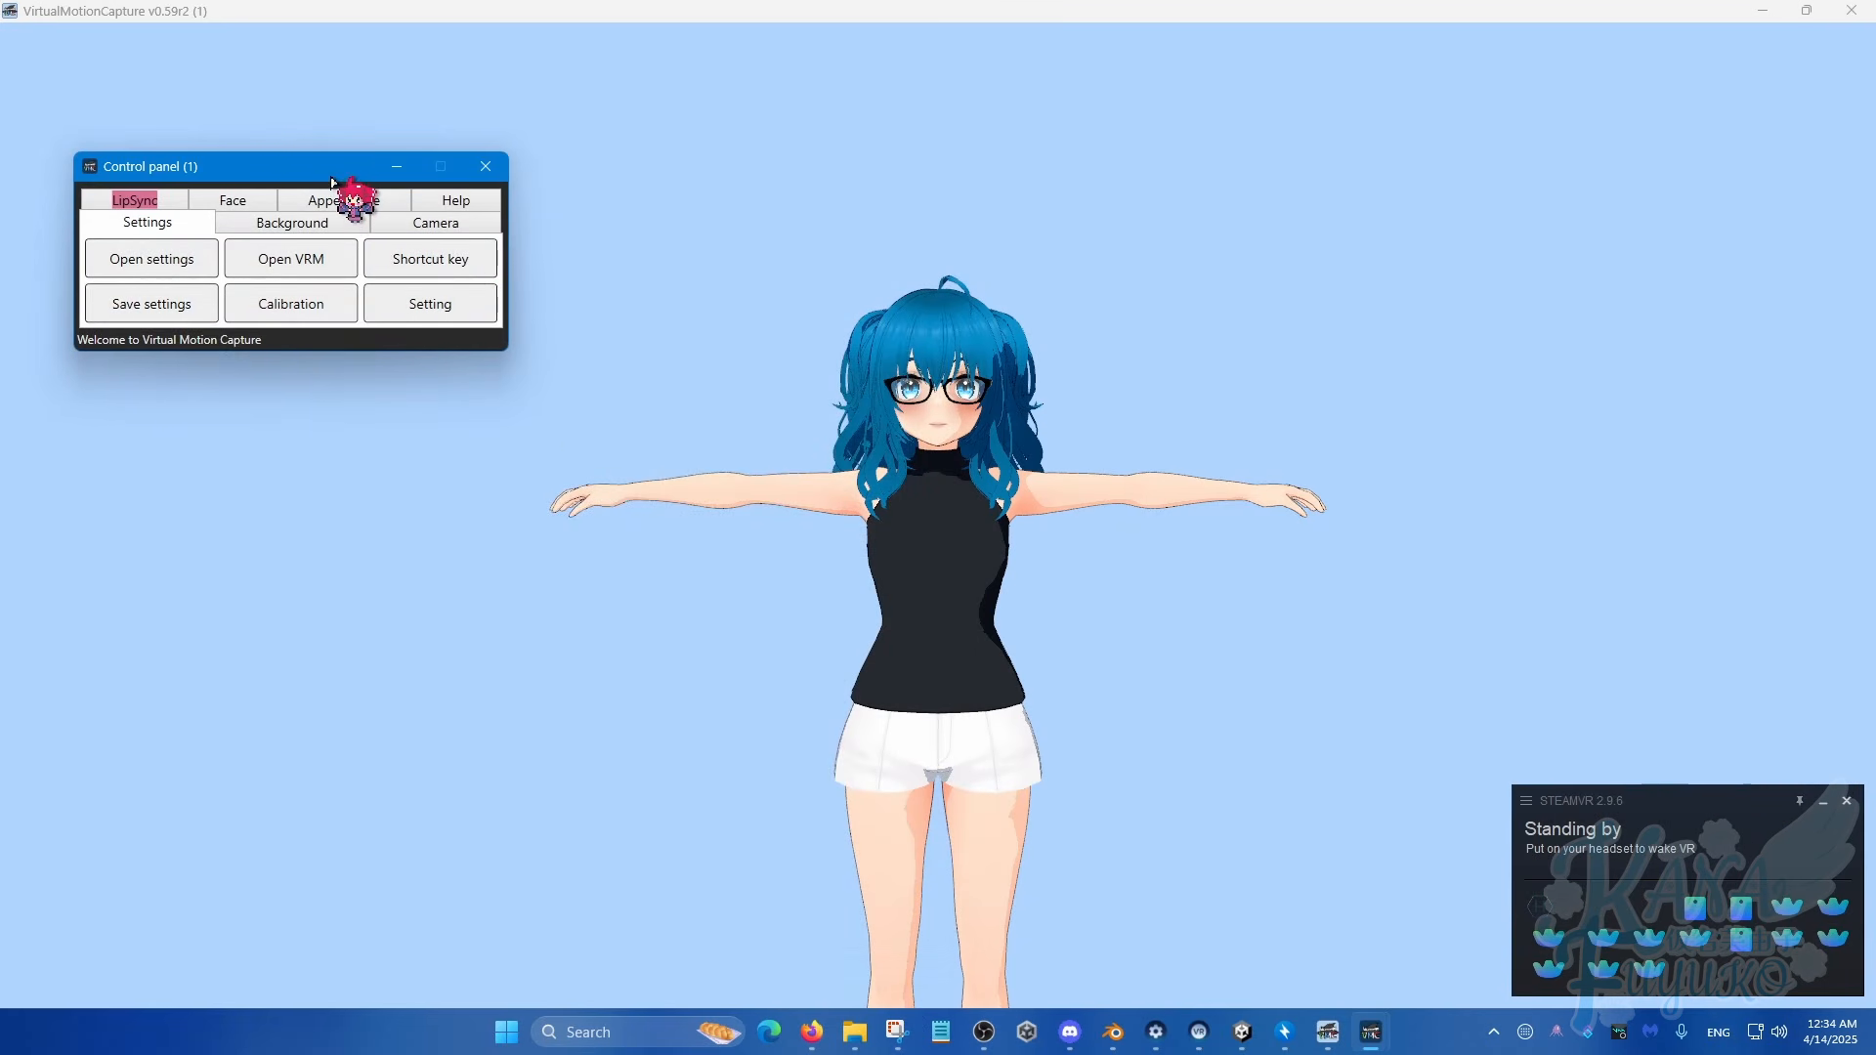
Step: Open the Calibration window and place it beside the model so the pose stays visible
{"action": "left_click_drag", "start_coordinate": [331, 181], "coordinate": [380, 162]}
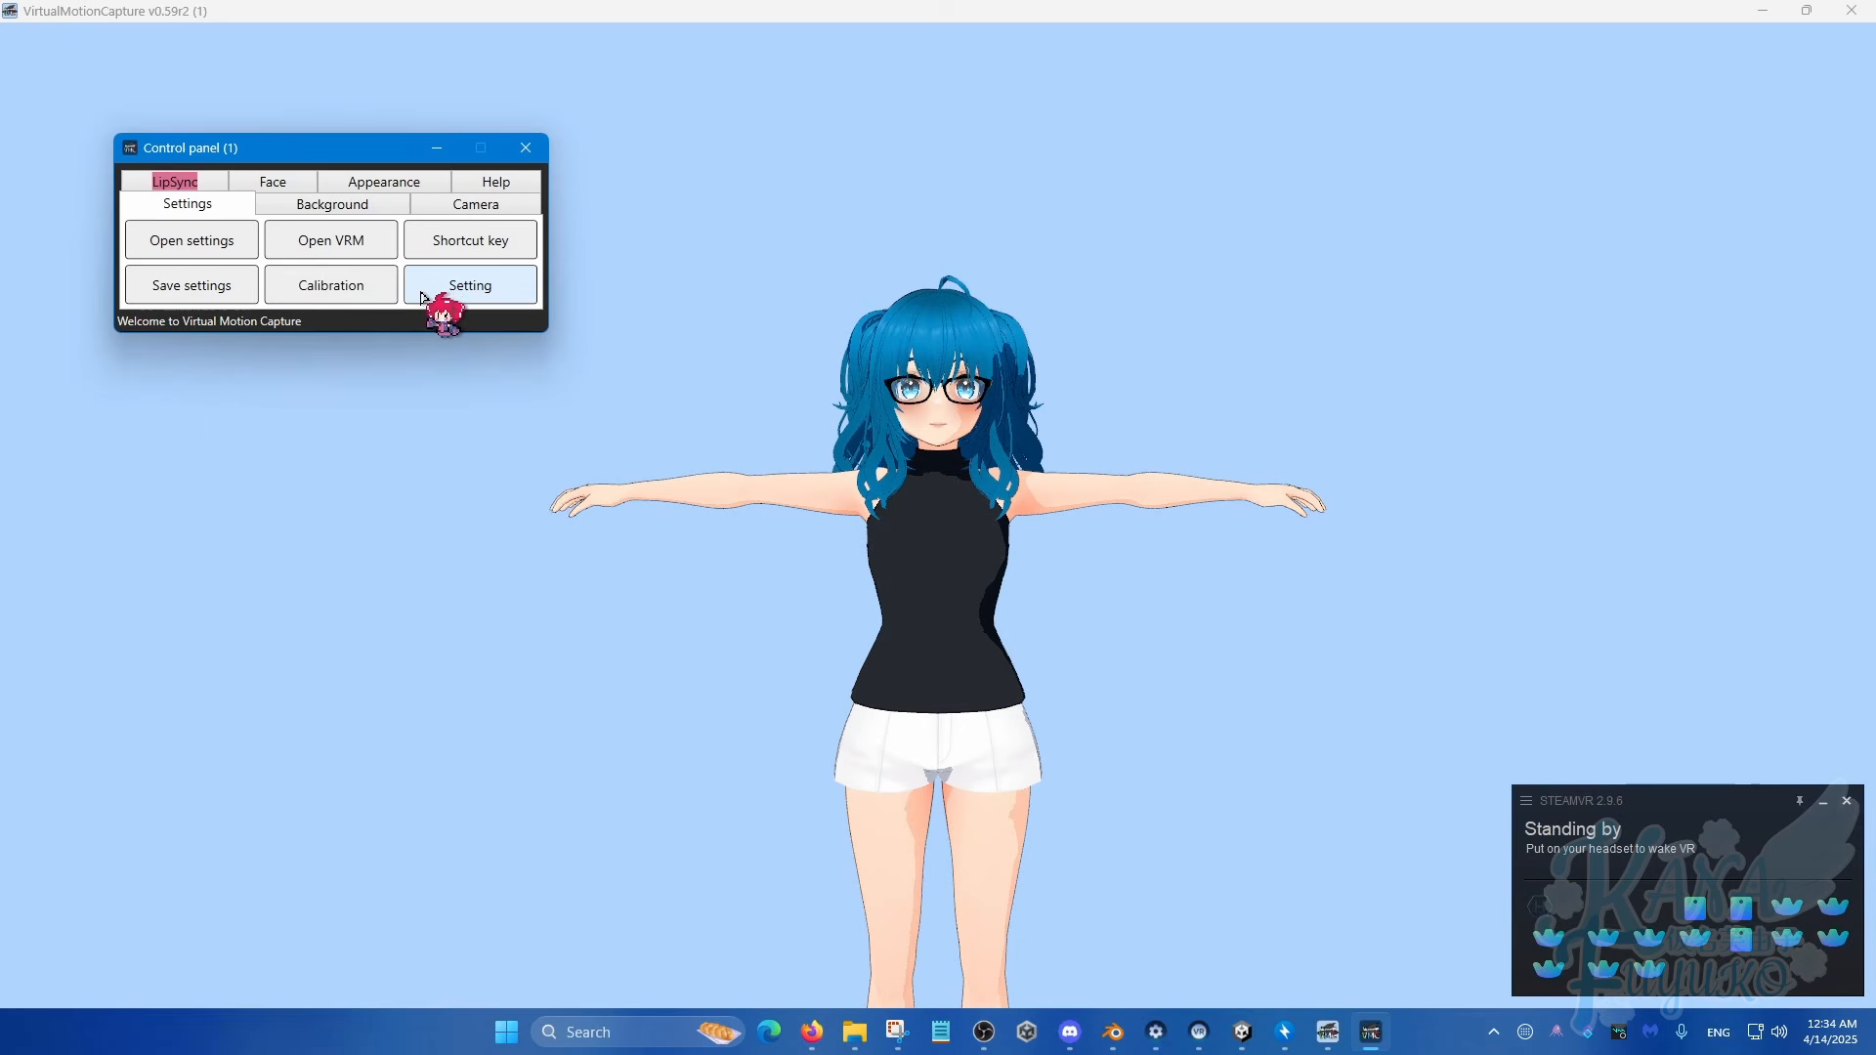
{"action": "left_click", "coordinate": [353, 298]}
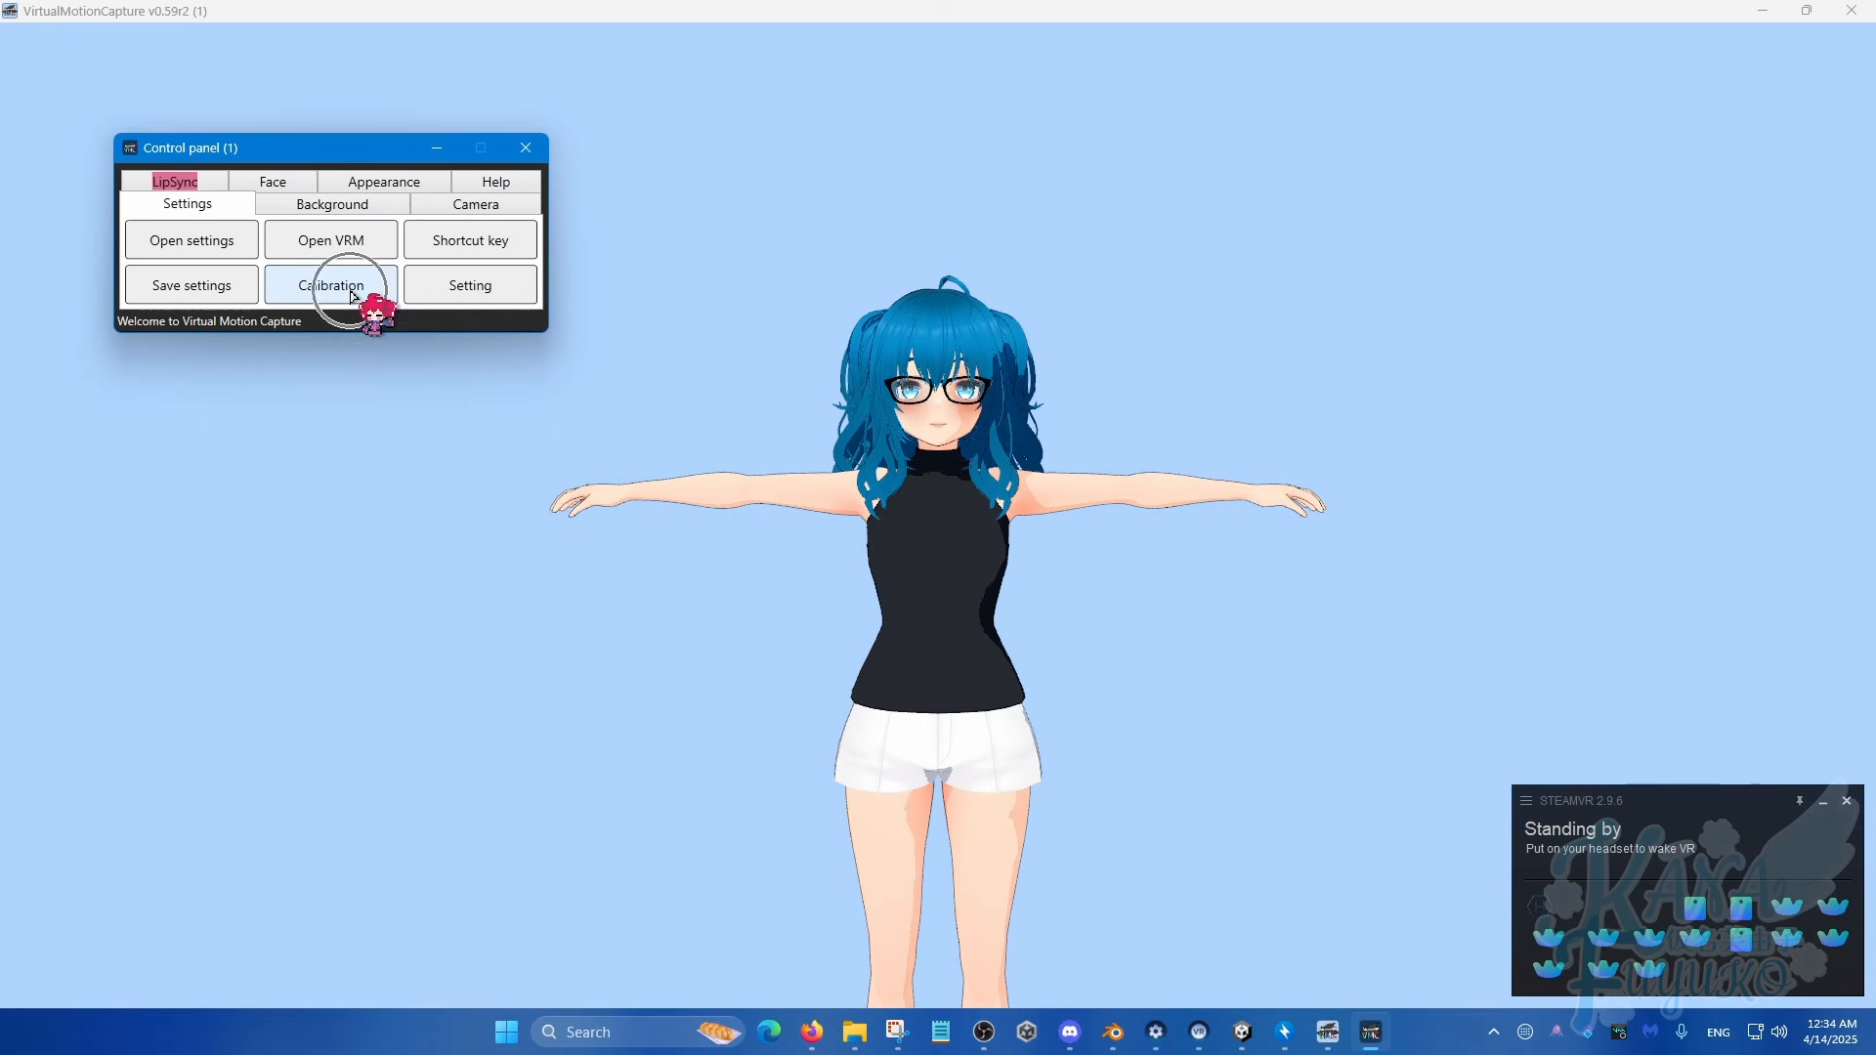
{"action": "left_click_drag", "start_coordinate": [401, 61], "coordinate": [496, 247]}
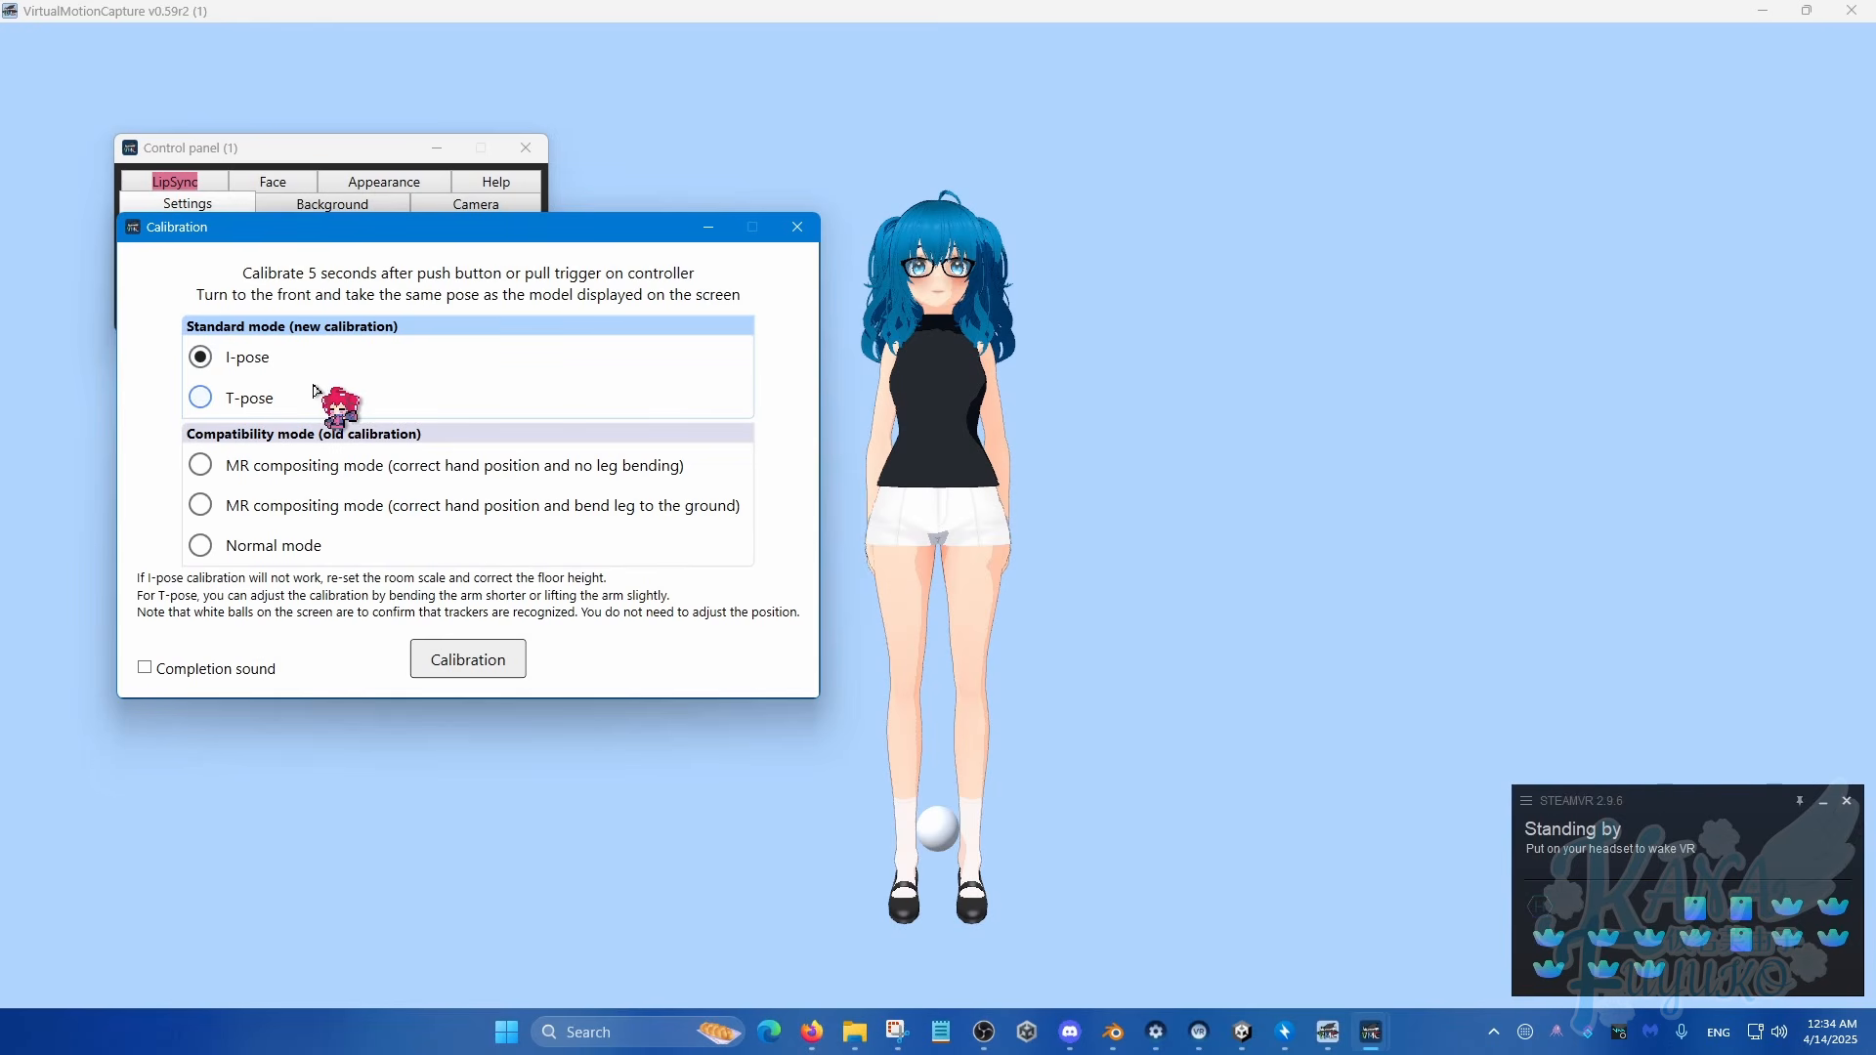
{"action": "key", "text": "ctrl"}
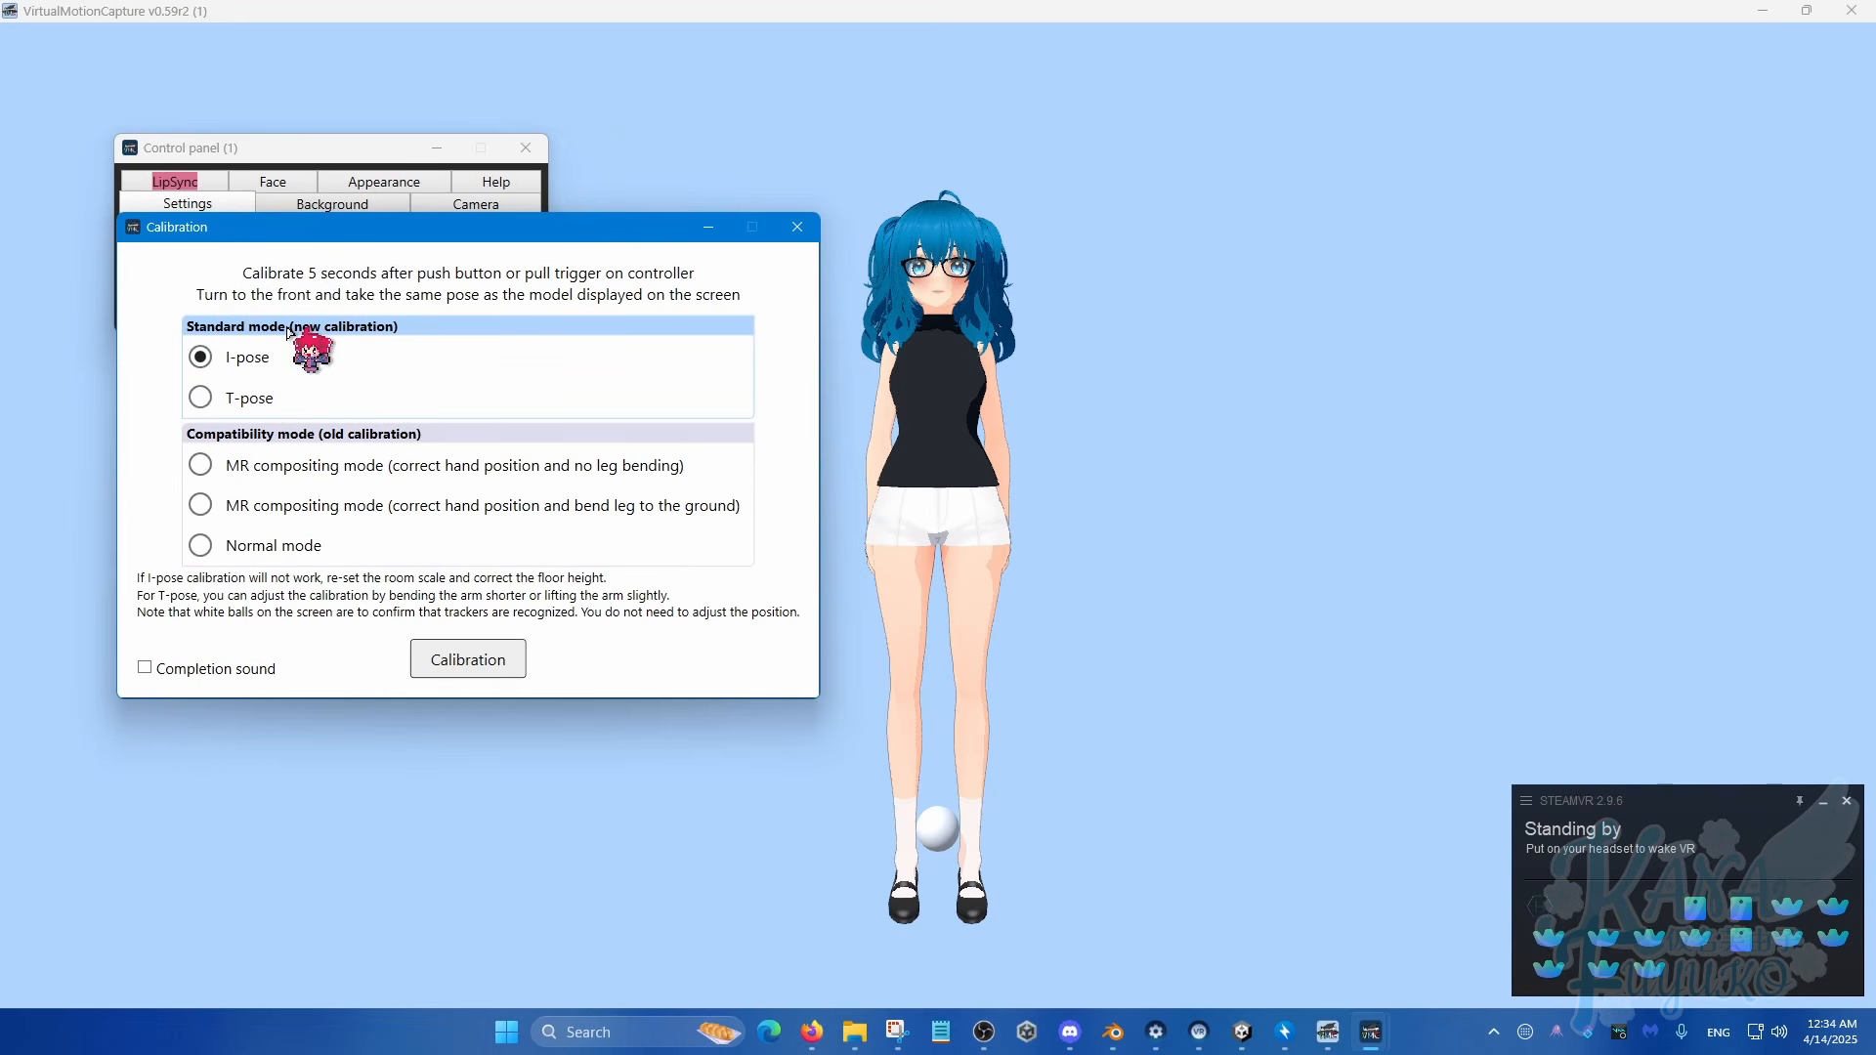
{"action": "key", "text": "ctrl"}
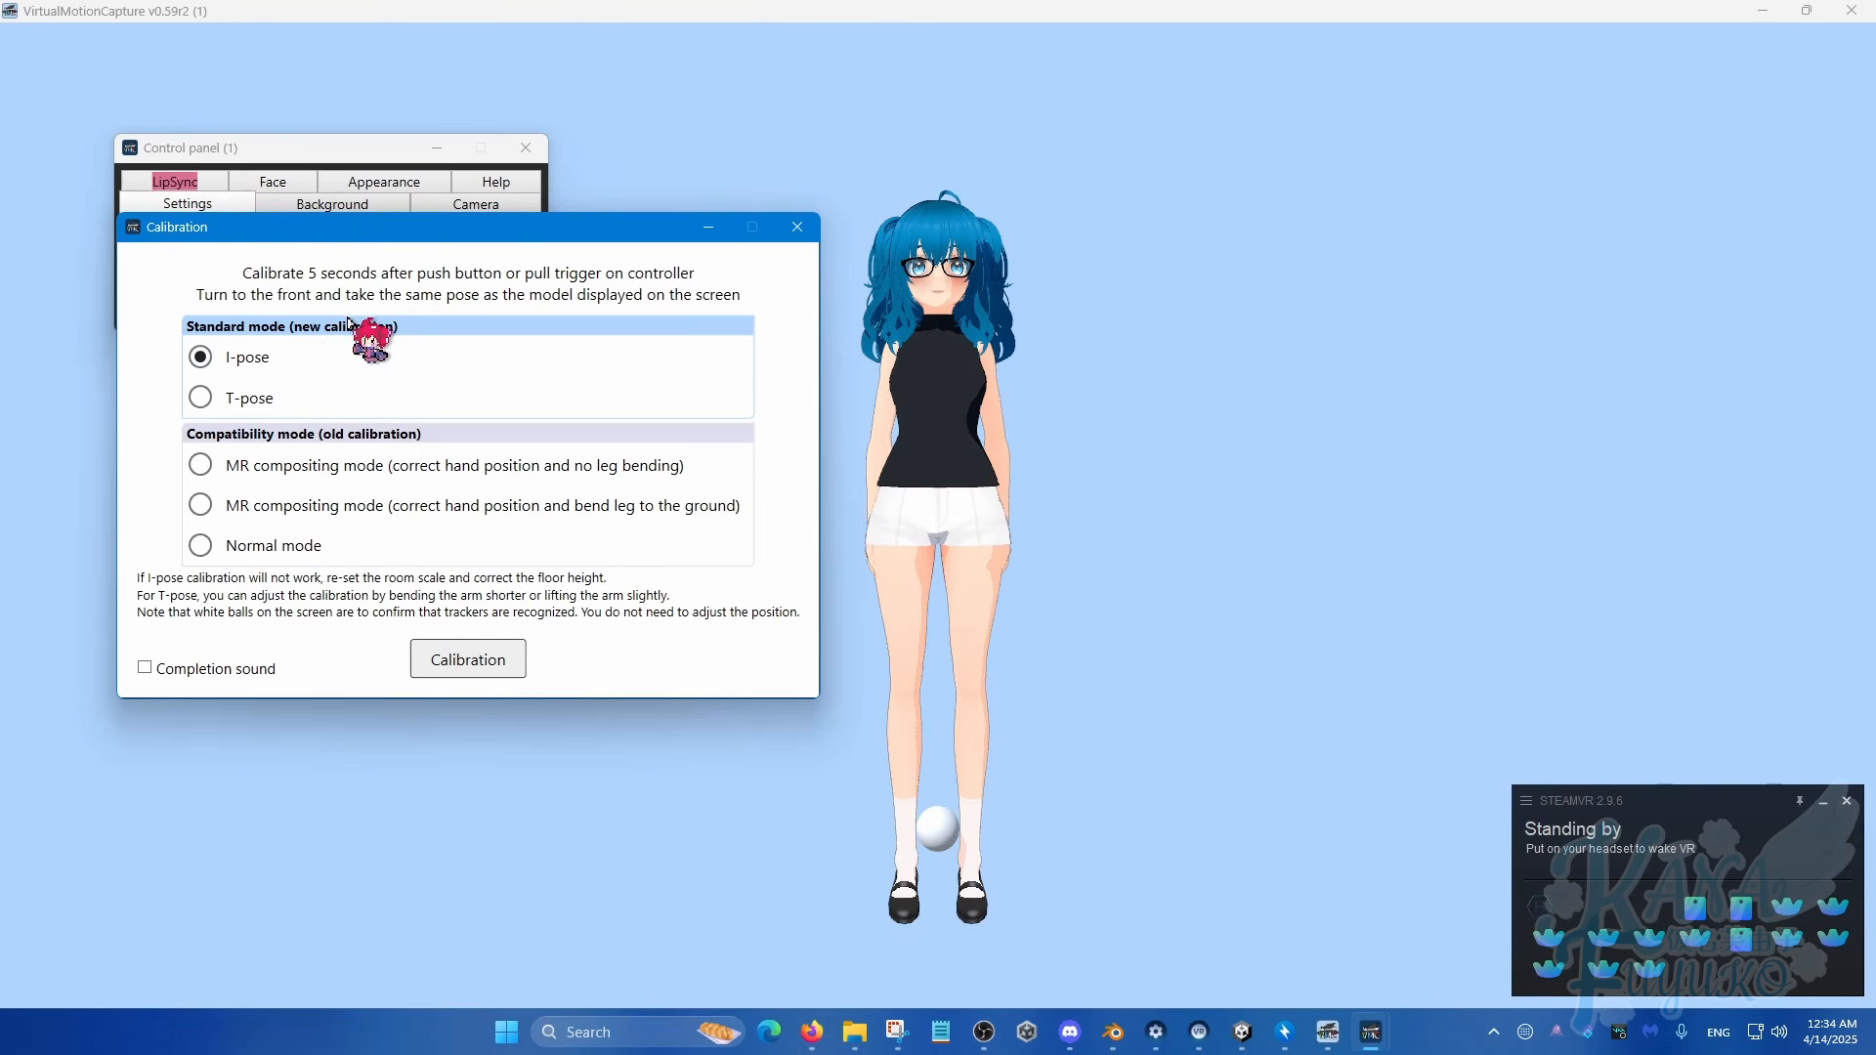
{"action": "key", "text": "ctrl"}
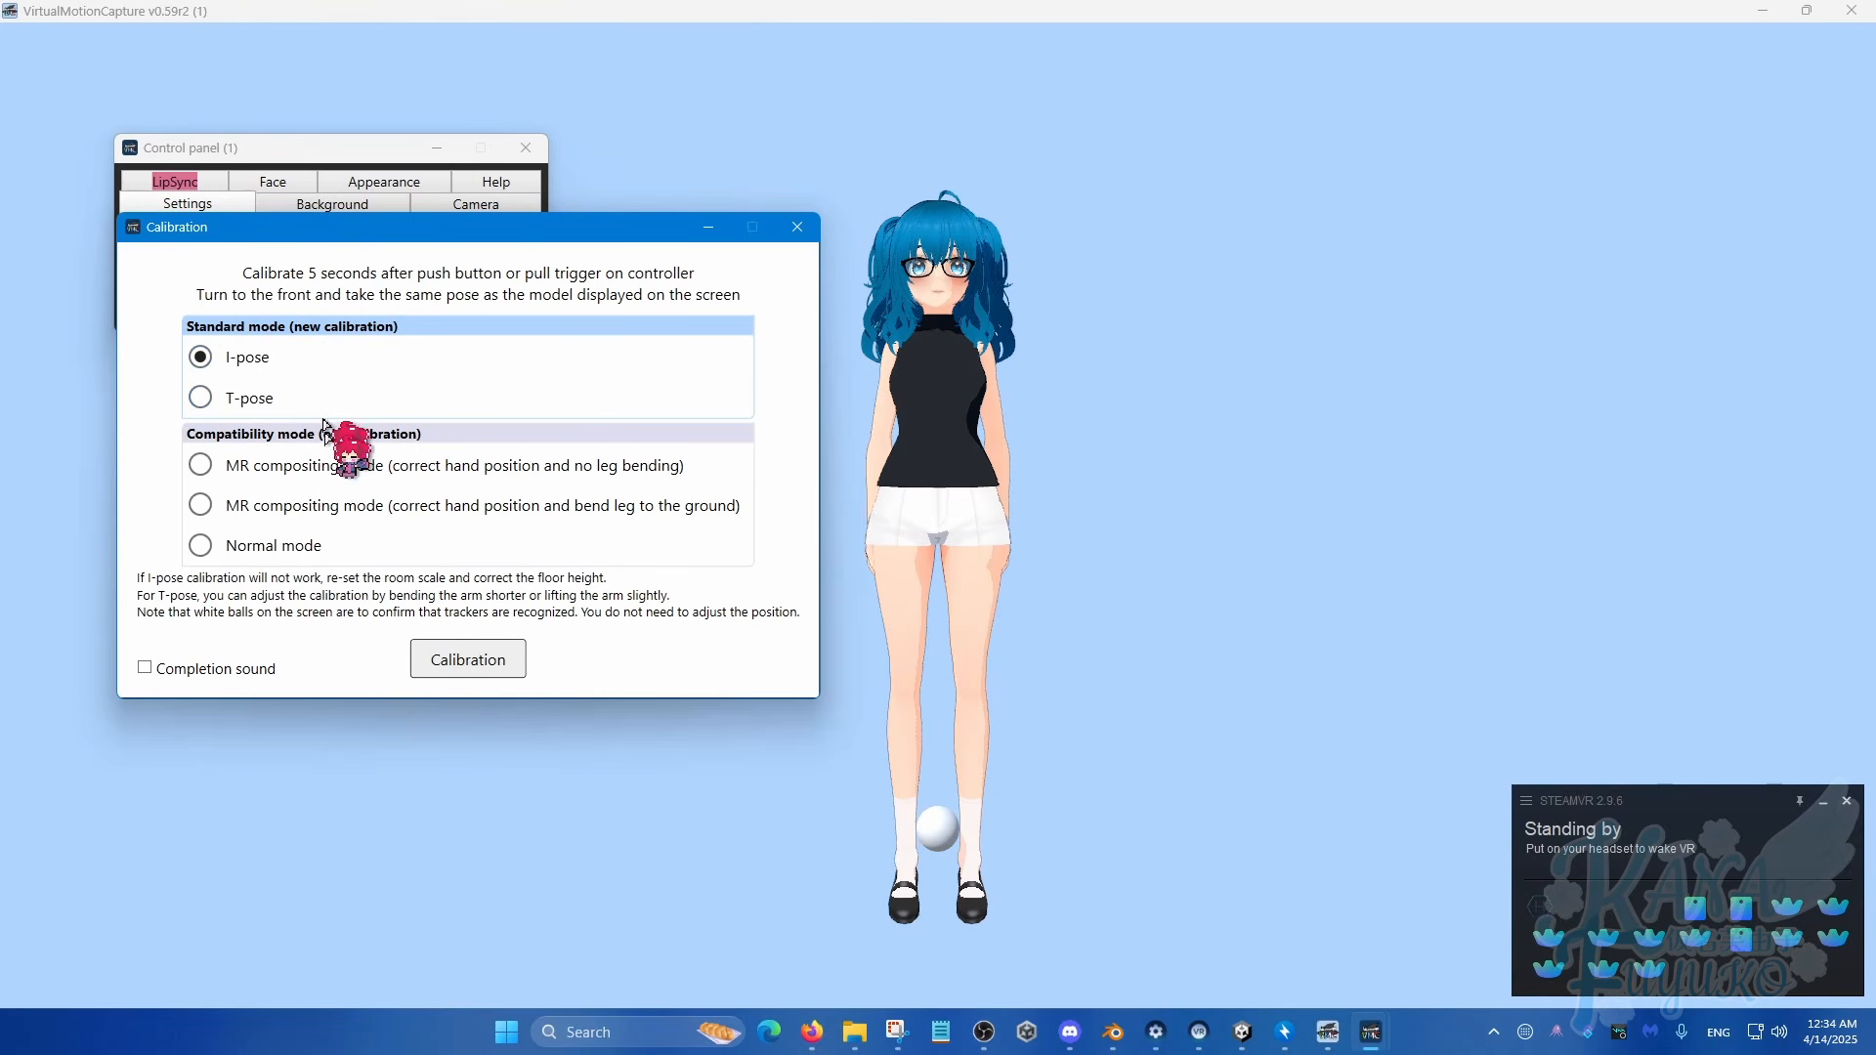
Step: Choose the compatibility calibration "MR compositing mode (correct hand position and no leg bending)", trying Normal mode for comparison
{"action": "left_click", "coordinate": [317, 477]}
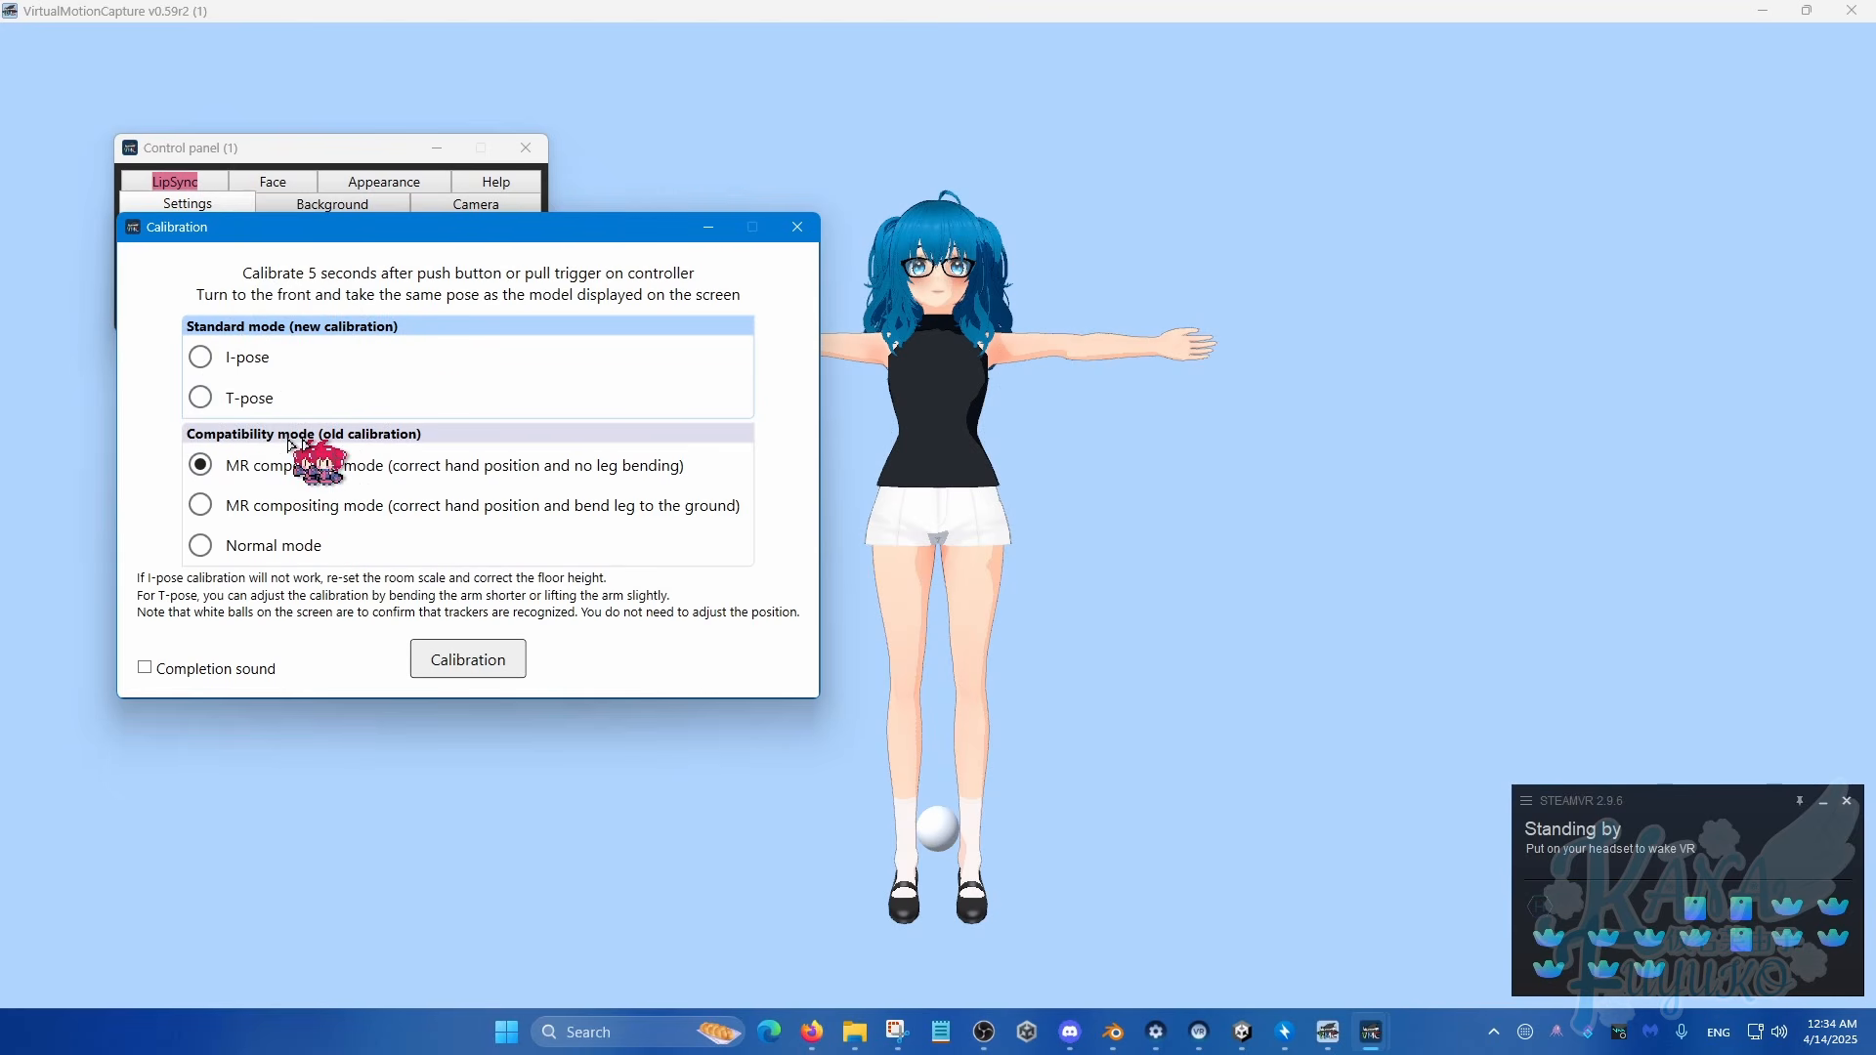
{"action": "key", "text": "ctrl"}
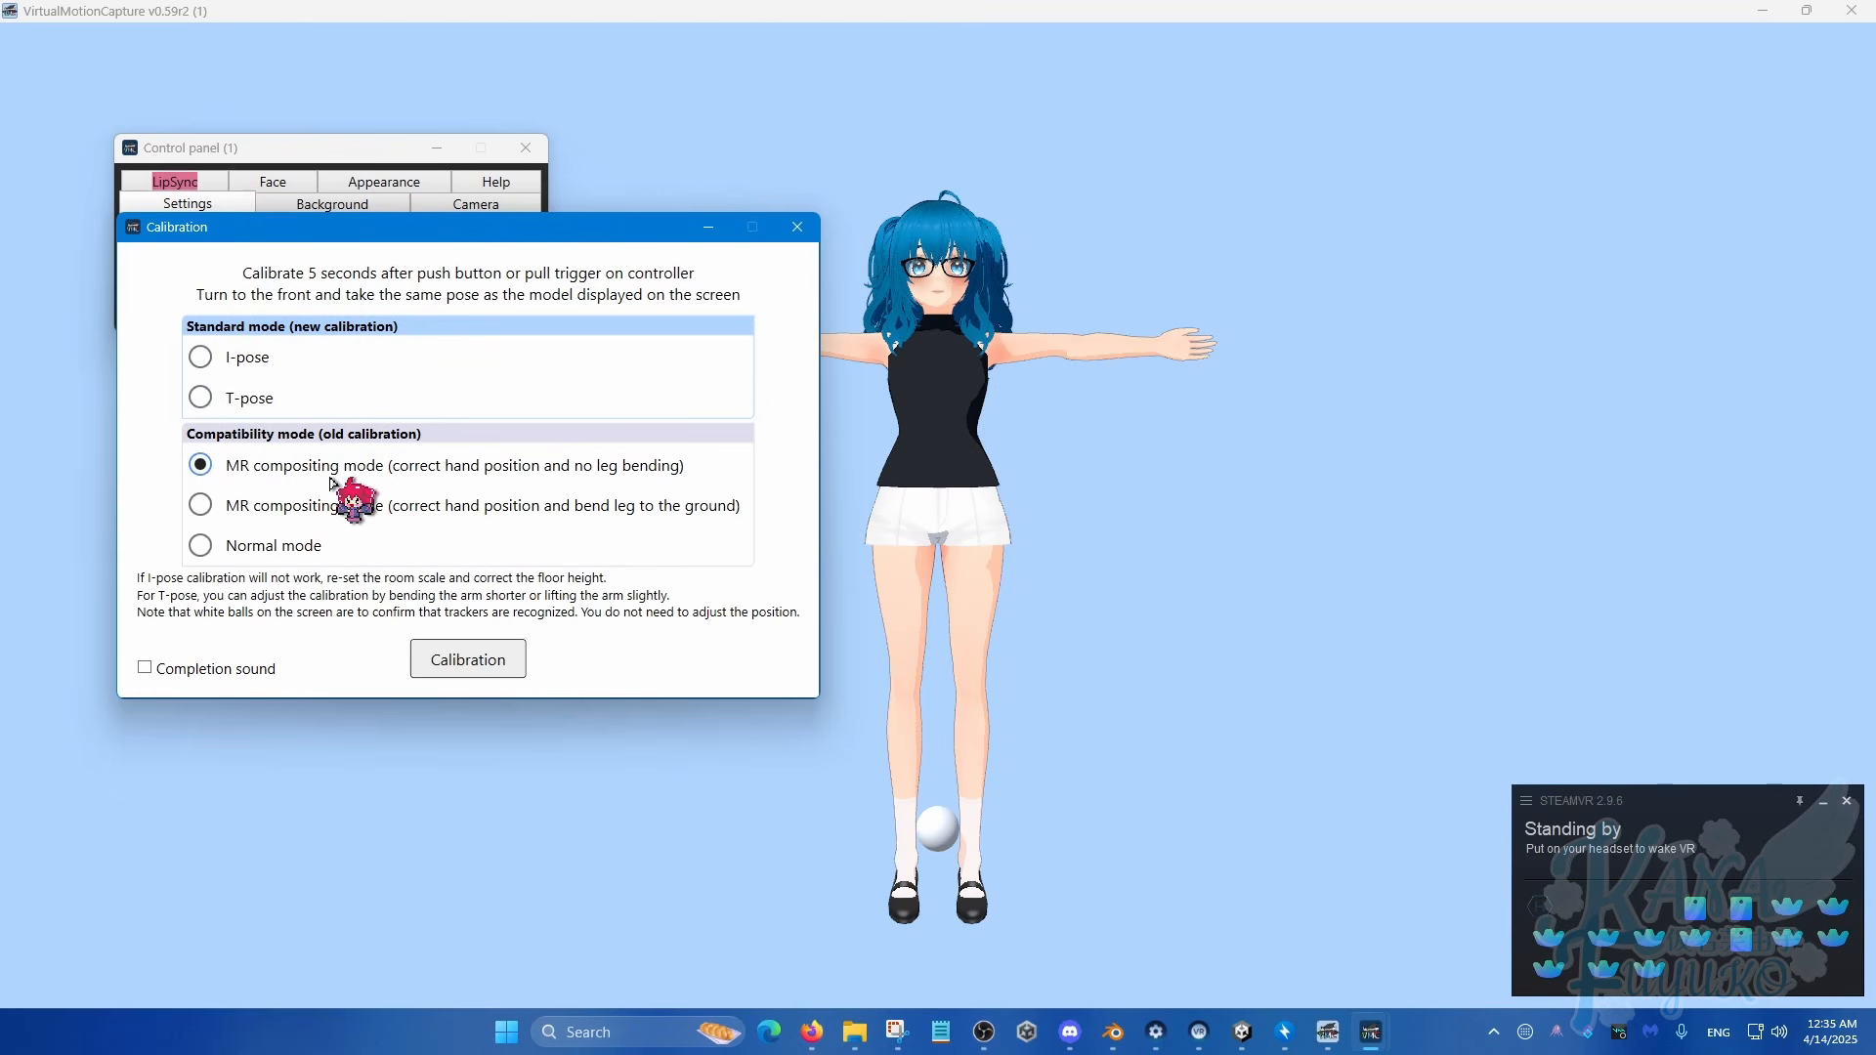
{"action": "left_click", "coordinate": [328, 544]}
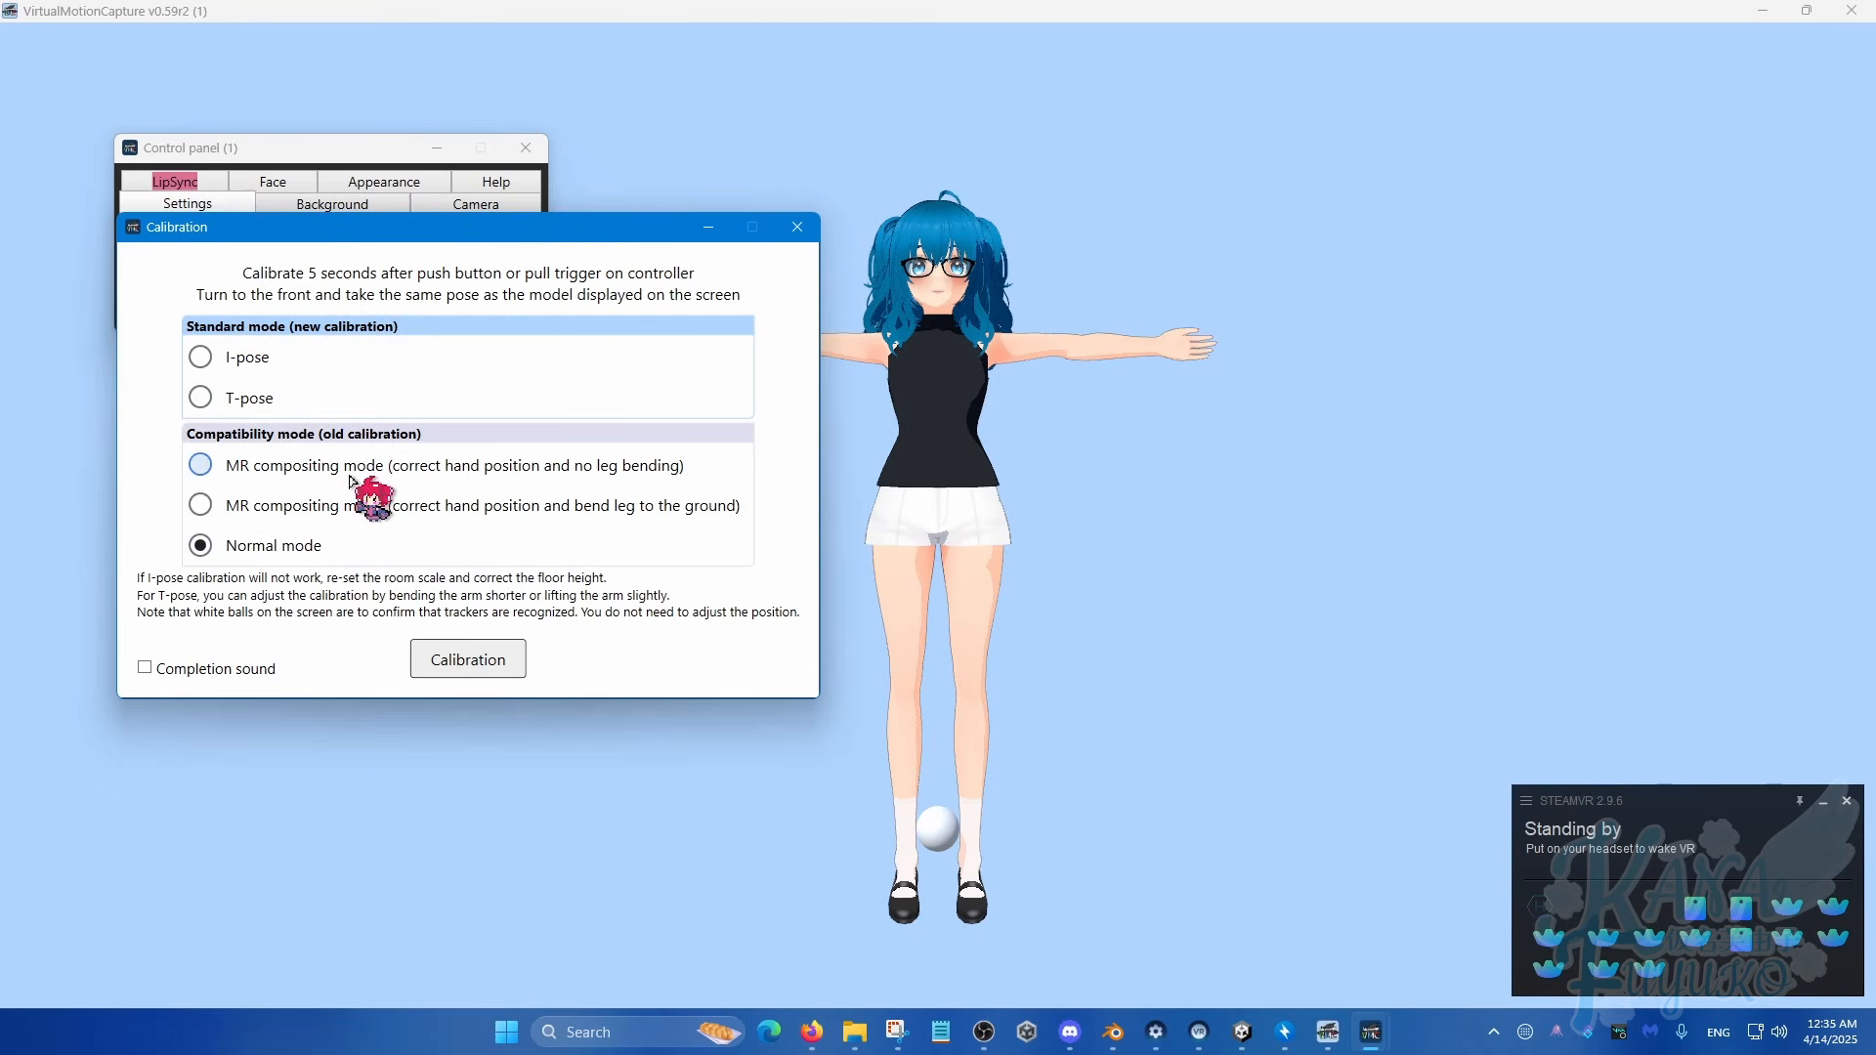
{"action": "left_click", "coordinate": [350, 479]}
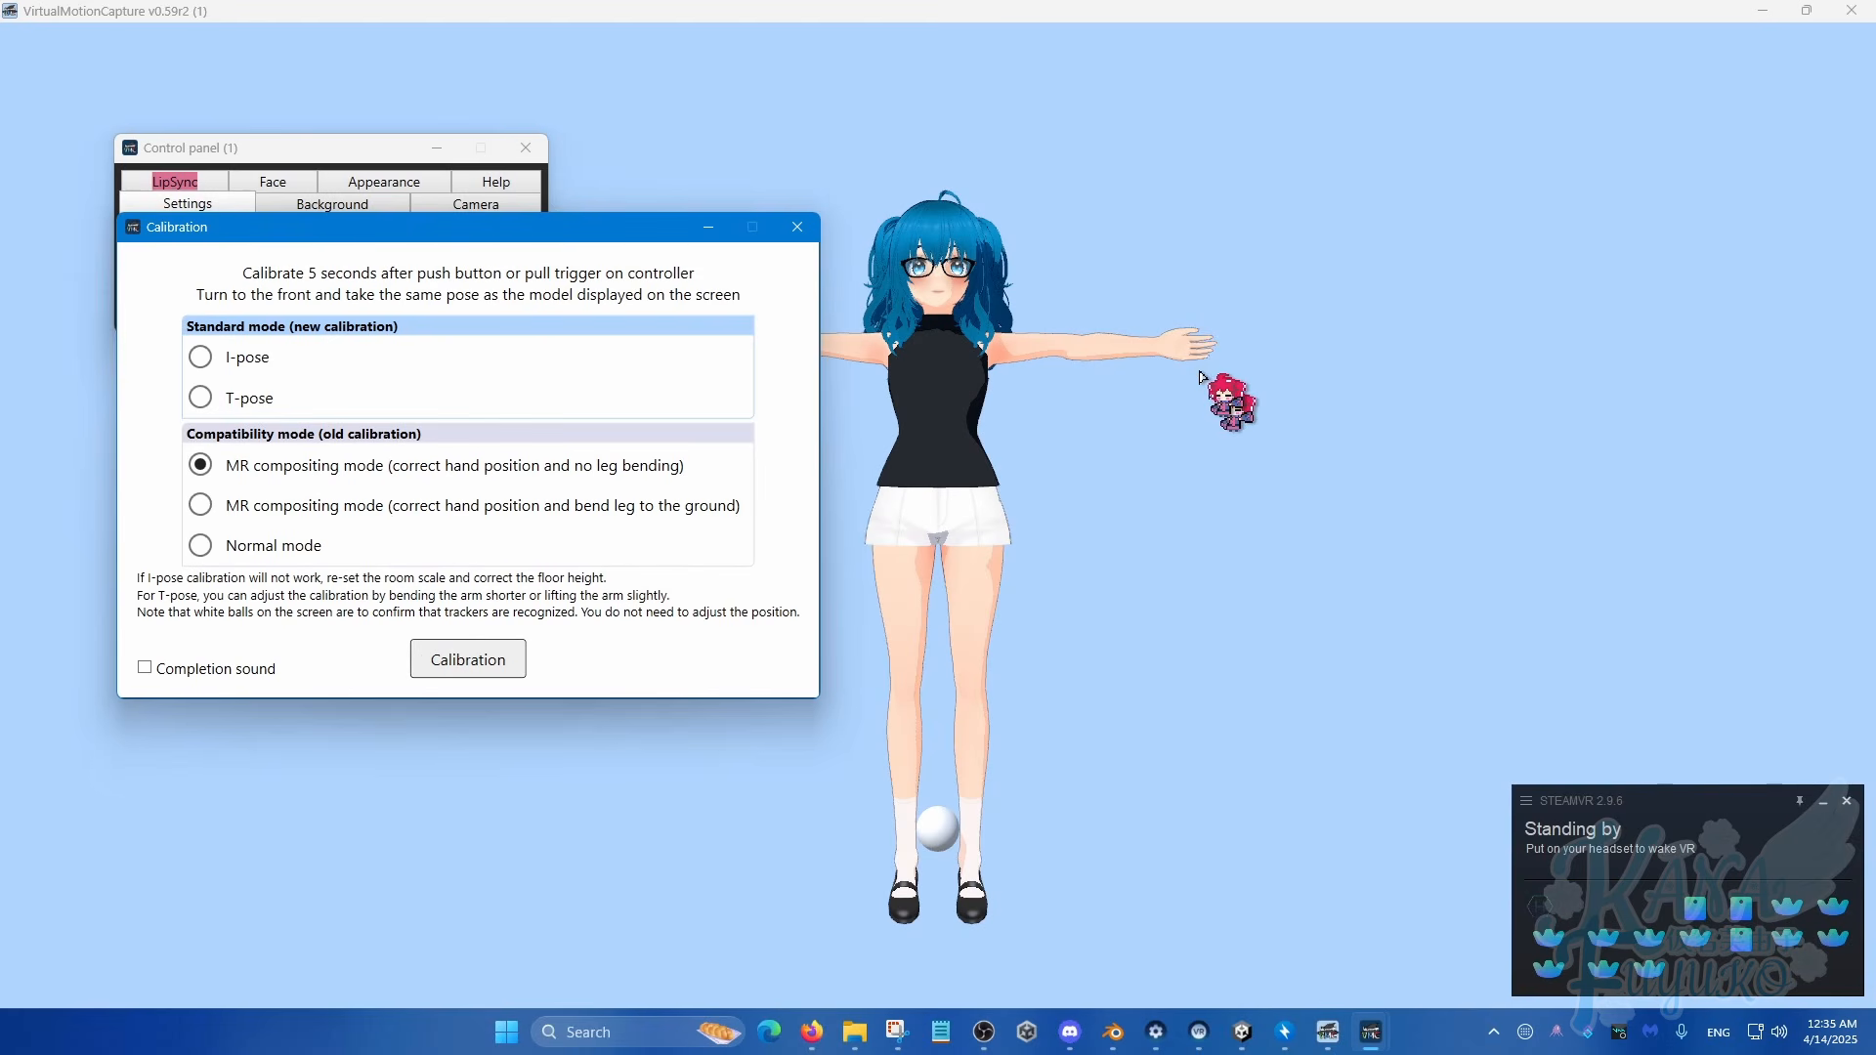
Step: View the whole model in its calibration pose and bring the Calibration window back to the front
{"action": "left_click", "coordinate": [1219, 391]}
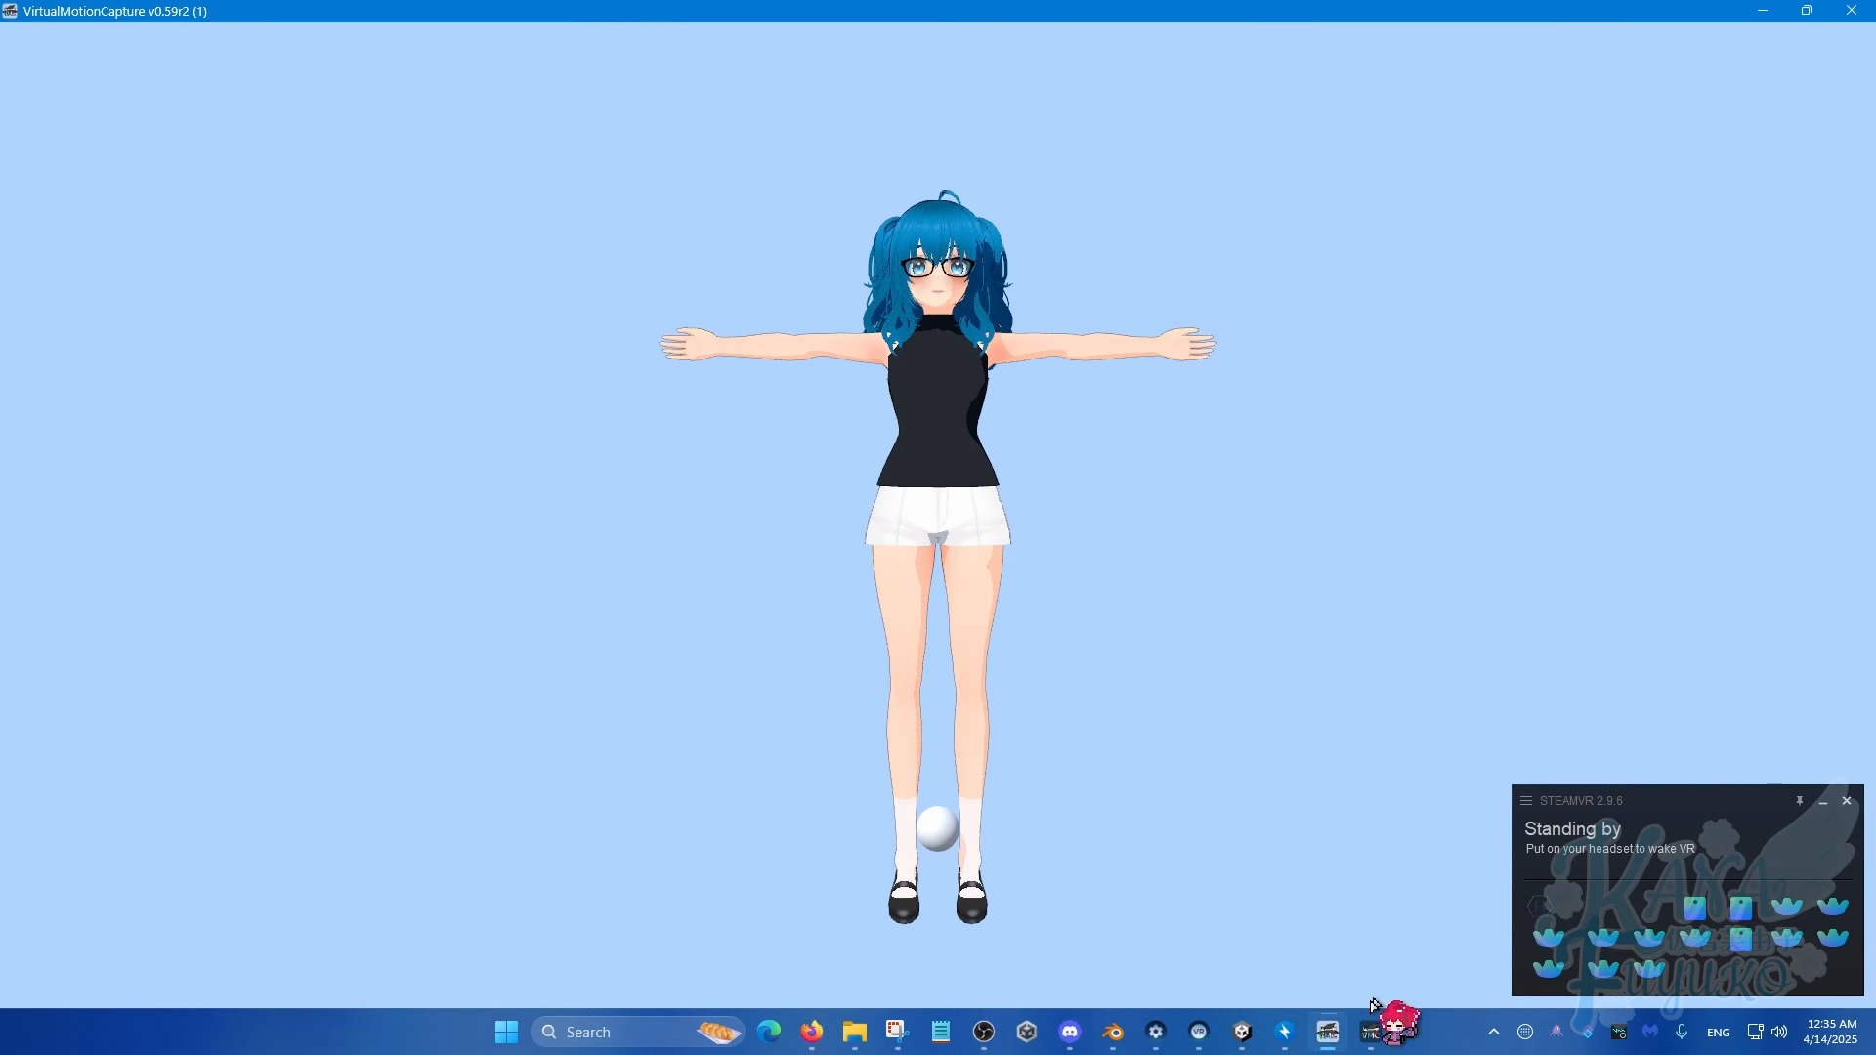
{"action": "left_click", "coordinate": [1371, 1032]}
{"action": "left_click", "coordinate": [1212, 909]}
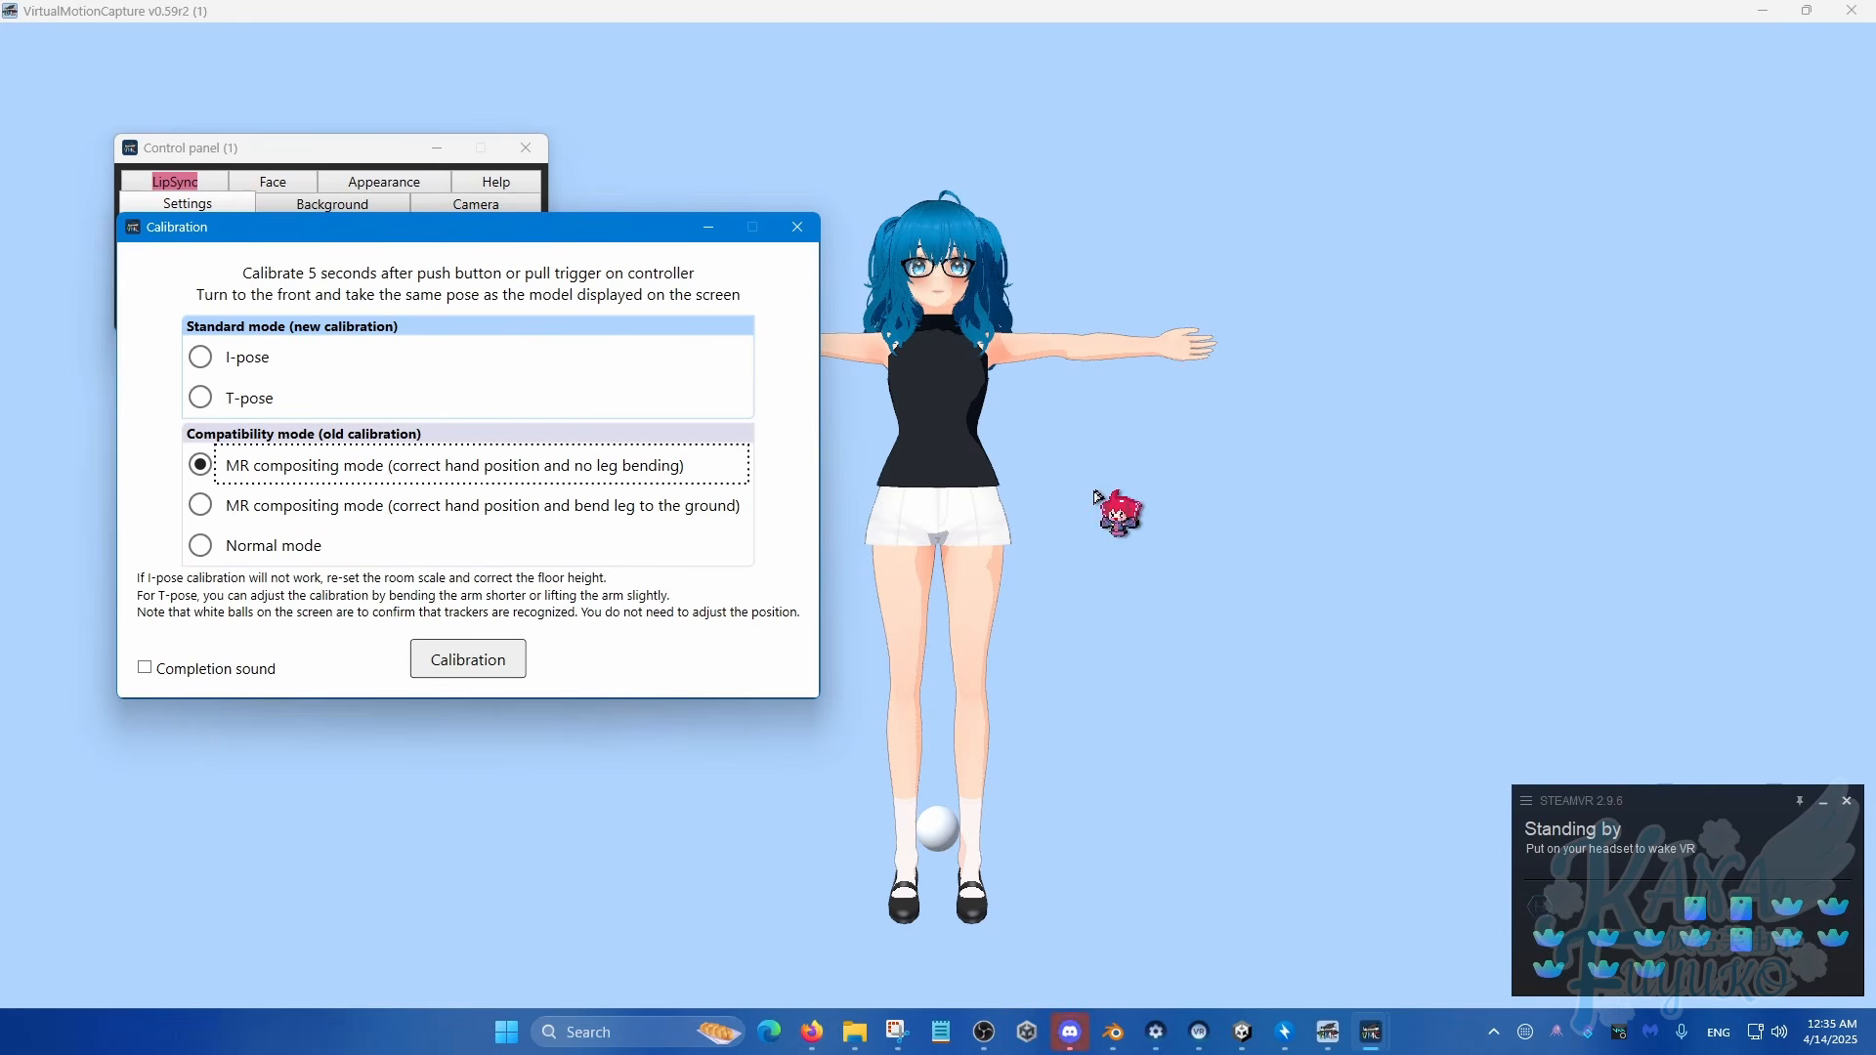
Step: Run the calibration while holding the displayed pose, close the result window, and bring the Control panel back to the front
{"action": "left_click", "coordinate": [476, 665]}
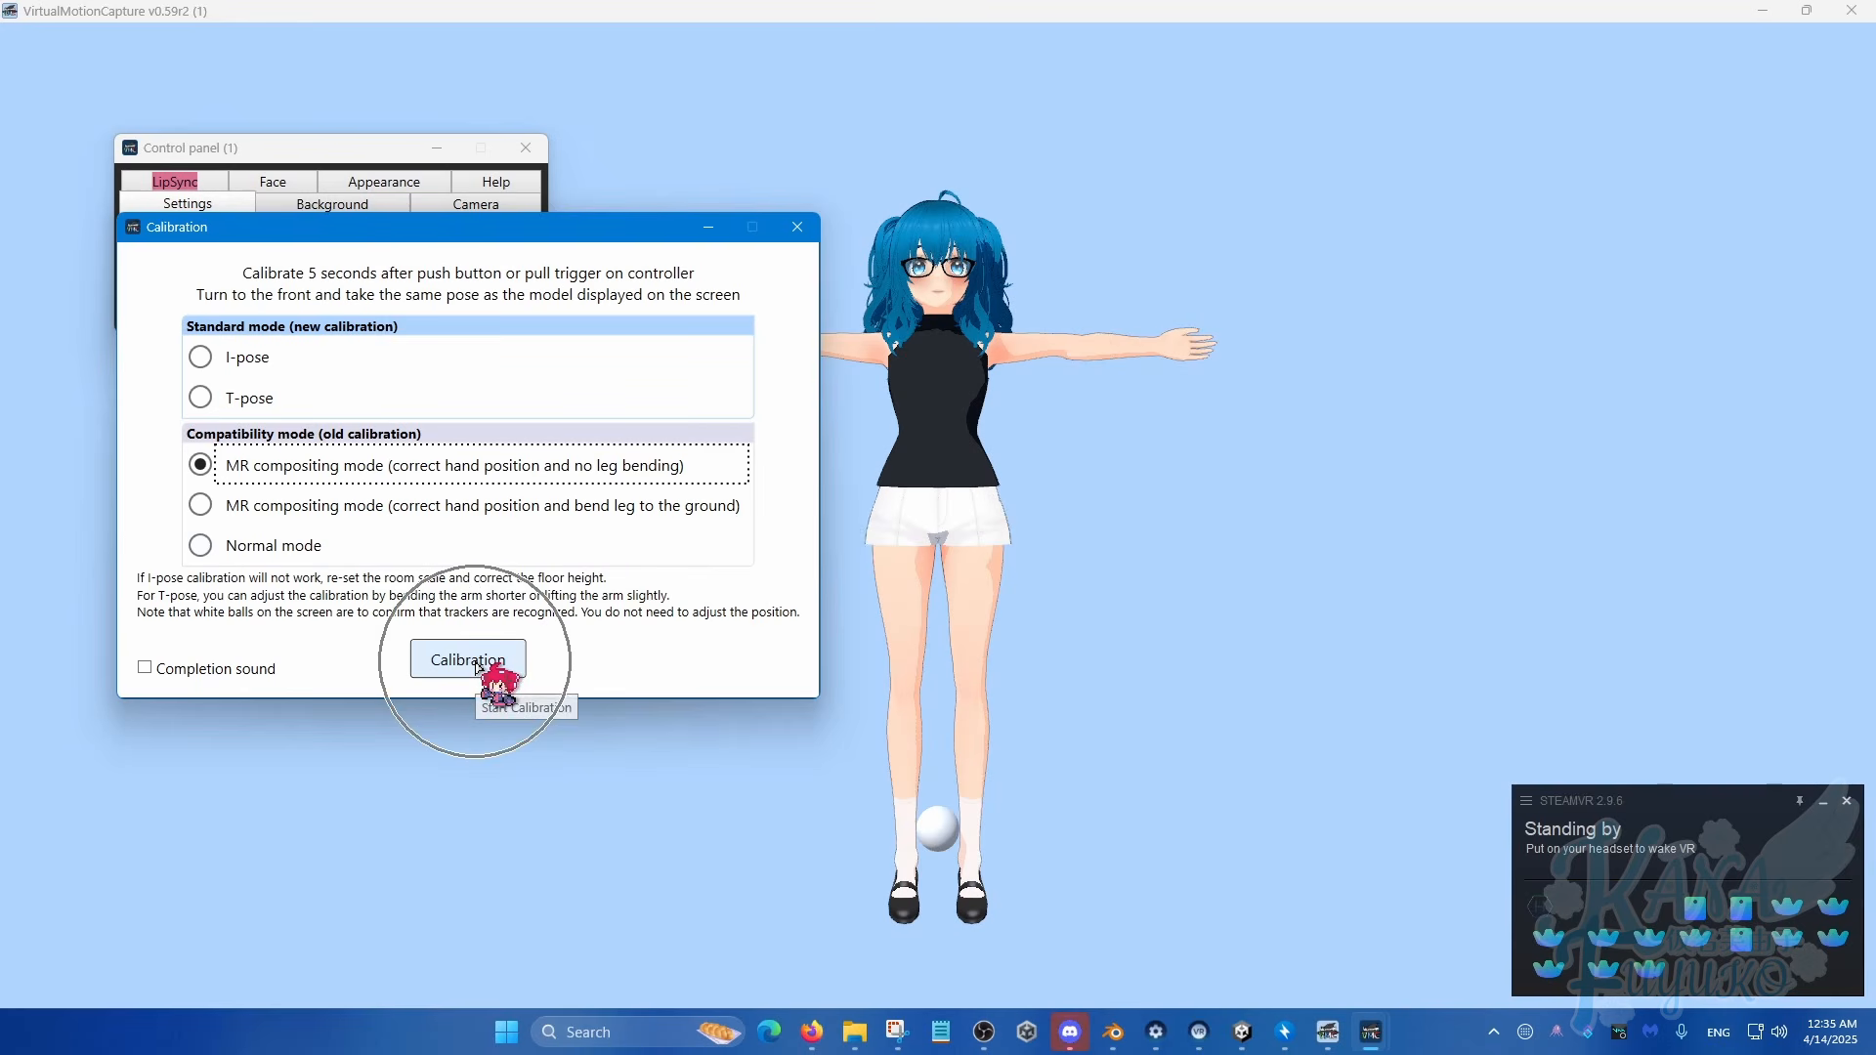
{"action": "left_click", "coordinate": [469, 664]}
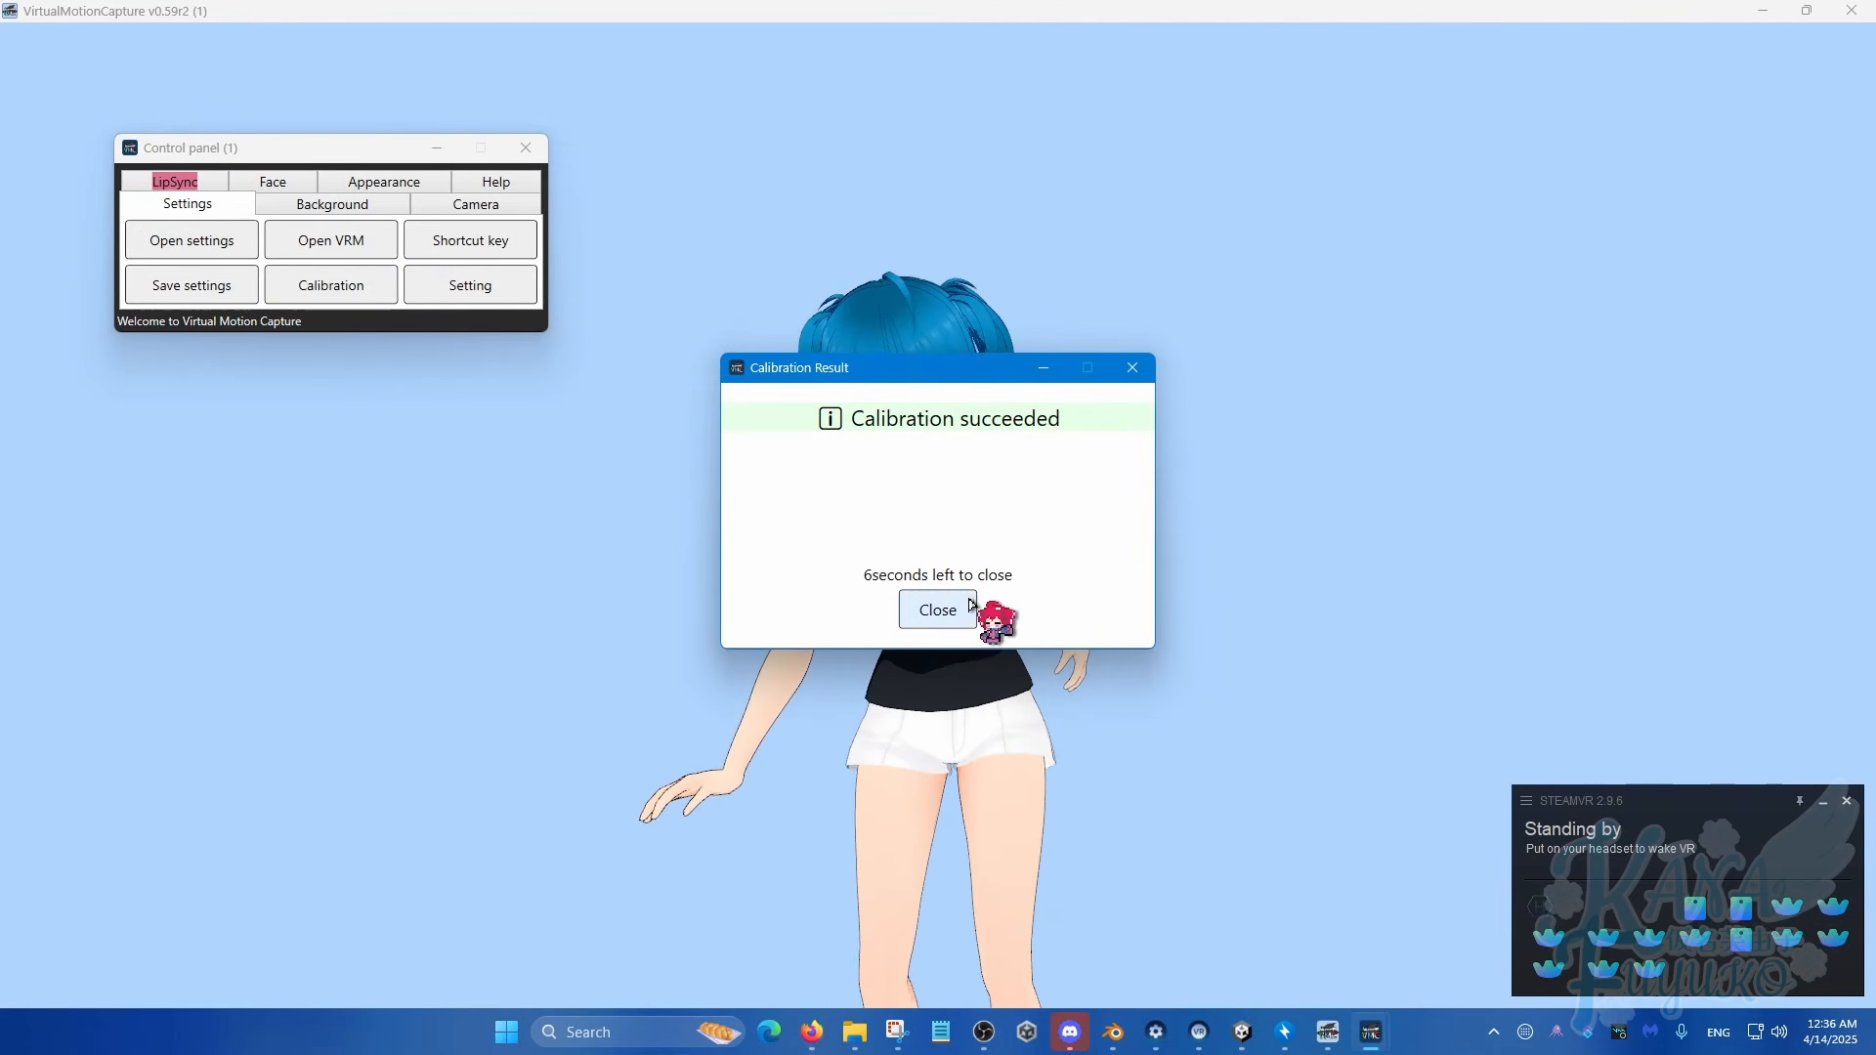
{"action": "left_click", "coordinate": [959, 605]}
{"action": "left_click", "coordinate": [864, 728]}
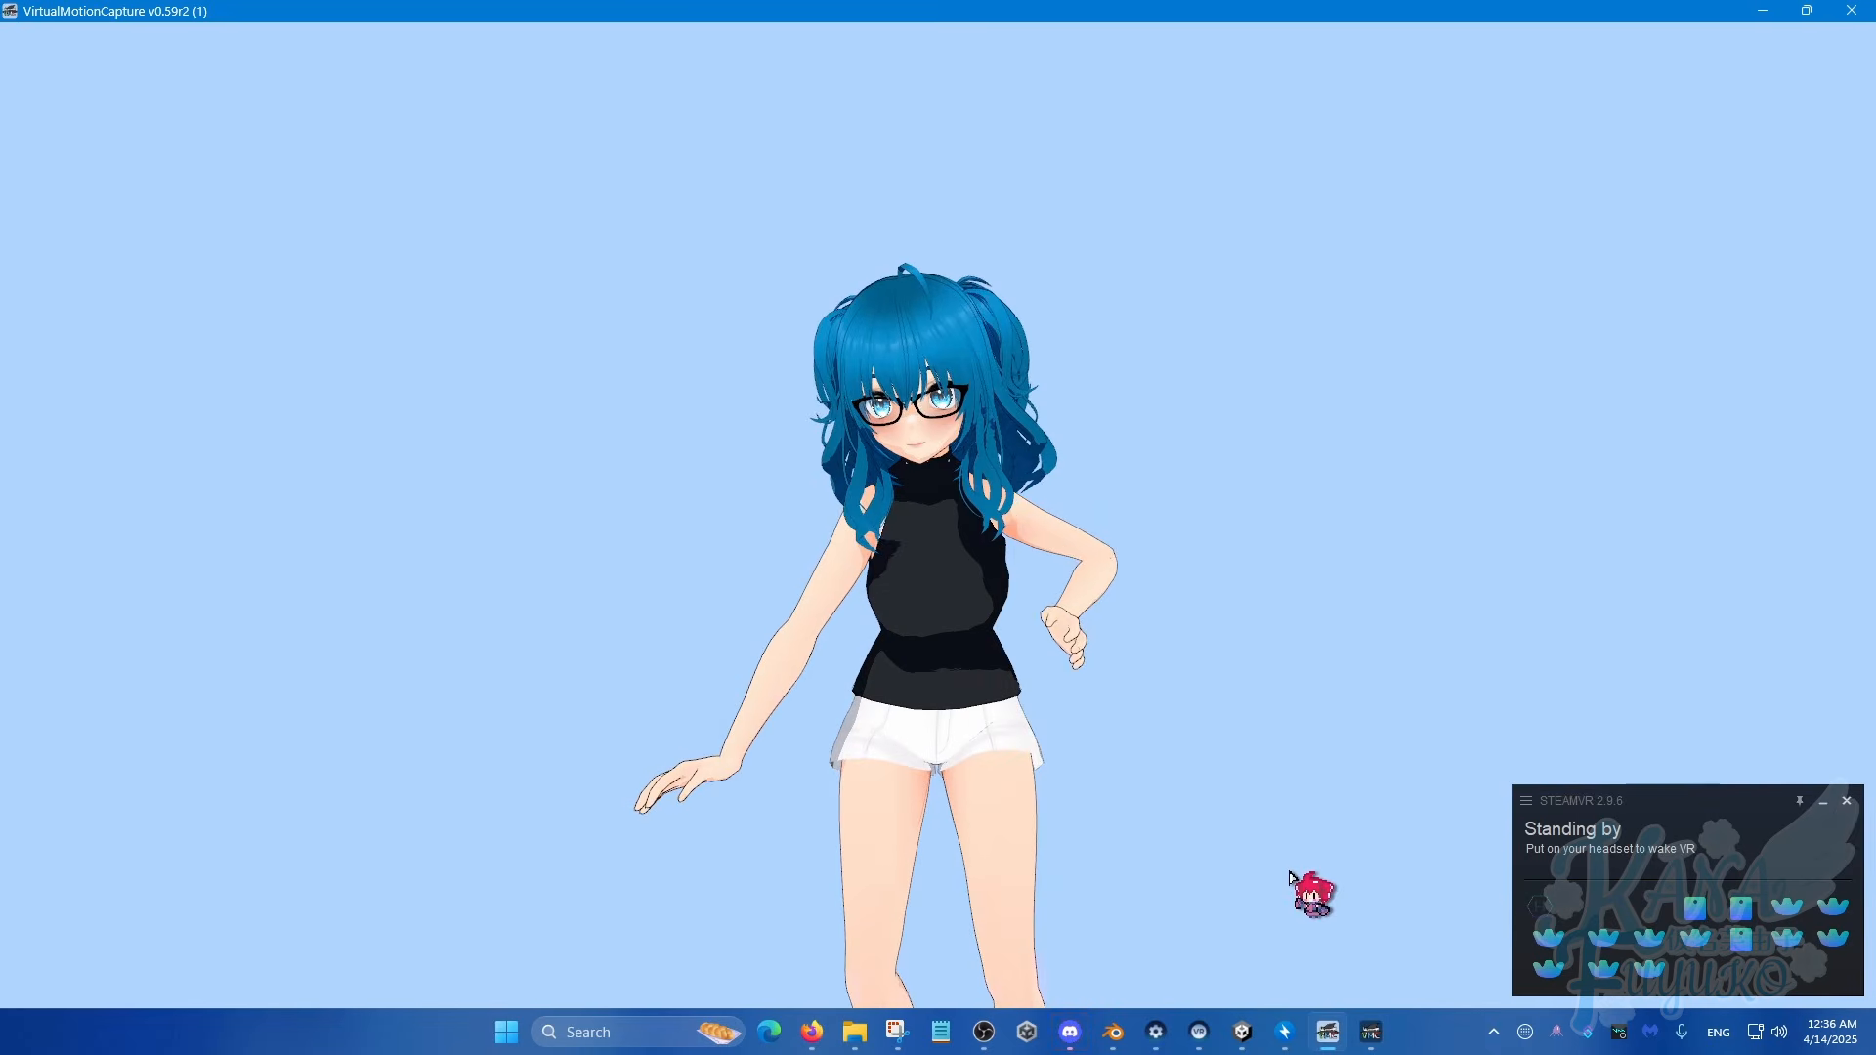
{"action": "left_click", "coordinate": [1369, 1032]}
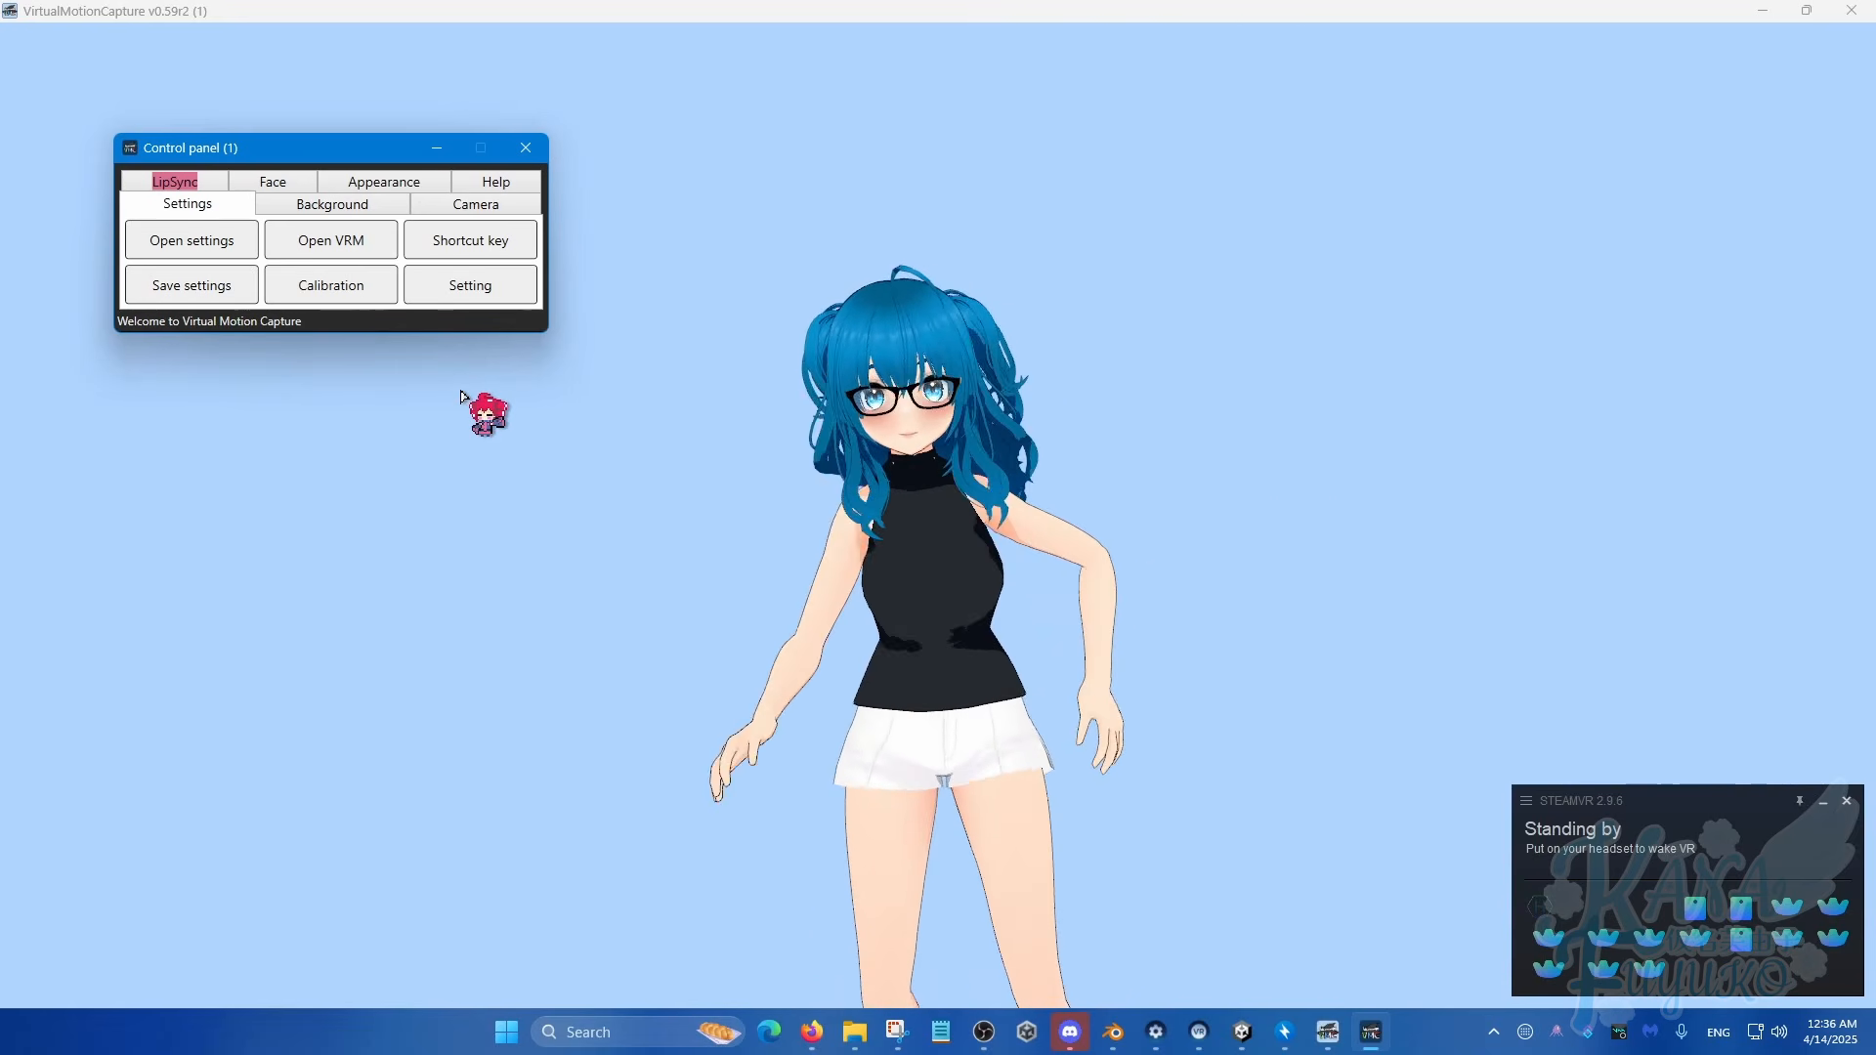
{"action": "key", "text": "ctrl"}
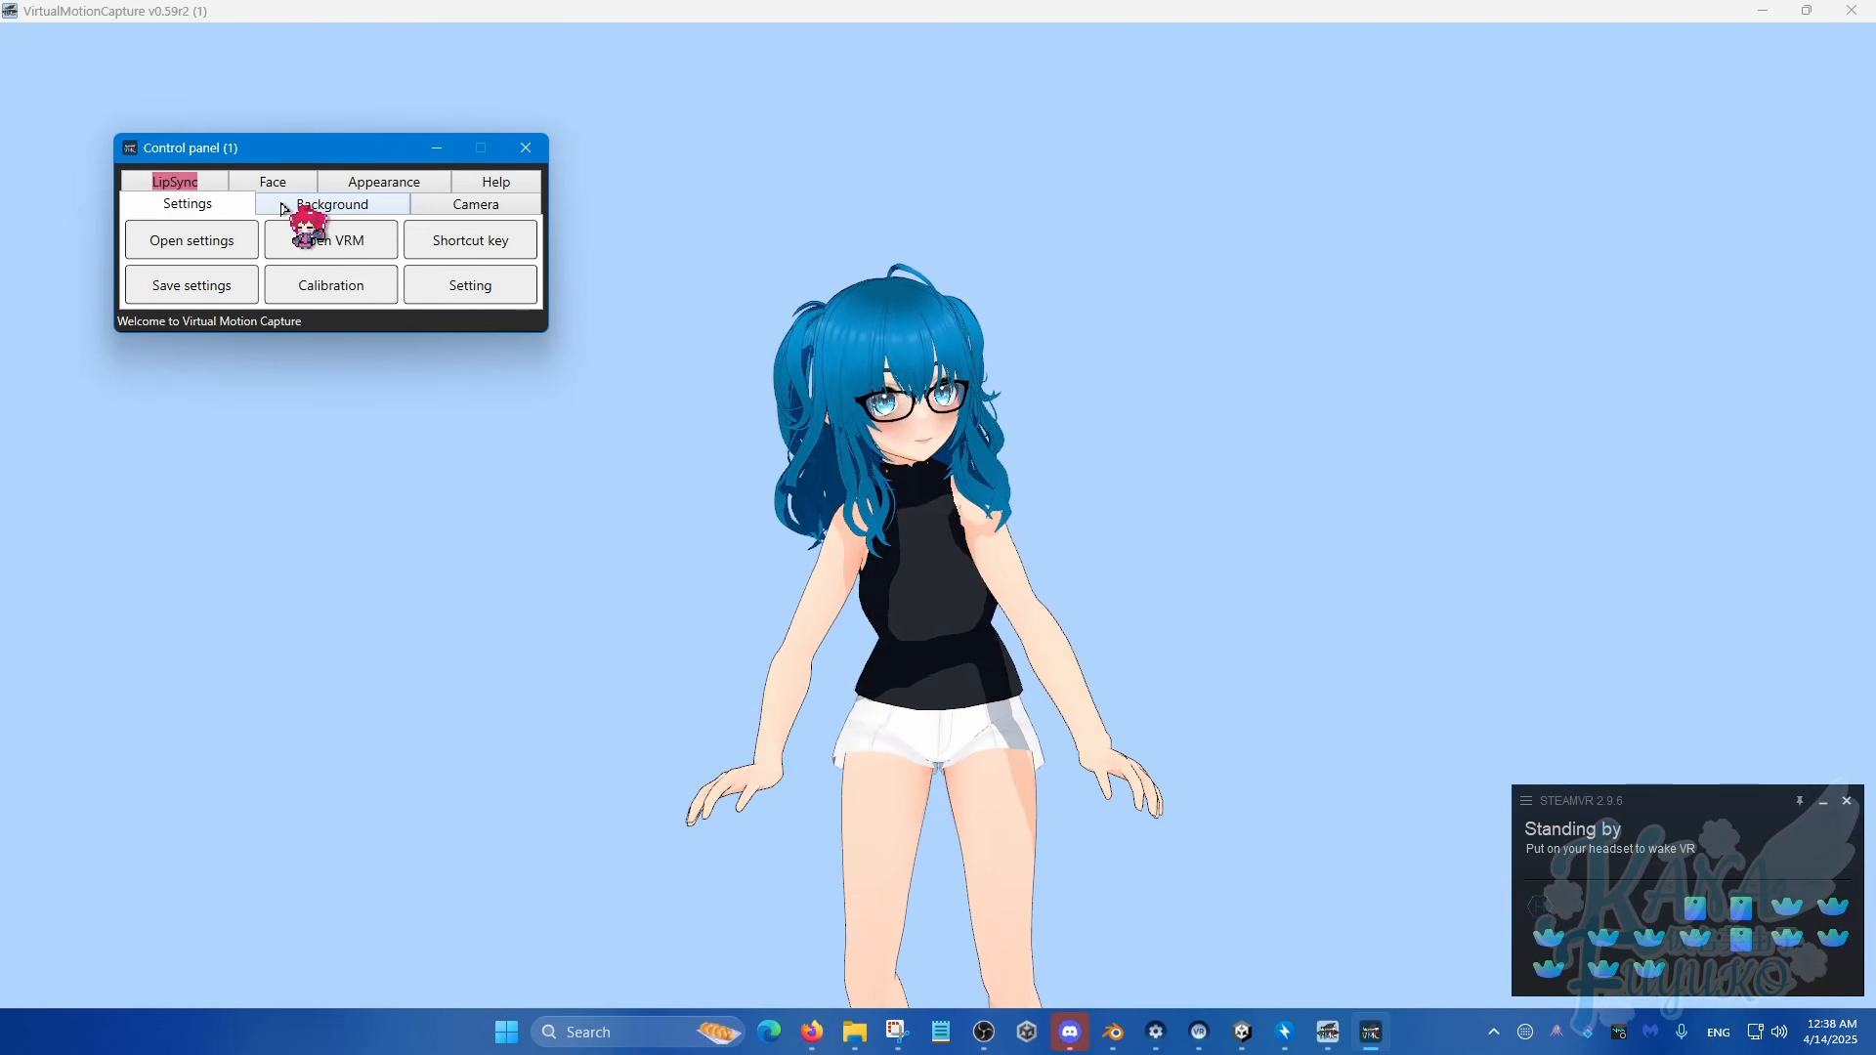
Step: Try the white, green and blue backgrounds and return to the custom light-blue one
{"action": "left_click", "coordinate": [296, 211]}
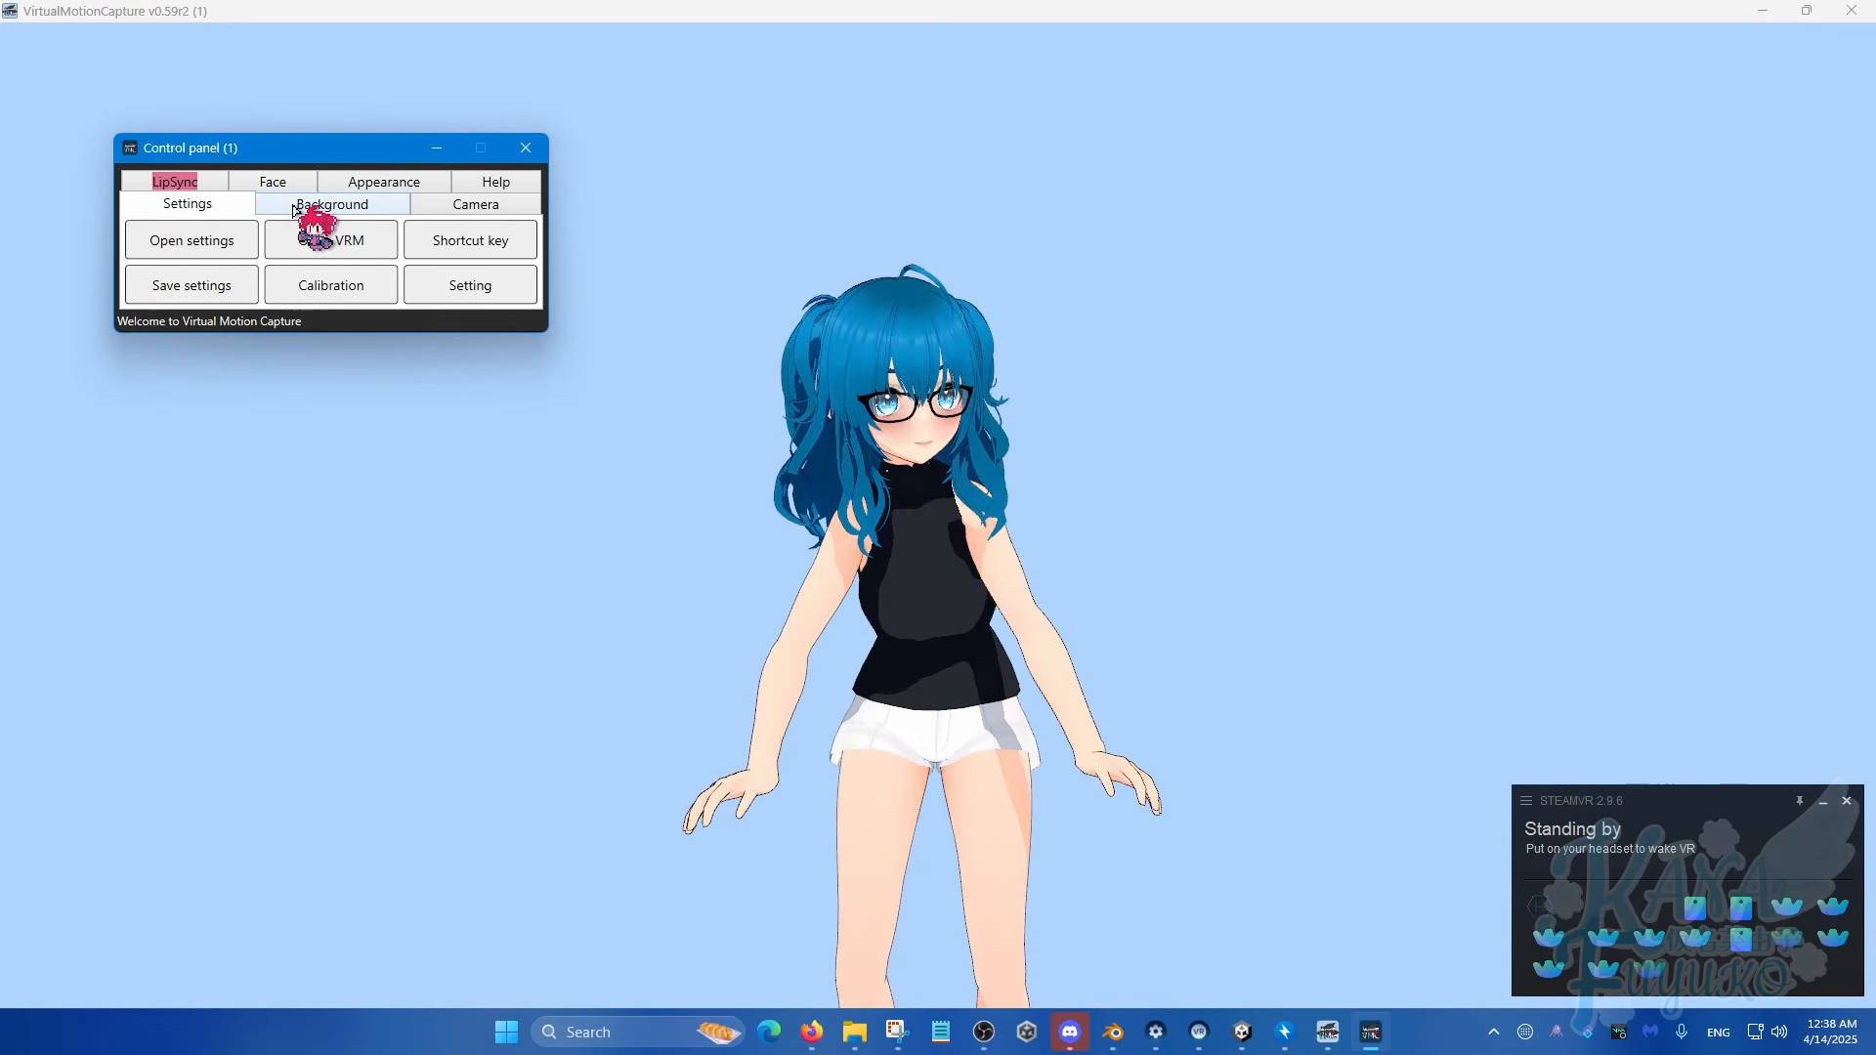
{"action": "left_click", "coordinate": [296, 210]}
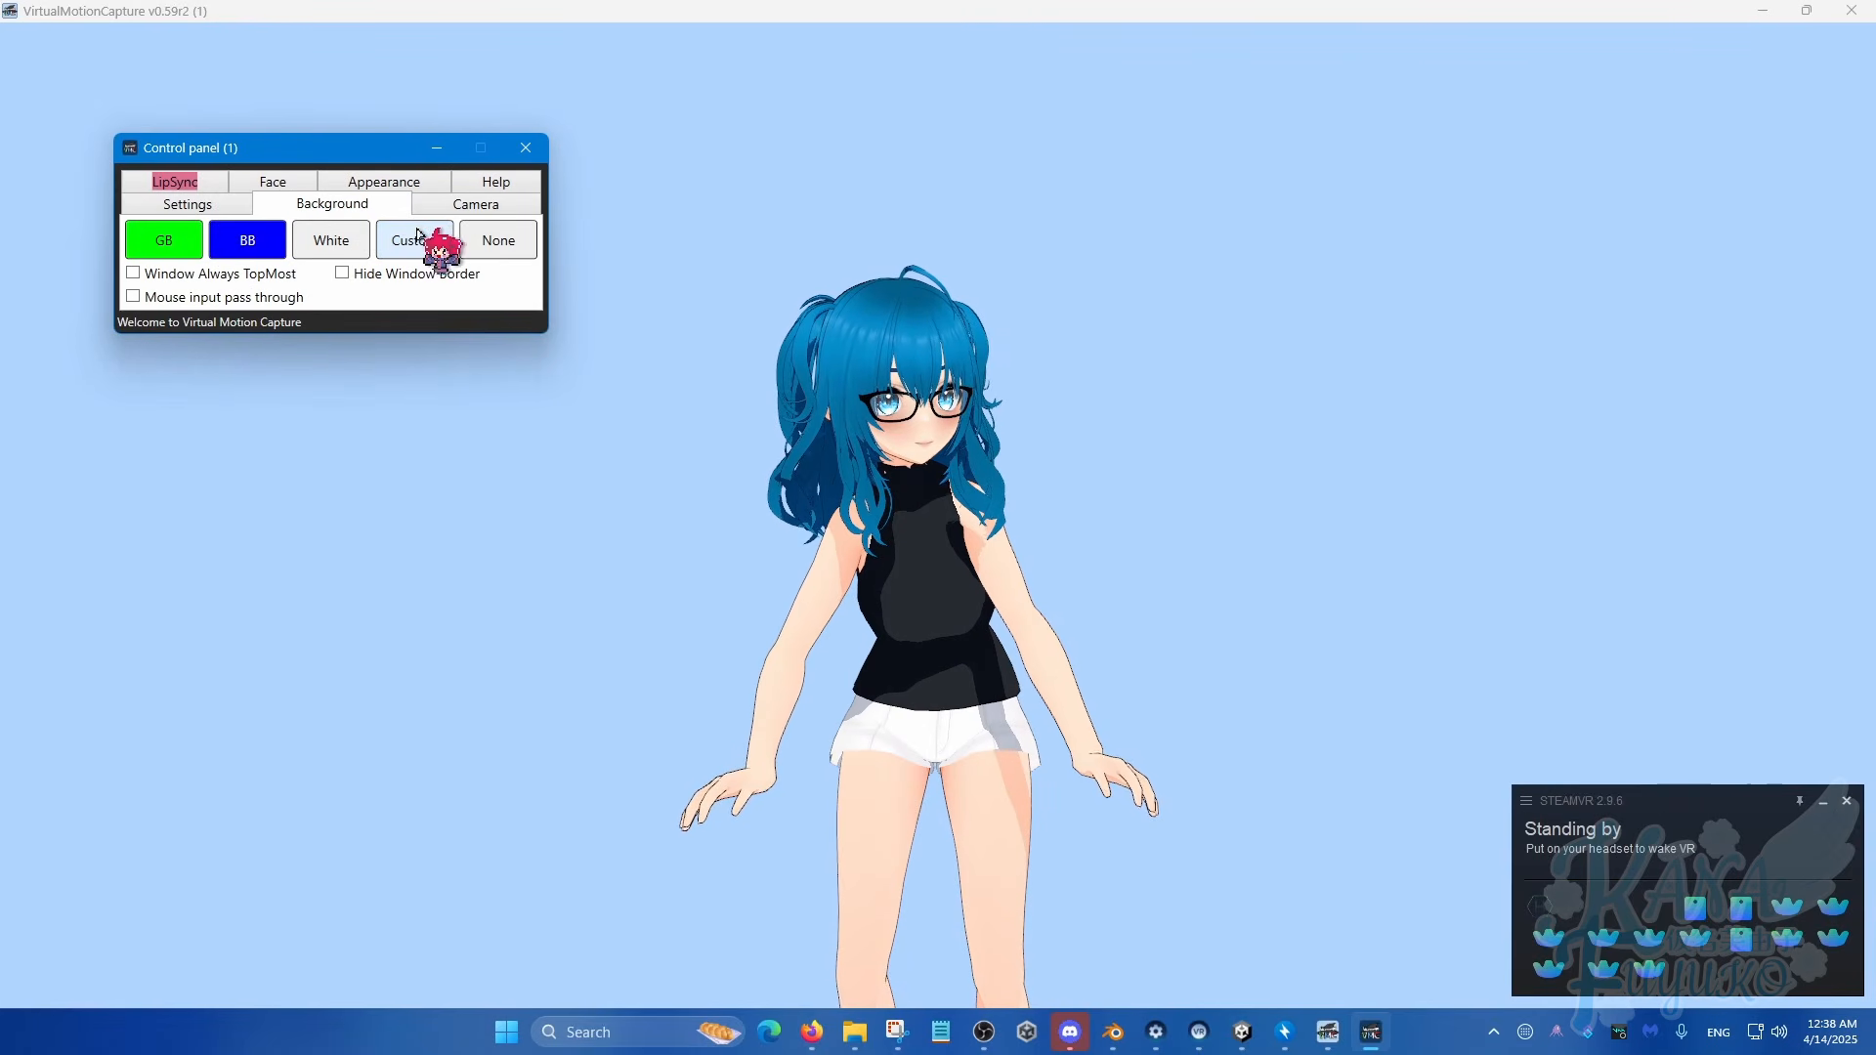
{"action": "left_click", "coordinate": [497, 241]}
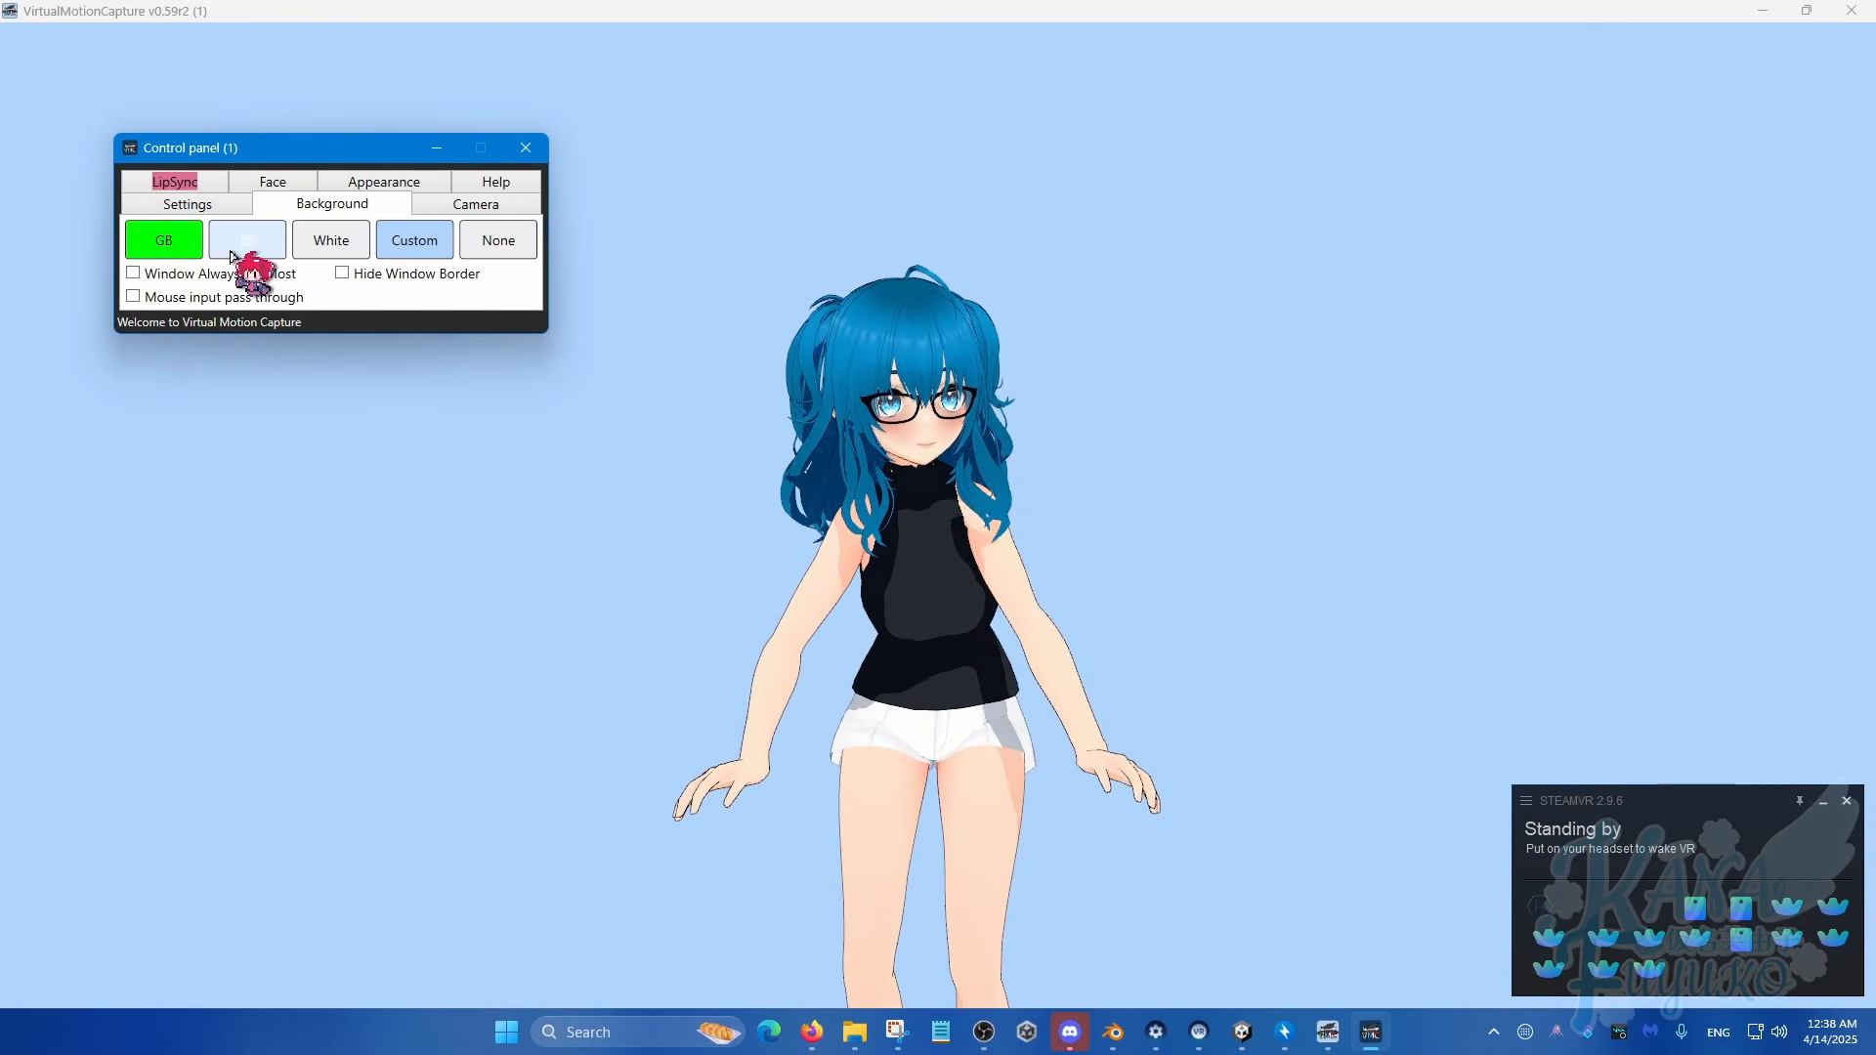
{"action": "left_click", "coordinate": [344, 254]}
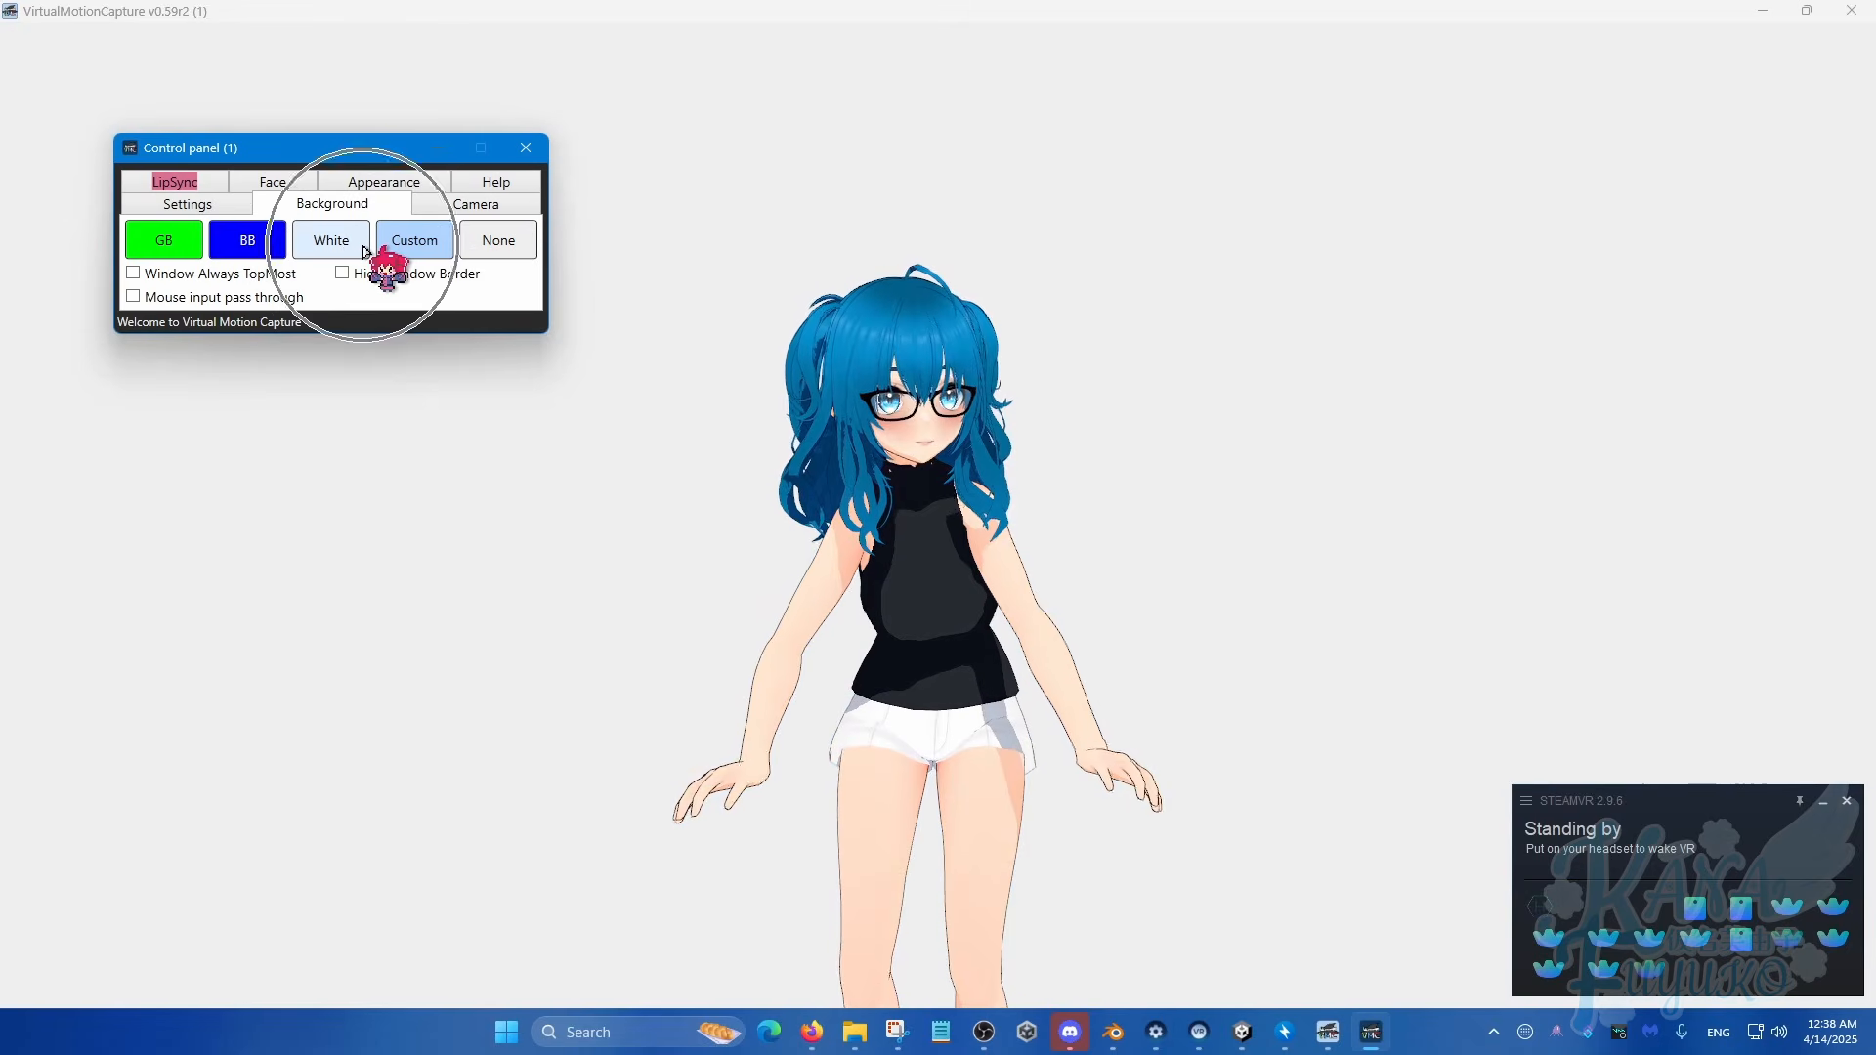
{"action": "left_click", "coordinate": [169, 243]}
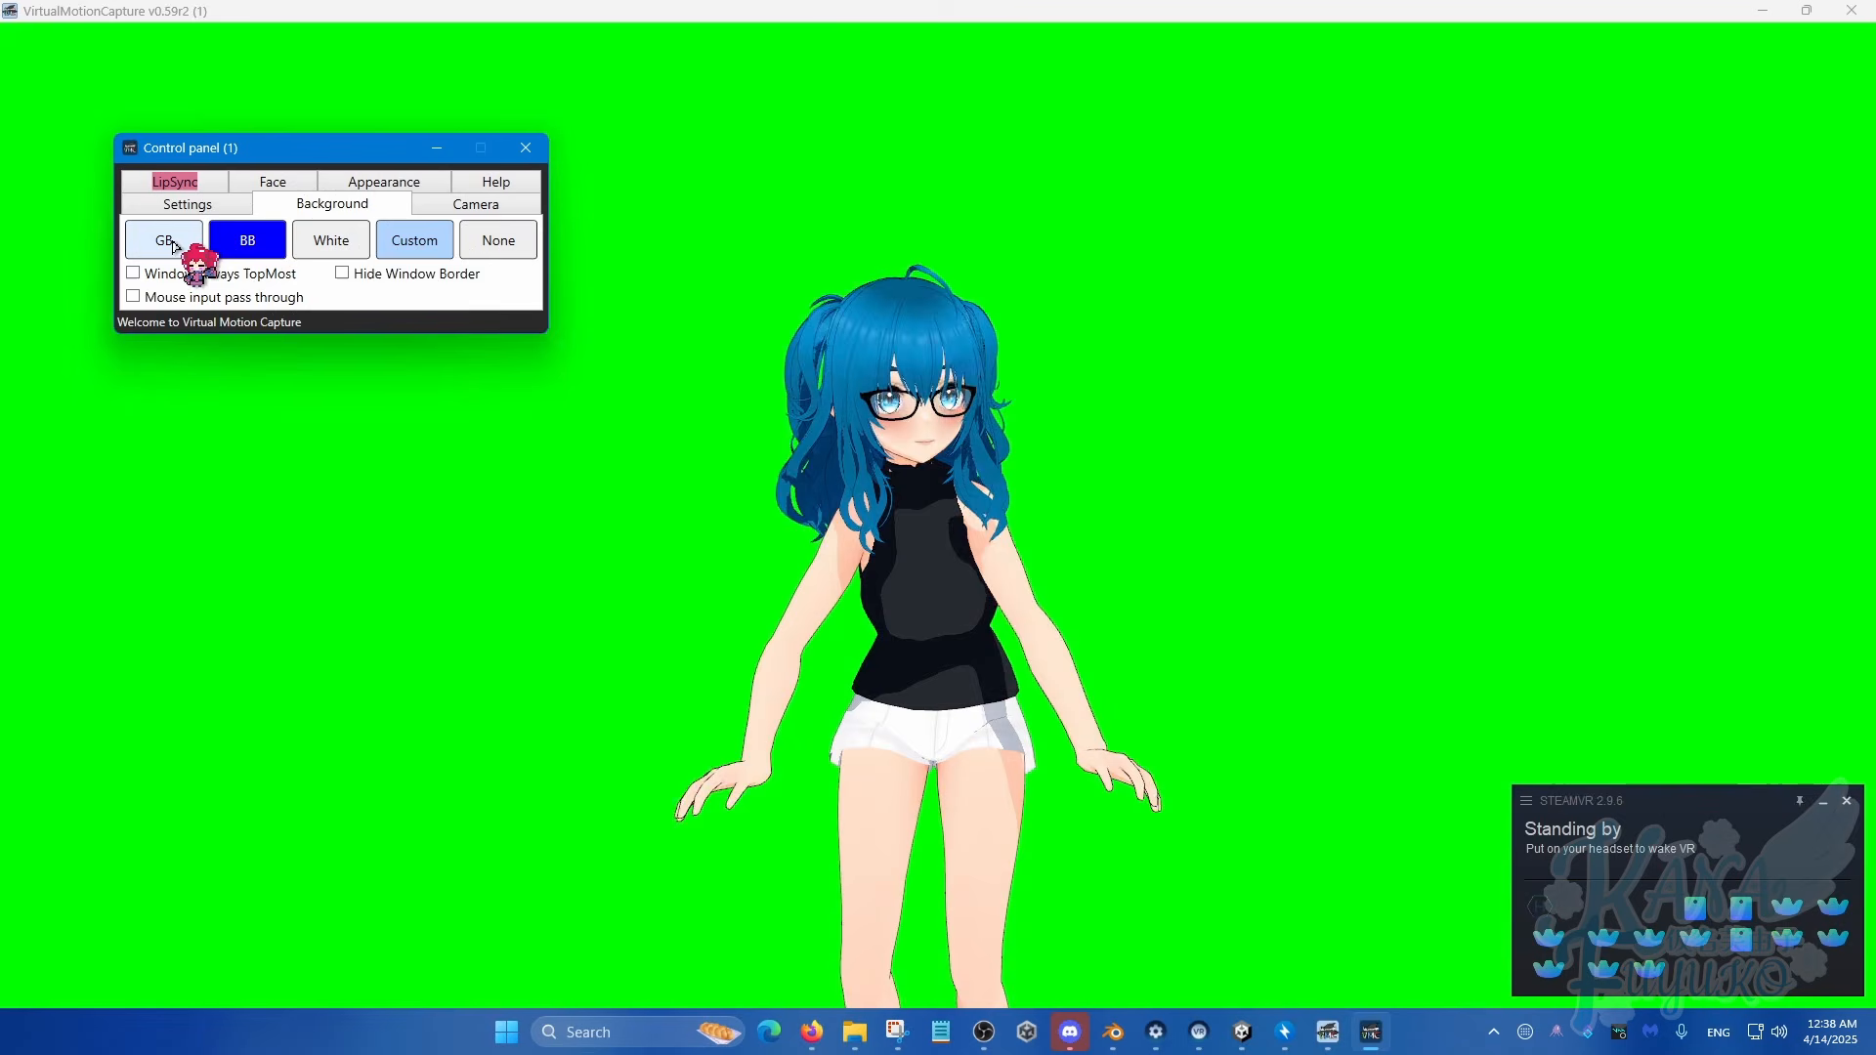
{"action": "left_click", "coordinate": [250, 244]}
{"action": "left_click", "coordinate": [395, 253]}
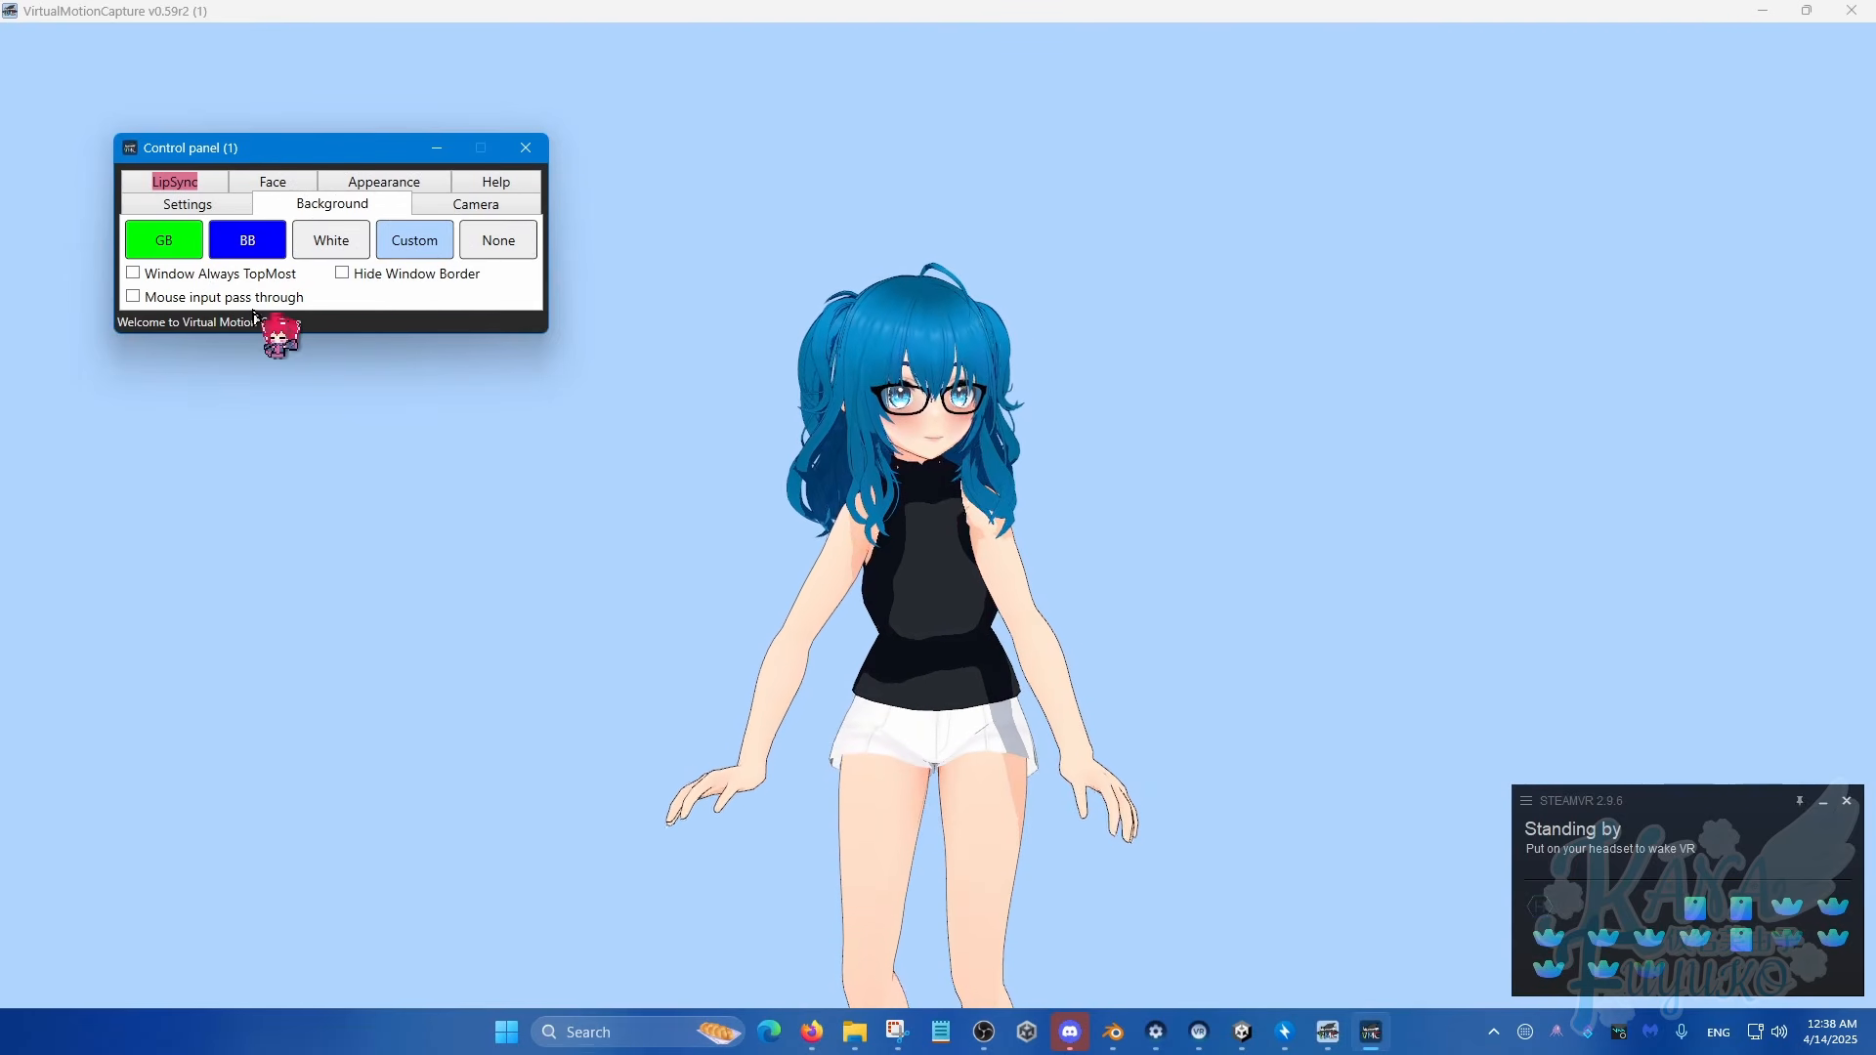
Step: Switch the camera to Free mode and frame the model's whole body in the right half of the view
{"action": "left_click", "coordinate": [465, 207]}
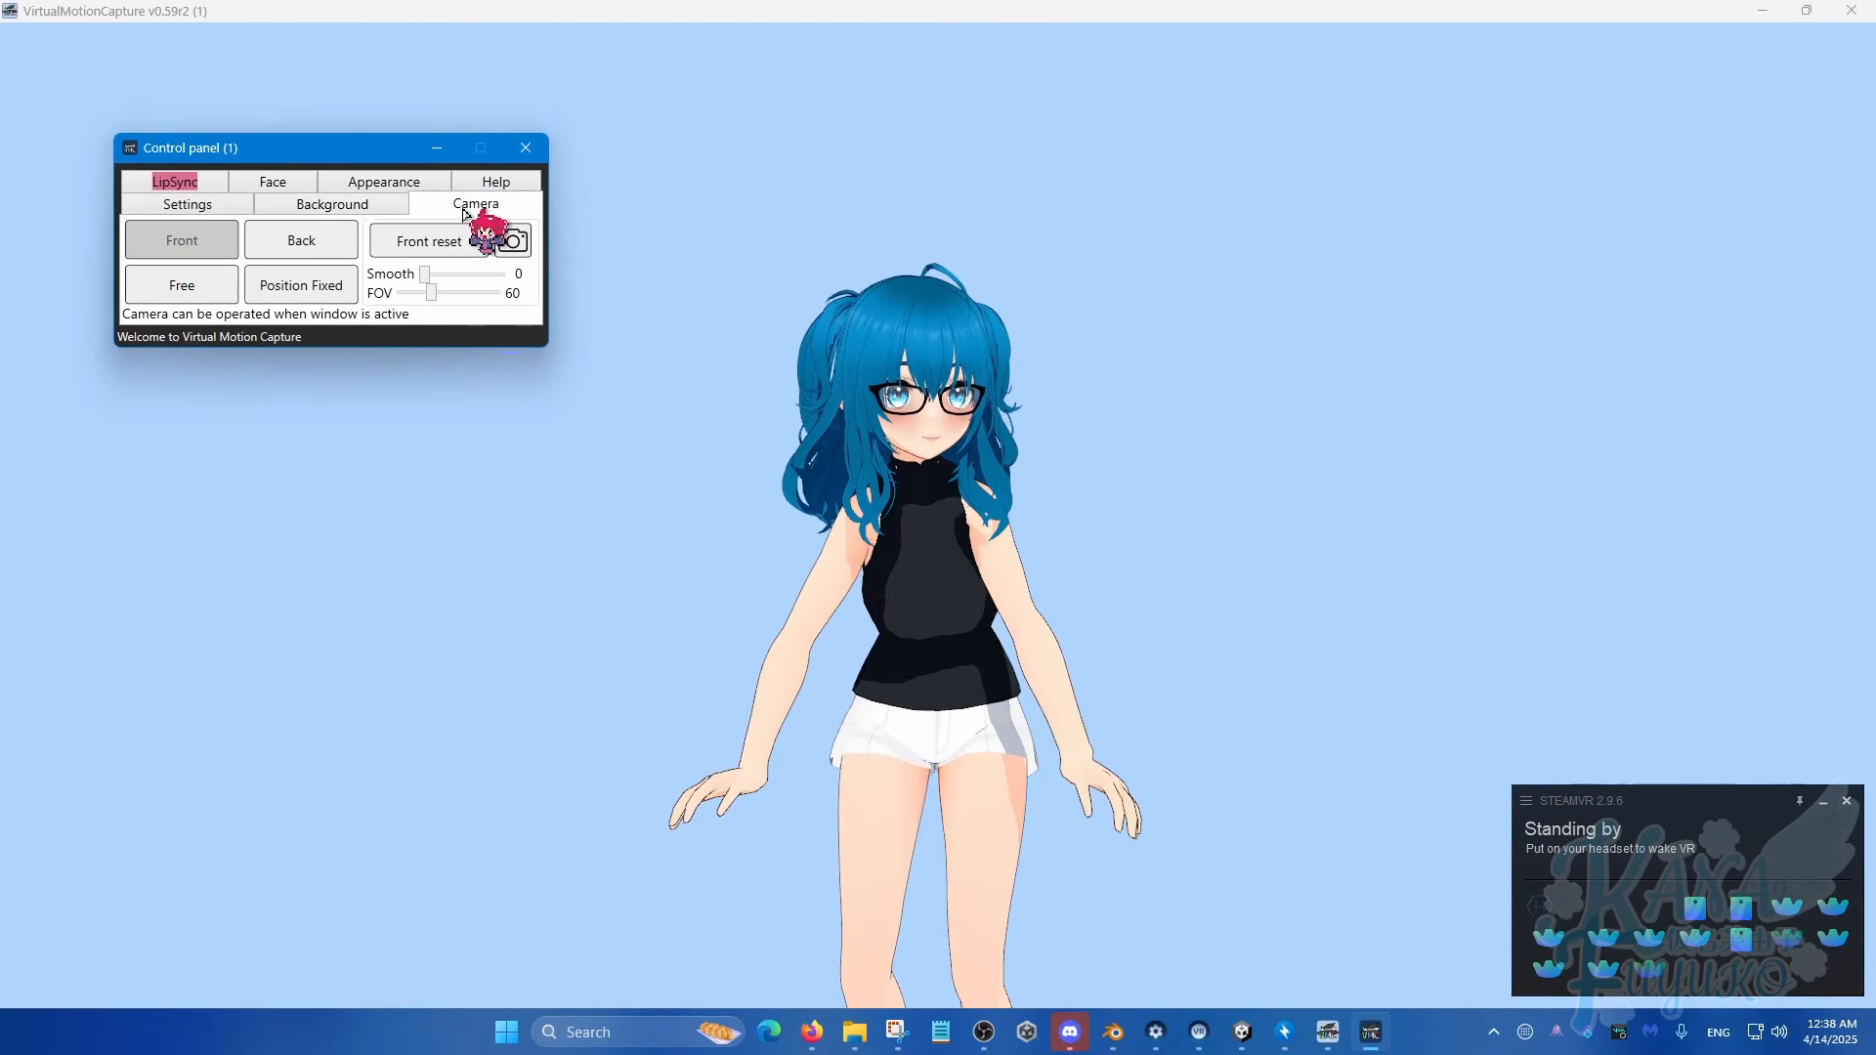
{"action": "left_click", "coordinate": [217, 280]}
{"action": "left_click", "coordinate": [1202, 320]}
{"action": "right_click_drag", "start_coordinate": [1146, 530], "coordinate": [1064, 4]}
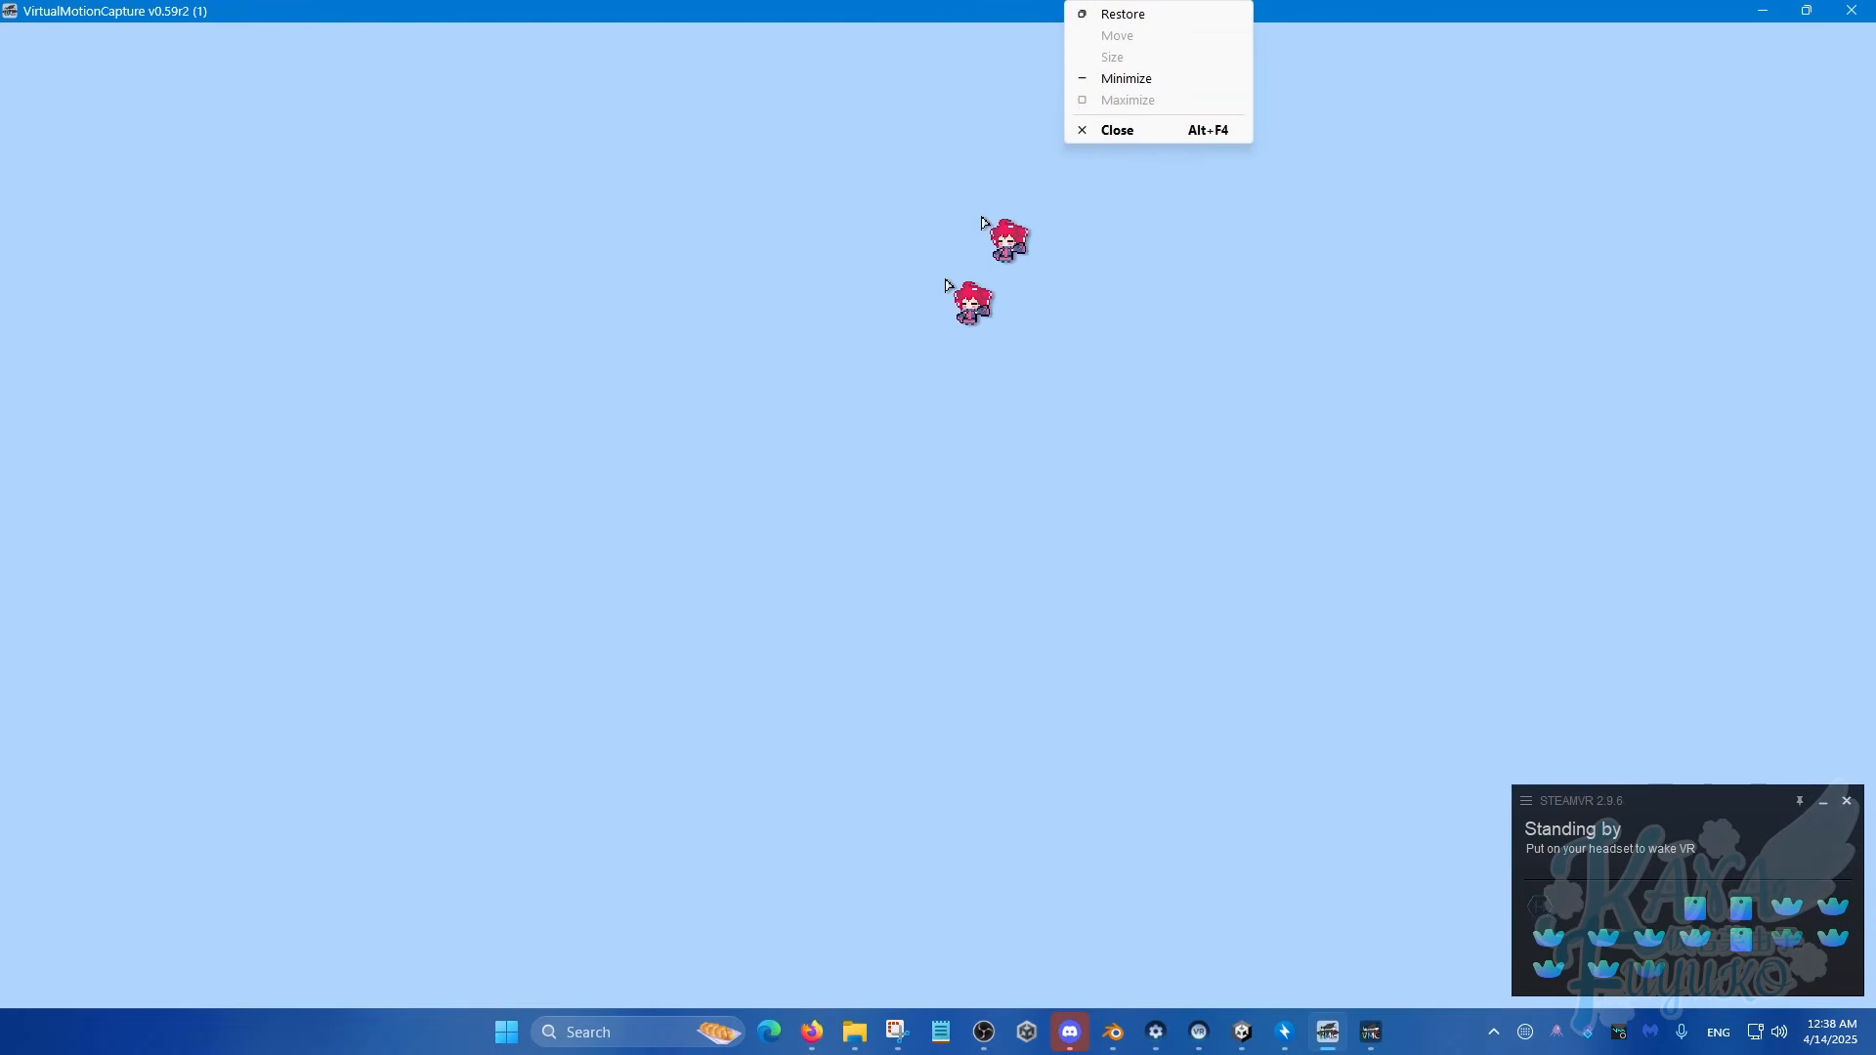
{"action": "right_click_drag", "start_coordinate": [801, 469], "coordinate": [1136, 460]}
{"action": "scroll", "coordinate": [1188, 440], "scroll_direction": "up", "scroll_amount": 3}
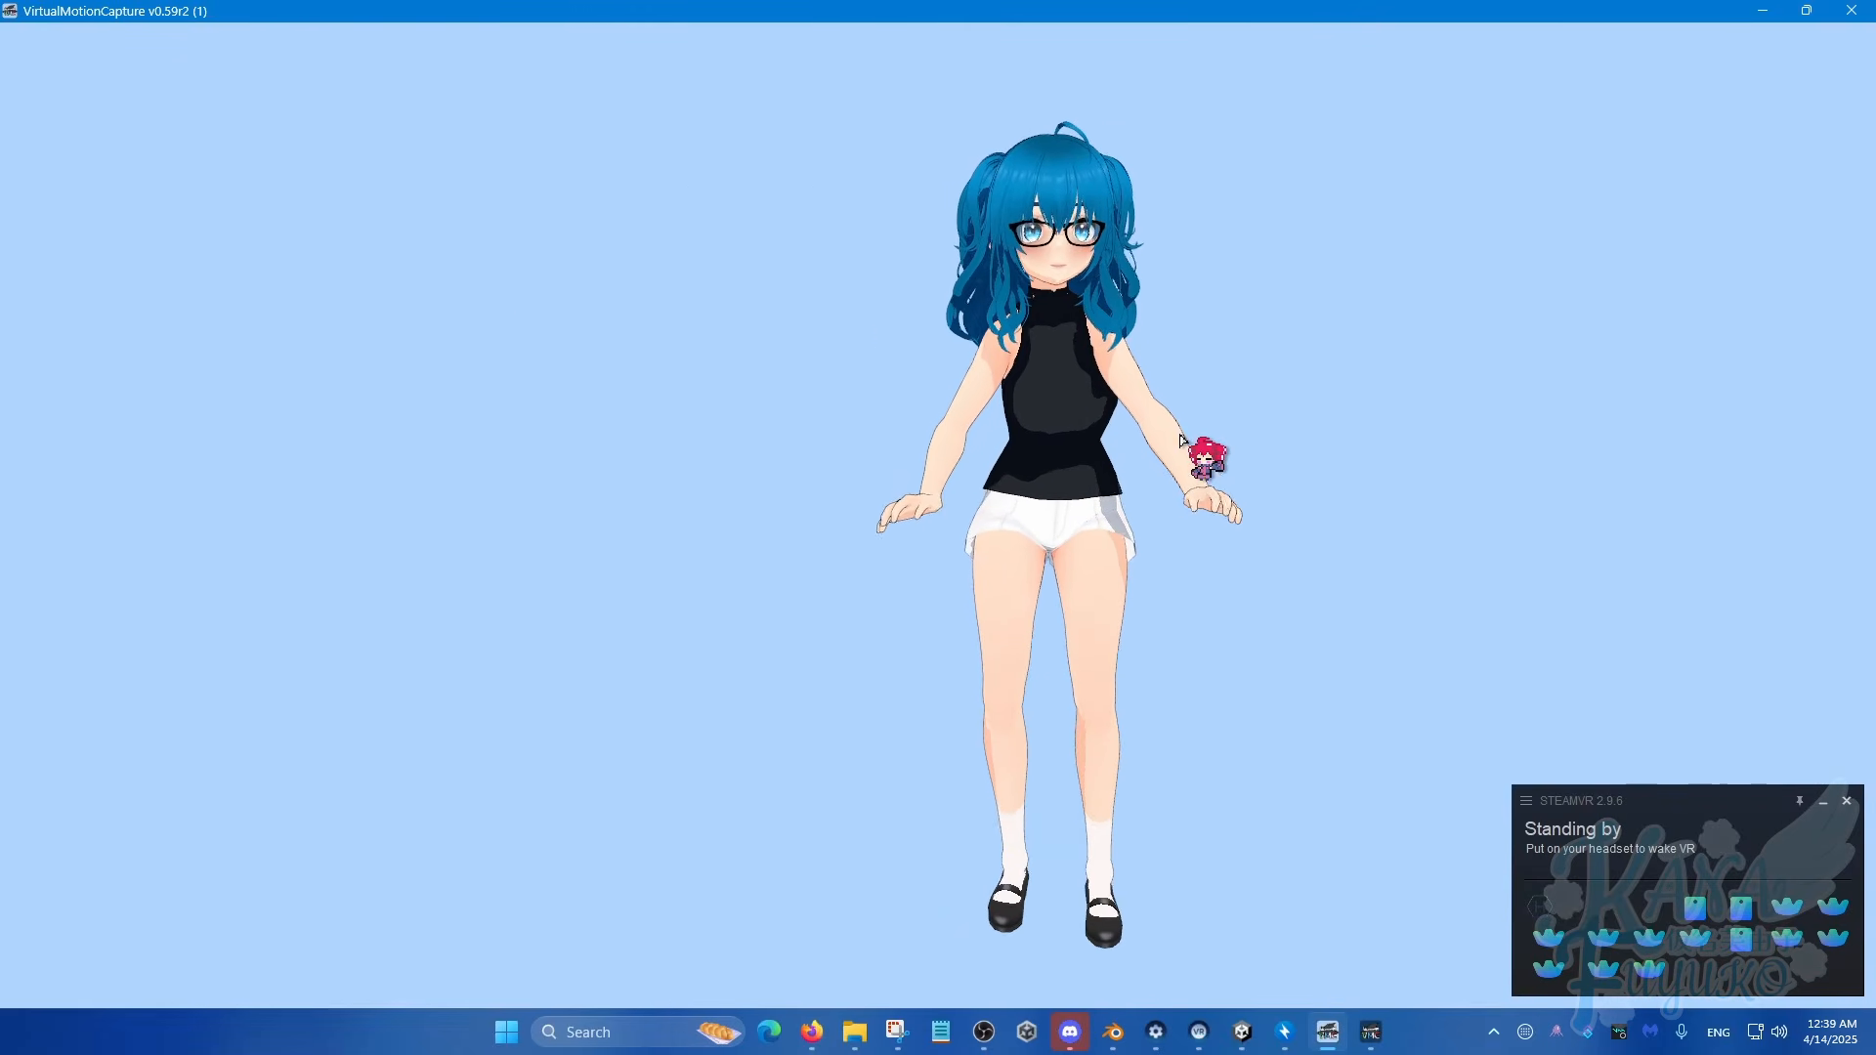
{"action": "right_click_drag", "start_coordinate": [1171, 430], "coordinate": [1099, 415]}
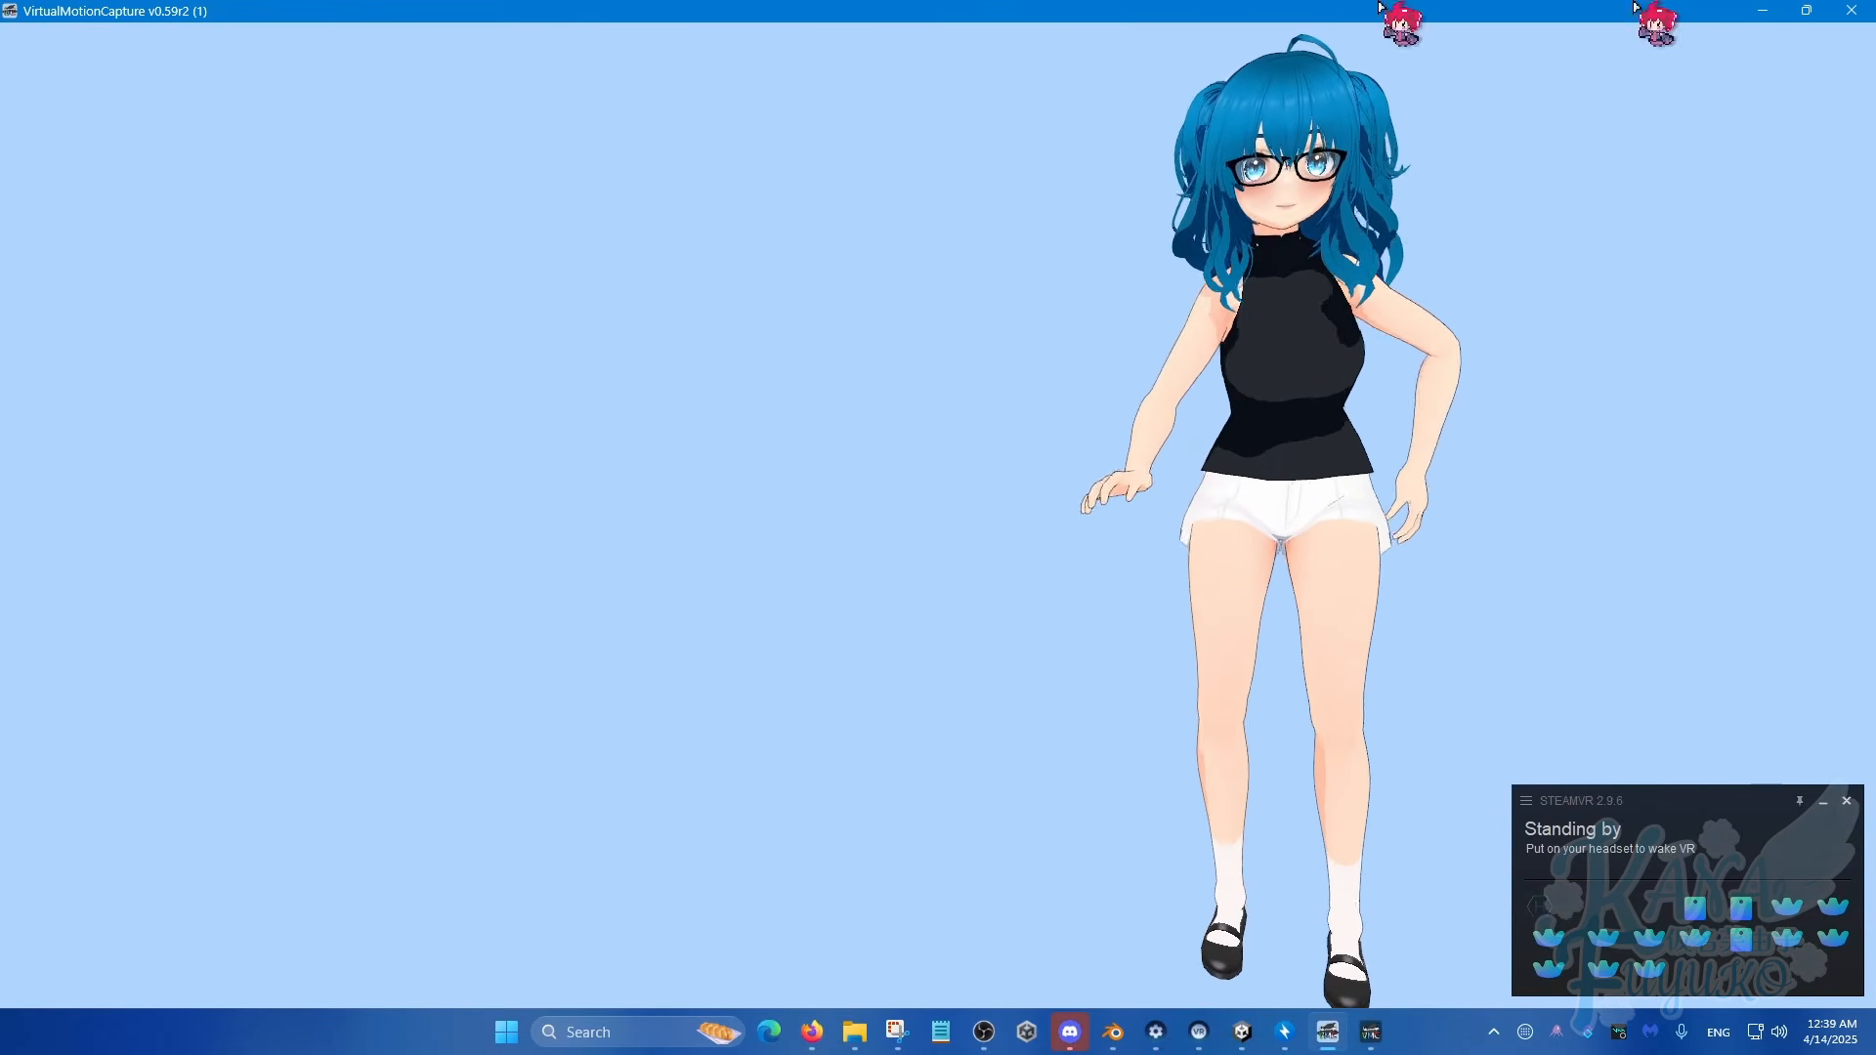
Step: Look through the Appearance, Face and LipSync options, choosing NEUTRAL as the default face
{"action": "left_click", "coordinate": [1370, 1032]}
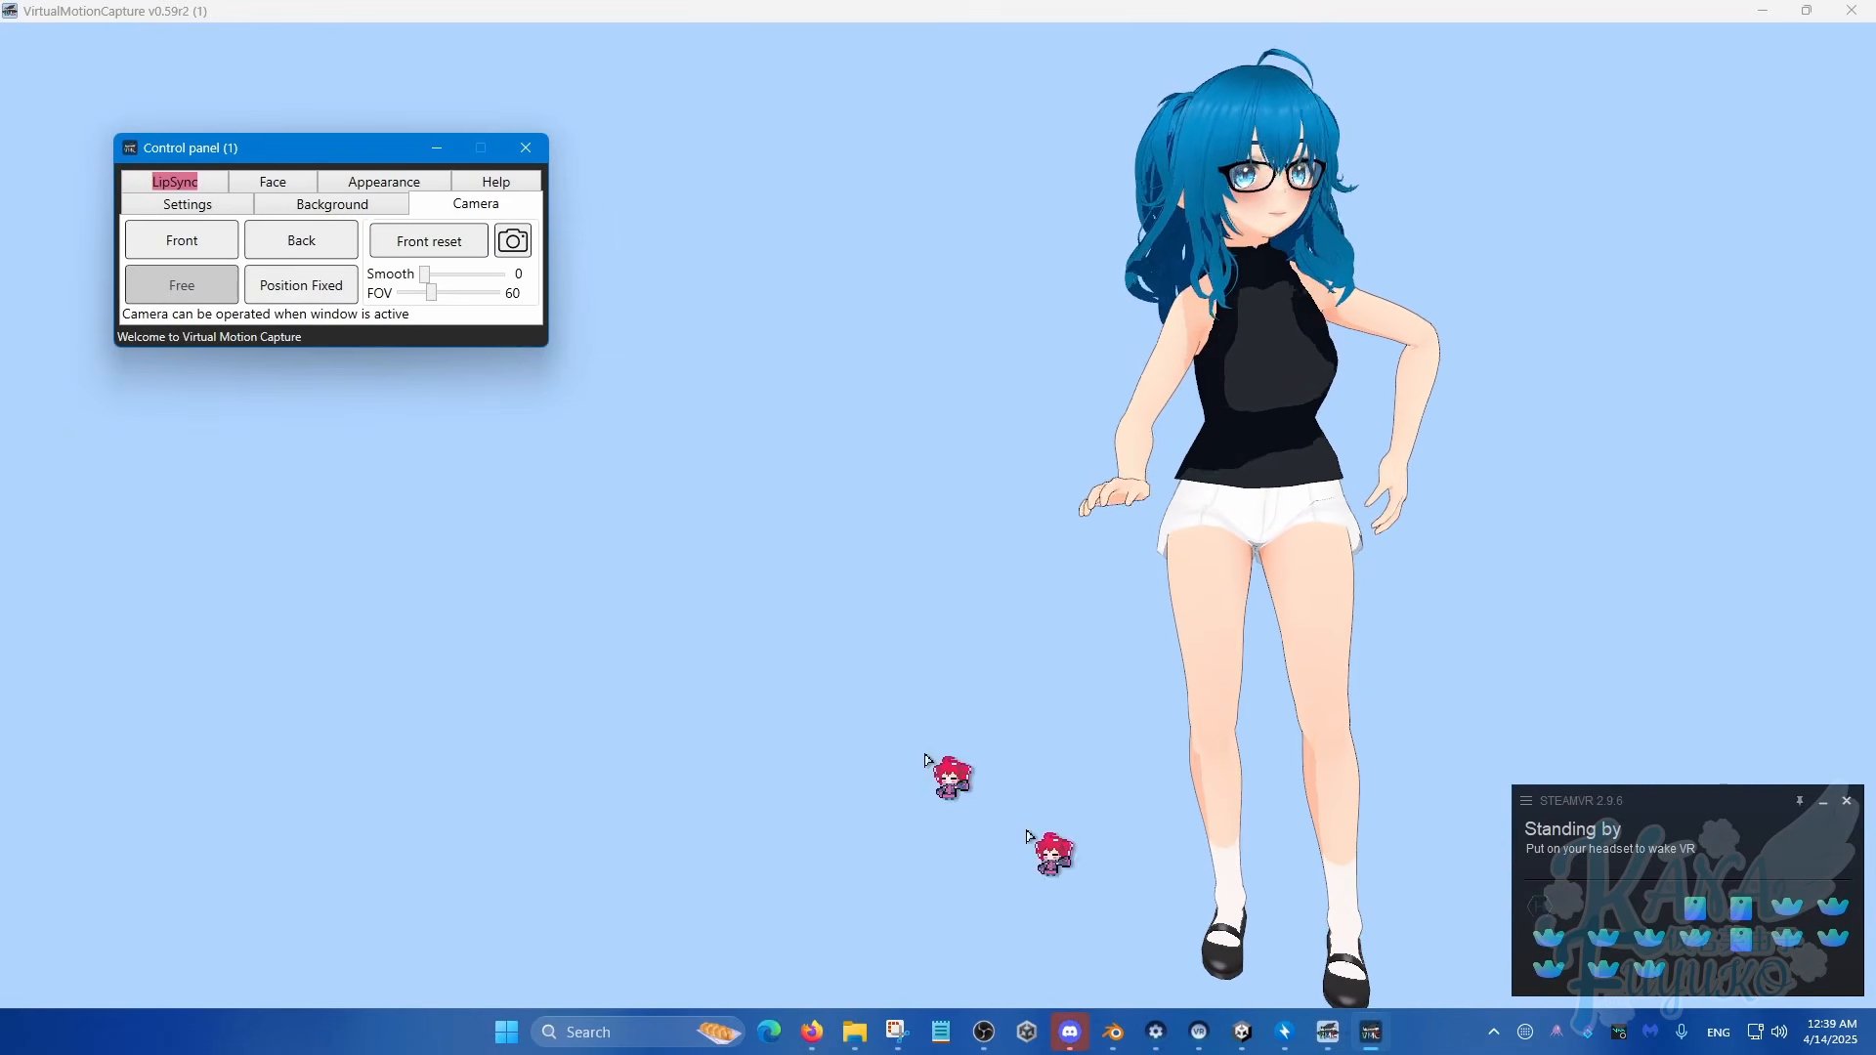
{"action": "left_click", "coordinate": [386, 184]}
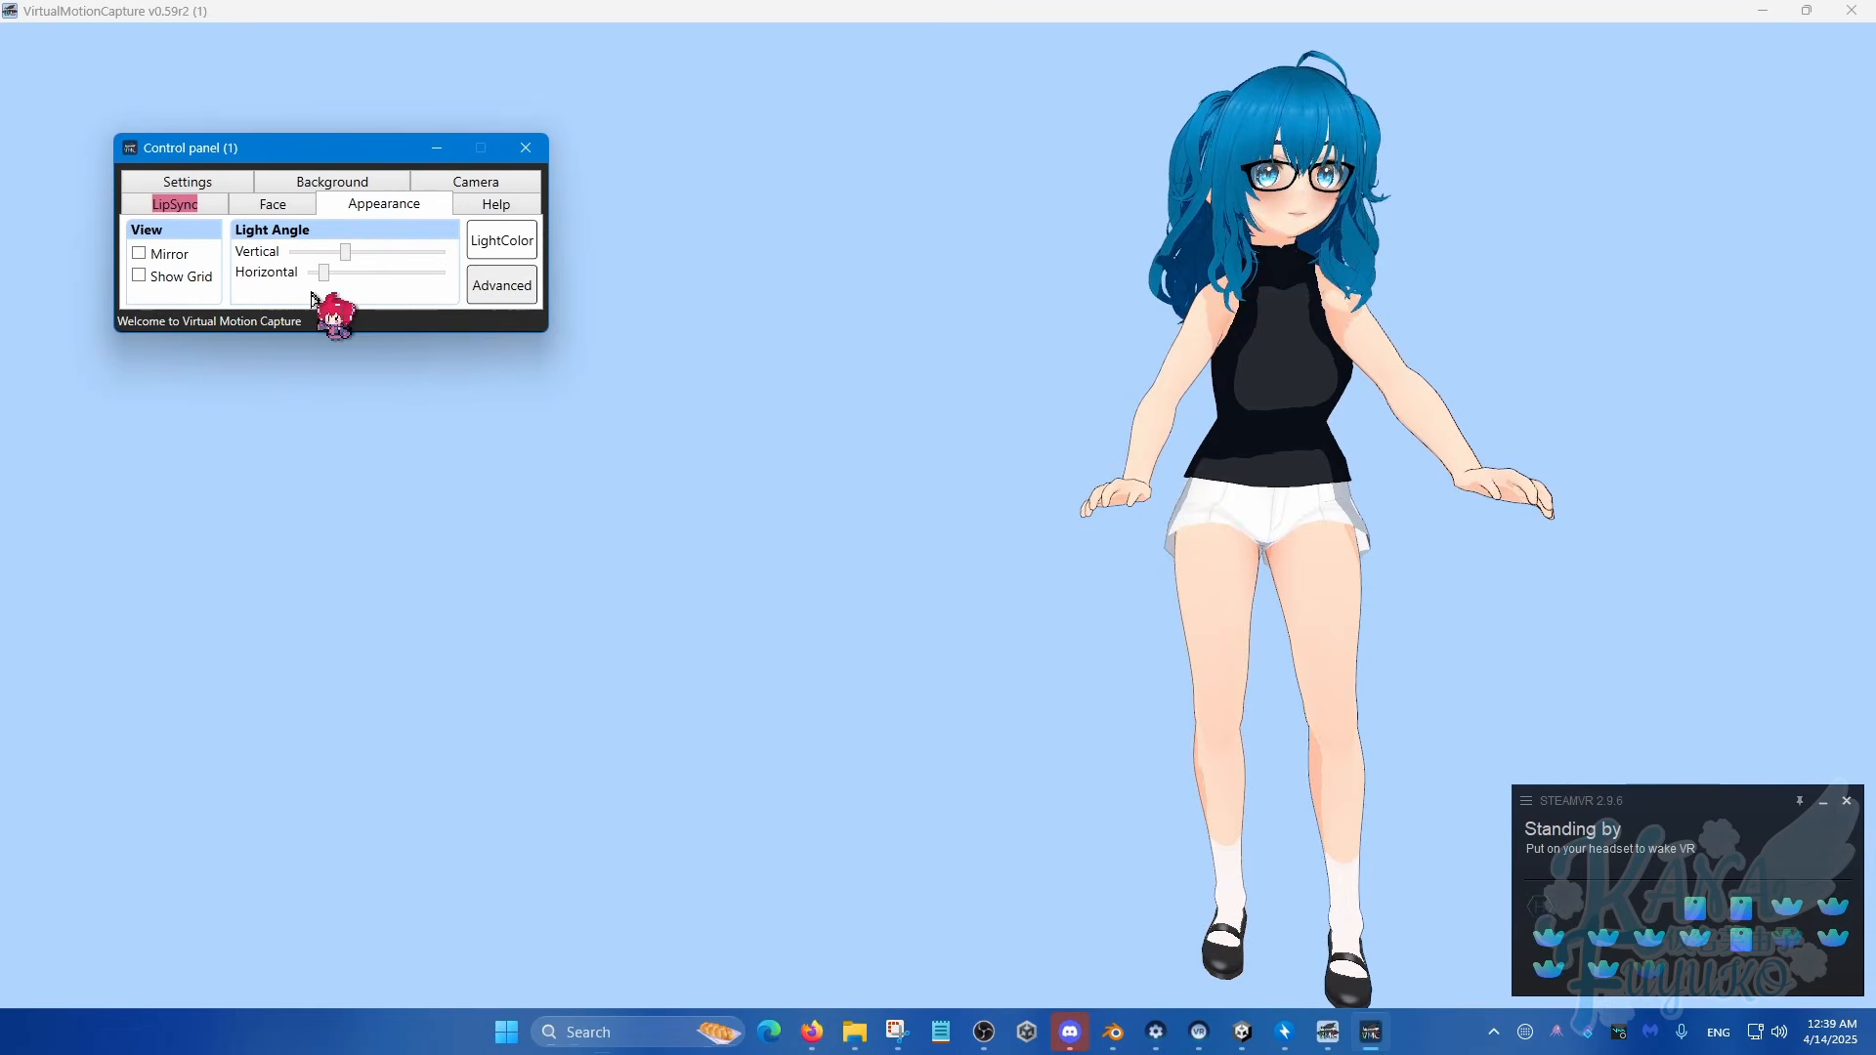
{"action": "left_click", "coordinate": [275, 203]}
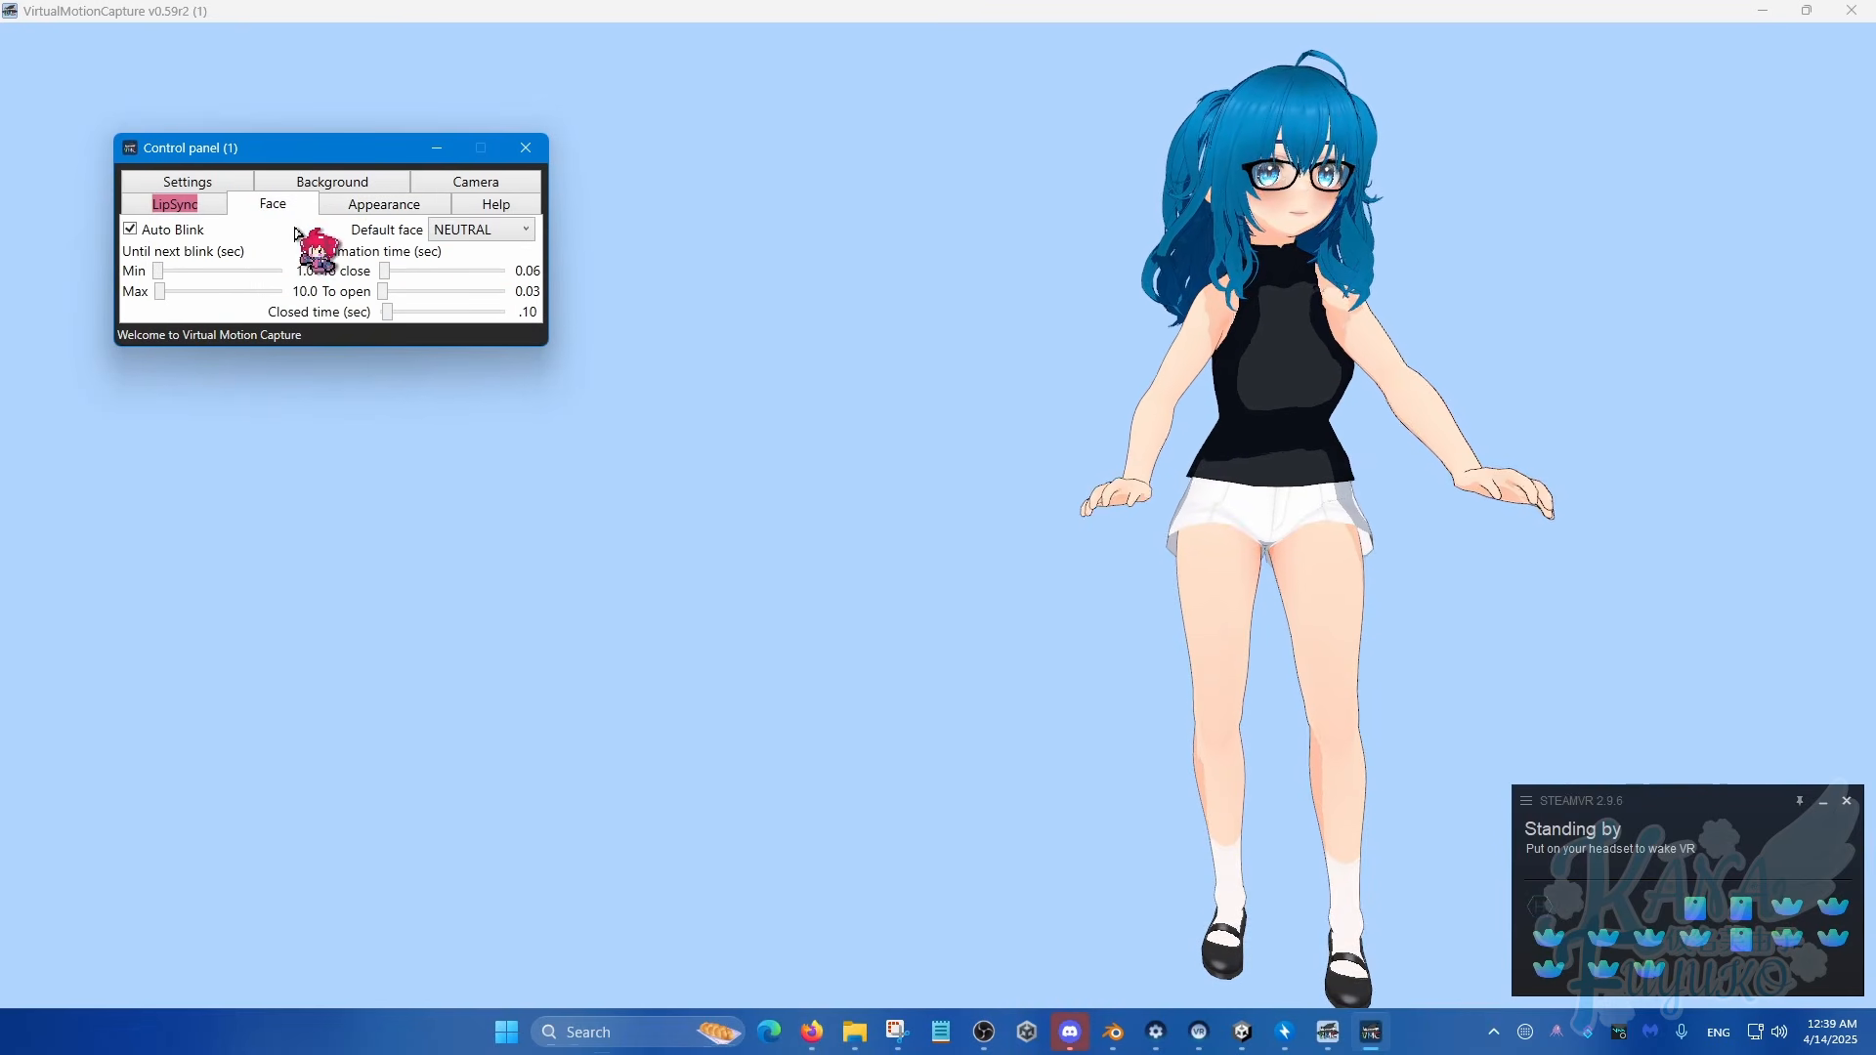
{"action": "left_click", "coordinate": [461, 230]}
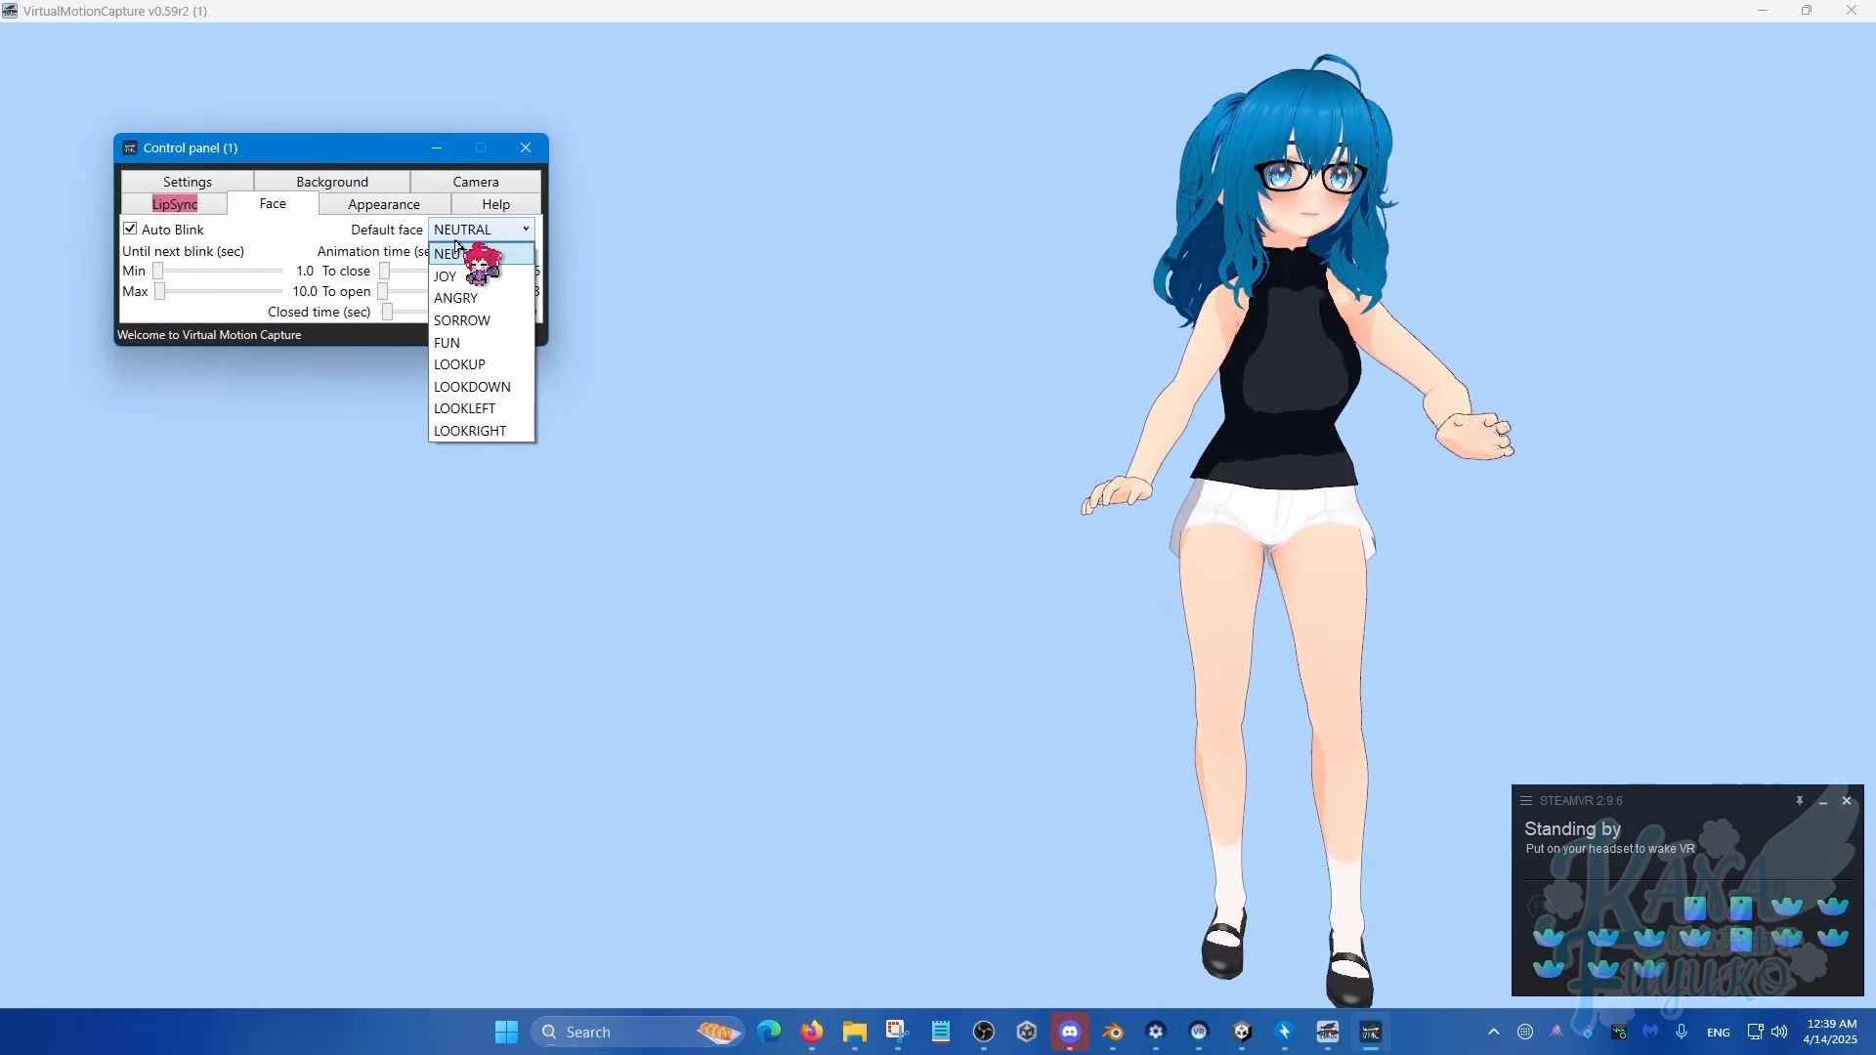
{"action": "left_click", "coordinate": [456, 250]}
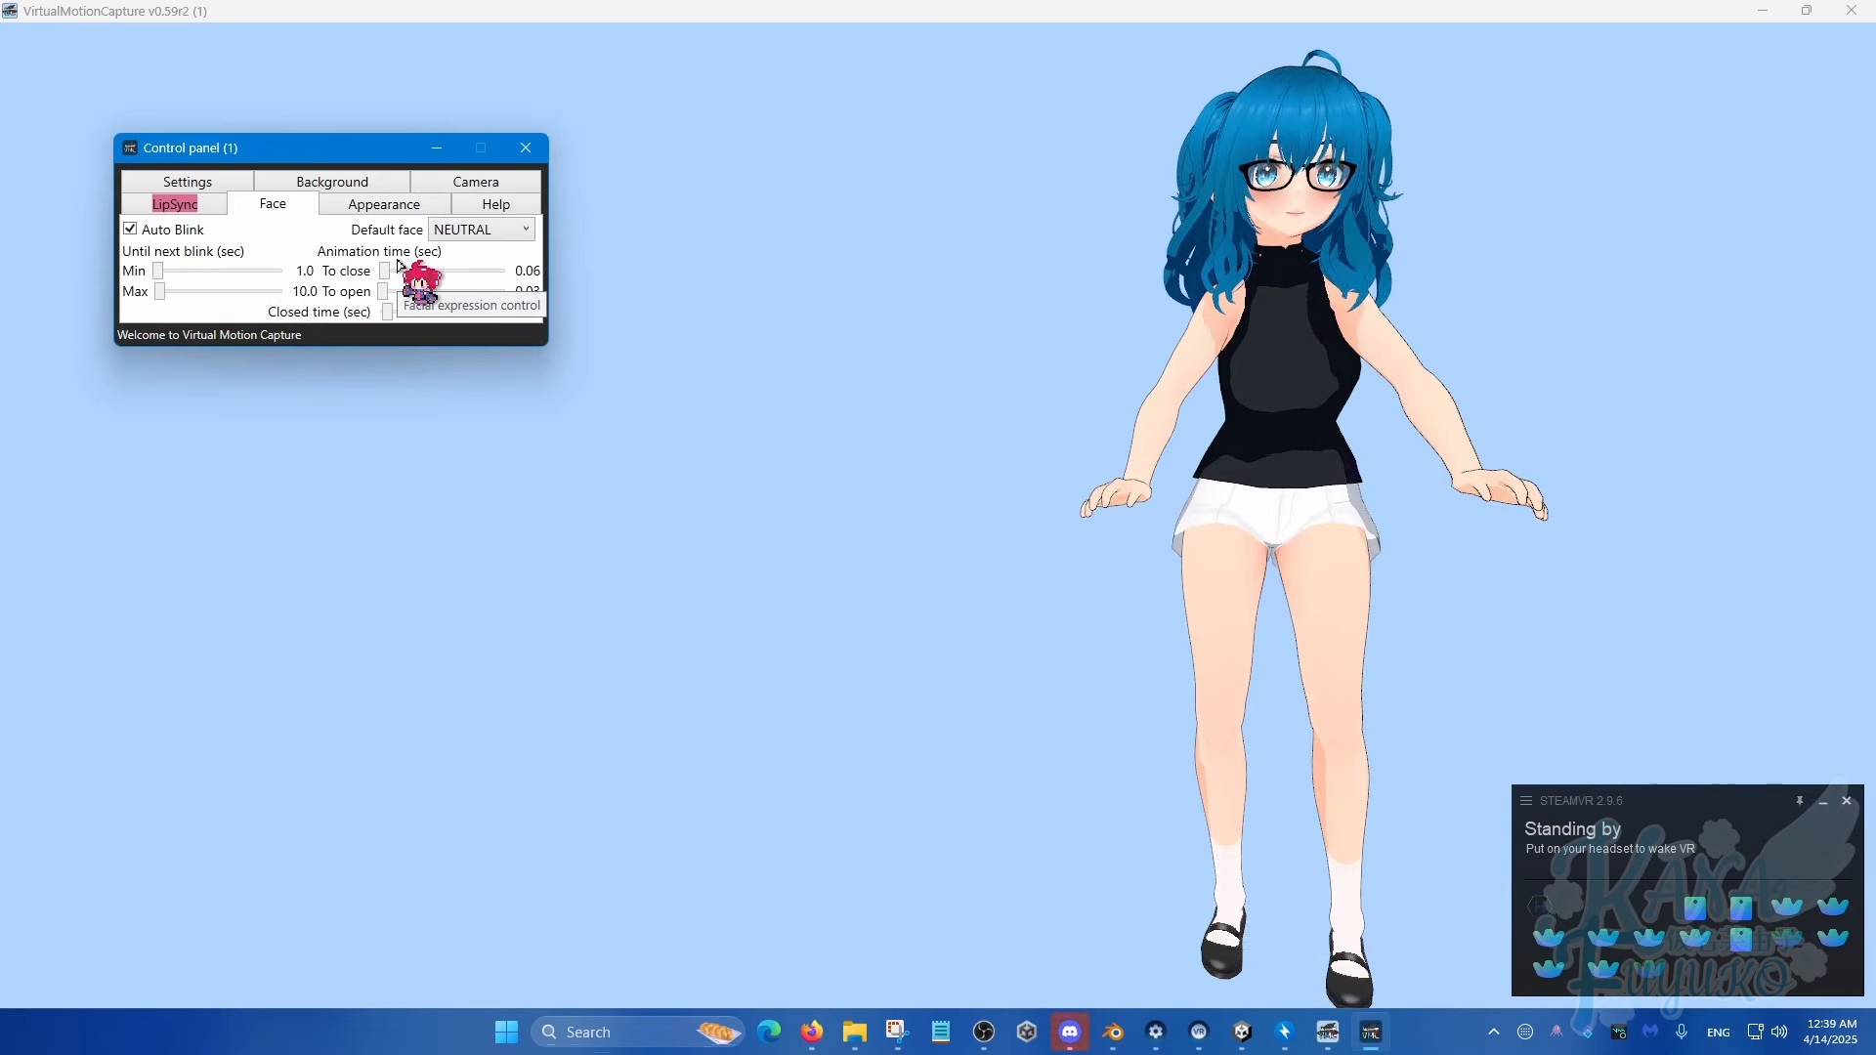
{"action": "left_click", "coordinate": [200, 205]}
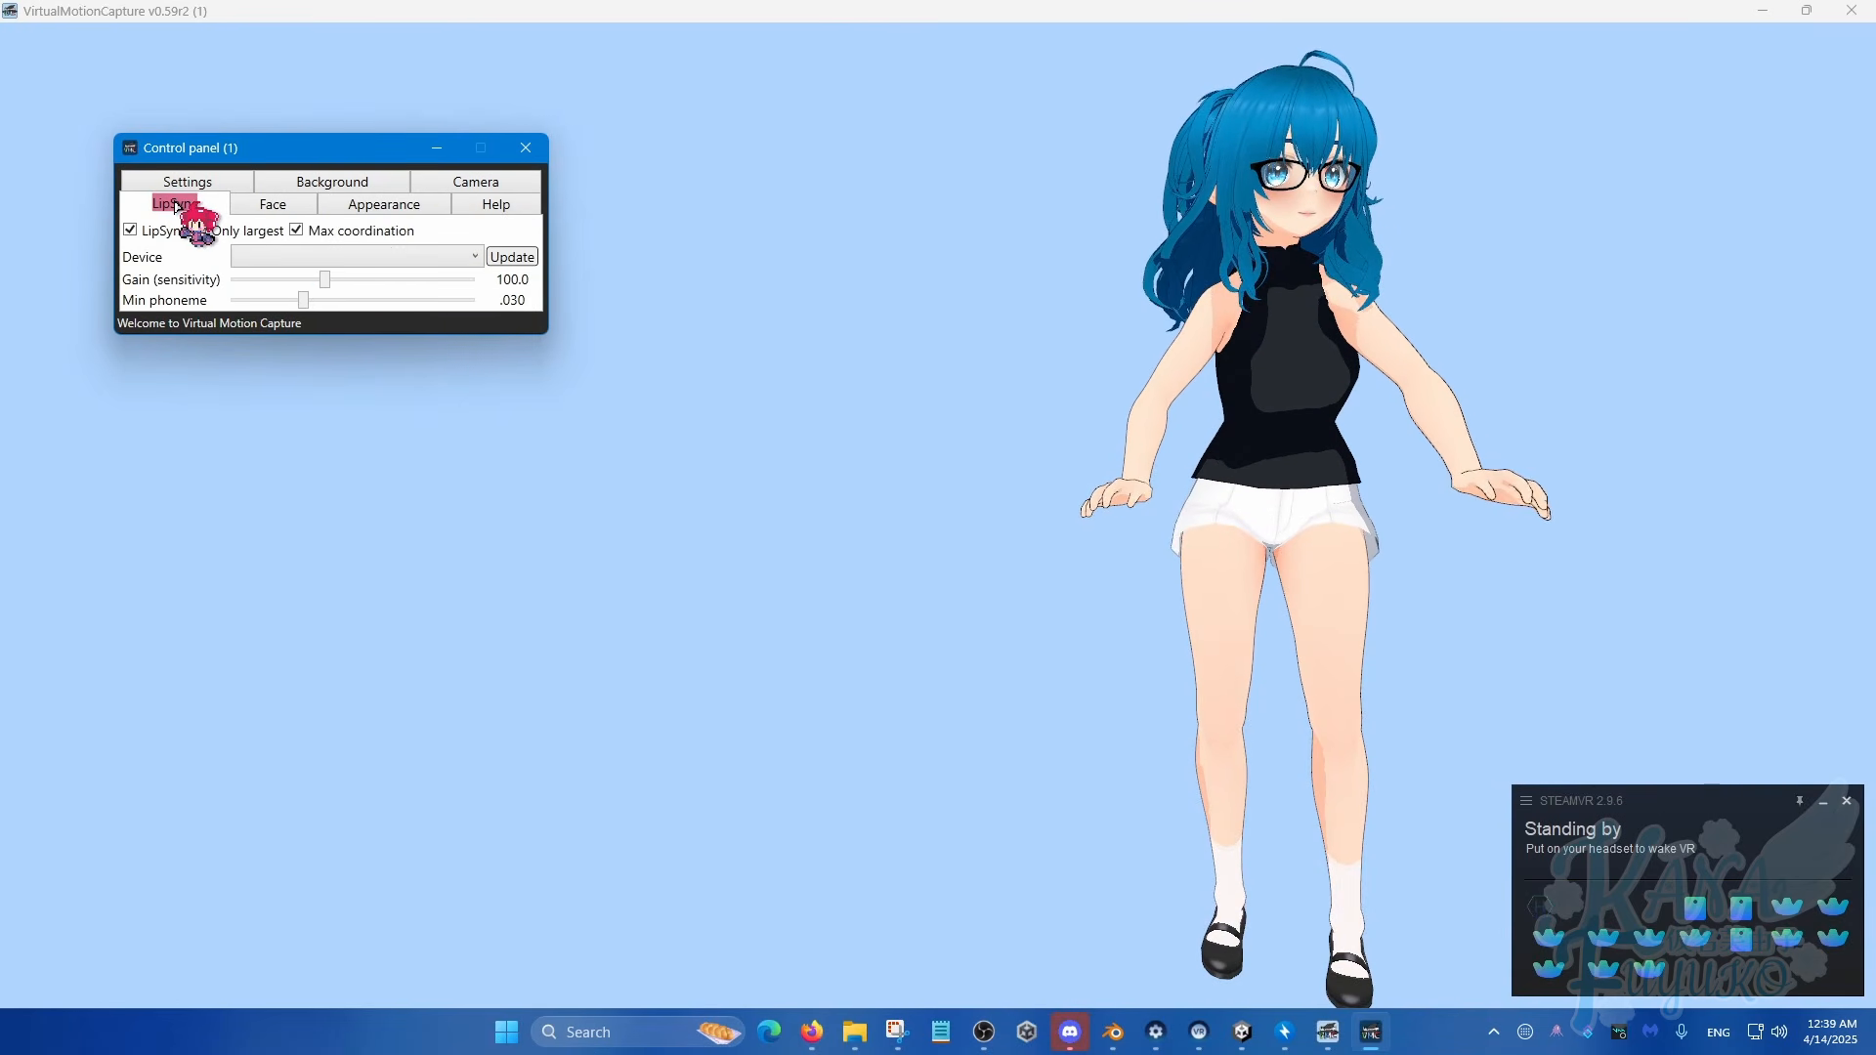
{"action": "left_click", "coordinate": [261, 207]}
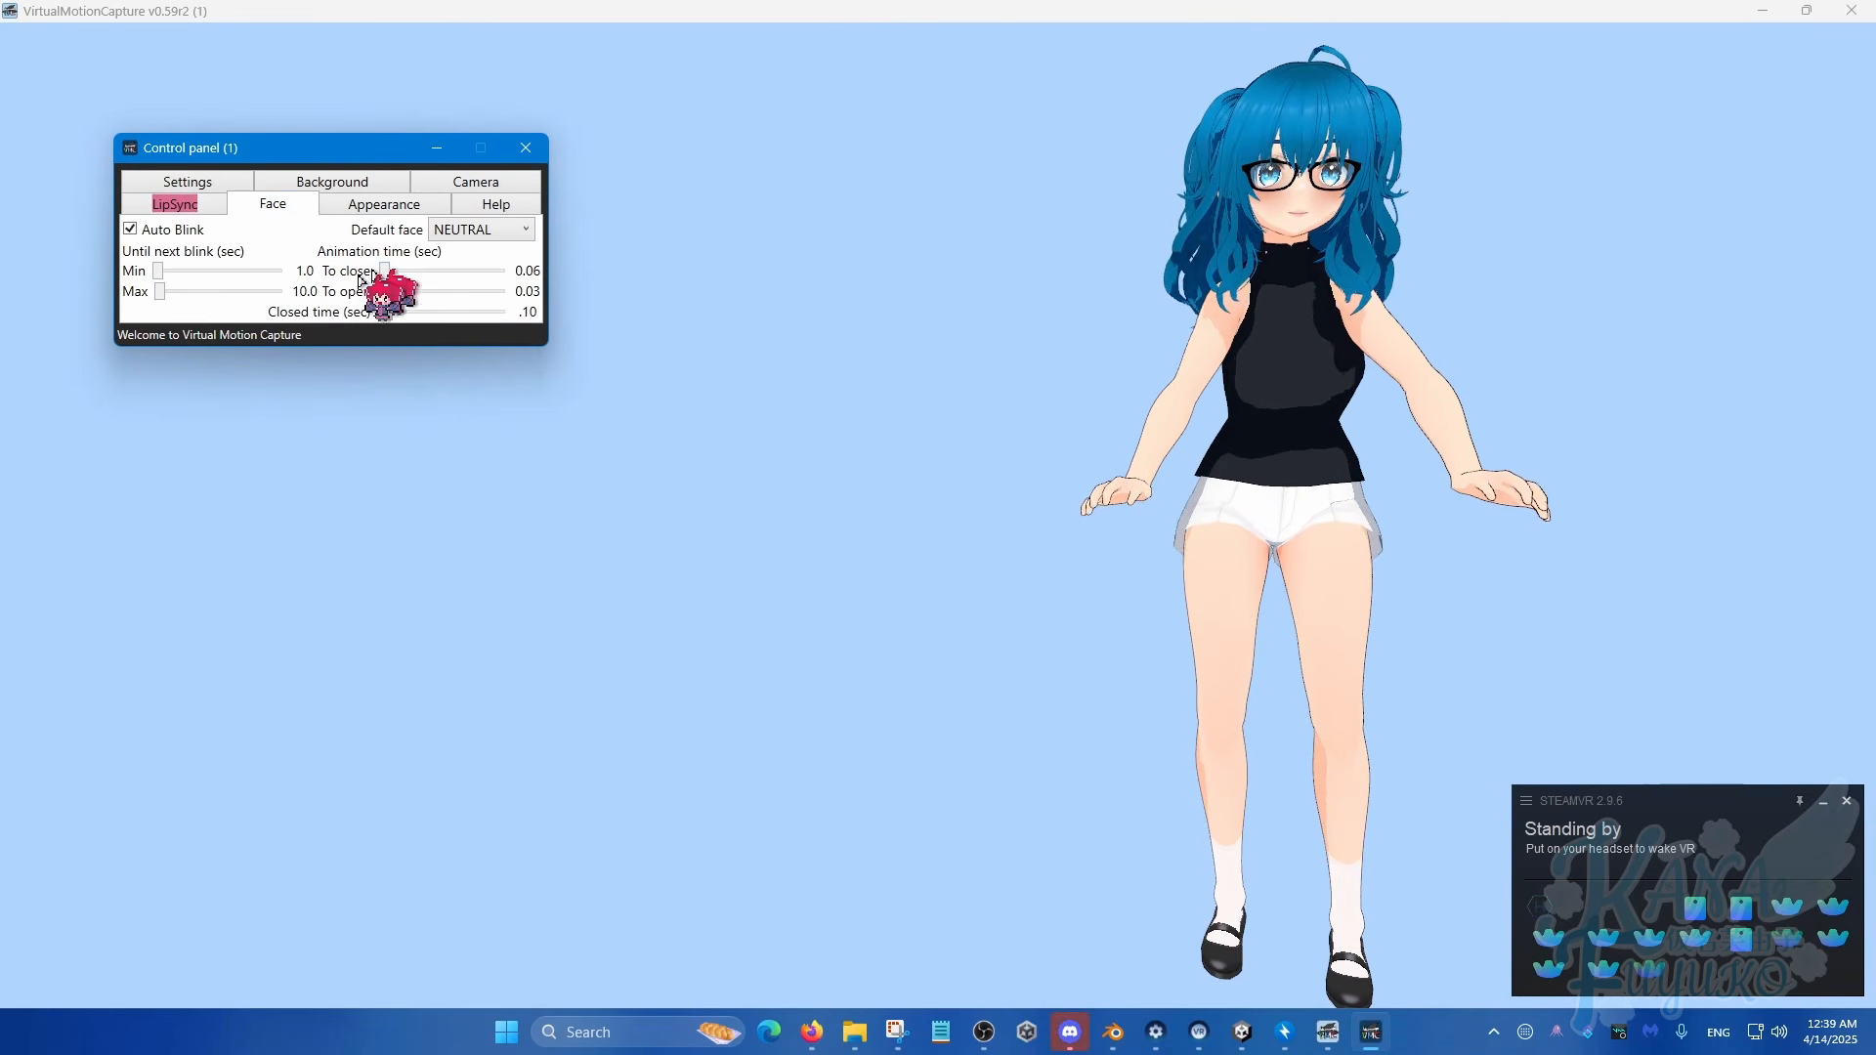
Step: Set the LipSync device to Microphone (Voicemod Virtual Audio Device (WDM)) and view the other available devices
{"action": "left_click", "coordinate": [217, 208]}
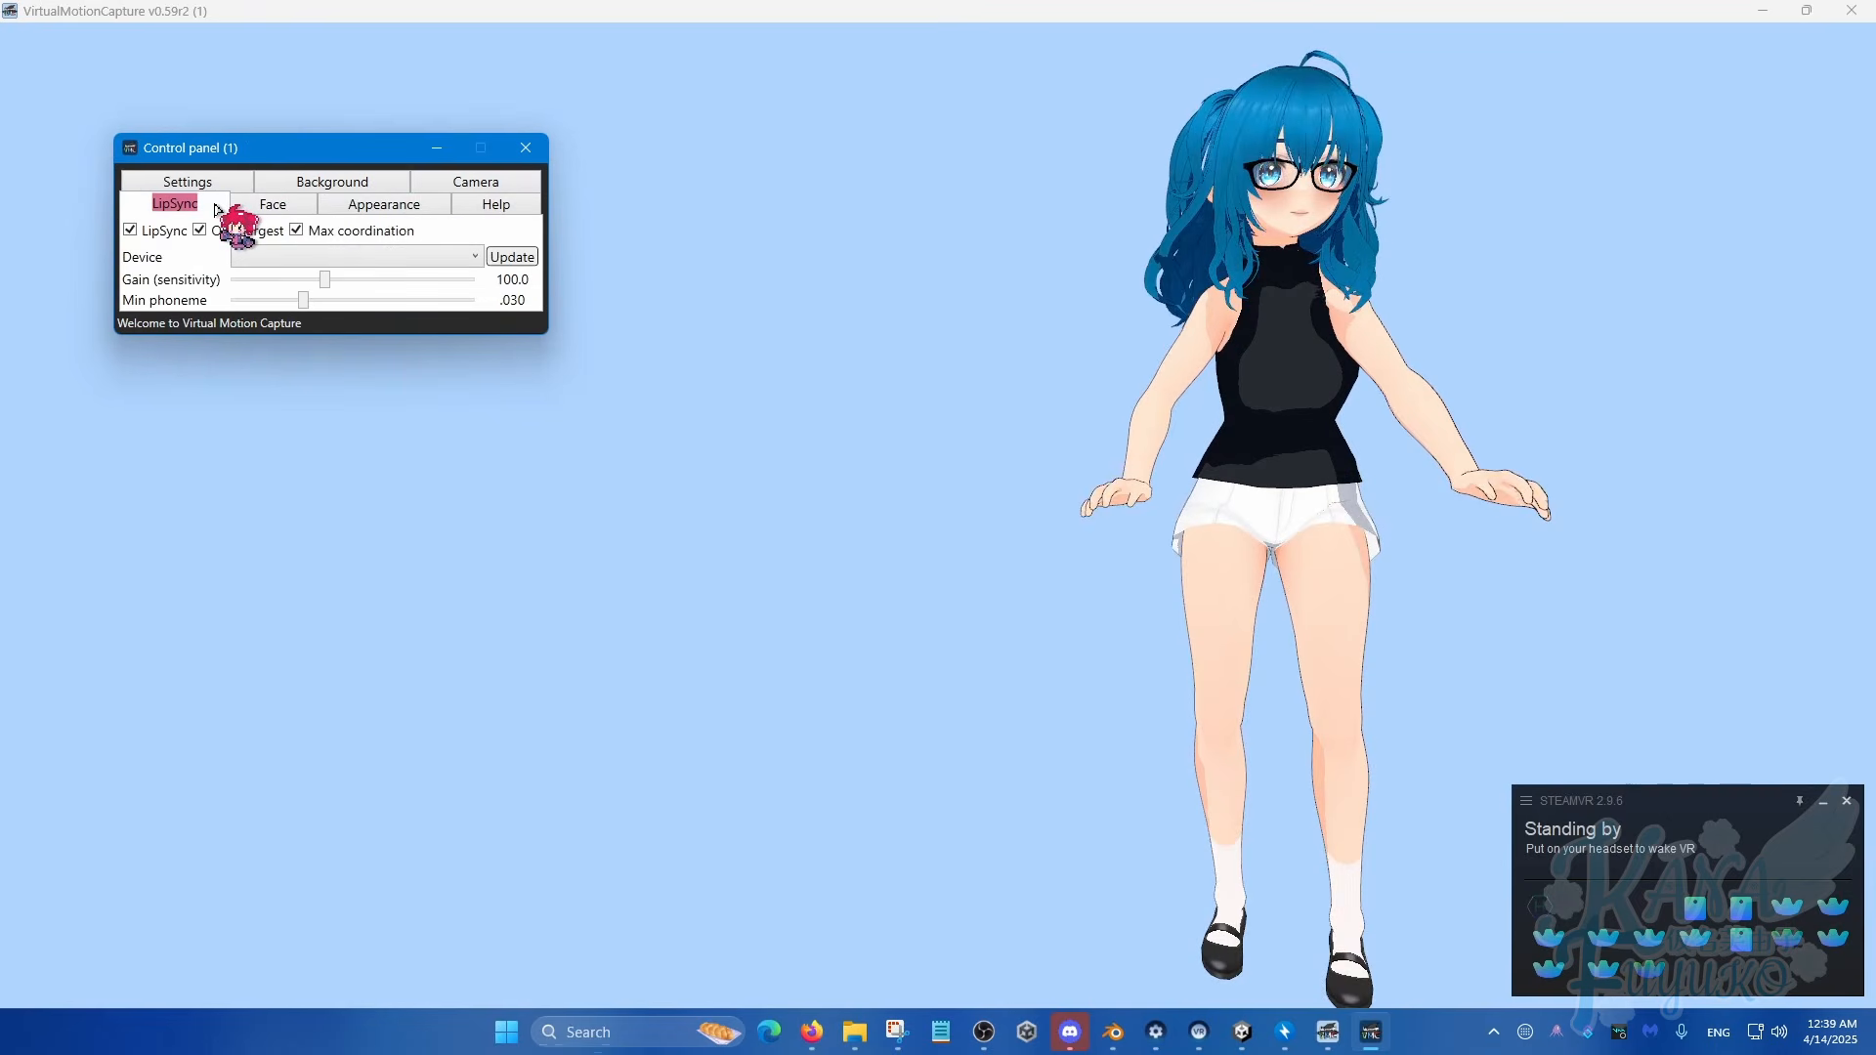
{"action": "left_click", "coordinate": [312, 257]}
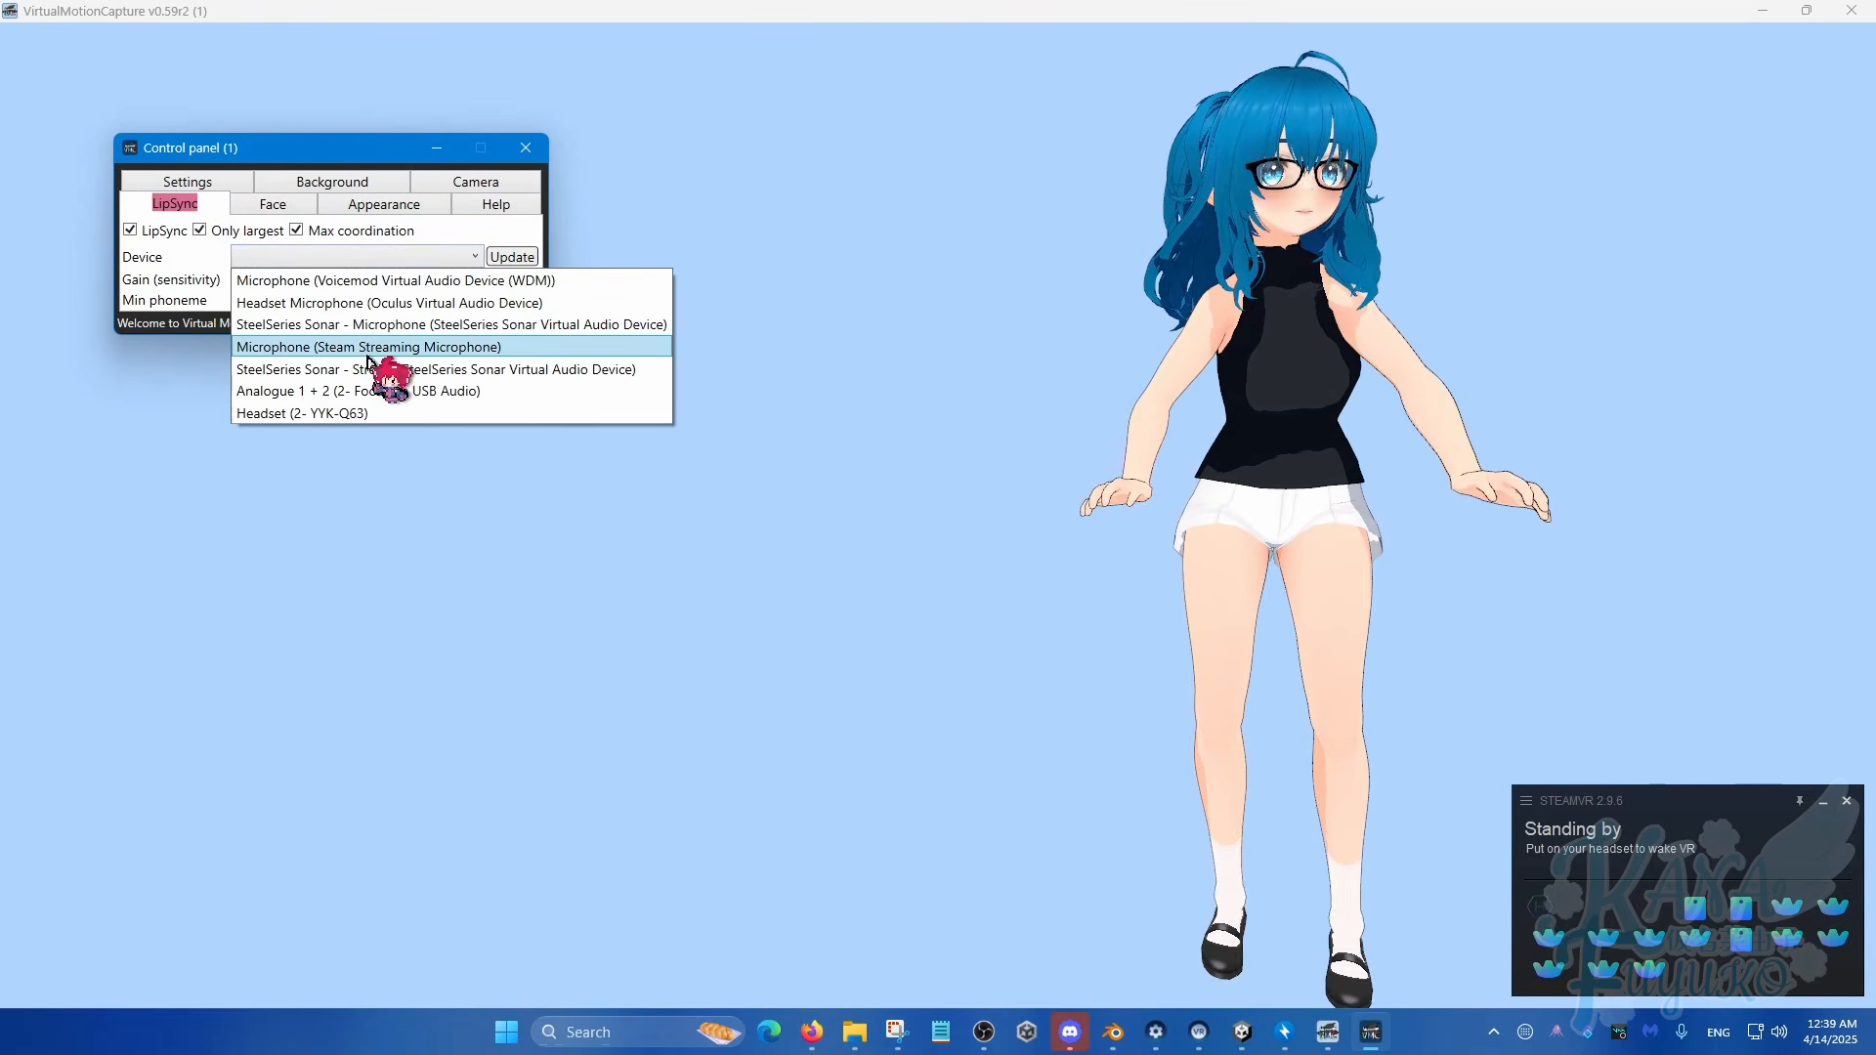
{"action": "left_click", "coordinate": [422, 281]}
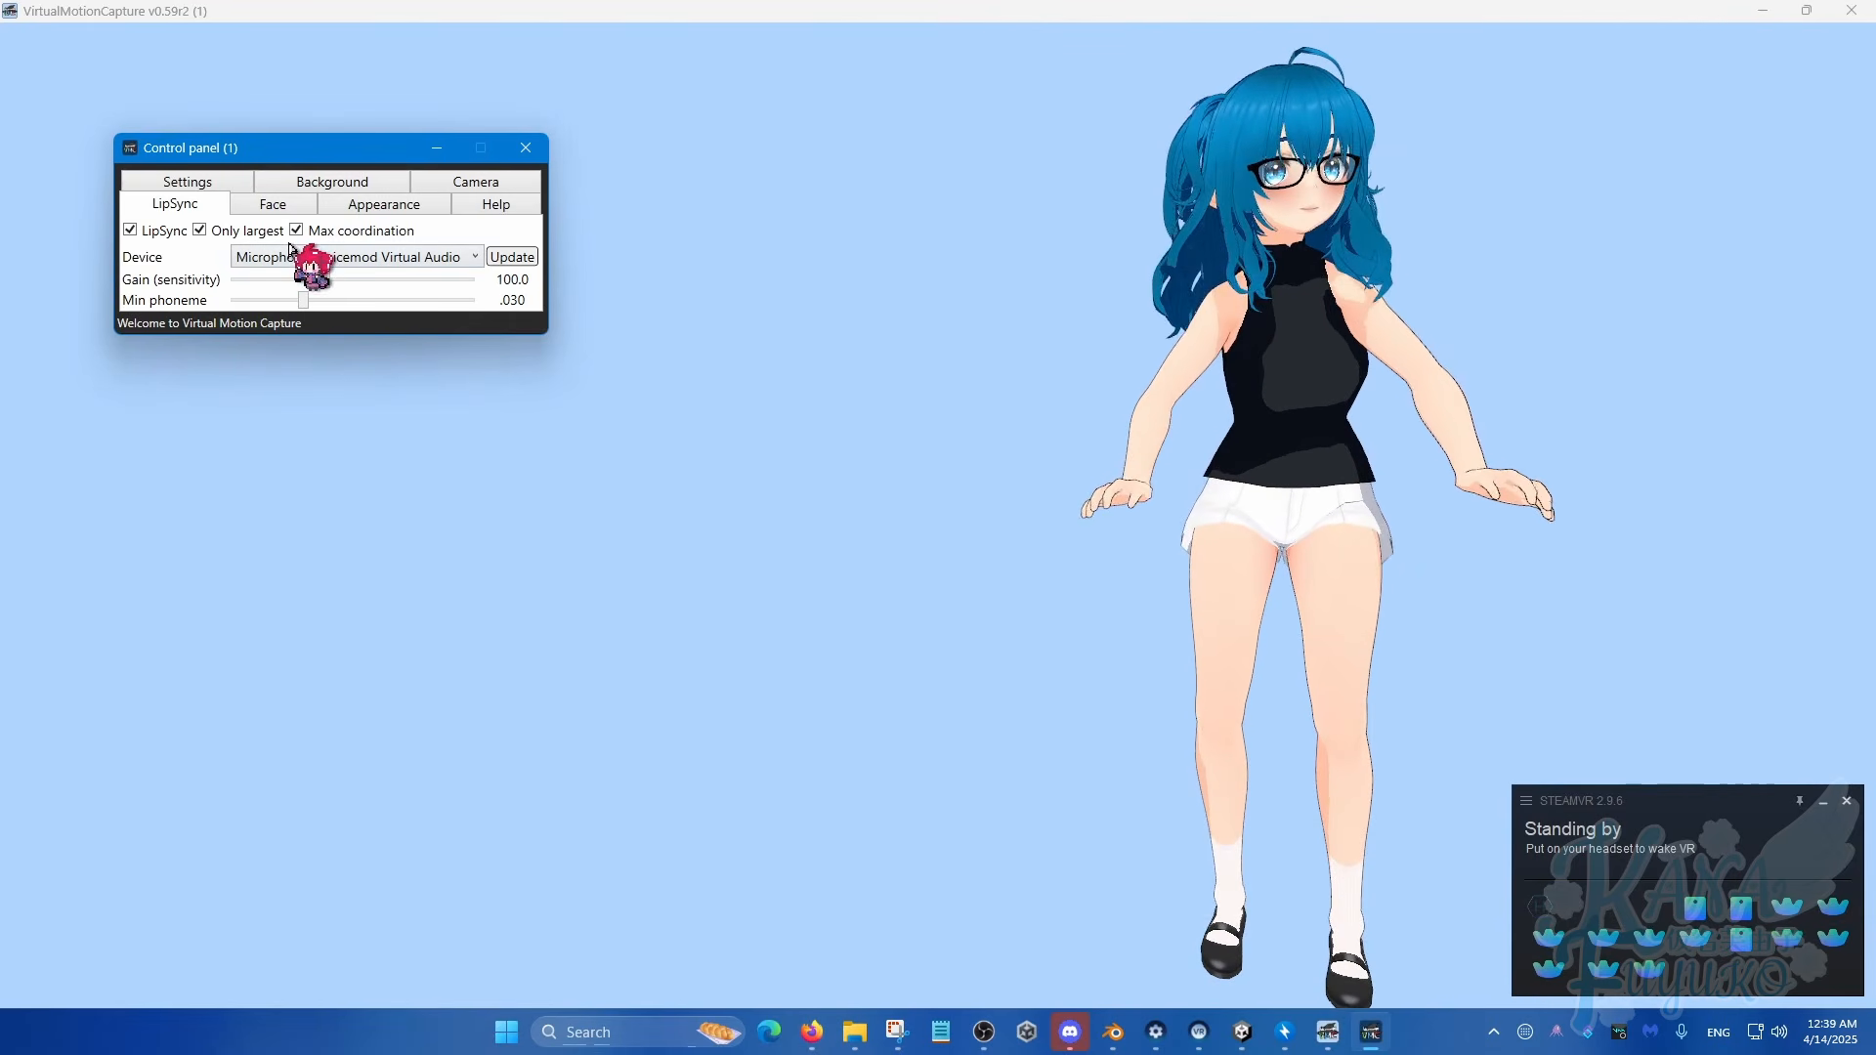
{"action": "left_click", "coordinate": [456, 258]}
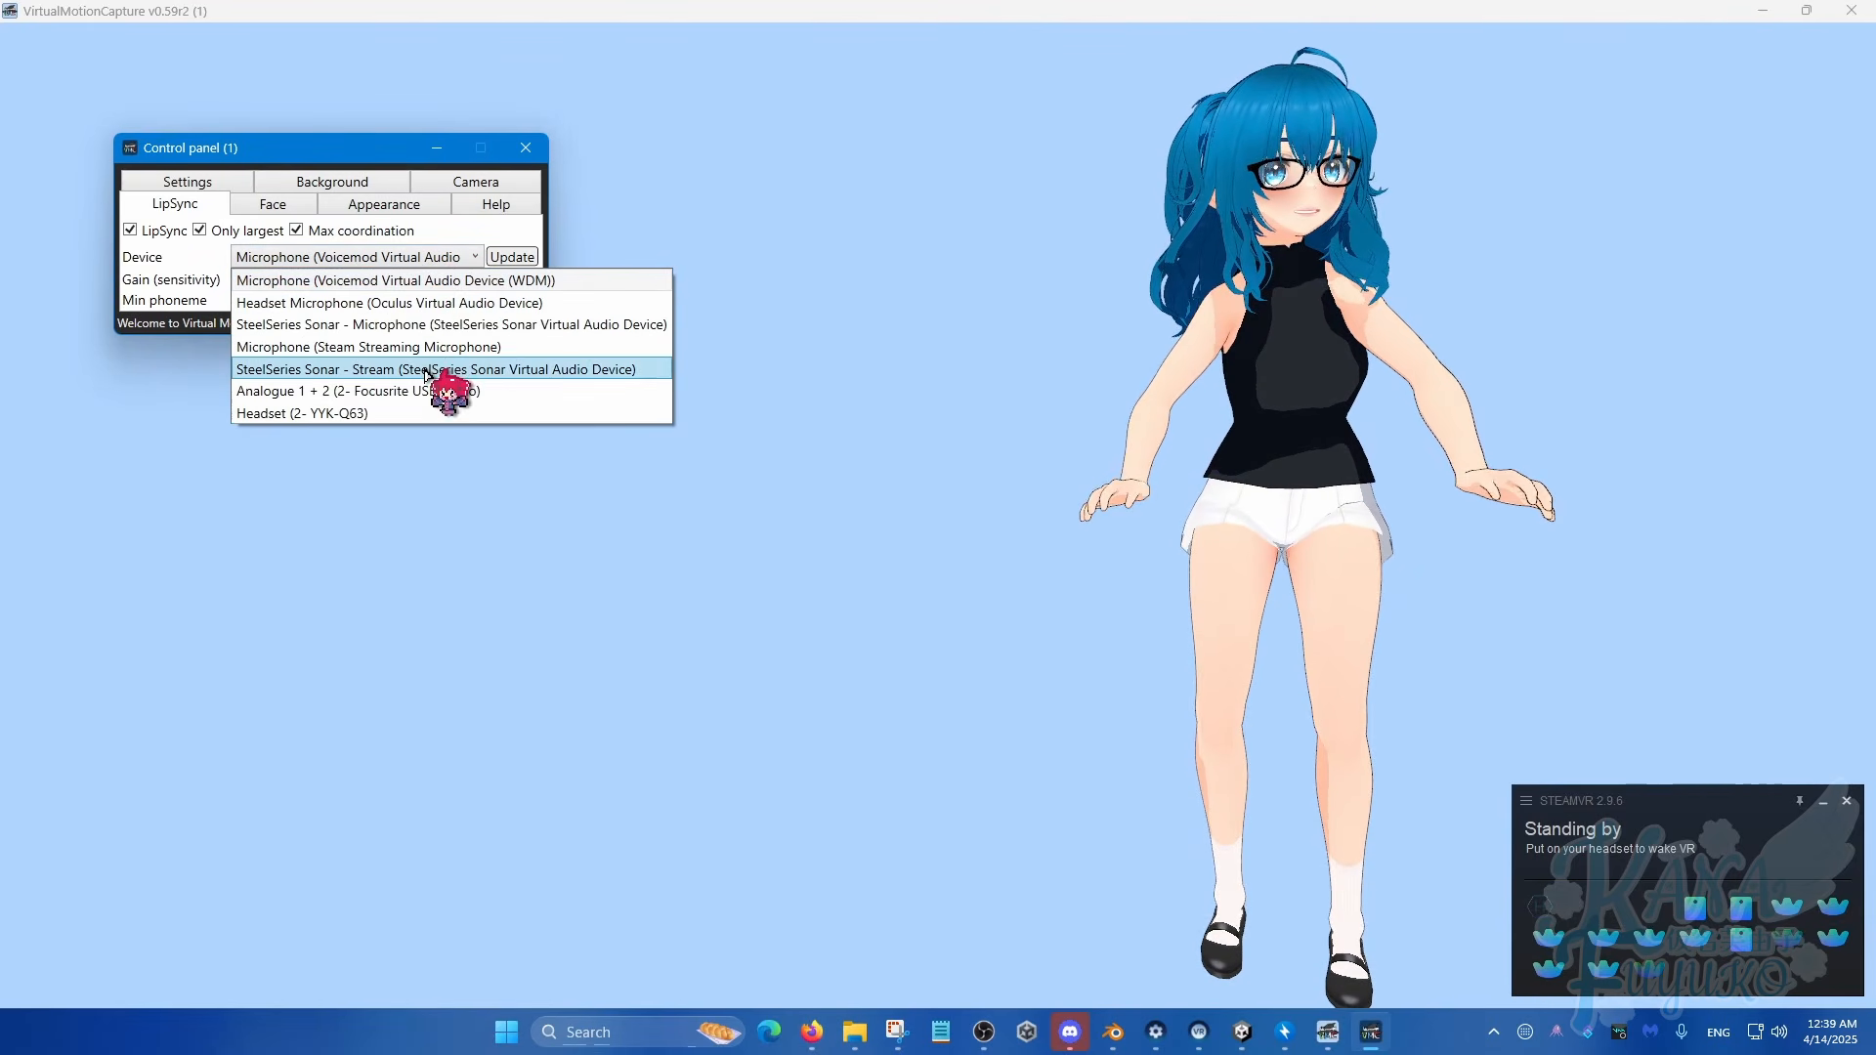
Step: Check the Appearance and Help options, and turn off LipSync with gain 33.8 and minimum phoneme .040
{"action": "left_click", "coordinate": [496, 204]}
{"action": "left_click", "coordinate": [333, 213]}
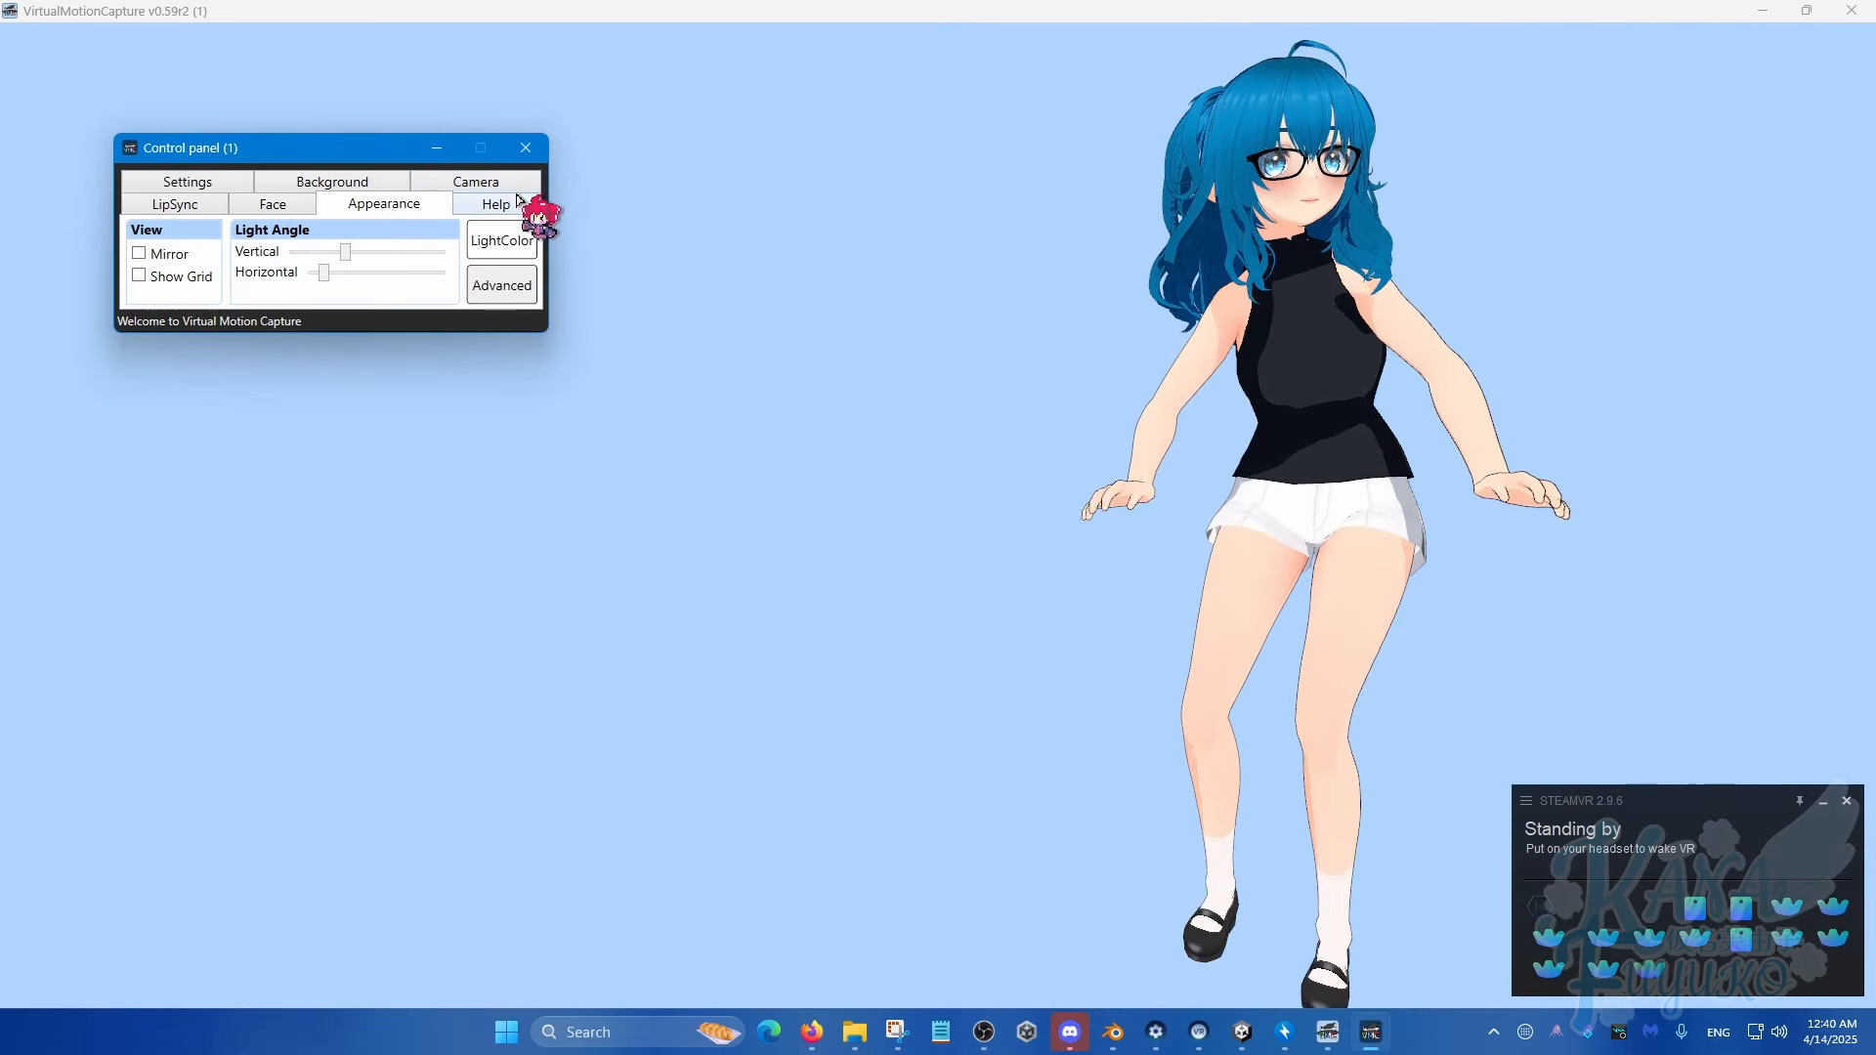
{"action": "left_click", "coordinate": [497, 203]}
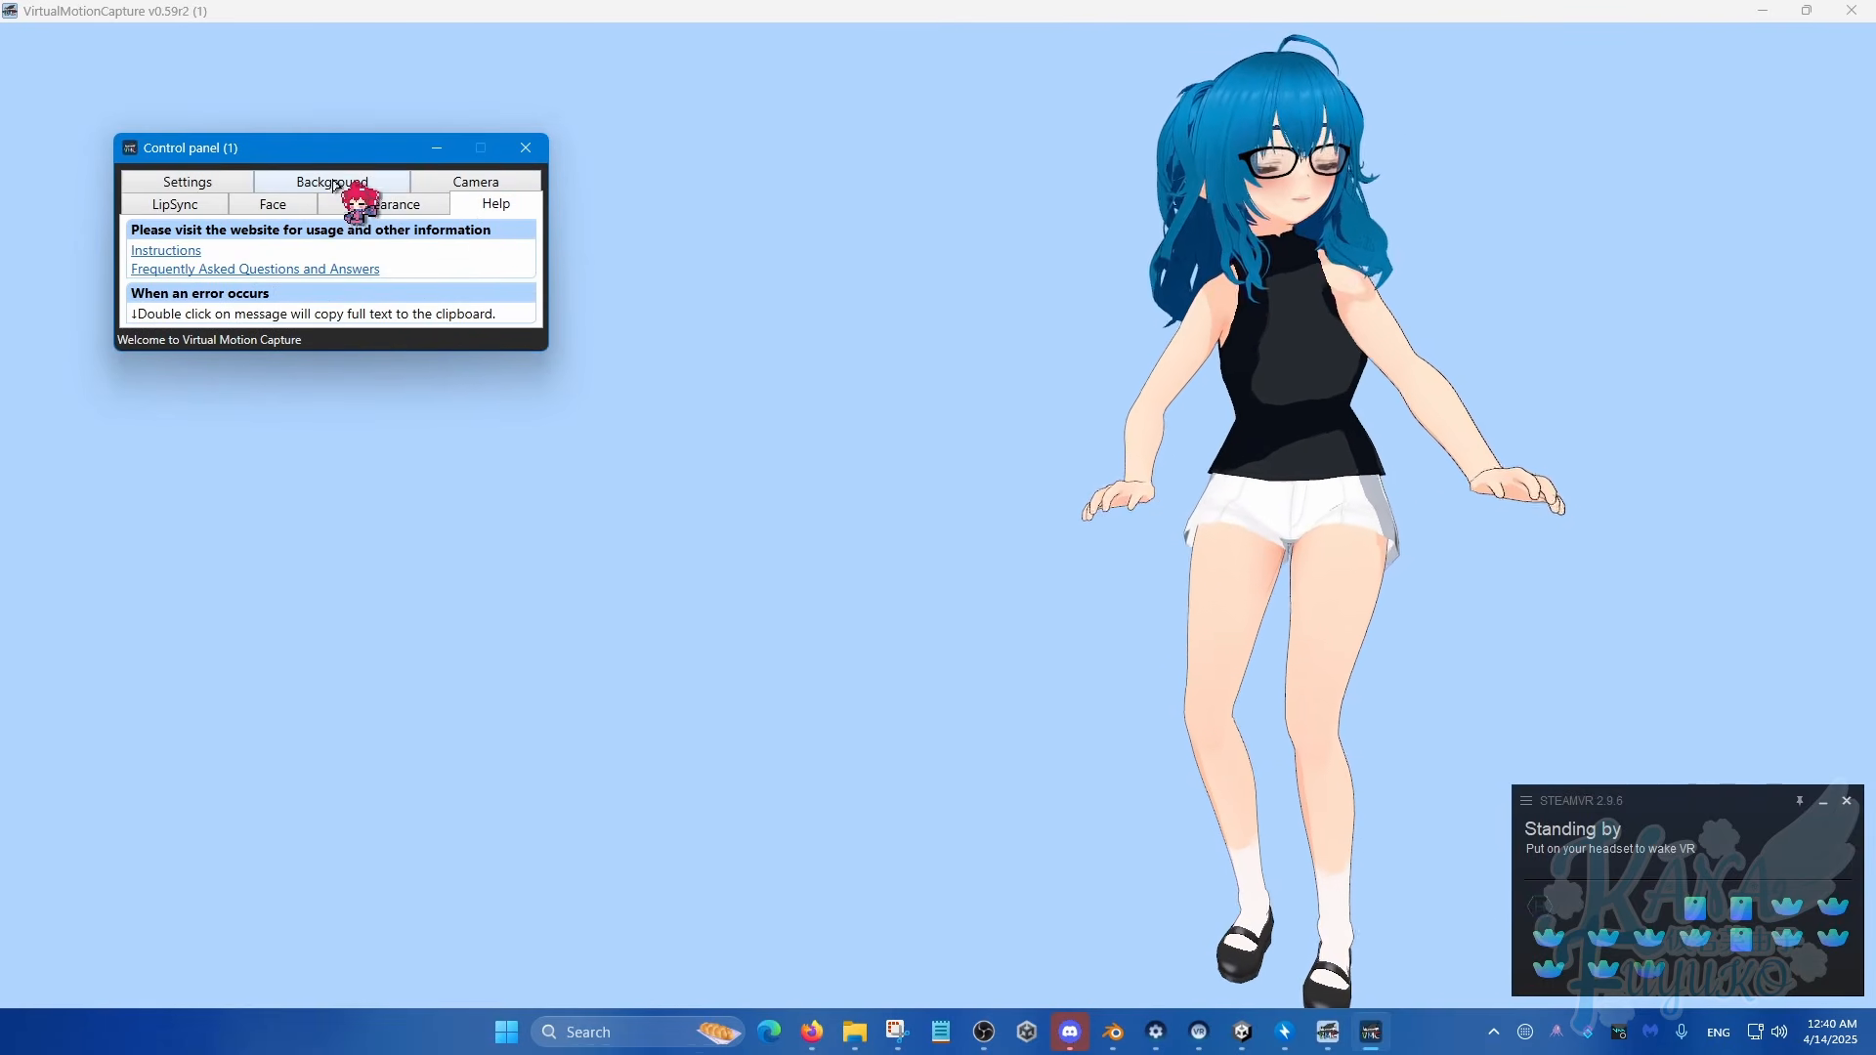
{"action": "left_click", "coordinate": [213, 207]}
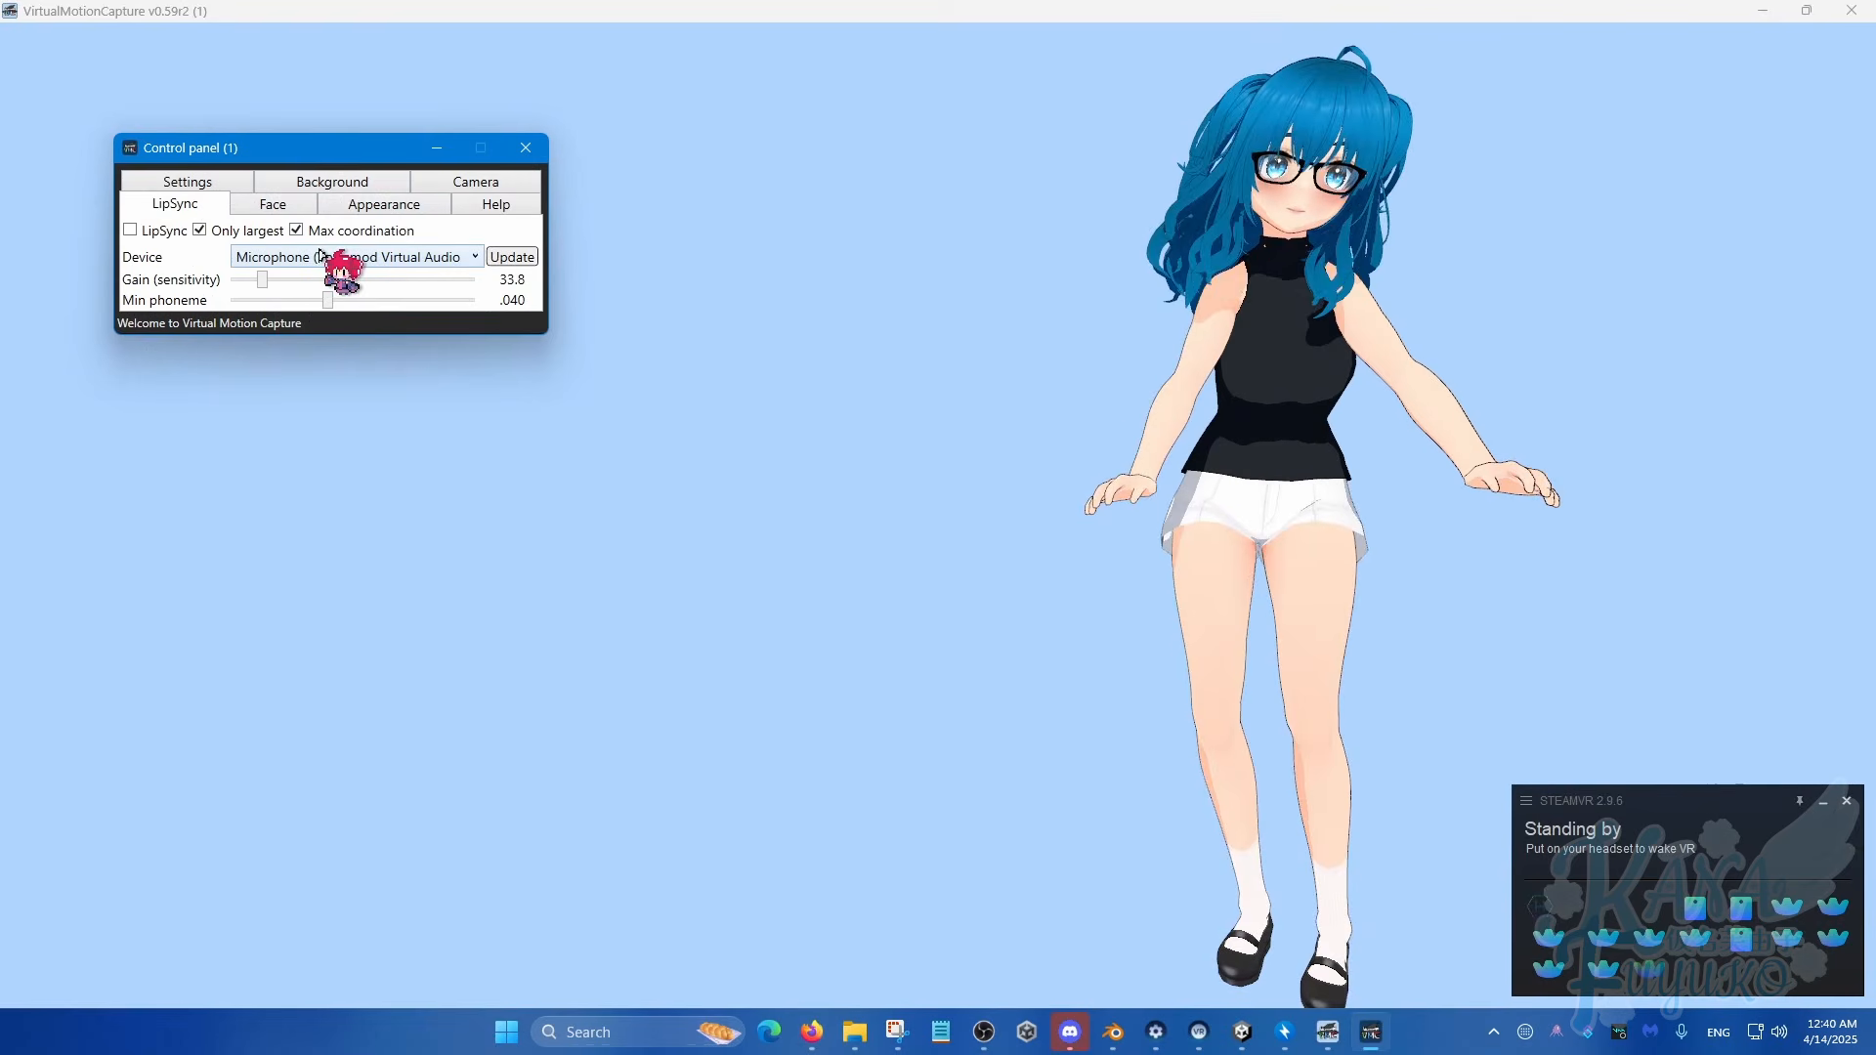
Step: Open Hand Rotate Fix in the detailed settings, place its window clear of the calibration options, and set the swivel offset to -37 degrees
{"action": "left_click", "coordinate": [232, 185]}
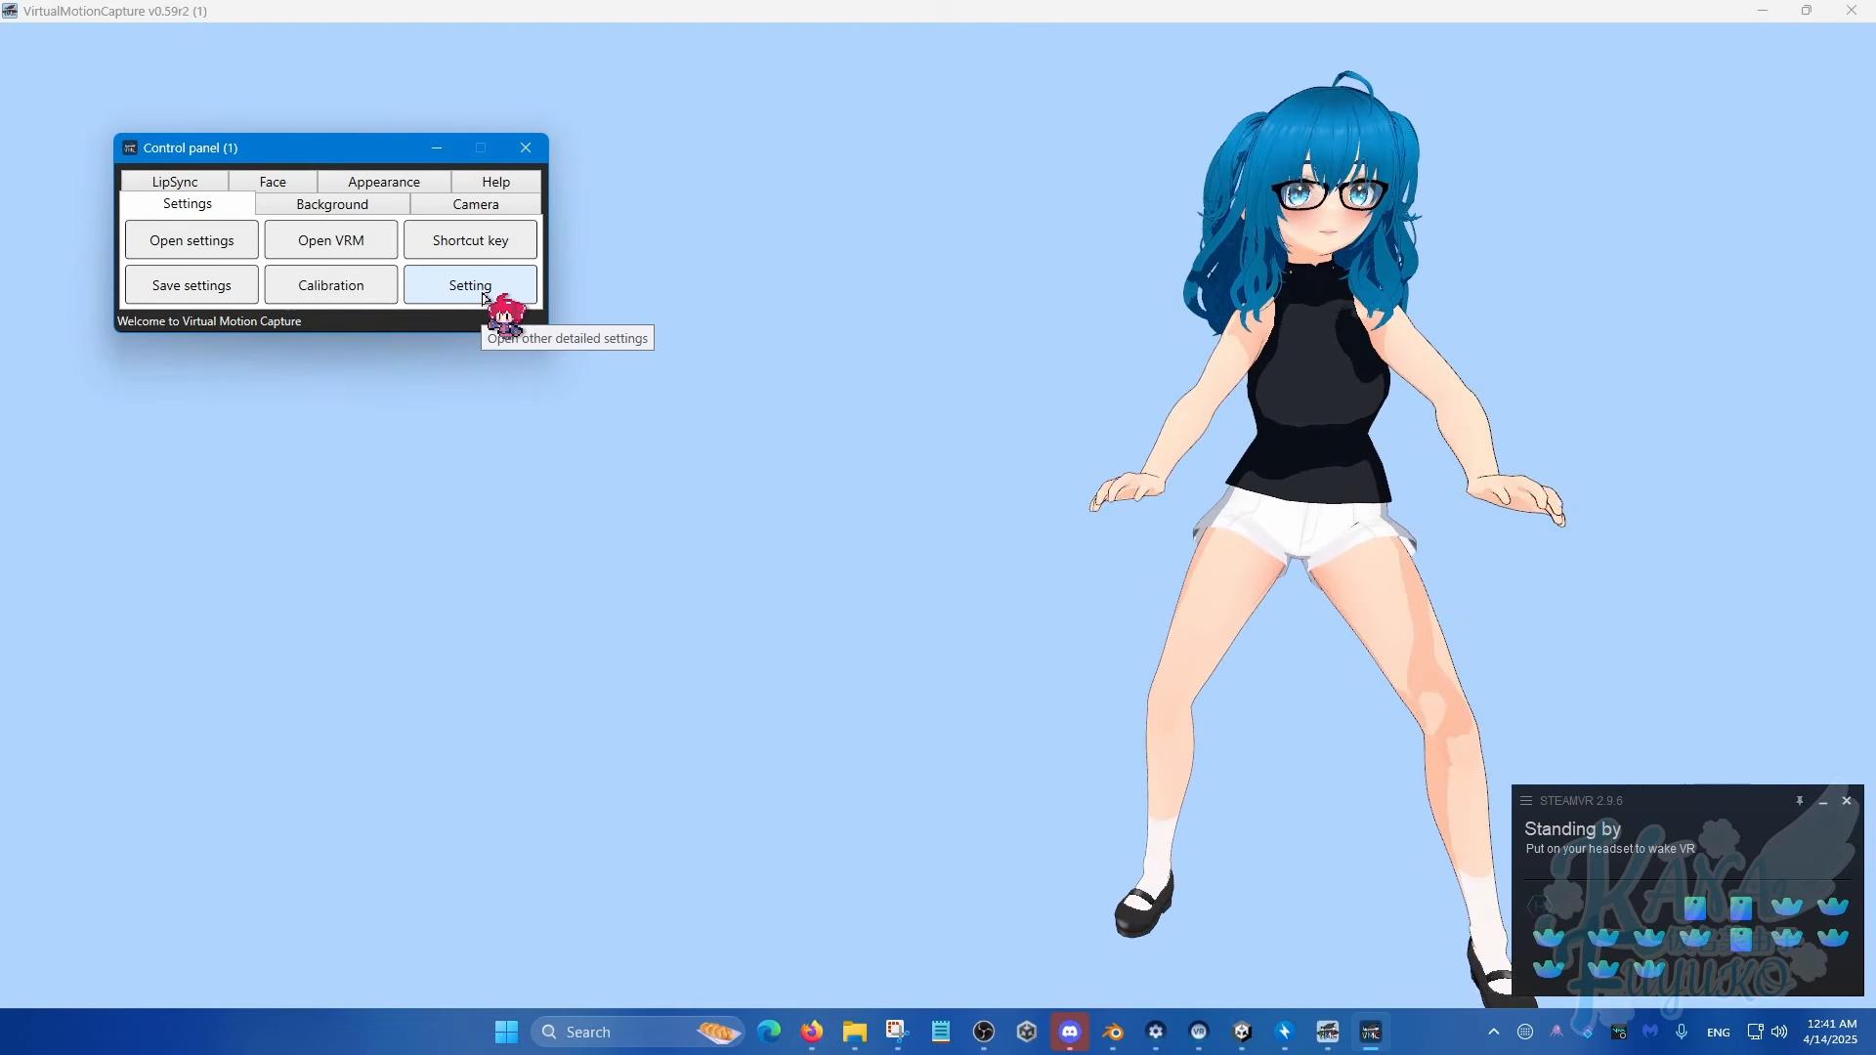
{"action": "left_click", "coordinate": [486, 298]}
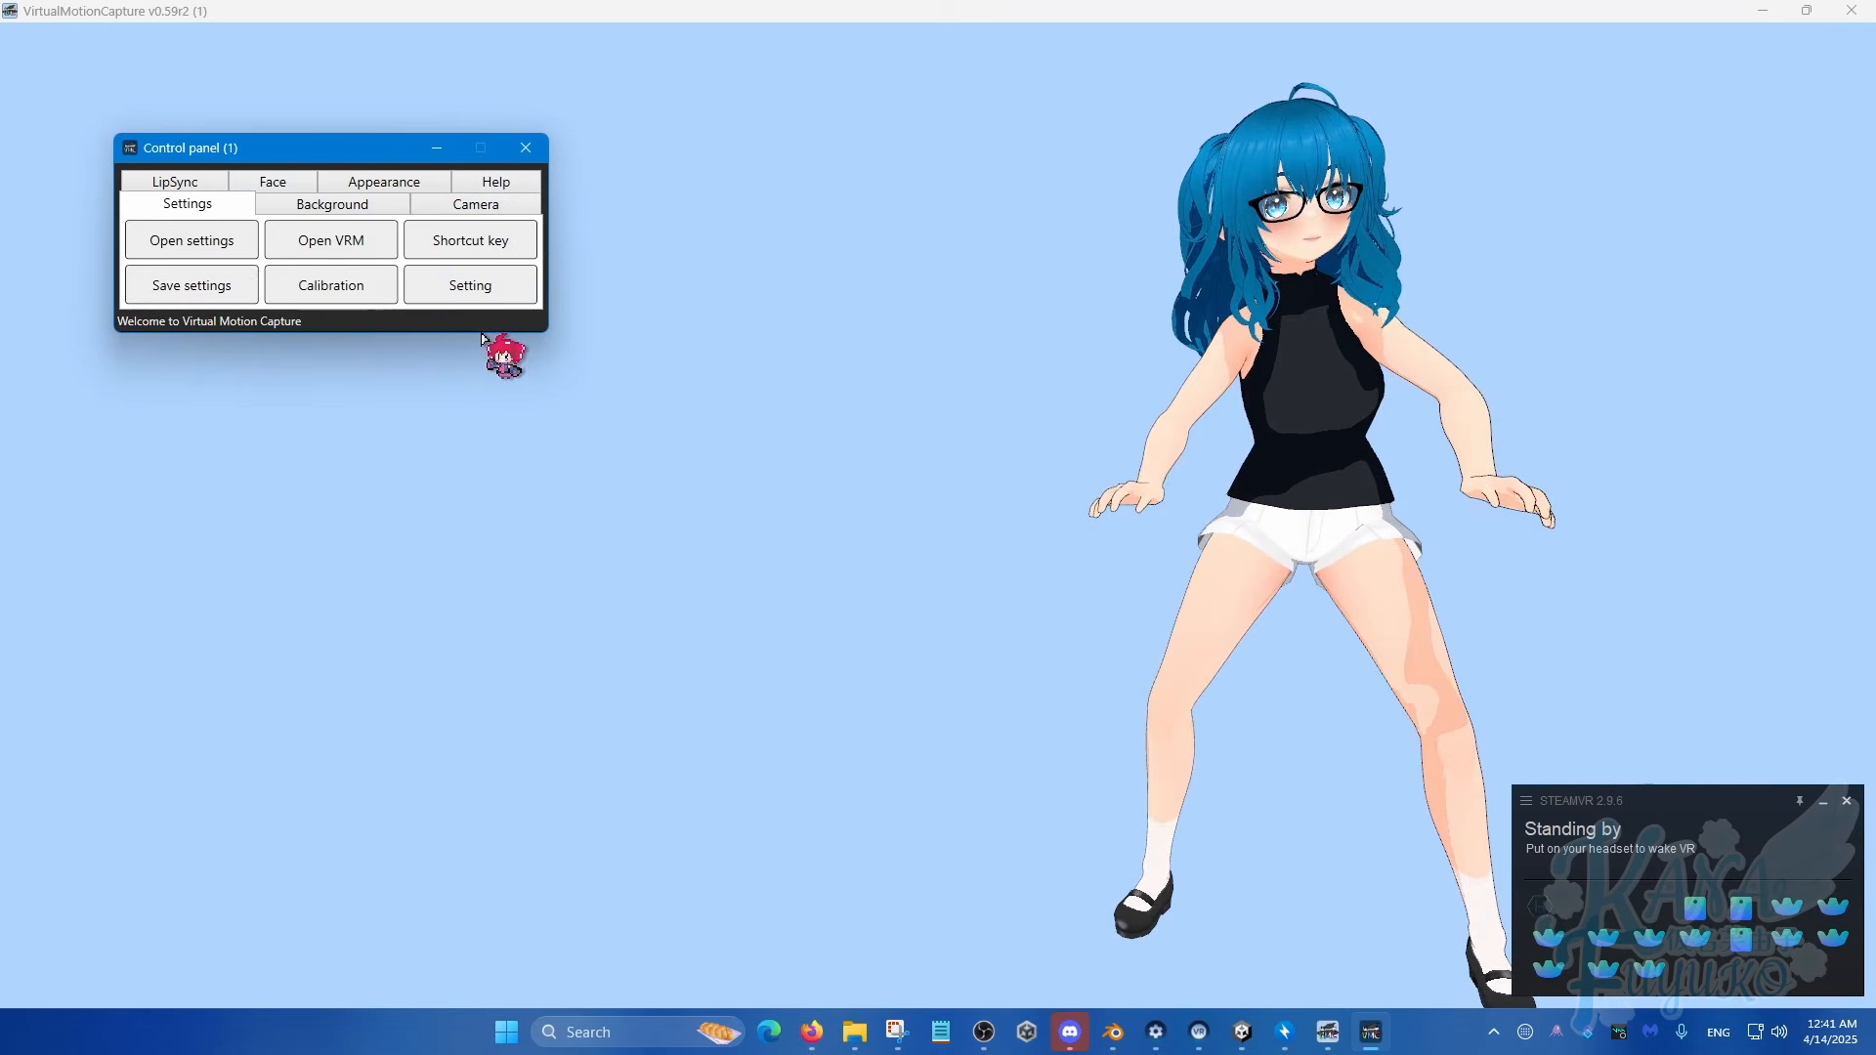
{"action": "left_click", "coordinate": [481, 286]}
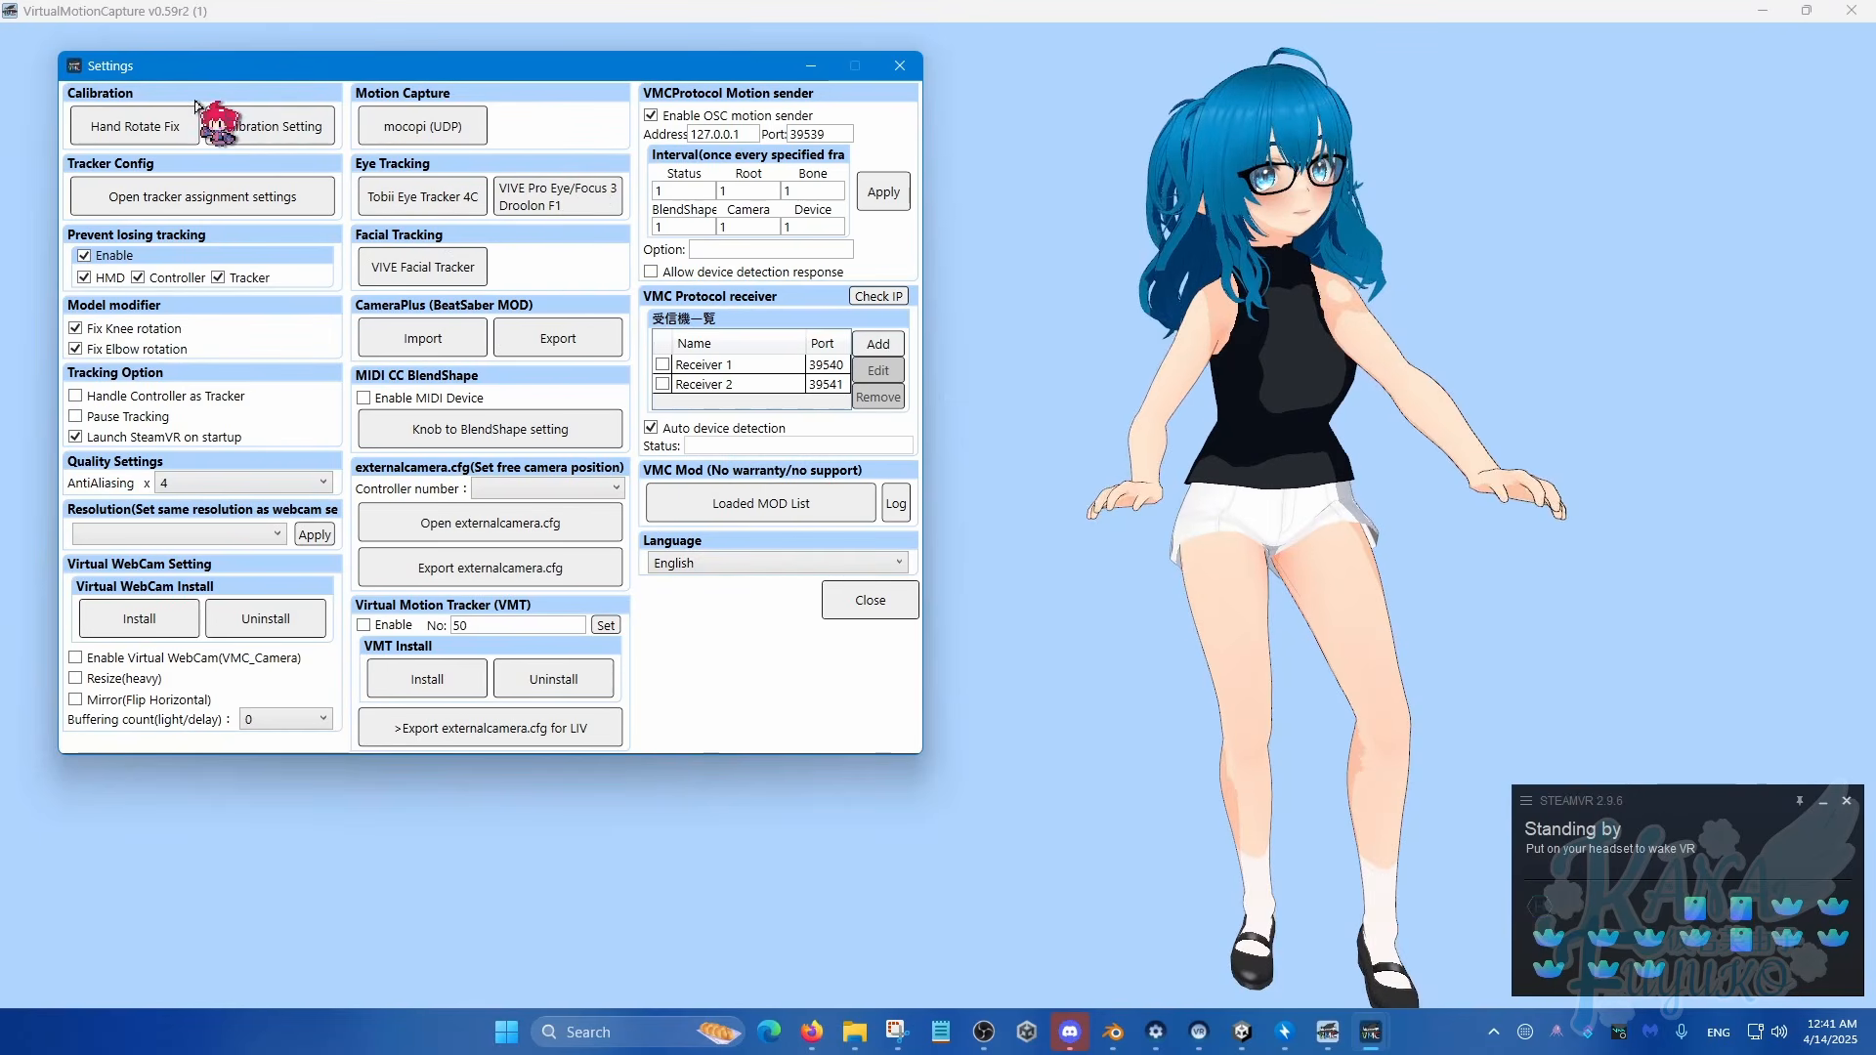
{"action": "left_click", "coordinate": [164, 125]}
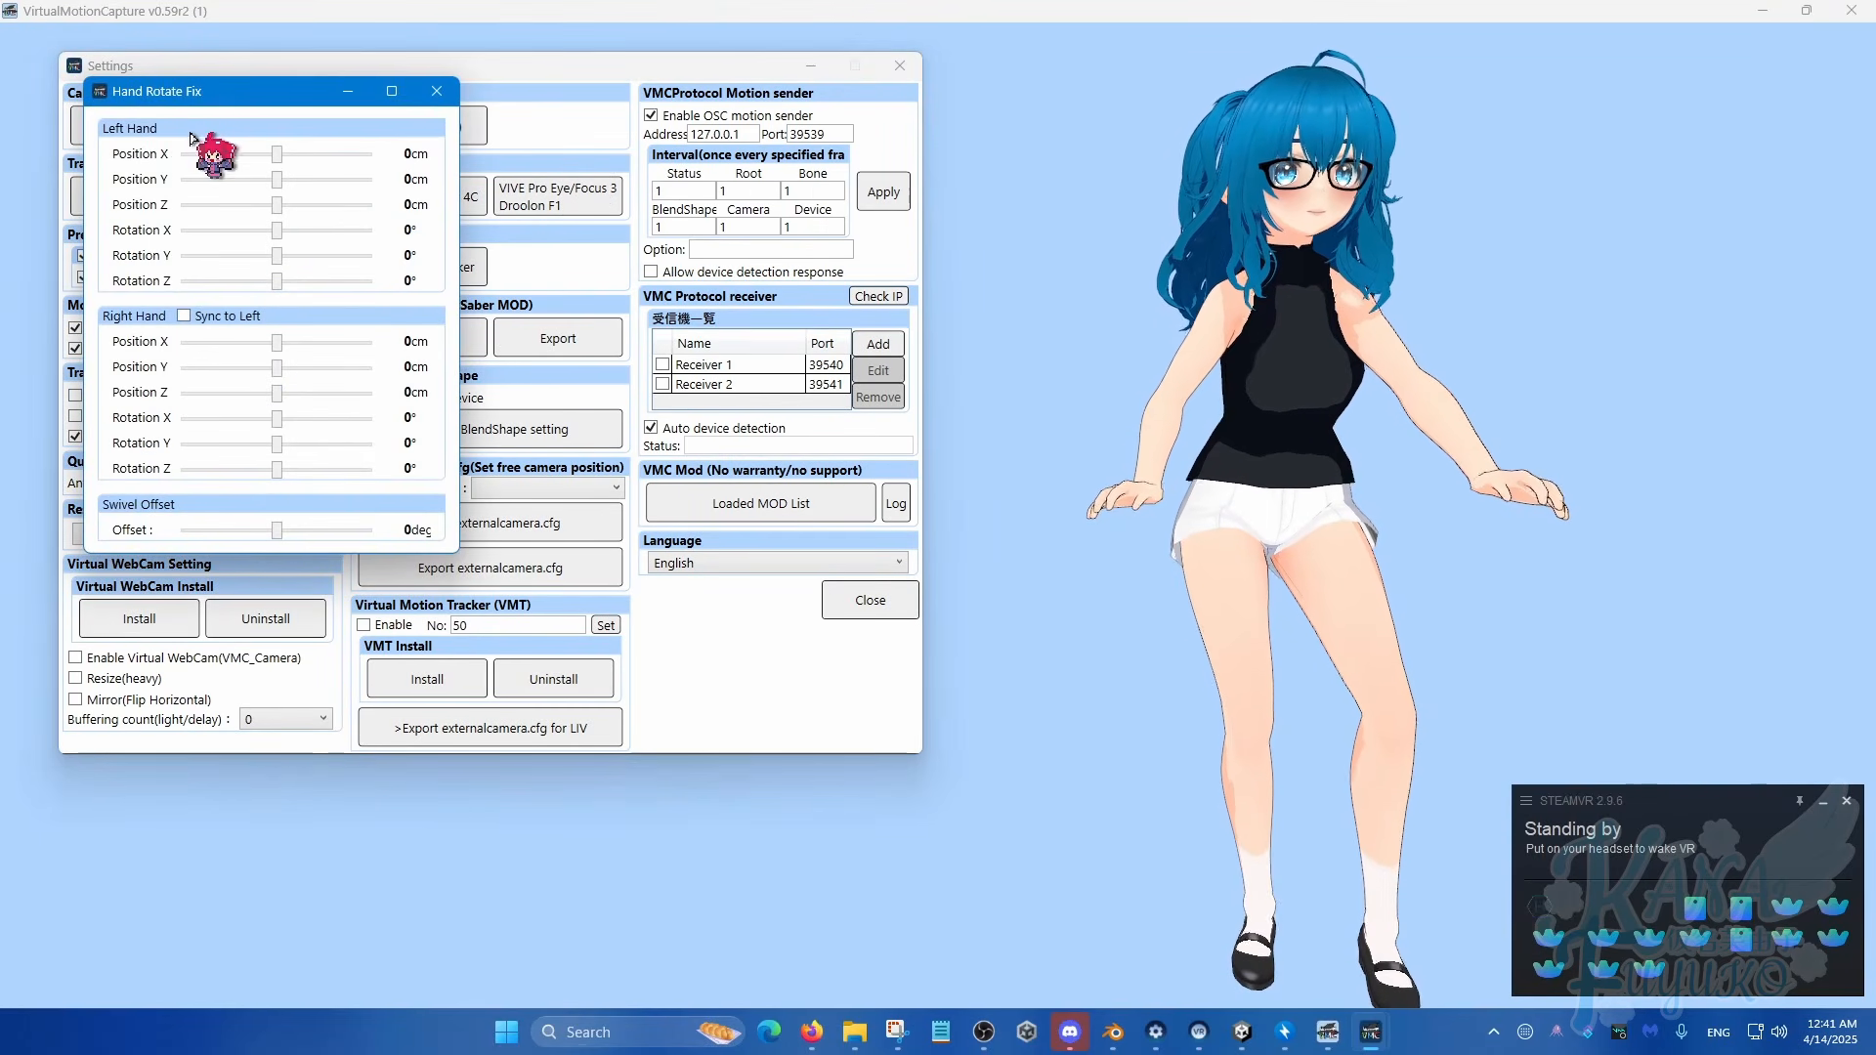
{"action": "left_click_drag", "start_coordinate": [216, 101], "coordinate": [445, 171]}
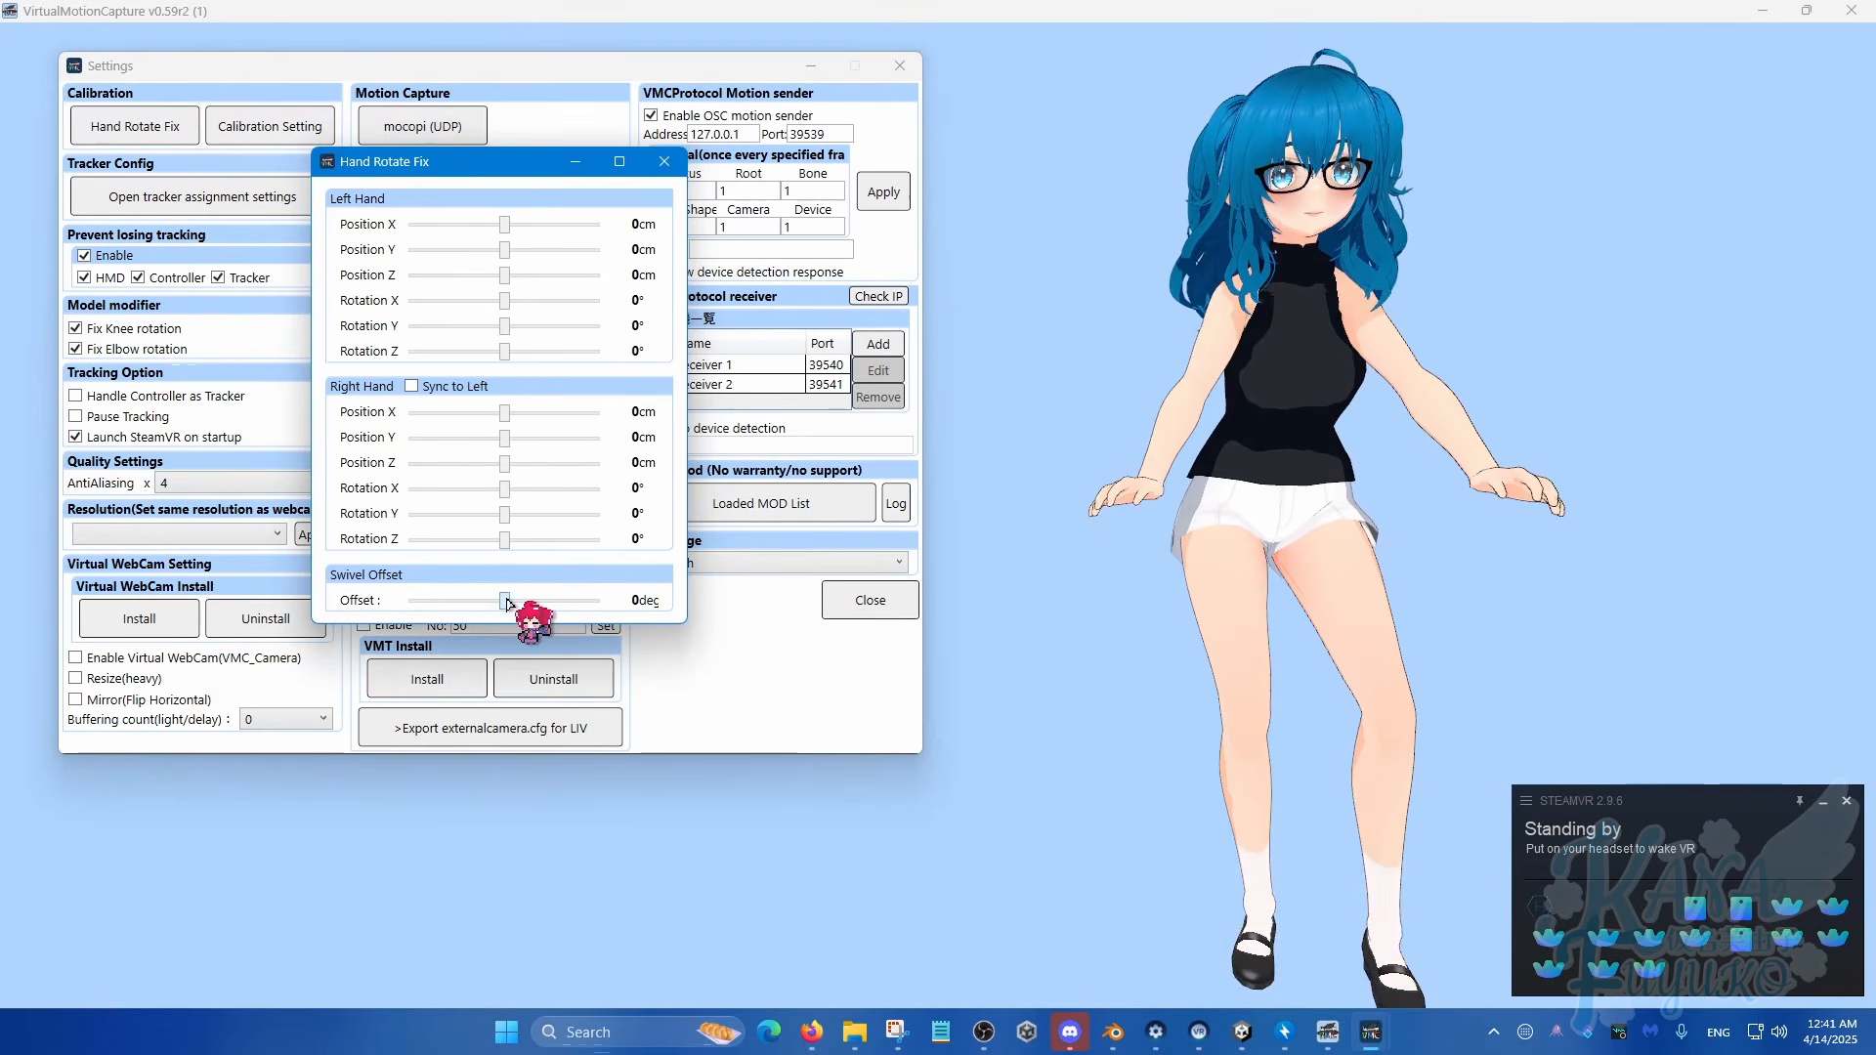
{"action": "mouse_move", "coordinate": [506, 603]}
{"action": "left_mouse_down"}
{"action": "mouse_move", "coordinate": [601, 608]}
{"action": "mouse_move", "coordinate": [488, 621]}
{"action": "left_mouse_up"}
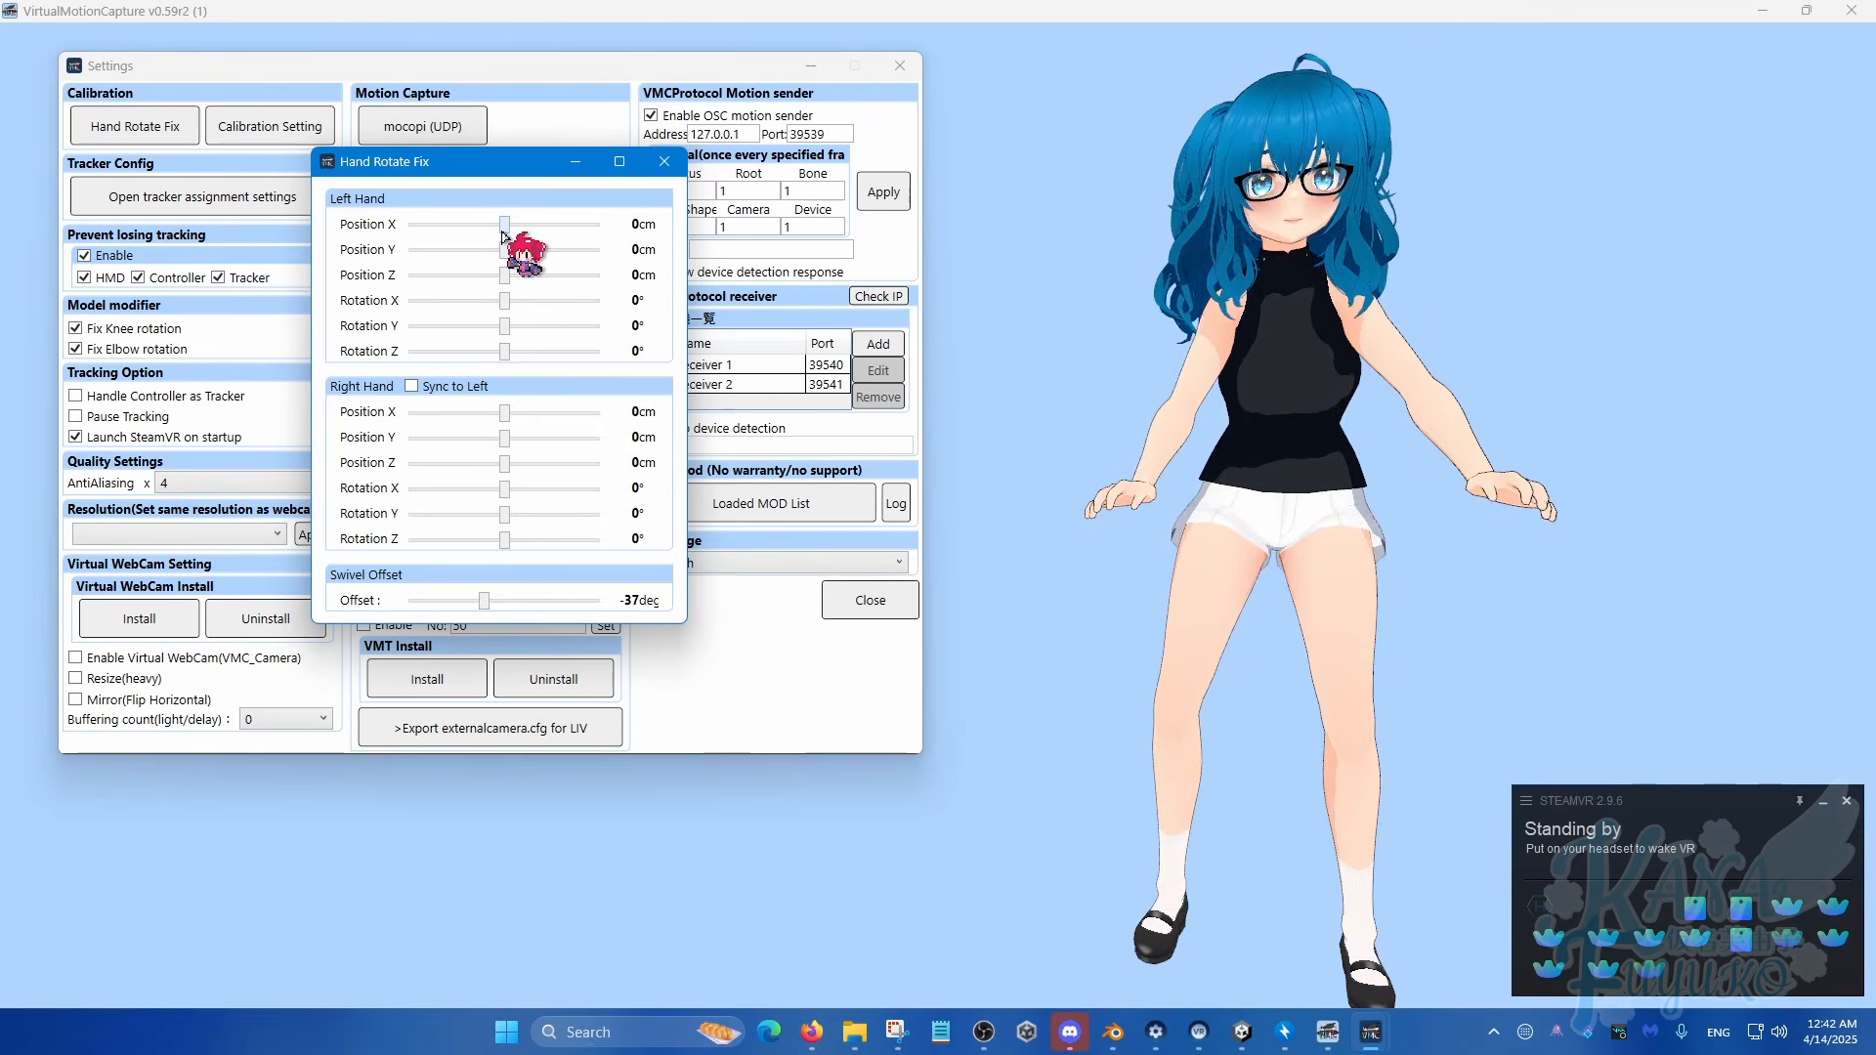
Step: Set the left hand's position to X 1 cm, Y 4.6 cm and Z 0.5 cm, sync the right hand to it, and close Hand Rotate Fix
{"action": "mouse_move", "coordinate": [507, 232]}
{"action": "left_mouse_down"}
{"action": "mouse_move", "coordinate": [445, 231]}
{"action": "mouse_move", "coordinate": [506, 246]}
{"action": "left_mouse_up"}
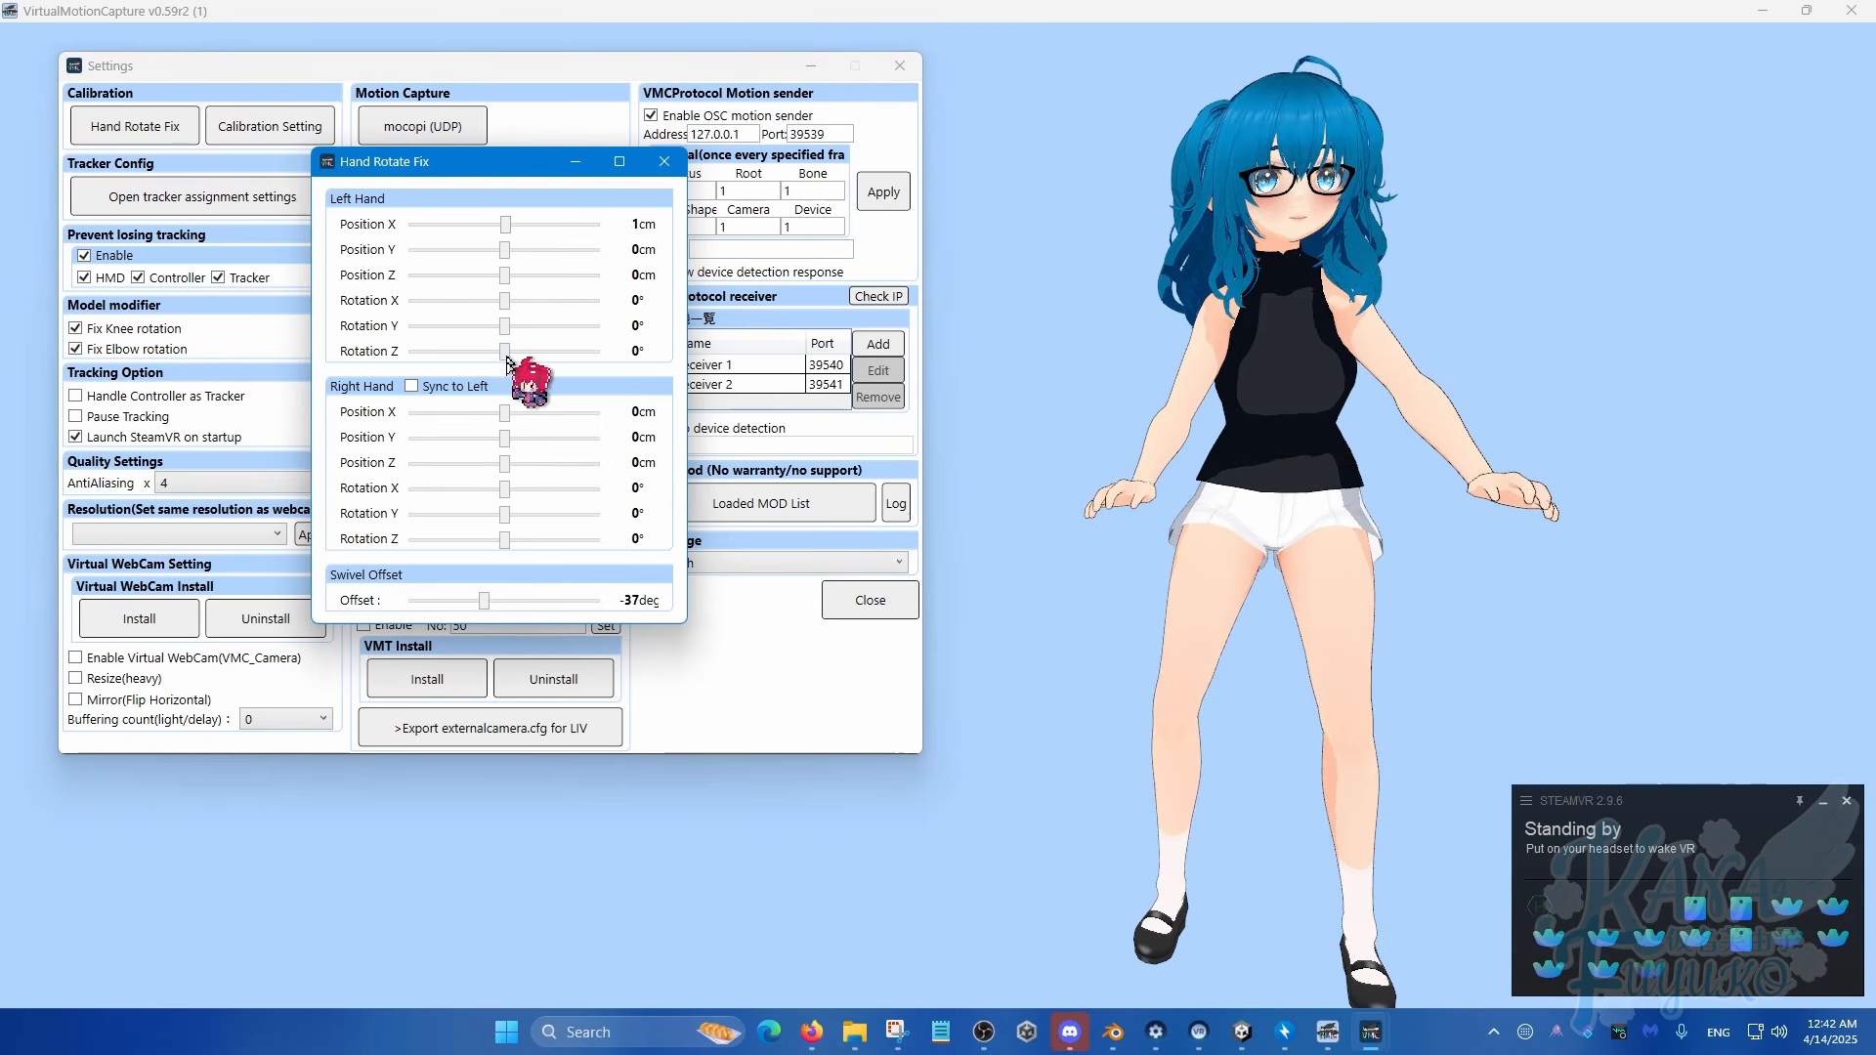
{"action": "key", "text": "ctrl"}
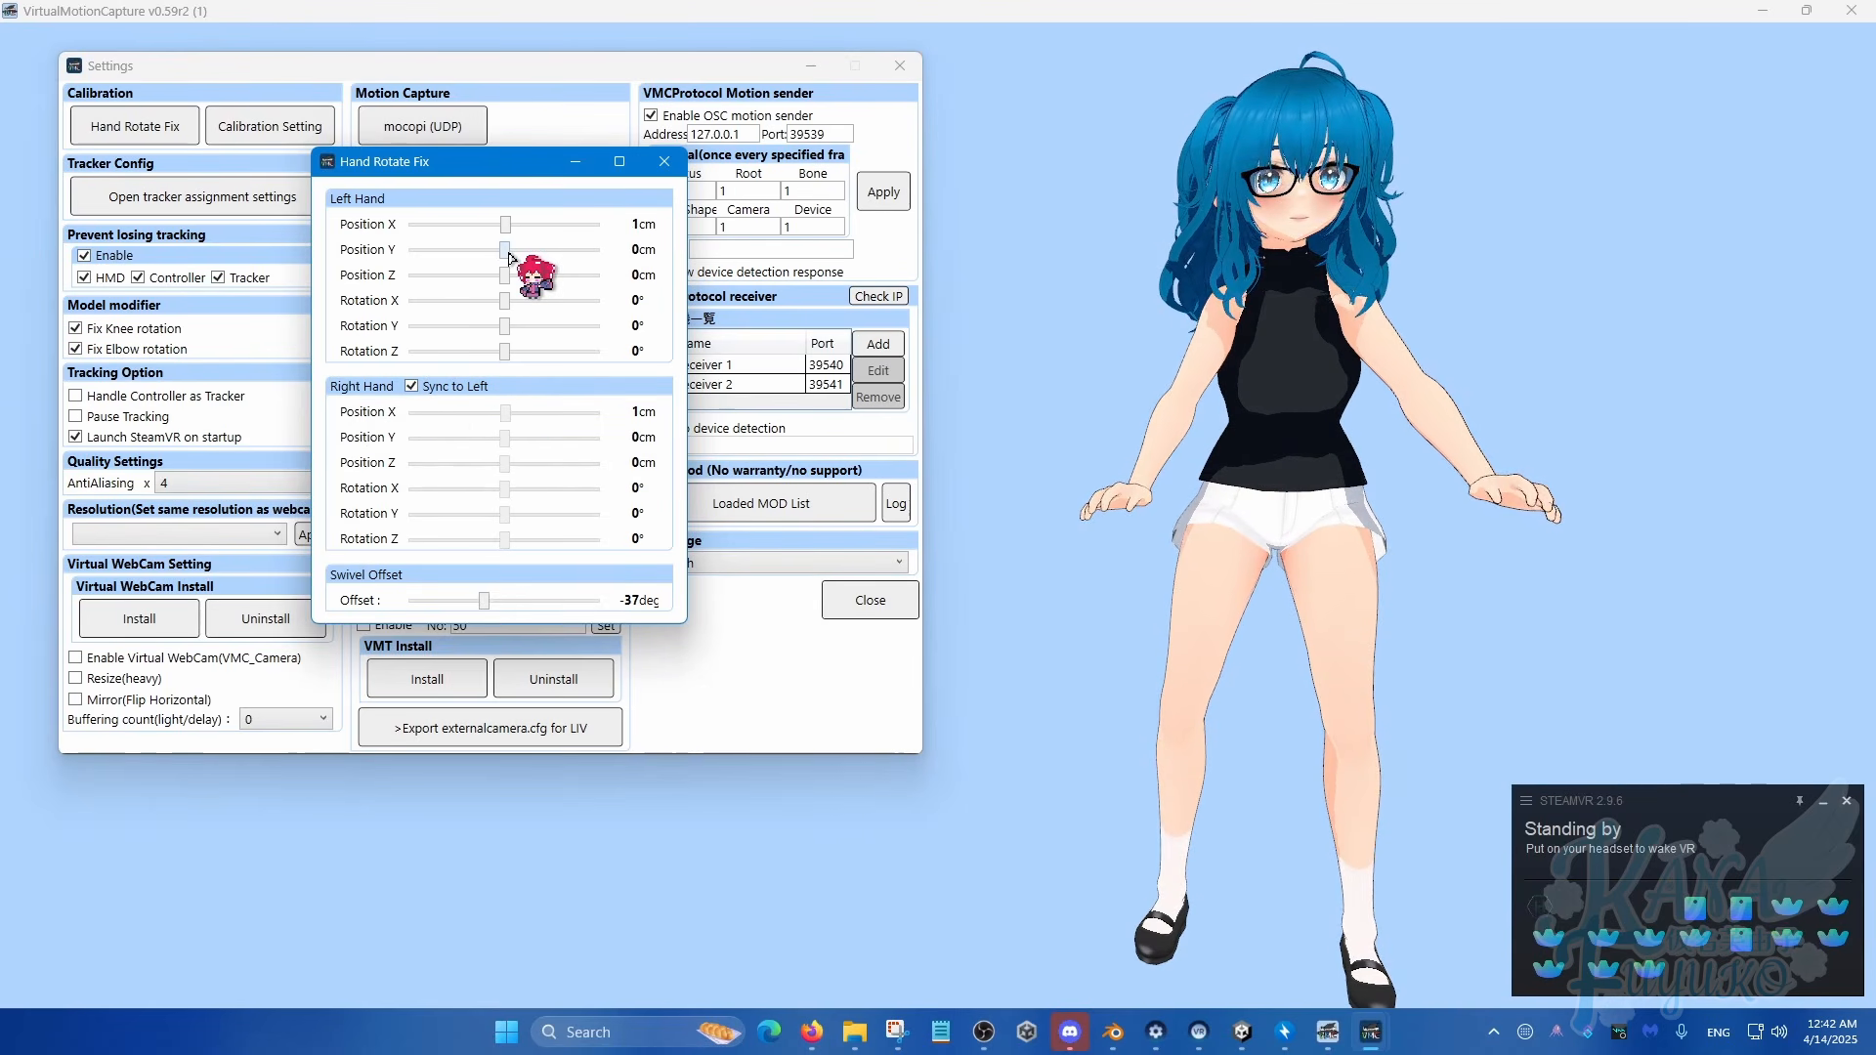
{"action": "left_click_drag", "start_coordinate": [511, 256], "coordinate": [506, 279]}
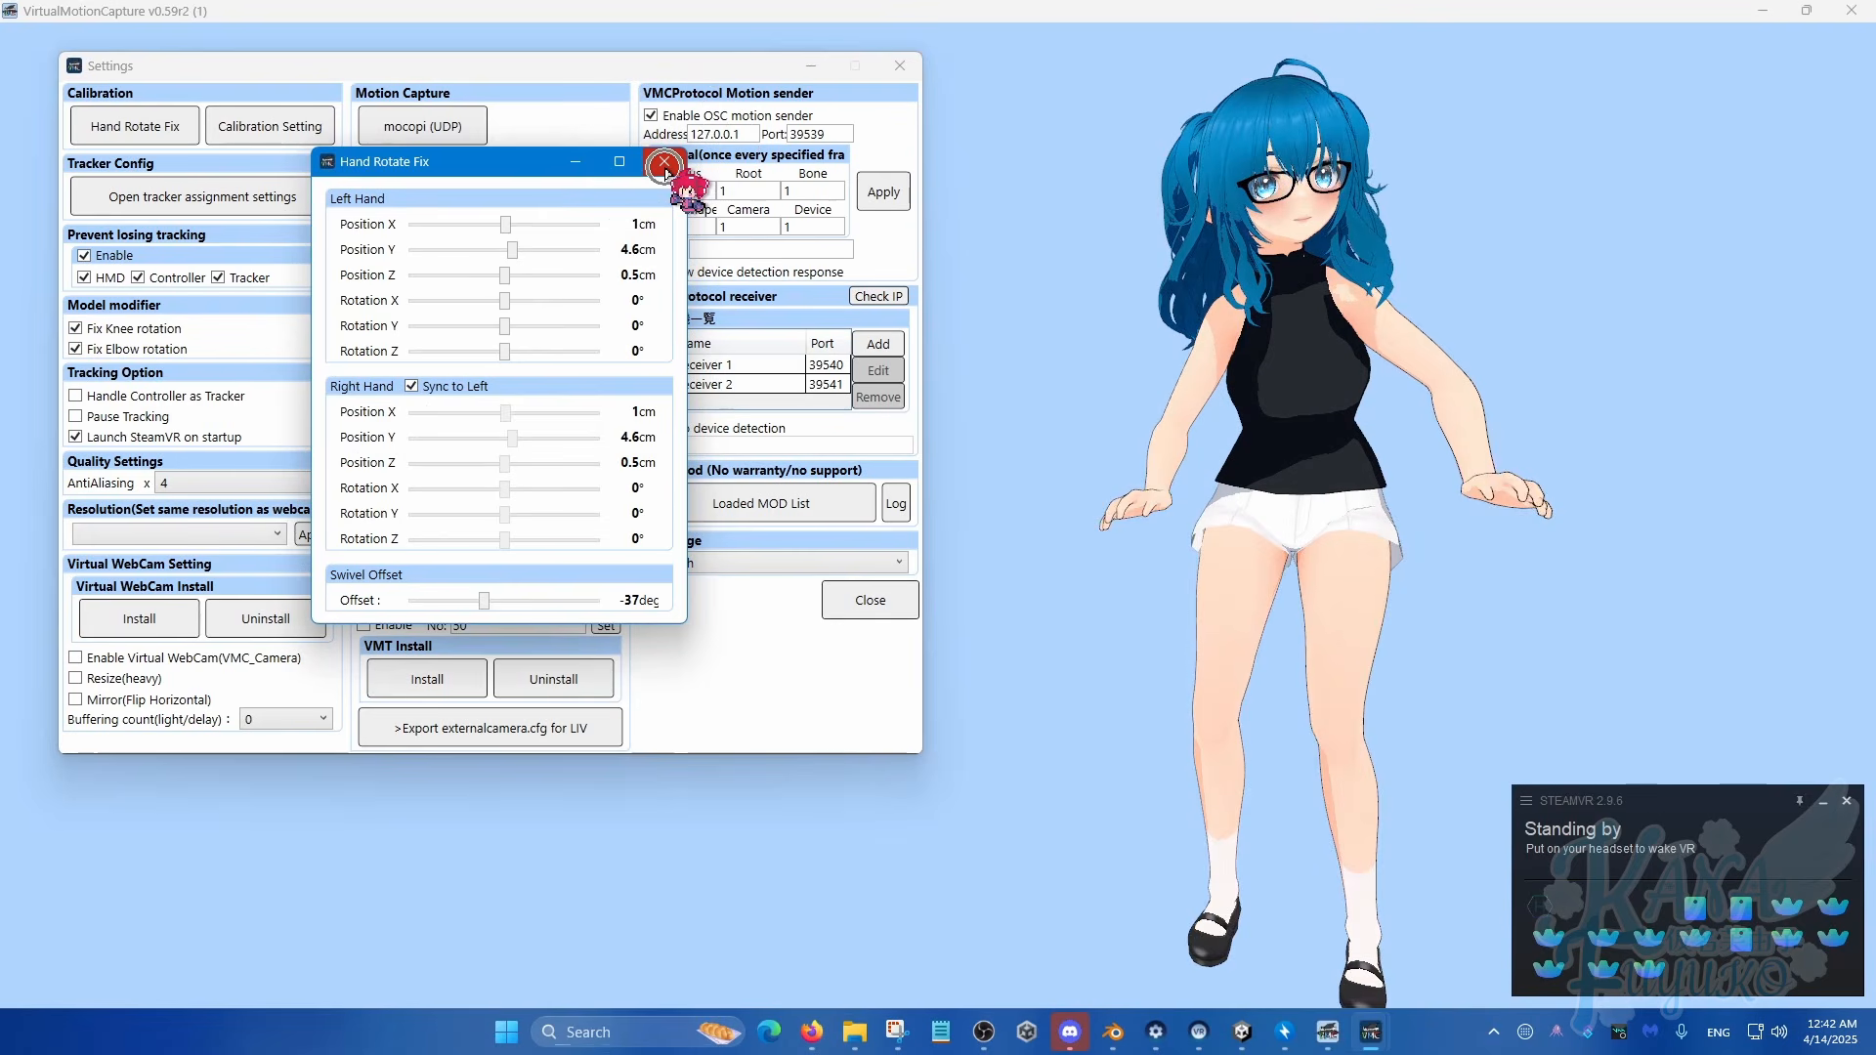
{"action": "left_click", "coordinate": [665, 161]}
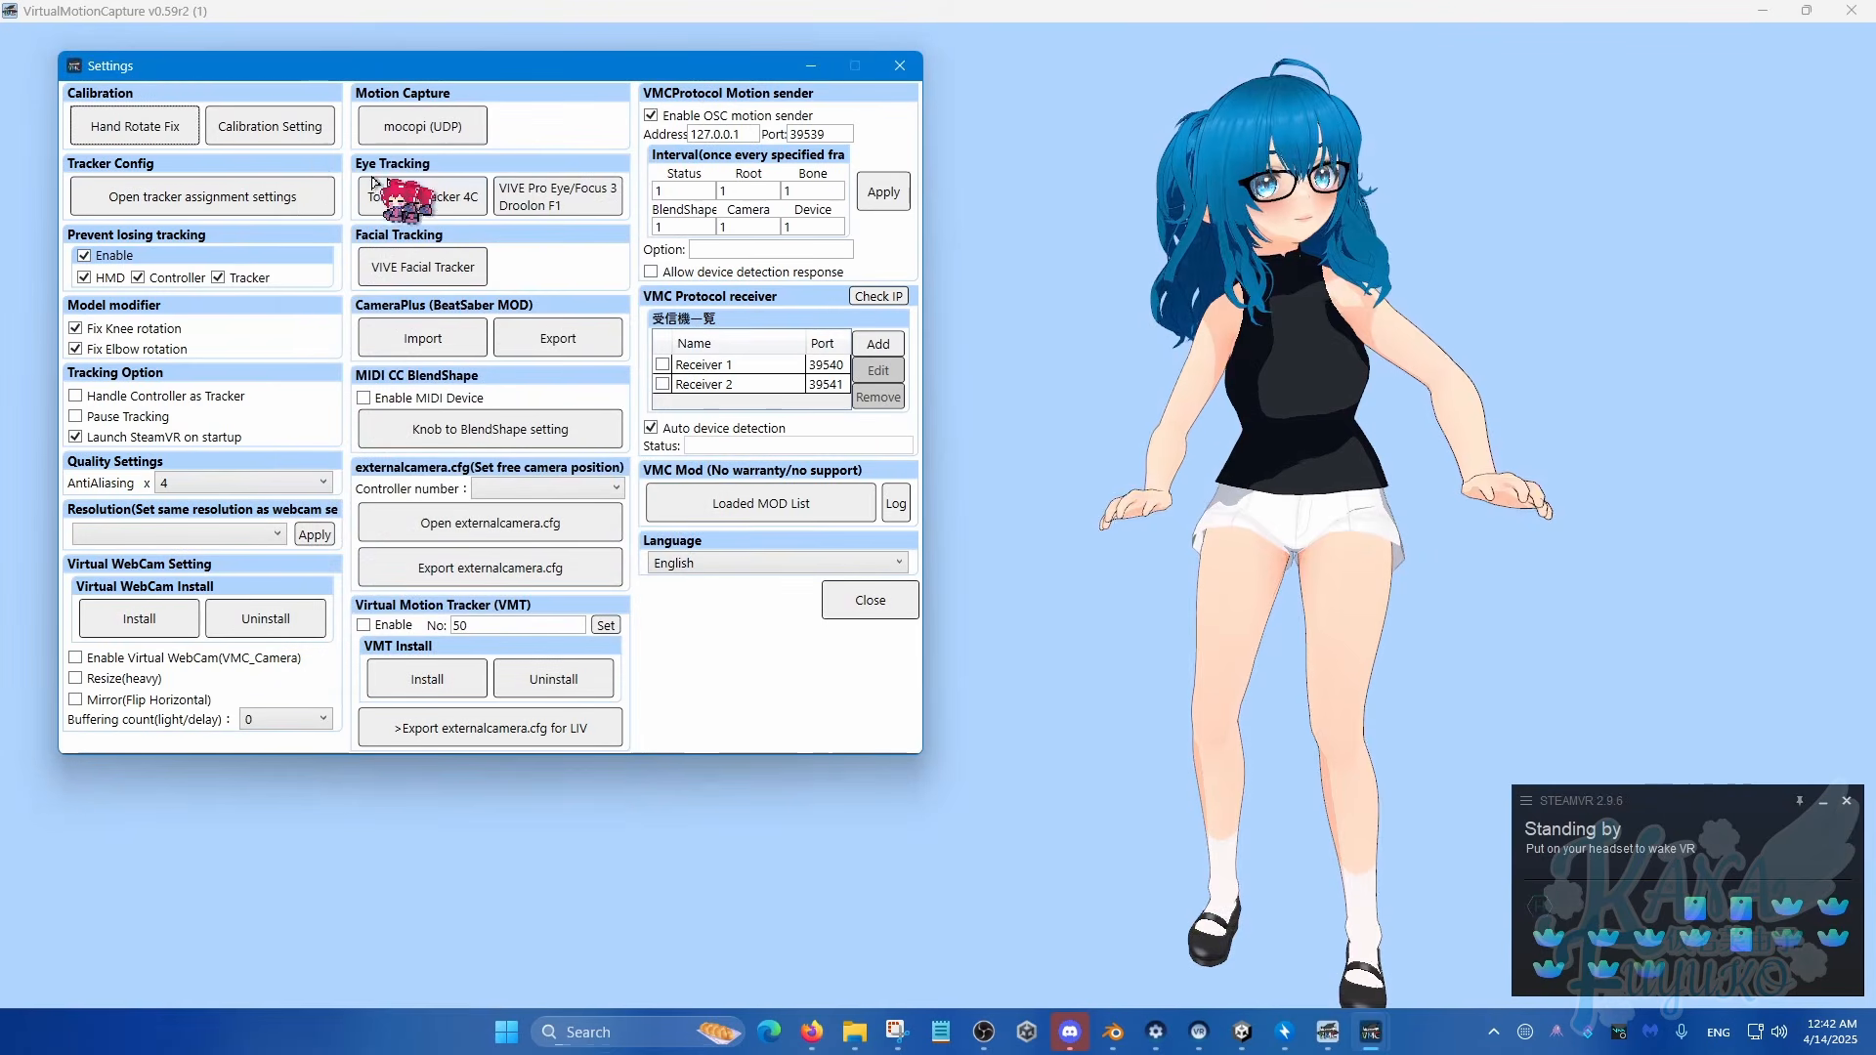
Step: In the calibration settings, set the height to 135 cm with the override off and the pelvis offsets to Y -1.5 cm and Z 3.1 cm
{"action": "left_click", "coordinate": [262, 132]}
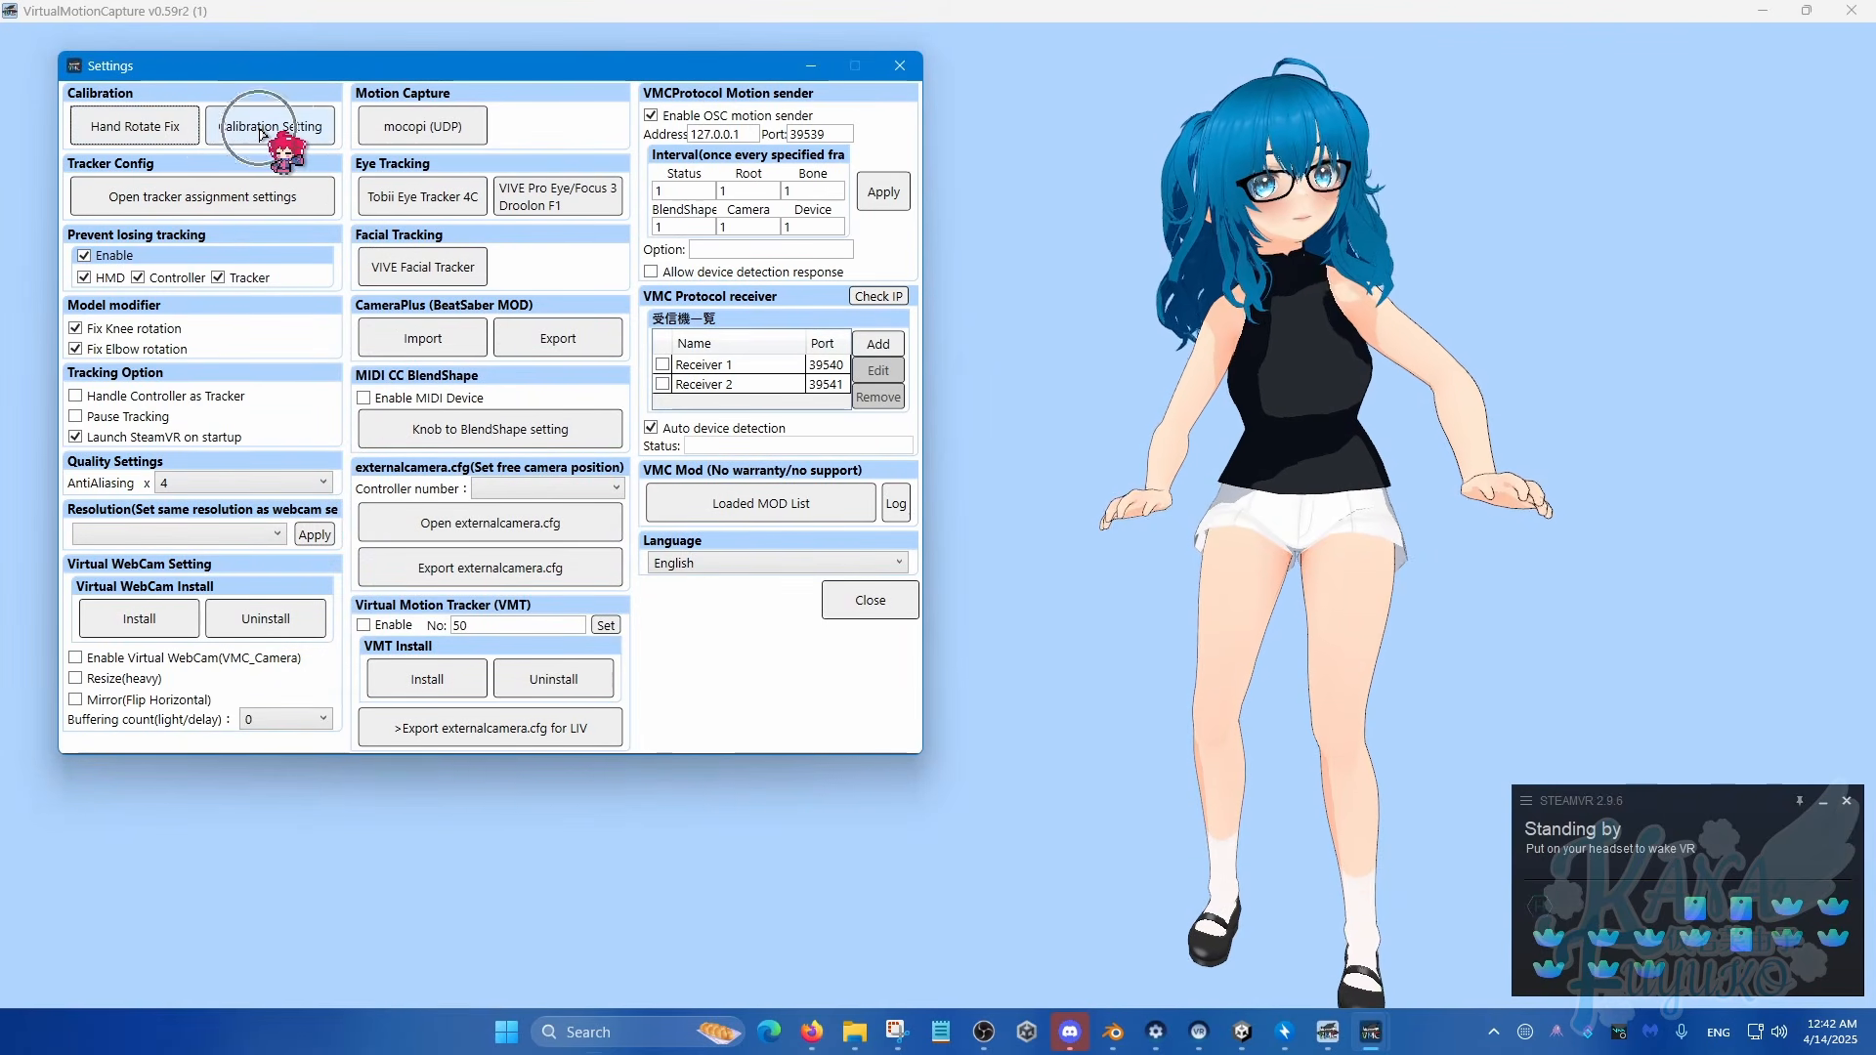
{"action": "left_click_drag", "start_coordinate": [266, 125], "coordinate": [461, 229]}
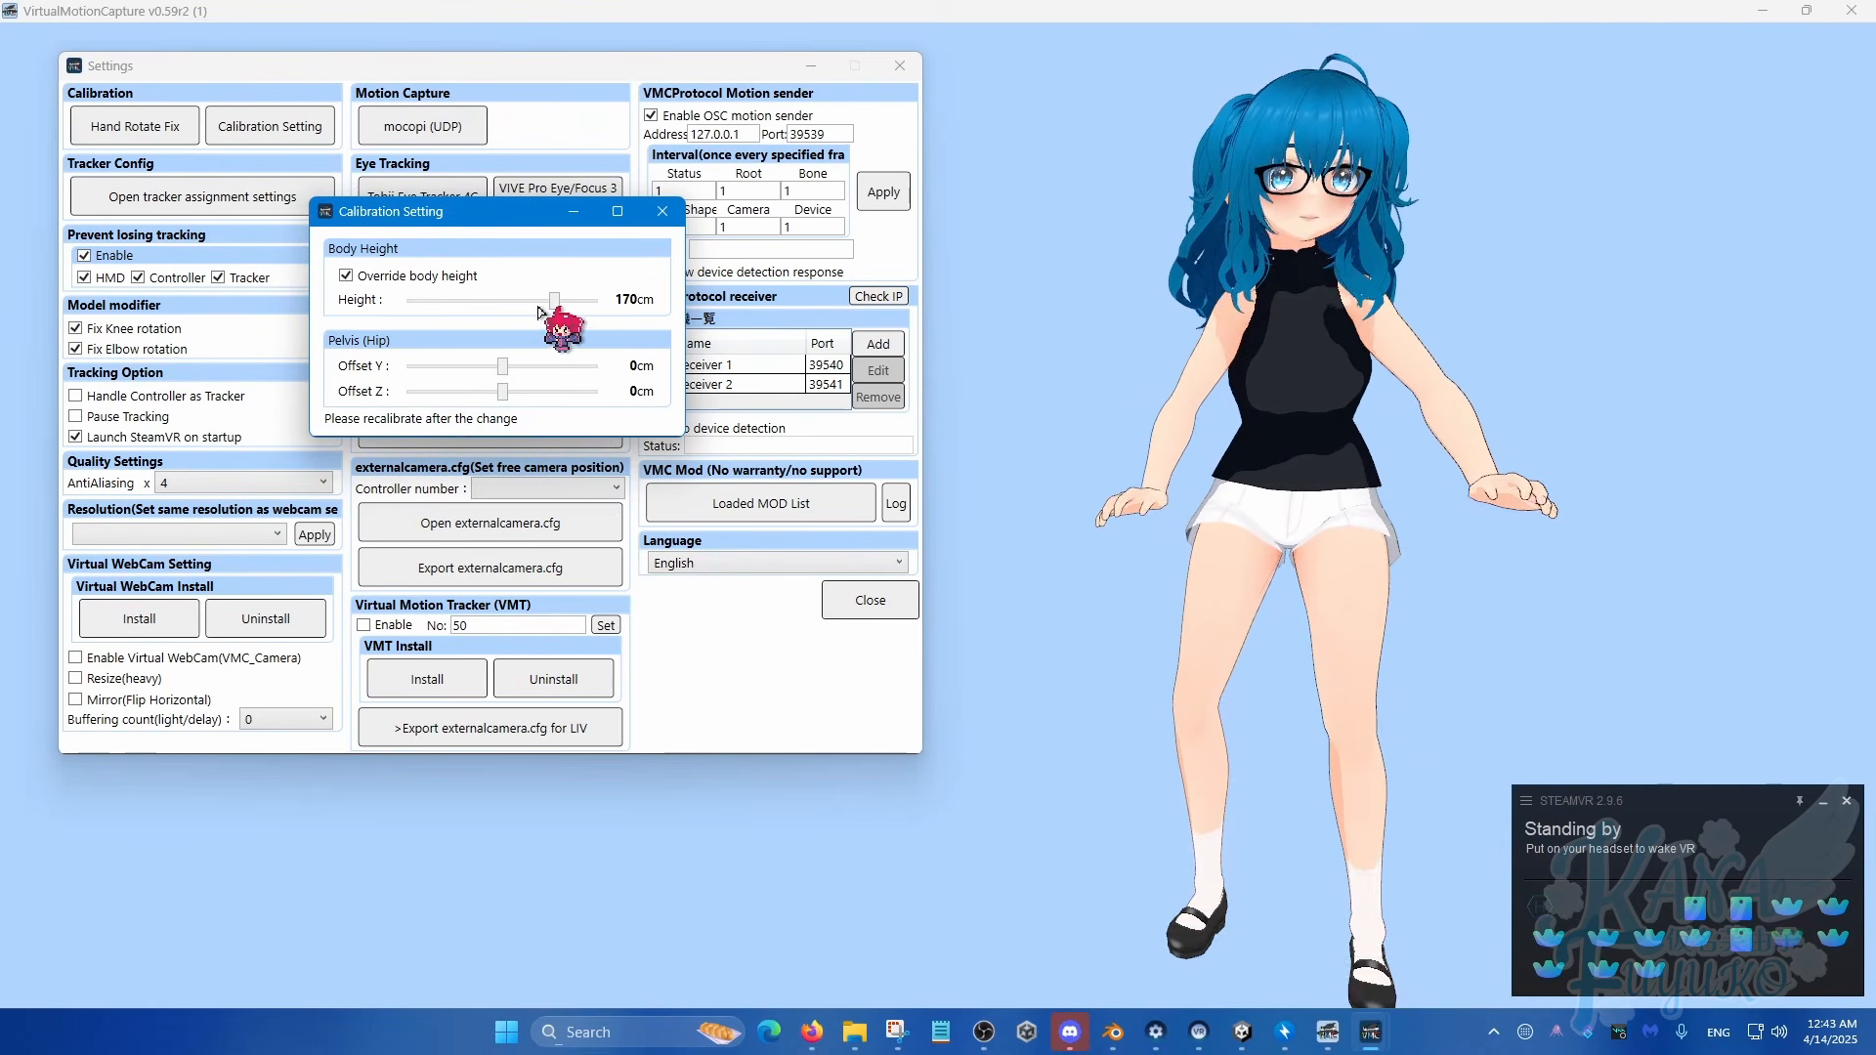
{"action": "left_click_drag", "start_coordinate": [554, 300], "coordinate": [523, 368]}
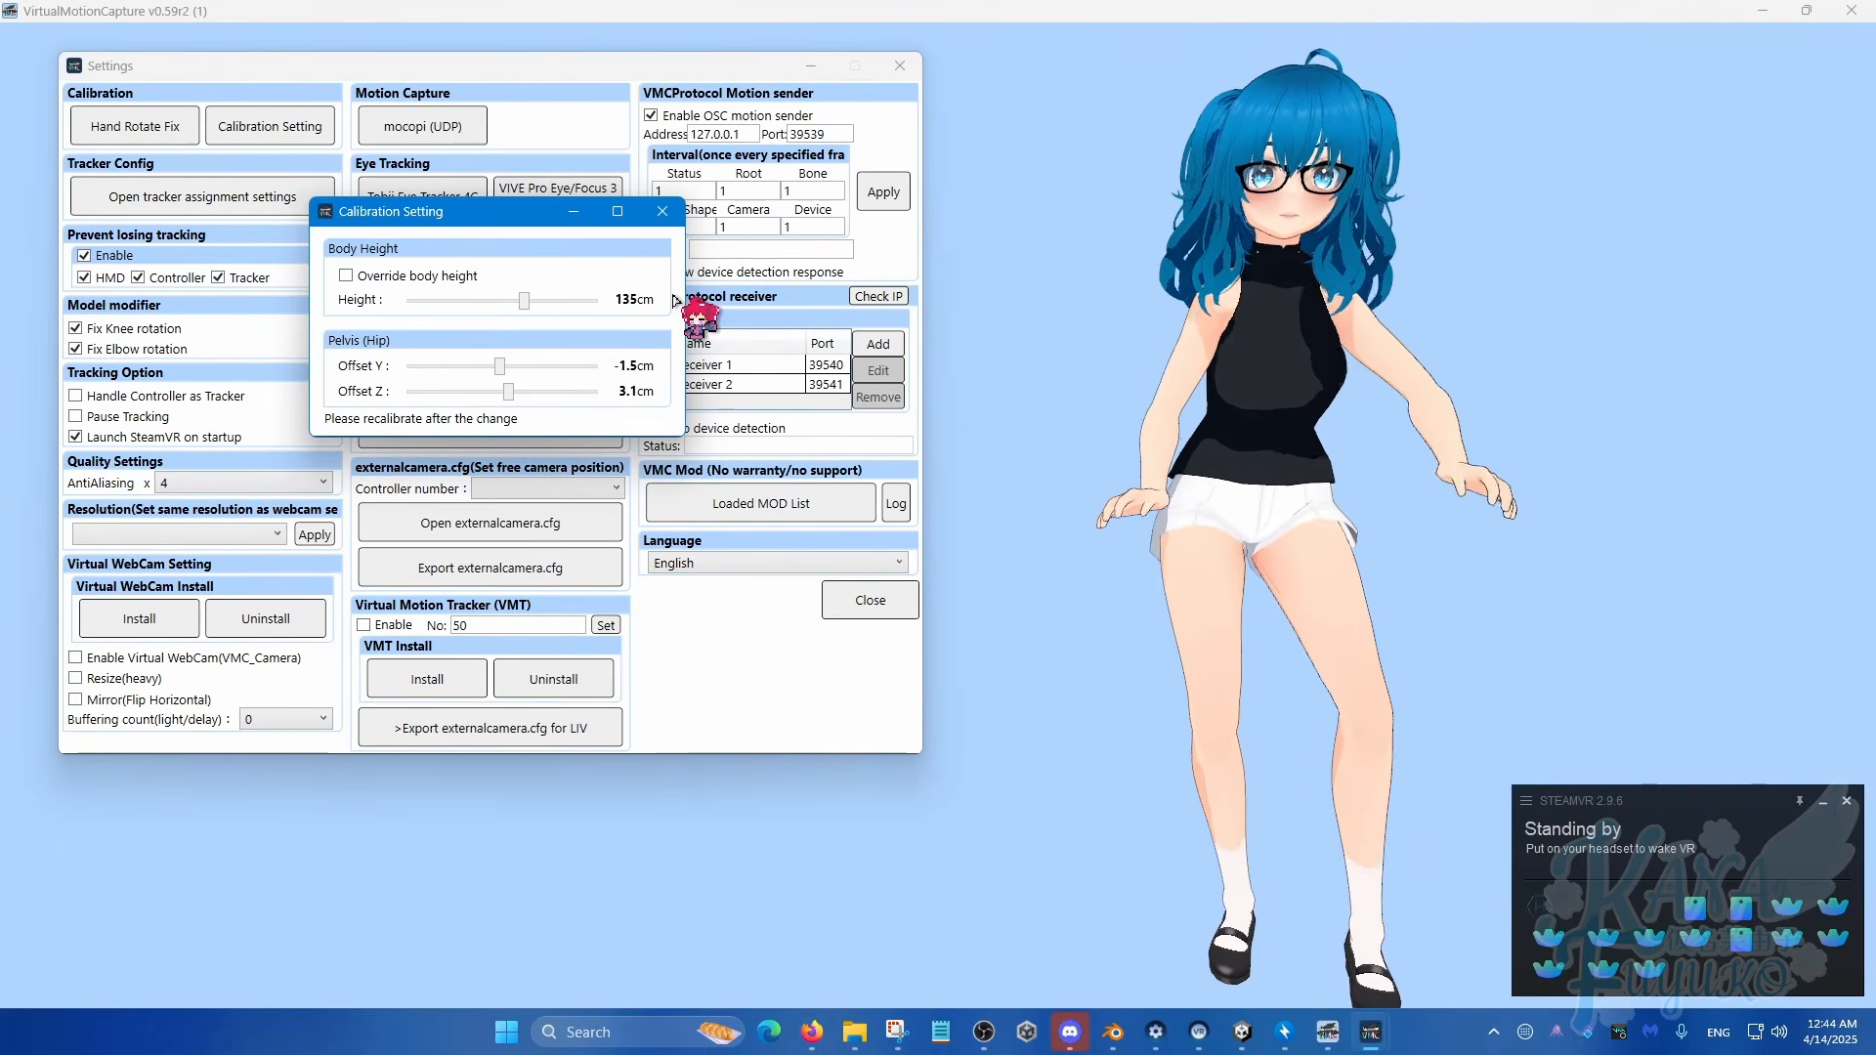
{"action": "left_click", "coordinate": [673, 217]}
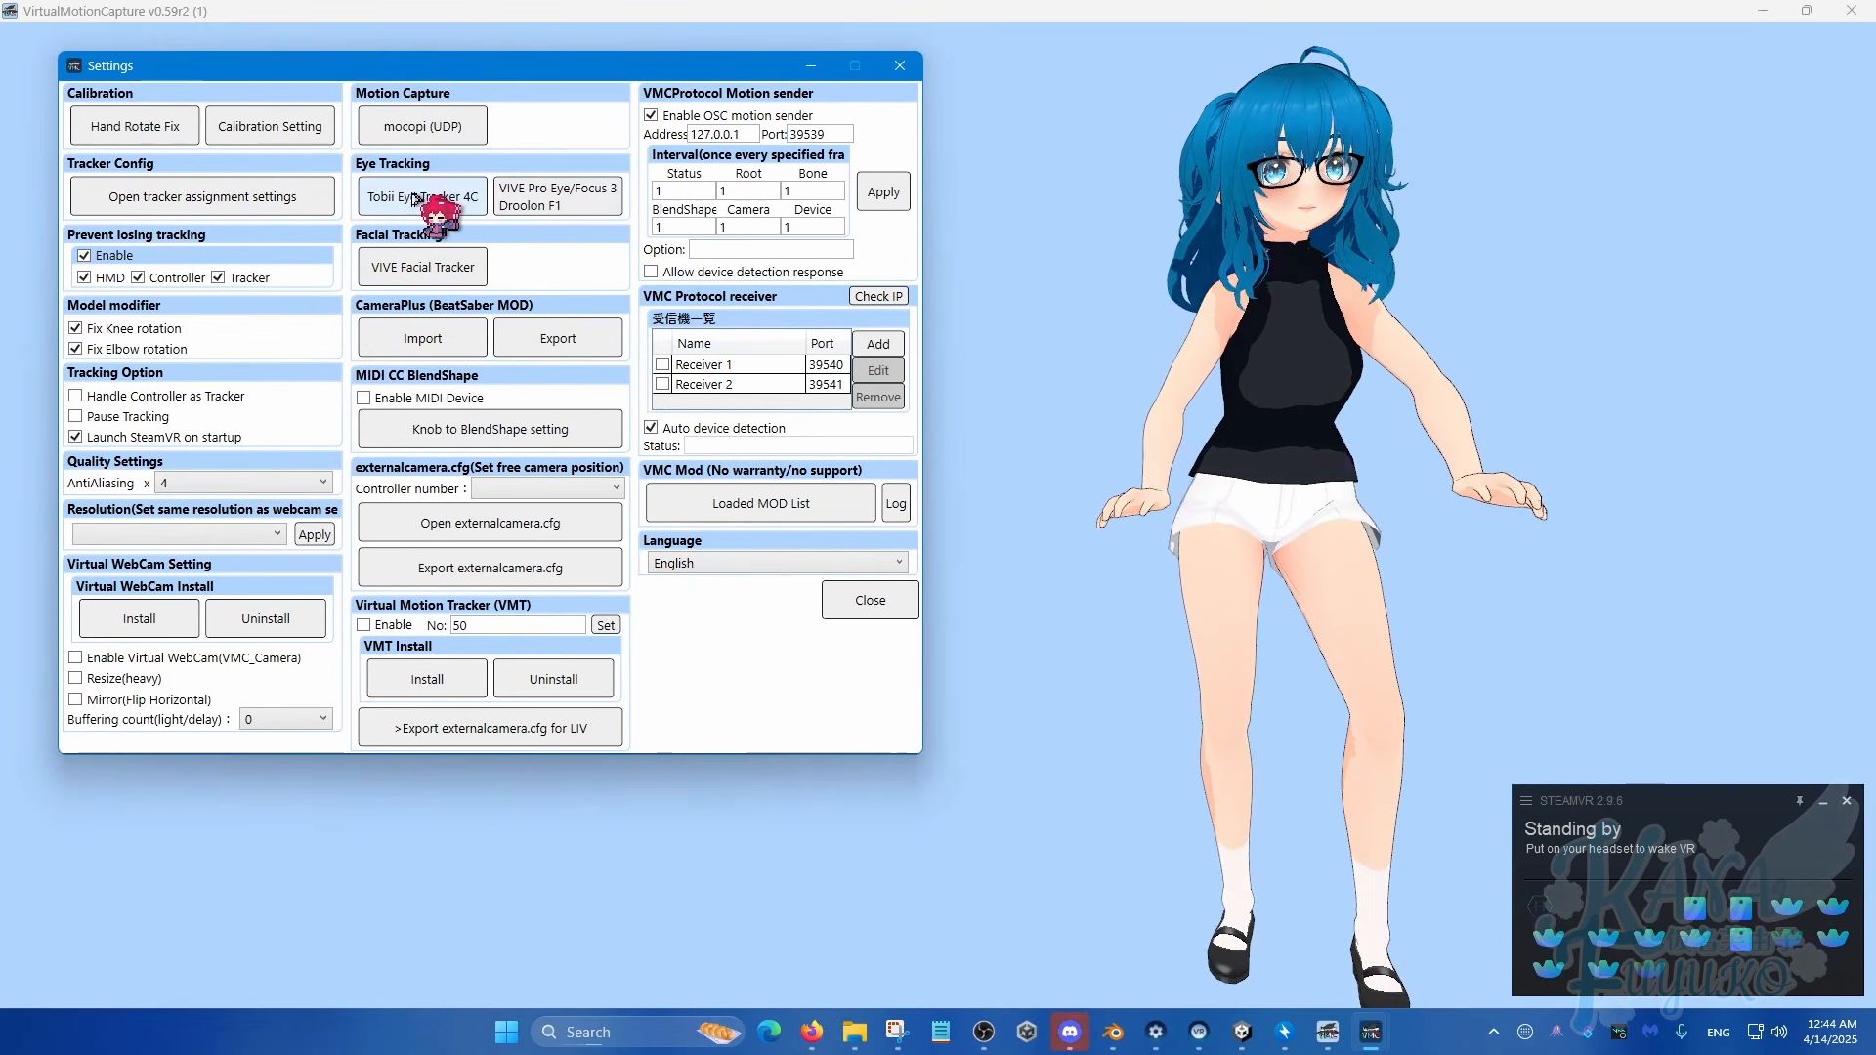
{"action": "key", "text": "ctrl"}
{"action": "key", "text": "ctrl"}
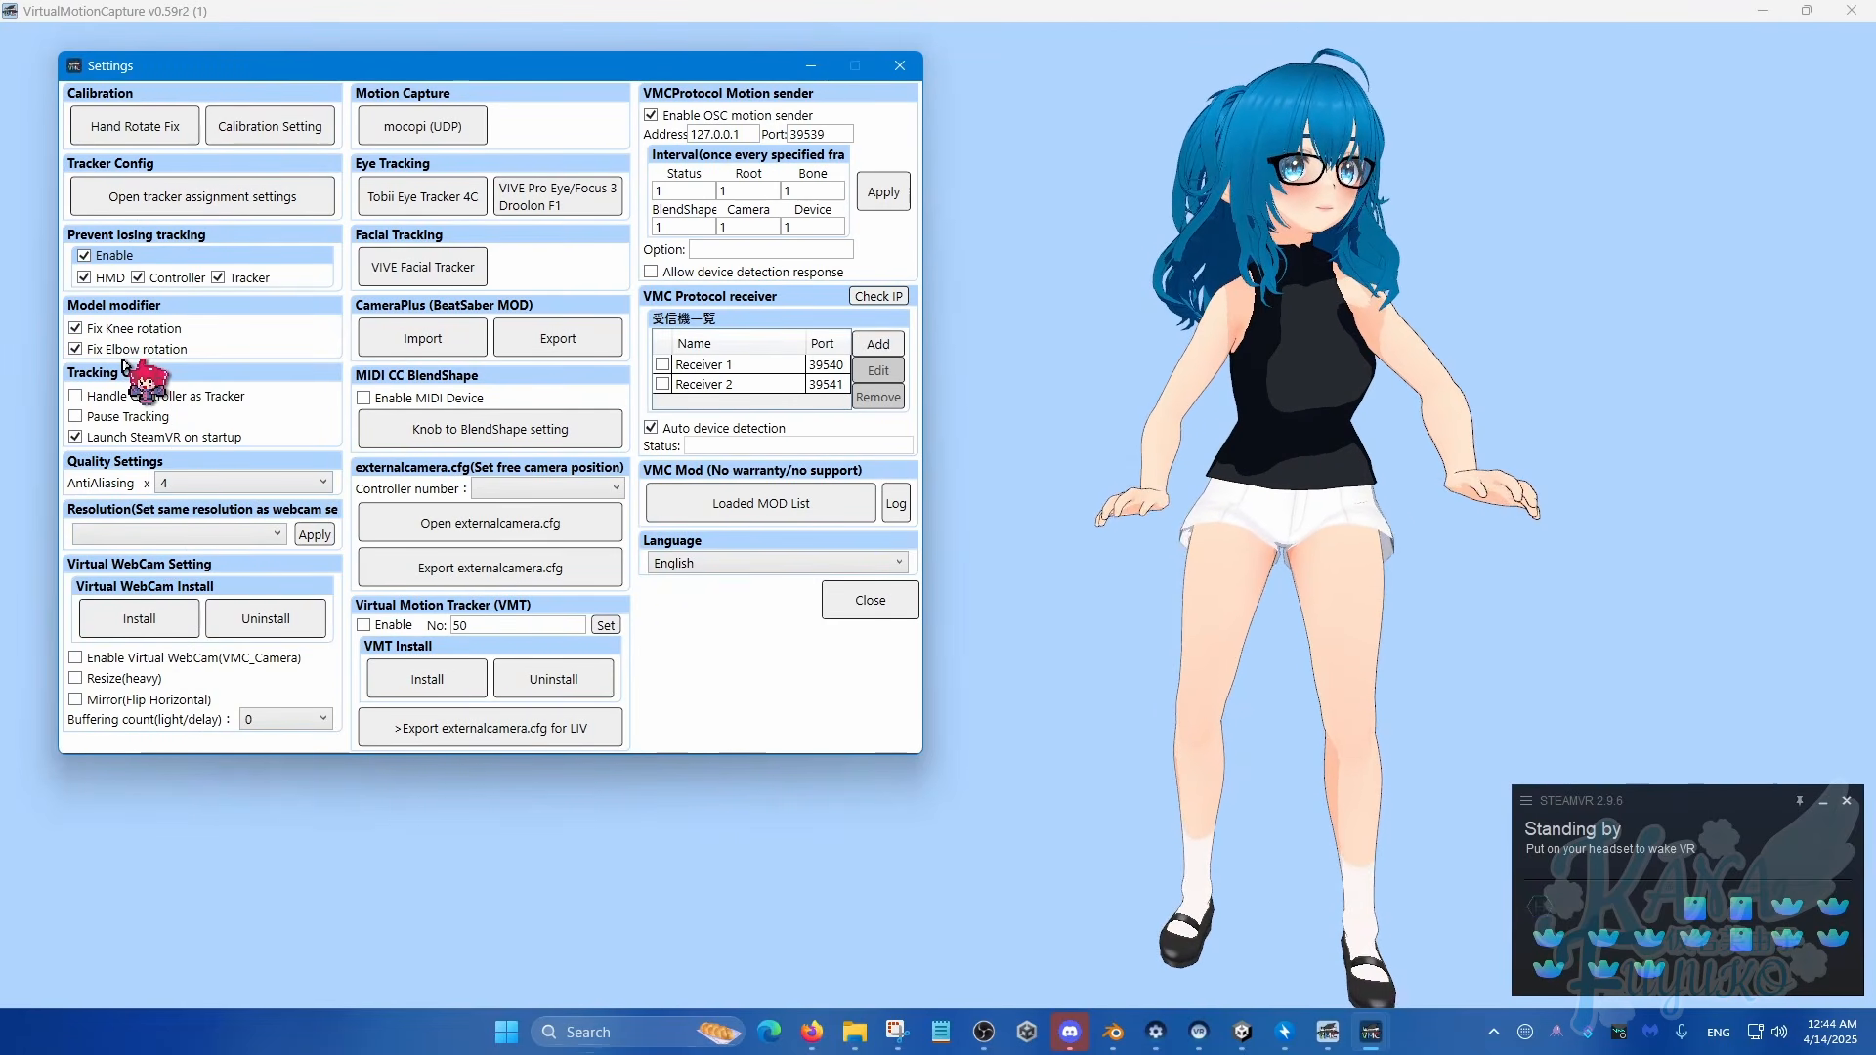
{"action": "key", "text": "ctrl"}
{"action": "key", "text": "ctrl"}
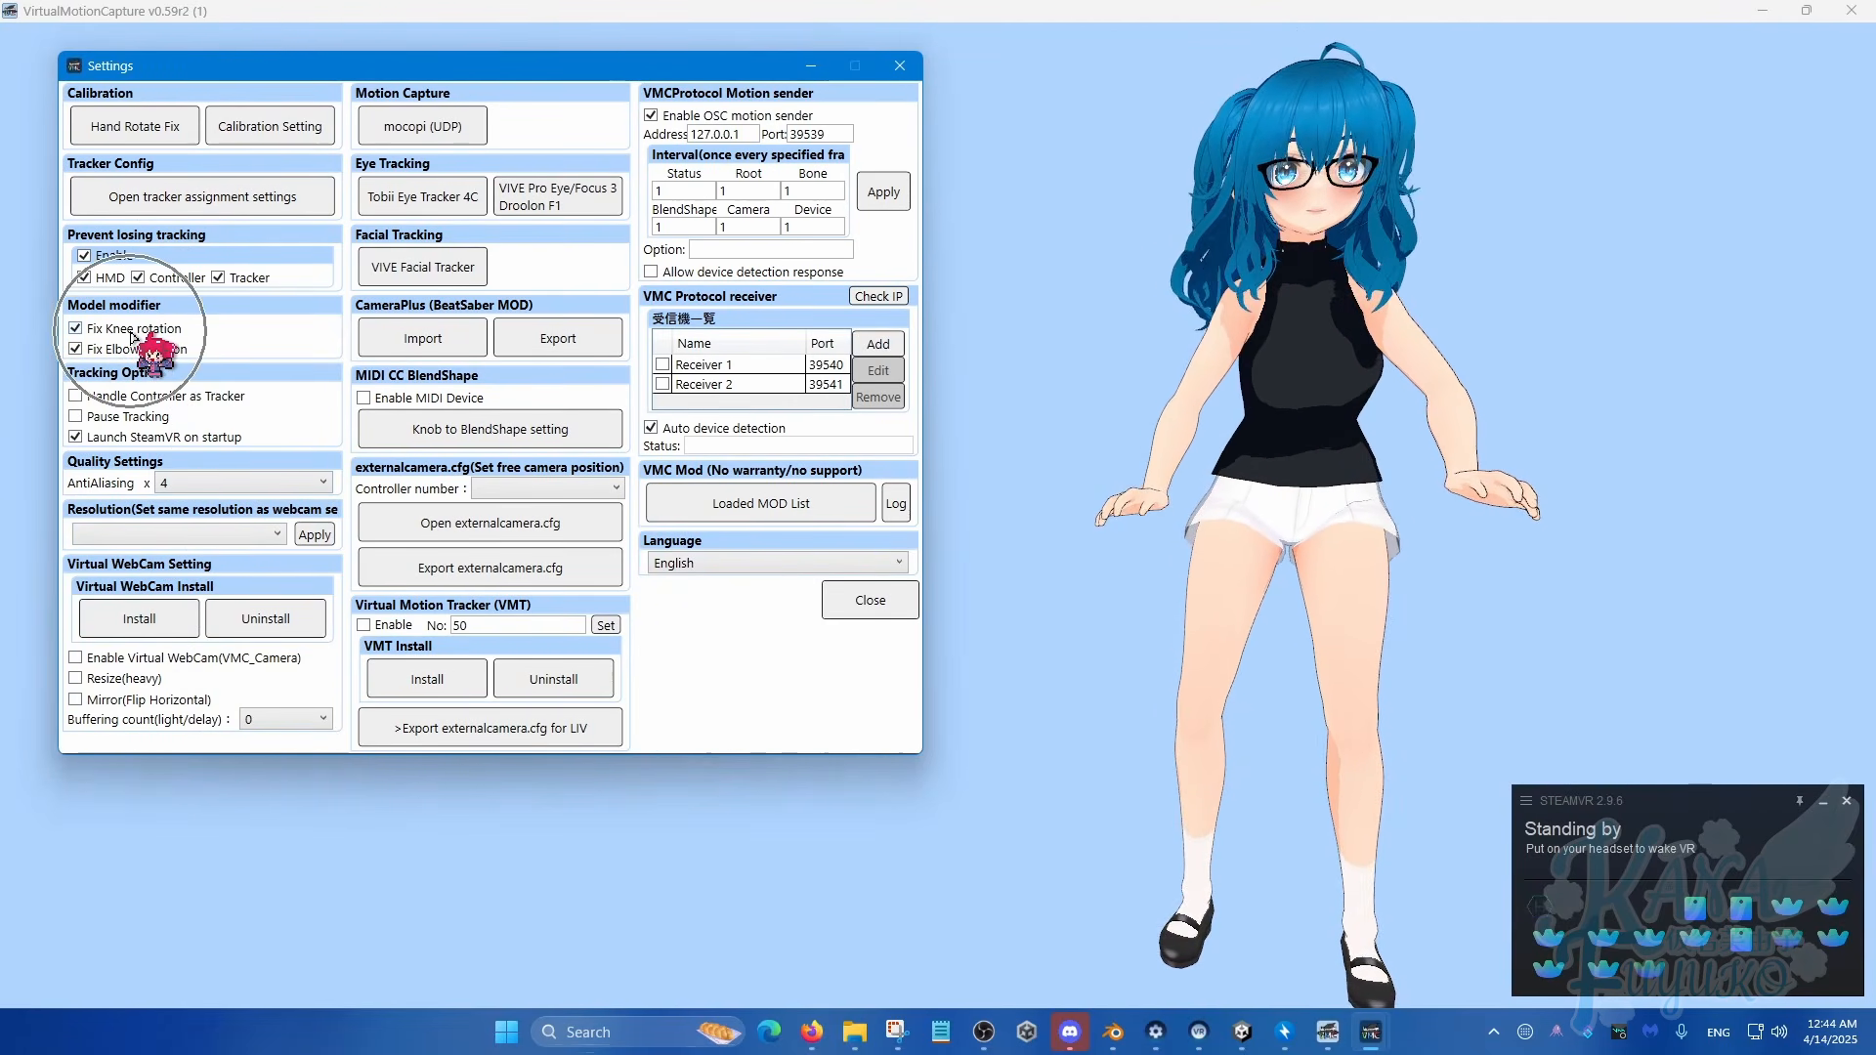
{"action": "key", "text": "ctrl"}
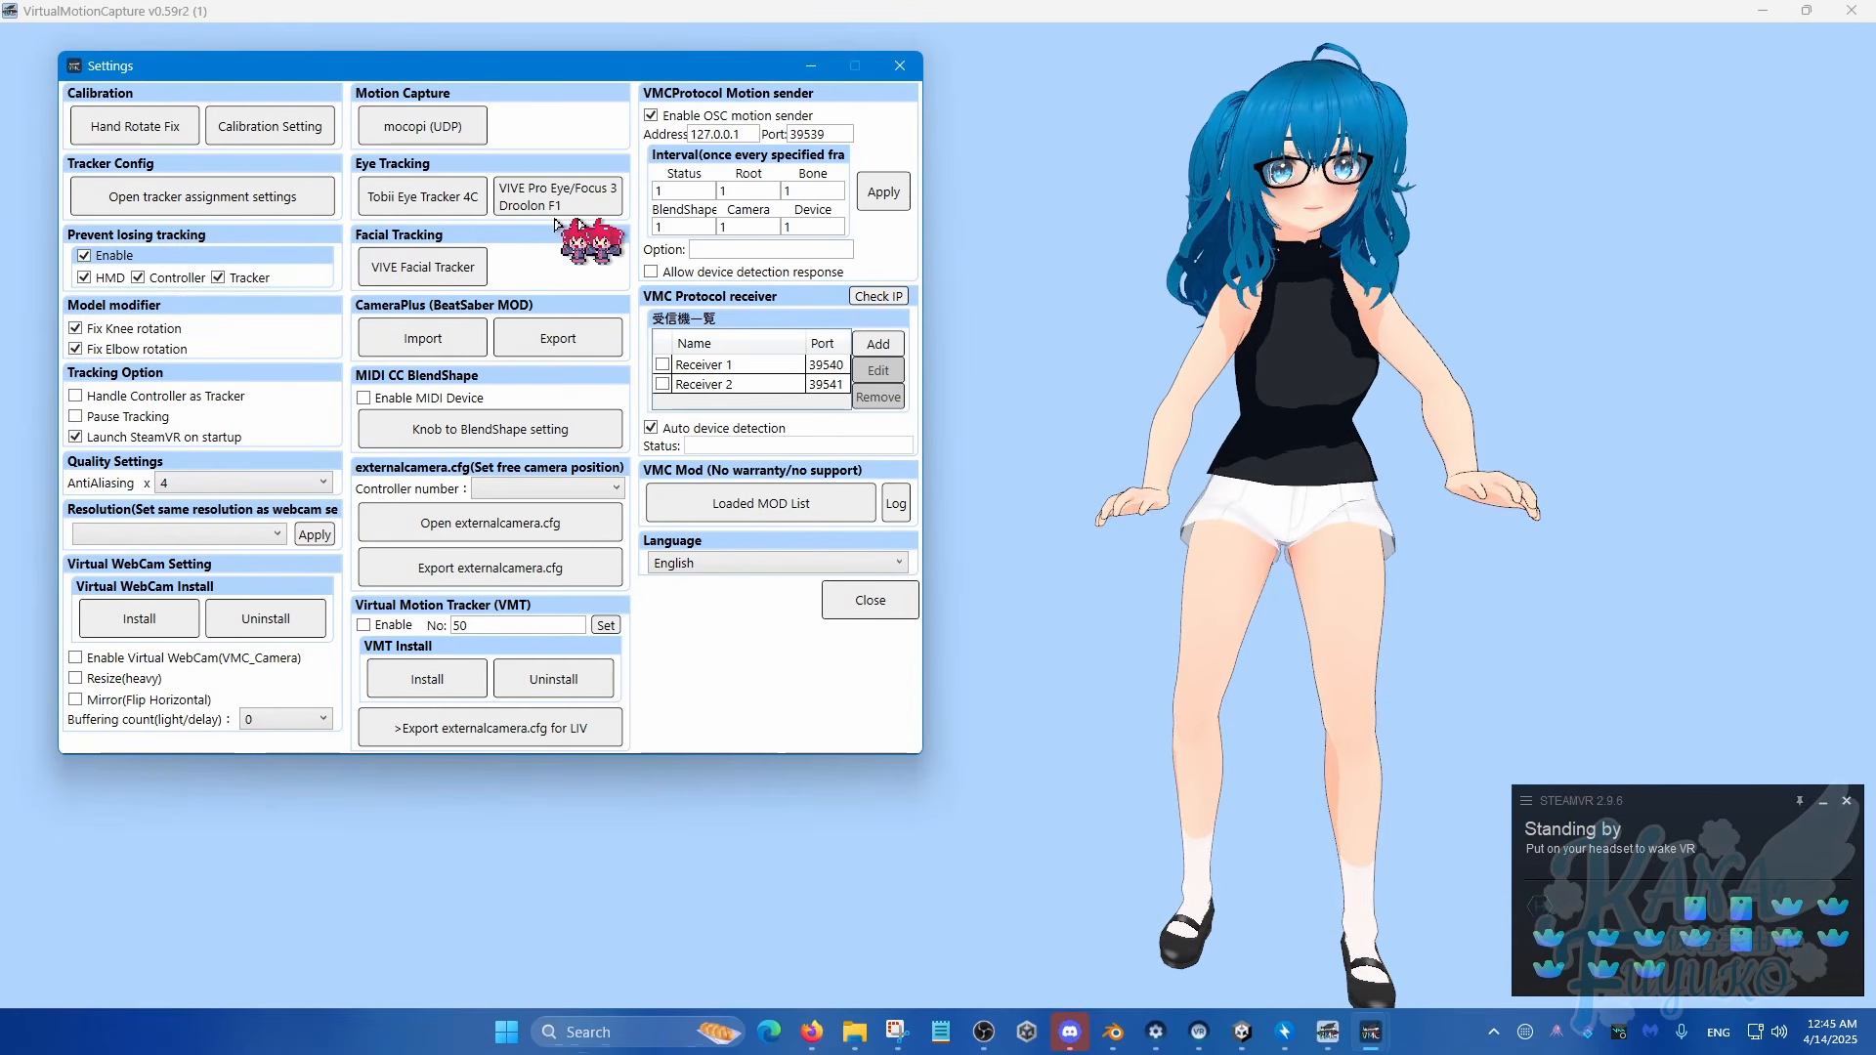
Step: Close the detailed settings and recalibrate in MR compositing mode (correct hand position and no leg bending)
{"action": "left_click", "coordinate": [873, 599]}
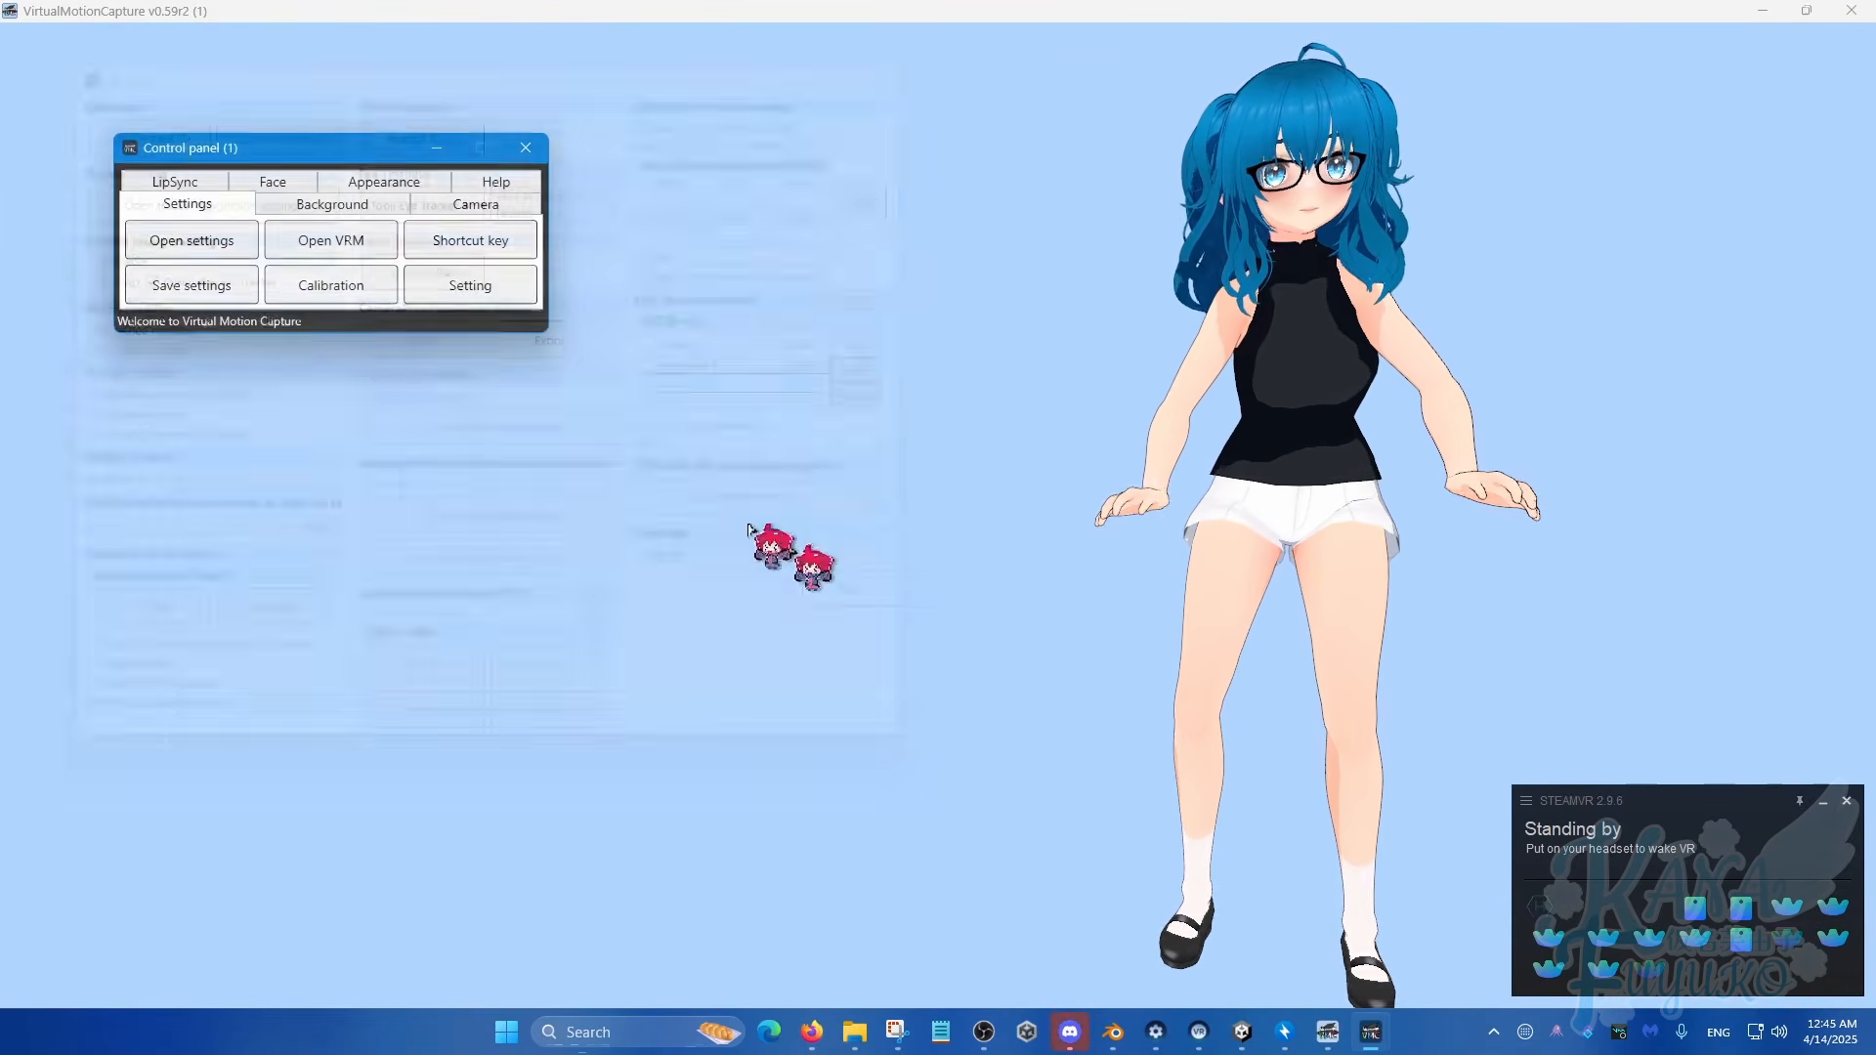
{"action": "left_click", "coordinate": [344, 292]}
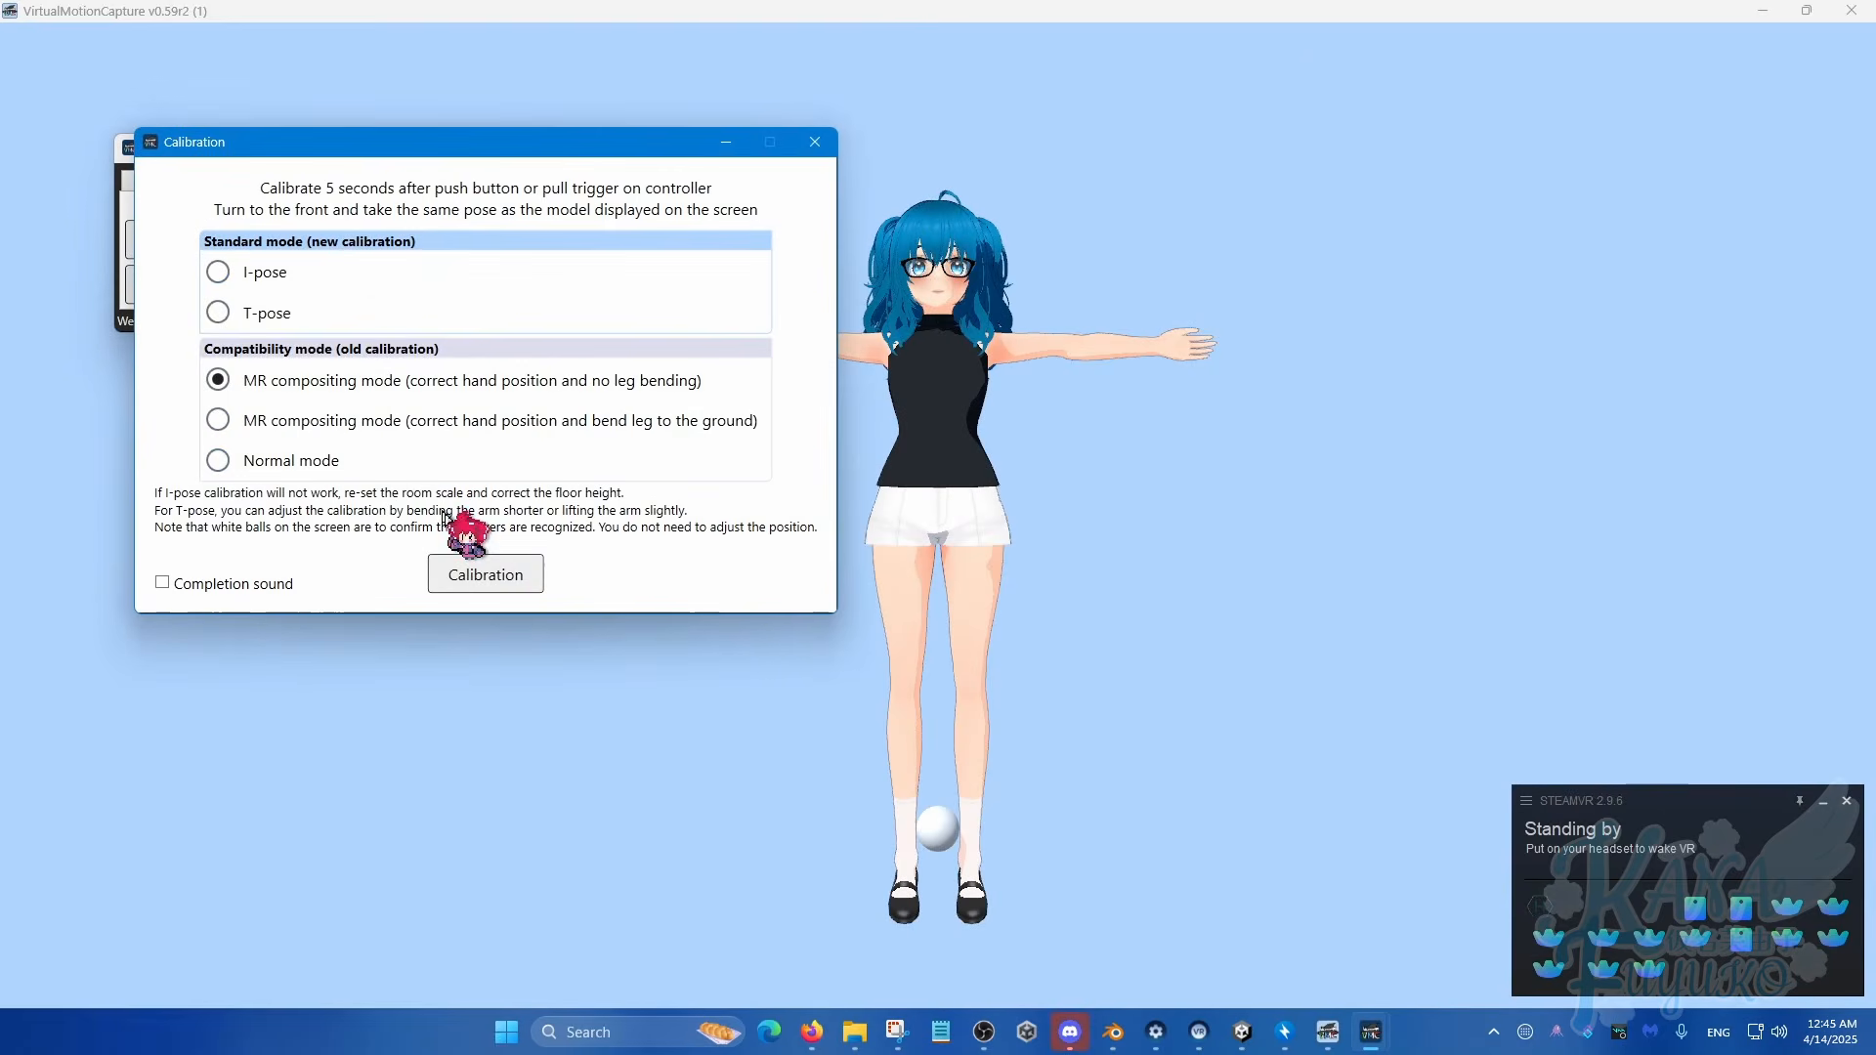
{"action": "left_click", "coordinate": [458, 377]}
{"action": "left_click", "coordinate": [493, 577]}
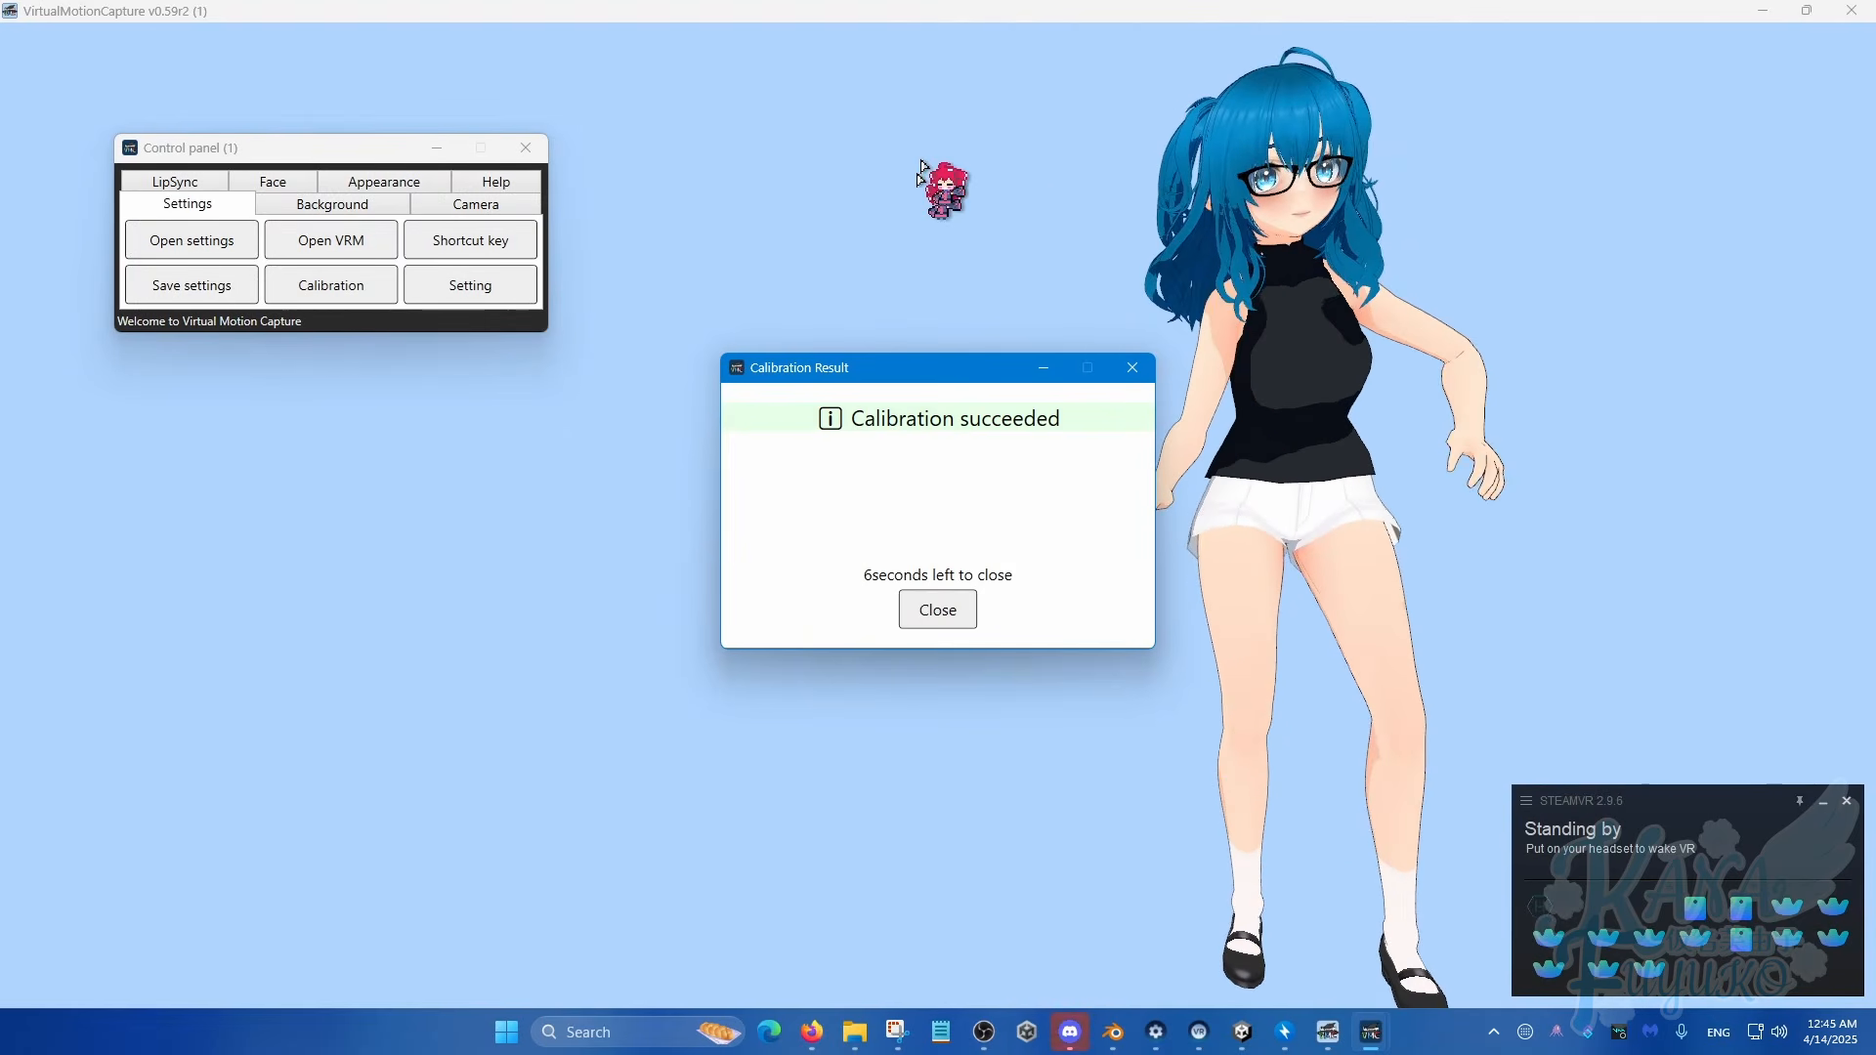
Step: In Hand Rotate Fix, set the swivel offset to 2 degrees and both hands' position to X -0.5 cm and Y 0.5 cm, syncing right to left
{"action": "left_click", "coordinate": [467, 292]}
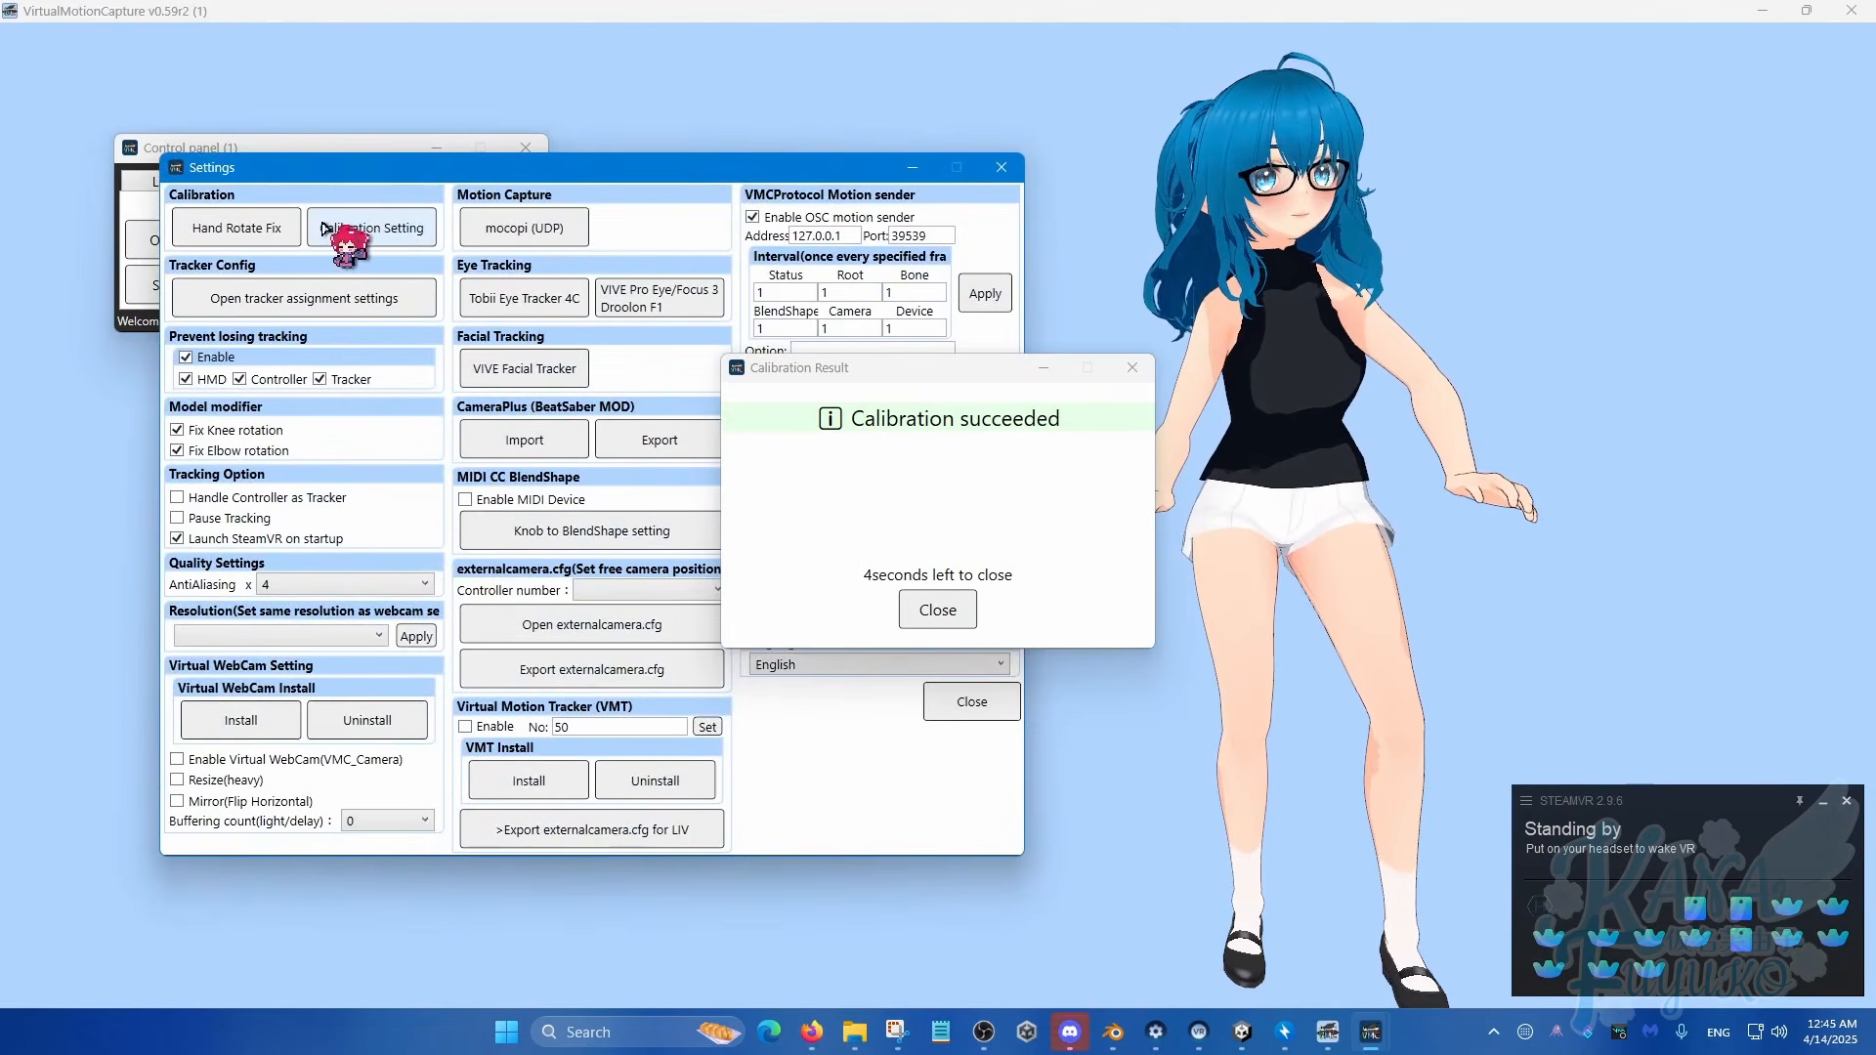
{"action": "left_click", "coordinate": [238, 229]}
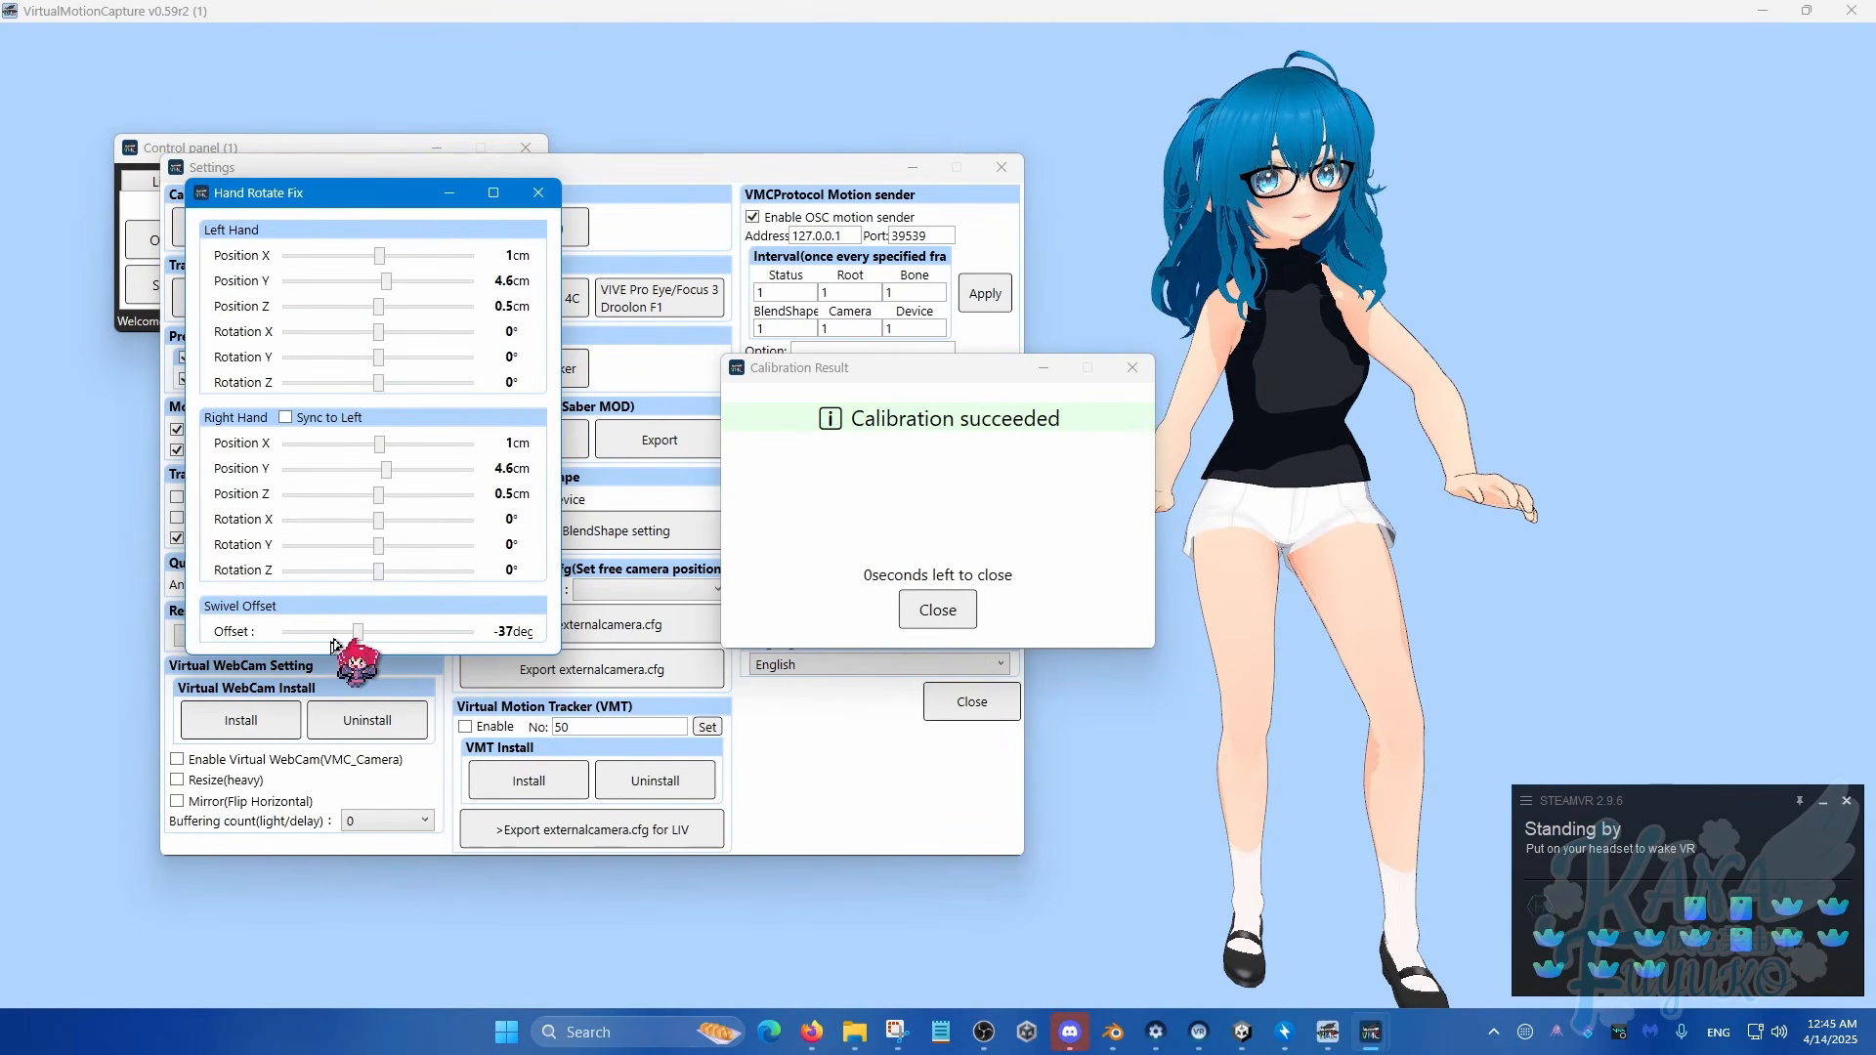
{"action": "left_click_drag", "start_coordinate": [356, 633], "coordinate": [379, 654]}
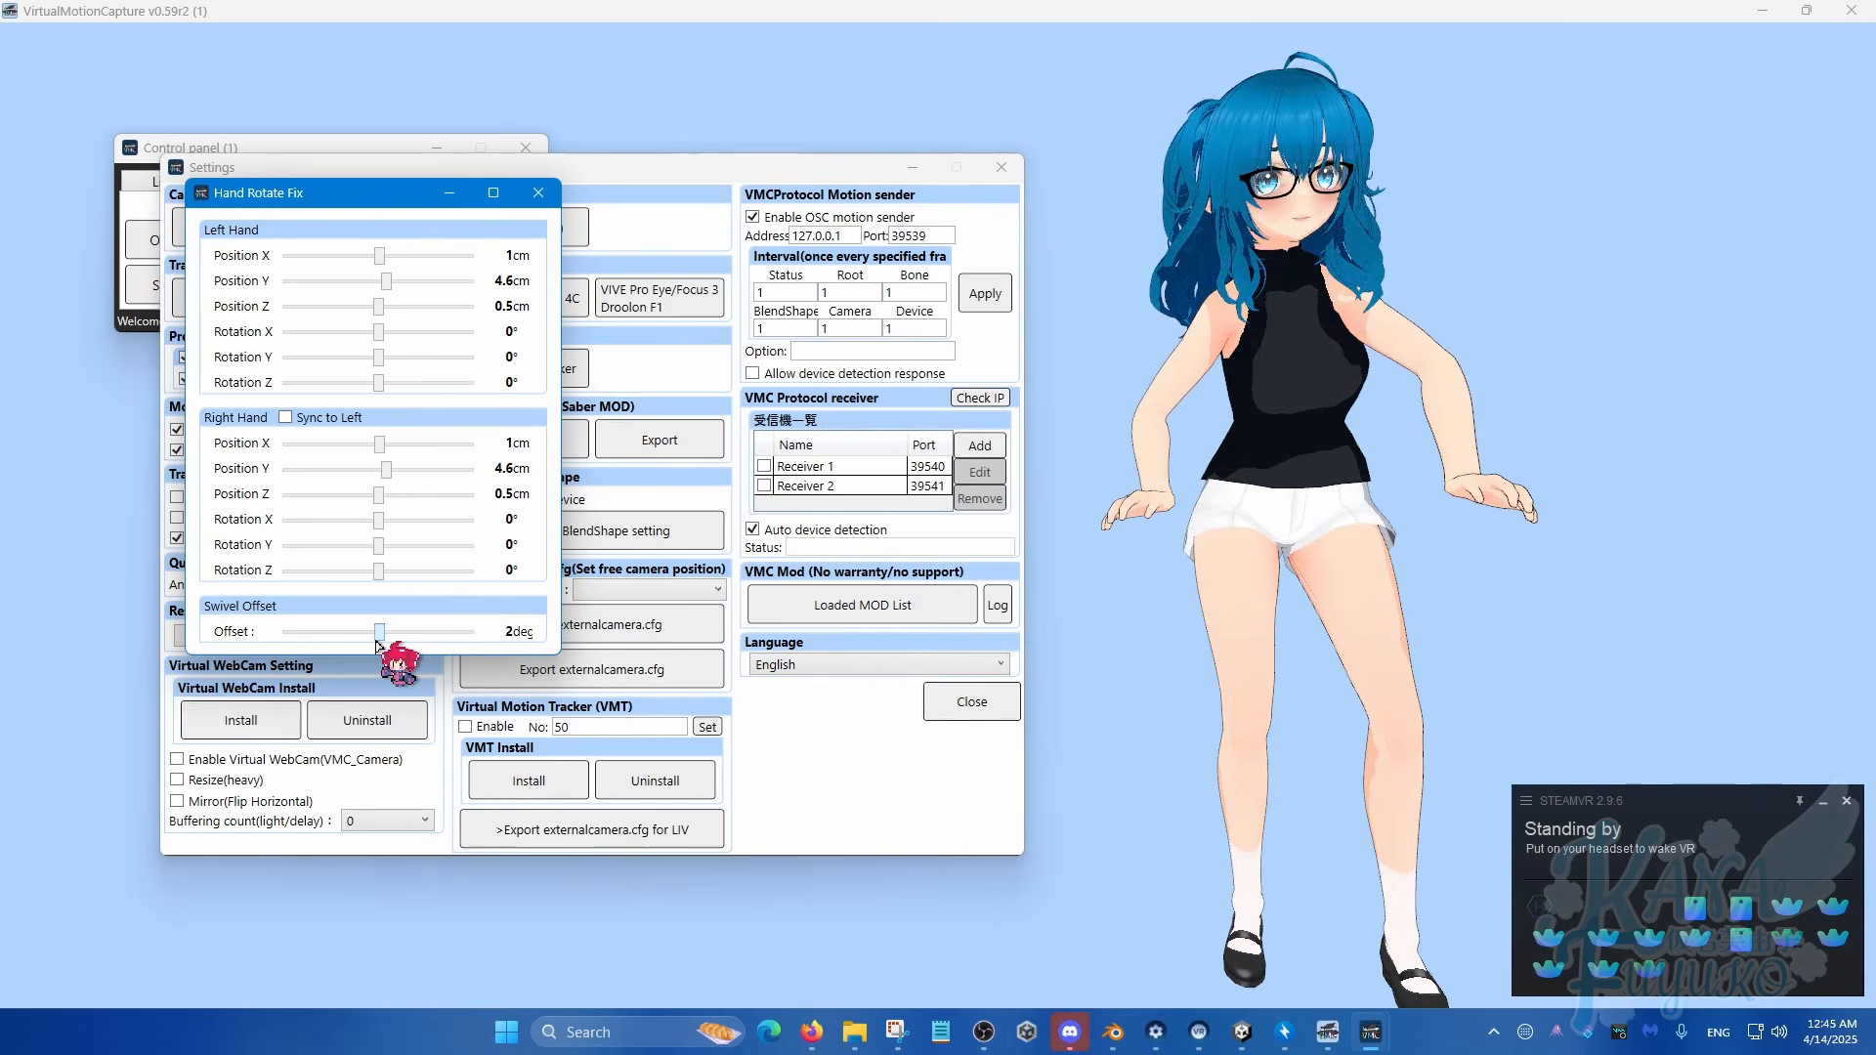
{"action": "left_click_drag", "start_coordinate": [386, 284], "coordinate": [380, 283]}
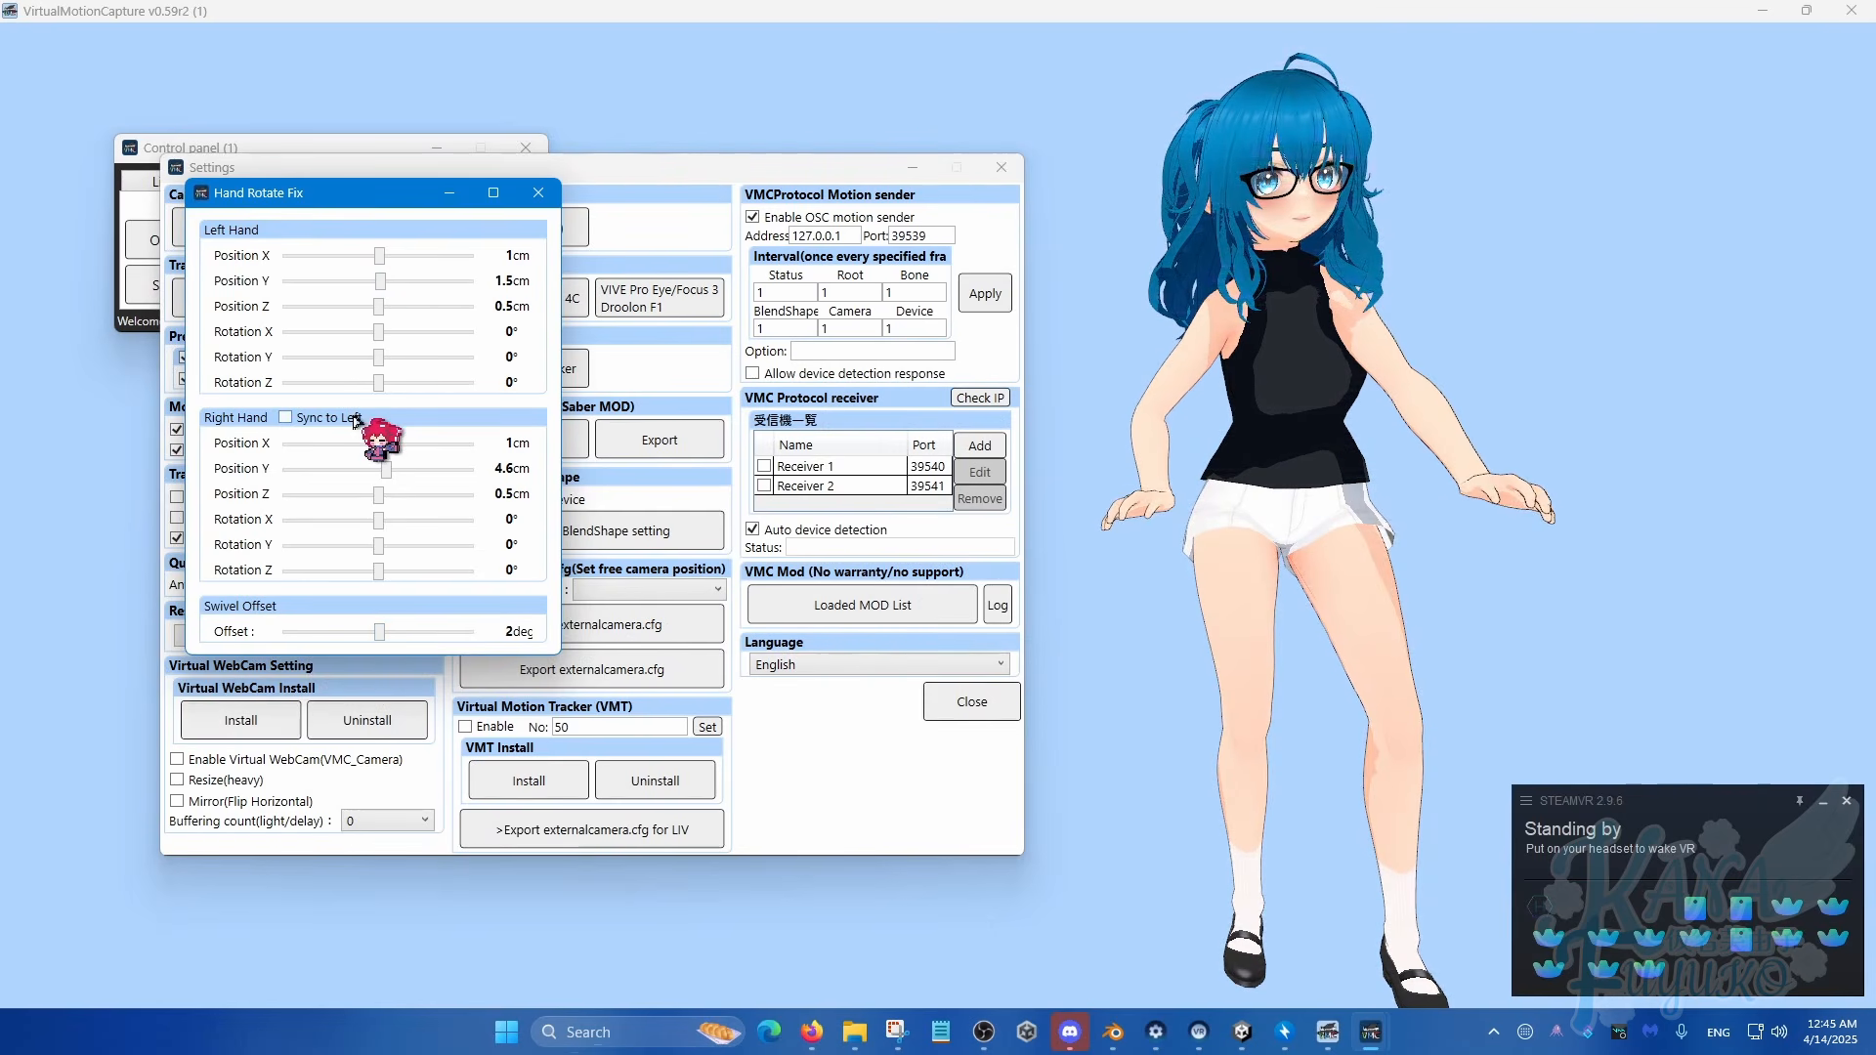
{"action": "left_click", "coordinate": [285, 417]}
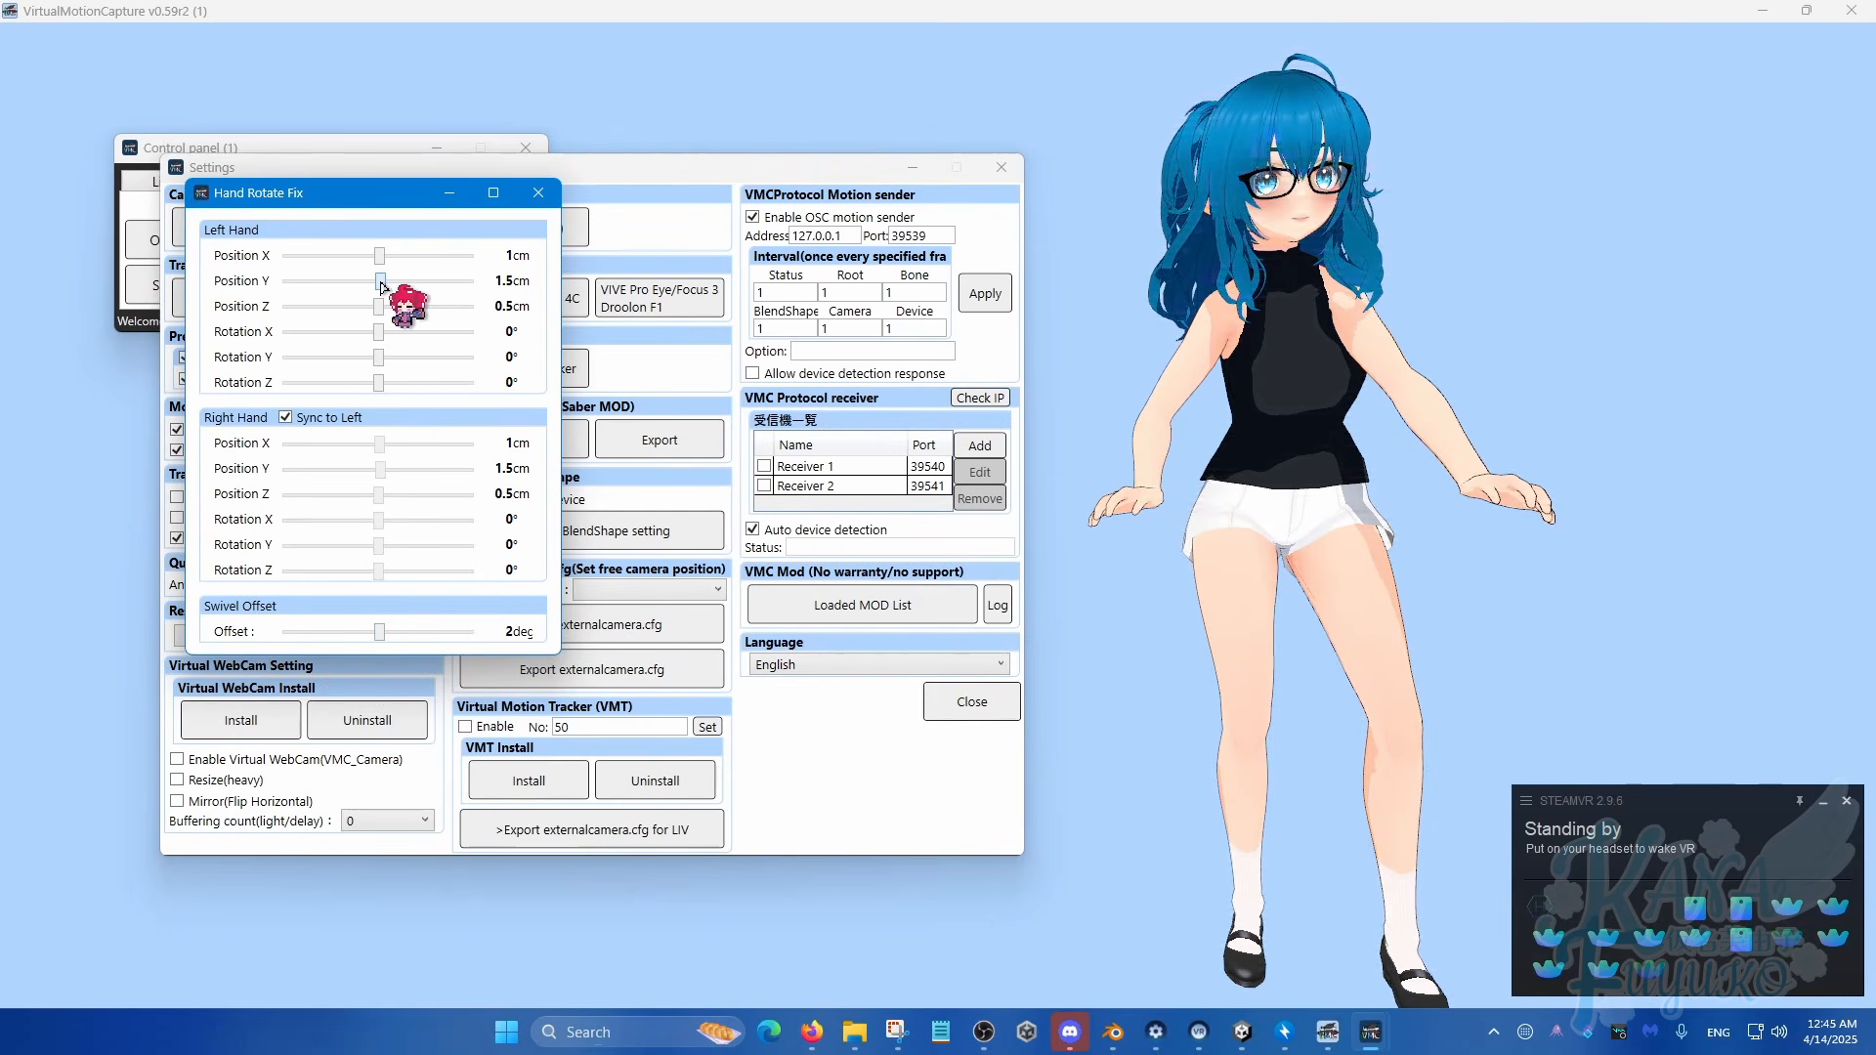
{"action": "left_click_drag", "start_coordinate": [380, 256], "coordinate": [380, 272]}
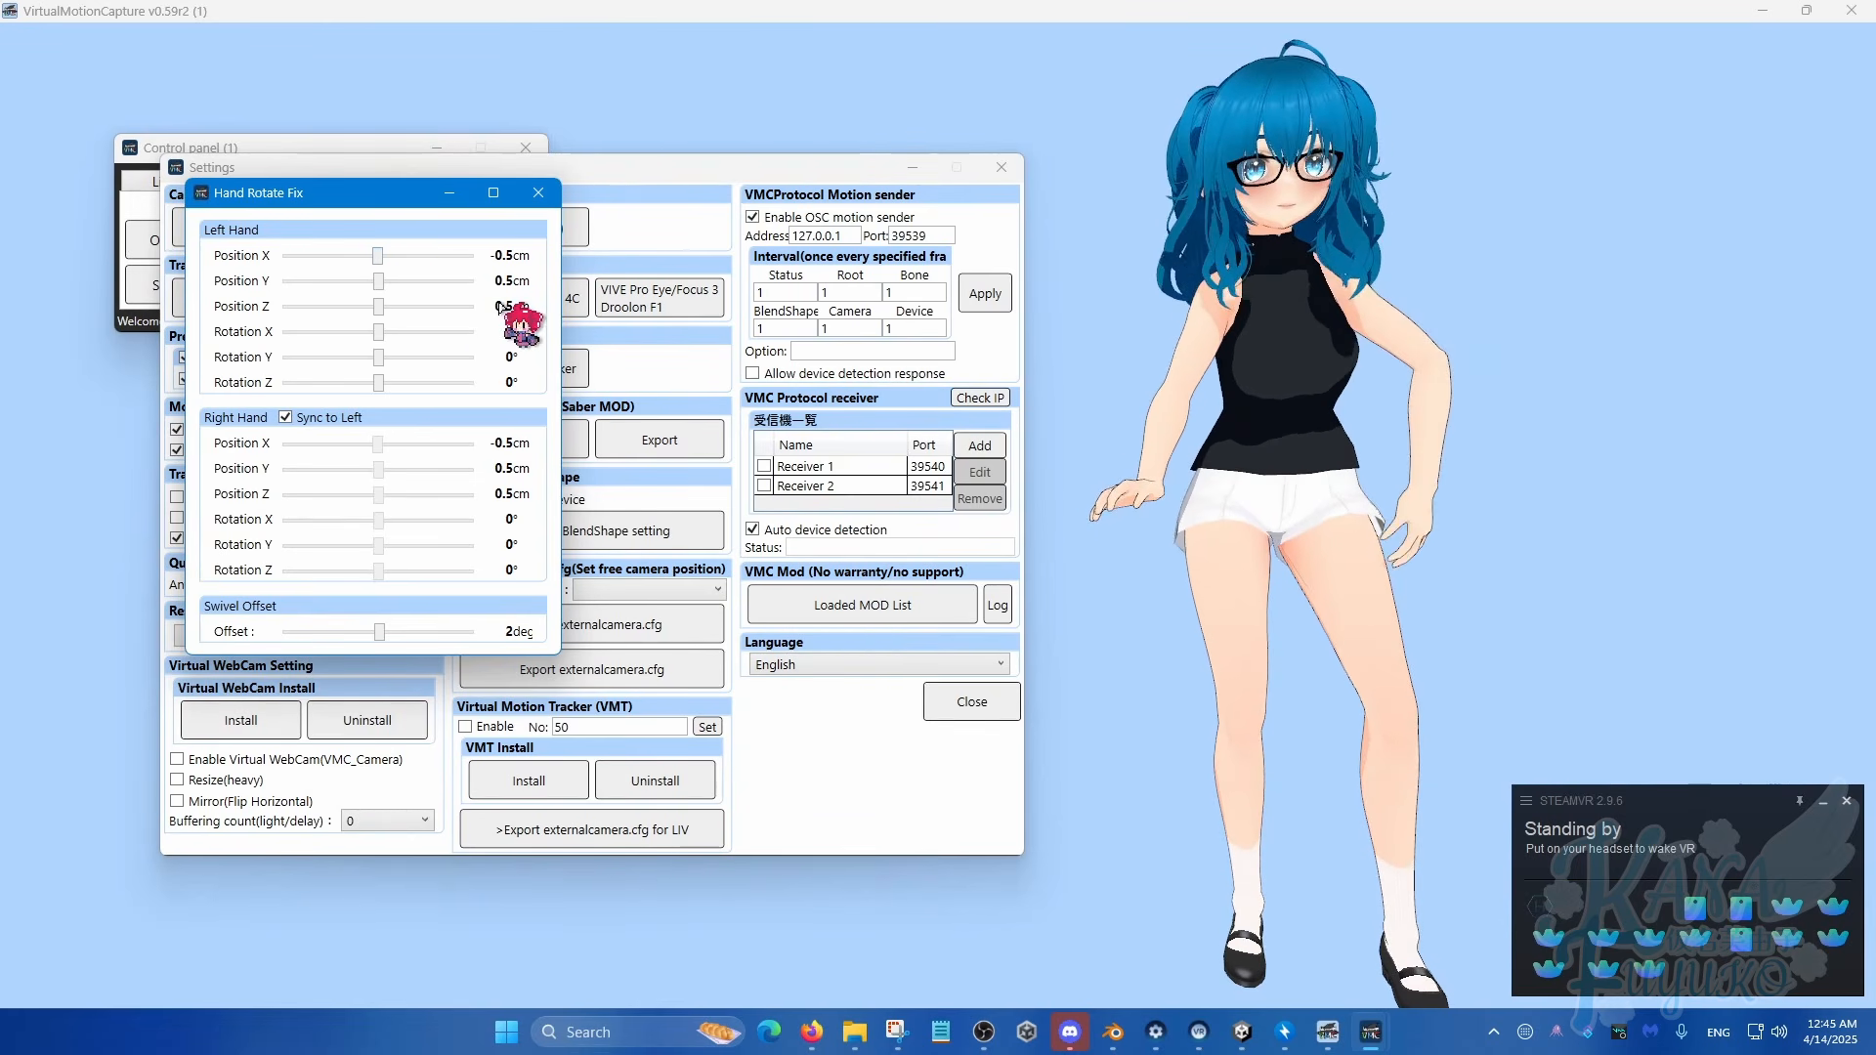
{"action": "left_click", "coordinate": [539, 190]}
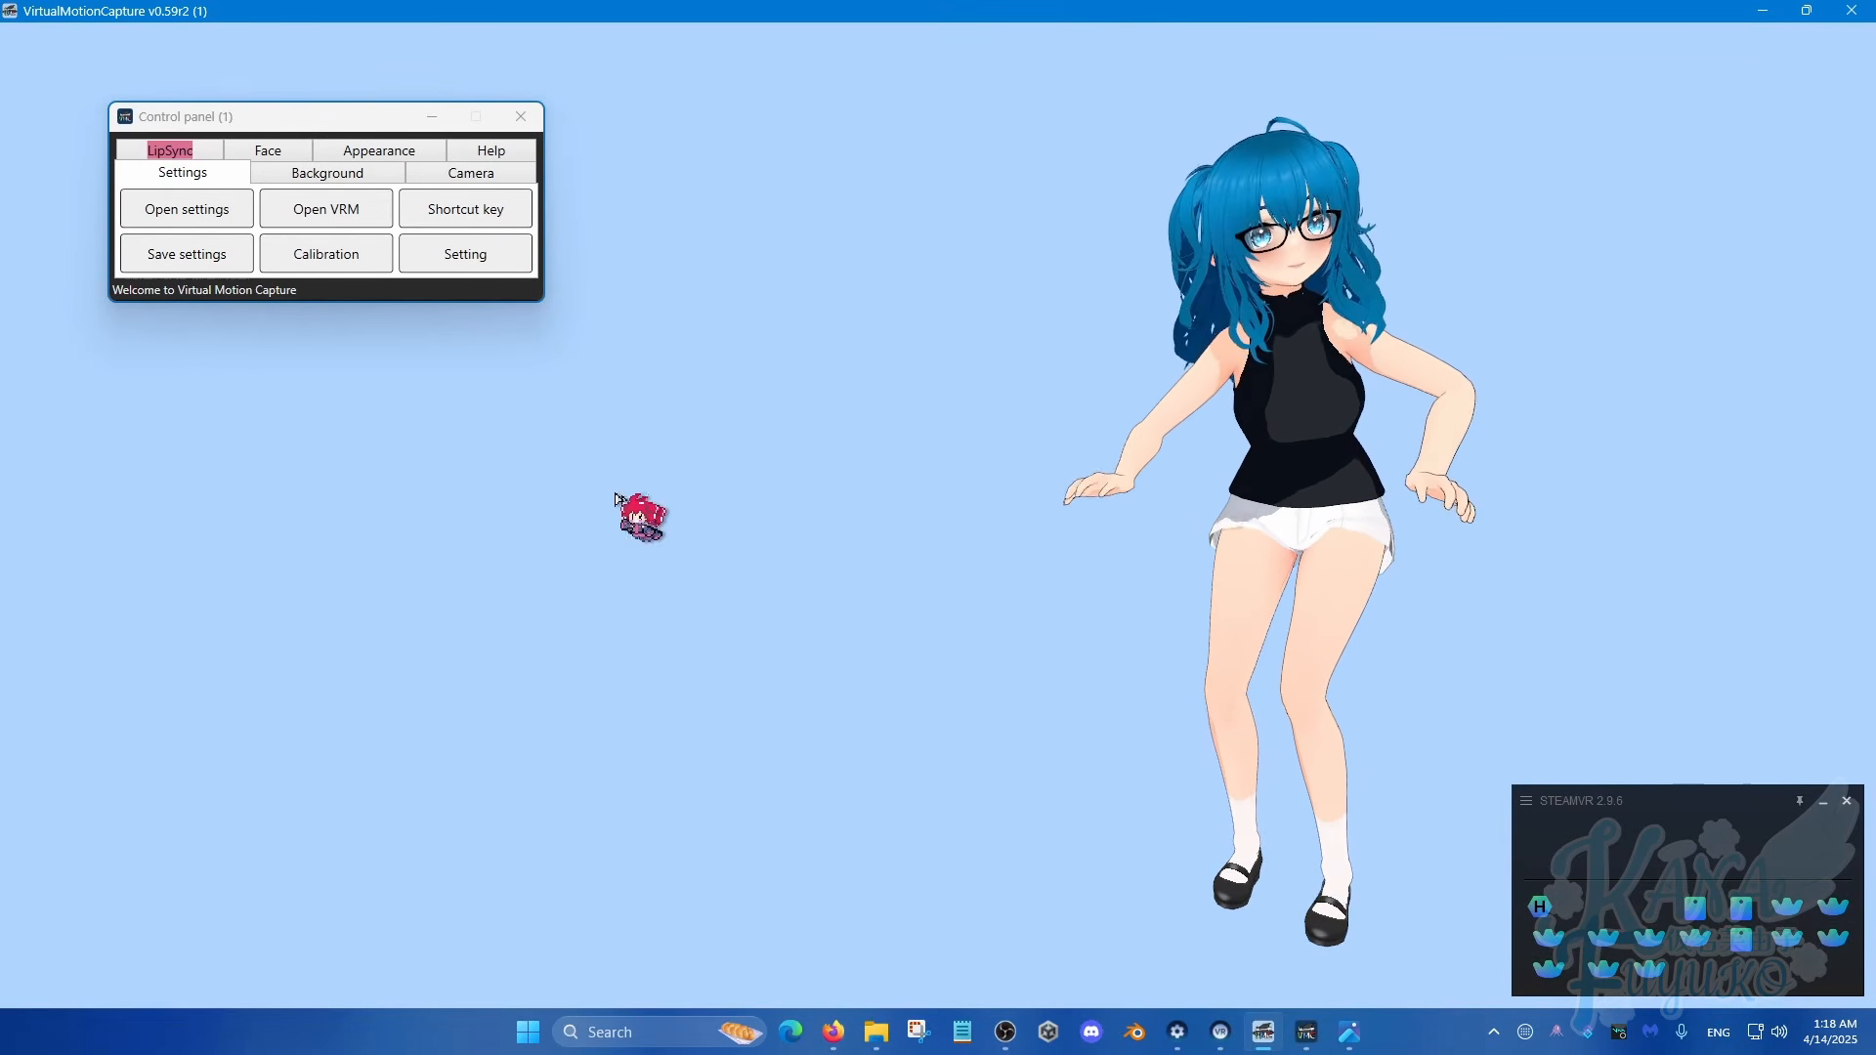
Step: Save the settings as Test Chan VMC in the Test Model Series folder, and check the saved file in the settings-loading dialog without loading it
{"action": "left_click", "coordinate": [176, 260]}
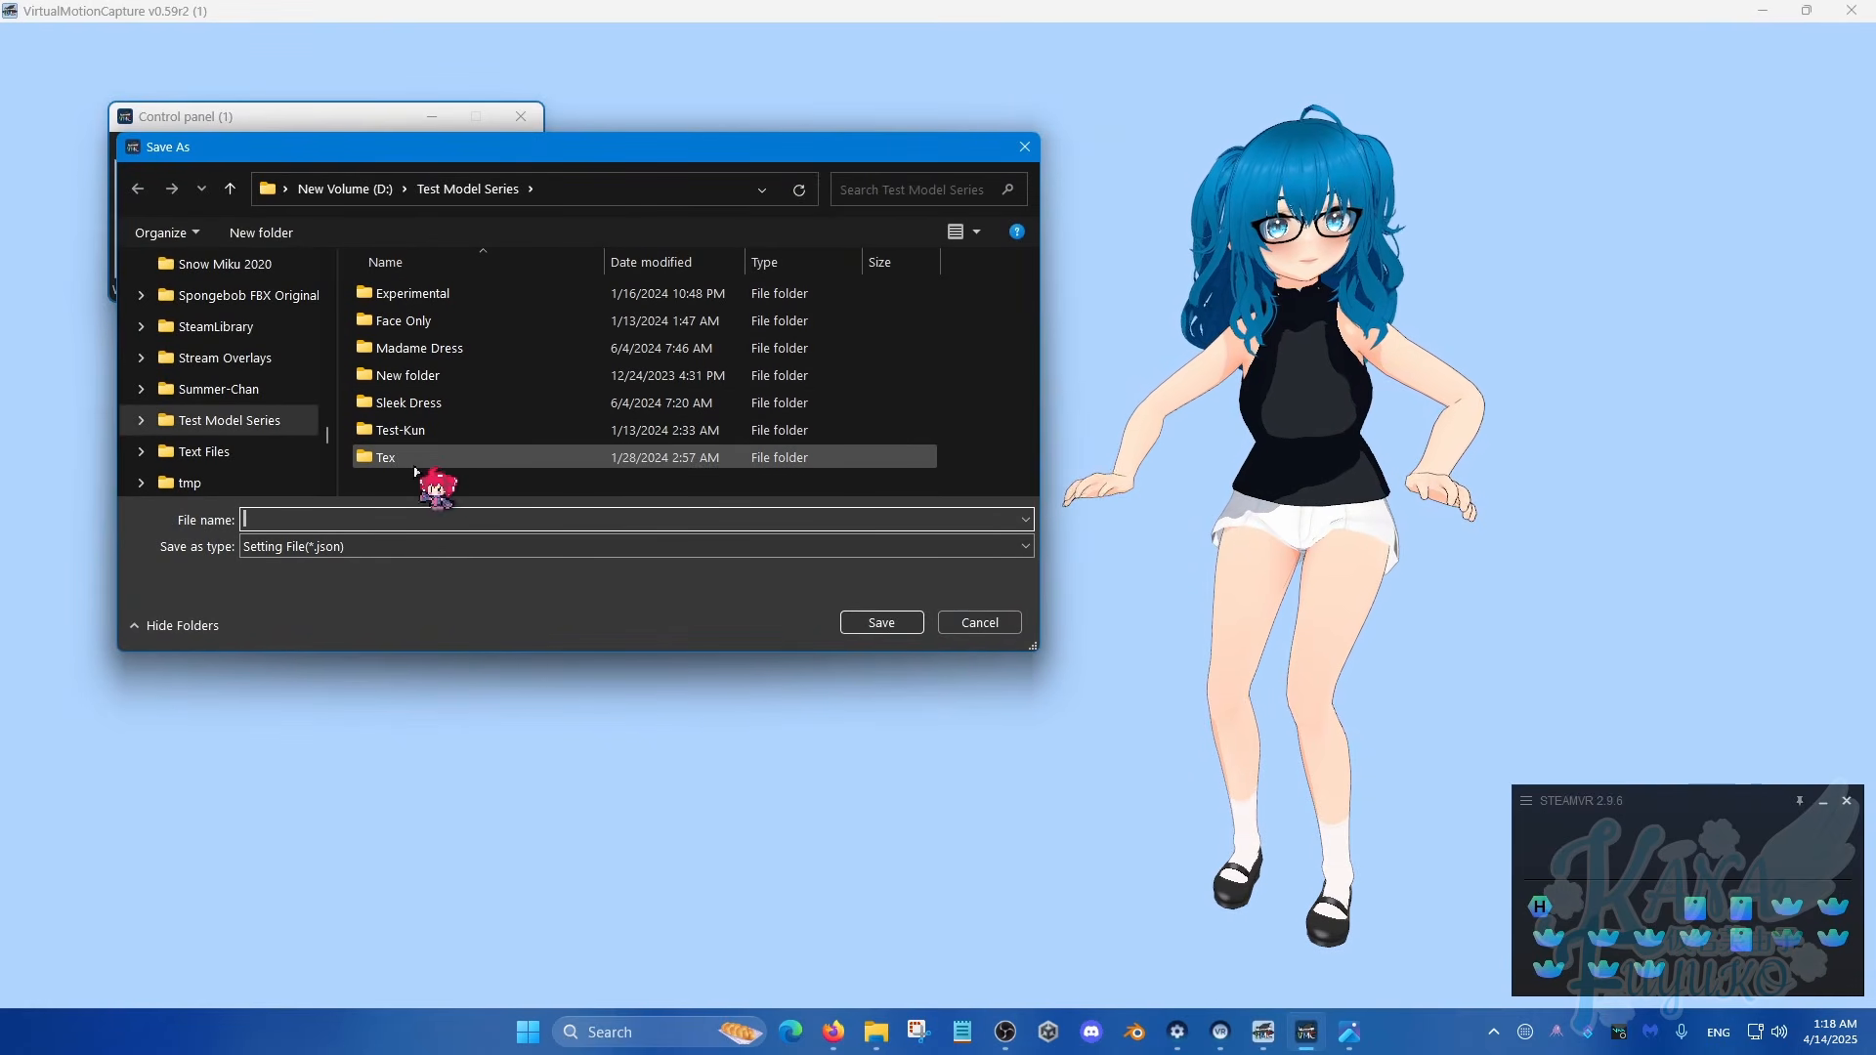
{"action": "left_click", "coordinate": [403, 520]}
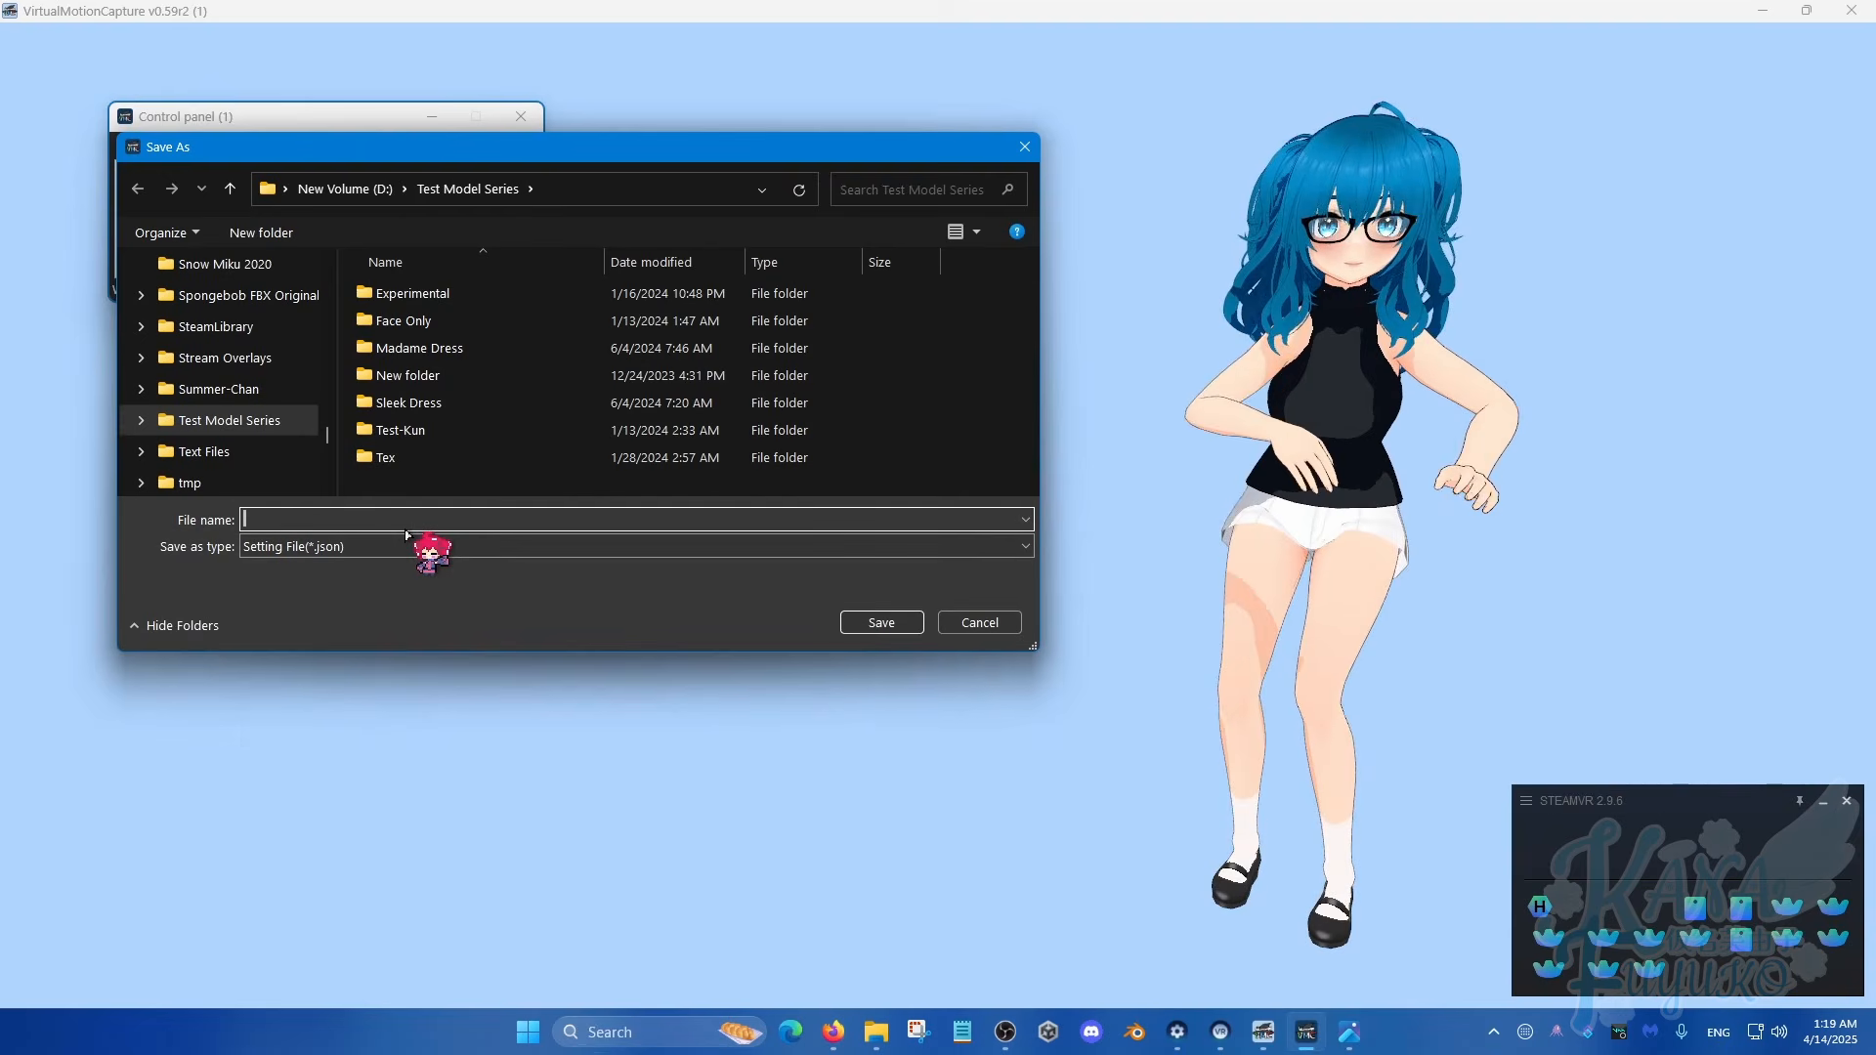
{"action": "type", "text": "Test Chan VMC"}
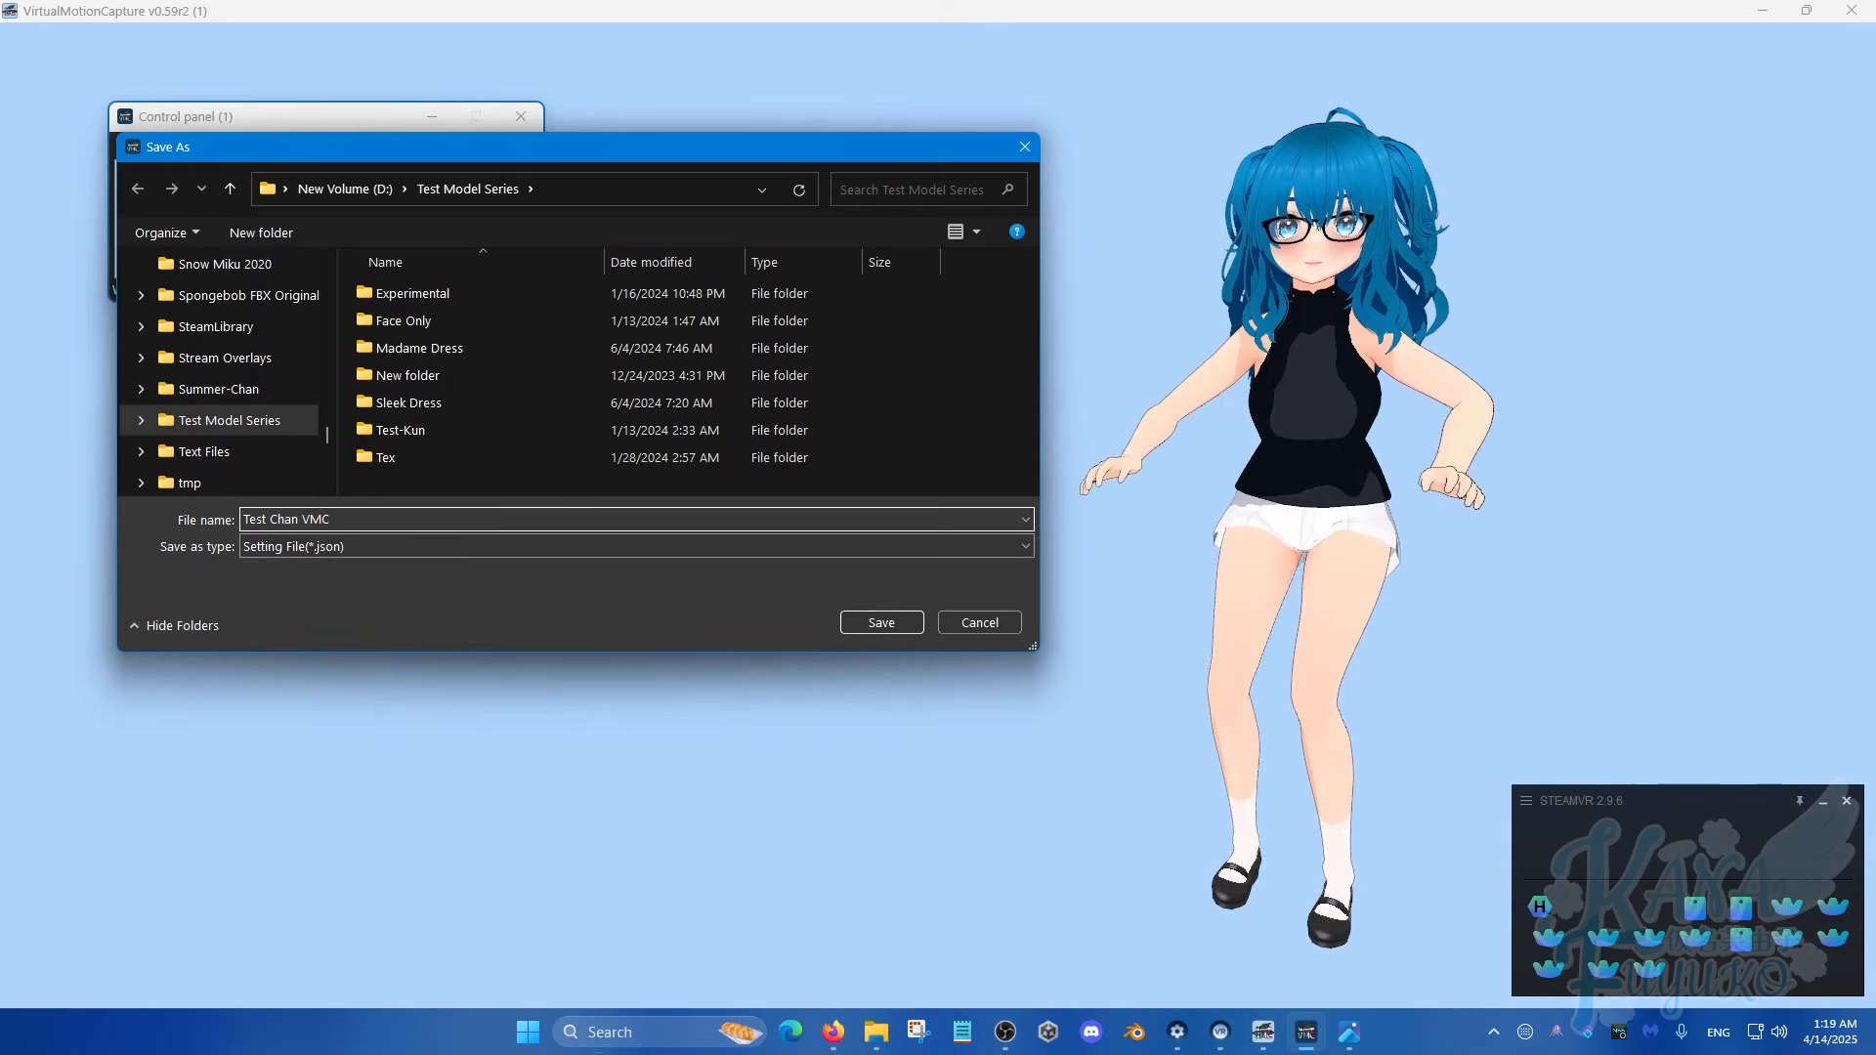
{"action": "left_click", "coordinate": [878, 622]}
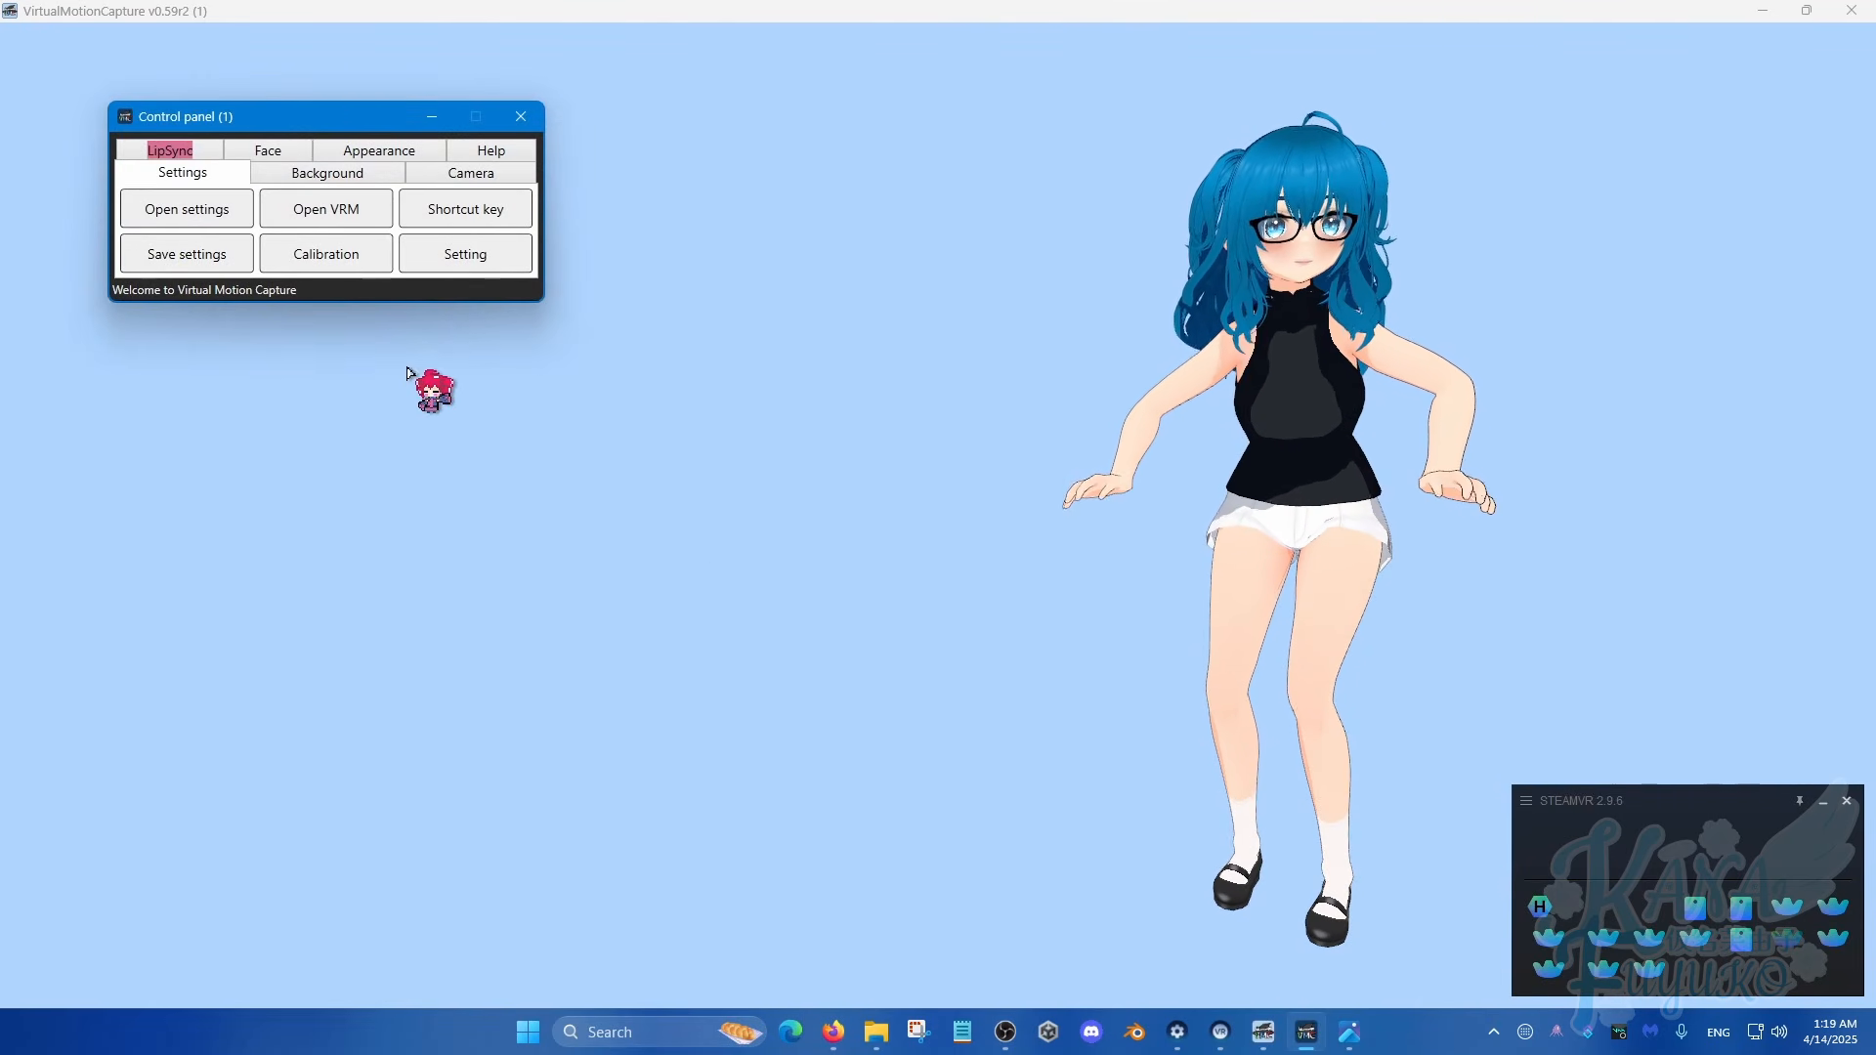
{"action": "left_click", "coordinate": [226, 225]}
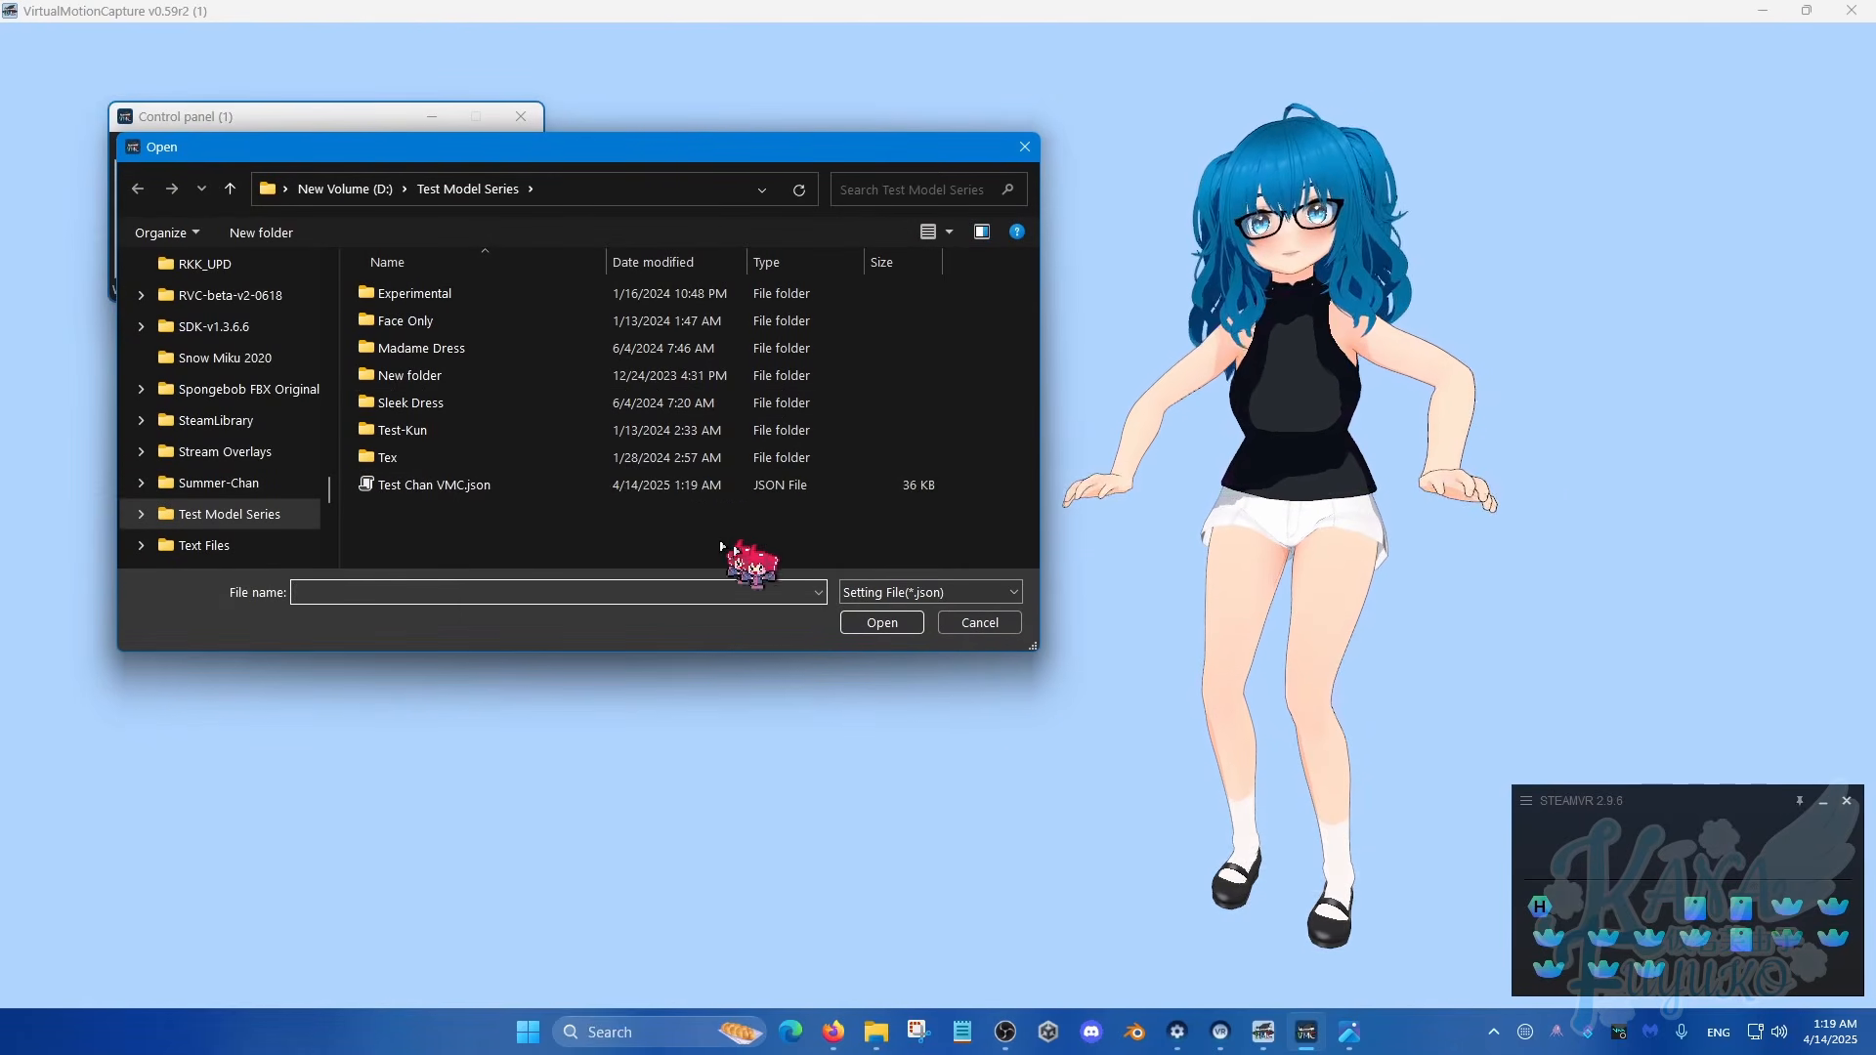
{"action": "left_click", "coordinate": [1018, 625]}
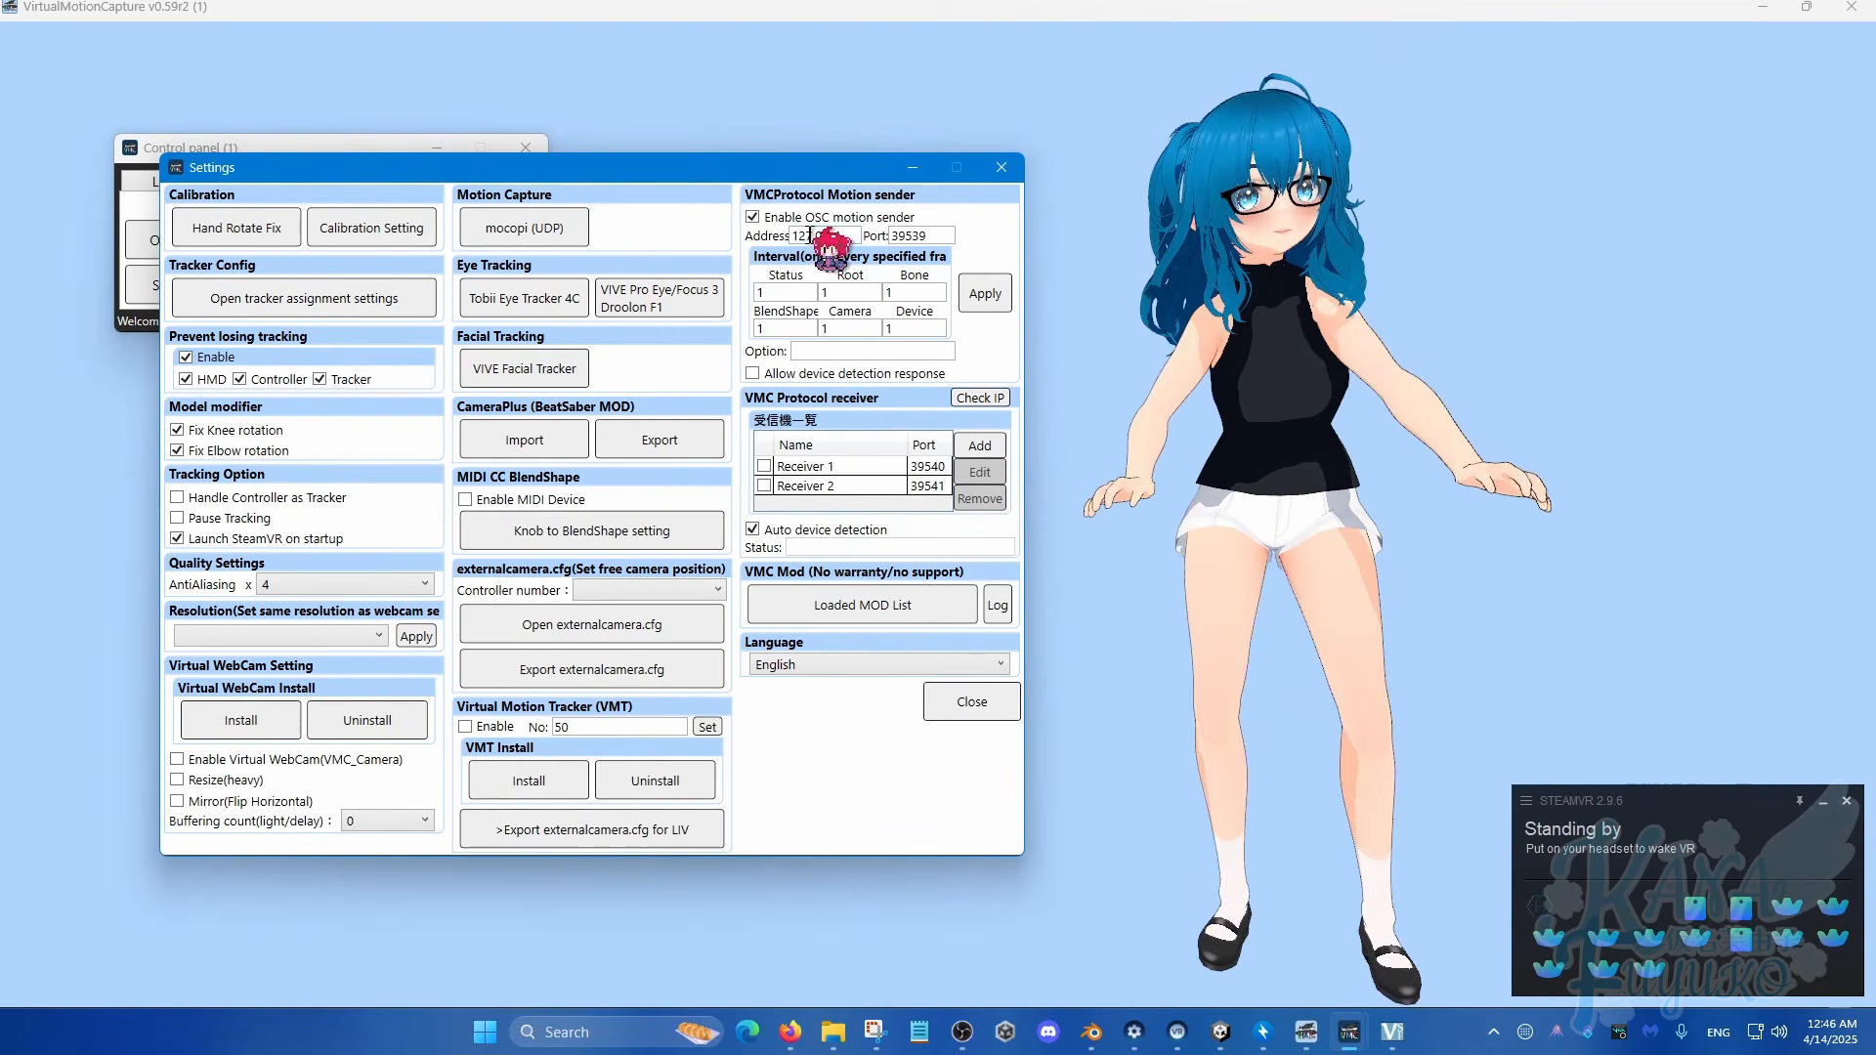
Step: Check the OSC motion sender's address and port, switch to VSeeFace and start it with the brown-haired winged avatar
{"action": "left_click", "coordinate": [846, 236]}
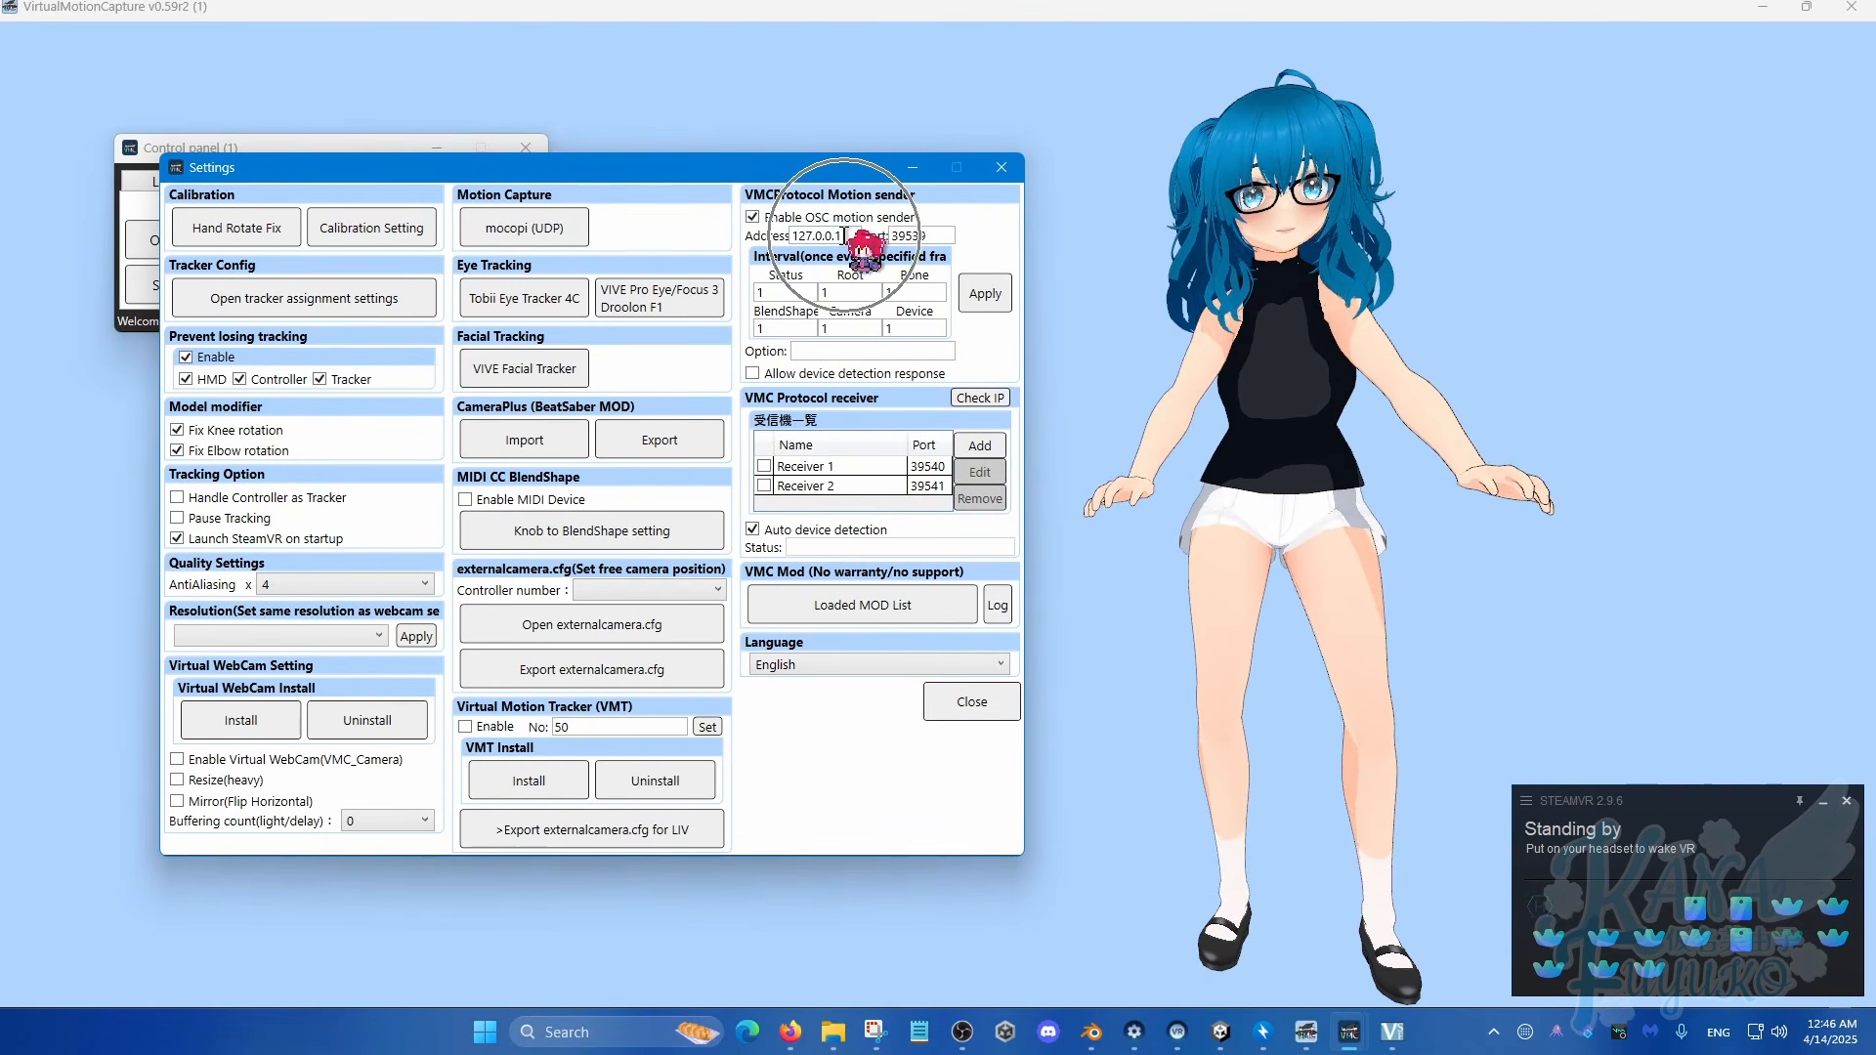
{"action": "key", "text": "ctrl"}
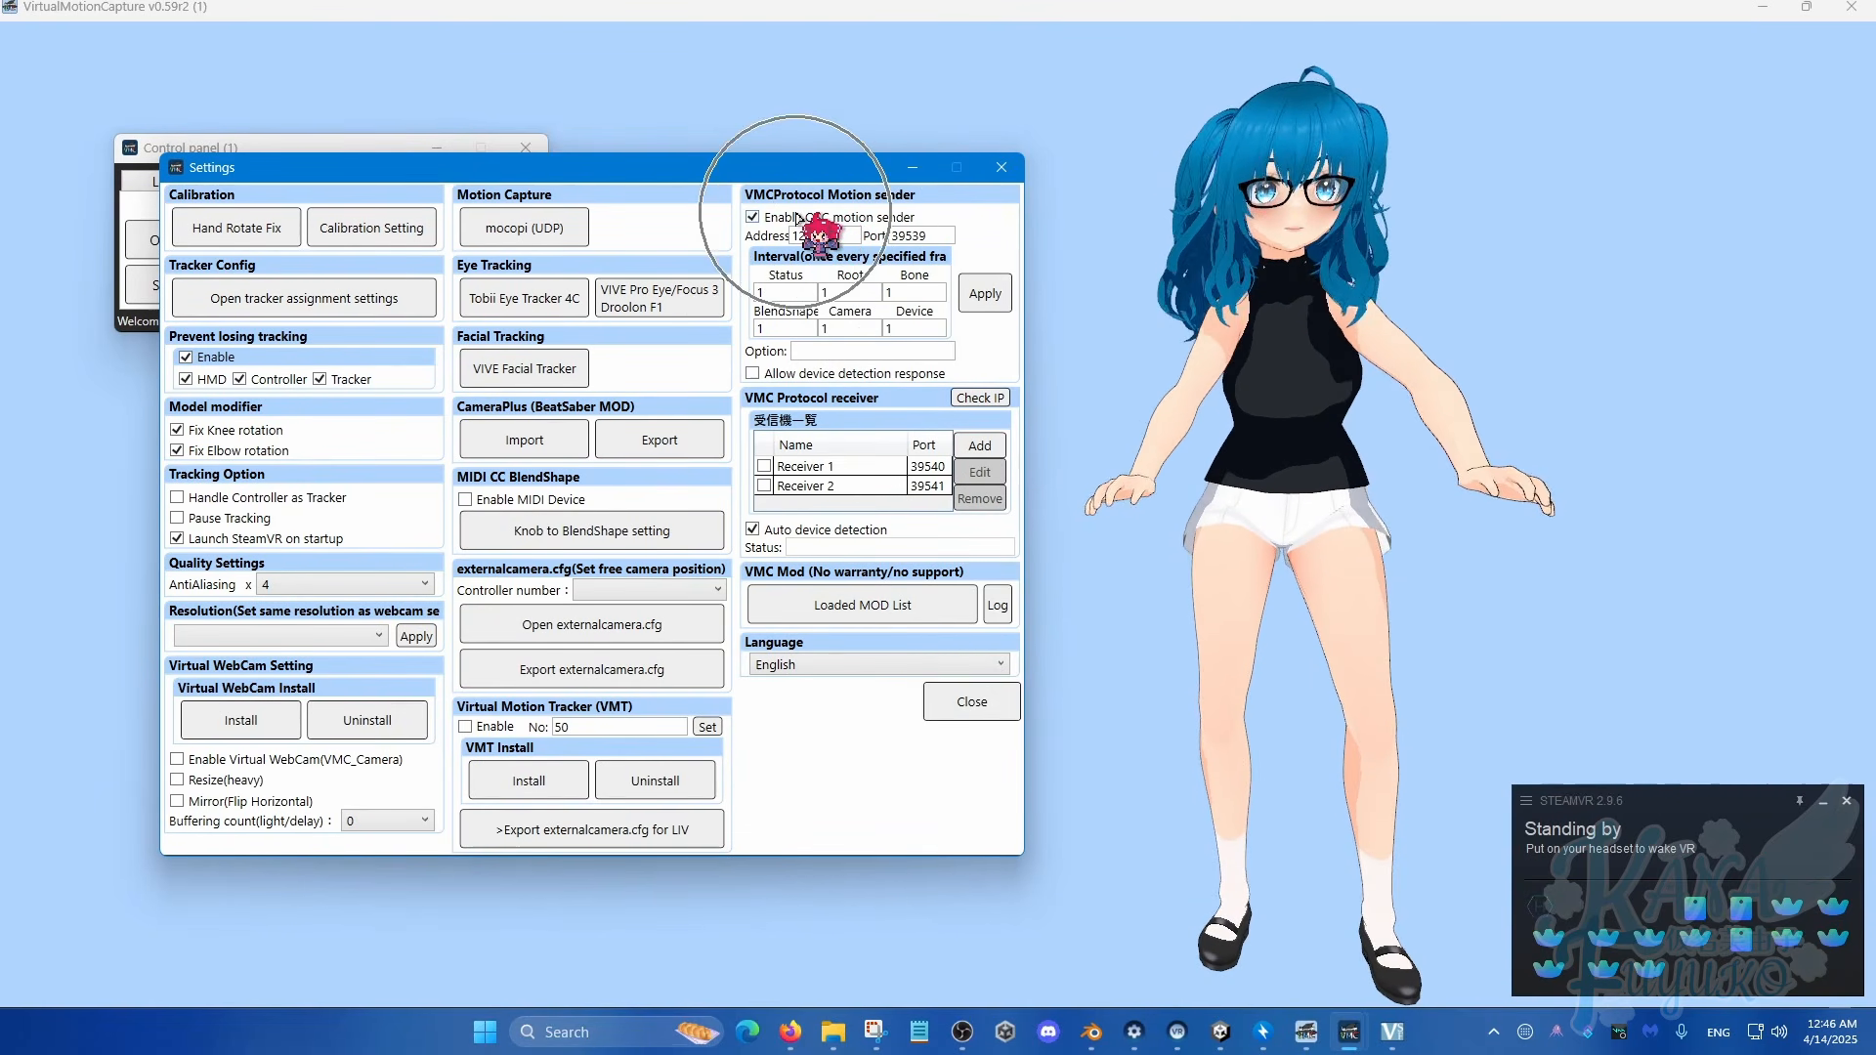
{"action": "left_click", "coordinate": [1407, 1032]}
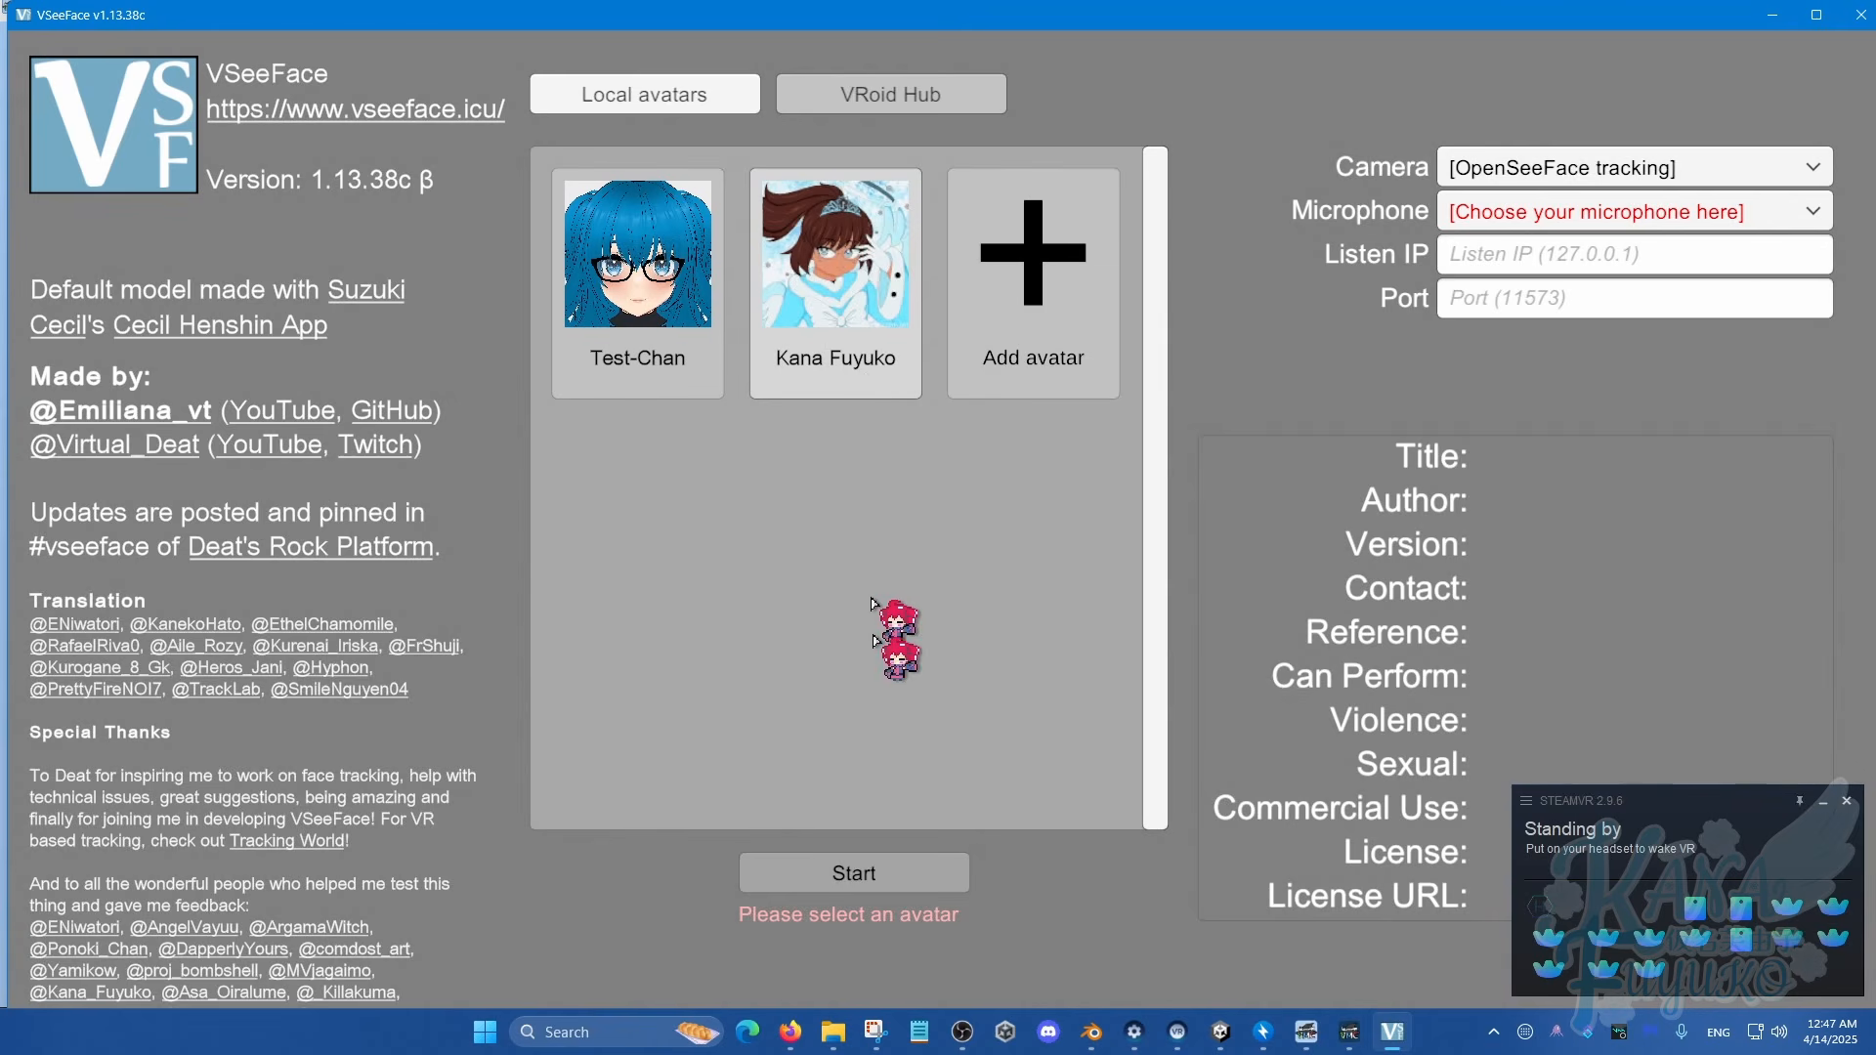
{"action": "left_click", "coordinate": [905, 873]}
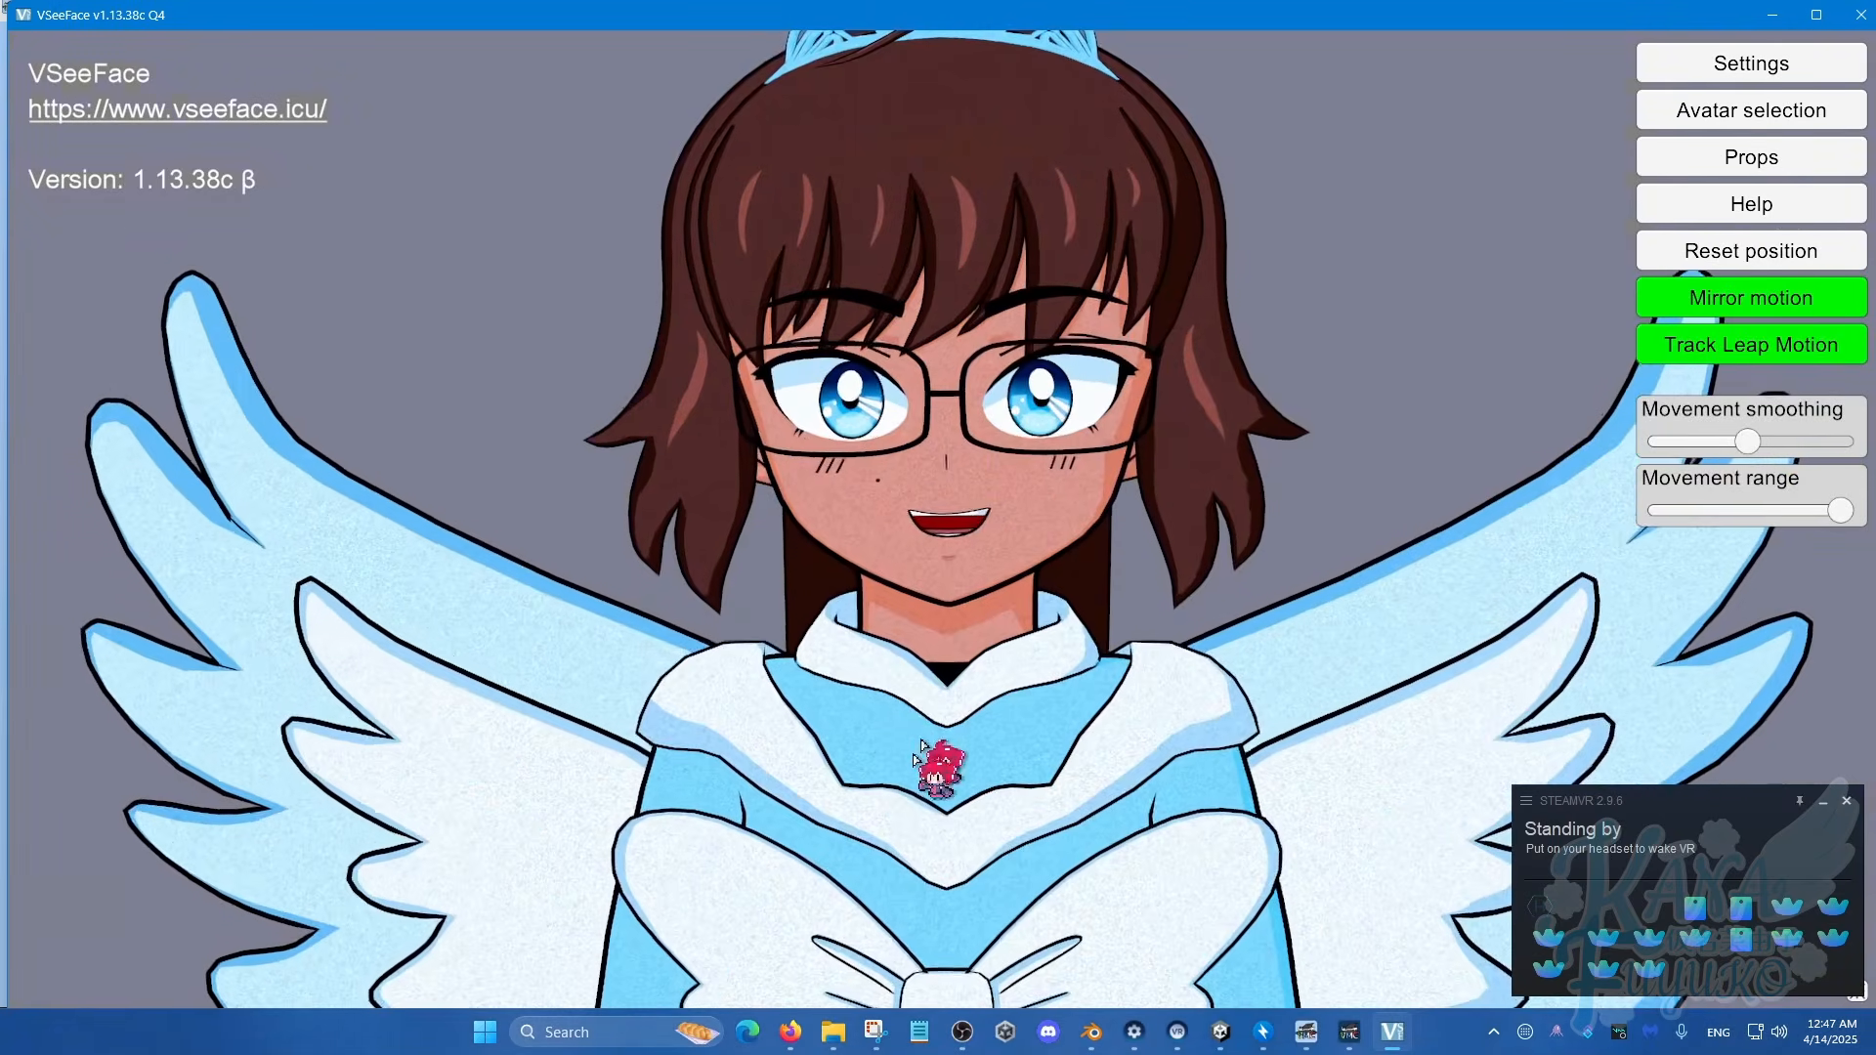
Step: Frame more of the avatar's body and enable the OSC/VMC receiver in the general settings
{"action": "scroll", "coordinate": [900, 630], "scroll_direction": "down", "scroll_amount": 3}
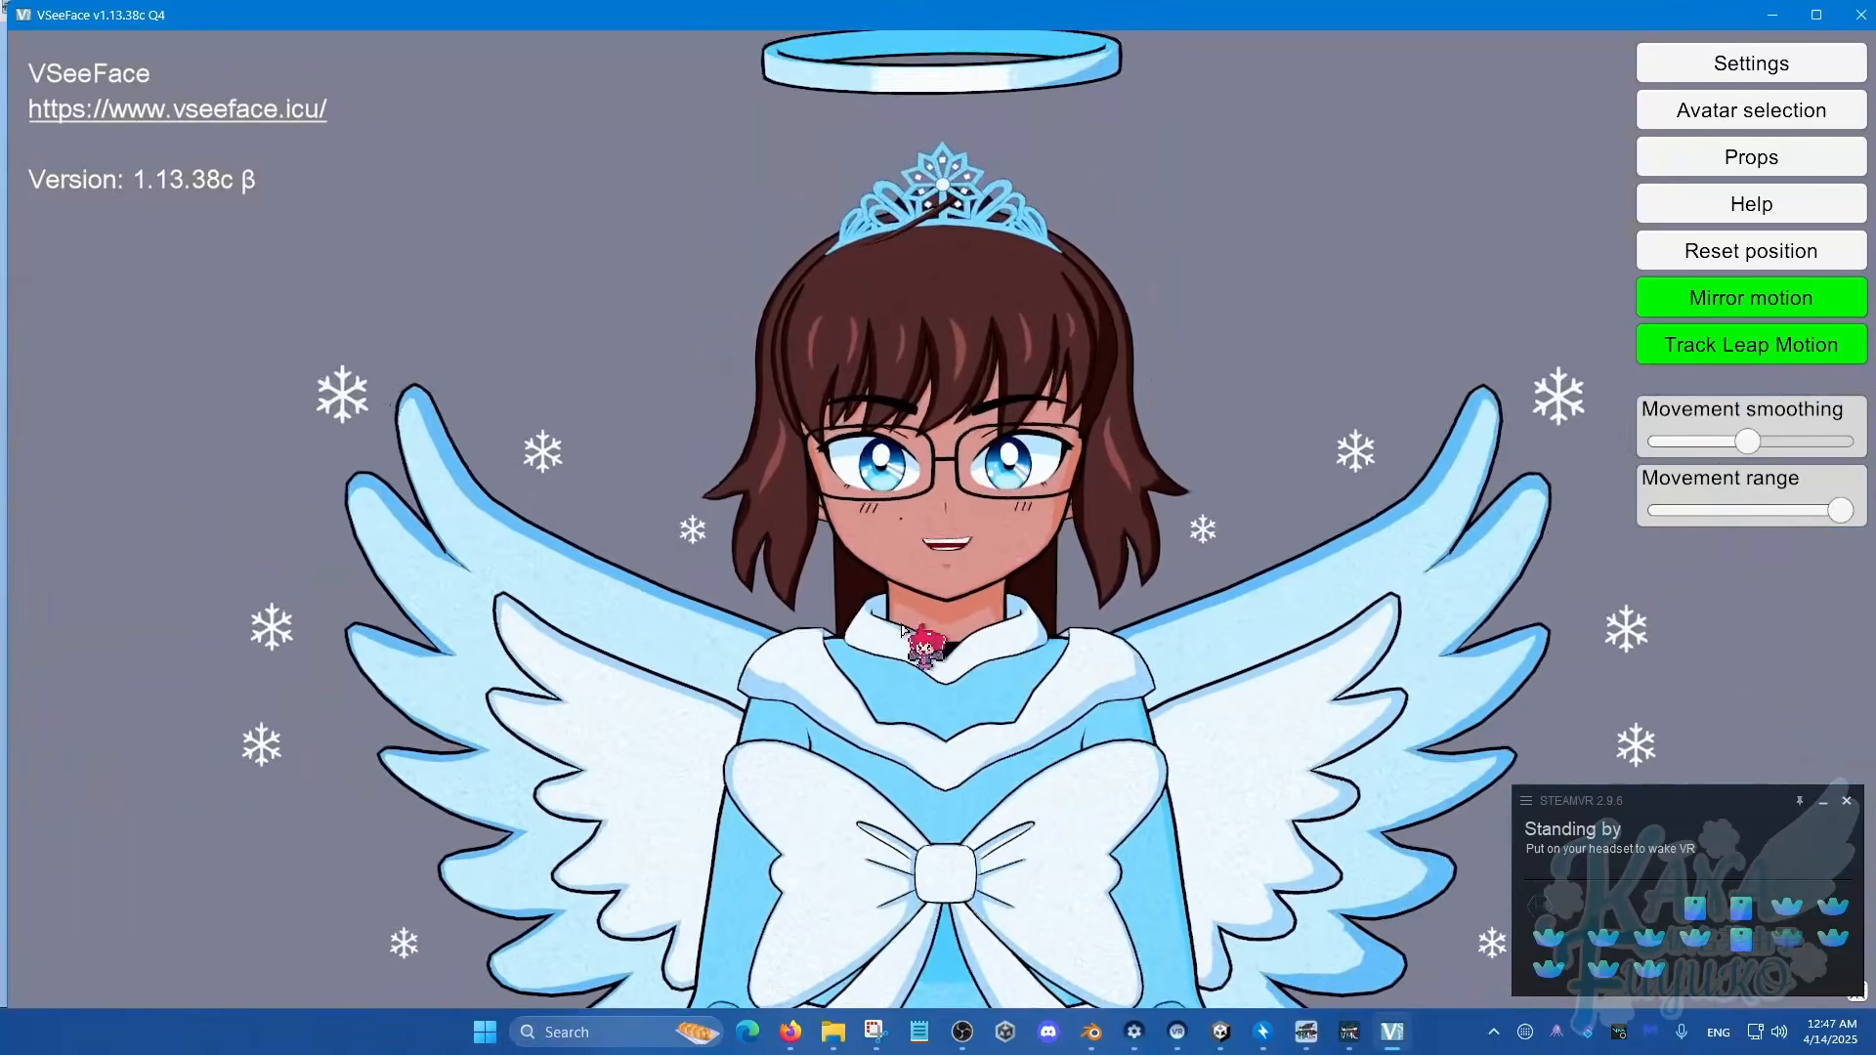
{"action": "scroll", "coordinate": [1022, 576], "scroll_direction": "down", "scroll_amount": 2}
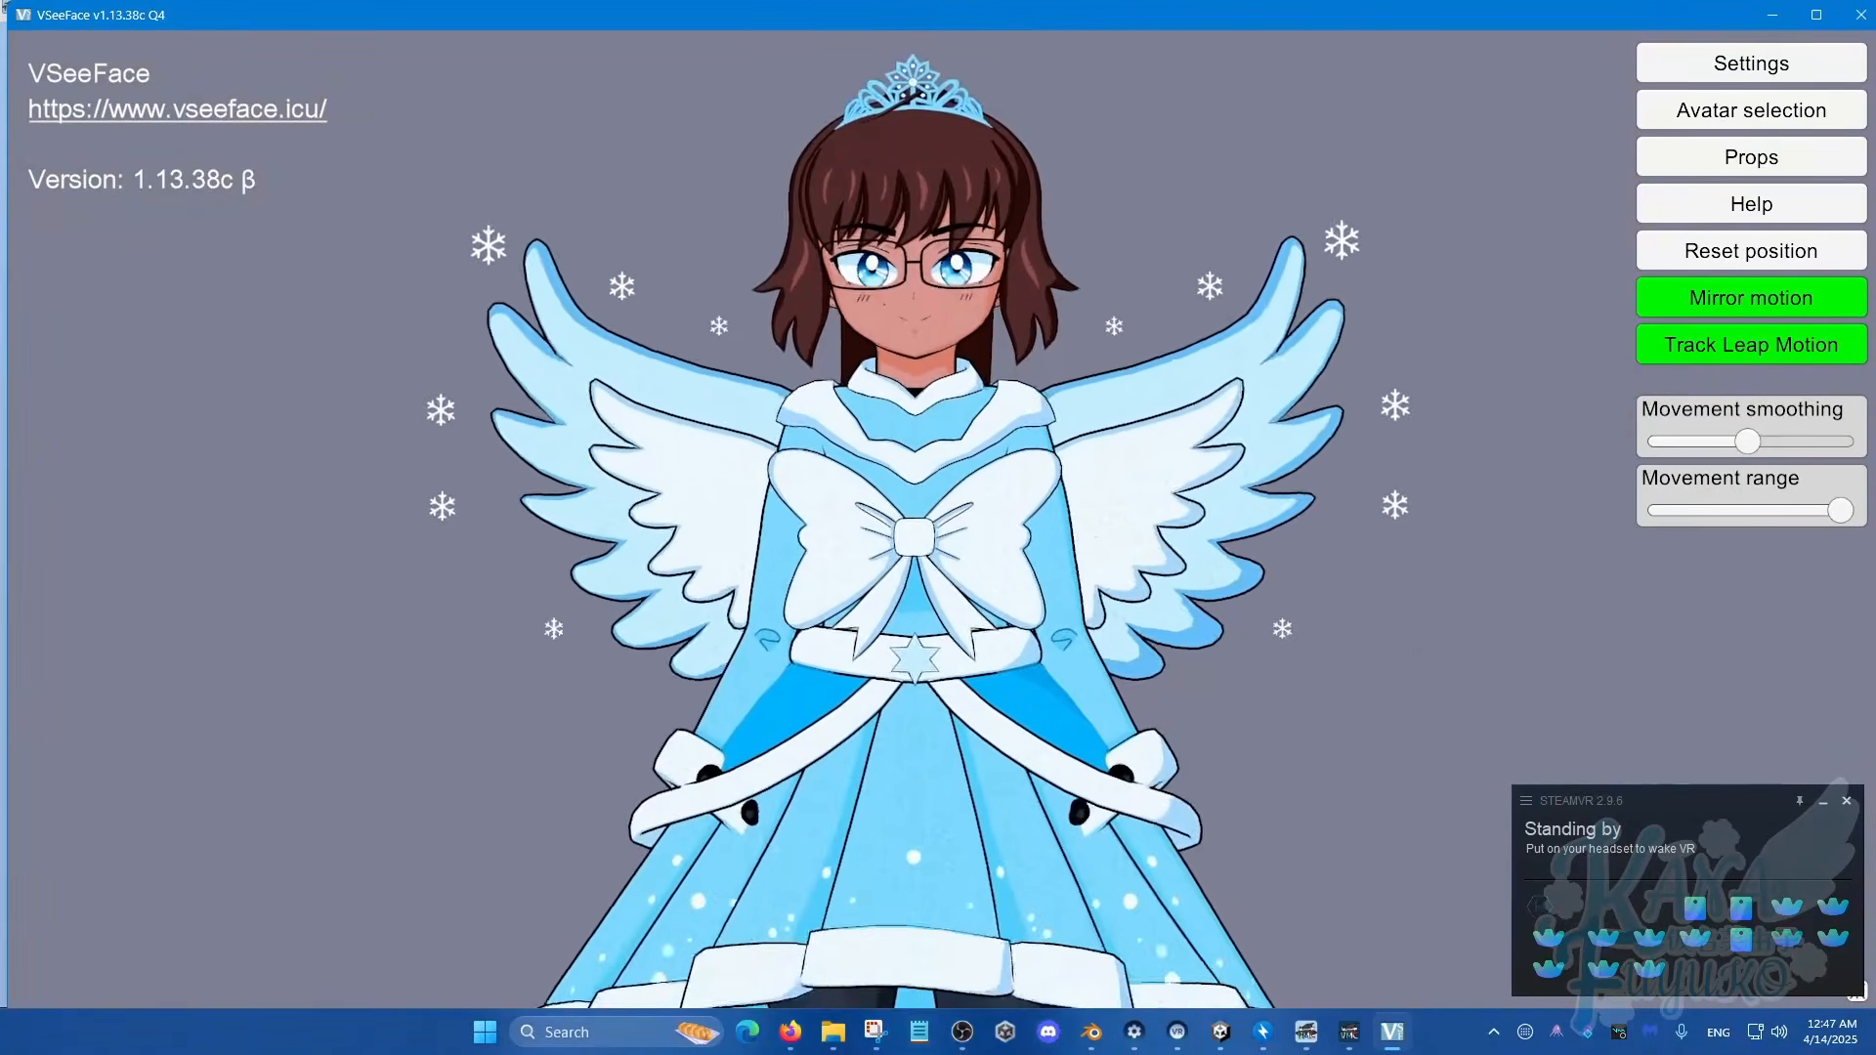
{"action": "left_click", "coordinate": [1688, 64]}
{"action": "left_click", "coordinate": [1474, 62]}
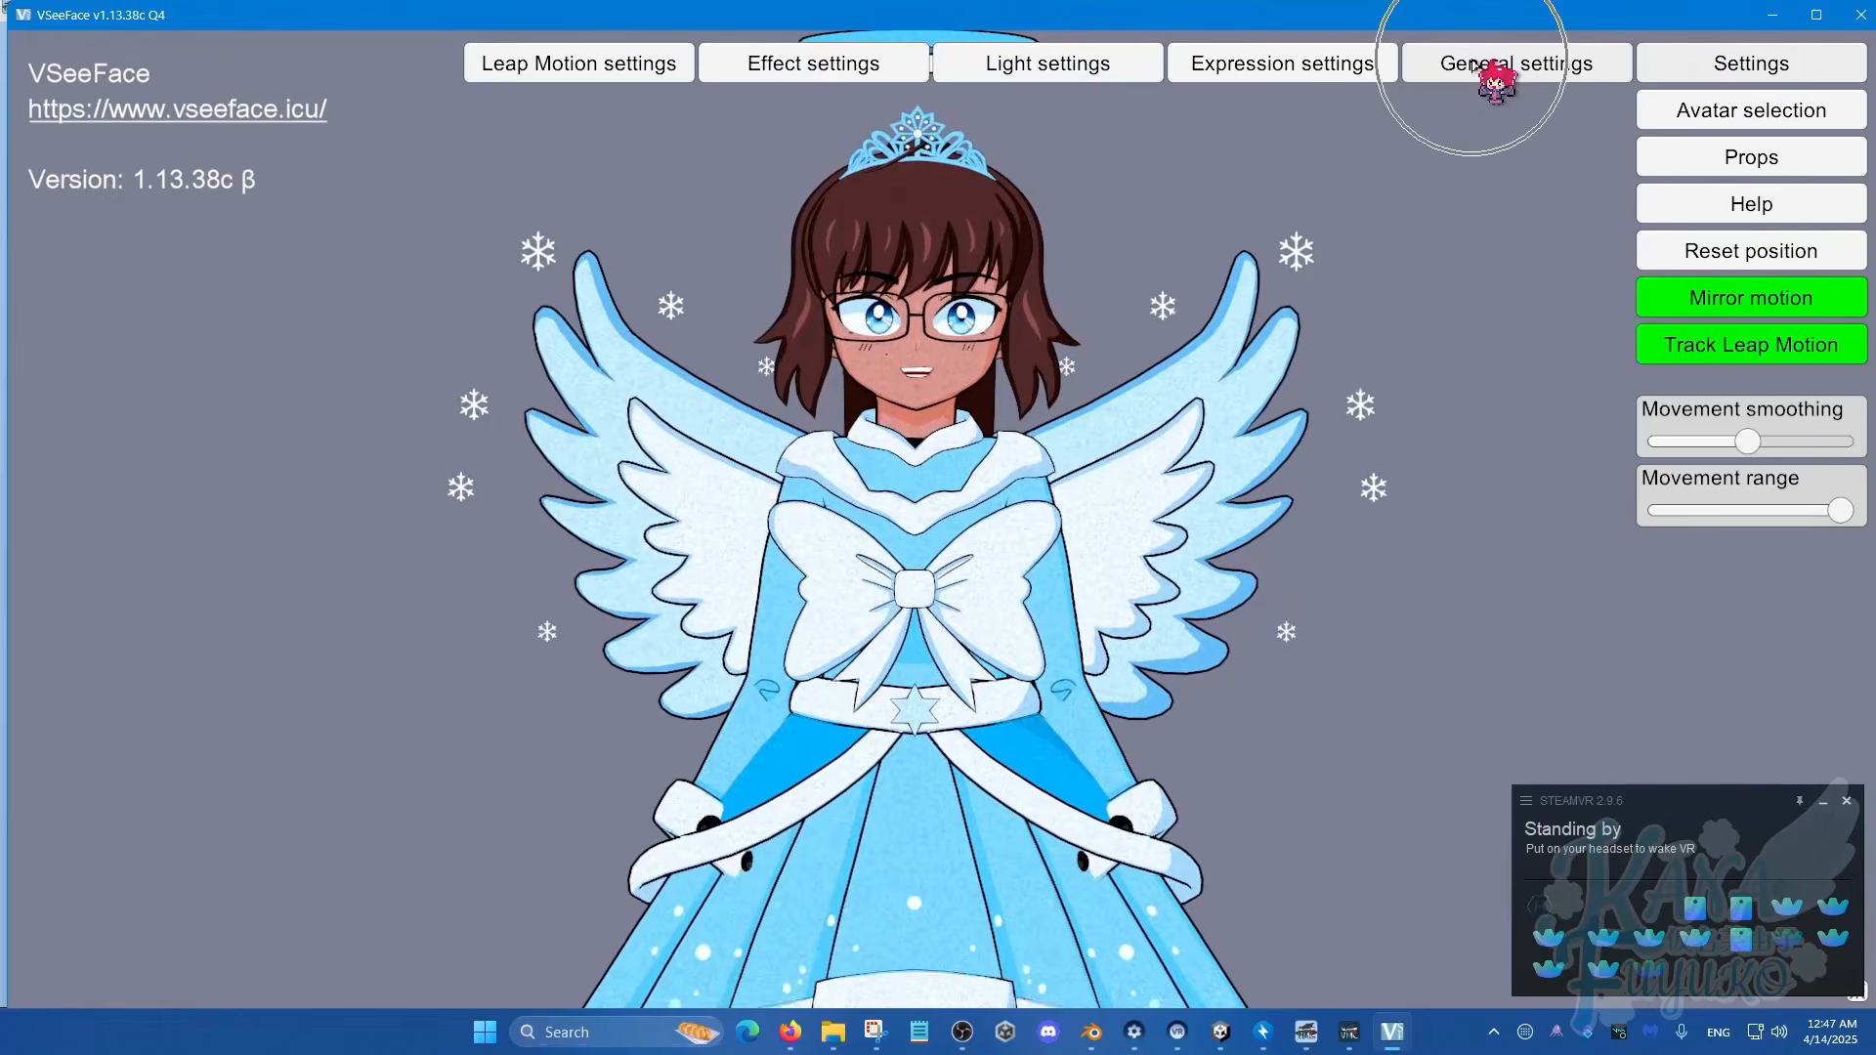
{"action": "left_click_drag", "start_coordinate": [1215, 213], "coordinate": [734, 550]}
{"action": "scroll", "coordinate": [733, 548], "scroll_direction": "down", "scroll_amount": 4}
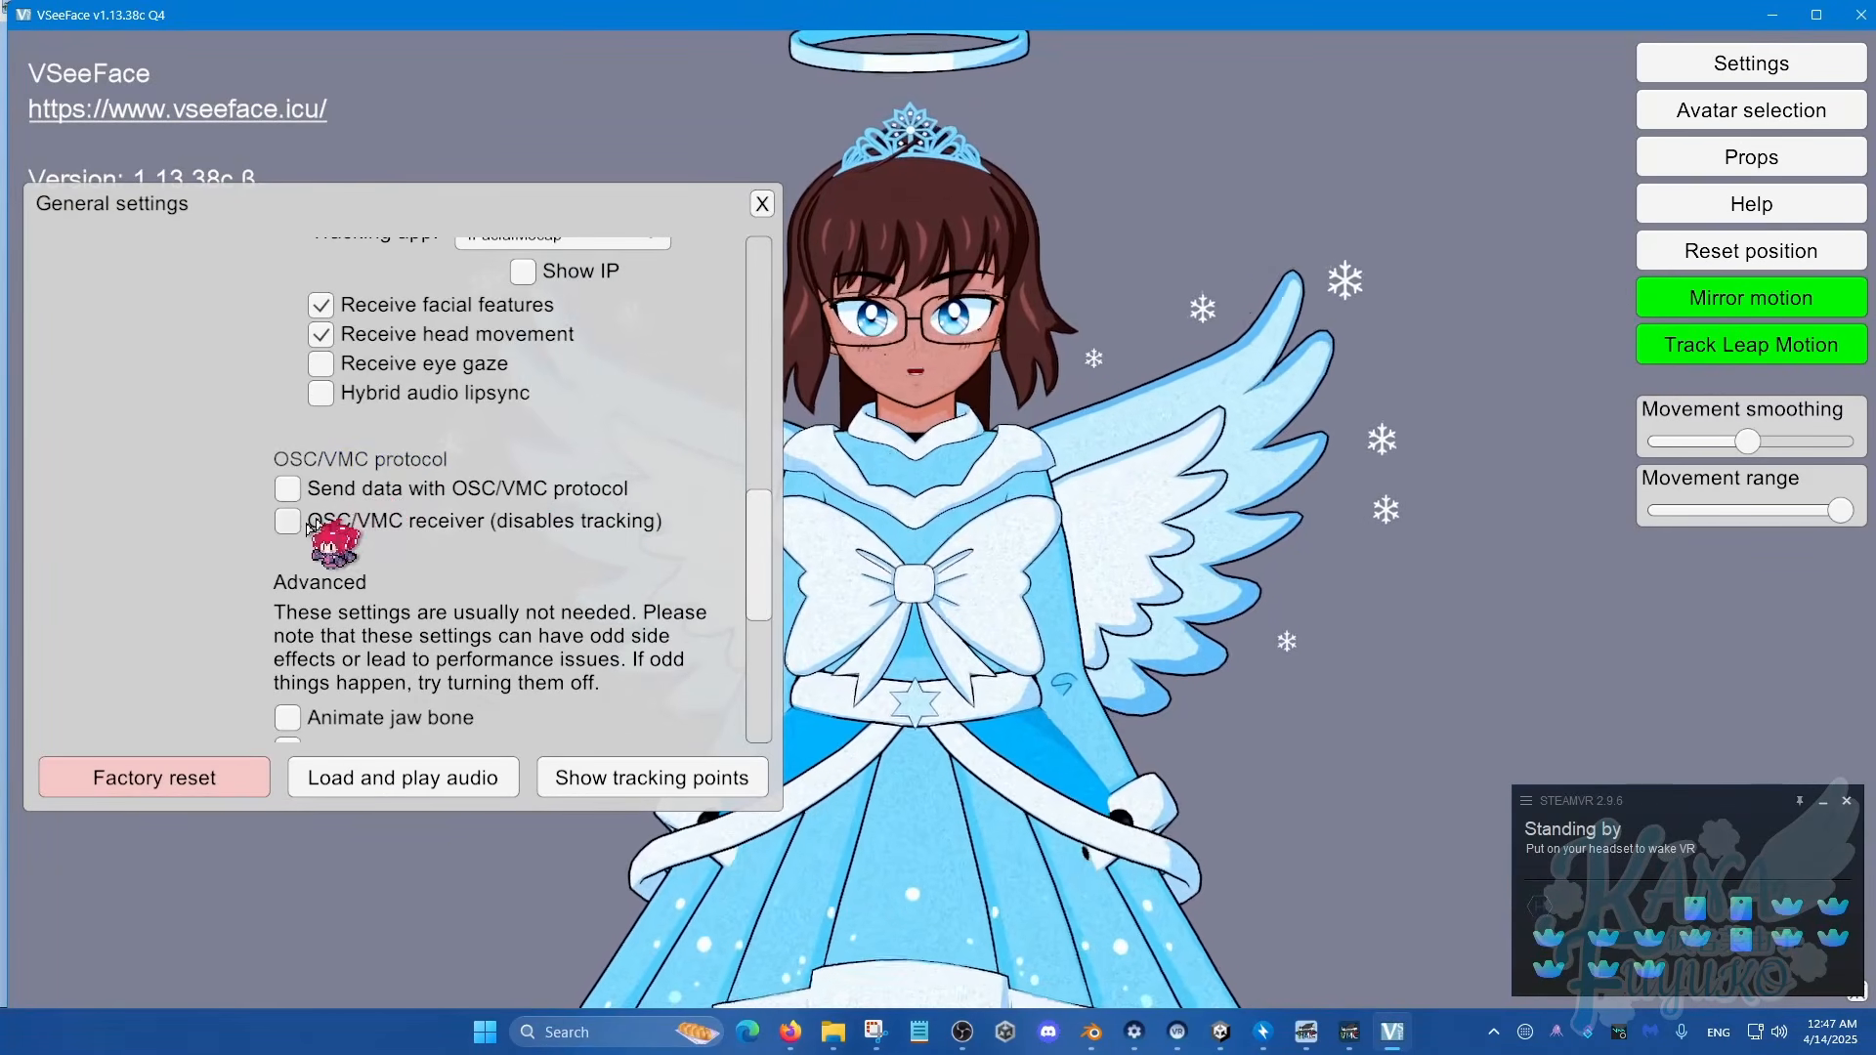
{"action": "left_click", "coordinate": [289, 524]}
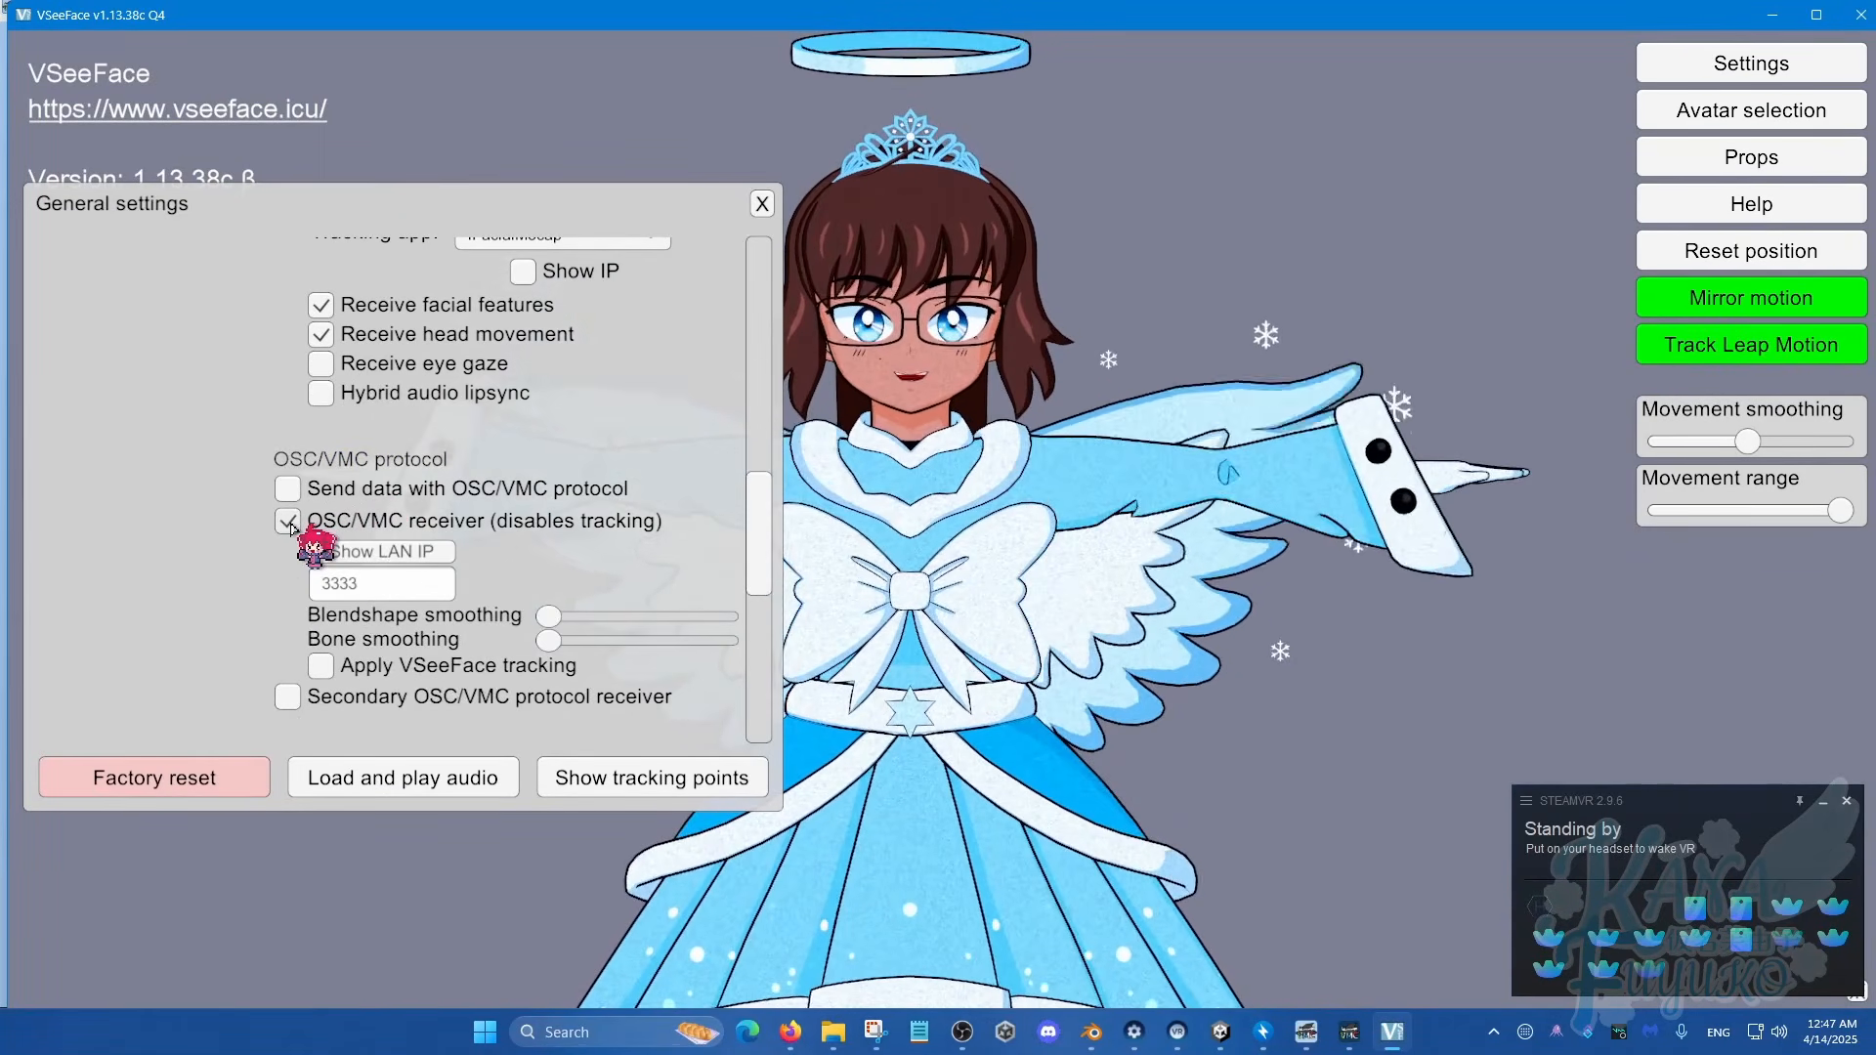
Step: Review the iPhone/ARKit tracking receiver and OSC/VMC protocol options in the general settings
{"action": "scroll", "coordinate": [298, 469], "scroll_direction": "down", "scroll_amount": 3}
{"action": "scroll", "coordinate": [298, 456], "scroll_direction": "up", "scroll_amount": 6}
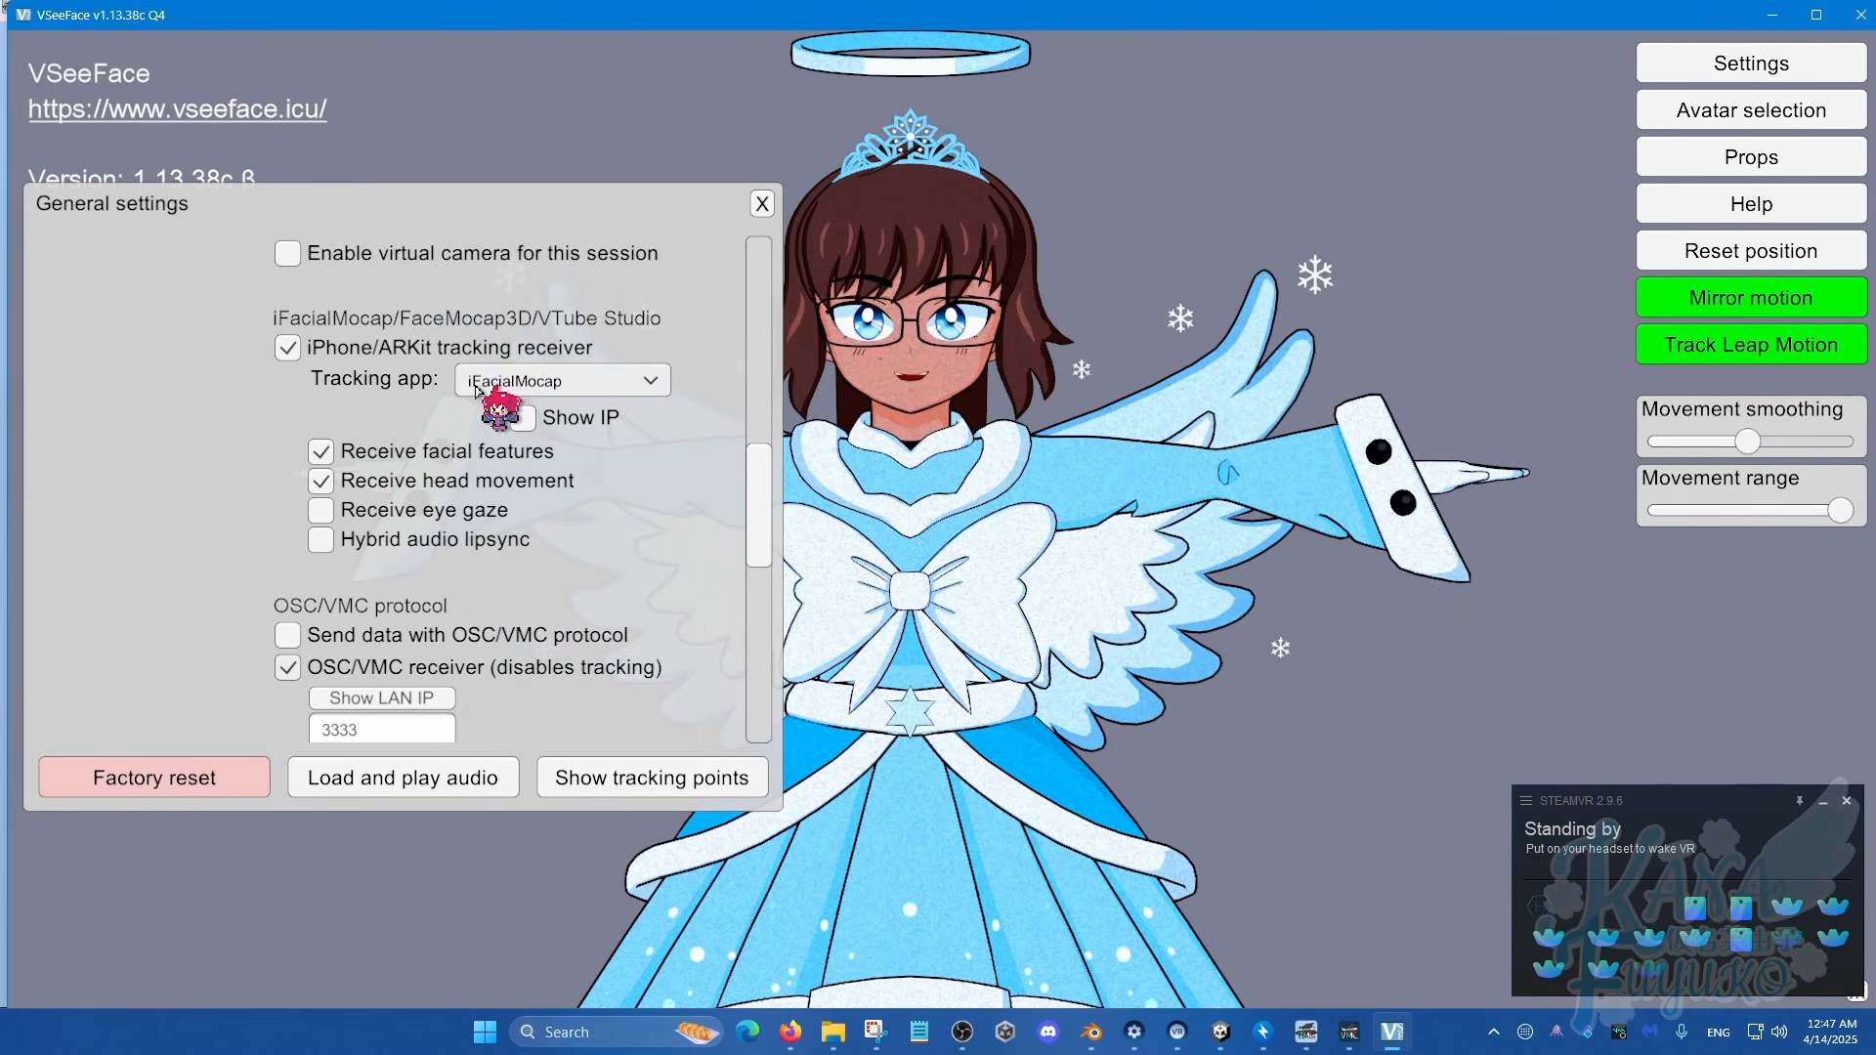
{"action": "scroll", "coordinate": [476, 390], "scroll_direction": "up", "scroll_amount": 3}
{"action": "scroll", "coordinate": [466, 407], "scroll_direction": "up", "scroll_amount": 8}
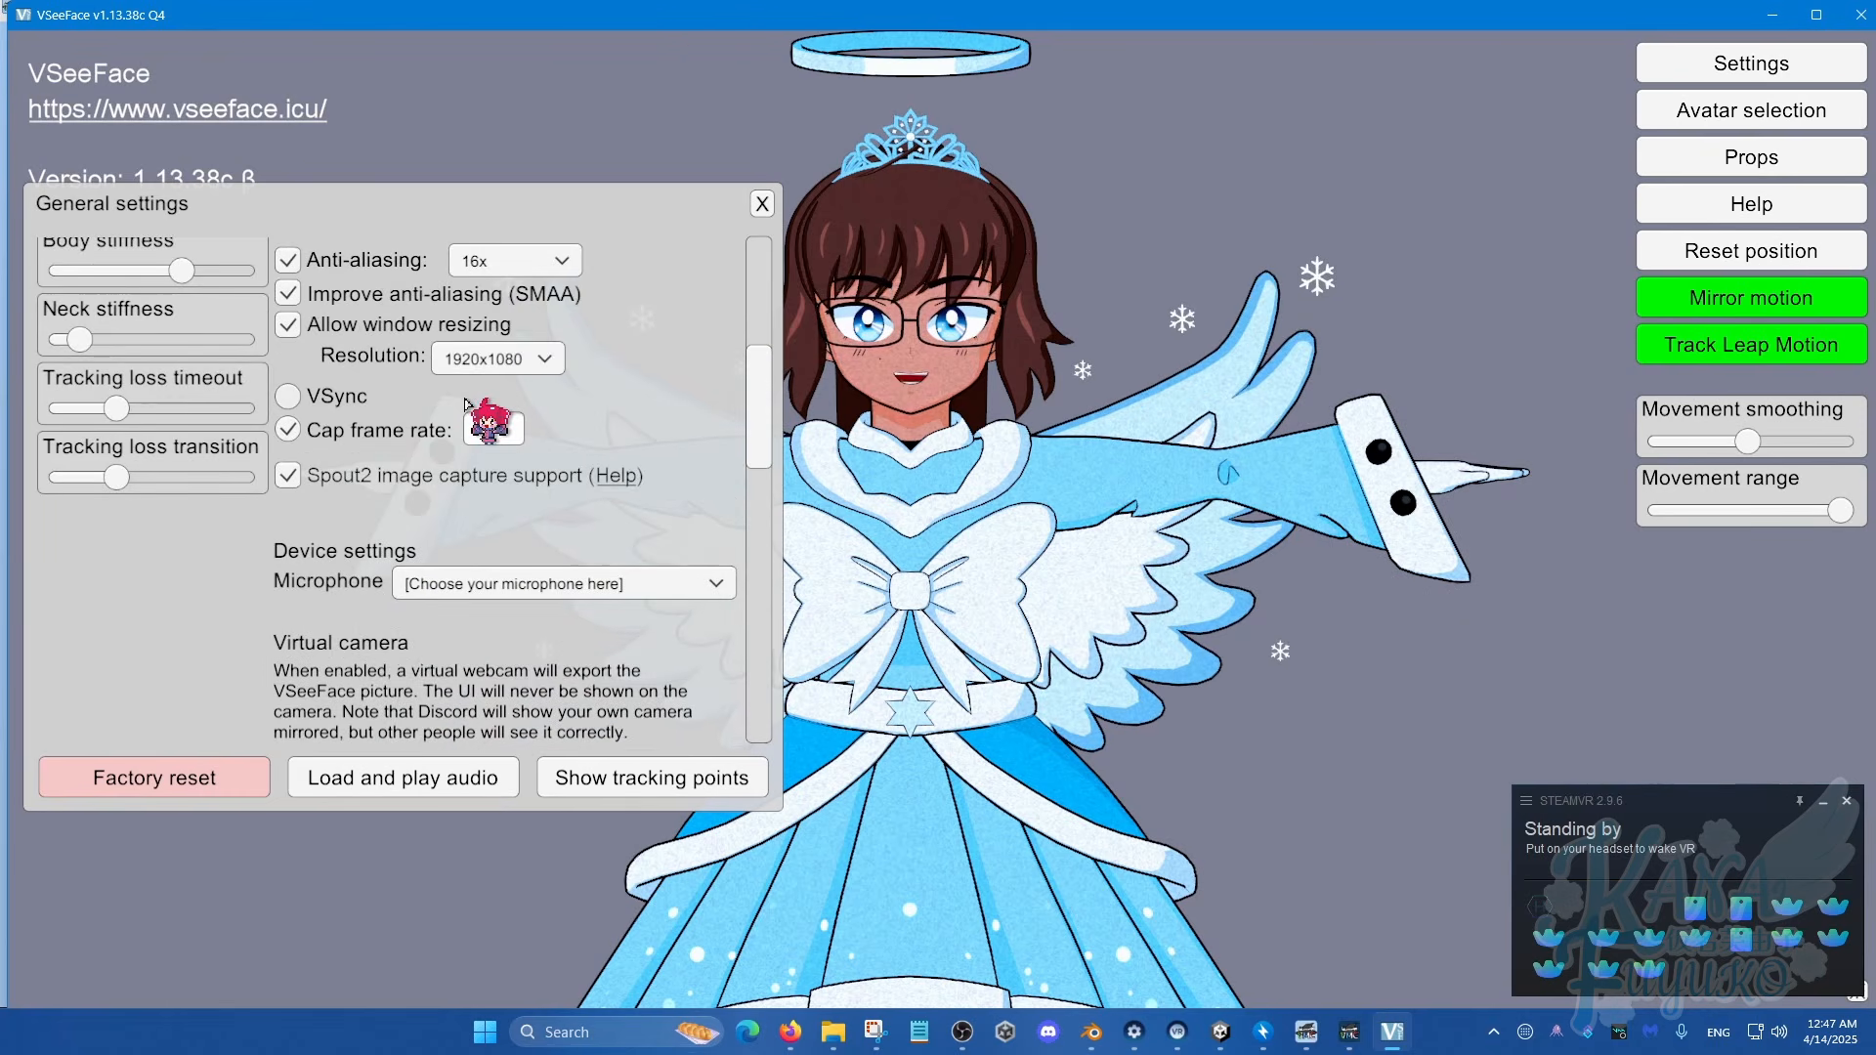
{"action": "scroll", "coordinate": [465, 396], "scroll_direction": "down", "scroll_amount": 10}
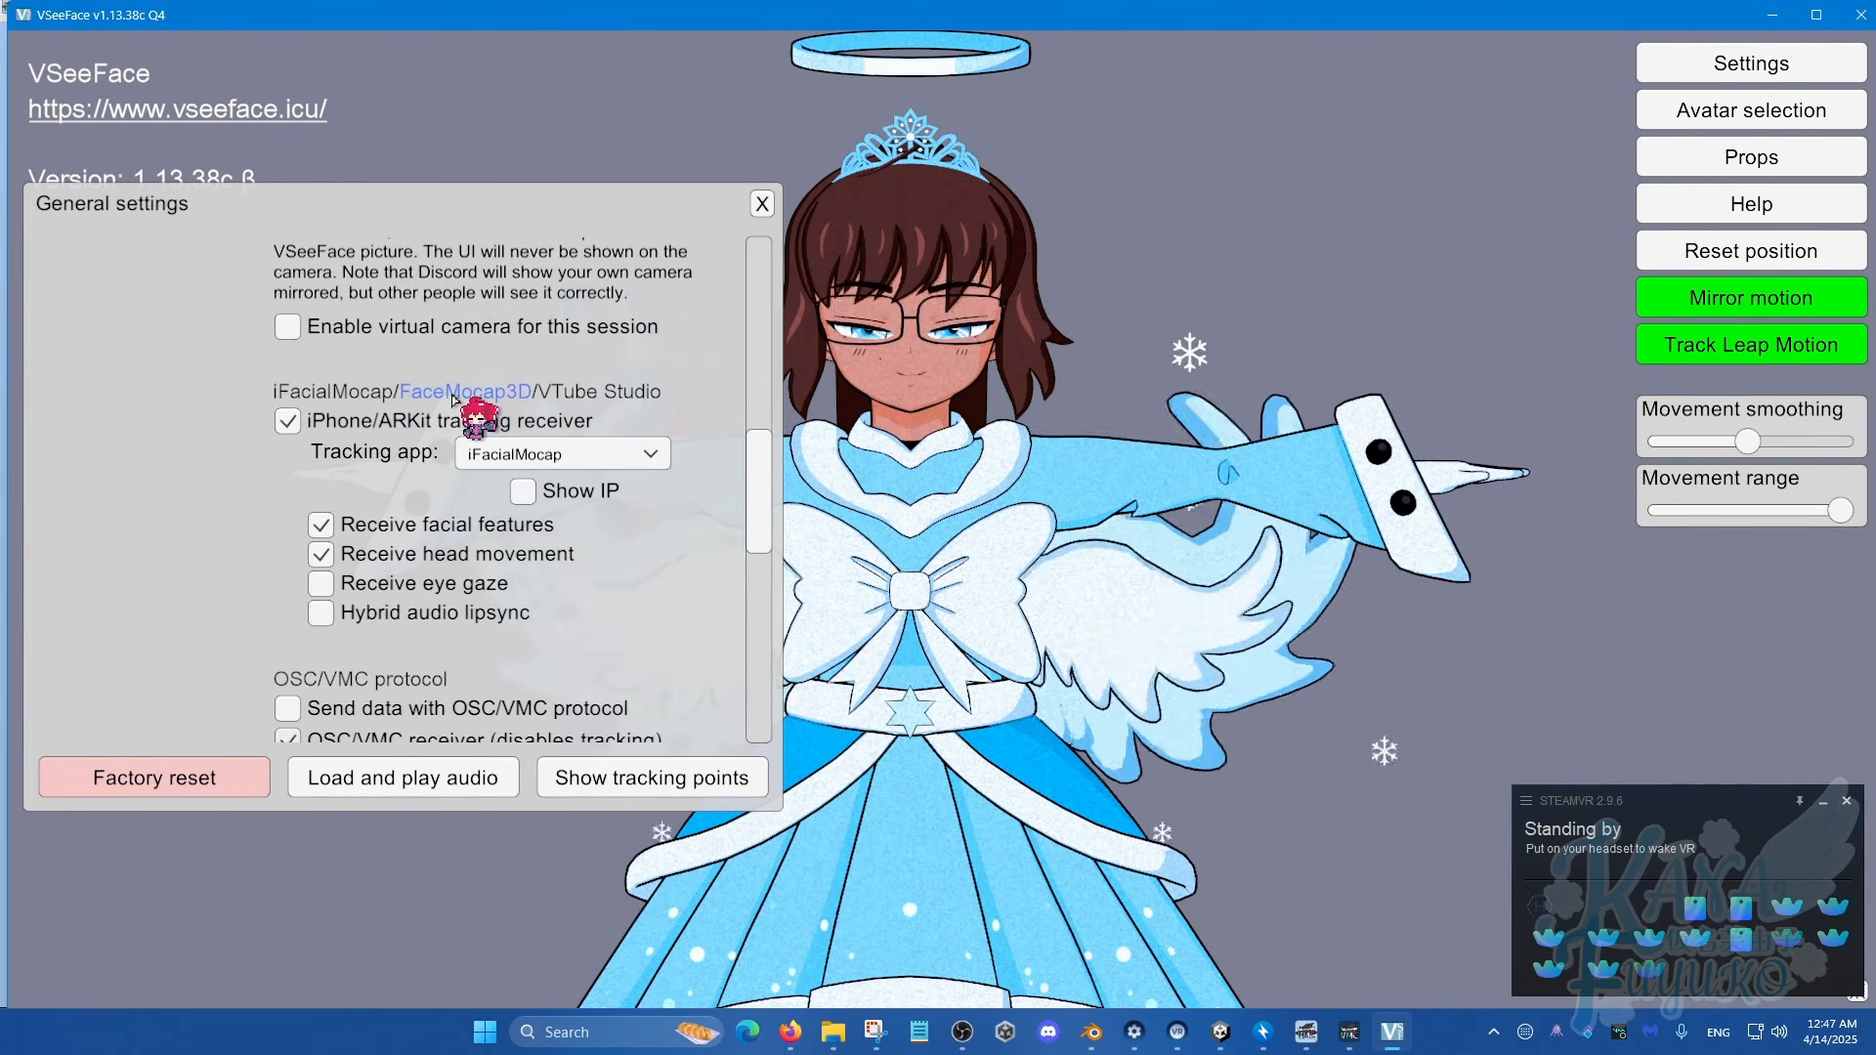
{"action": "scroll", "coordinate": [454, 401], "scroll_direction": "down", "scroll_amount": 2}
{"action": "scroll", "coordinate": [445, 409], "scroll_direction": "up", "scroll_amount": 2}
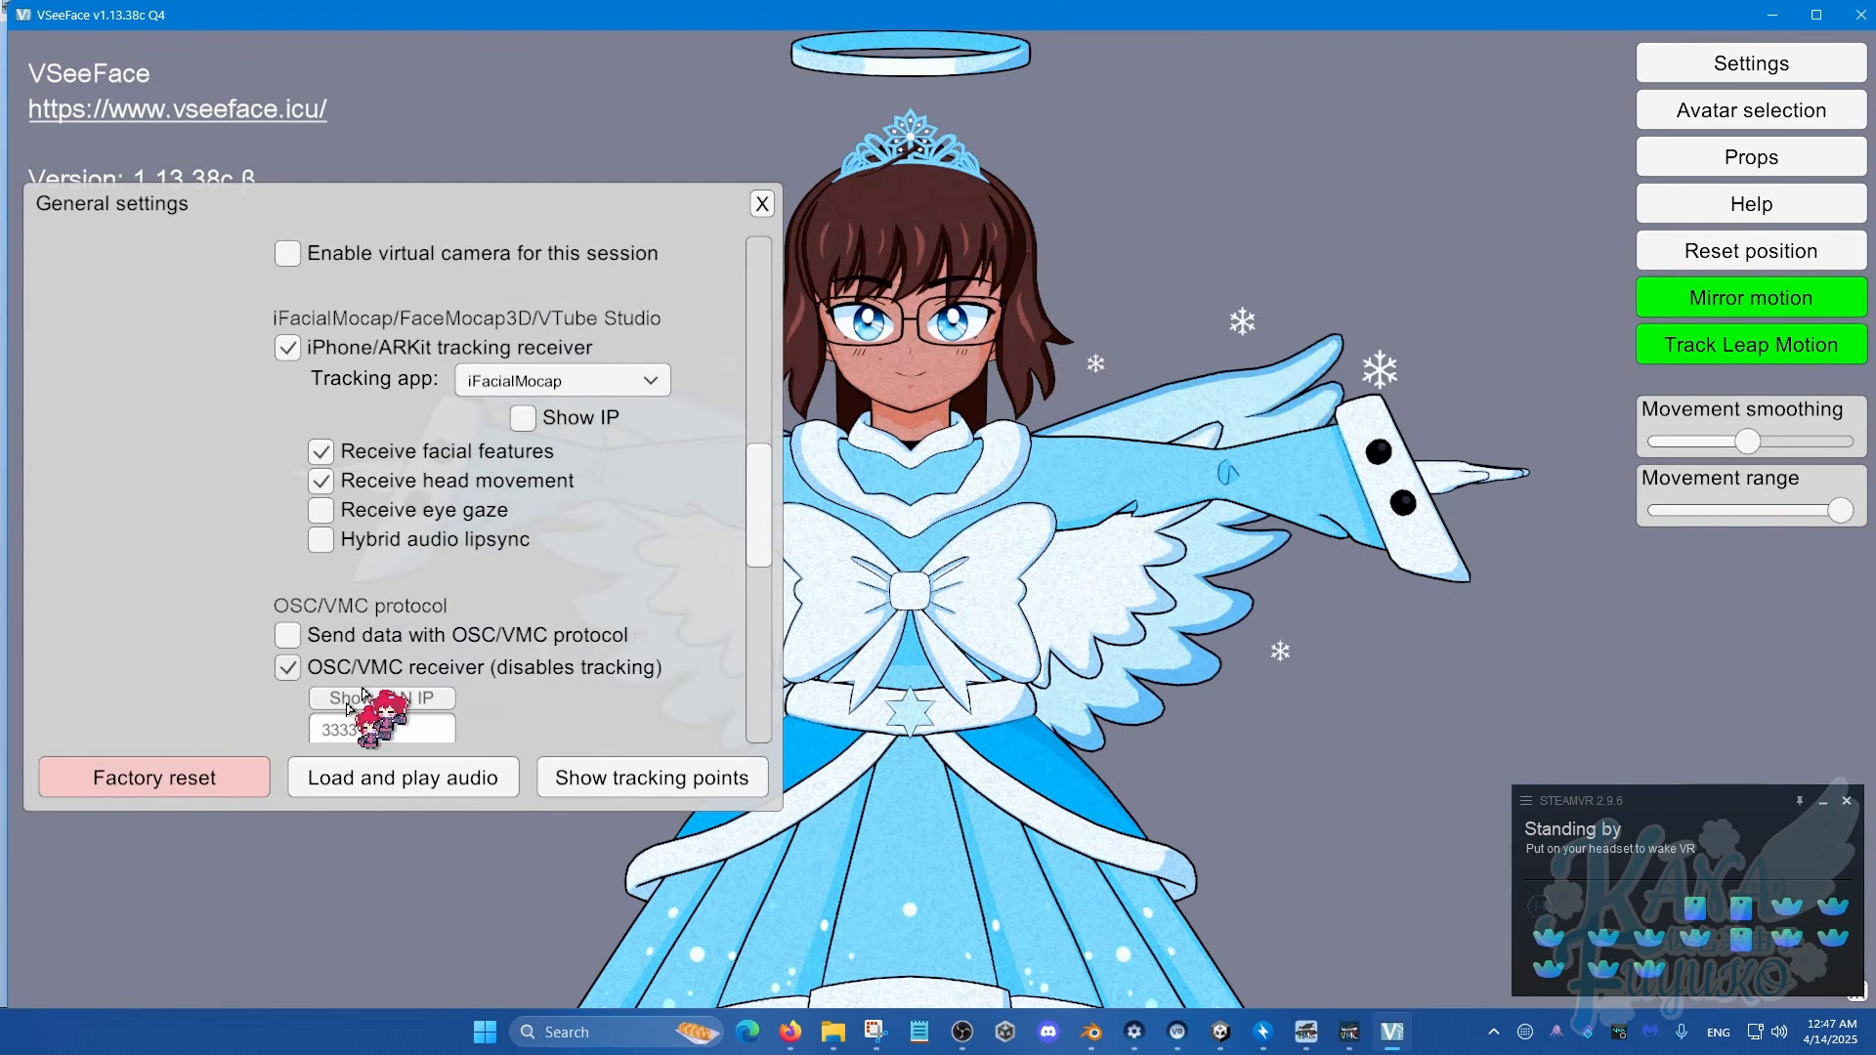
{"action": "scroll", "coordinate": [501, 572], "scroll_direction": "down", "scroll_amount": 2}
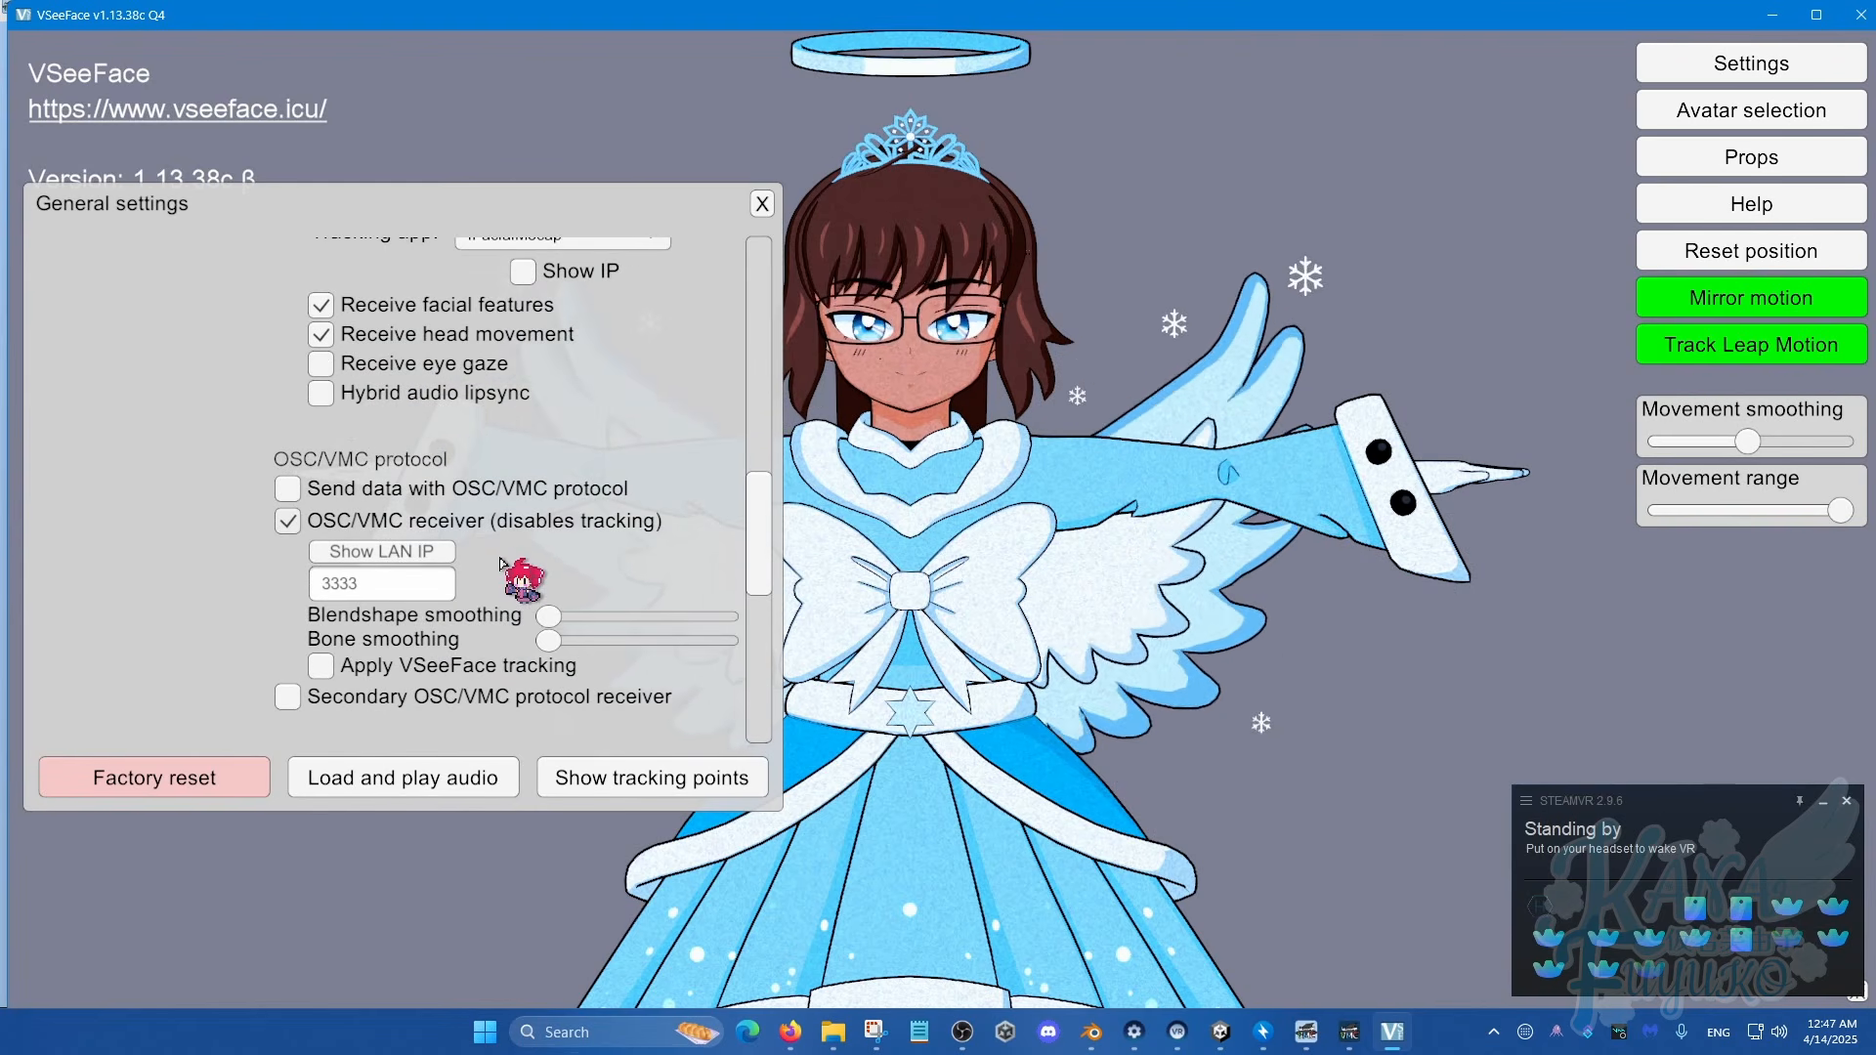
{"action": "scroll", "coordinate": [502, 557], "scroll_direction": "down", "scroll_amount": 2}
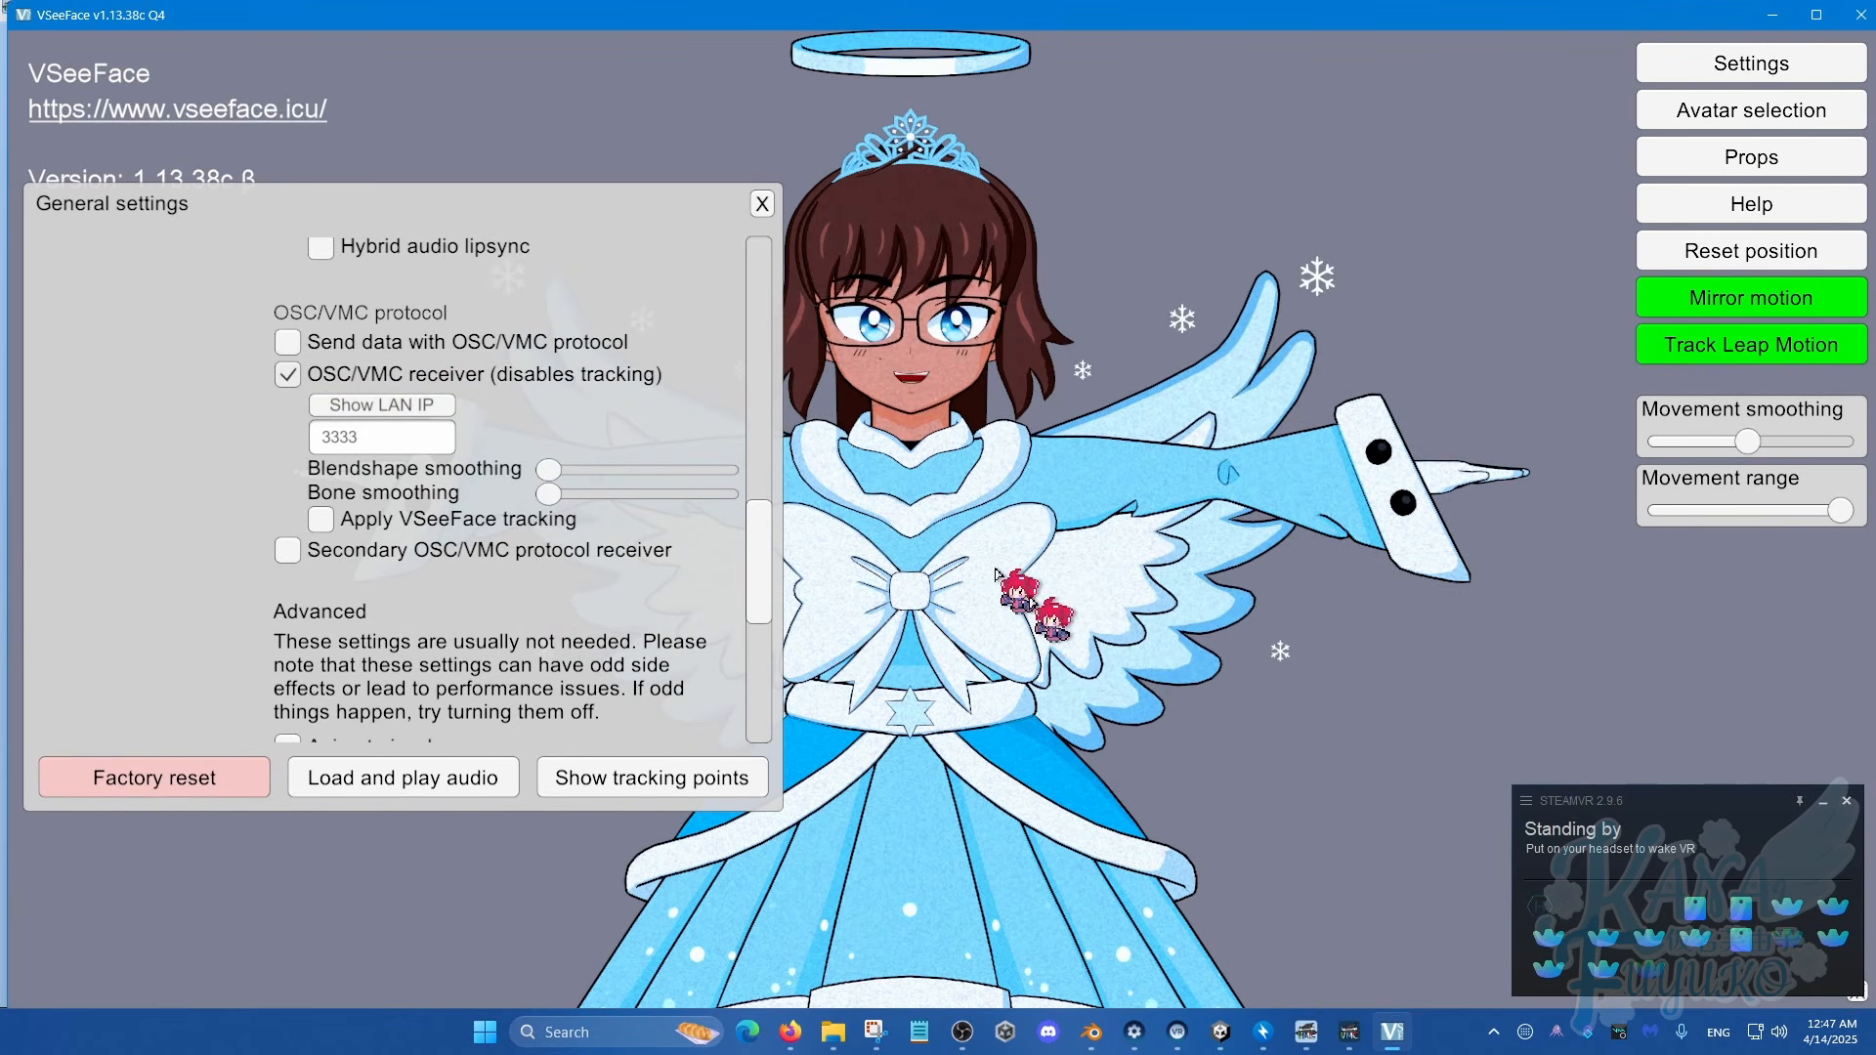
Step: Check the motion sender's port in VirtualMotionCapture, then set VSeeFace's OSC/VMC receiver port to 39539
{"action": "mouse_move", "coordinate": [1349, 1028]}
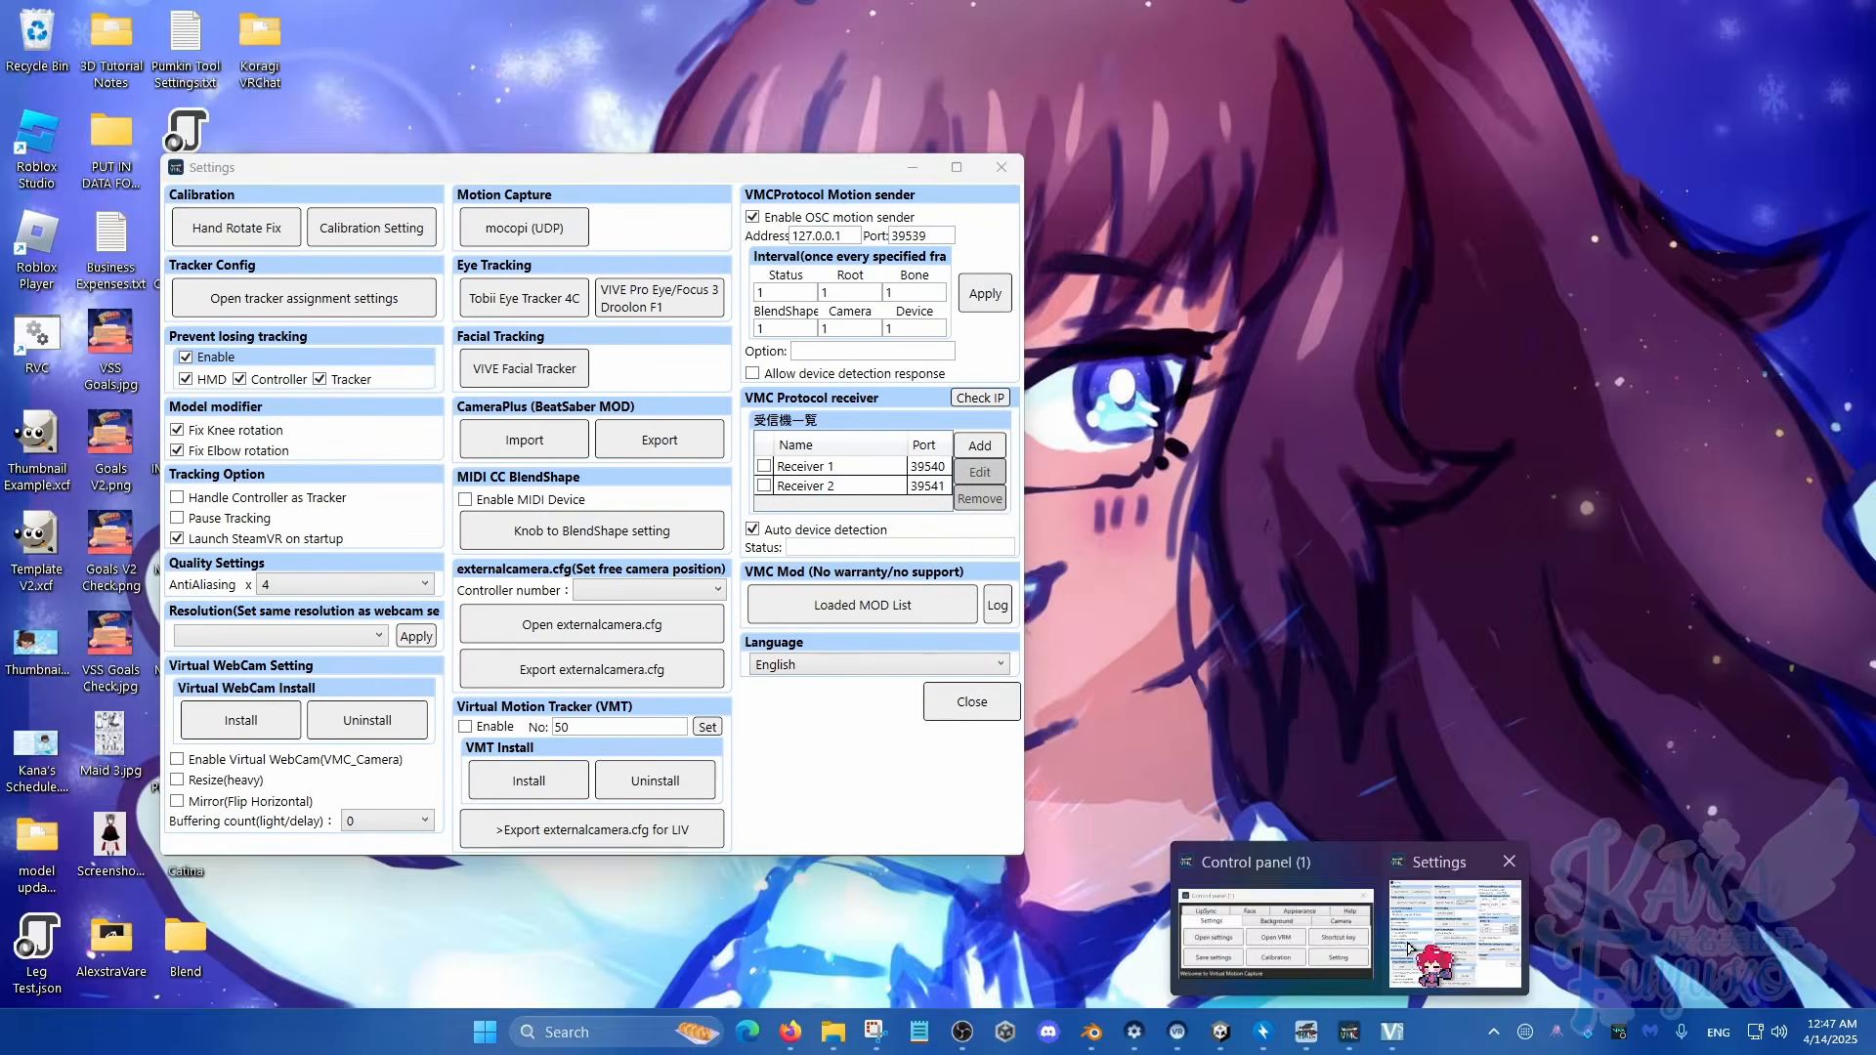
{"action": "left_click", "coordinate": [1495, 914]}
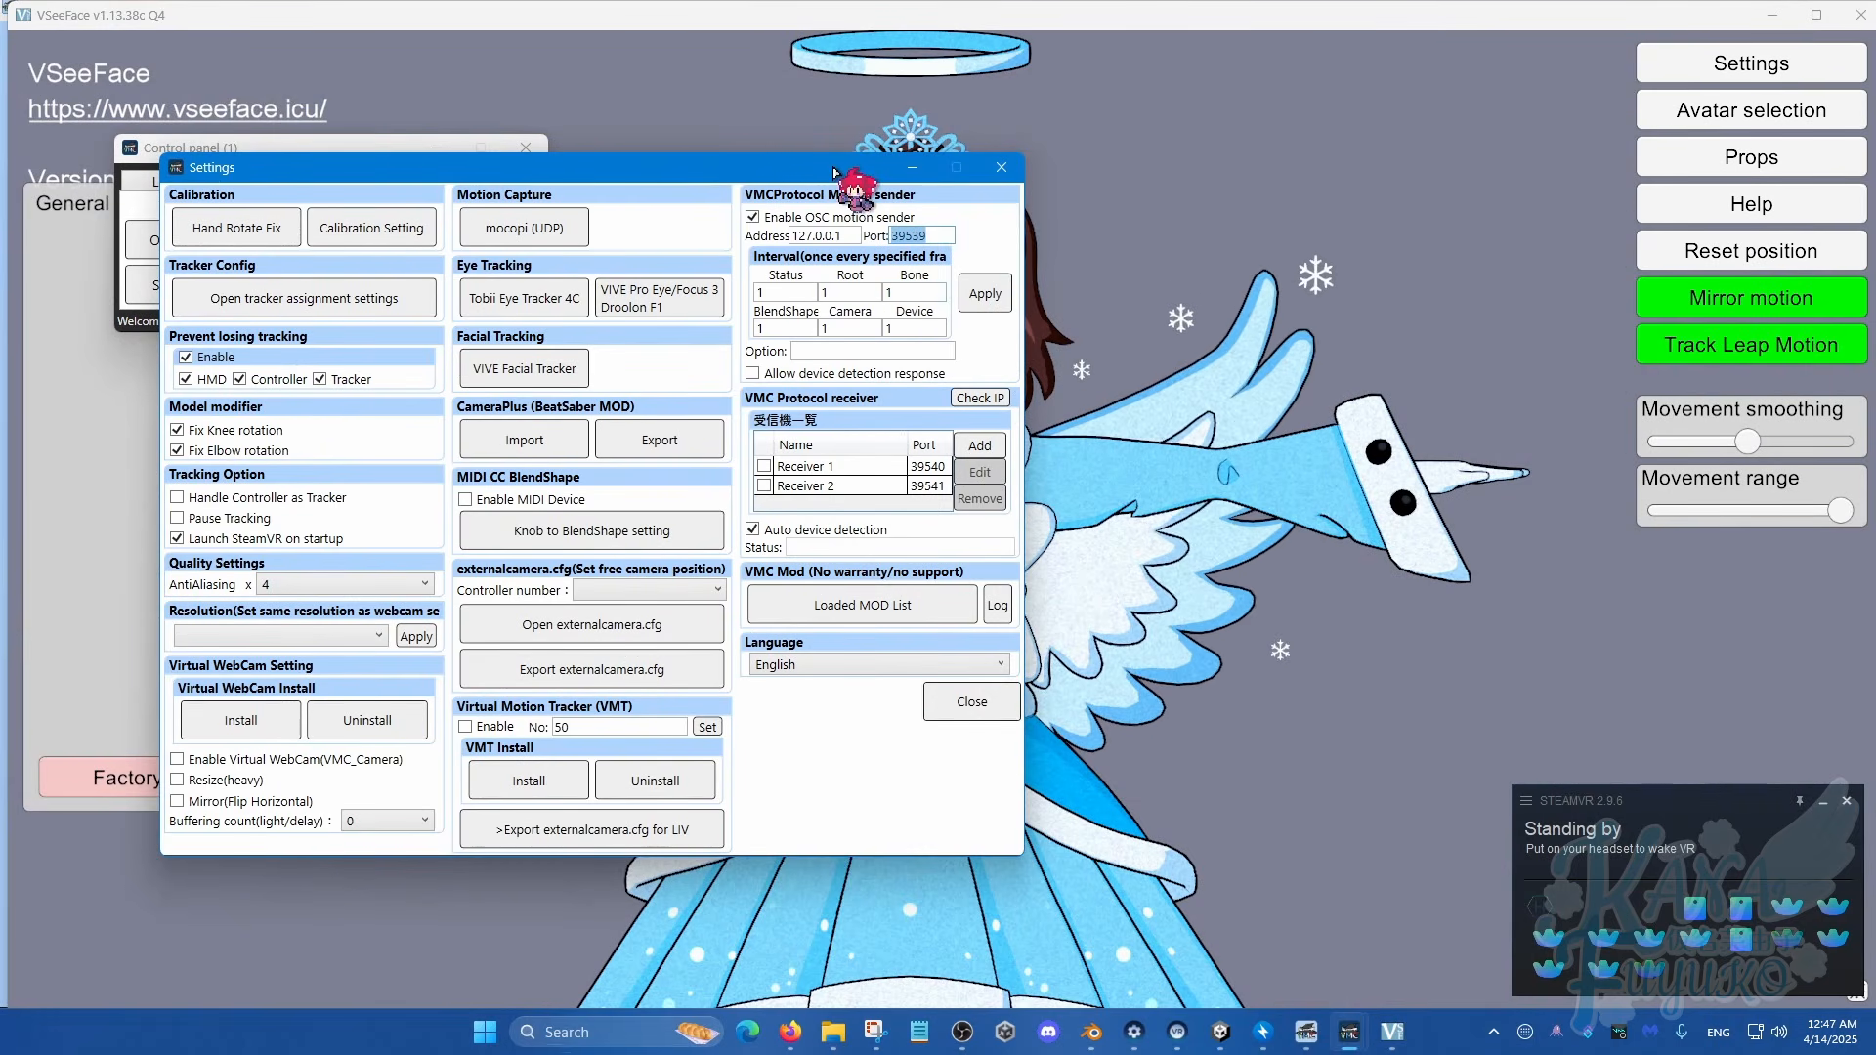
{"action": "left_click_drag", "start_coordinate": [834, 173], "coordinate": [1254, 173]}
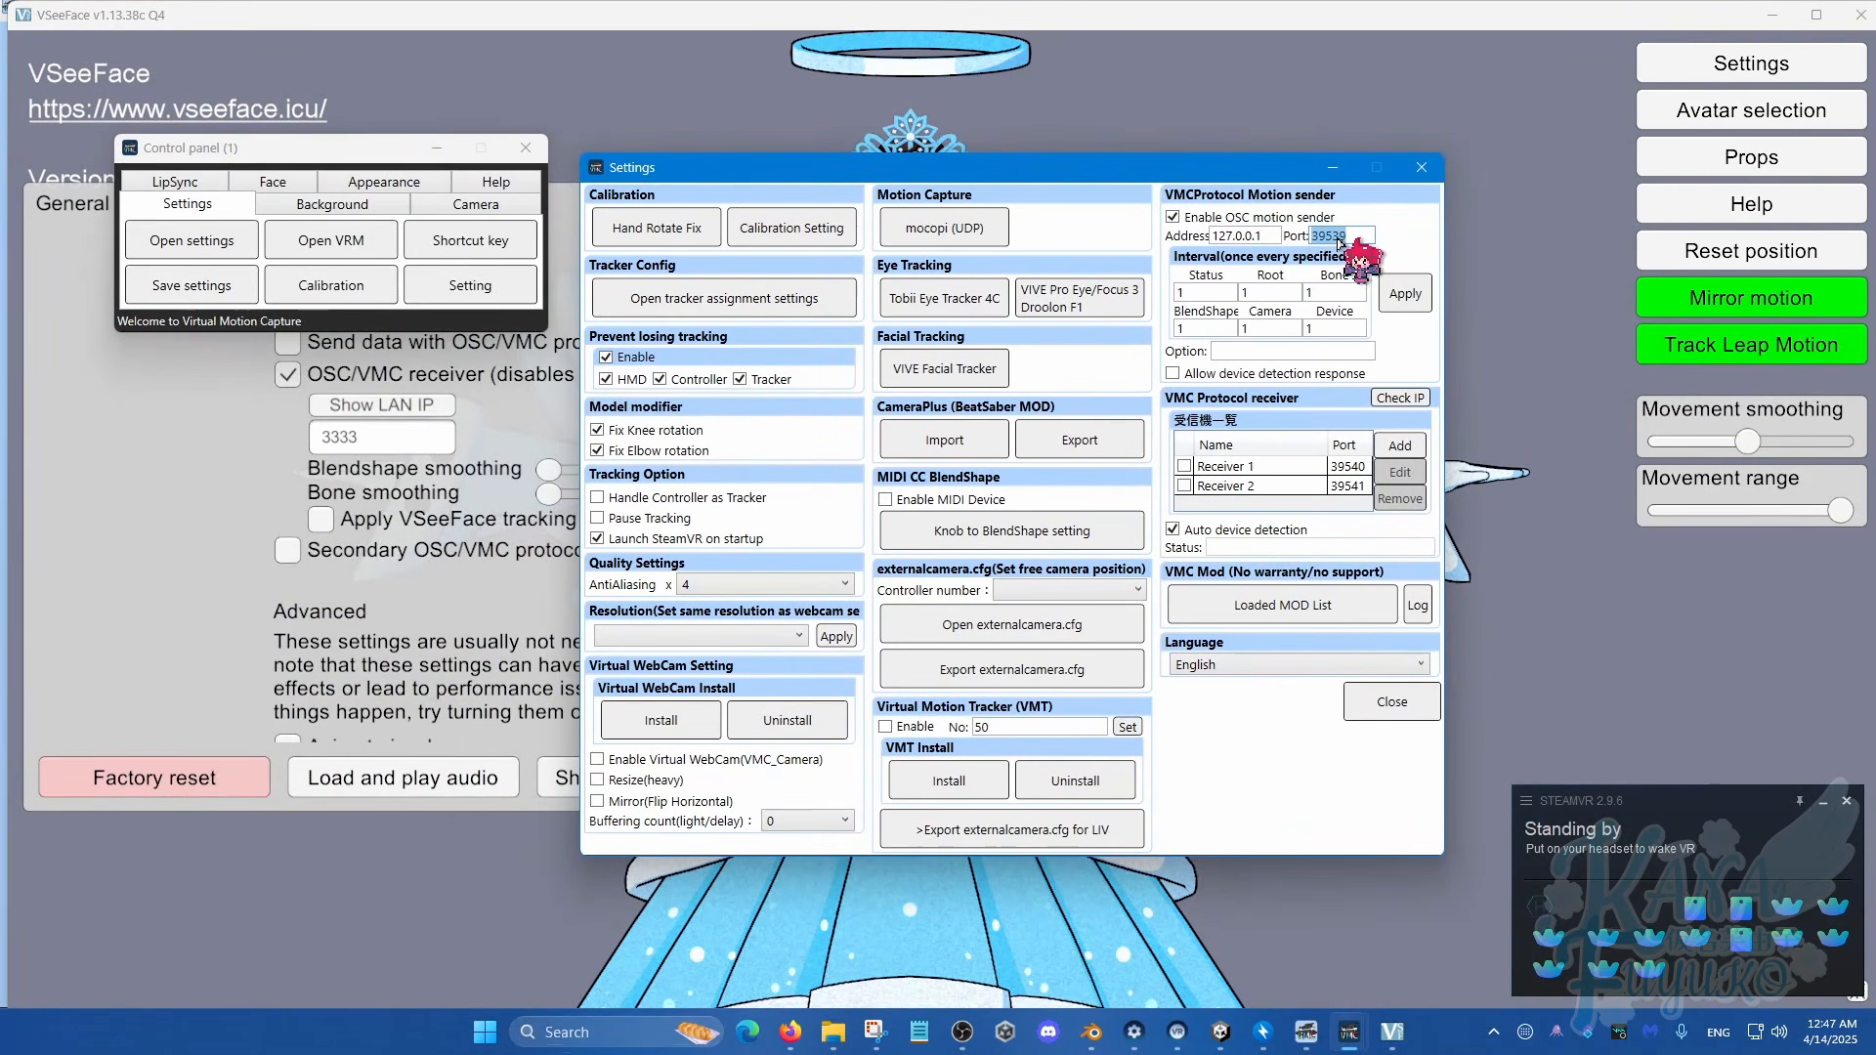
{"action": "left_click", "coordinate": [436, 447]}
{"action": "key", "text": "BackSpace"}
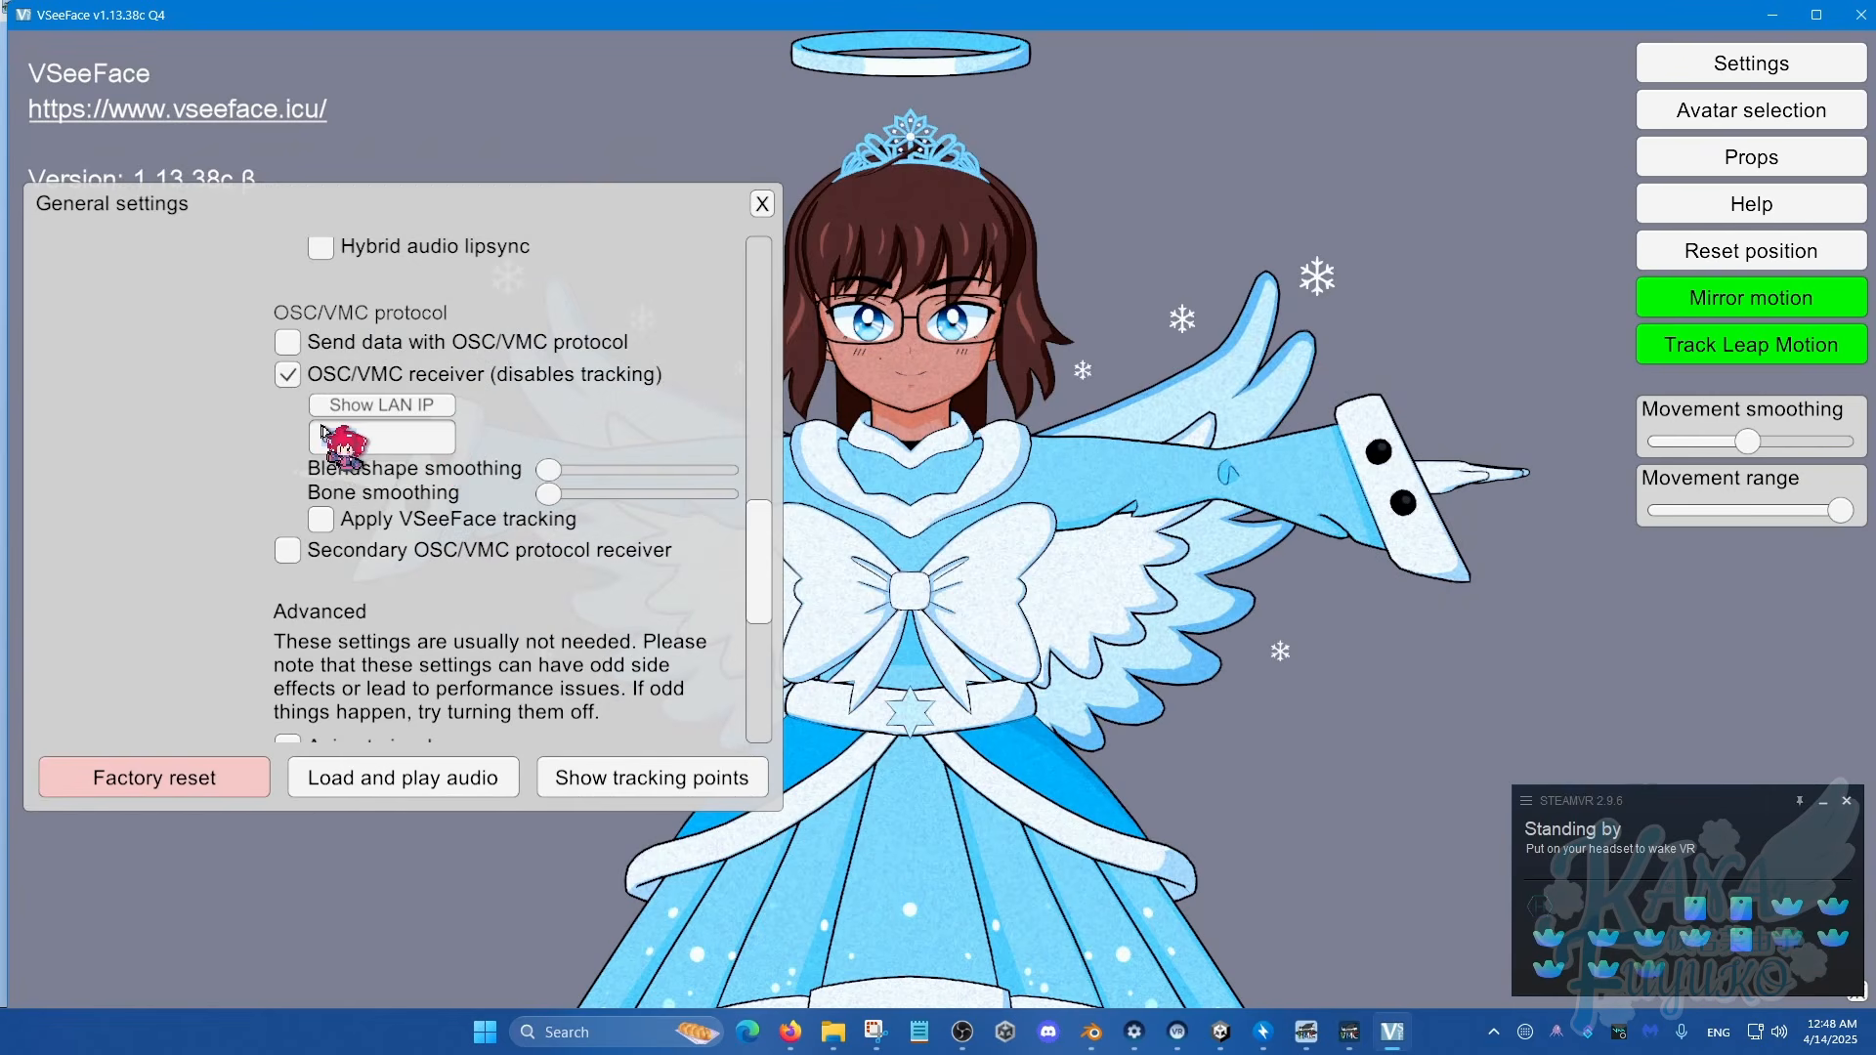
{"action": "type", "text": "39539"}
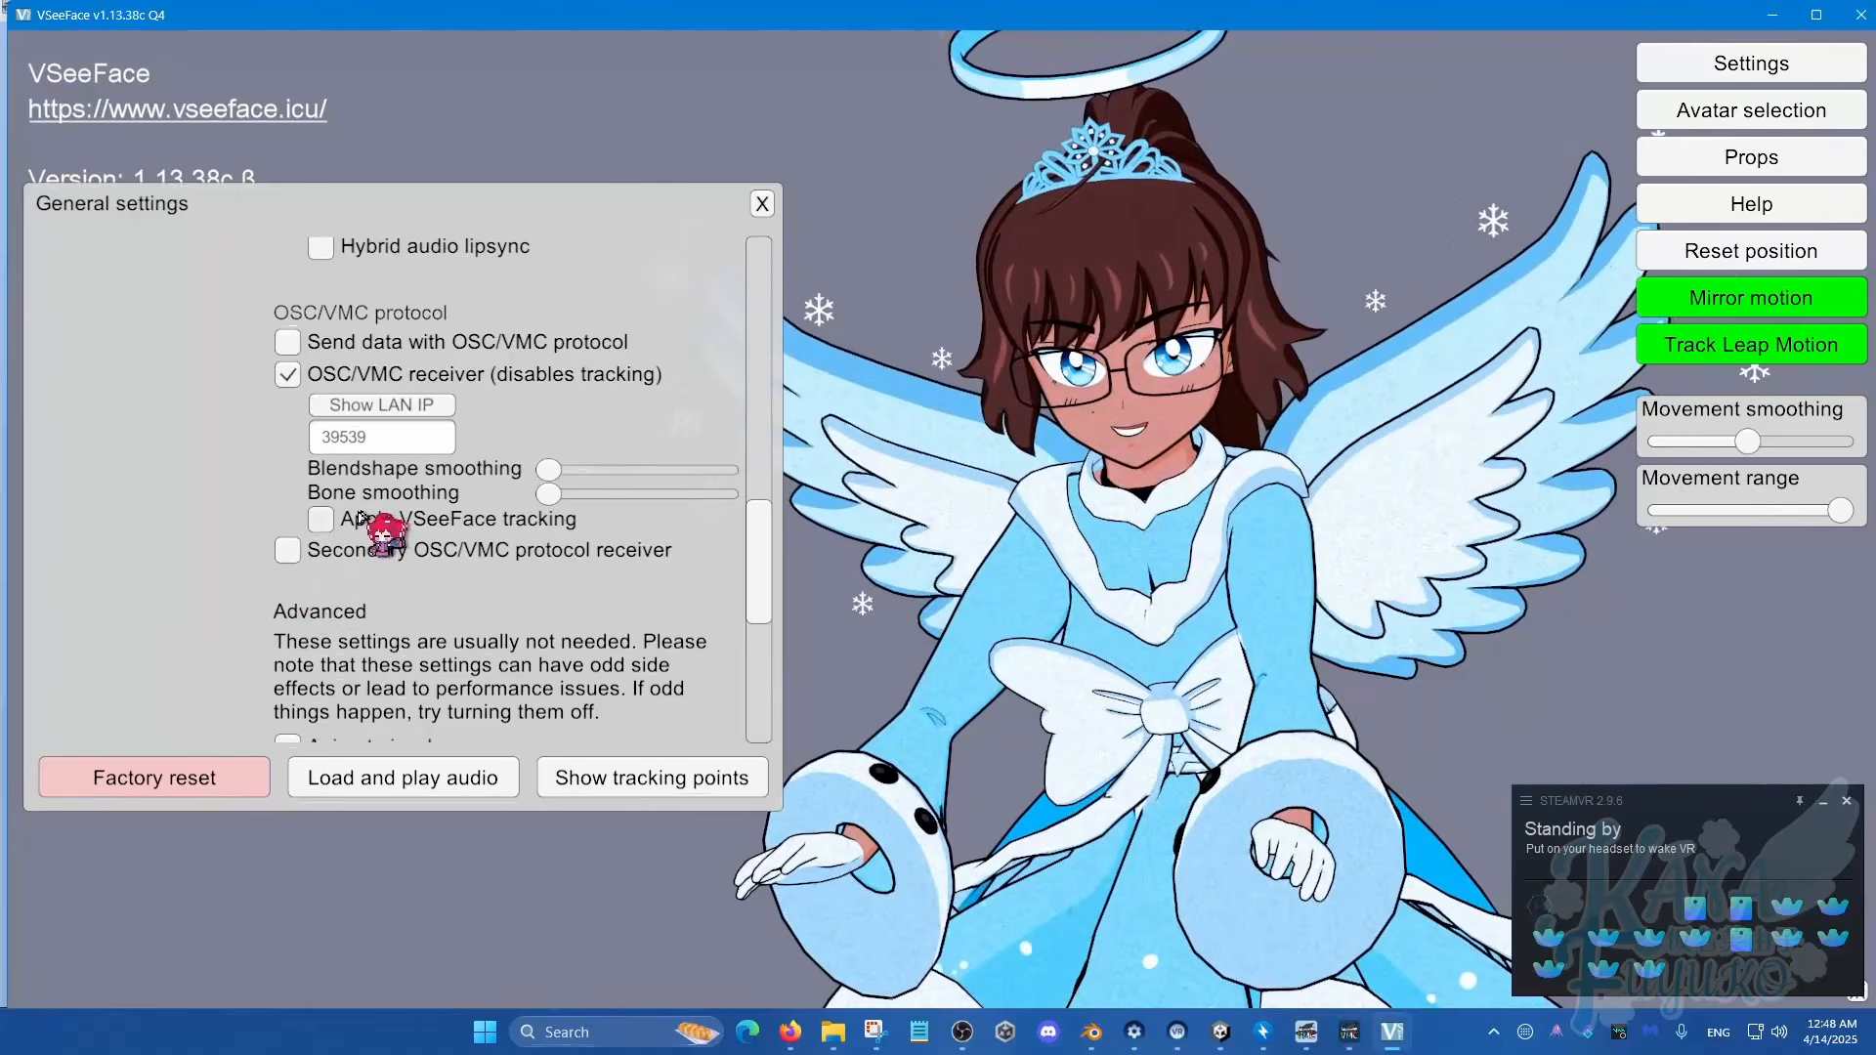
Step: Enable Apply VSeeFace tracking, keeping expressions and face features on and turning off head and neck, spine and chest, and lower body
{"action": "left_click", "coordinate": [322, 519]}
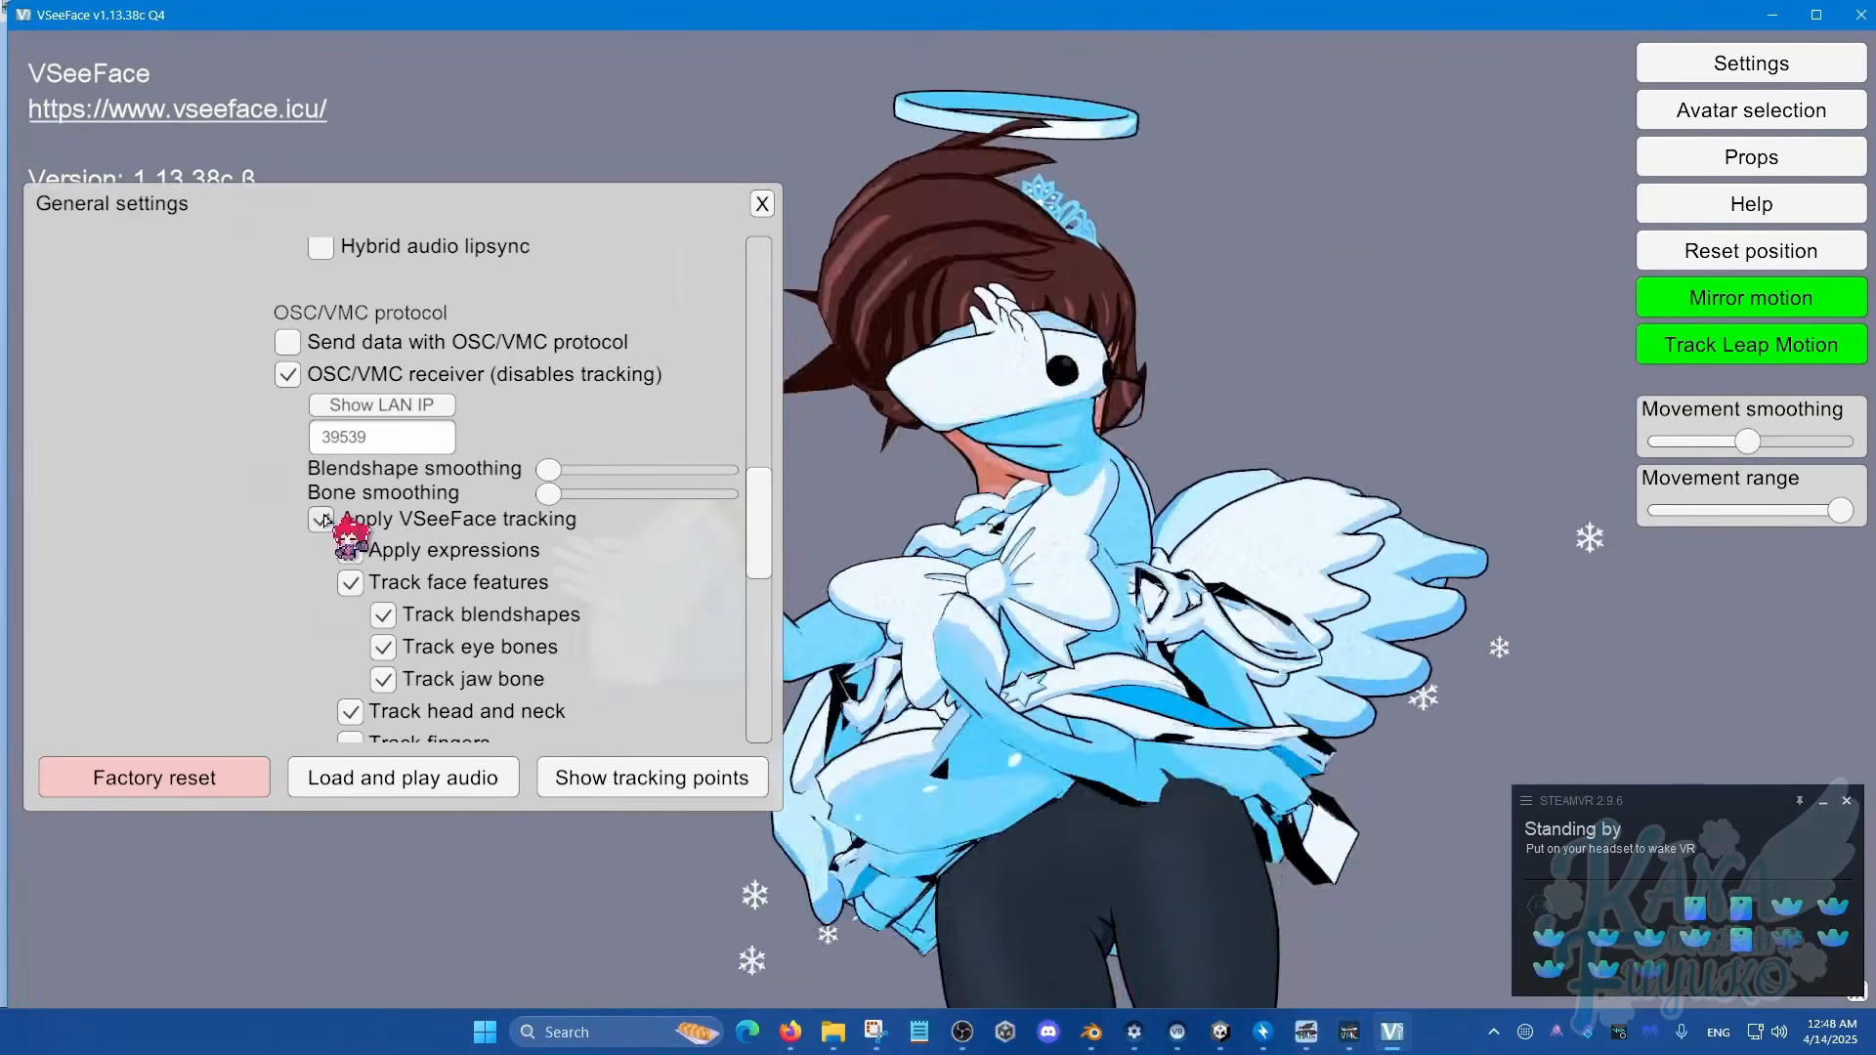
{"action": "scroll", "coordinate": [403, 596], "scroll_direction": "down", "scroll_amount": 1}
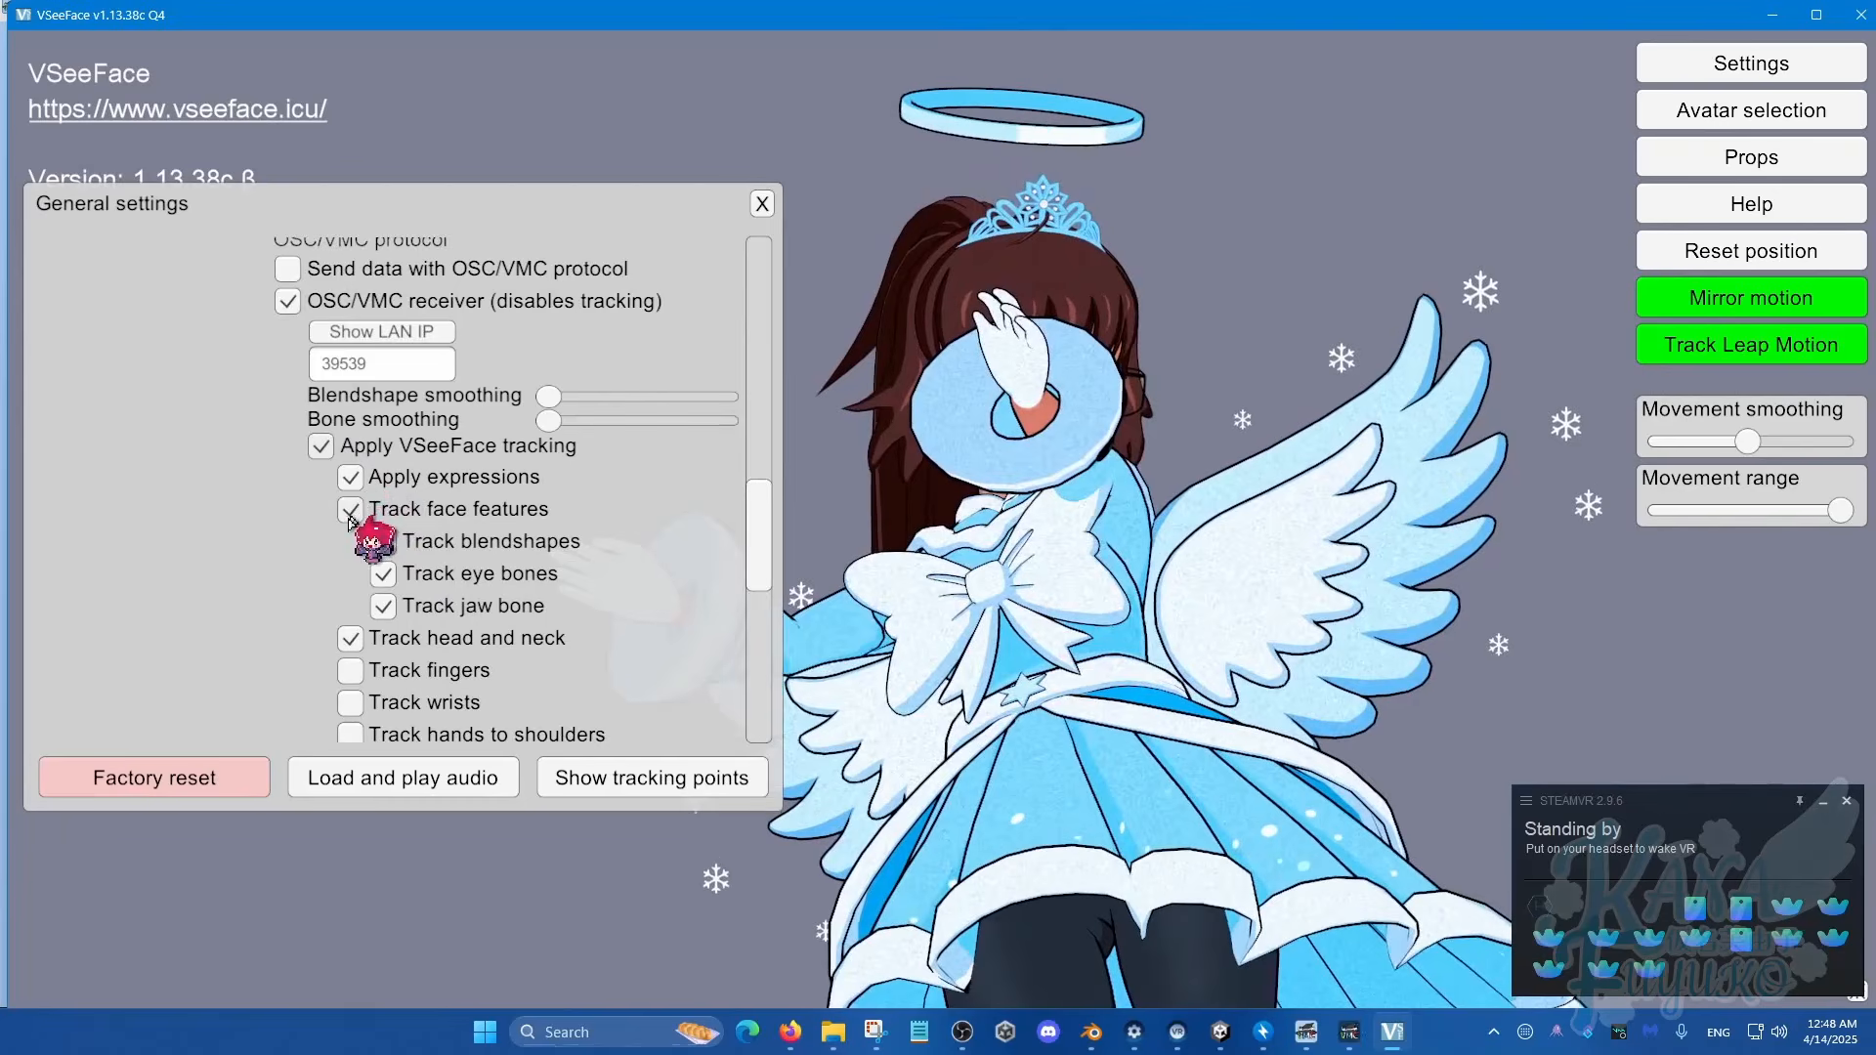
{"action": "left_click", "coordinate": [350, 638]}
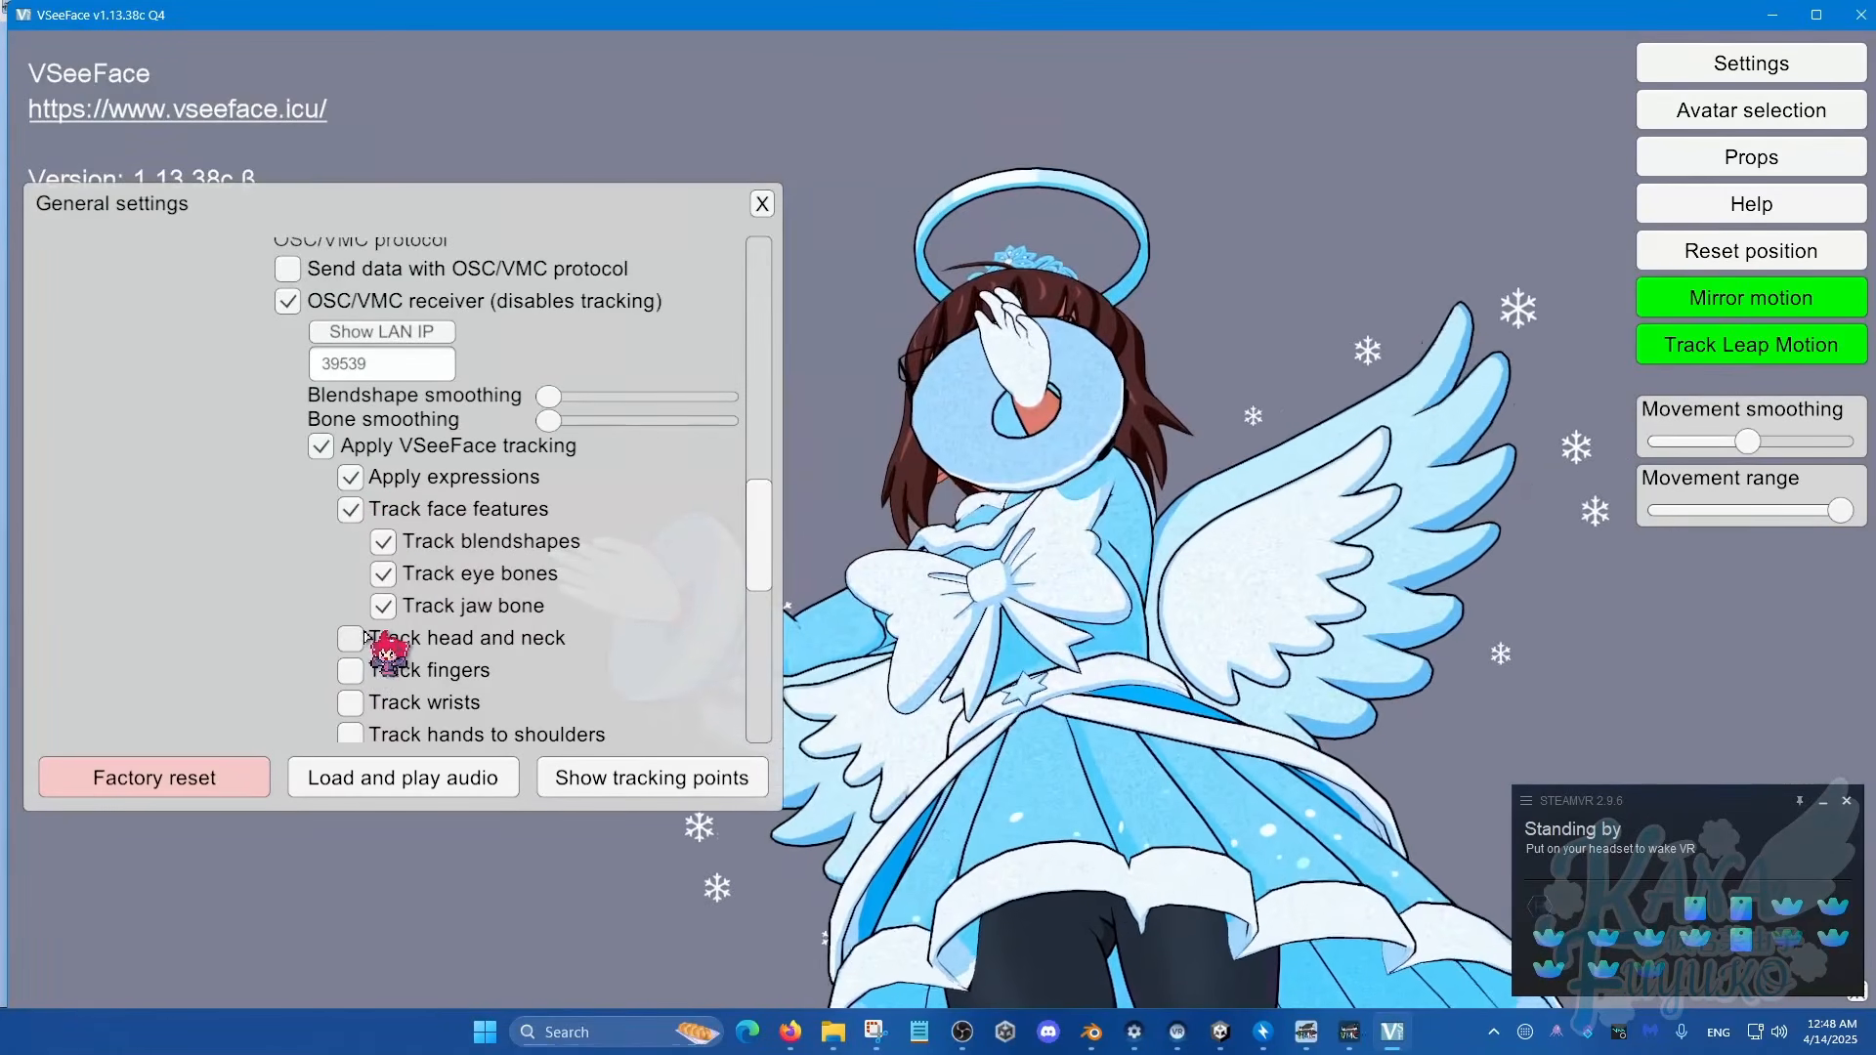
{"action": "scroll", "coordinate": [371, 612], "scroll_direction": "down", "scroll_amount": 2}
{"action": "left_click", "coordinate": [350, 547]}
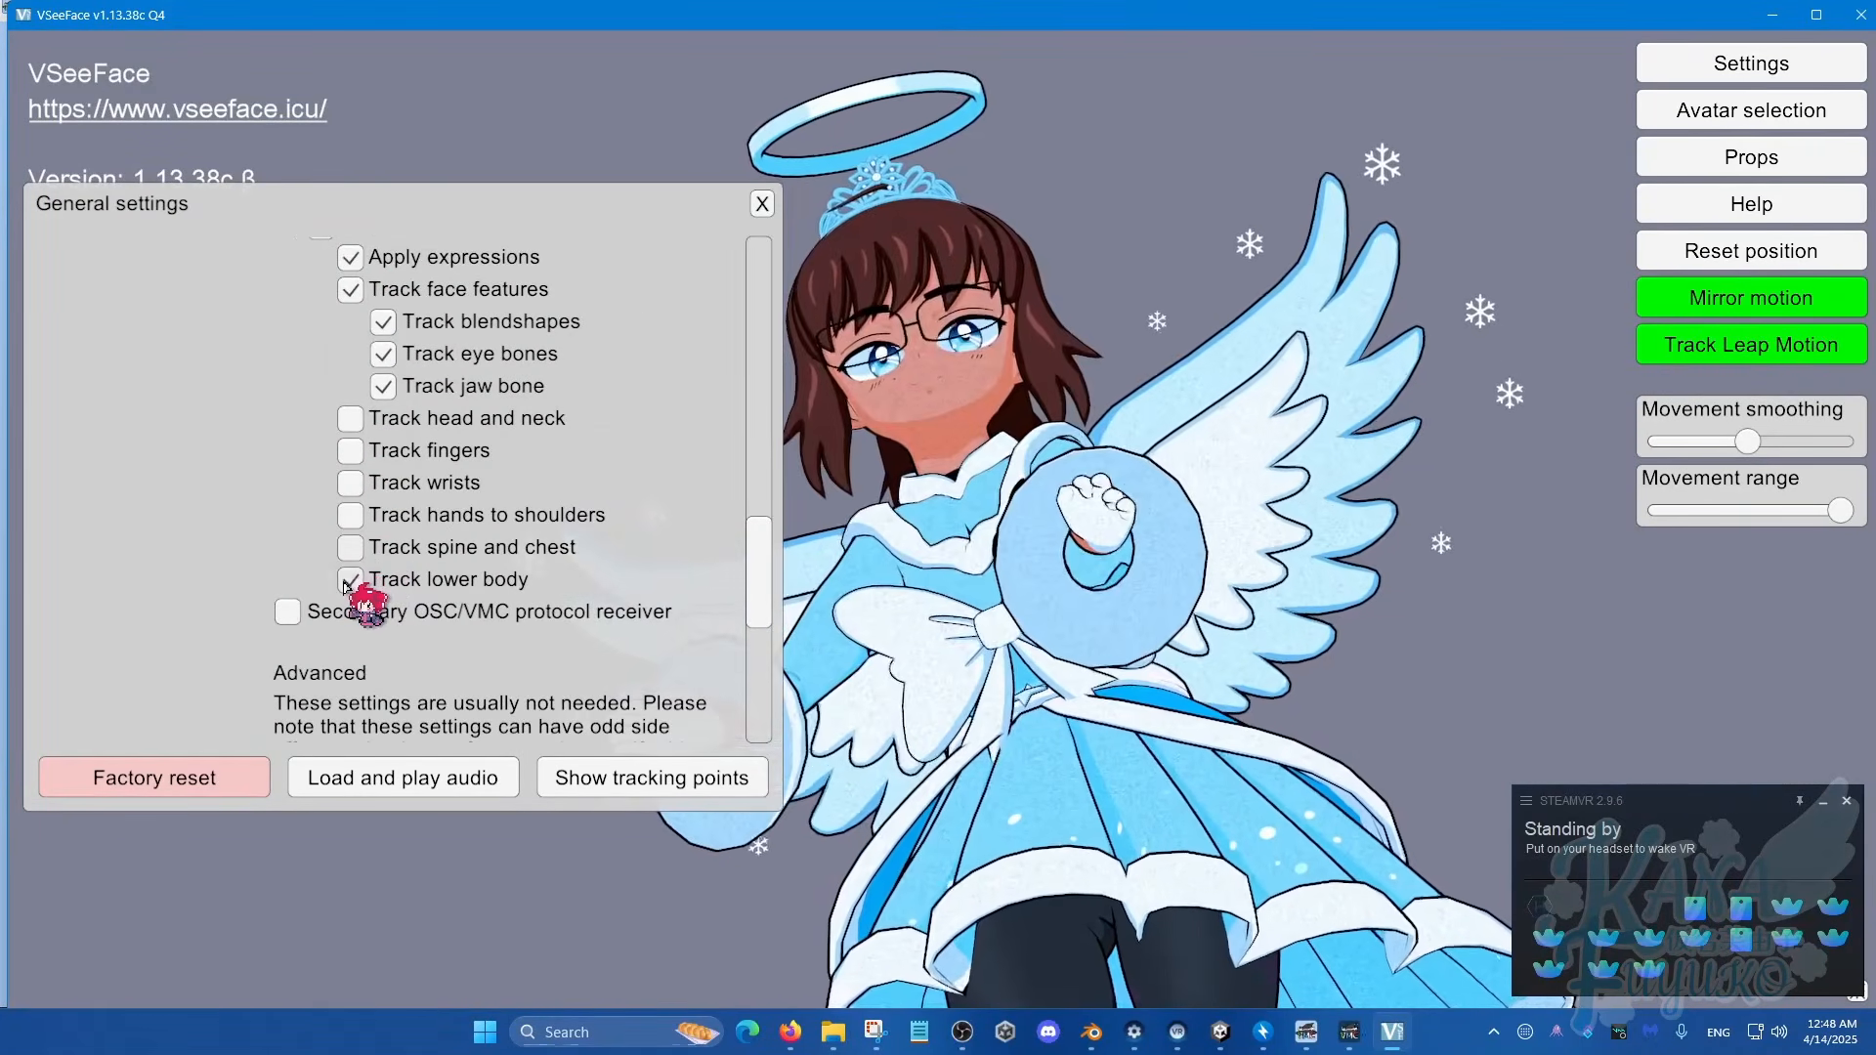
{"action": "scroll", "coordinate": [357, 586], "scroll_direction": "up", "scroll_amount": 1}
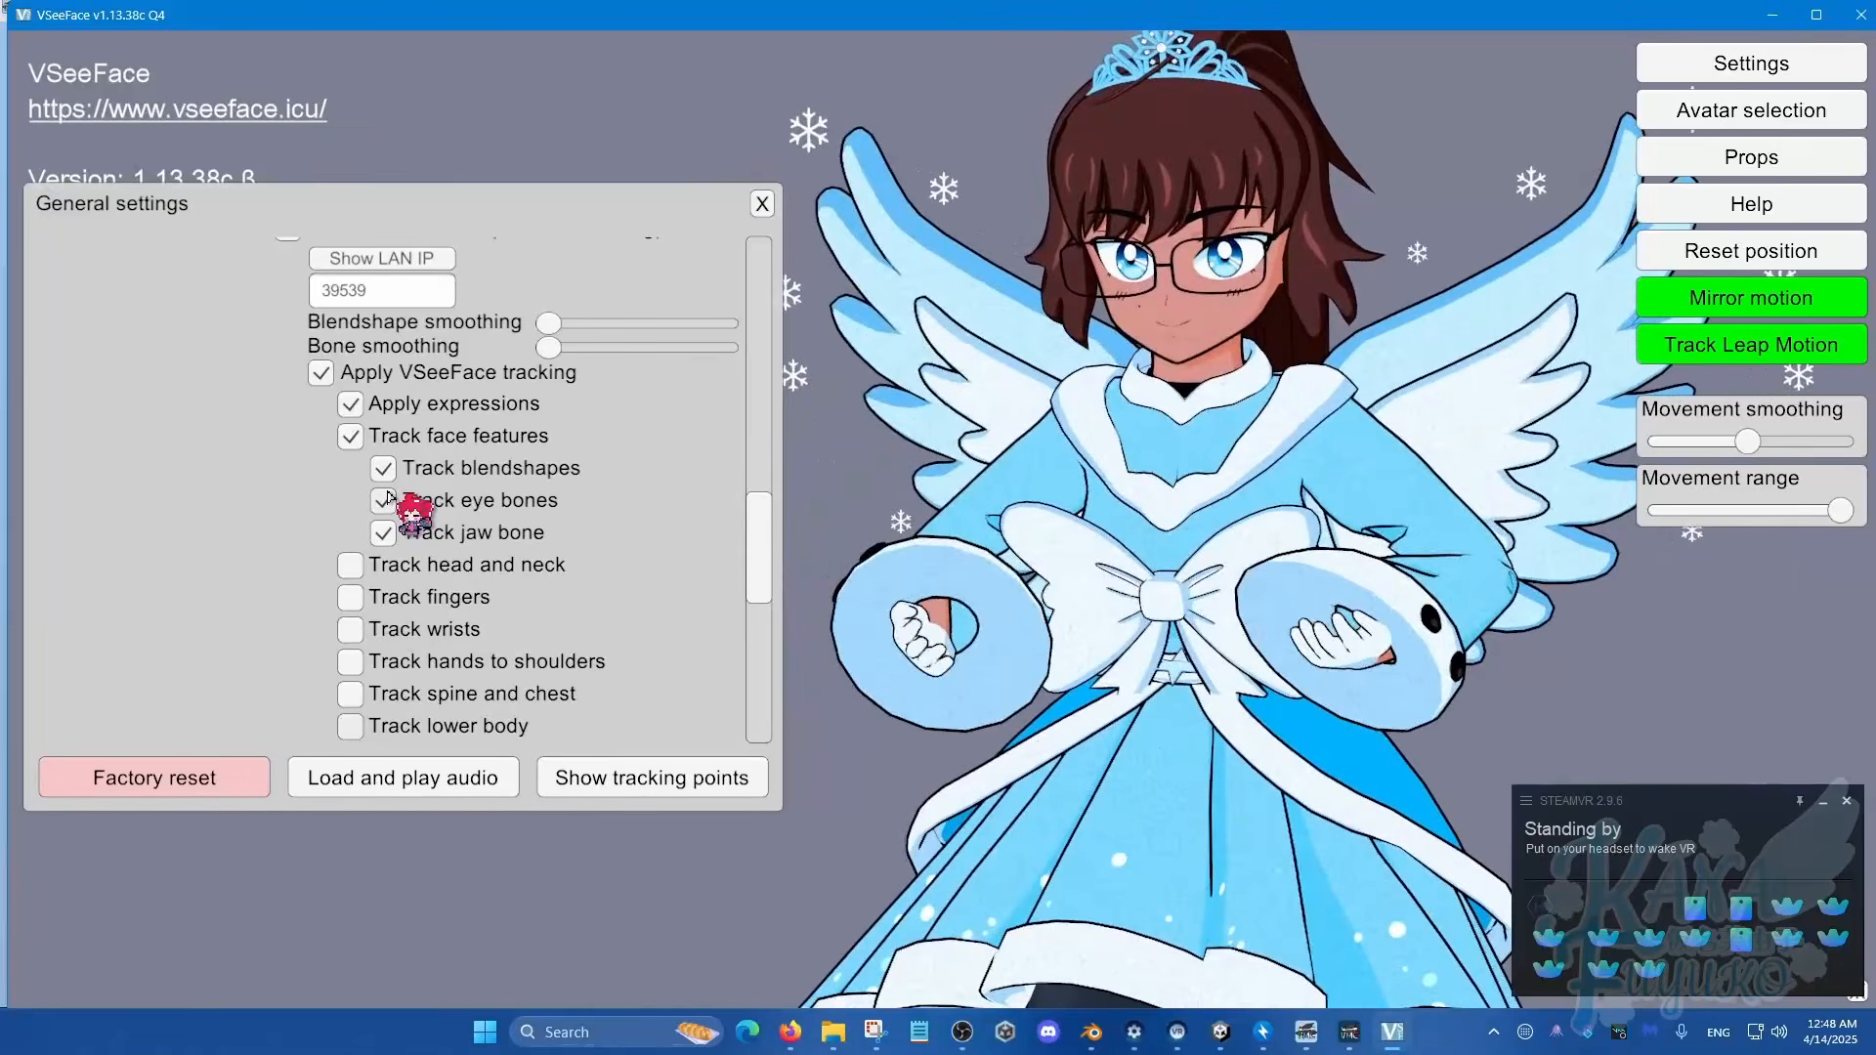
Step: Turn on Track fingers, raise the bone smoothing slightly and close the general settings
{"action": "scroll", "coordinate": [268, 531], "scroll_direction": "down", "scroll_amount": 5}
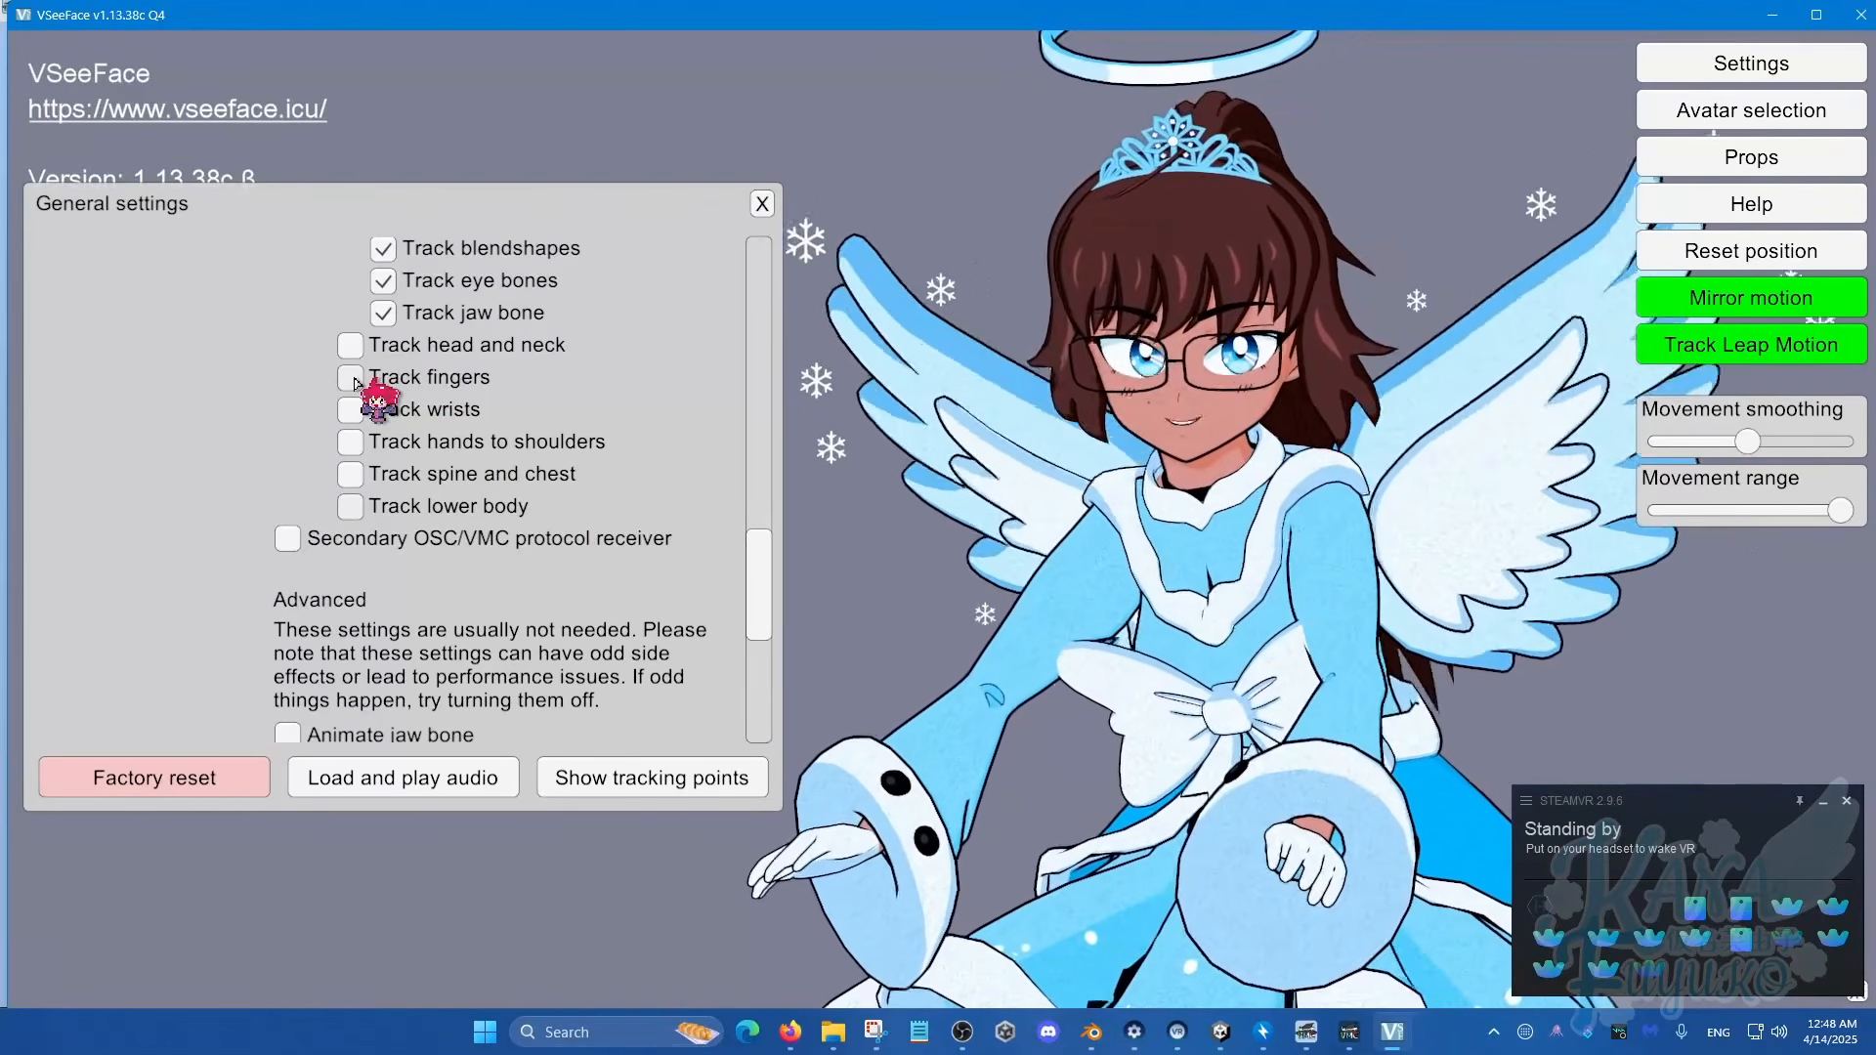
{"action": "left_click", "coordinate": [352, 379]}
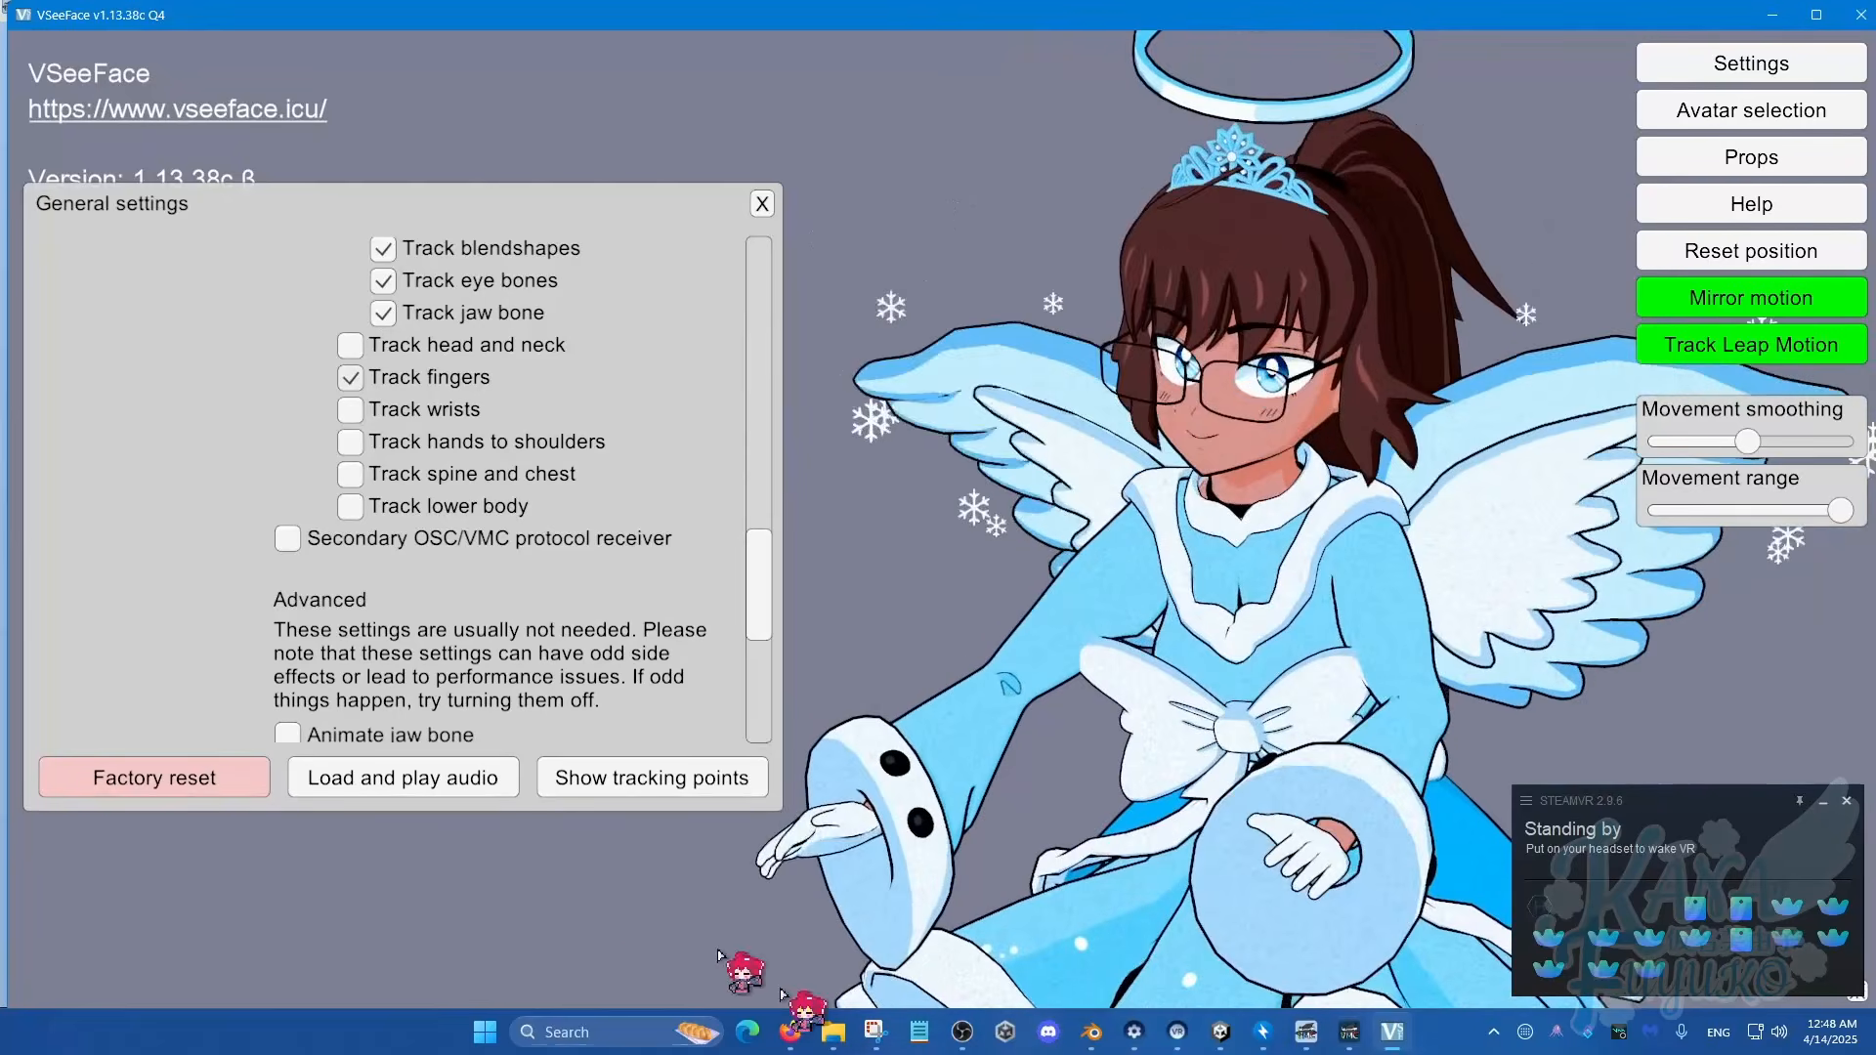
{"action": "scroll", "coordinate": [502, 619], "scroll_direction": "up", "scroll_amount": 4}
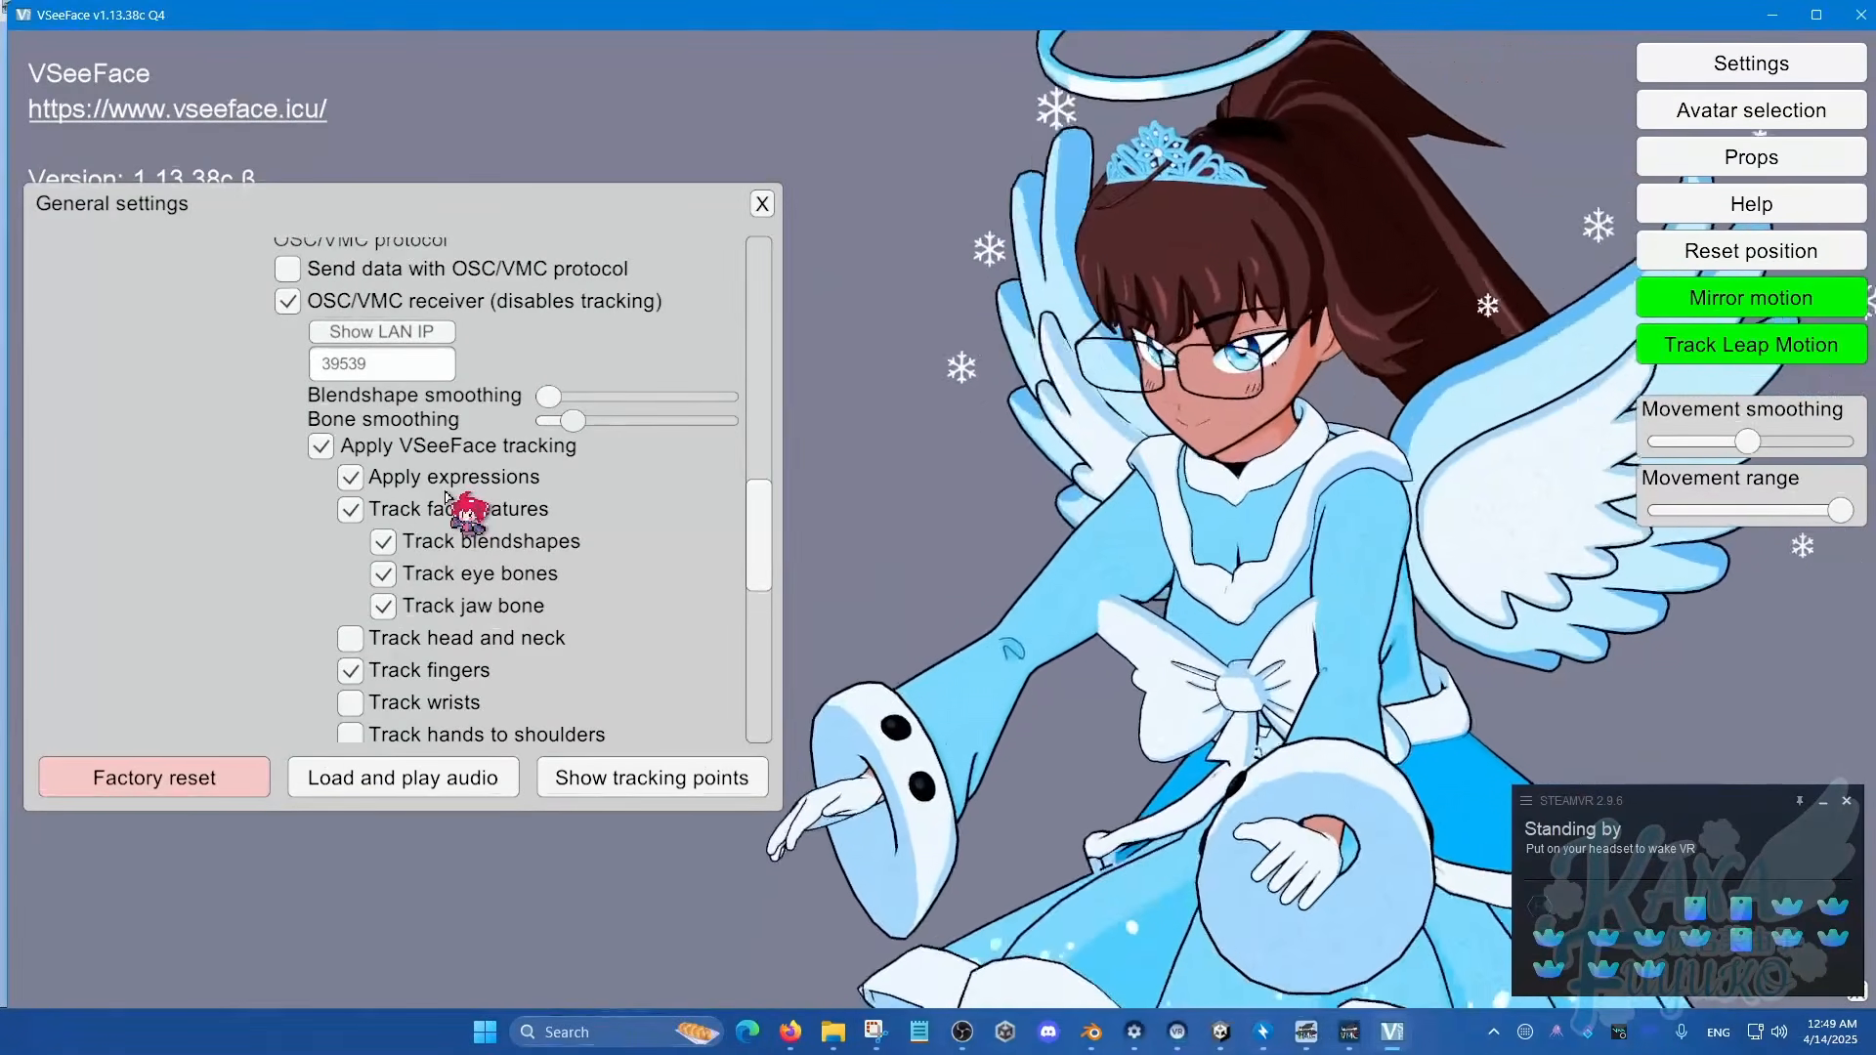
{"action": "left_click", "coordinate": [762, 203]}
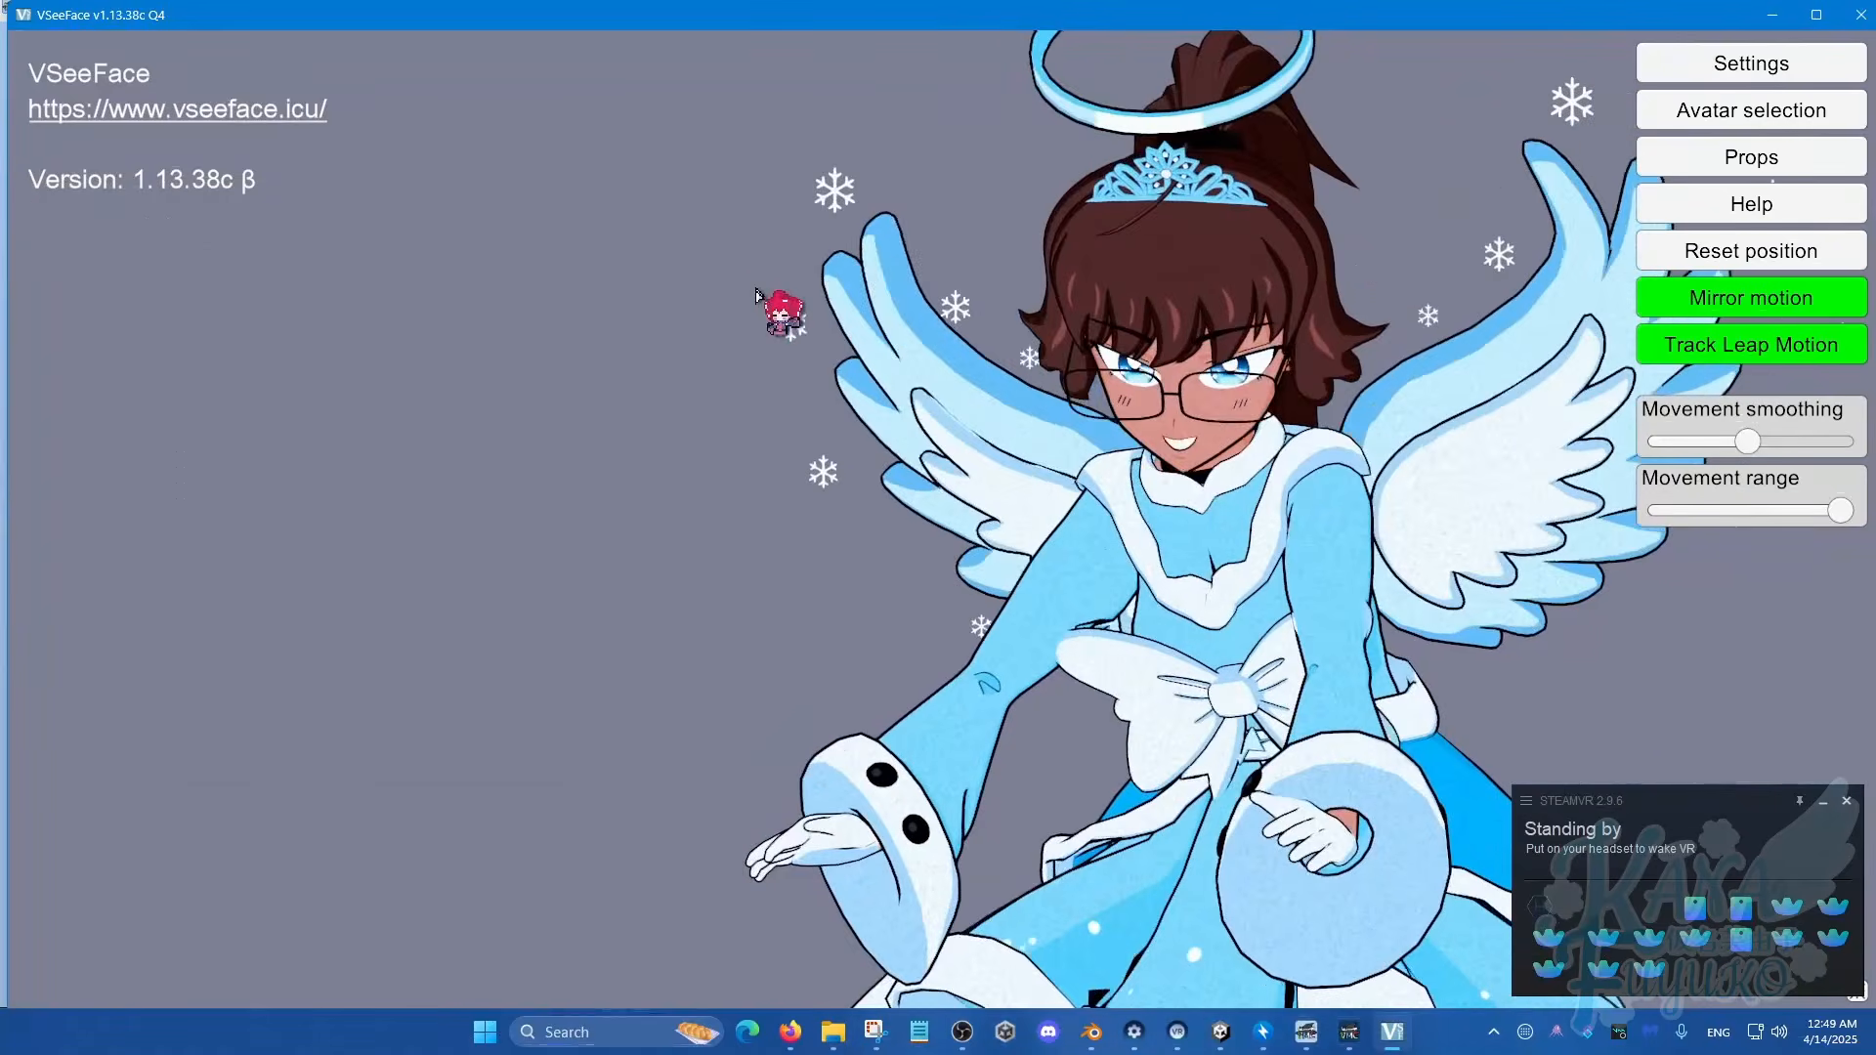
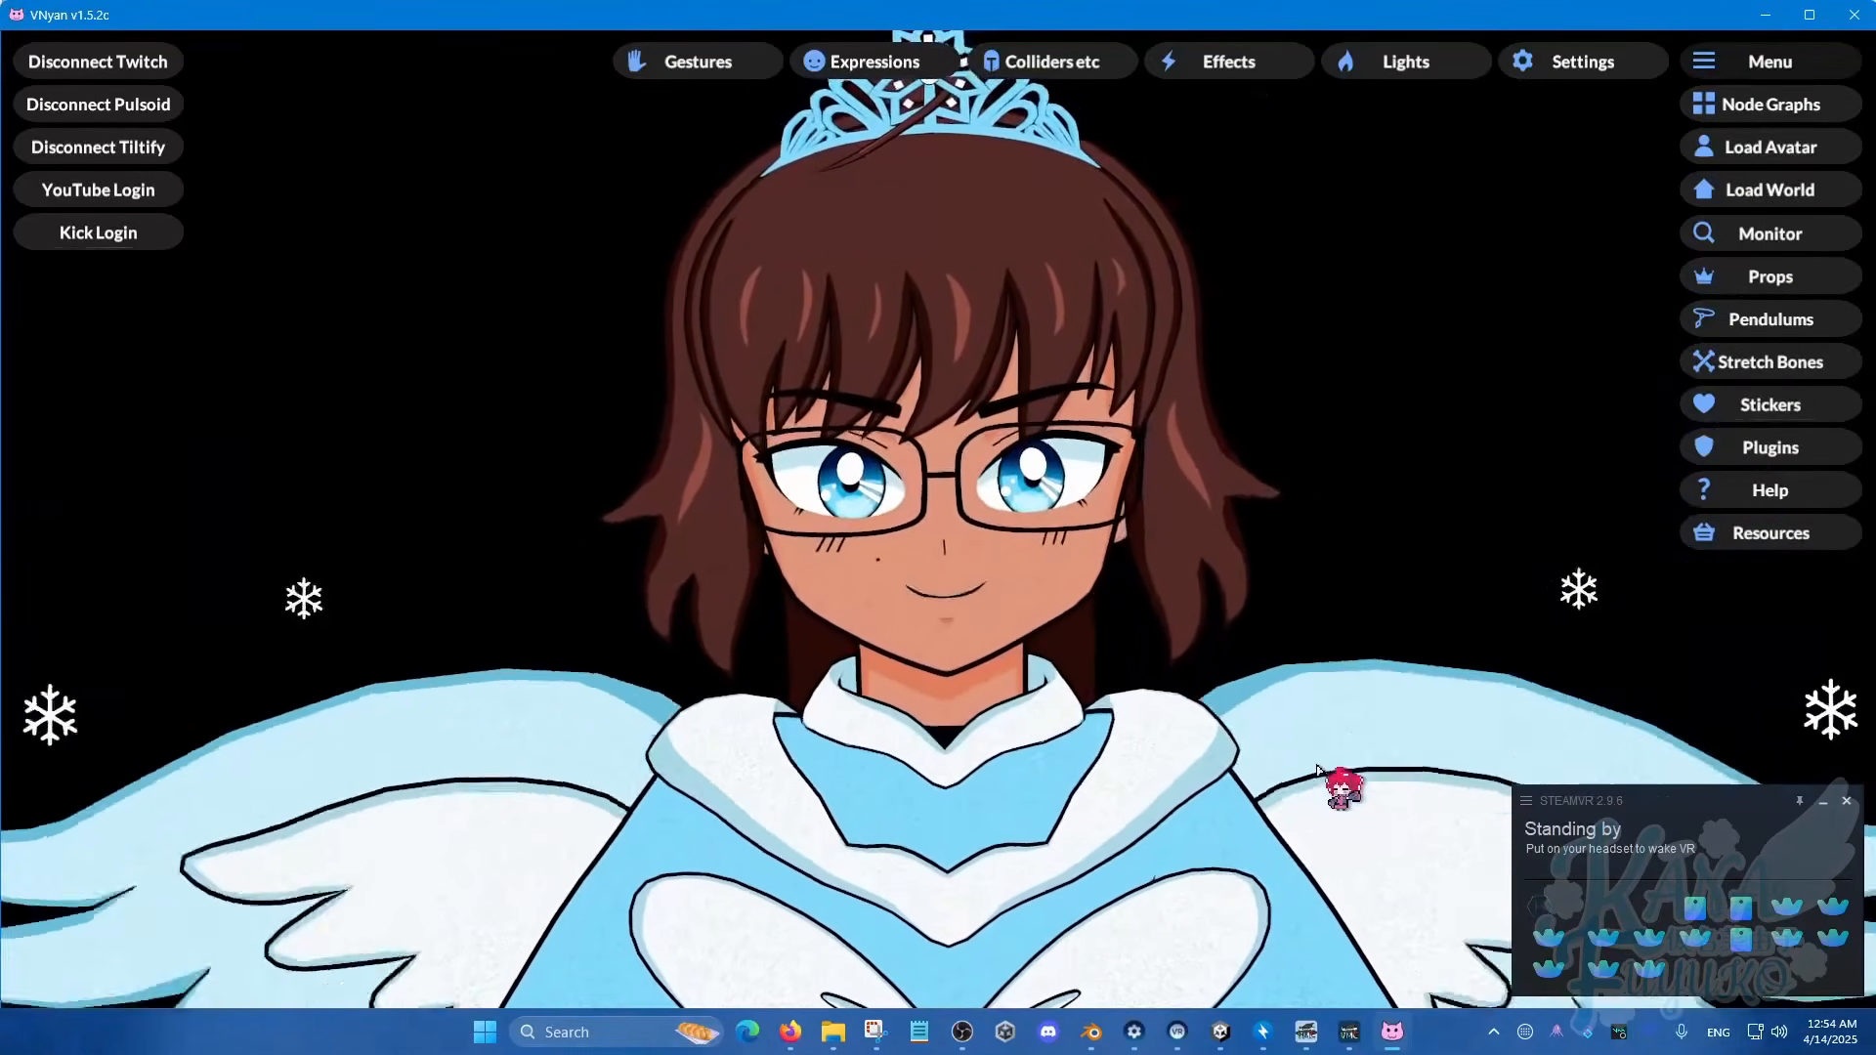
Step: From VNyan, switch to the VirtualMotionCapture settings, copy the OSC motion sender's port number and return to VNyan
{"action": "mouse_move", "coordinate": [1349, 1032]}
{"action": "left_click", "coordinate": [1465, 928]}
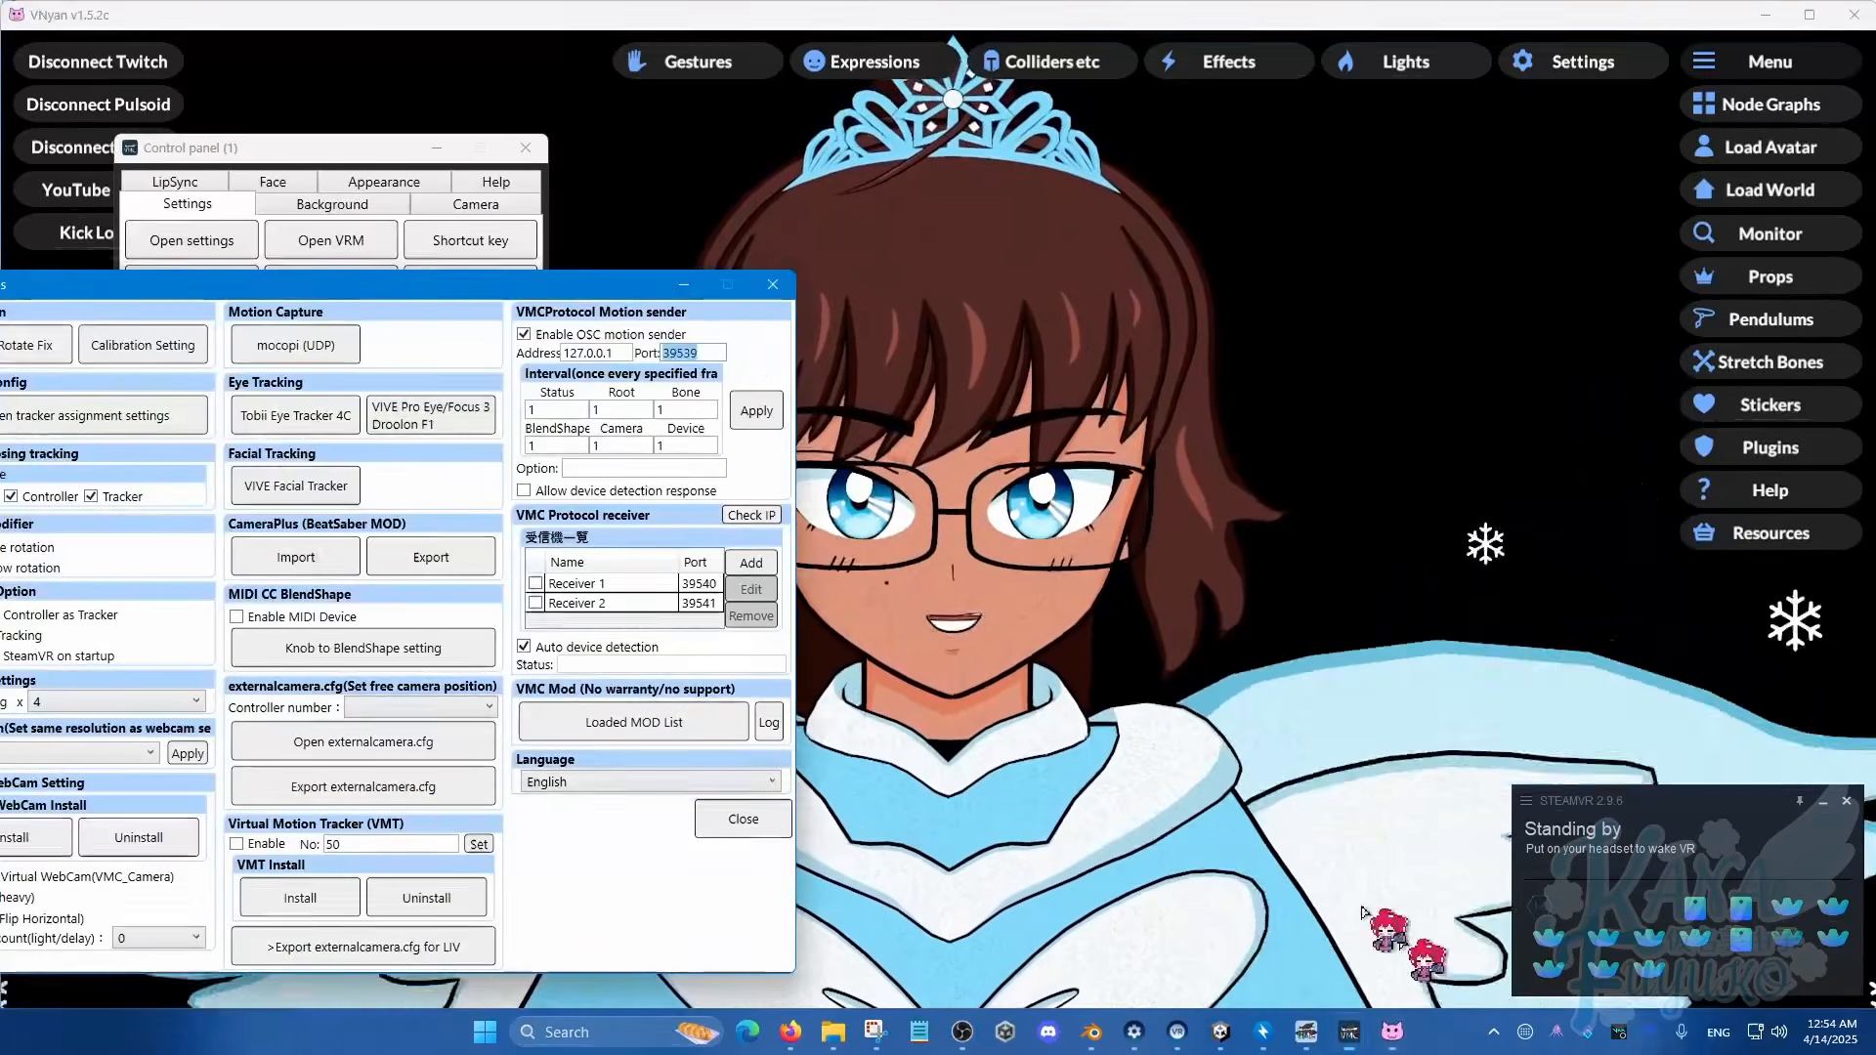
{"action": "left_click", "coordinate": [695, 352]}
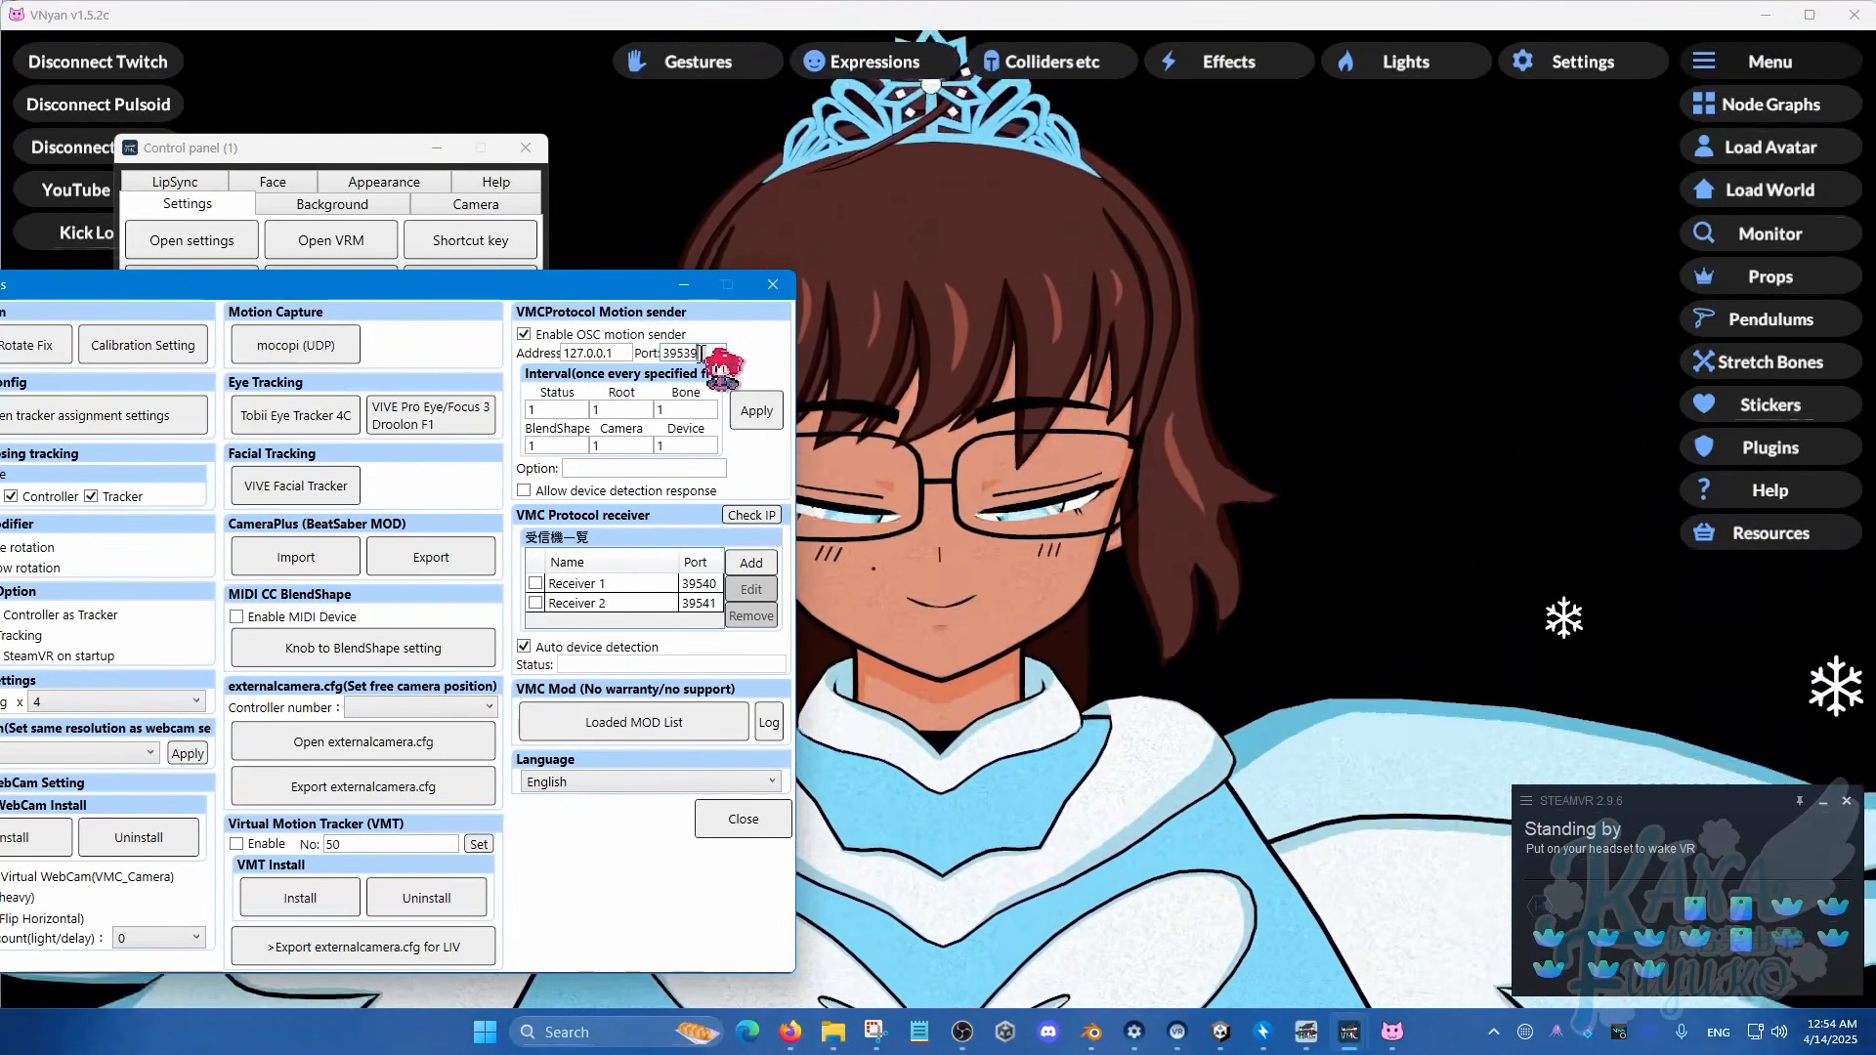
{"action": "double_click", "coordinate": [698, 353]}
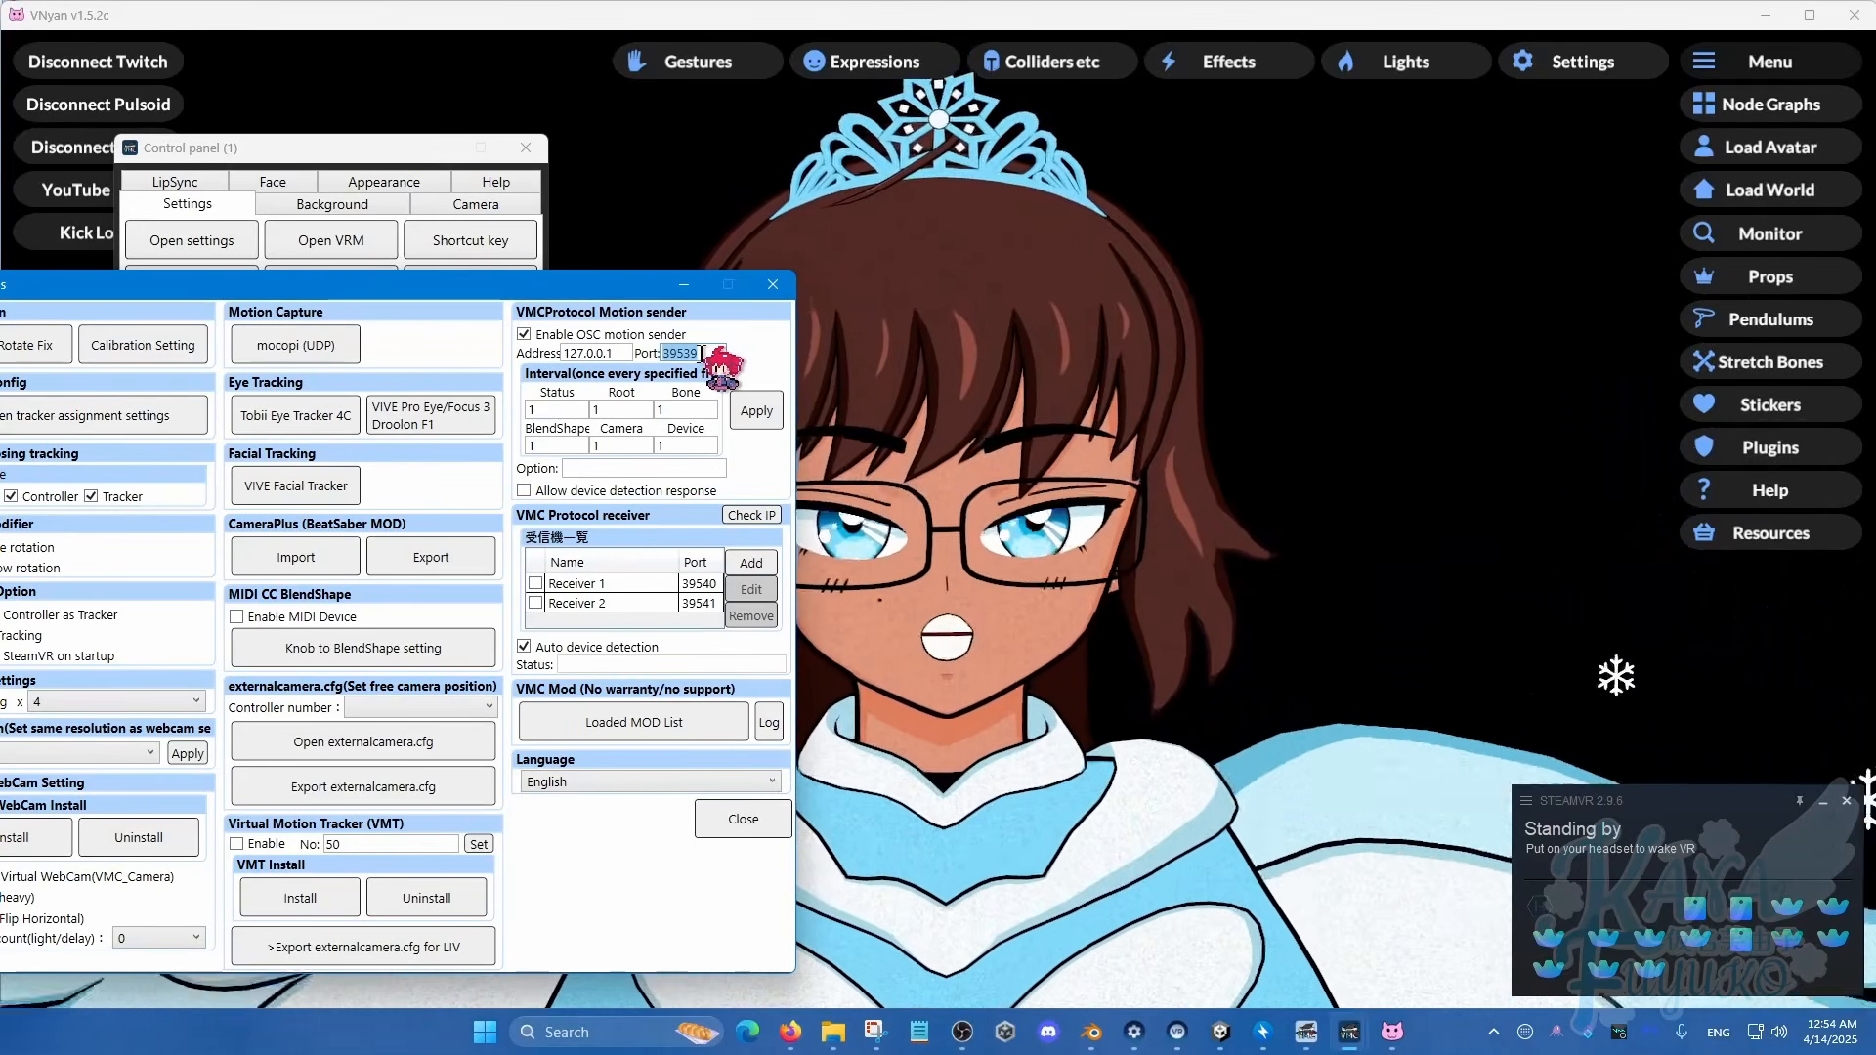
{"action": "key", "text": "ctrl"}
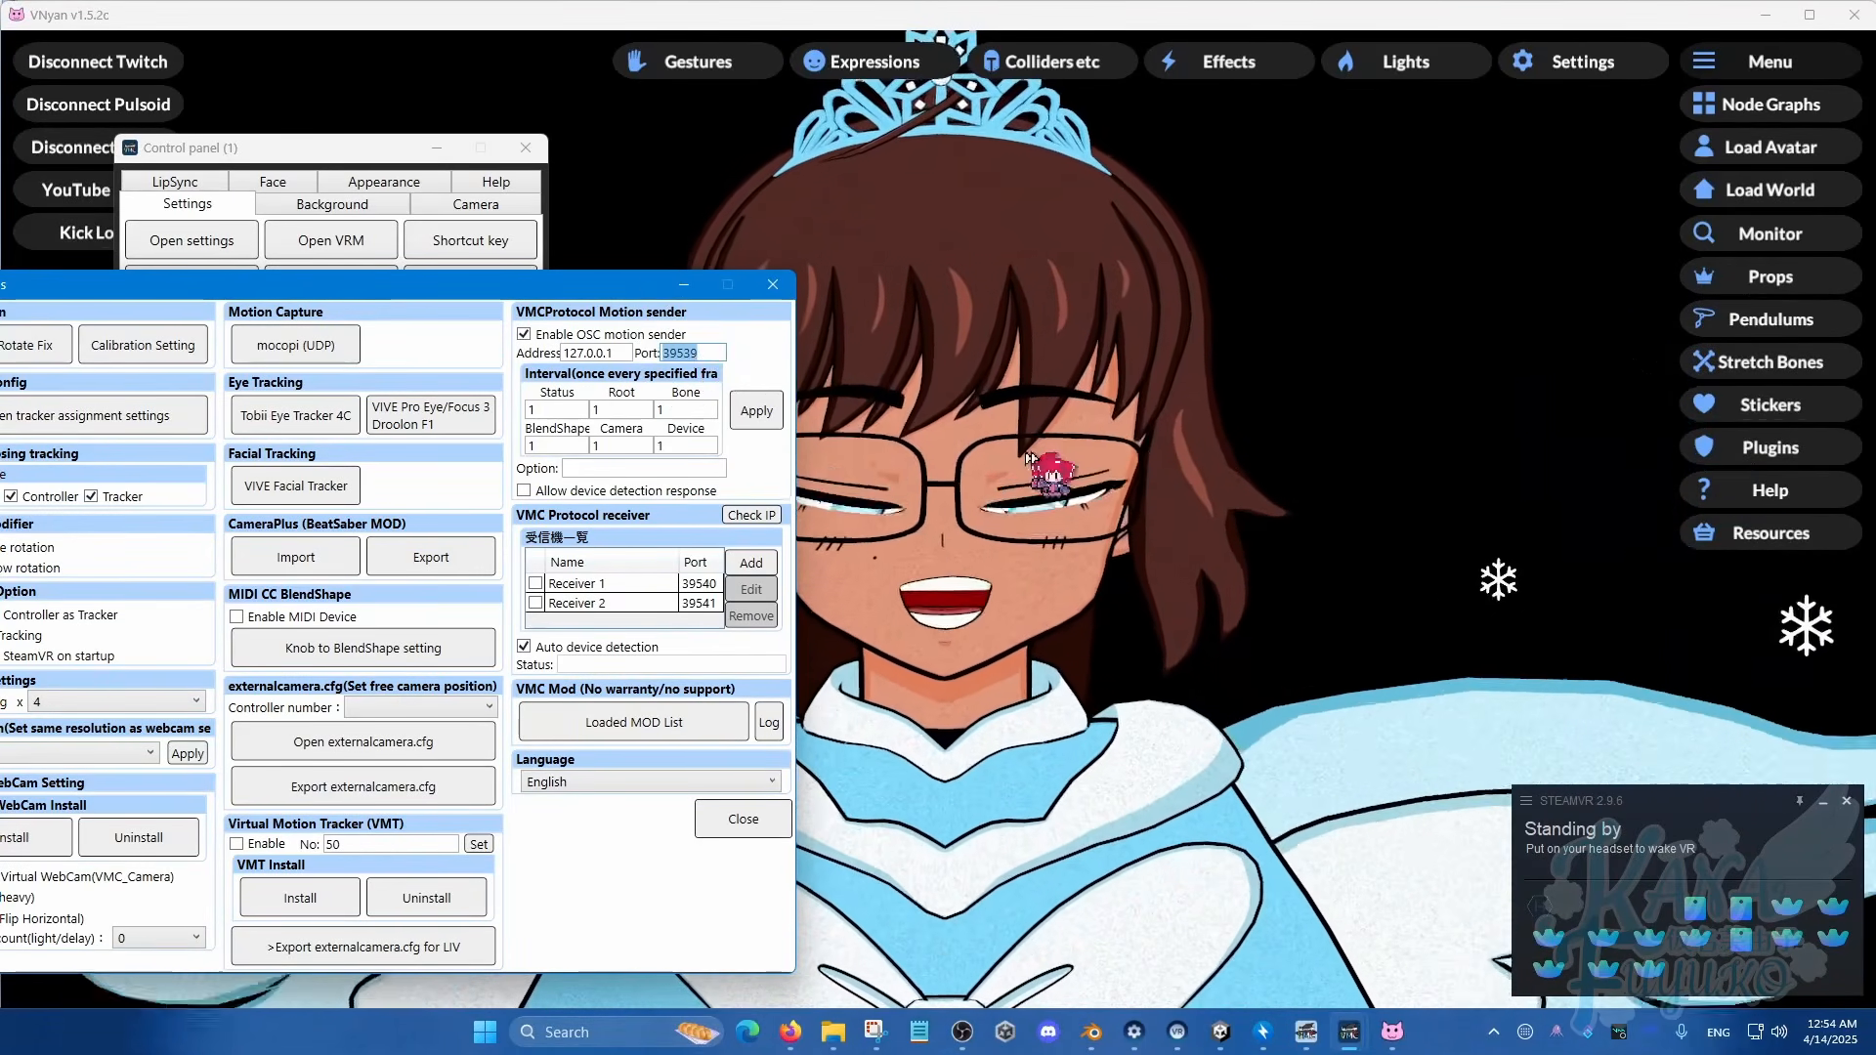
{"action": "left_click", "coordinate": [1048, 455]}
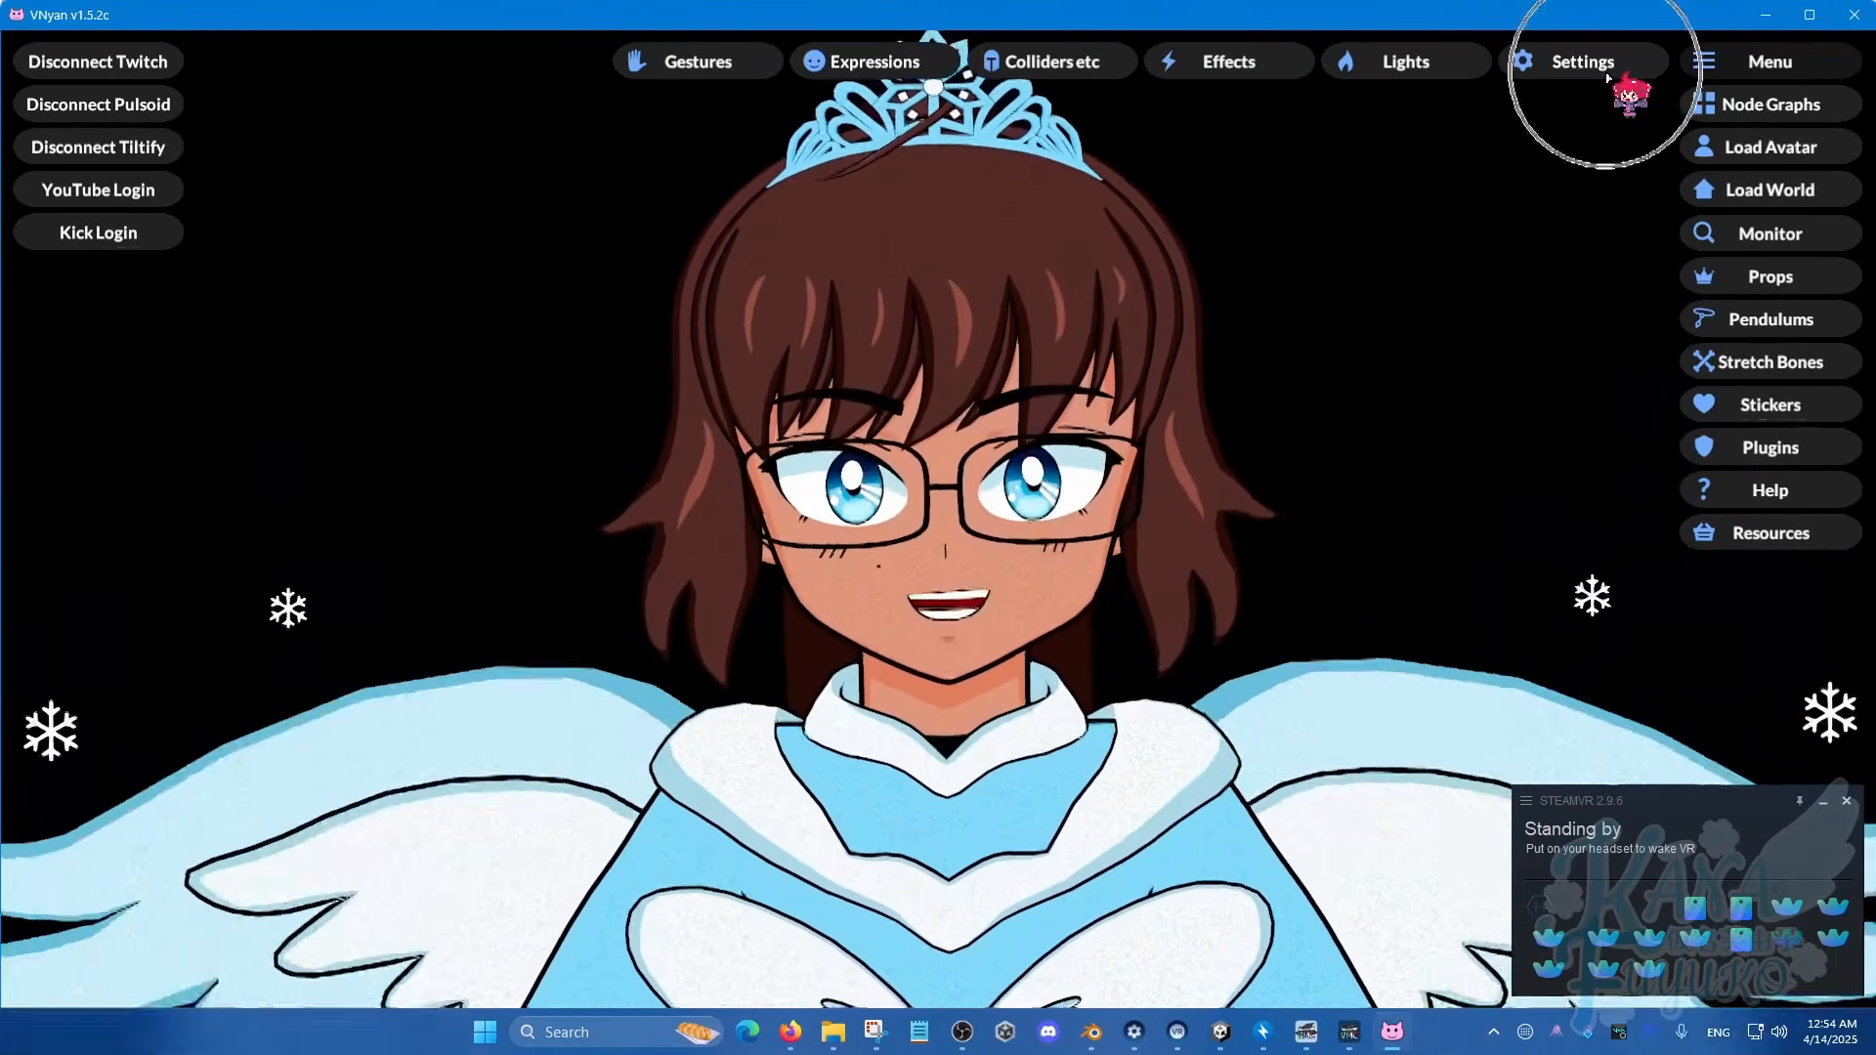
Step: Open VNyan's tracking layer settings and set the VMC Receiver 1 port to 39539
{"action": "left_click", "coordinate": [1606, 71]}
{"action": "left_click_drag", "start_coordinate": [1325, 186], "coordinate": [350, 207]}
{"action": "left_click_drag", "start_coordinate": [805, 245], "coordinate": [741, 645]}
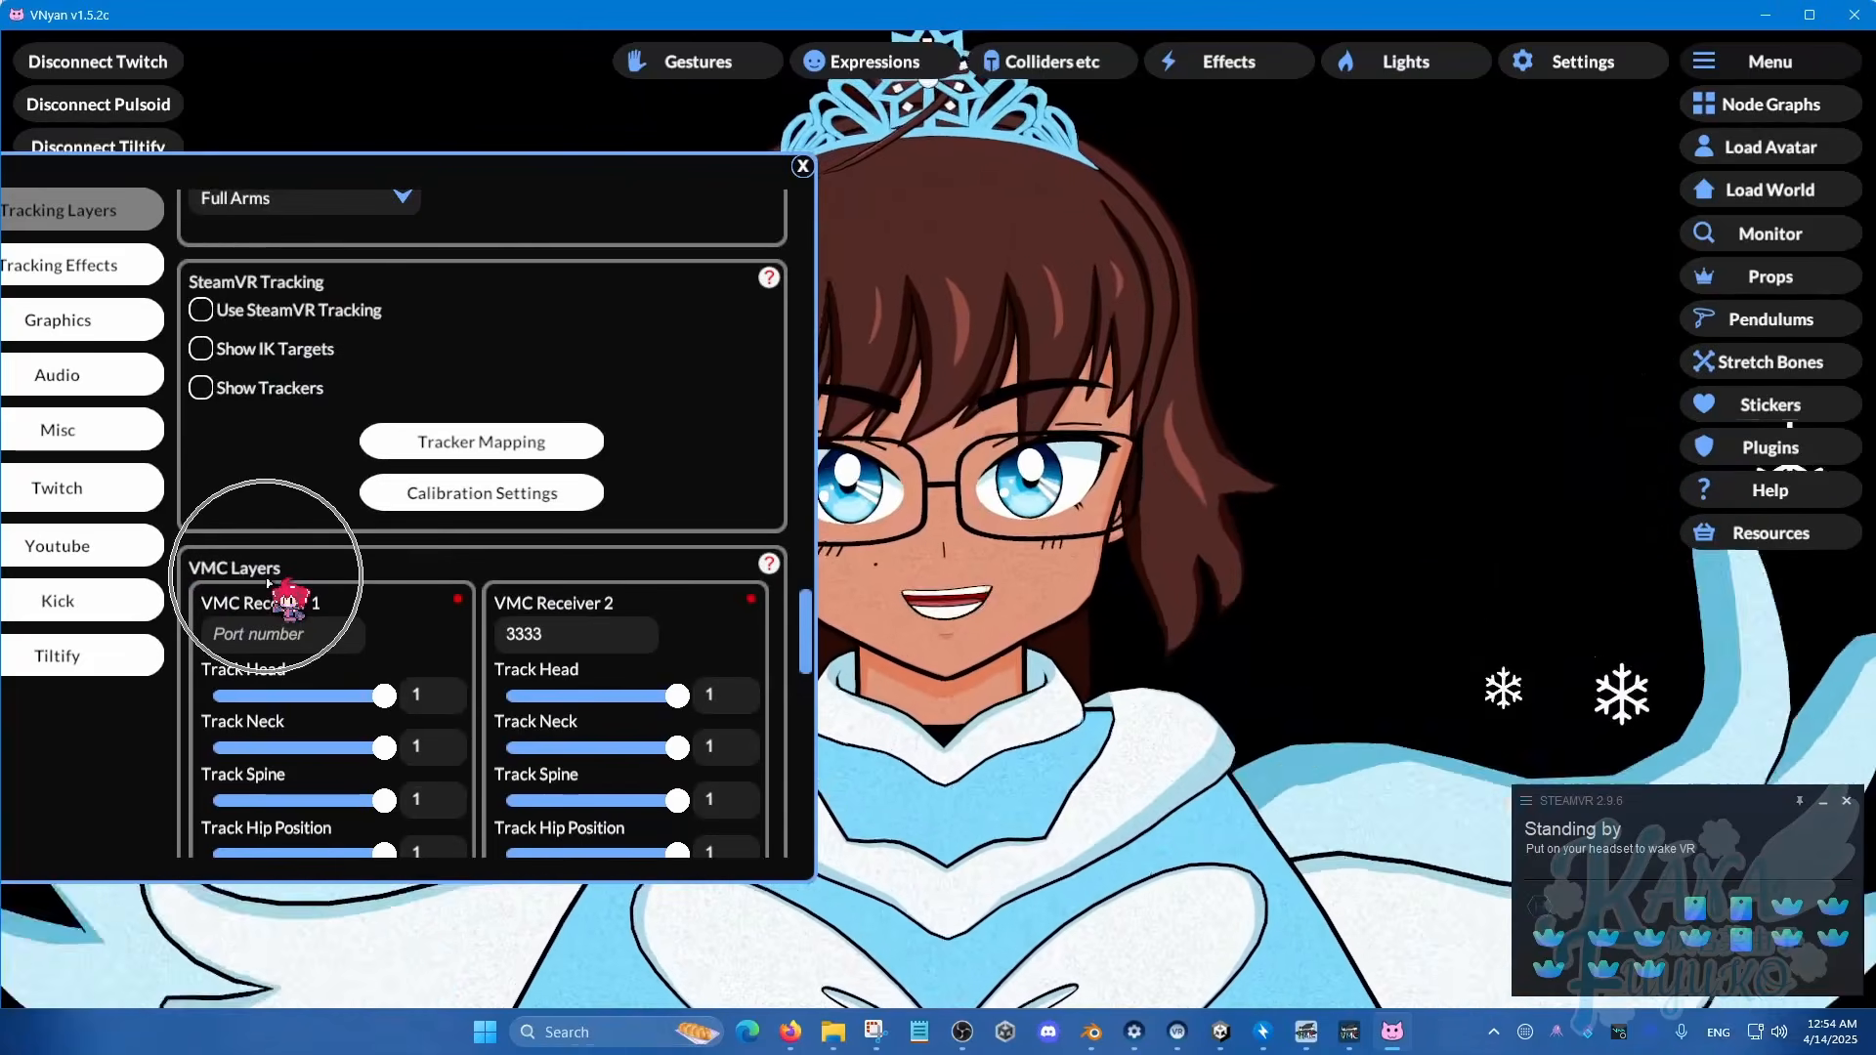
{"action": "left_click", "coordinate": [278, 634]}
{"action": "type", "text": "39539"}
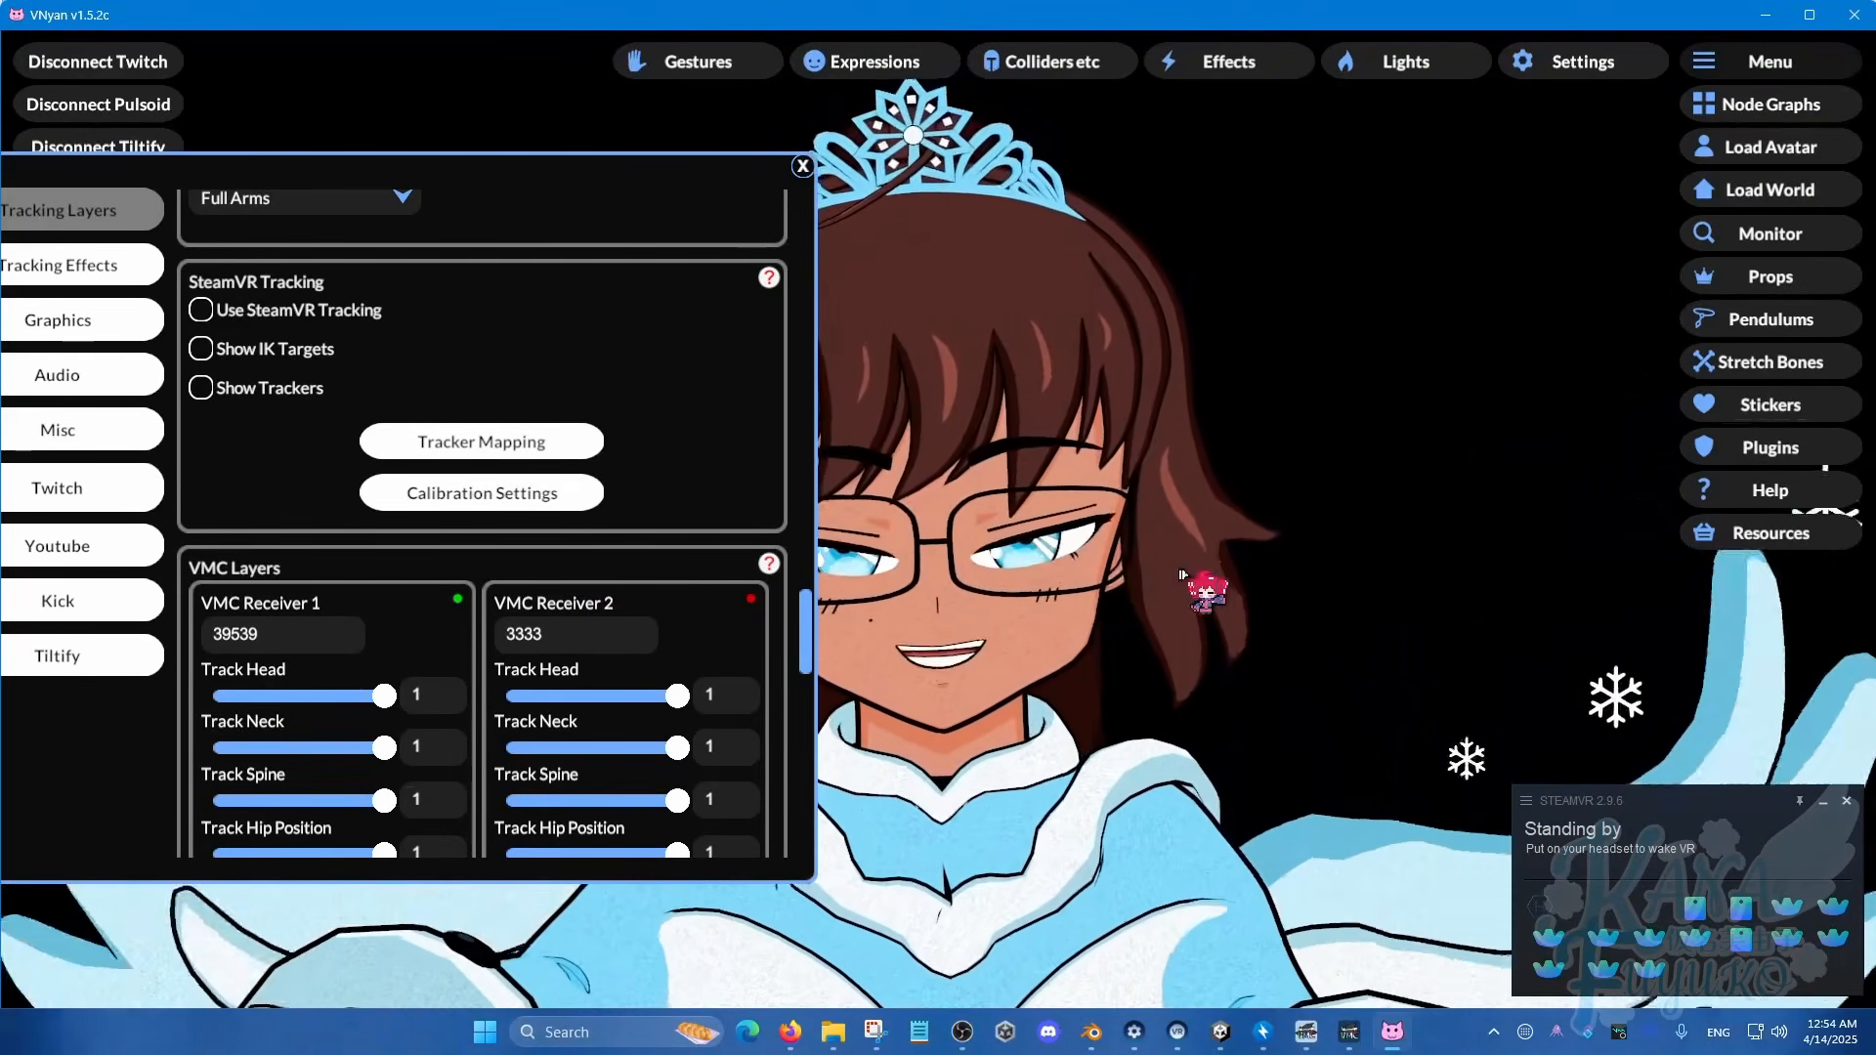
Step: Frame the avatar from head to legs and examine the web camera and ARKit tracking settings
{"action": "scroll", "coordinate": [1177, 567], "scroll_direction": "down", "scroll_amount": 5}
{"action": "middle_click_drag", "start_coordinate": [1178, 567], "coordinate": [1246, 538]}
{"action": "scroll", "coordinate": [1246, 537], "scroll_direction": "down", "scroll_amount": 2}
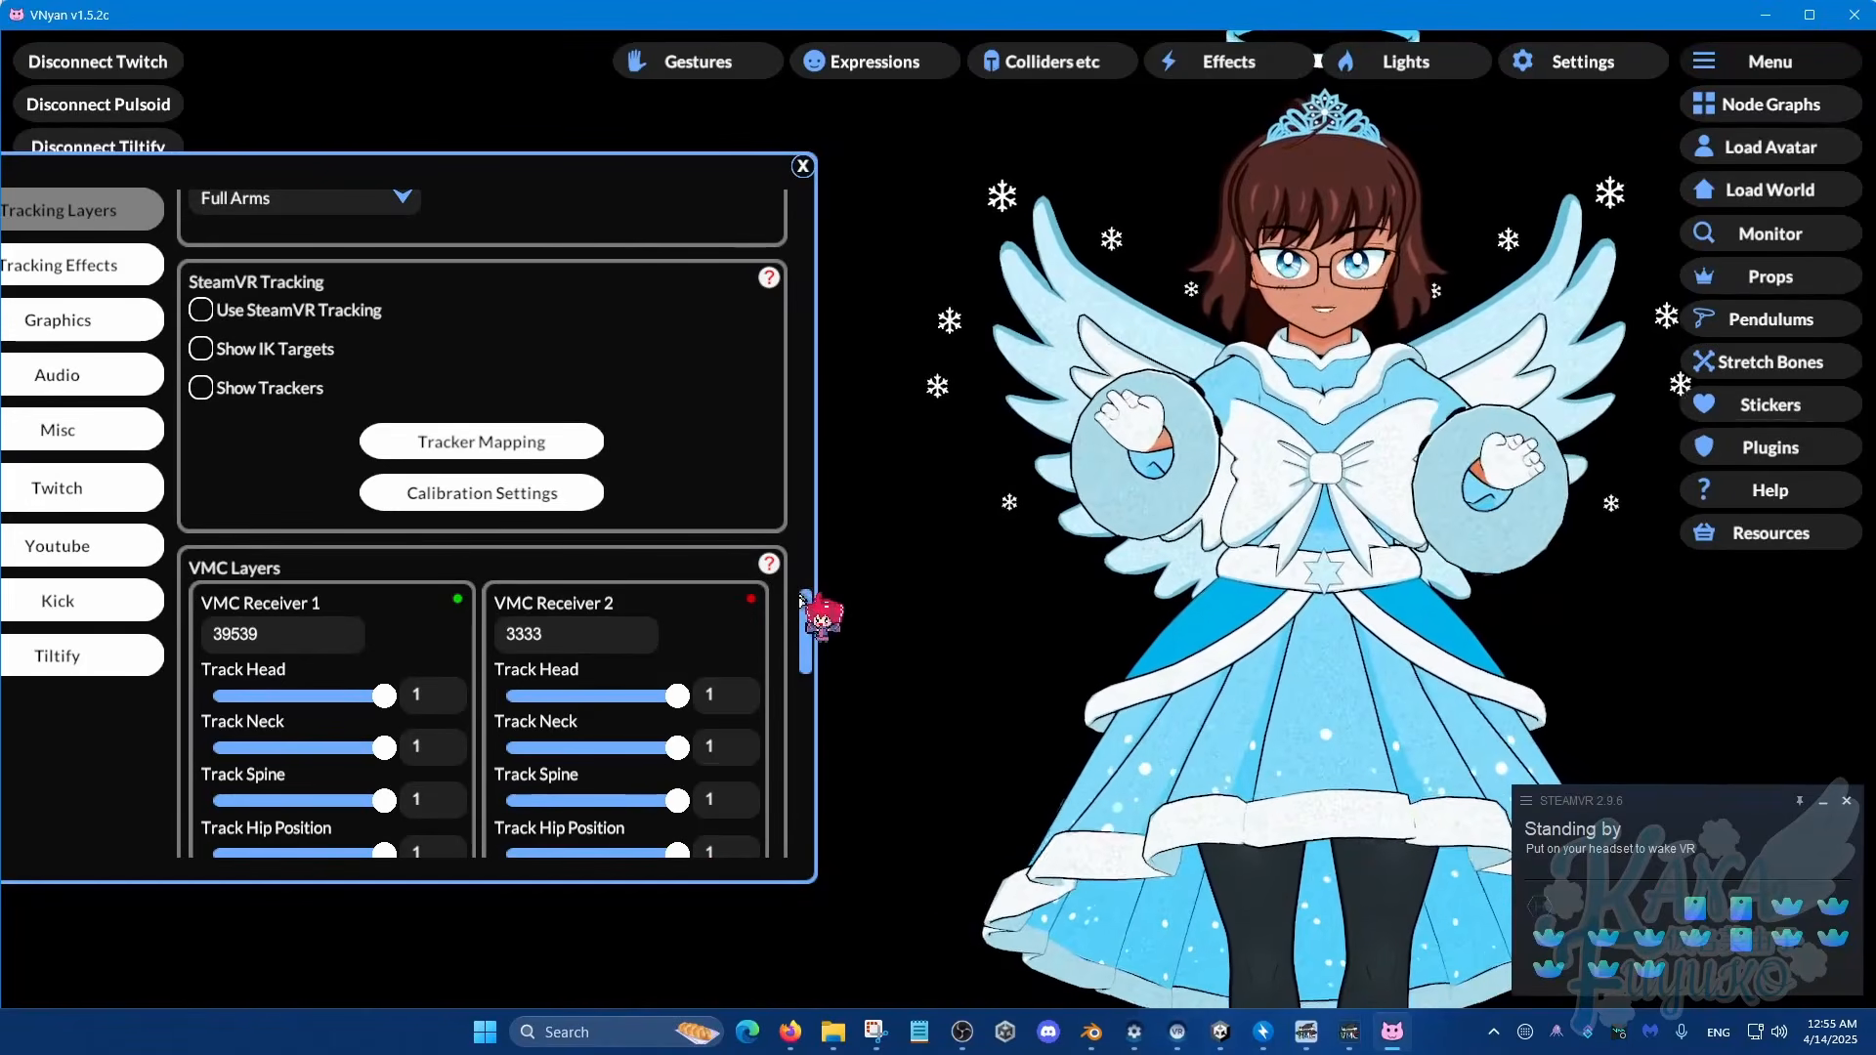
{"action": "left_click_drag", "start_coordinate": [804, 611], "coordinate": [744, 492]}
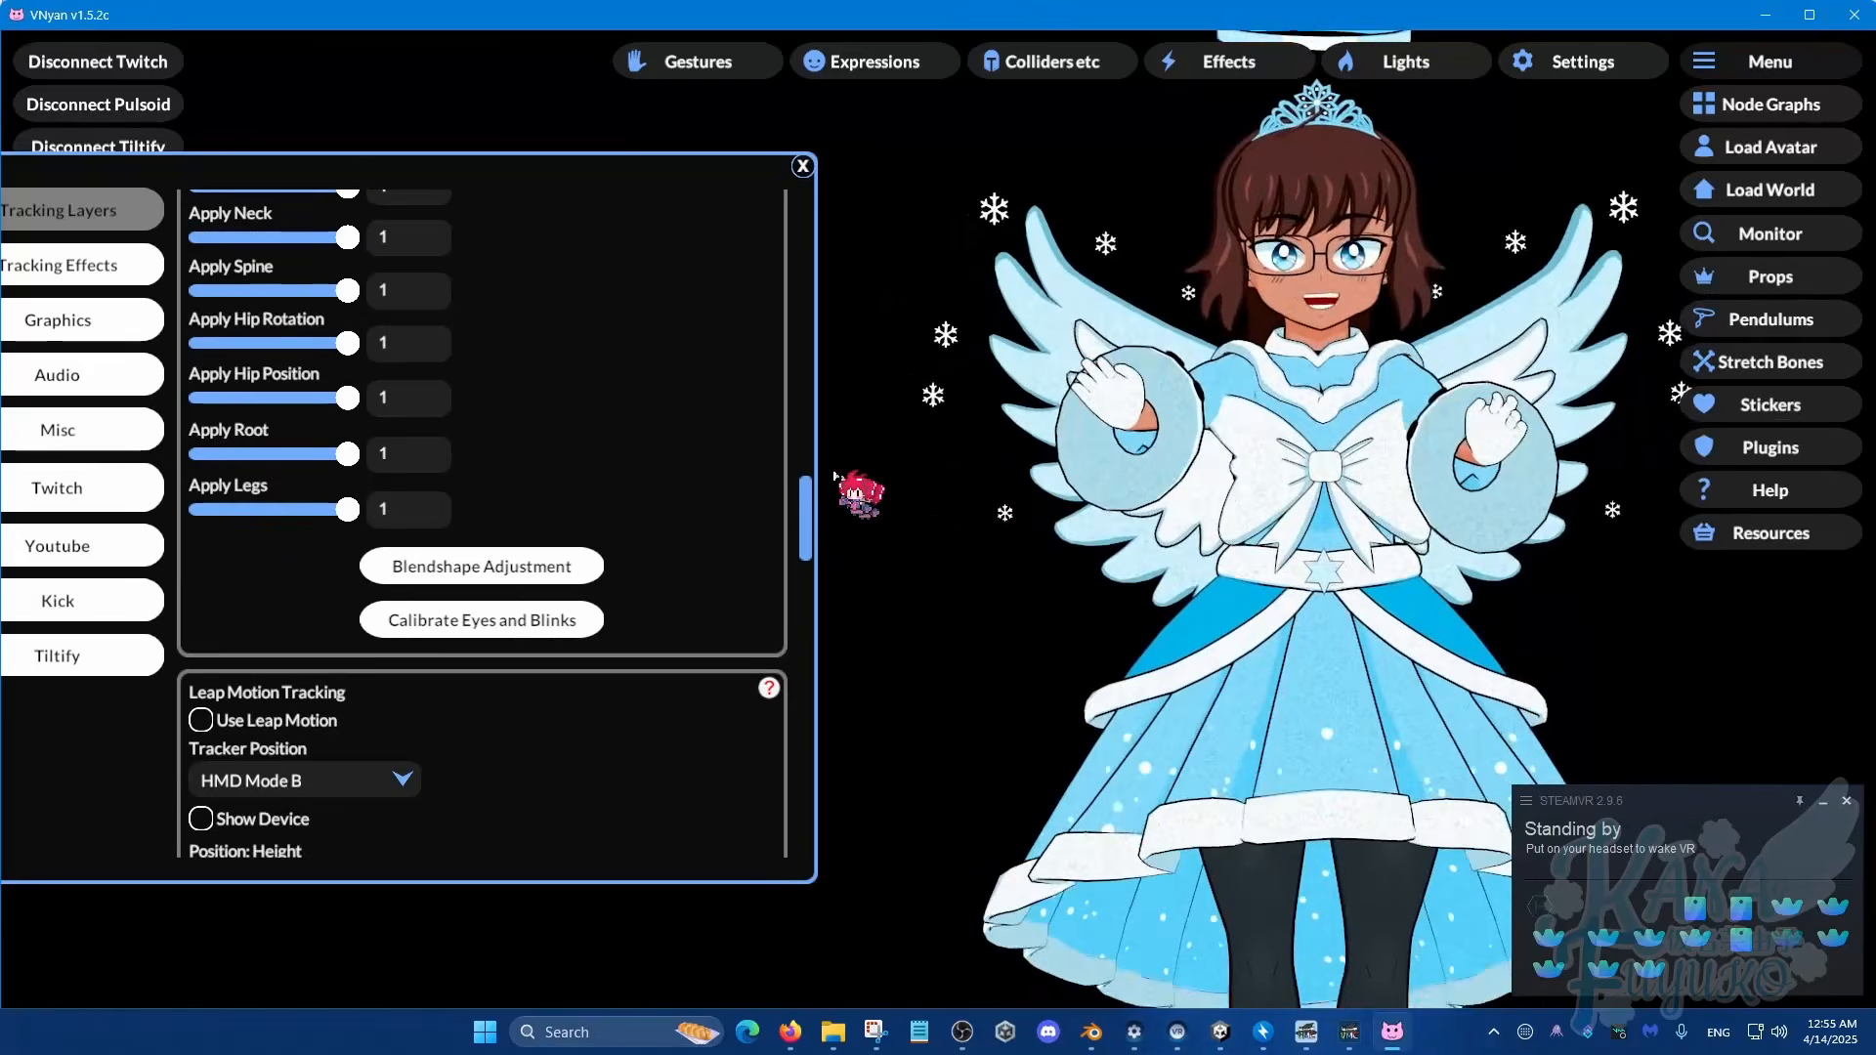
{"action": "left_click_drag", "start_coordinate": [811, 512], "coordinate": [833, 402]}
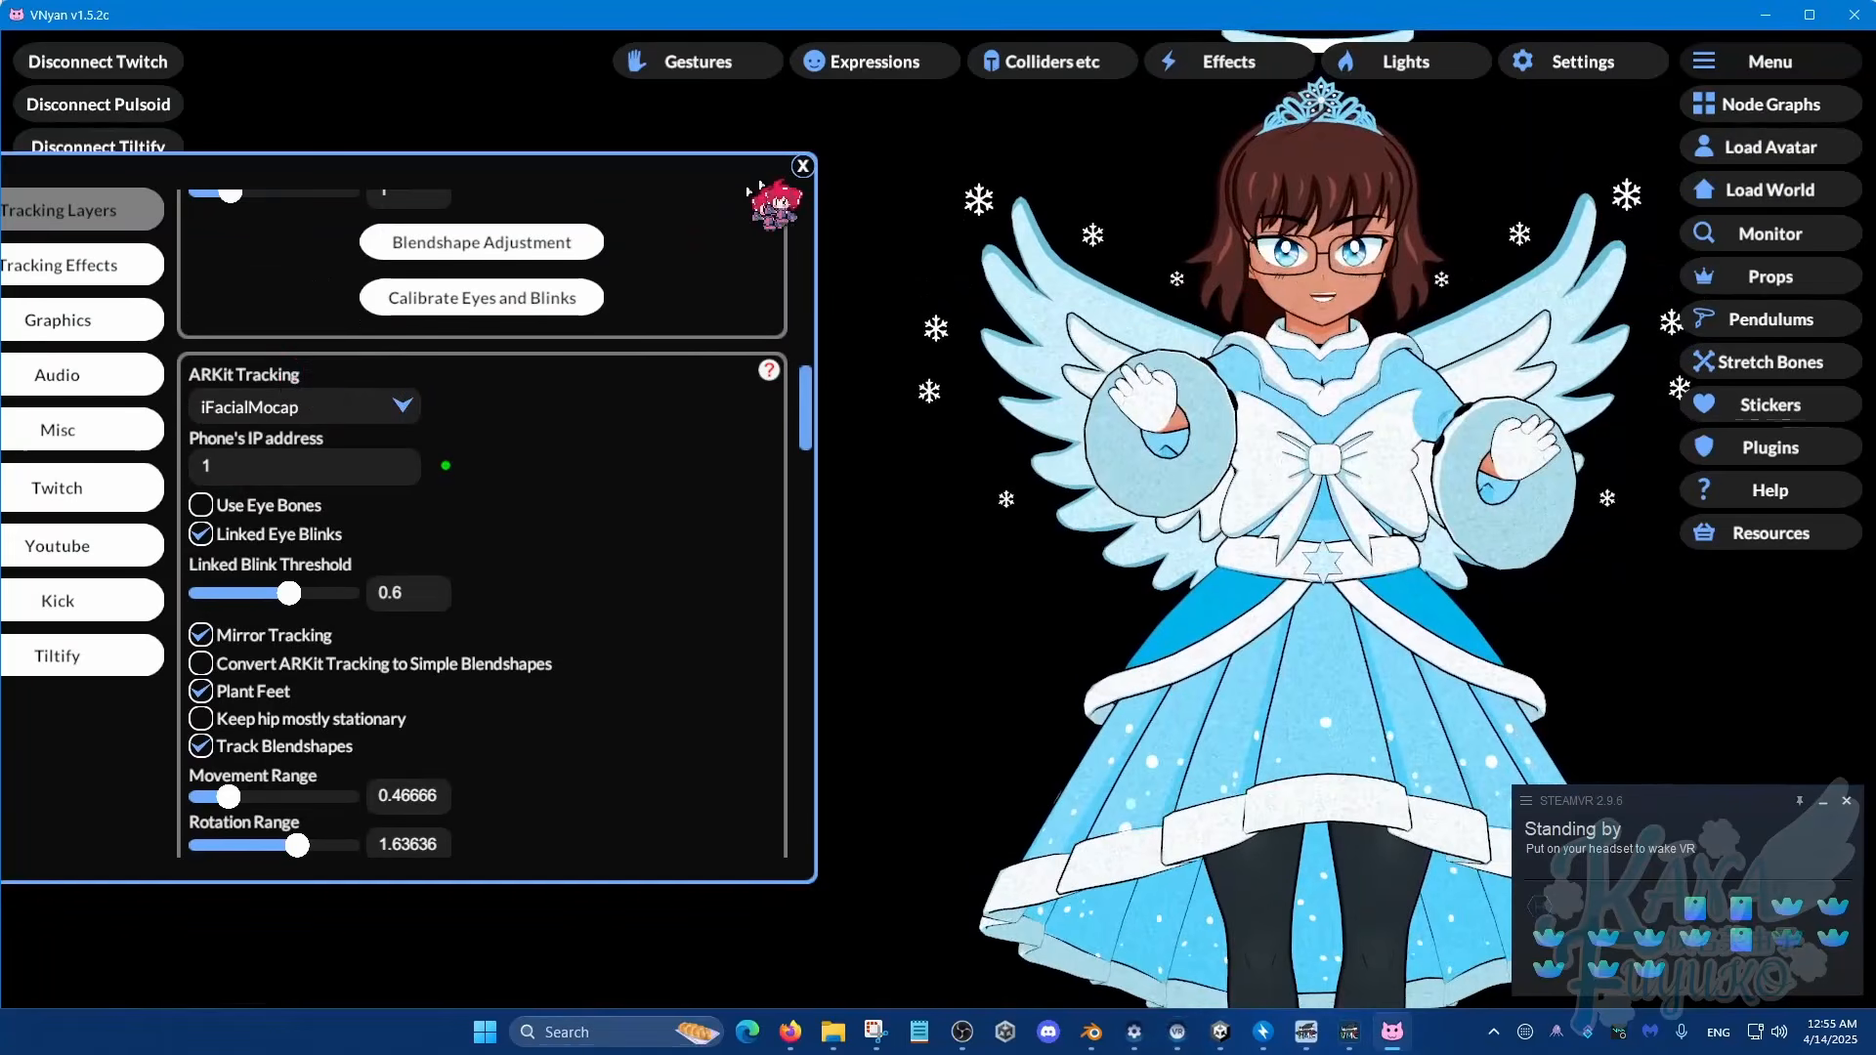
{"action": "scroll", "coordinate": [753, 191], "scroll_direction": "up", "scroll_amount": 10}
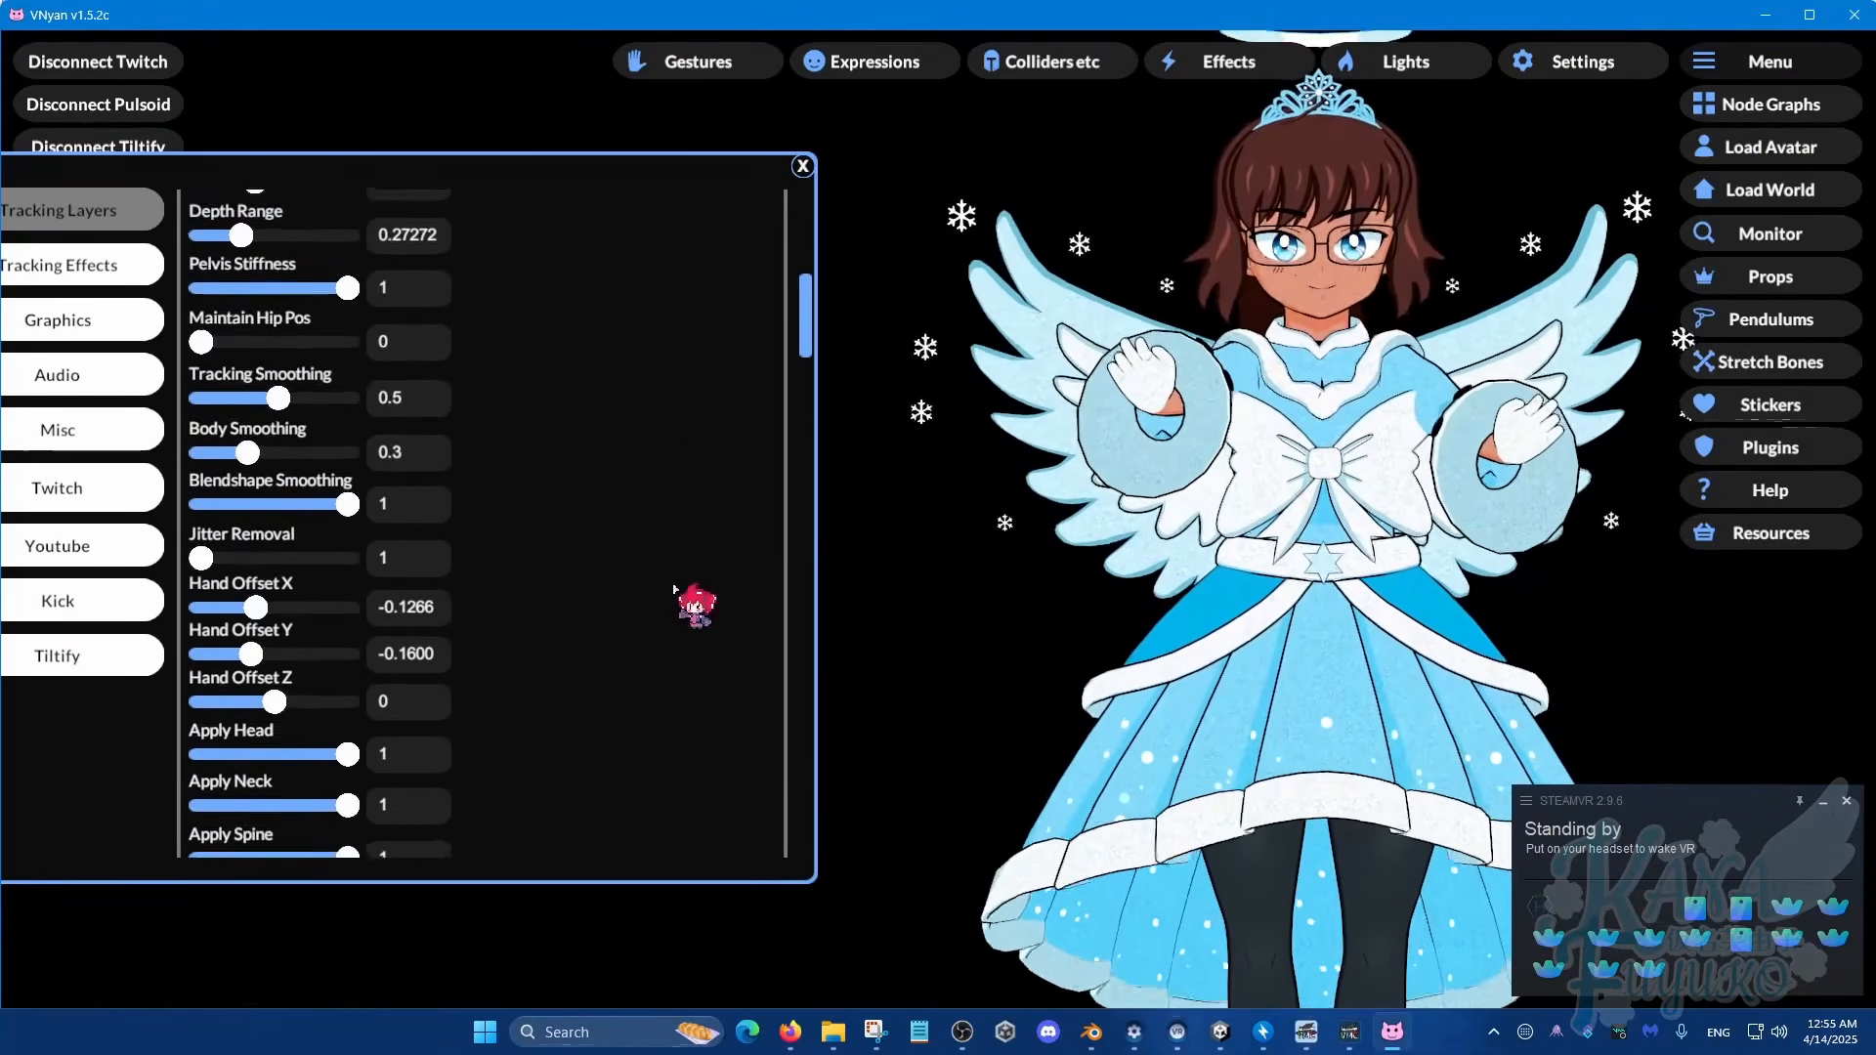
{"action": "scroll", "coordinate": [673, 588], "scroll_direction": "up", "scroll_amount": 10}
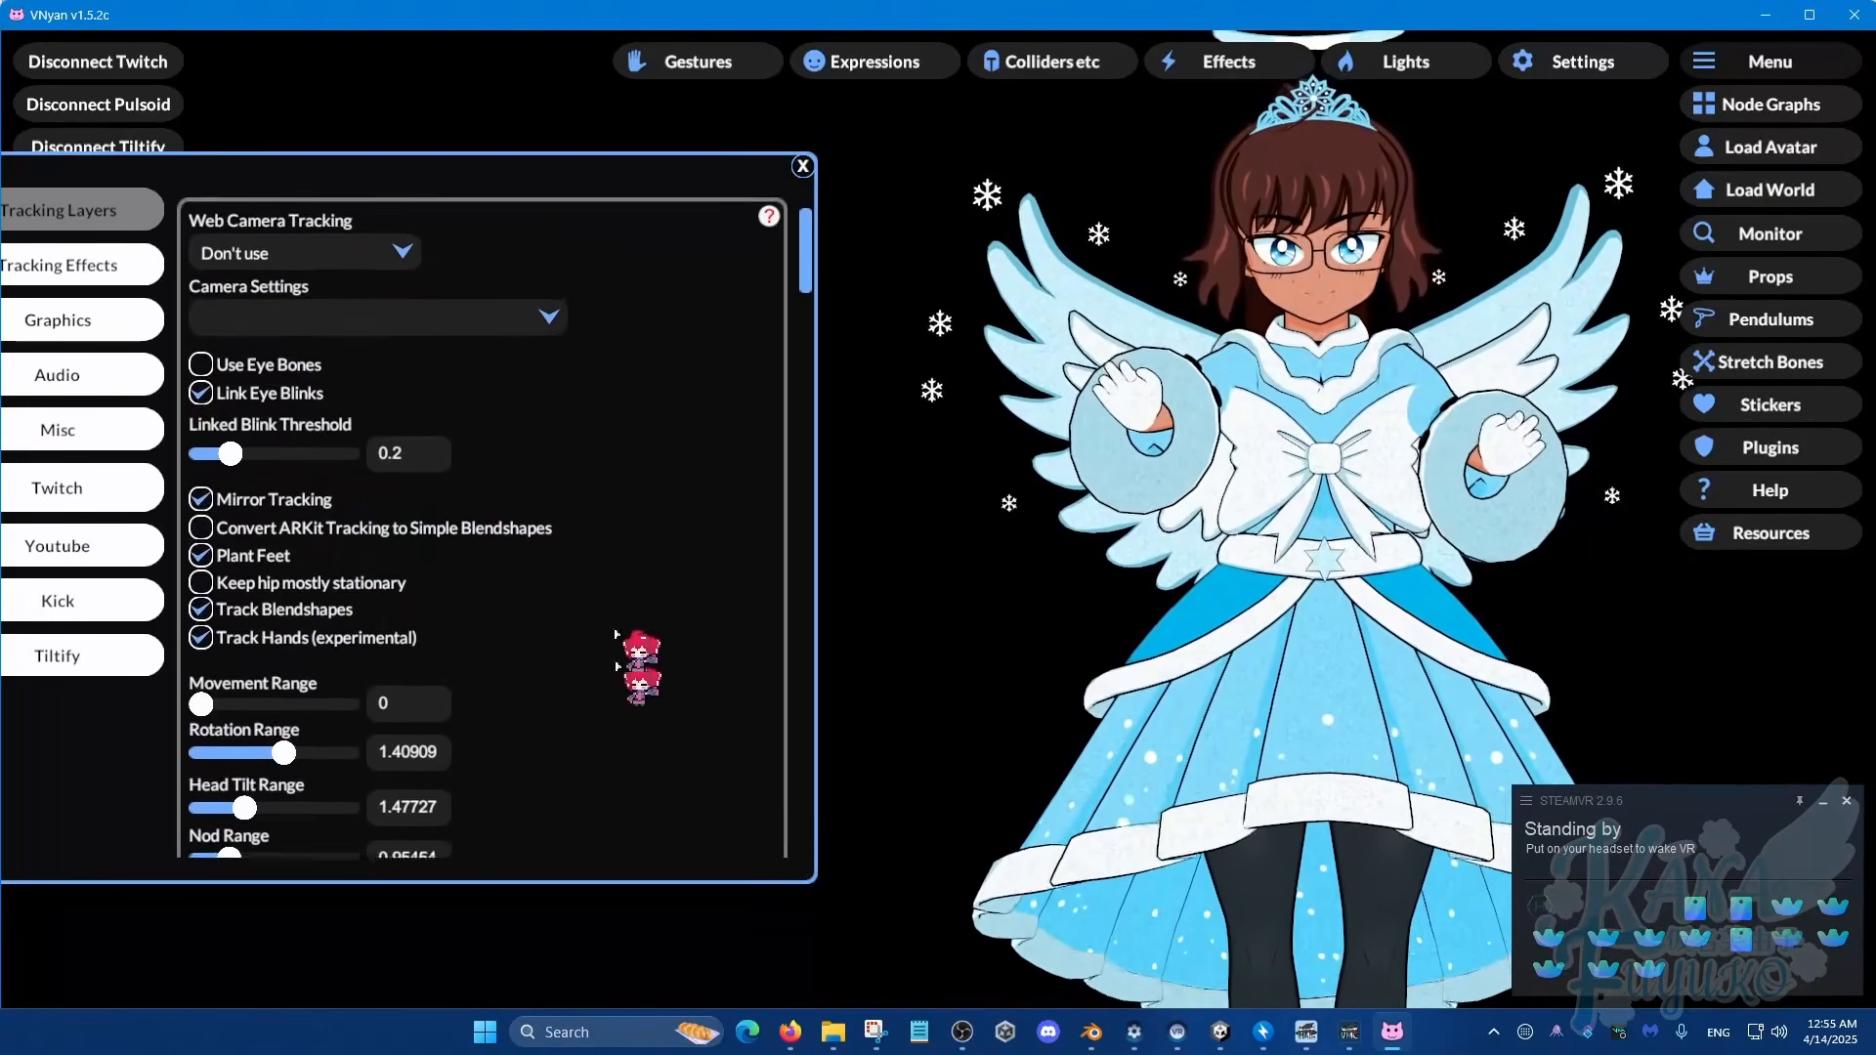
{"action": "scroll", "coordinate": [616, 633], "scroll_direction": "up", "scroll_amount": 2}
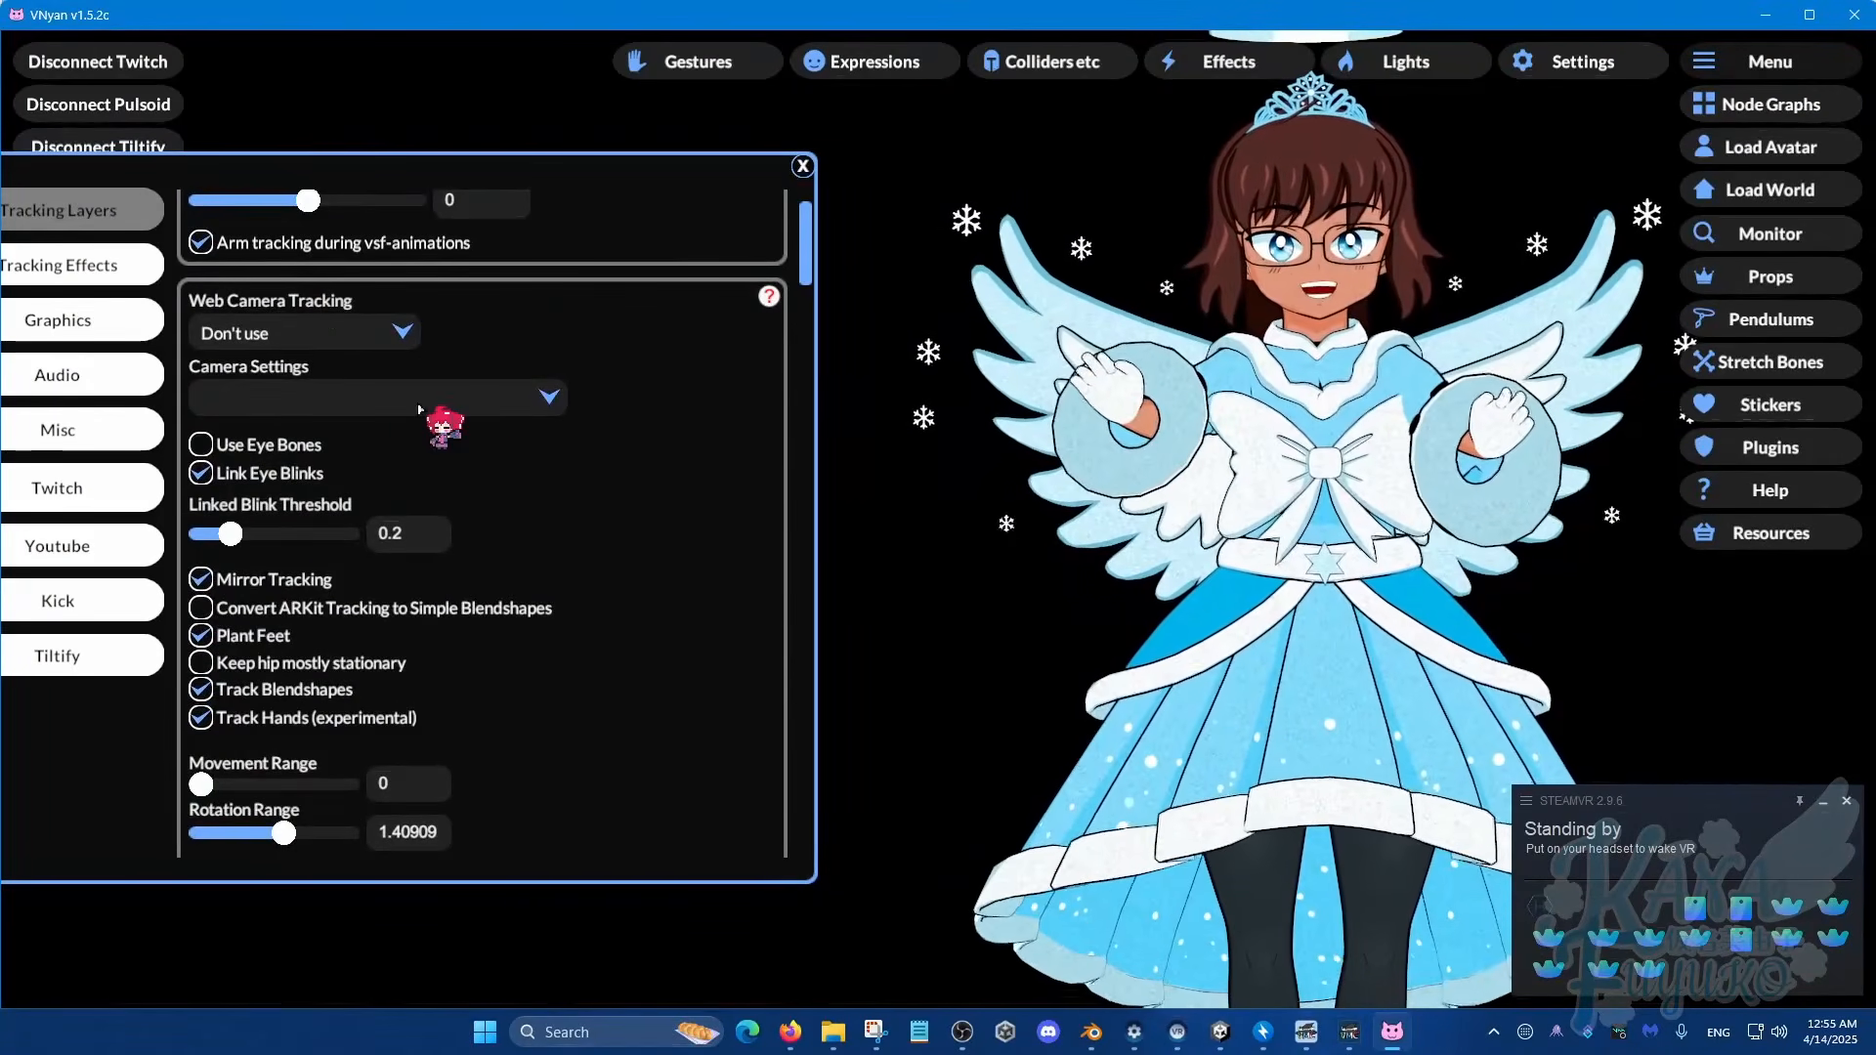
{"action": "scroll", "coordinate": [658, 649], "scroll_direction": "down", "scroll_amount": 15}
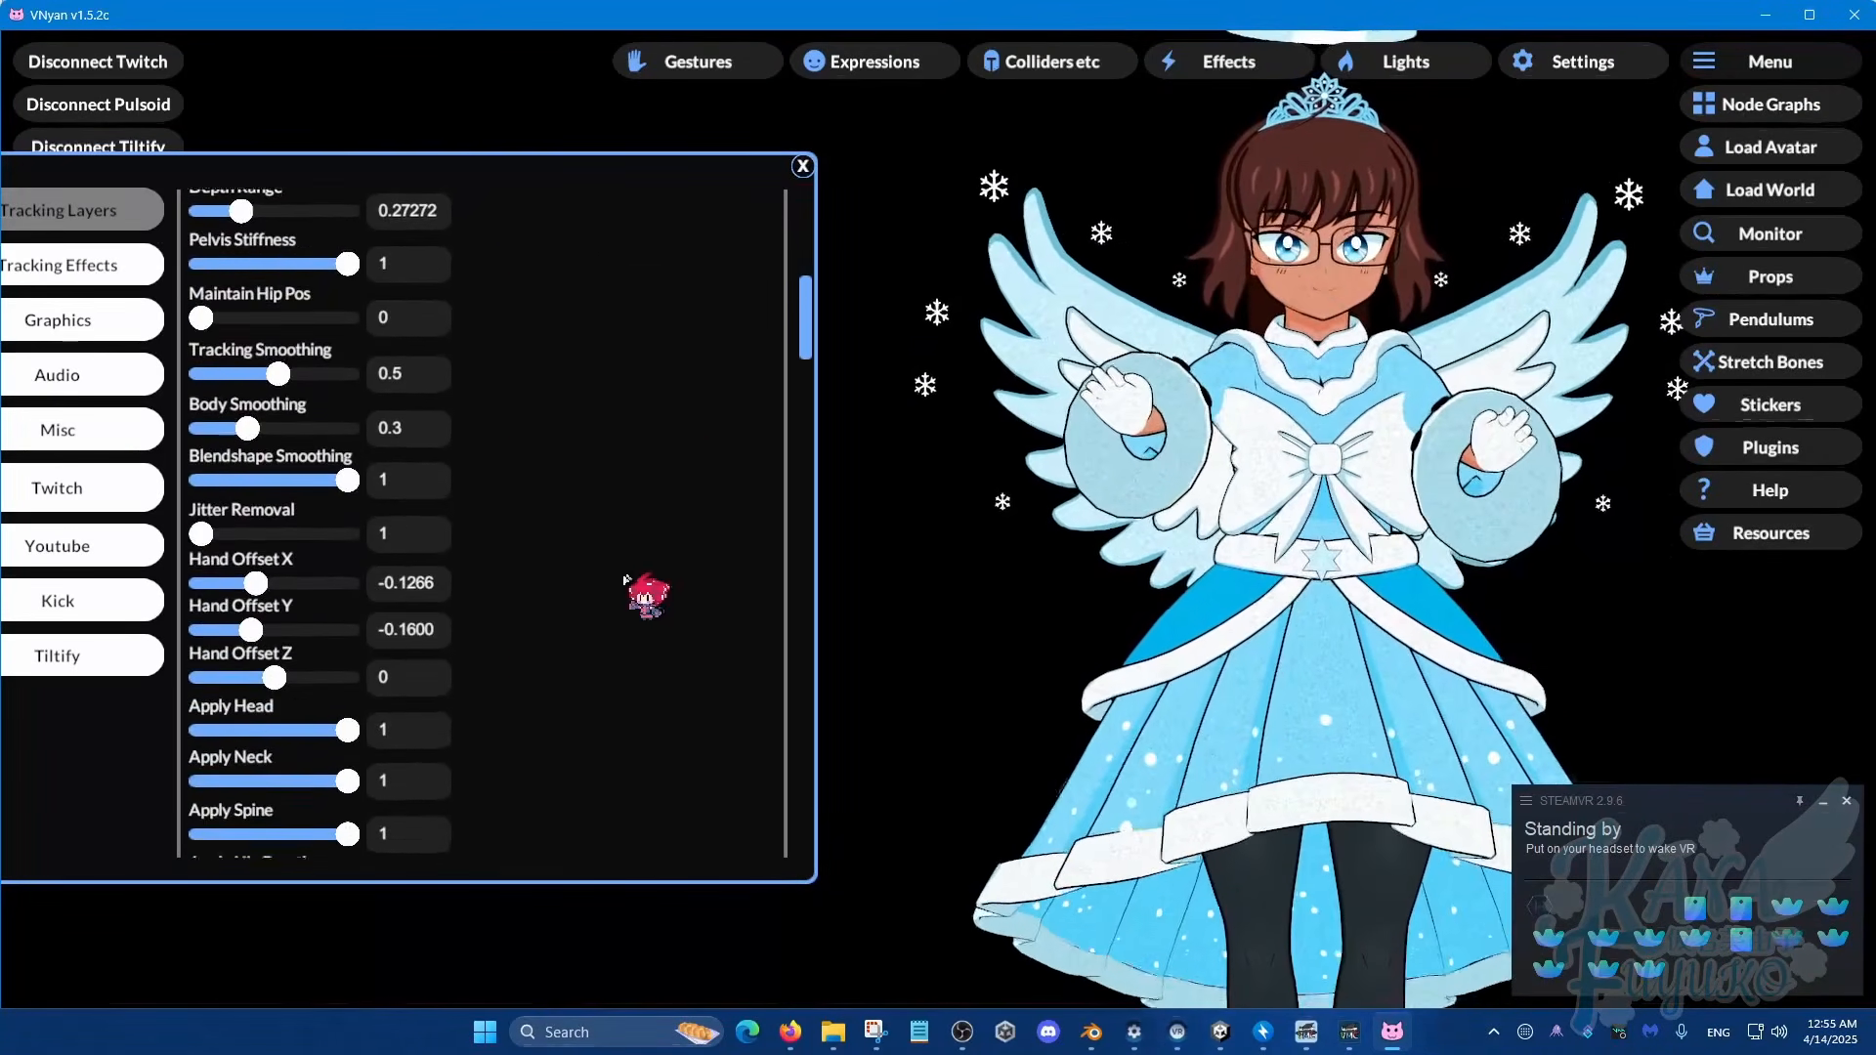
{"action": "scroll", "coordinate": [624, 580], "scroll_direction": "down", "scroll_amount": 8}
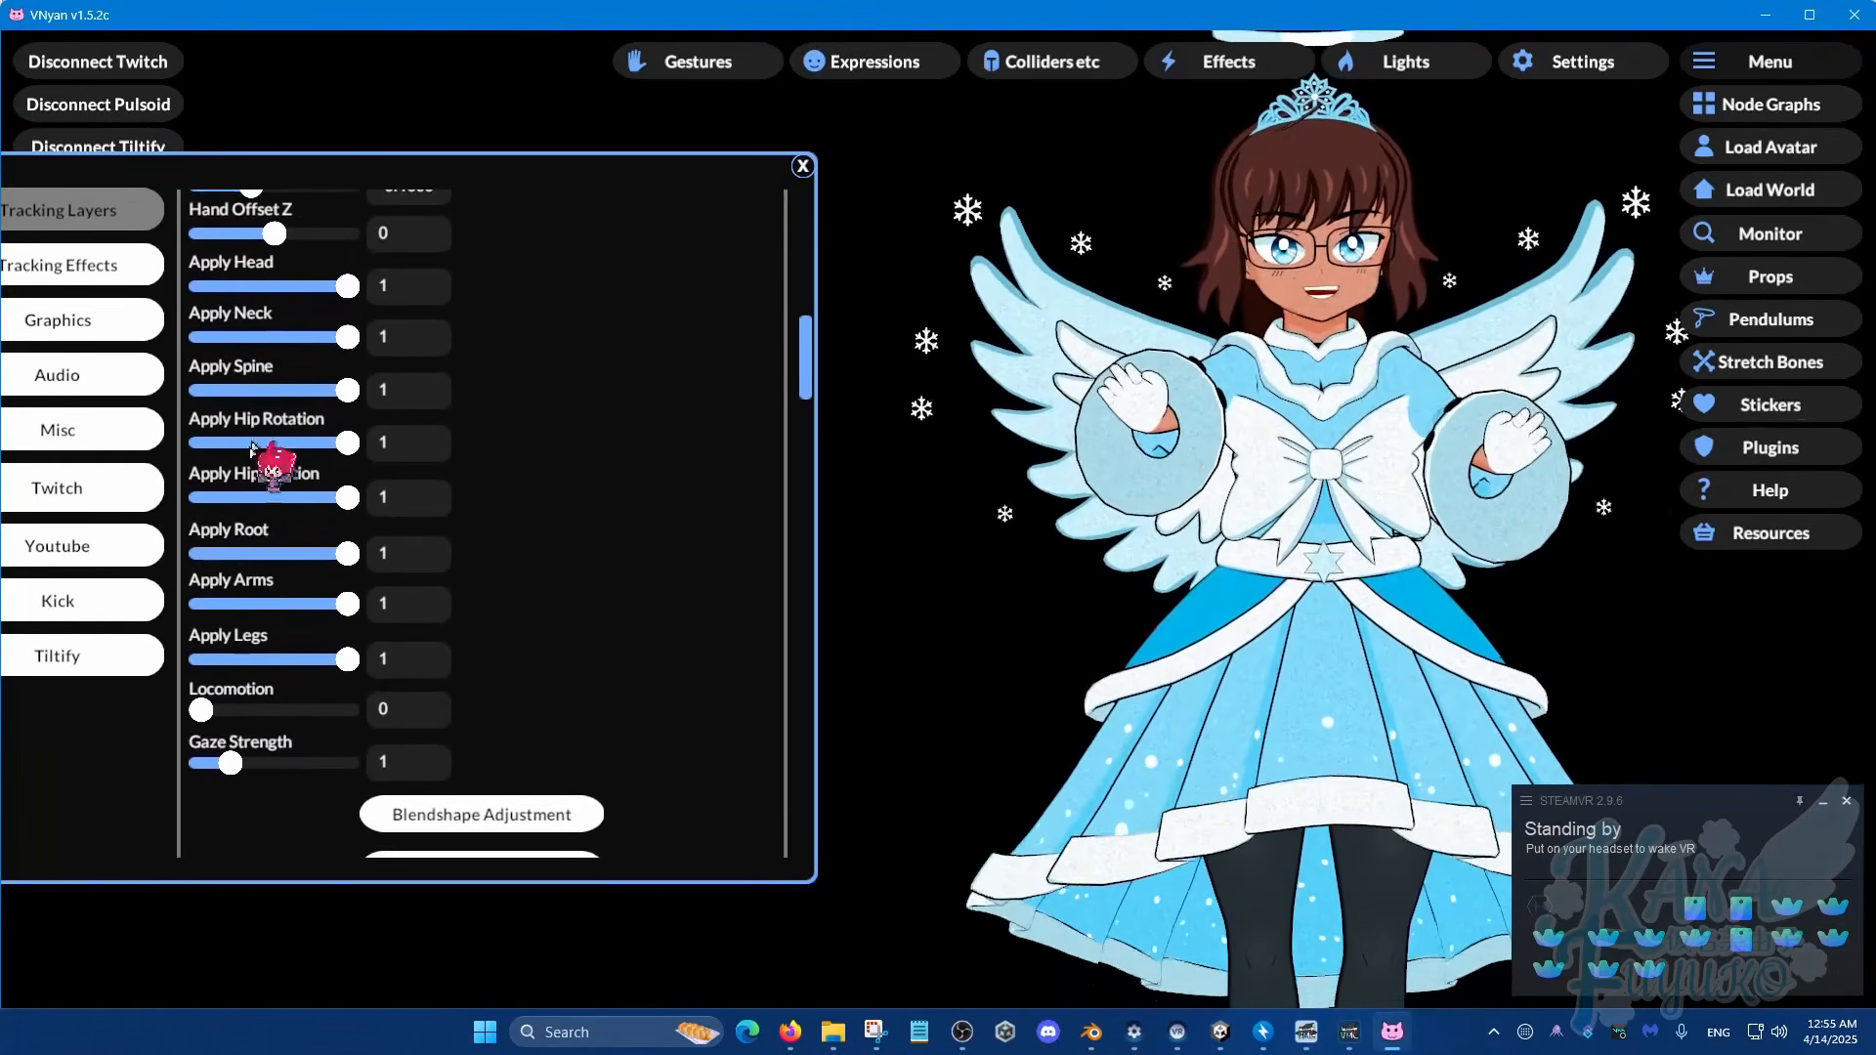
{"action": "scroll", "coordinate": [655, 528], "scroll_direction": "up", "scroll_amount": 10}
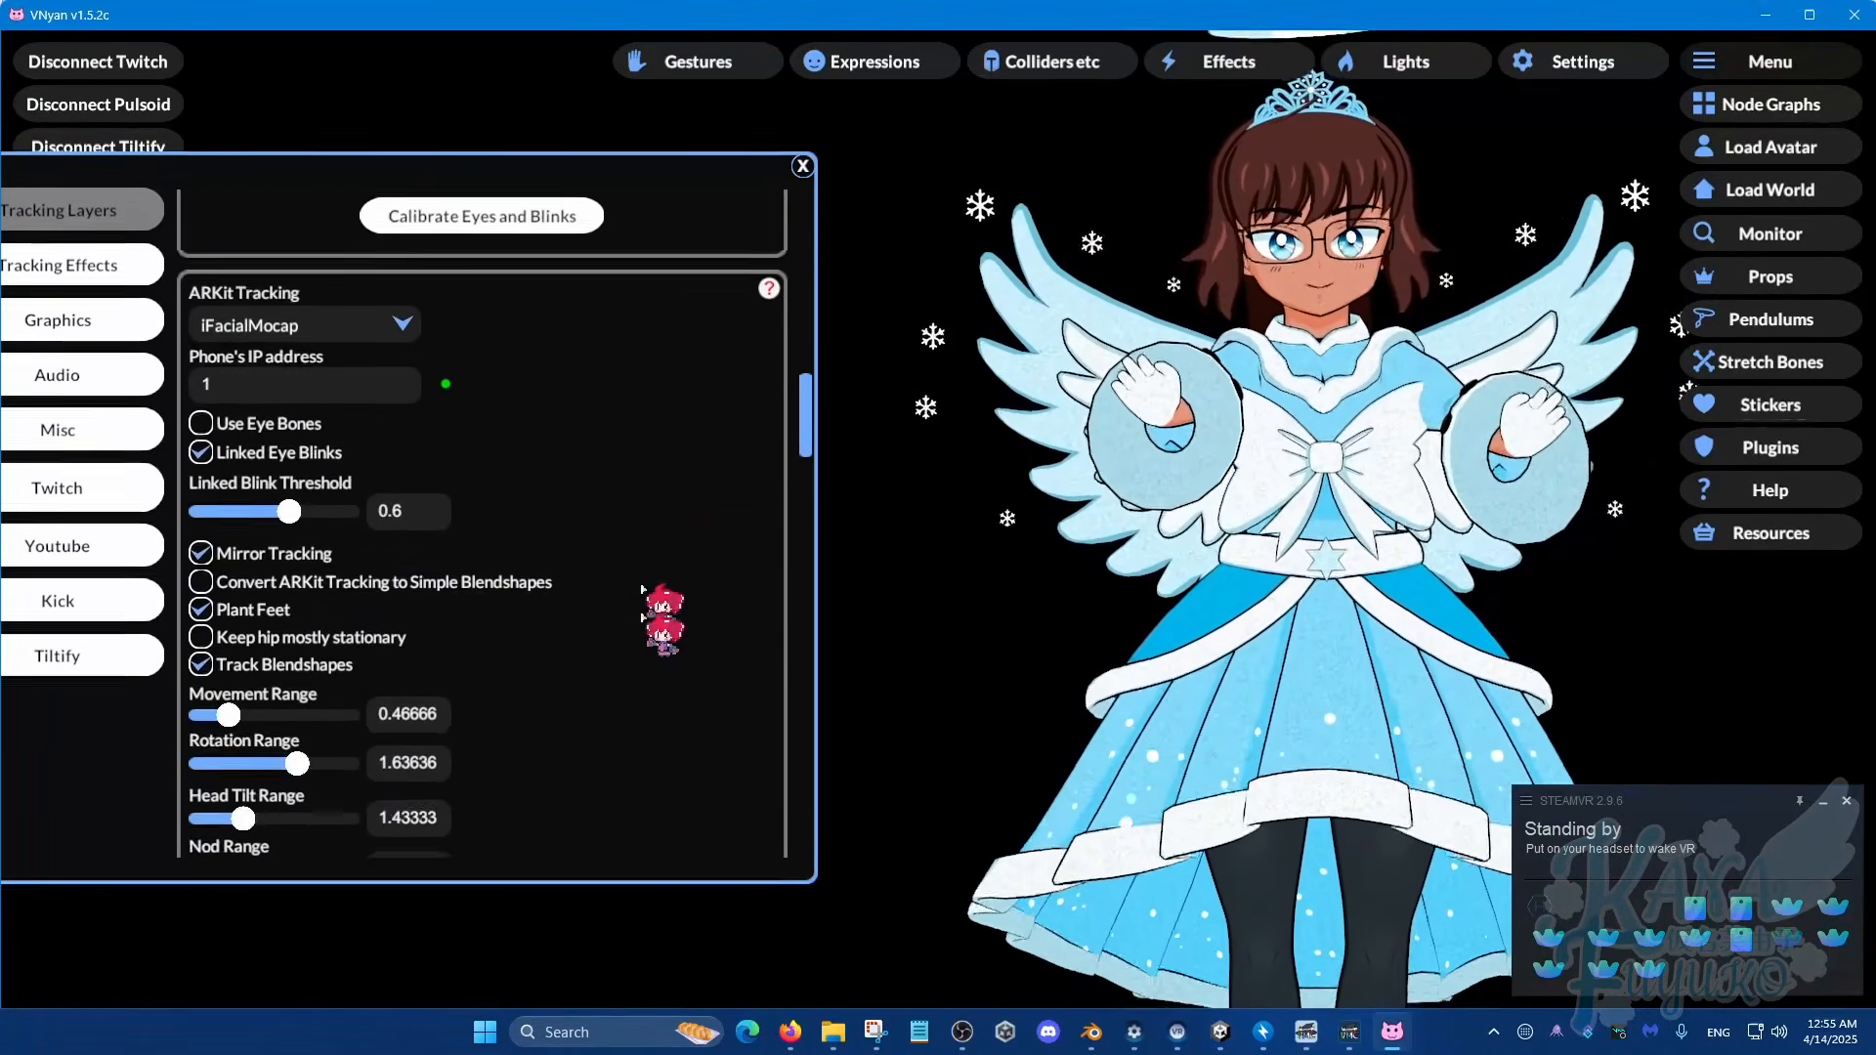
Step: Set ARKit tracking's Apply Head, Neck, Spine, Hip Rotation, Hip Position, Root and Legs to 0
{"action": "scroll", "coordinate": [667, 469], "scroll_direction": "down", "scroll_amount": 3}
{"action": "scroll", "coordinate": [665, 421], "scroll_direction": "down", "scroll_amount": 8}
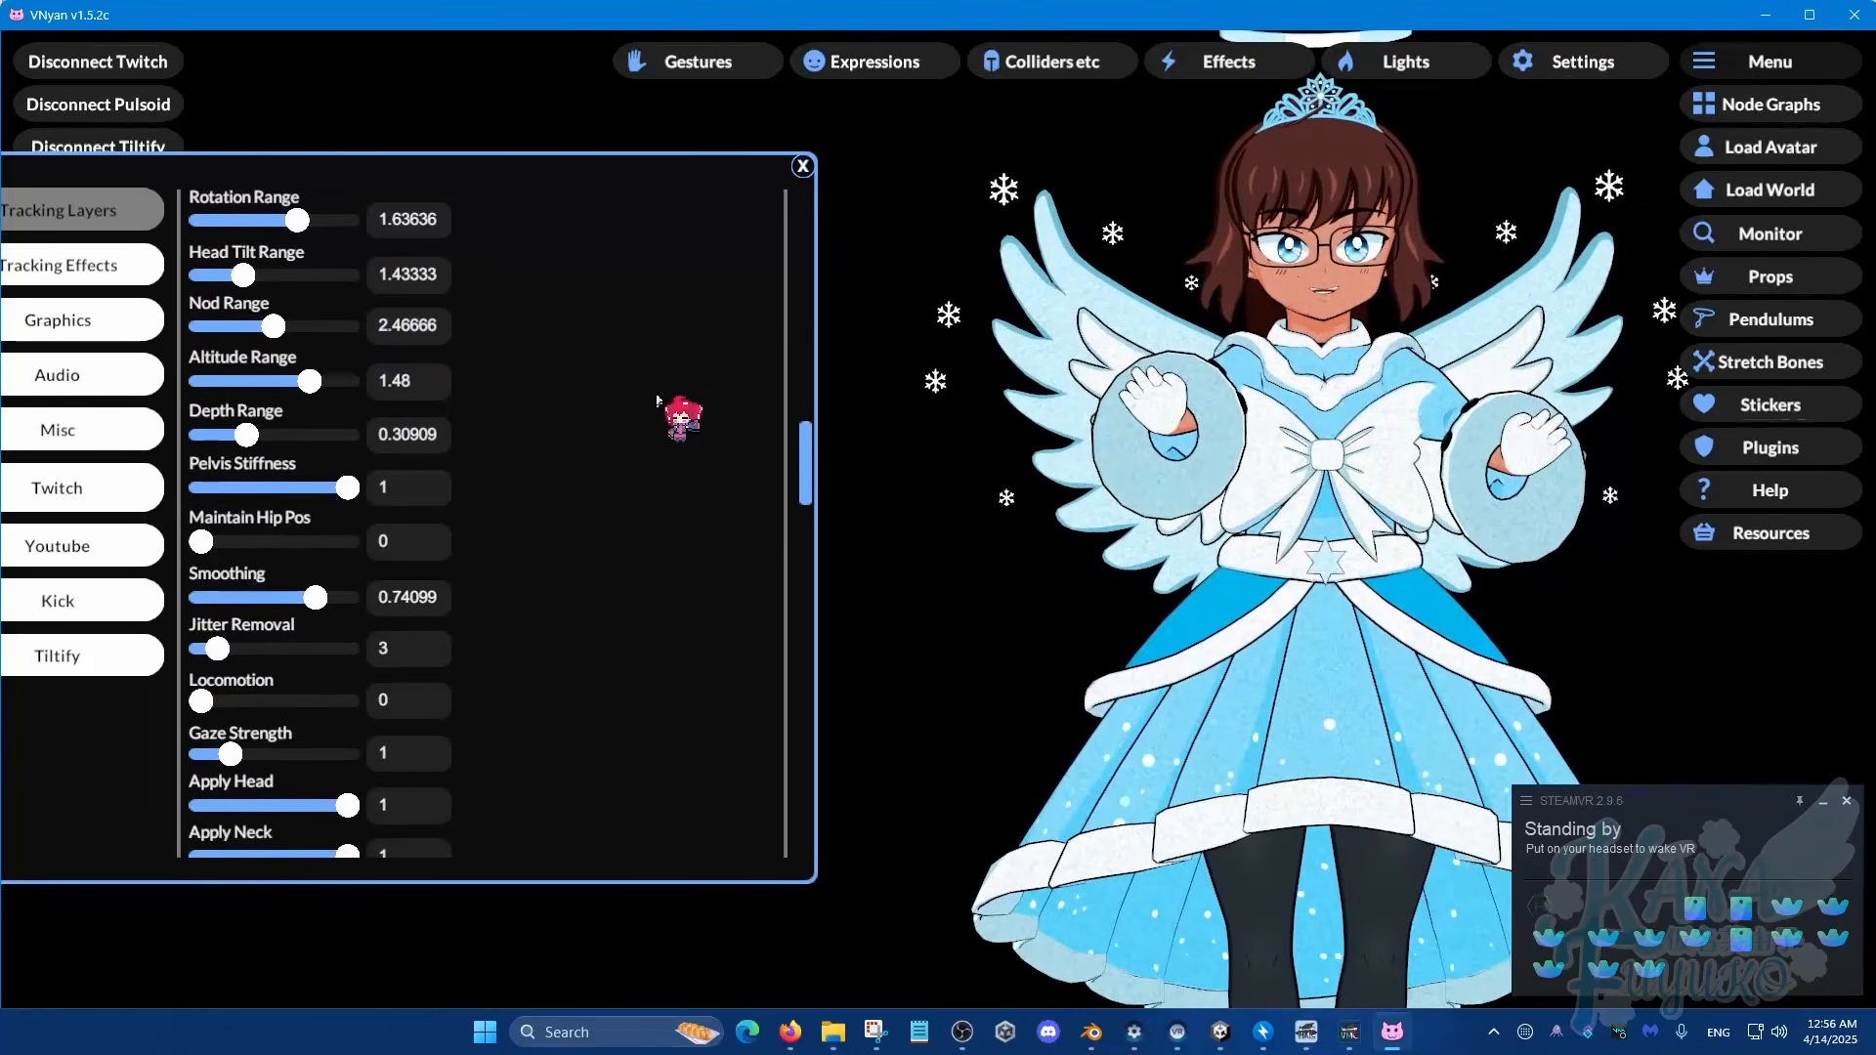
{"action": "scroll", "coordinate": [589, 422], "scroll_direction": "down", "scroll_amount": 1}
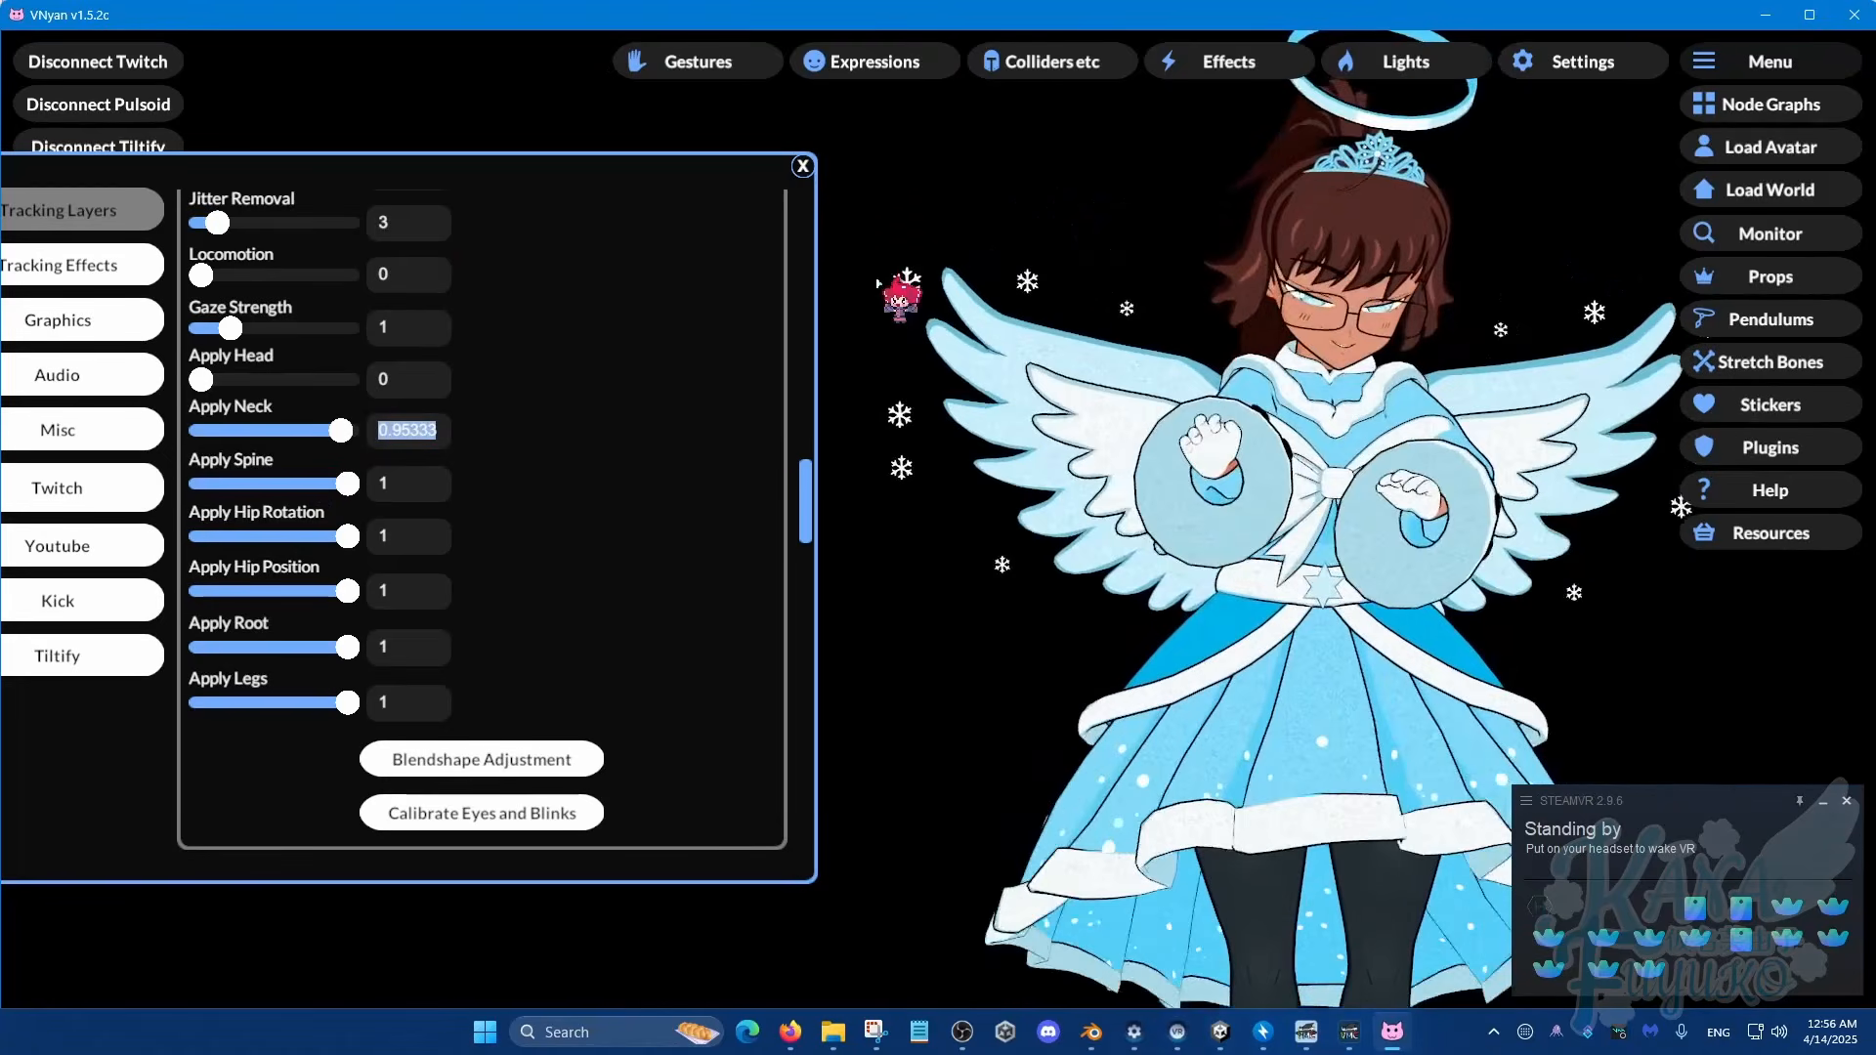
{"action": "left_click", "coordinate": [418, 482]}
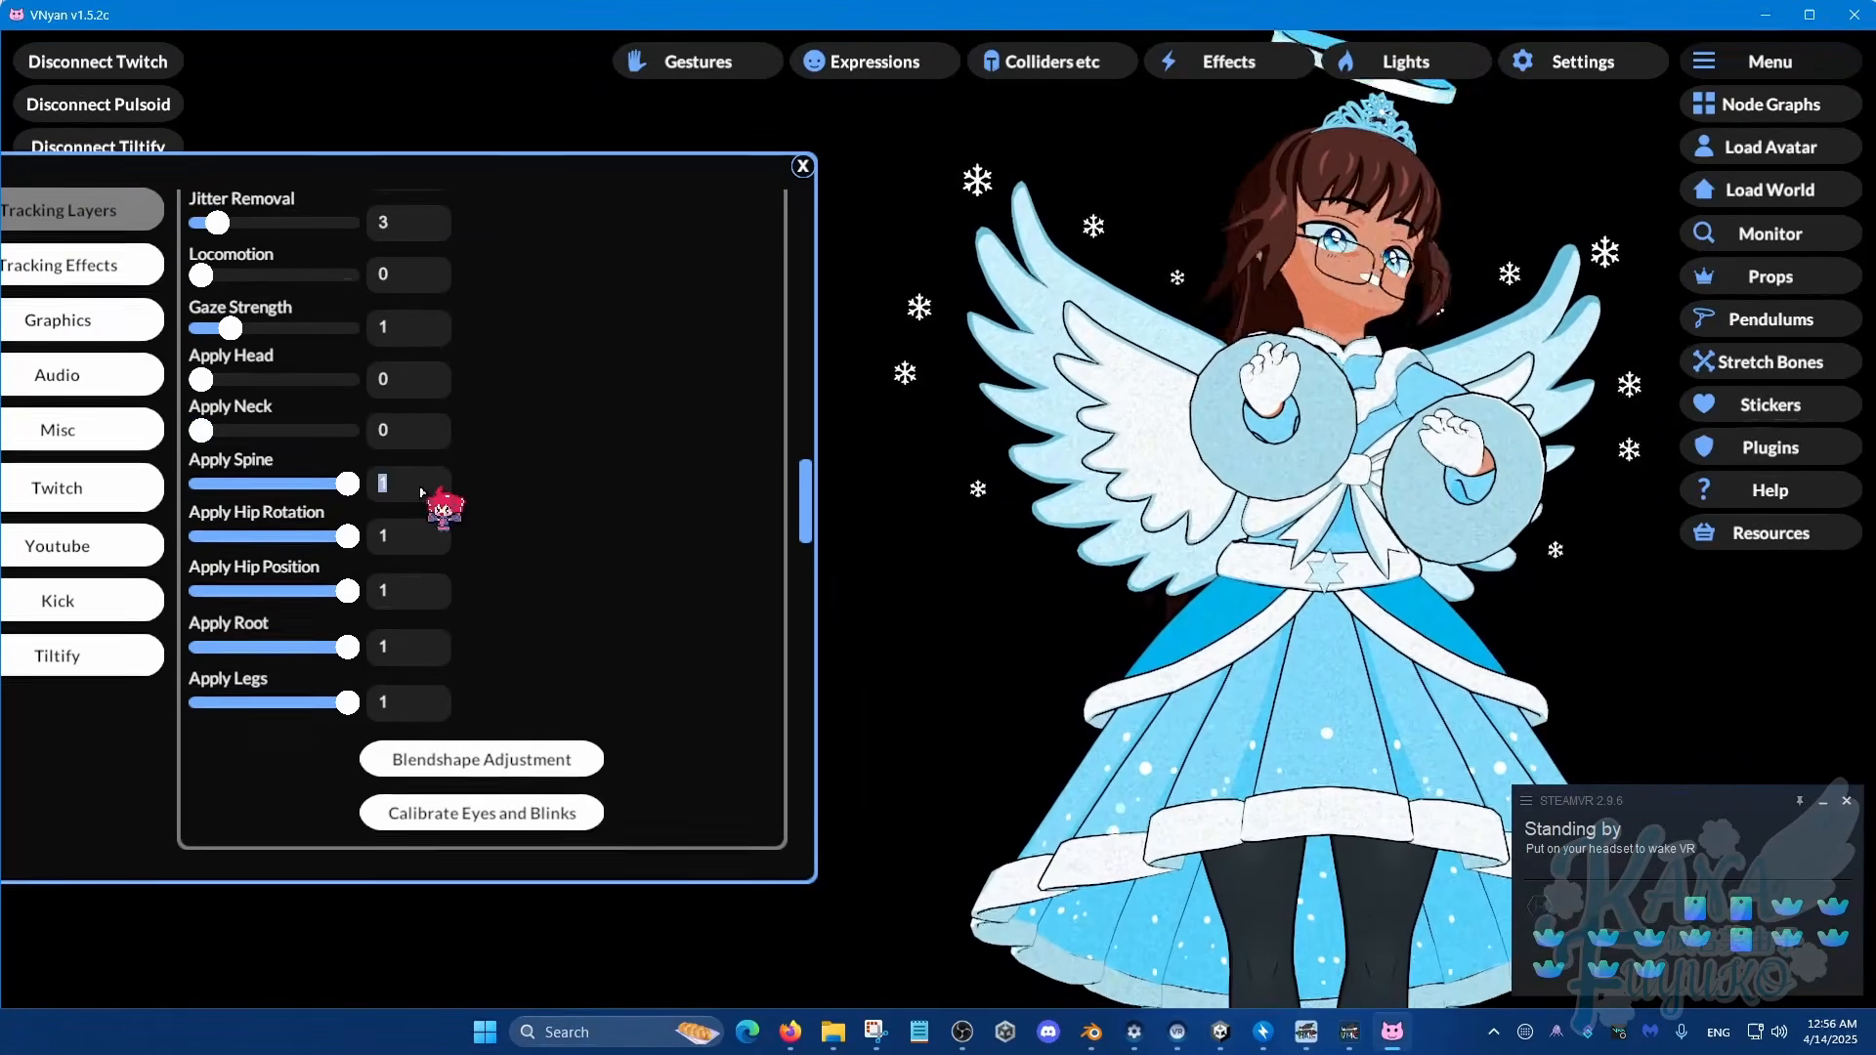
{"action": "type", "text": "0"}
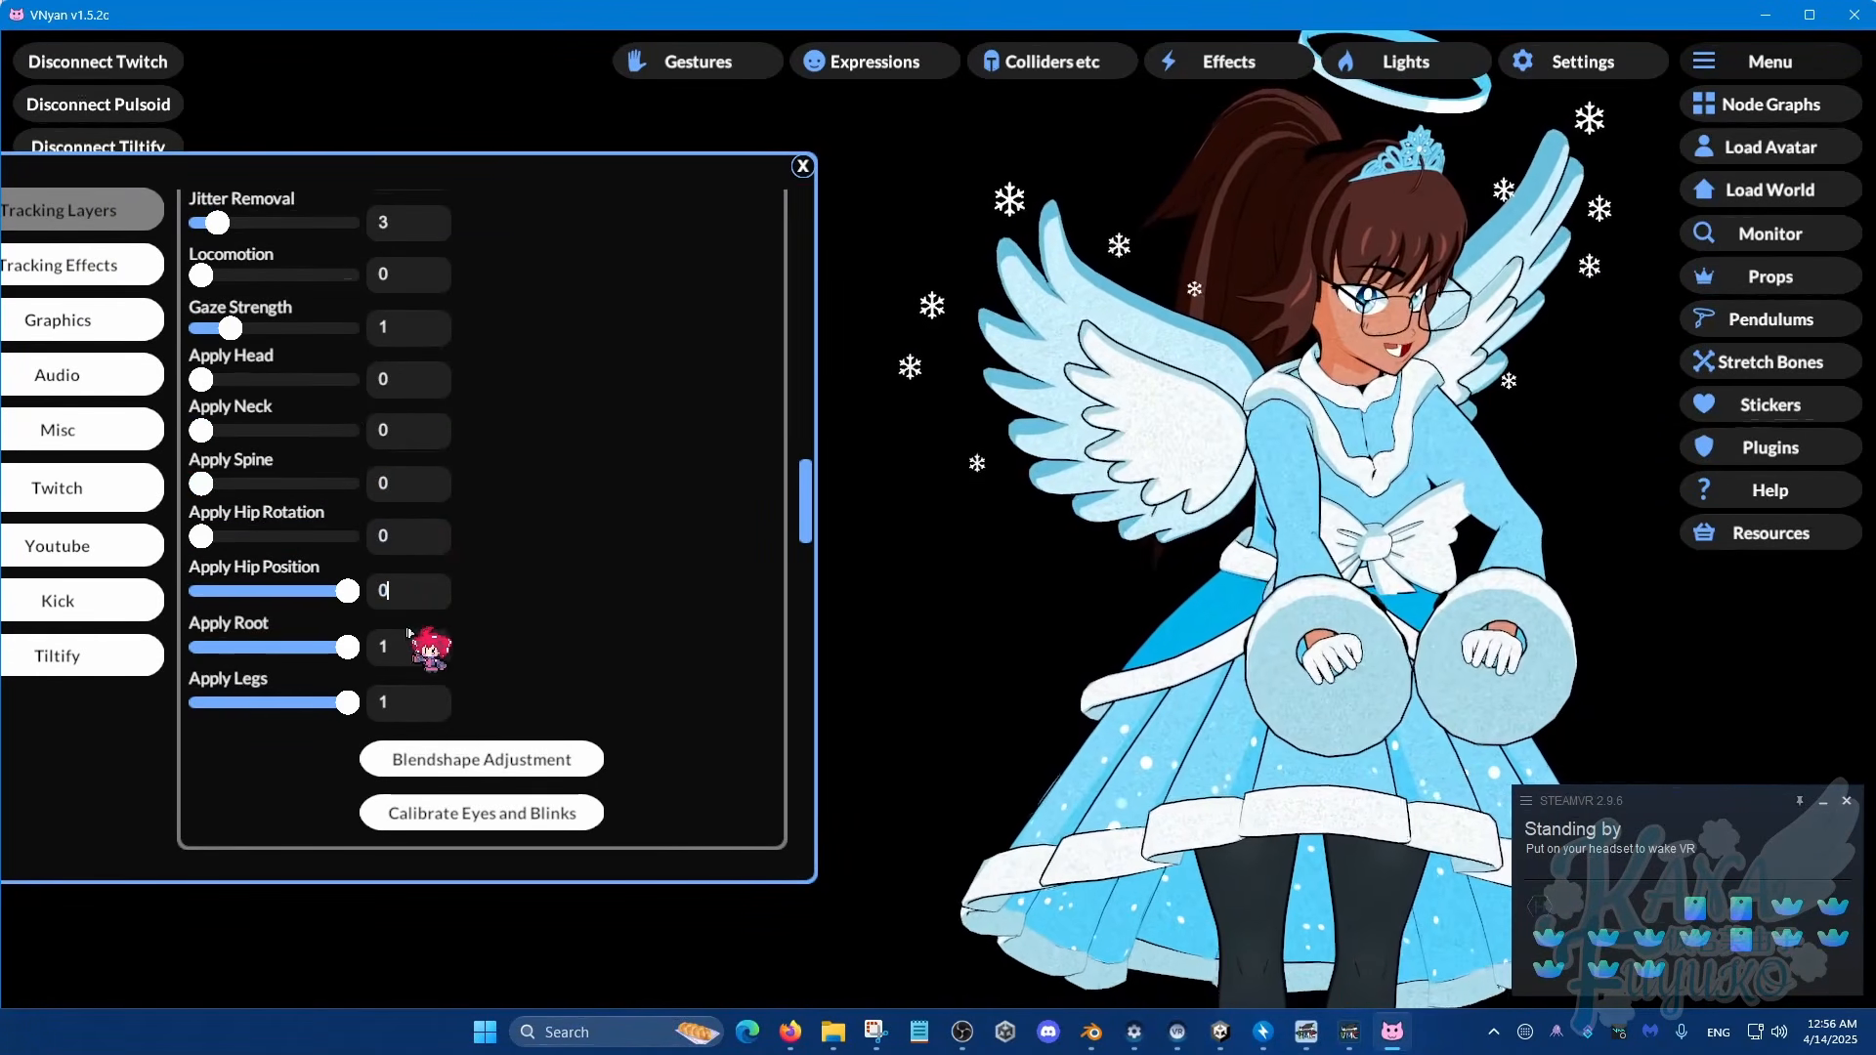
{"action": "type", "text": "0"}
{"action": "left_click", "coordinate": [420, 699]}
{"action": "type", "text": "0"}
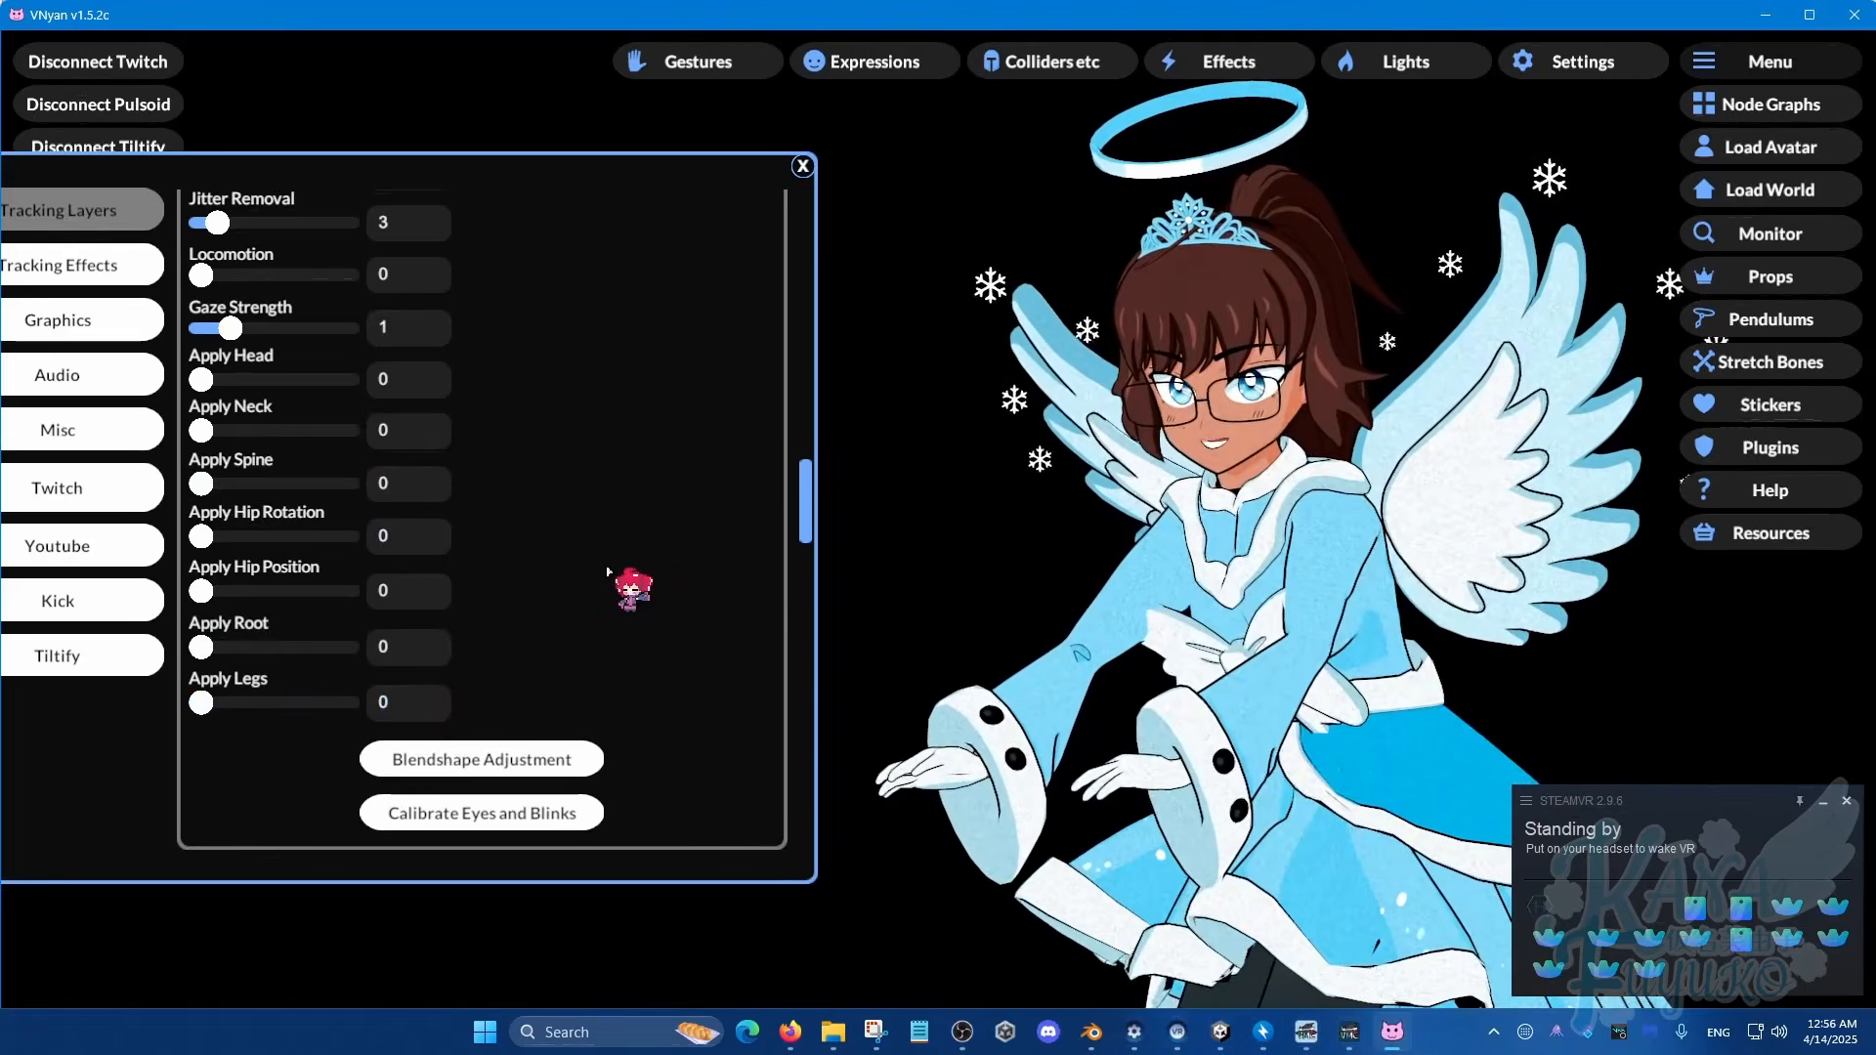
Step: Set web camera tracking's Apply Head, Neck, Spine, Hip Rotation and Hip Position to 0
{"action": "scroll", "coordinate": [632, 542], "scroll_direction": "up", "scroll_amount": 5}
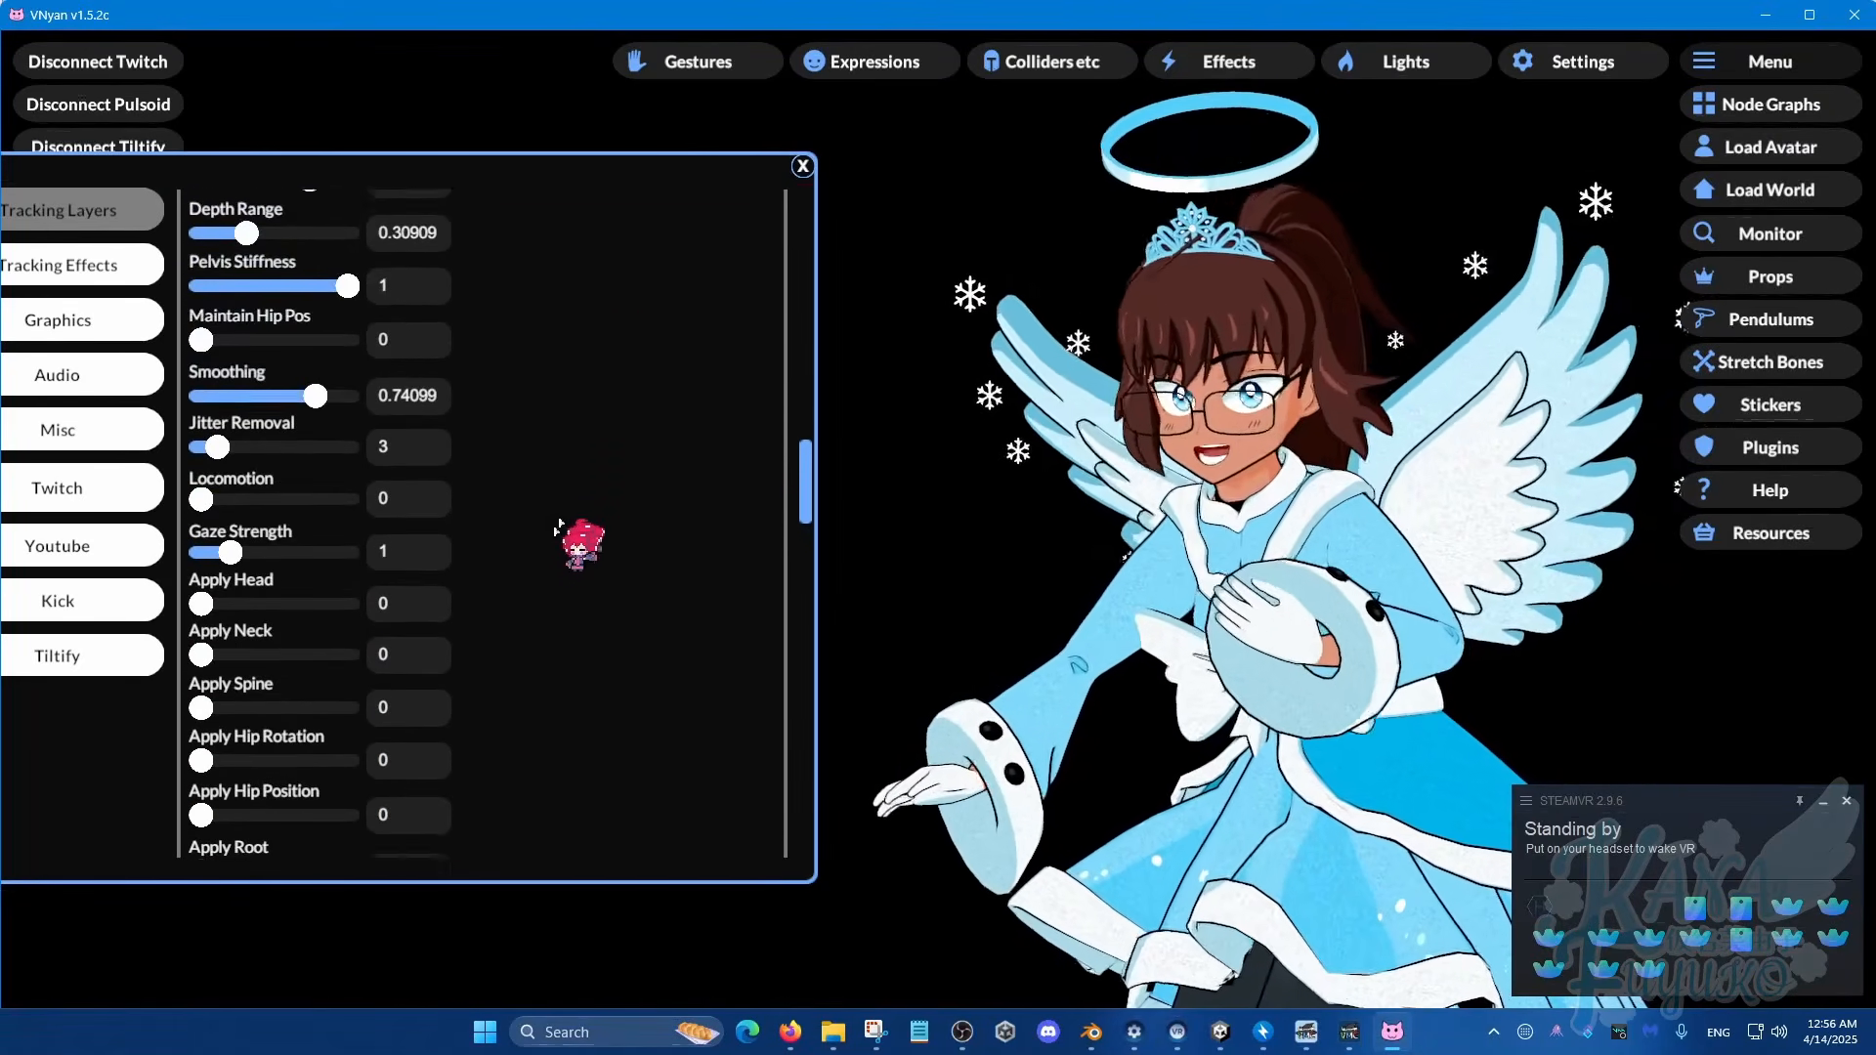
{"action": "scroll", "coordinate": [553, 560], "scroll_direction": "up", "scroll_amount": 12}
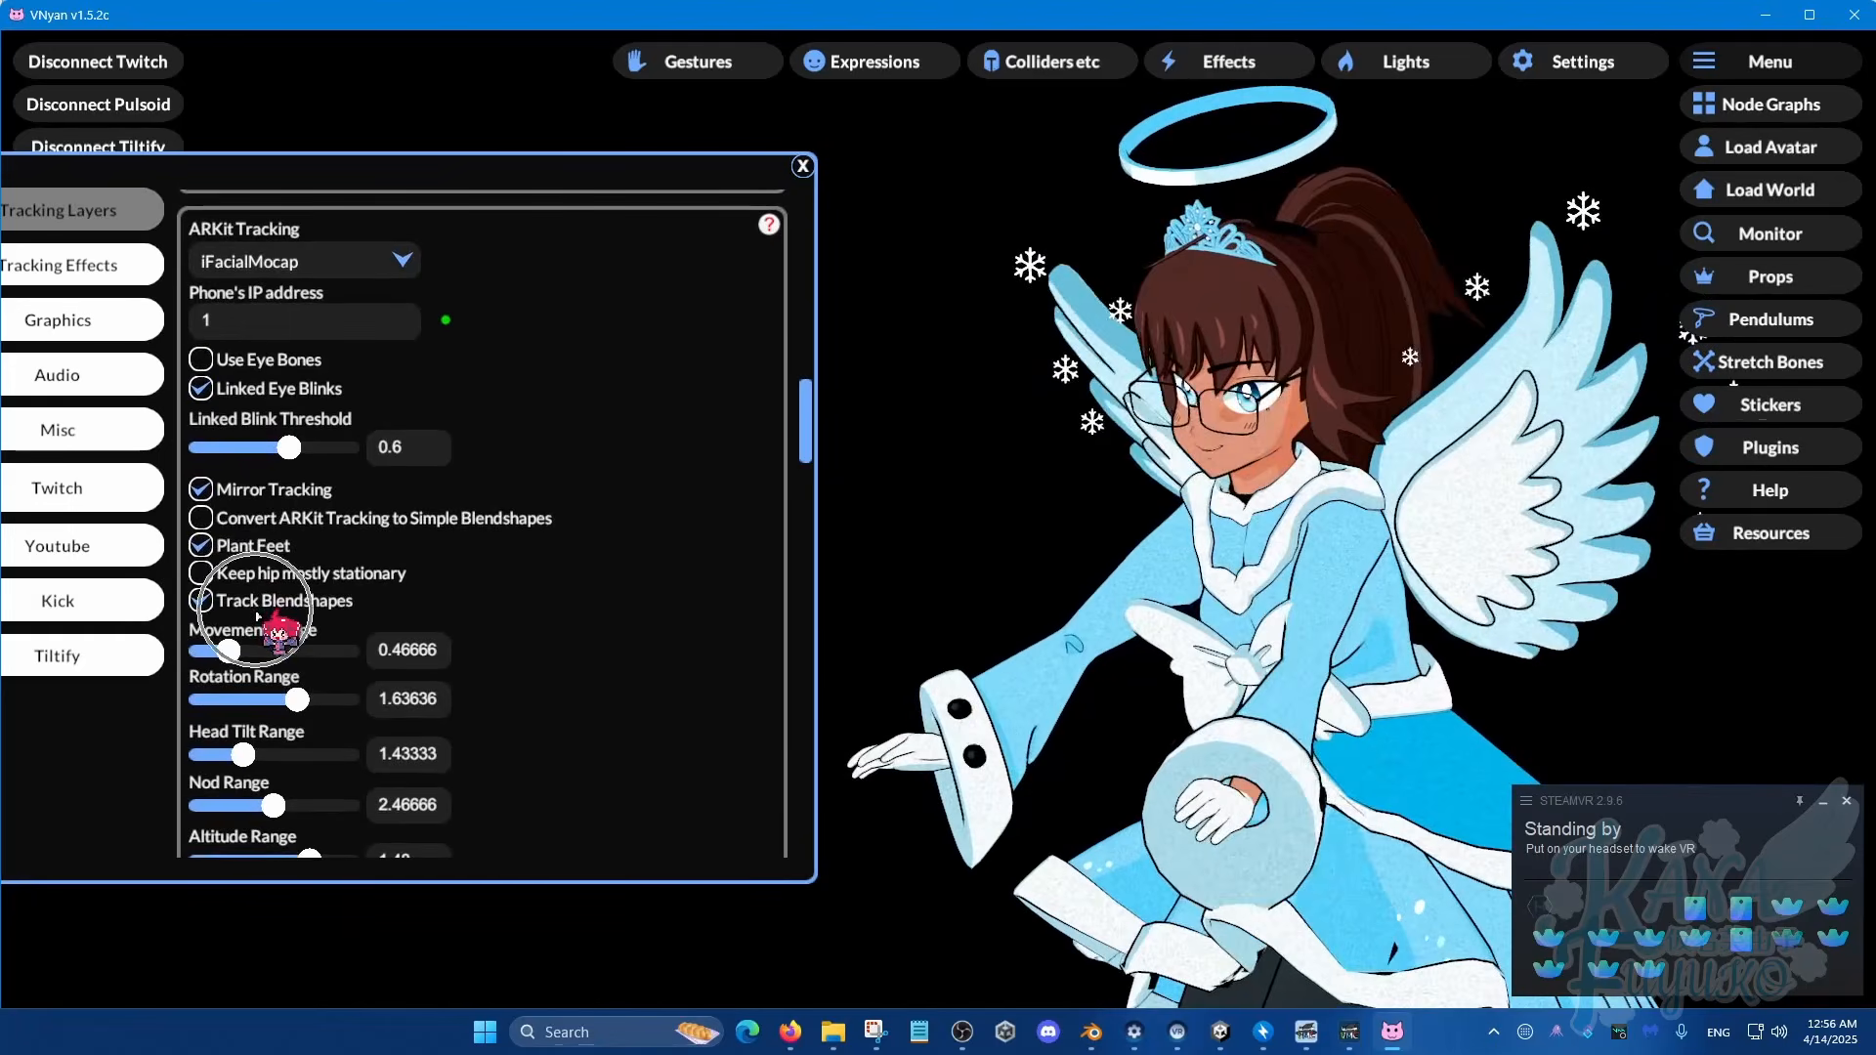
{"action": "scroll", "coordinate": [565, 349], "scroll_direction": "up", "scroll_amount": 15}
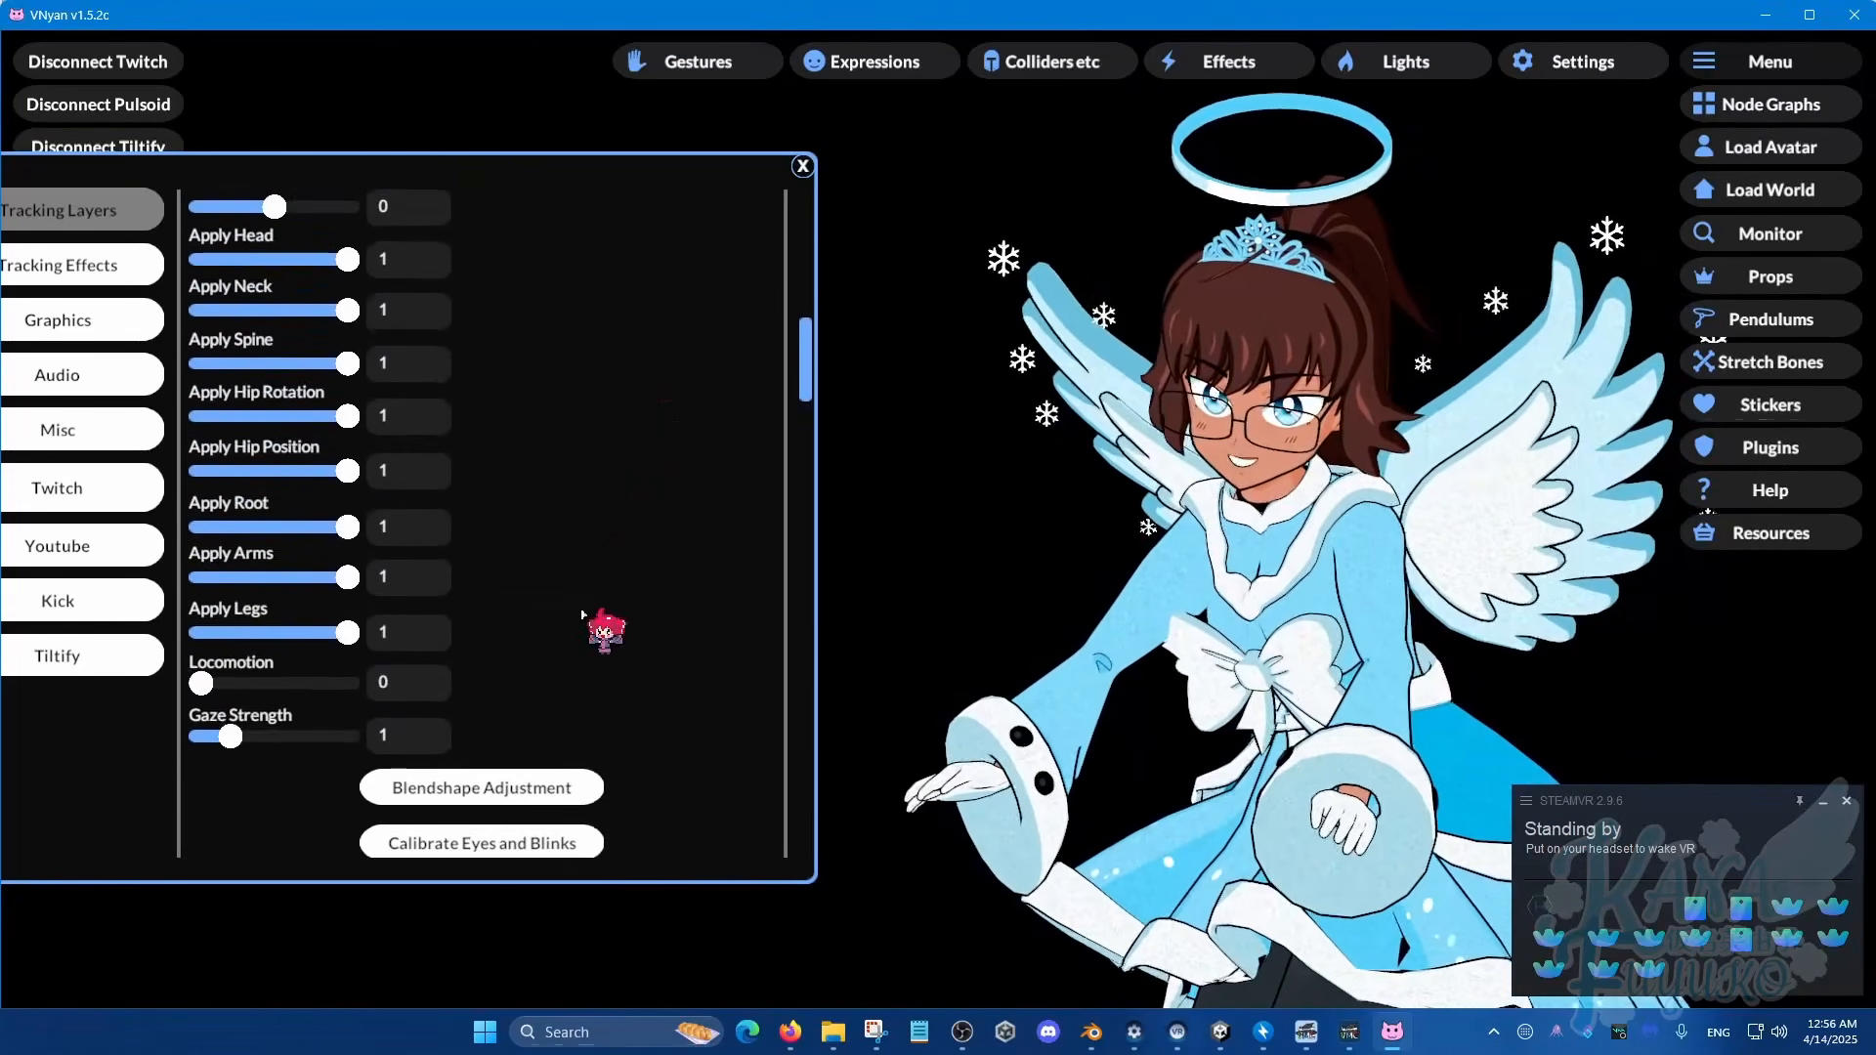
{"action": "scroll", "coordinate": [576, 576], "scroll_direction": "up", "scroll_amount": 2}
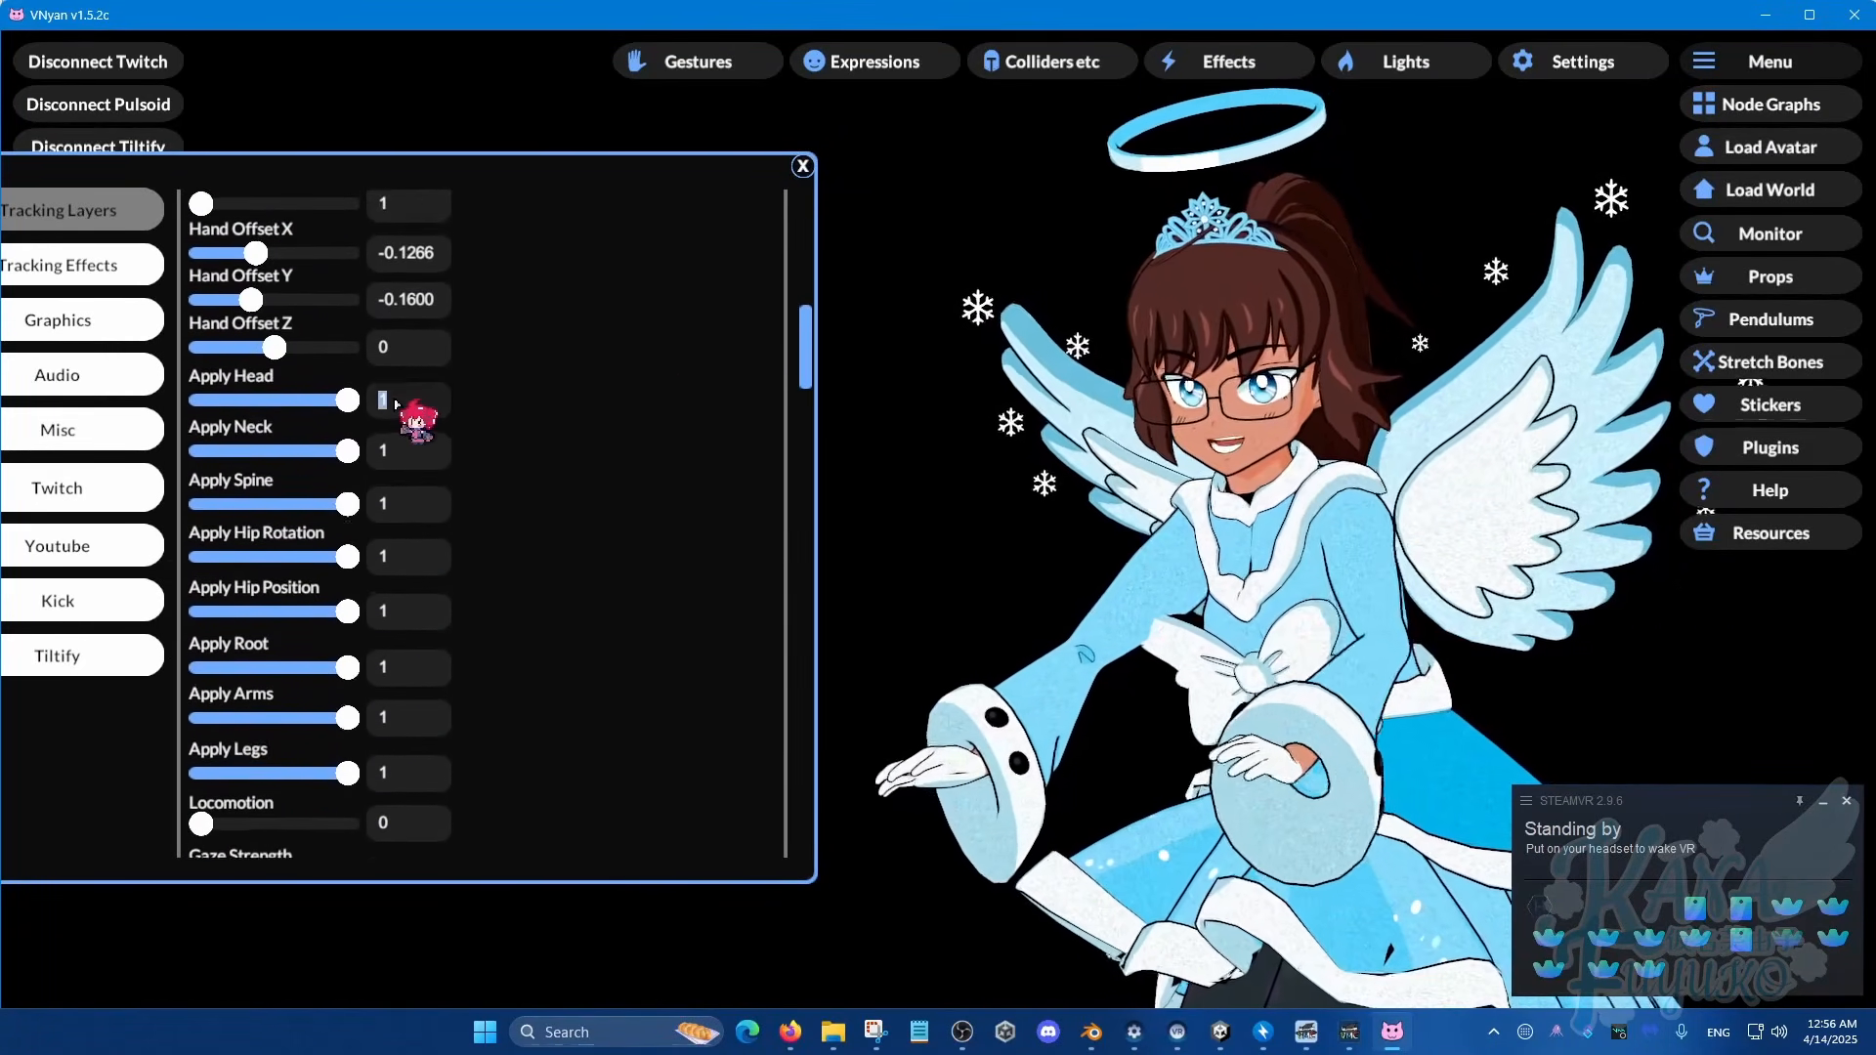
{"action": "left_click", "coordinate": [395, 403]}
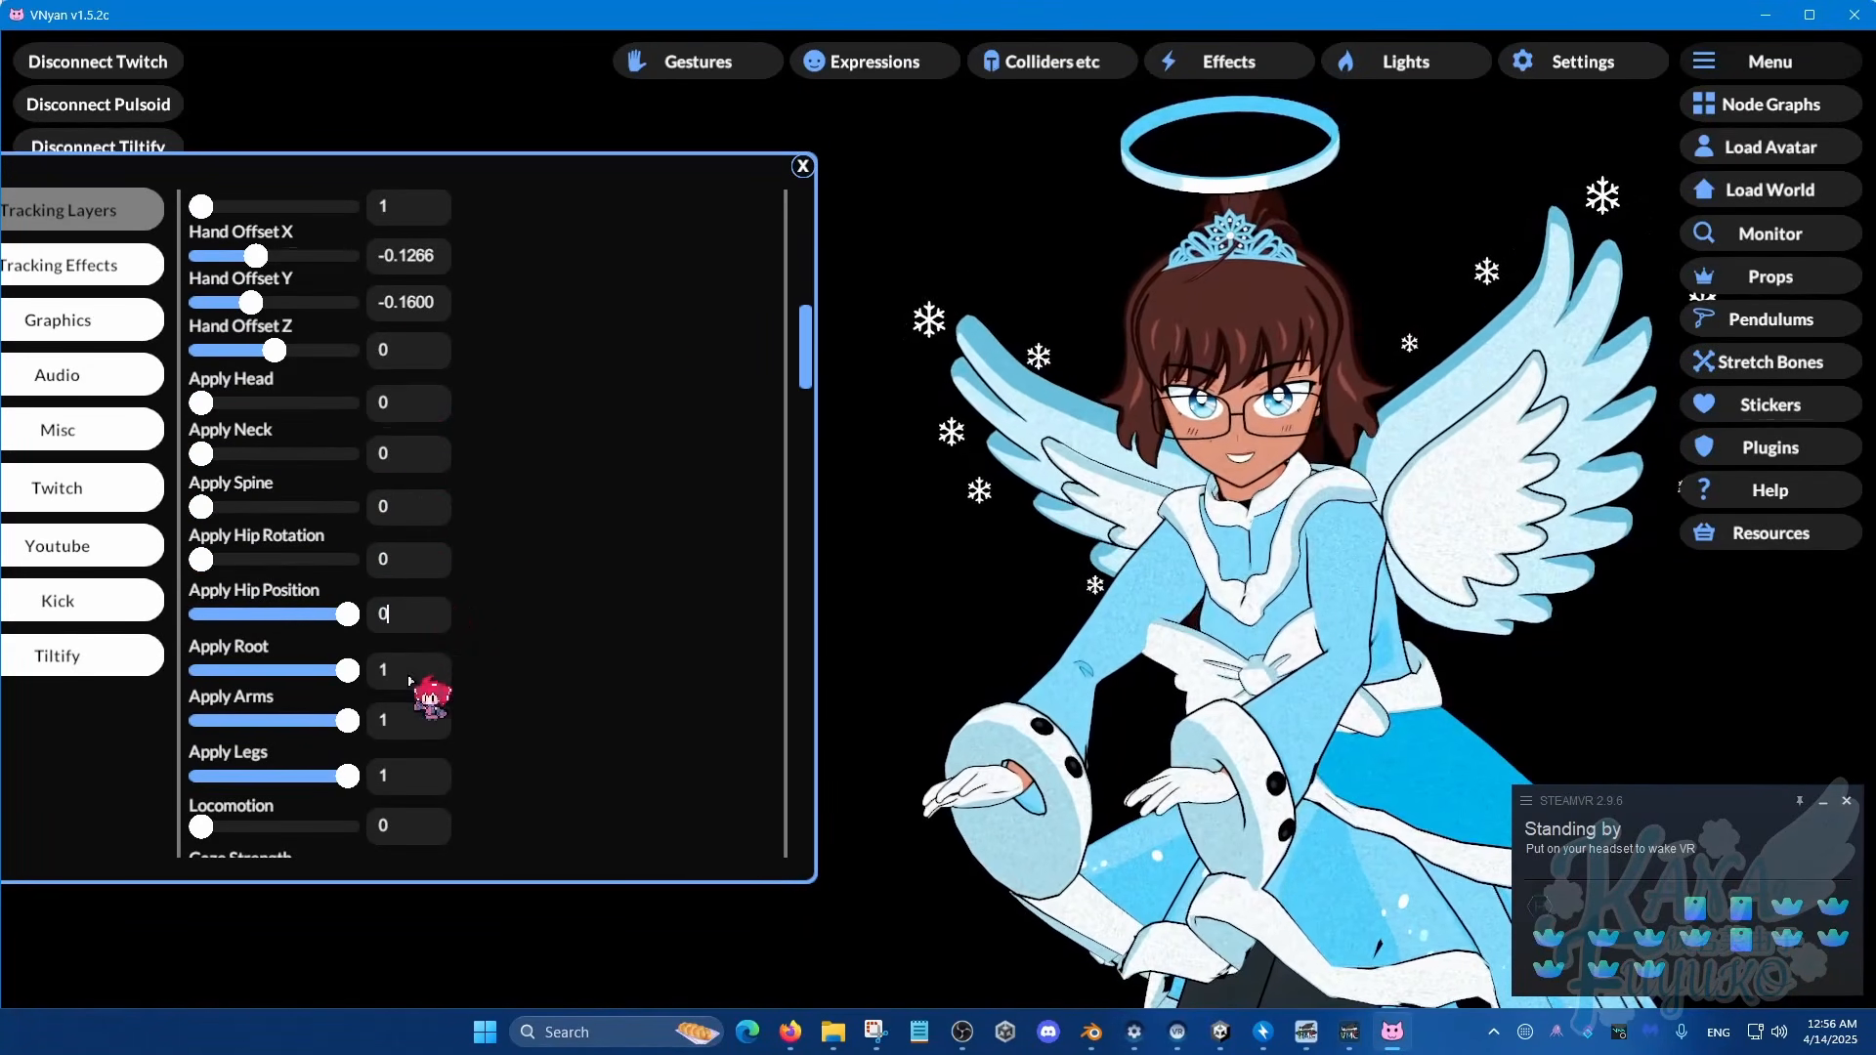
{"action": "scroll", "coordinate": [636, 340], "scroll_direction": "up", "scroll_amount": 15}
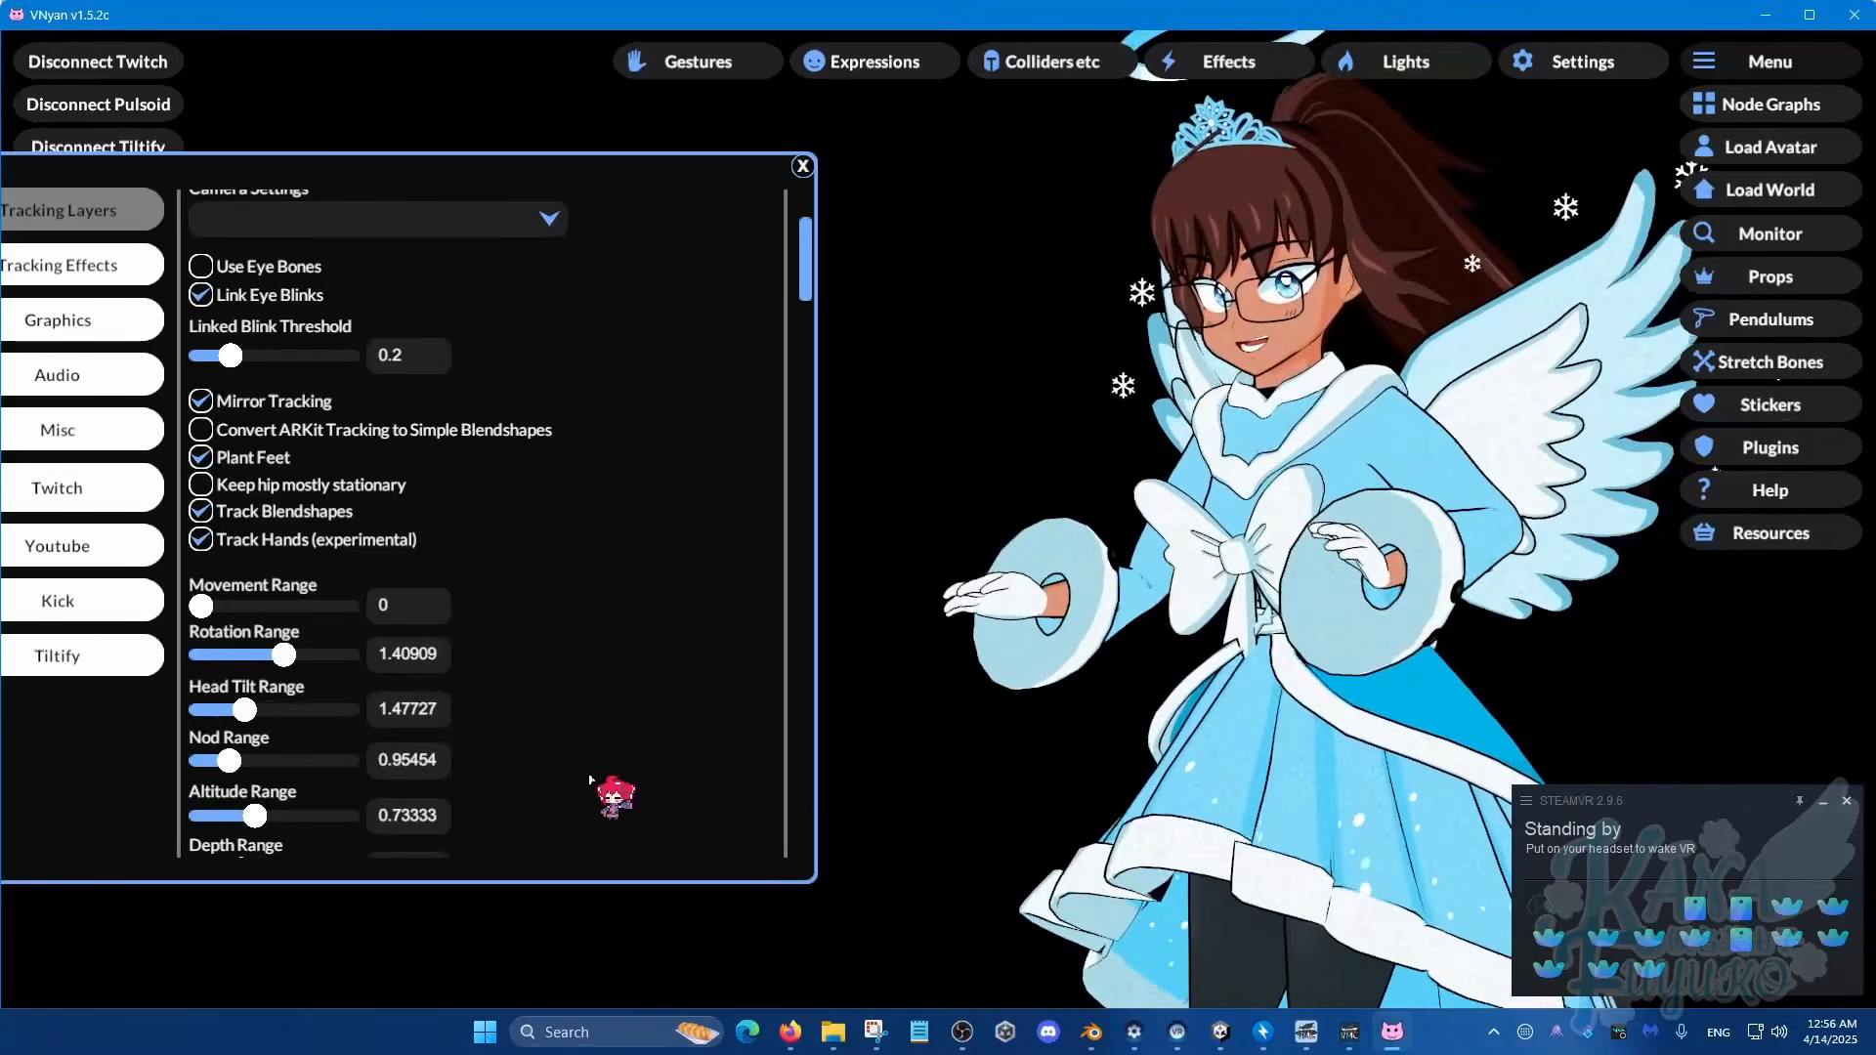
Step: Enable Use Leap Motion and set its tracking mode to Only Fingers
{"action": "scroll", "coordinate": [636, 753], "scroll_direction": "down", "scroll_amount": 12}
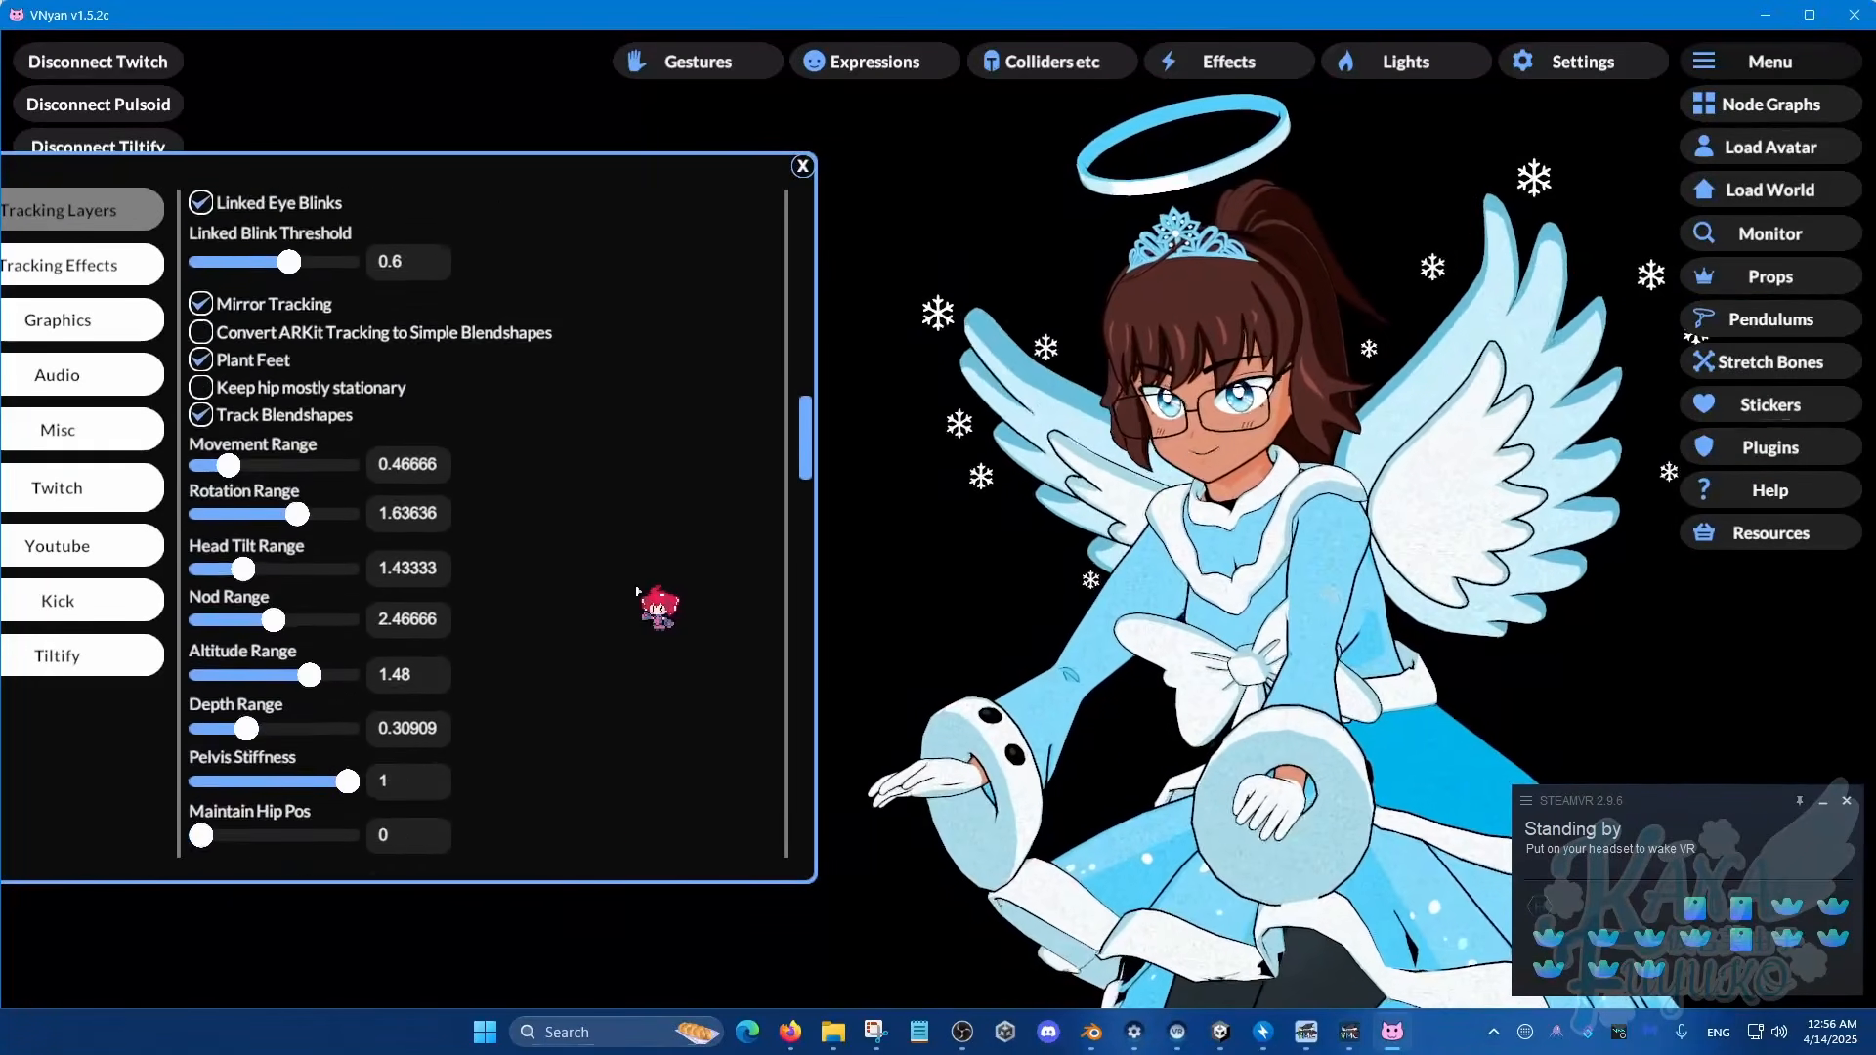
{"action": "scroll", "coordinate": [691, 368], "scroll_direction": "down", "scroll_amount": 20}
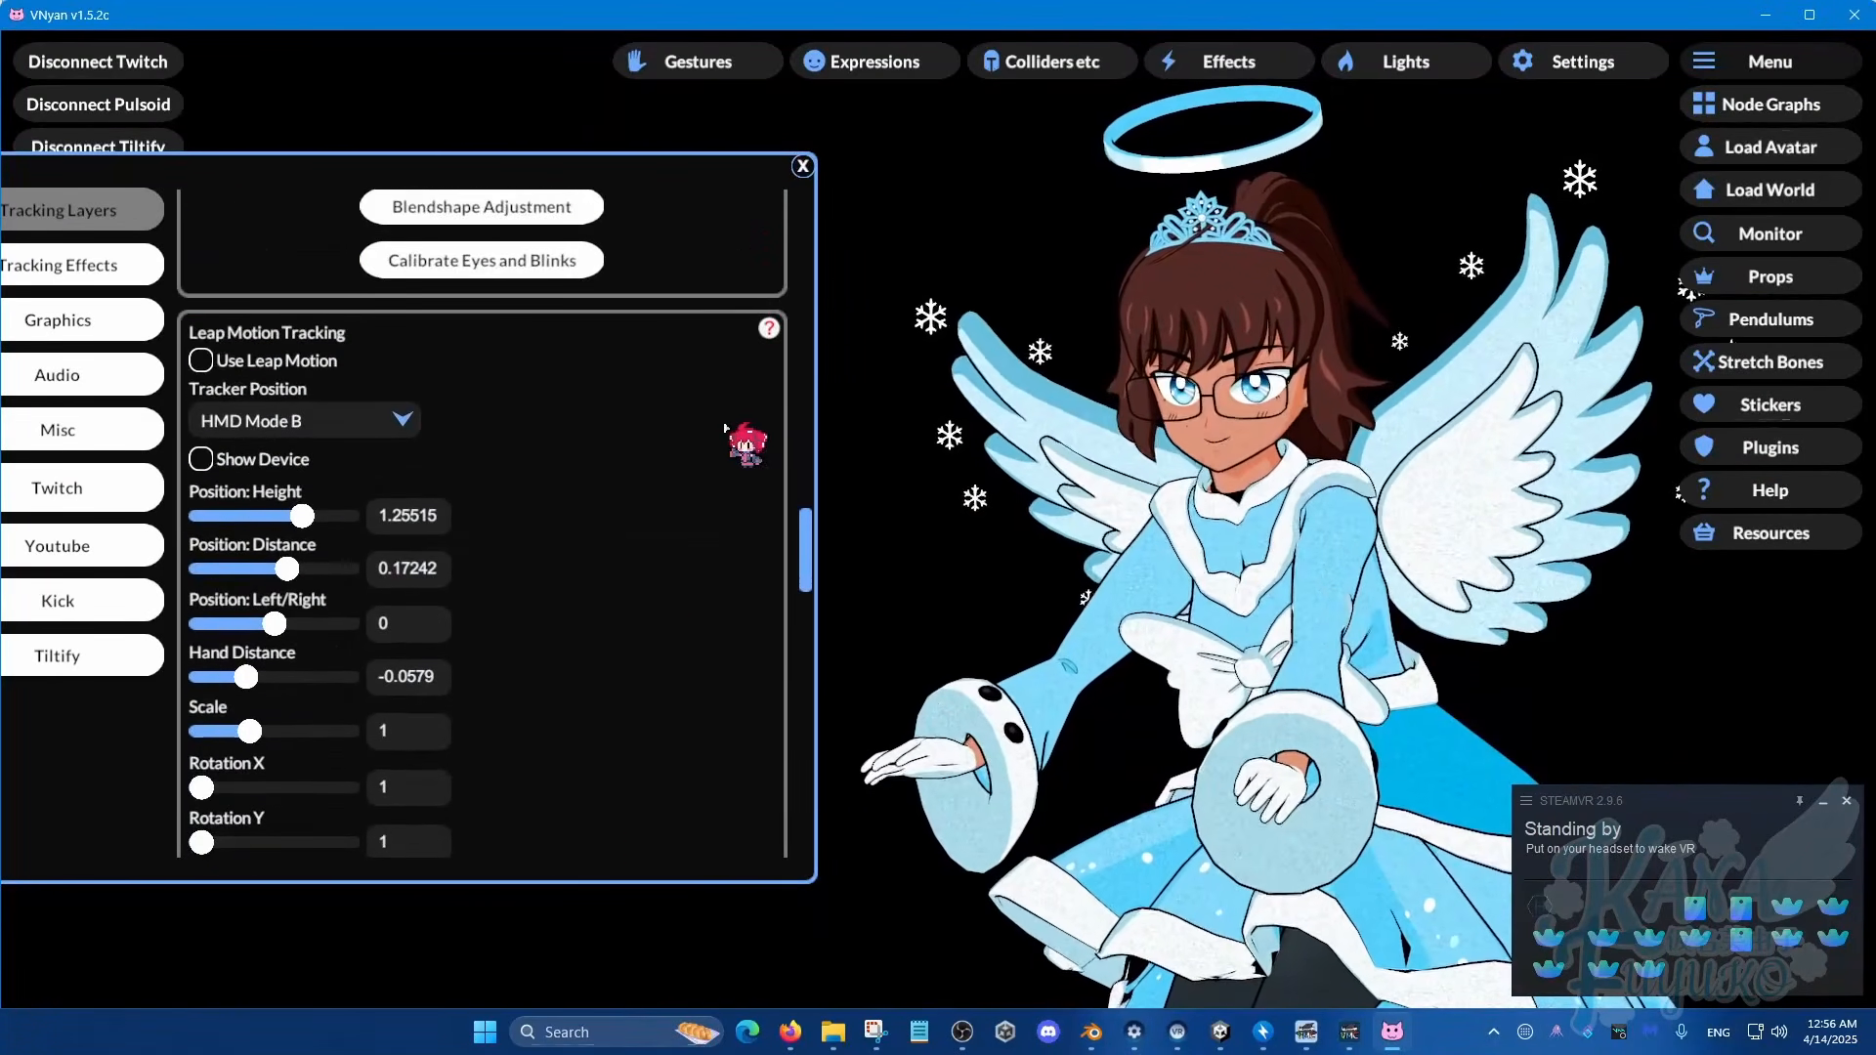
{"action": "scroll", "coordinate": [619, 599], "scroll_direction": "down", "scroll_amount": 8}
{"action": "scroll", "coordinate": [615, 548], "scroll_direction": "up", "scroll_amount": 5}
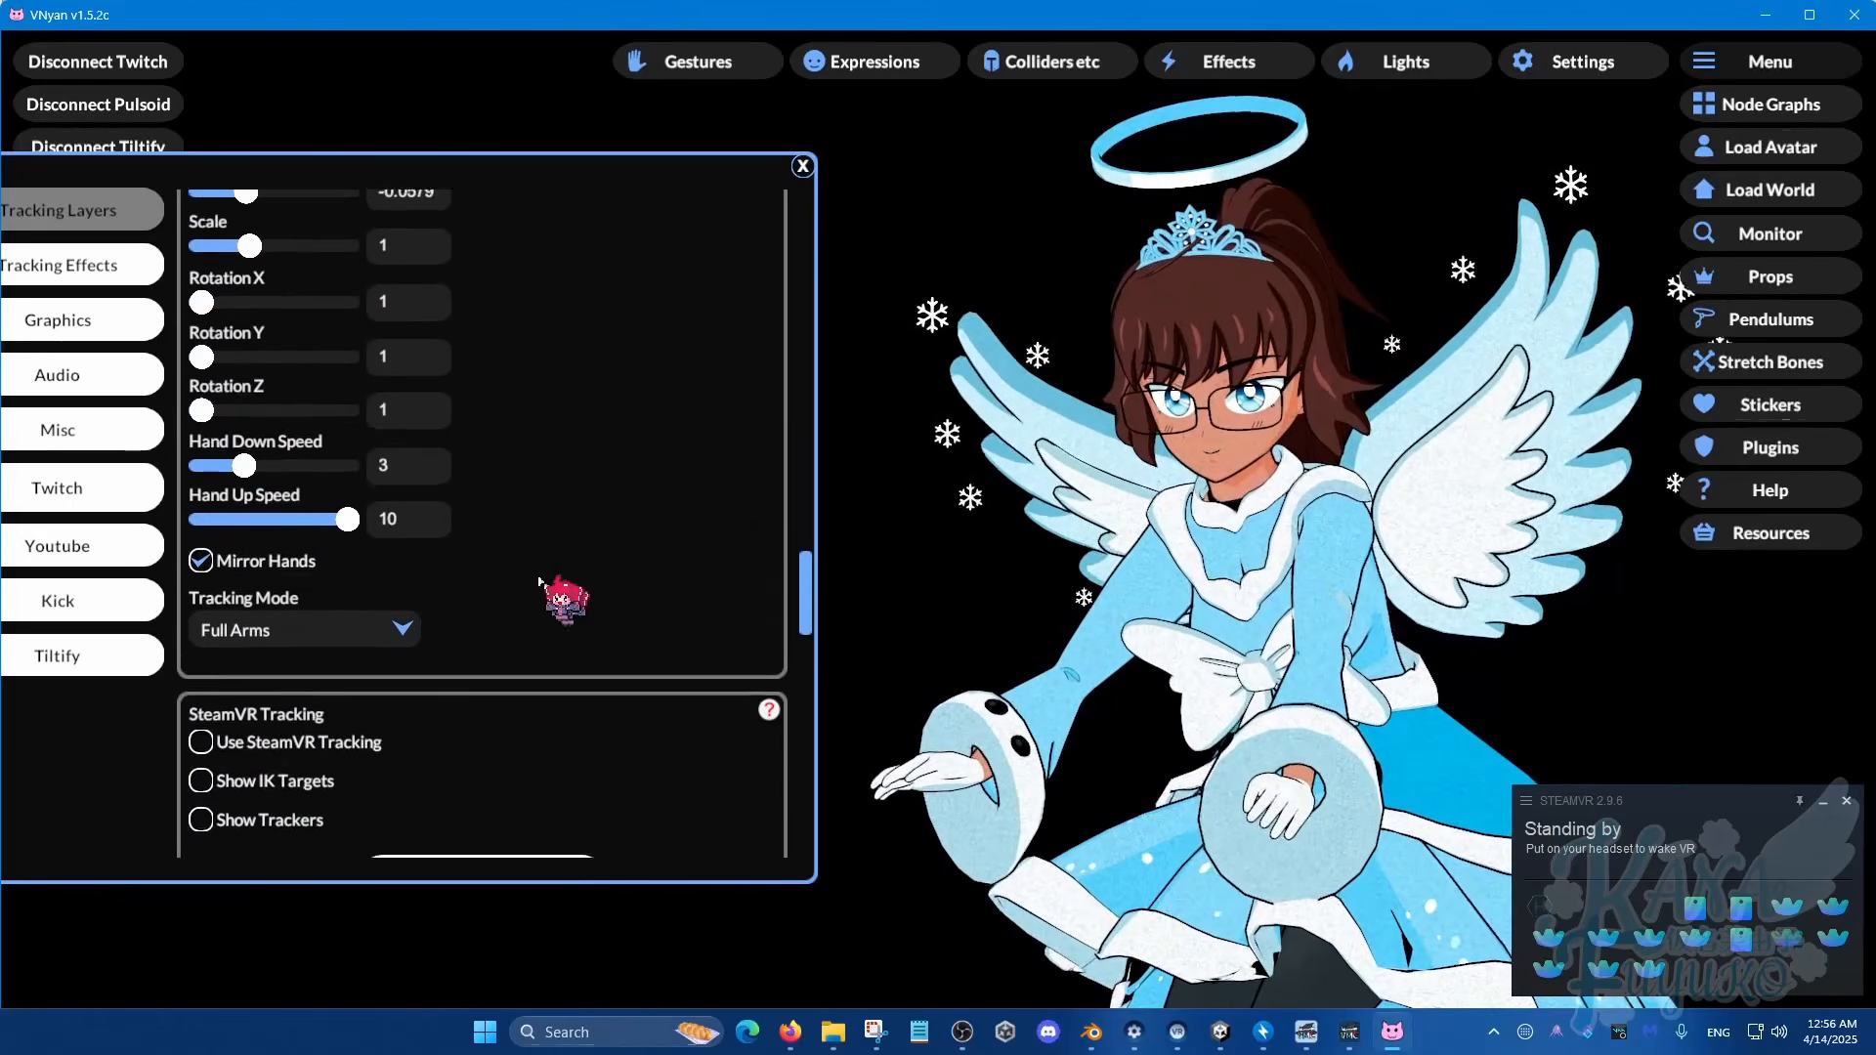
{"action": "scroll", "coordinate": [582, 527], "scroll_direction": "up", "scroll_amount": 2}
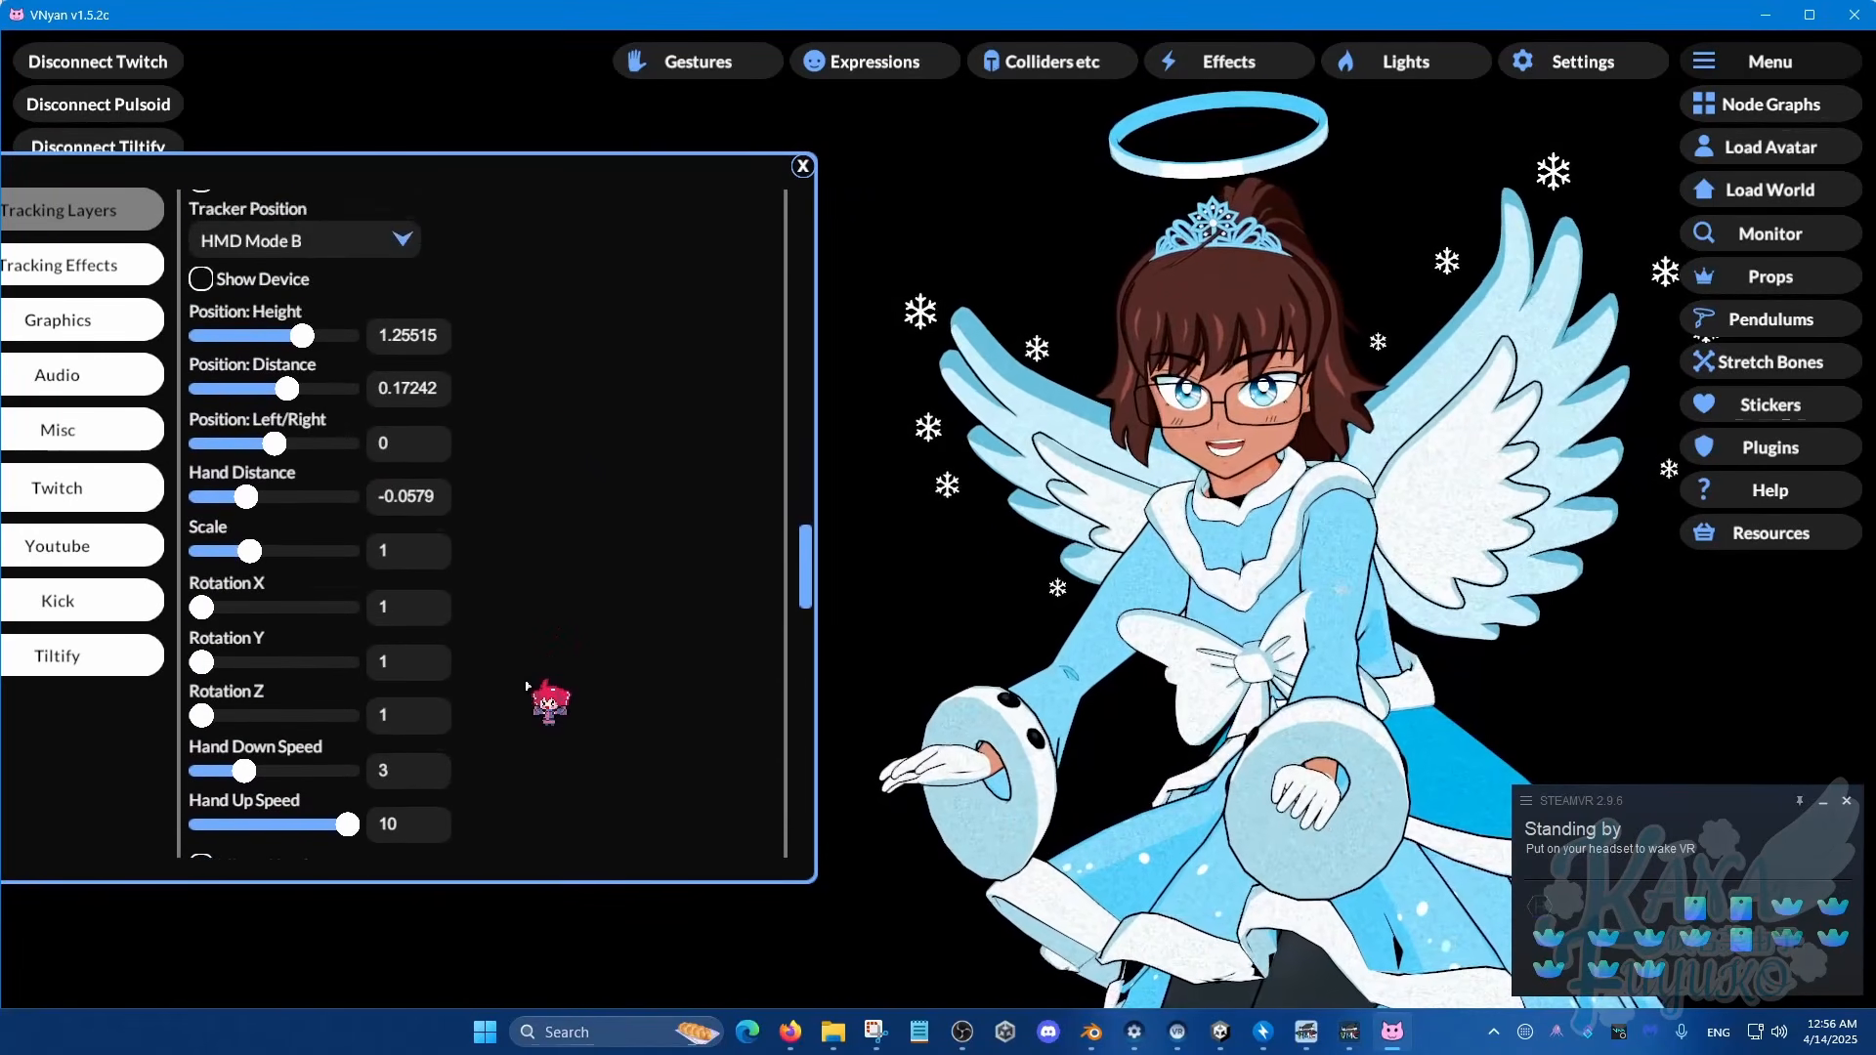
{"action": "scroll", "coordinate": [533, 689], "scroll_direction": "up", "scroll_amount": 2}
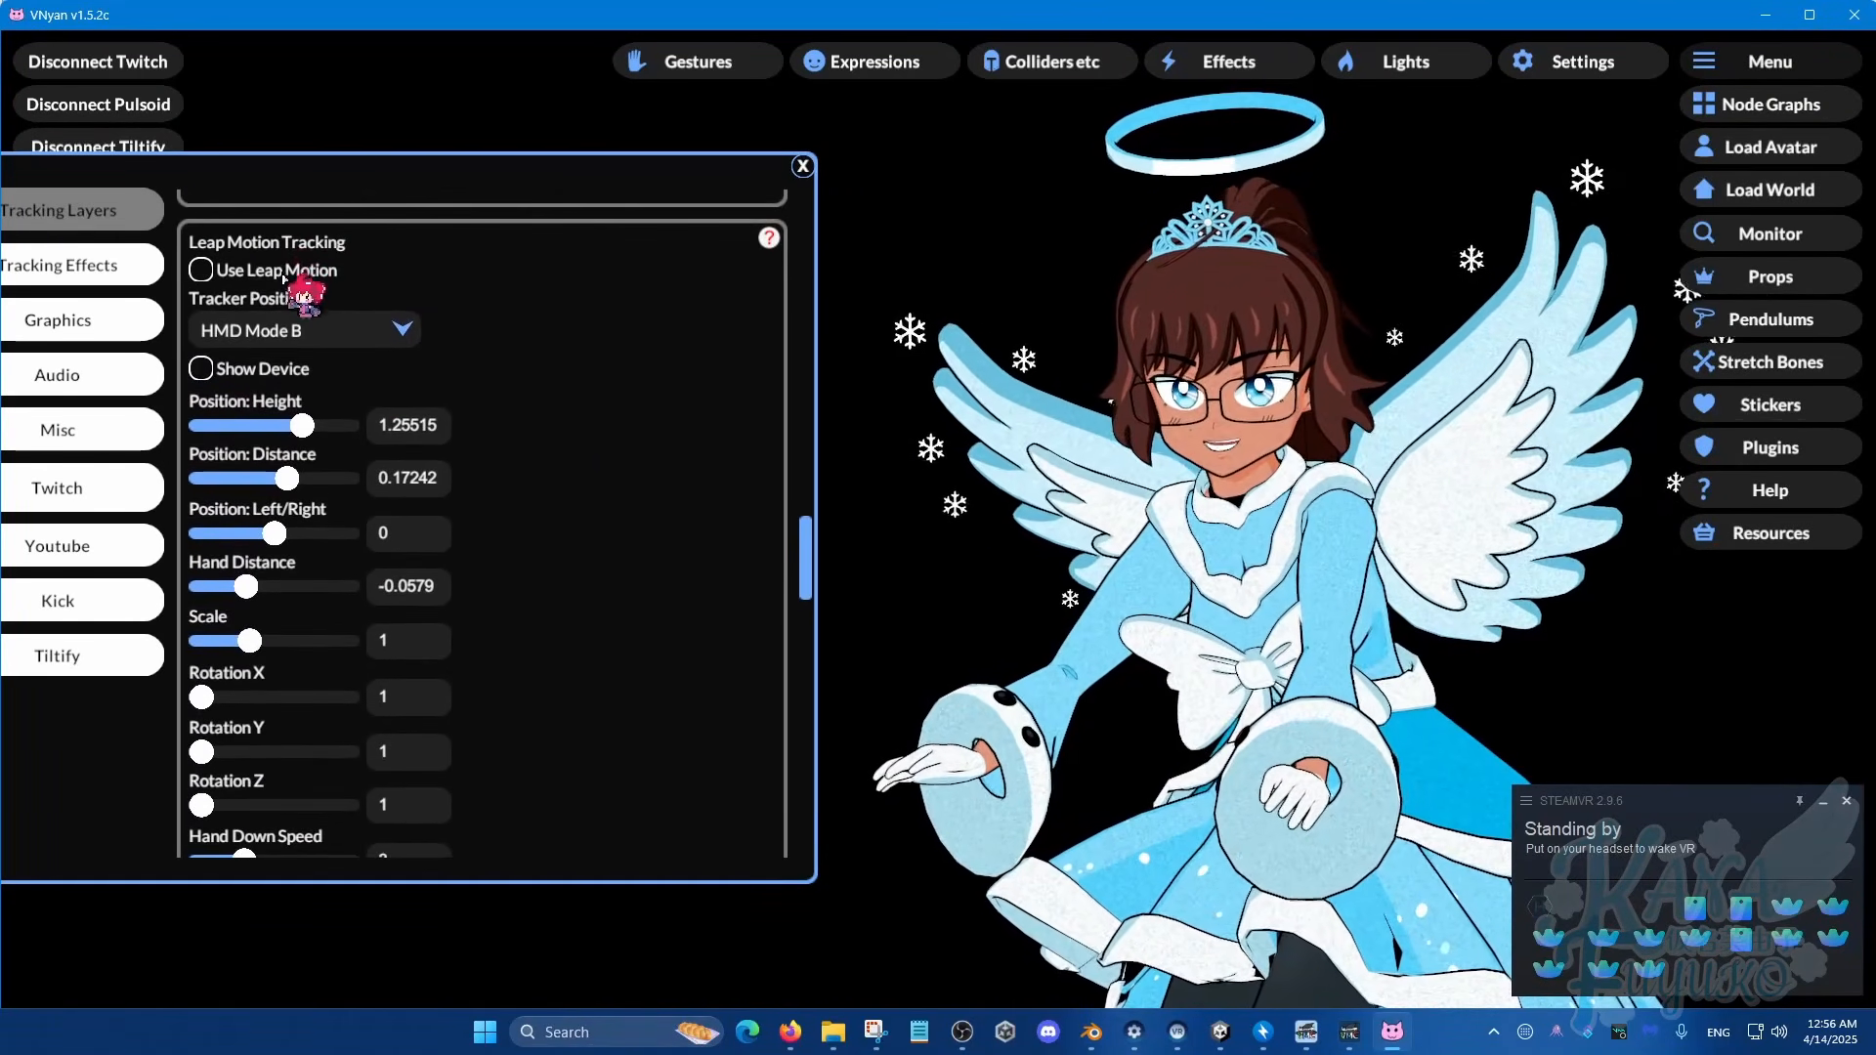
{"action": "scroll", "coordinate": [532, 625], "scroll_direction": "down", "scroll_amount": 5}
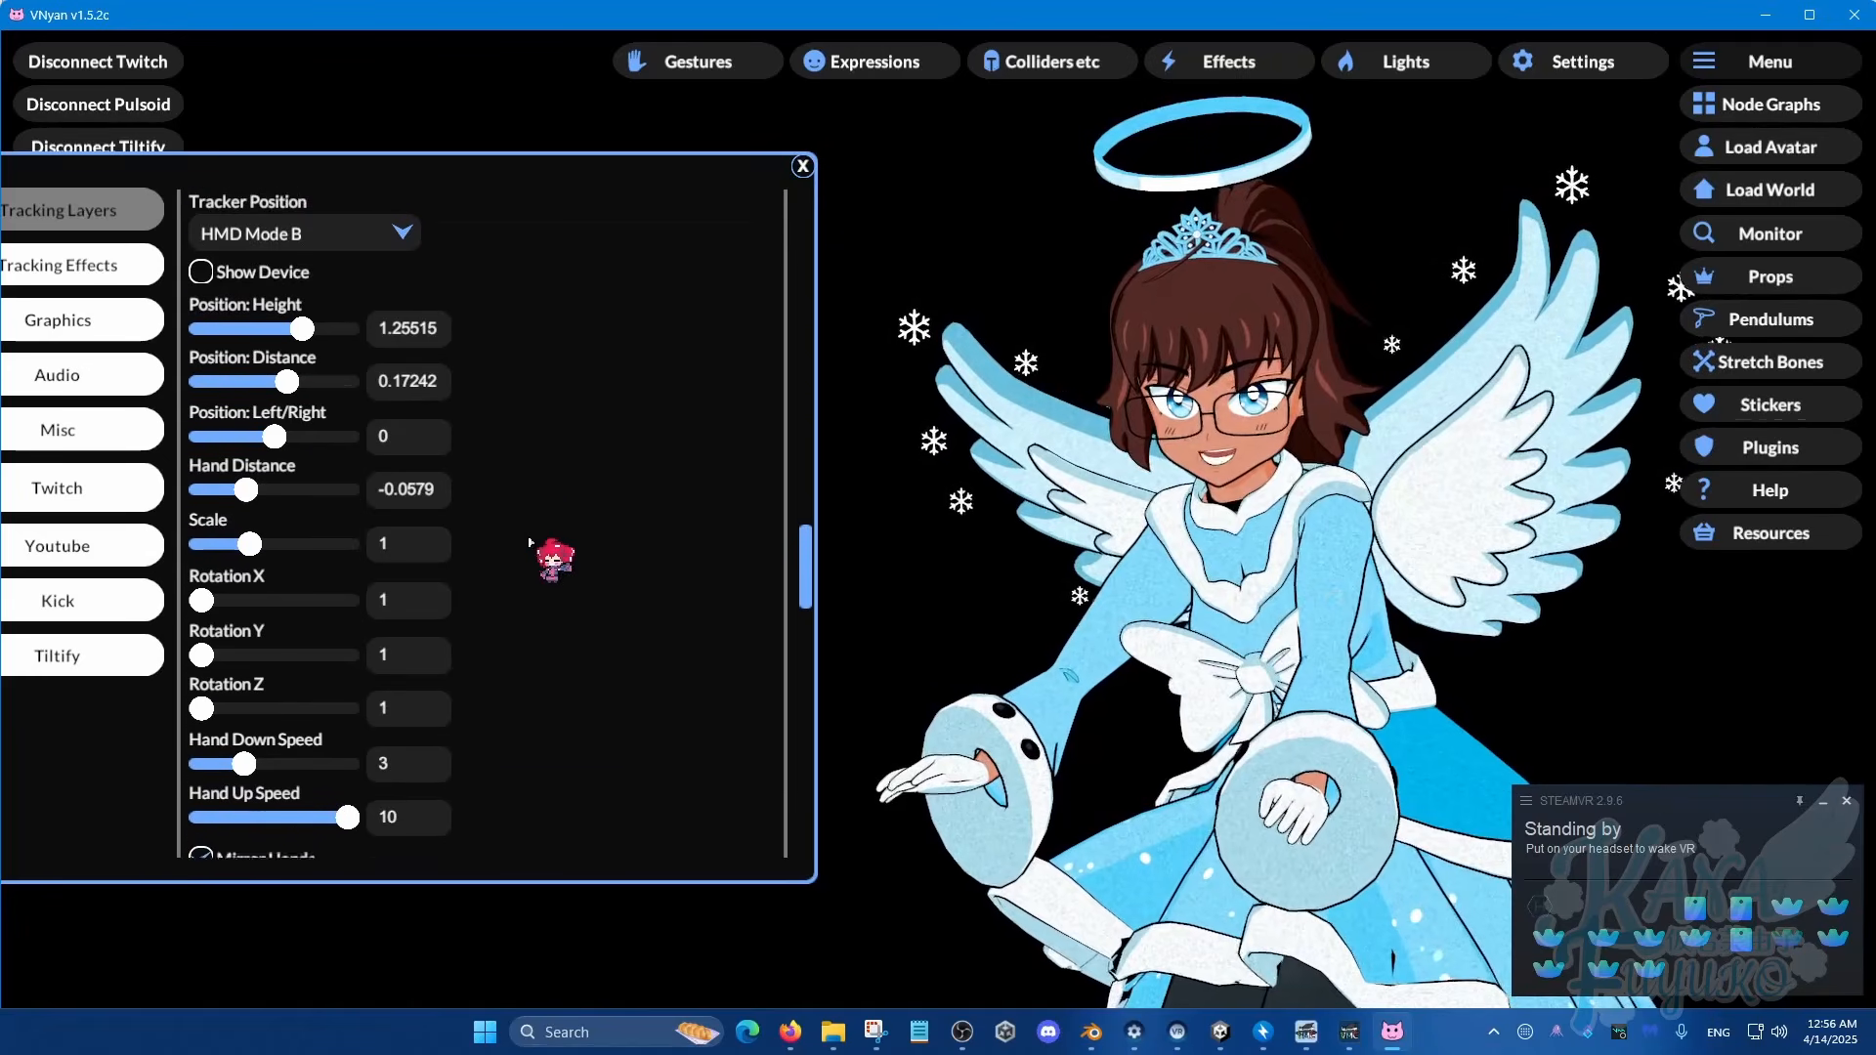
{"action": "left_click", "coordinate": [380, 761]}
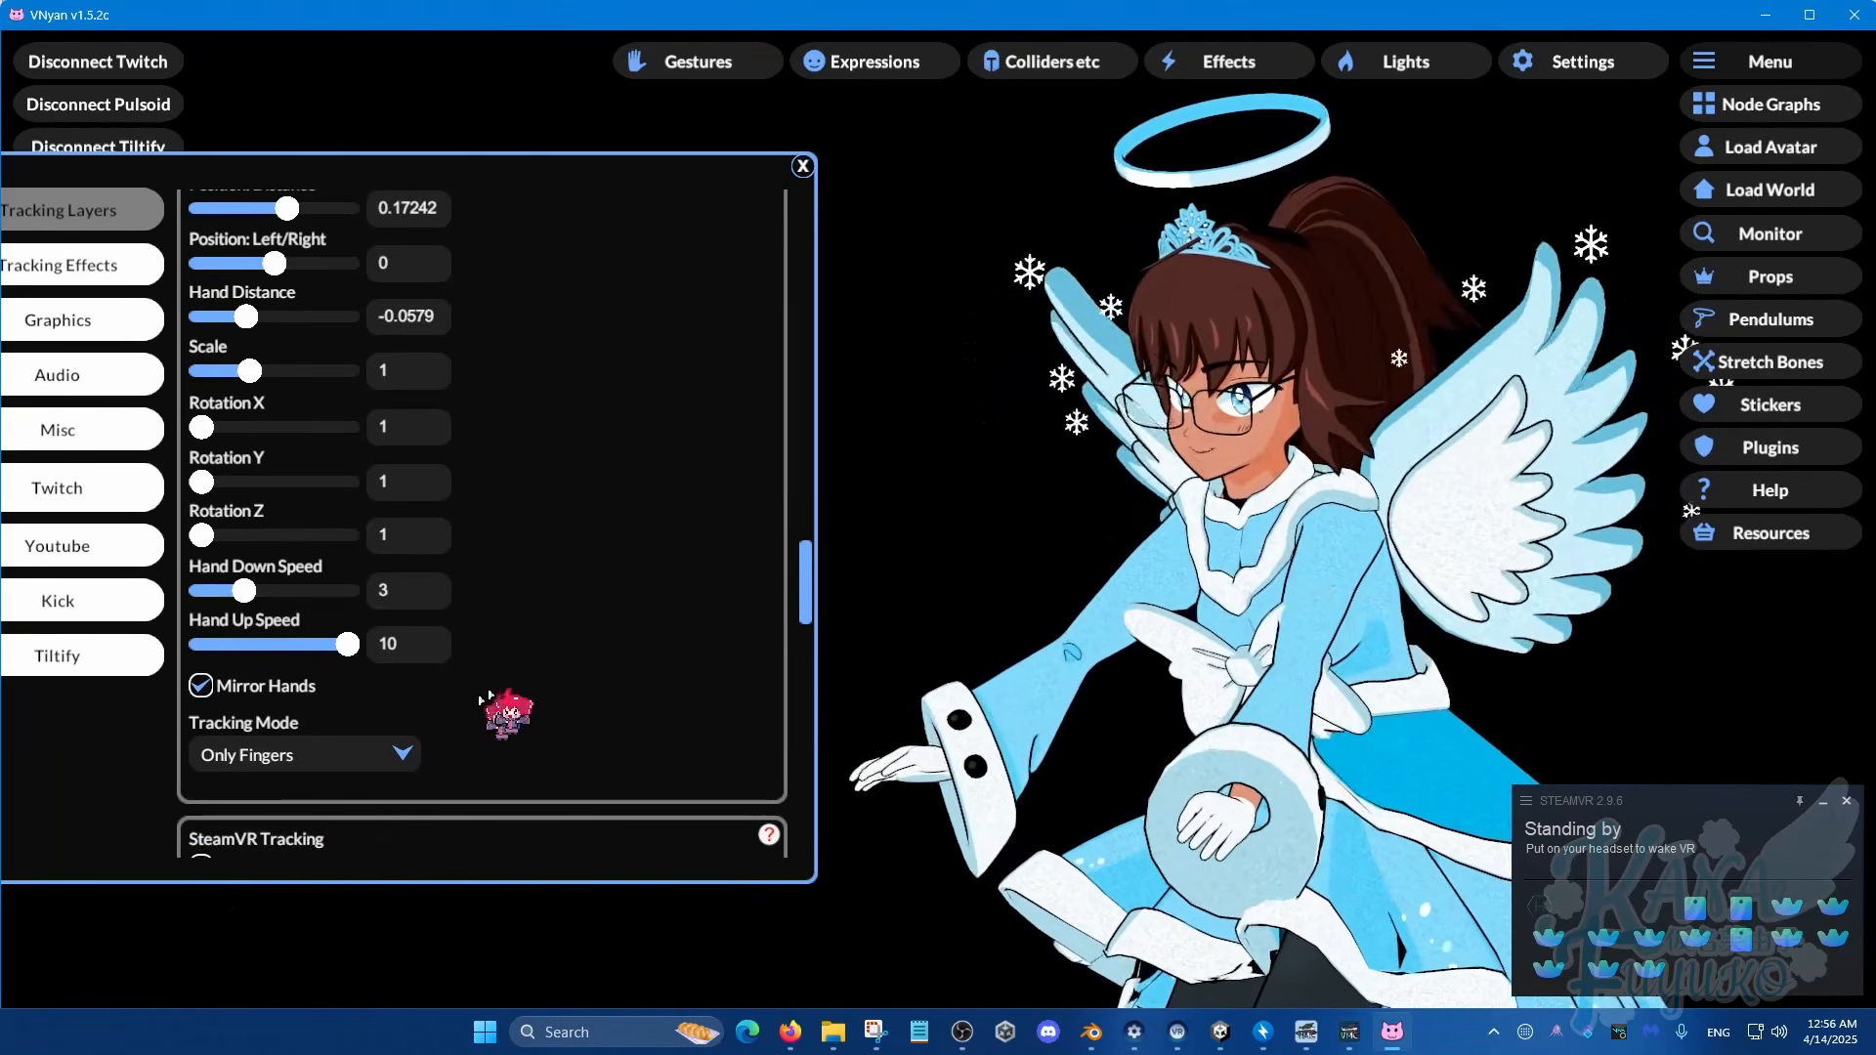
Step: Examine the ARKit, Leap Motion and VMC receiver settings in the tracking layers
{"action": "scroll", "coordinate": [581, 533], "scroll_direction": "up", "scroll_amount": 12}
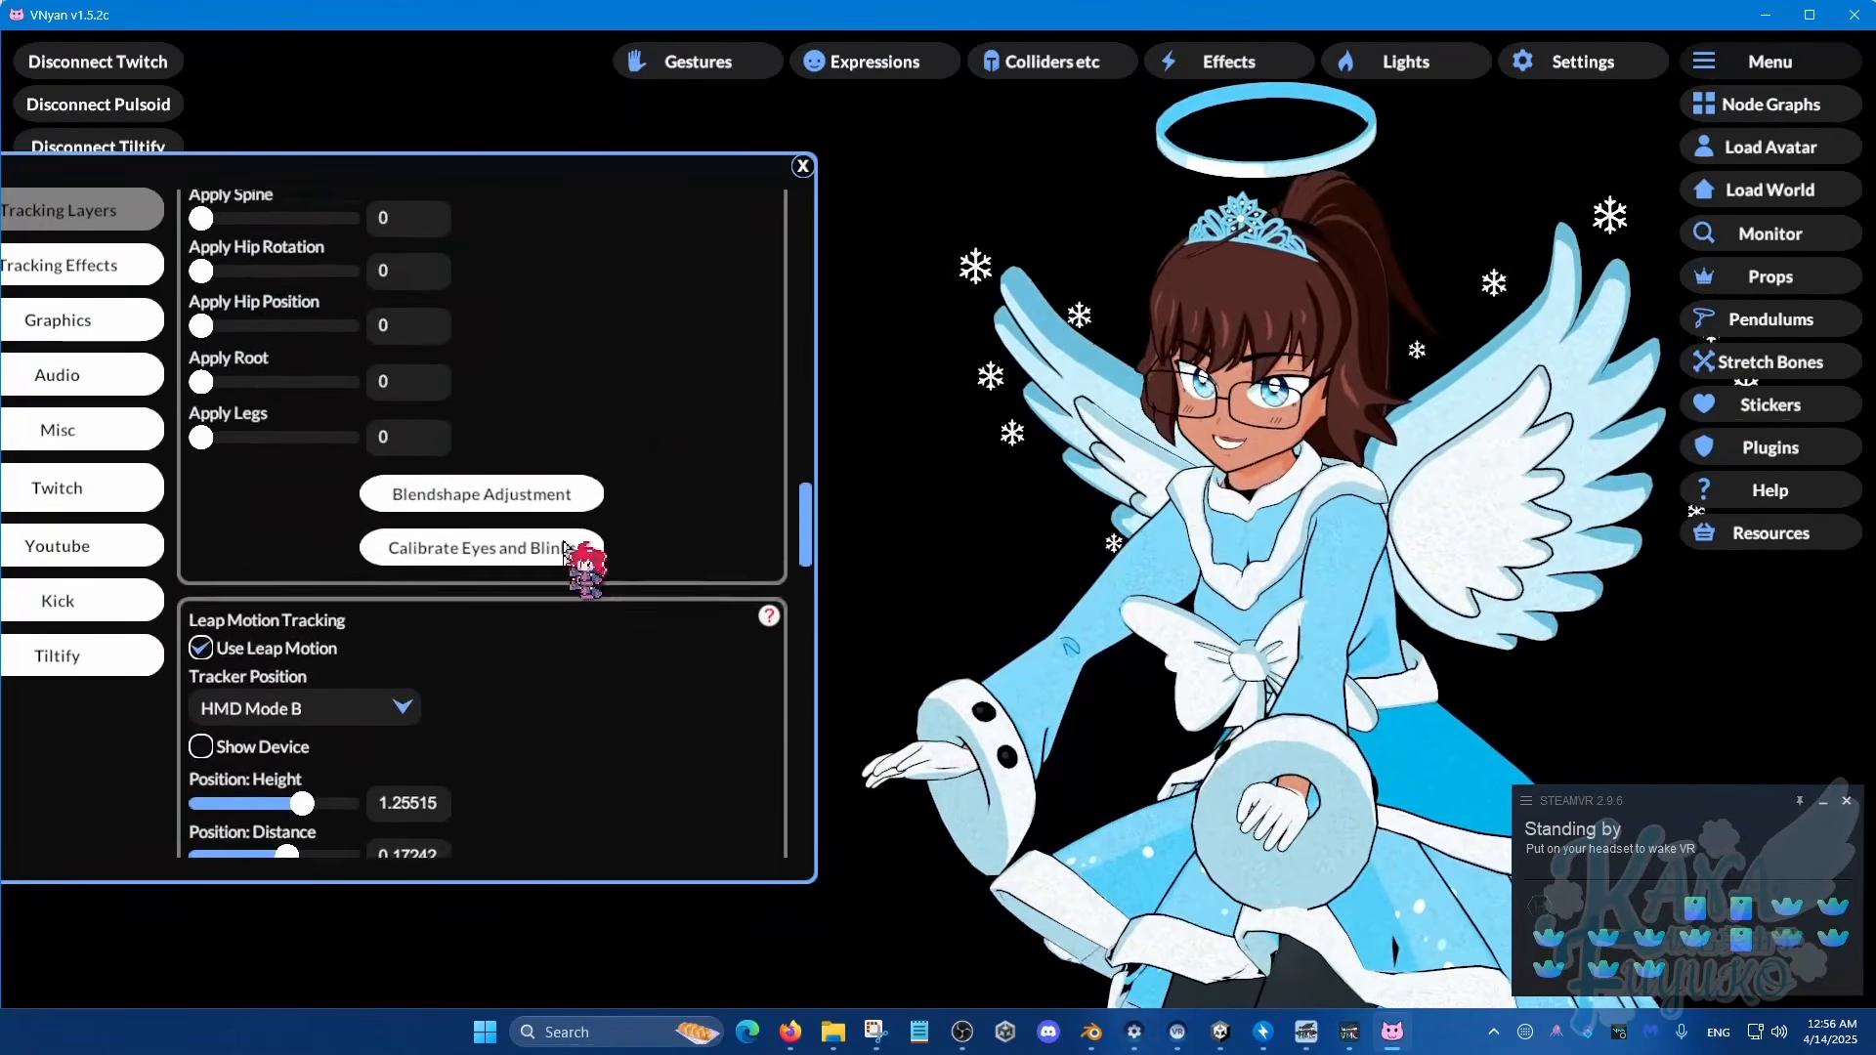
{"action": "scroll", "coordinate": [564, 545], "scroll_direction": "up", "scroll_amount": 10}
{"action": "scroll", "coordinate": [544, 628], "scroll_direction": "down", "scroll_amount": 13}
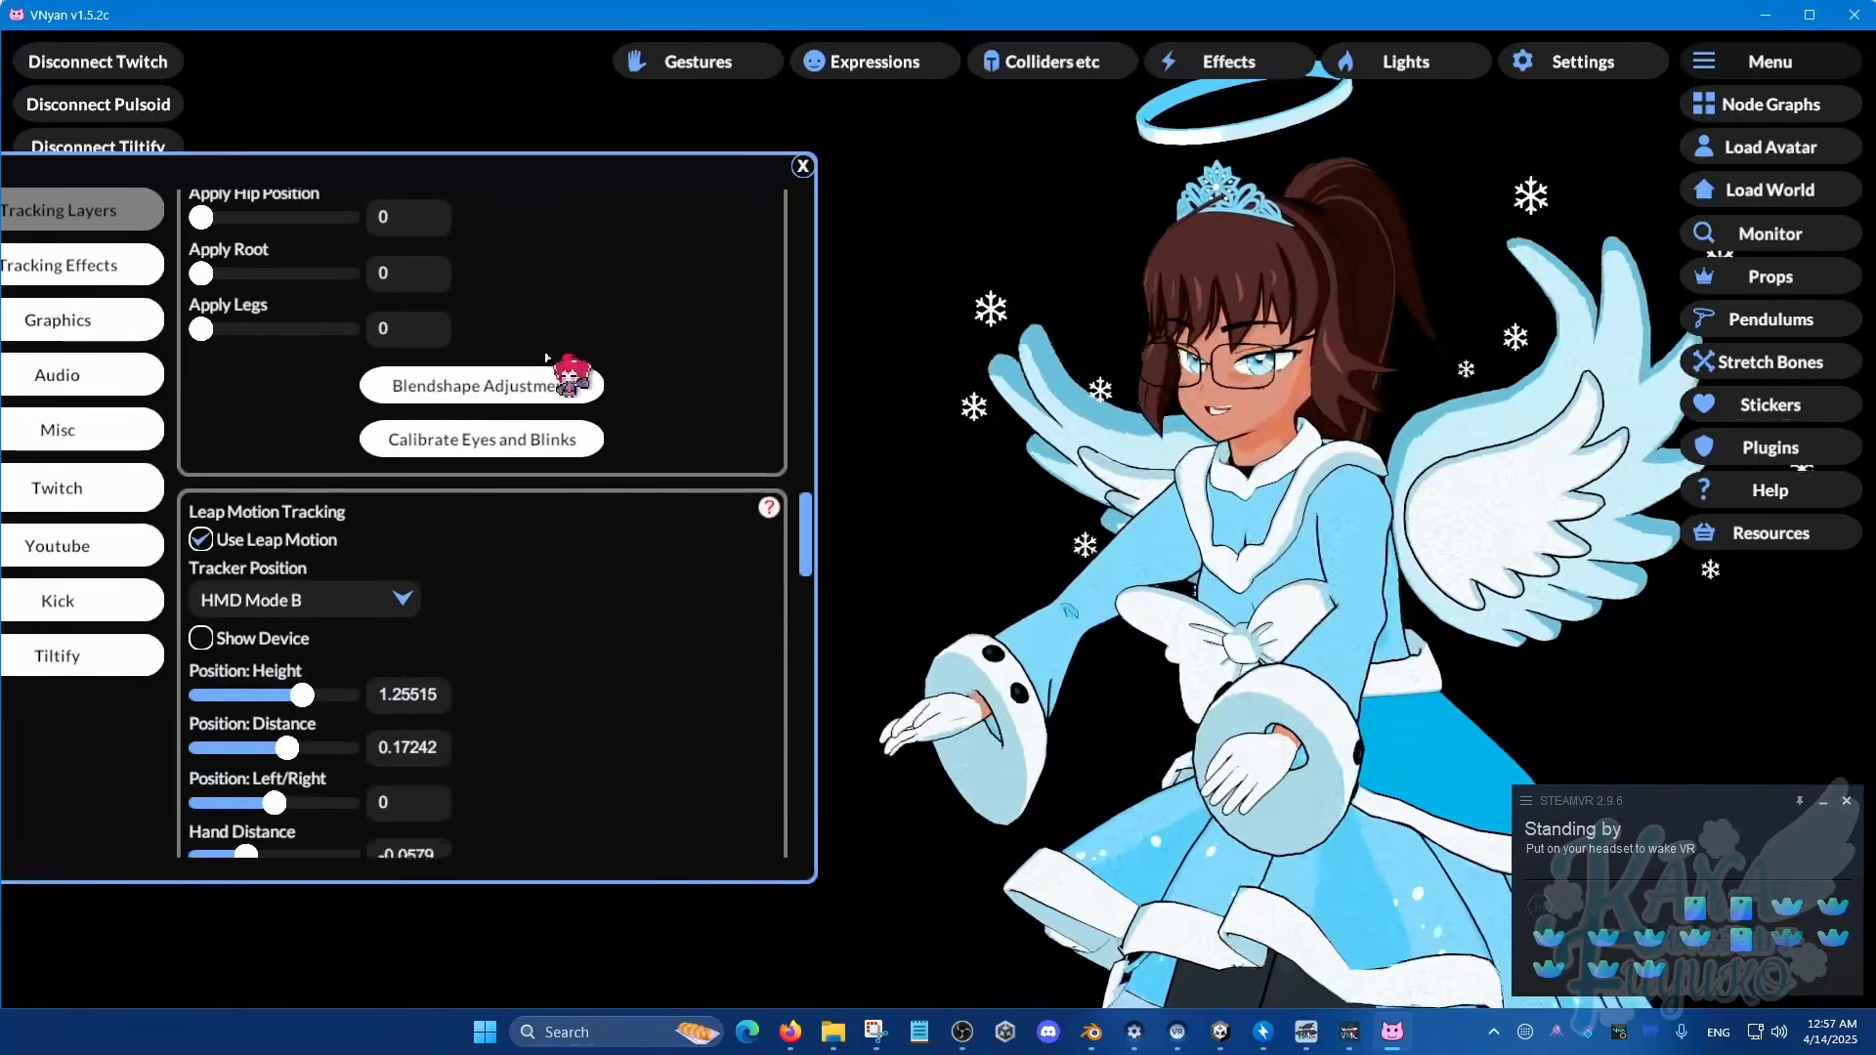
{"action": "scroll", "coordinate": [545, 359], "scroll_direction": "down", "scroll_amount": 3}
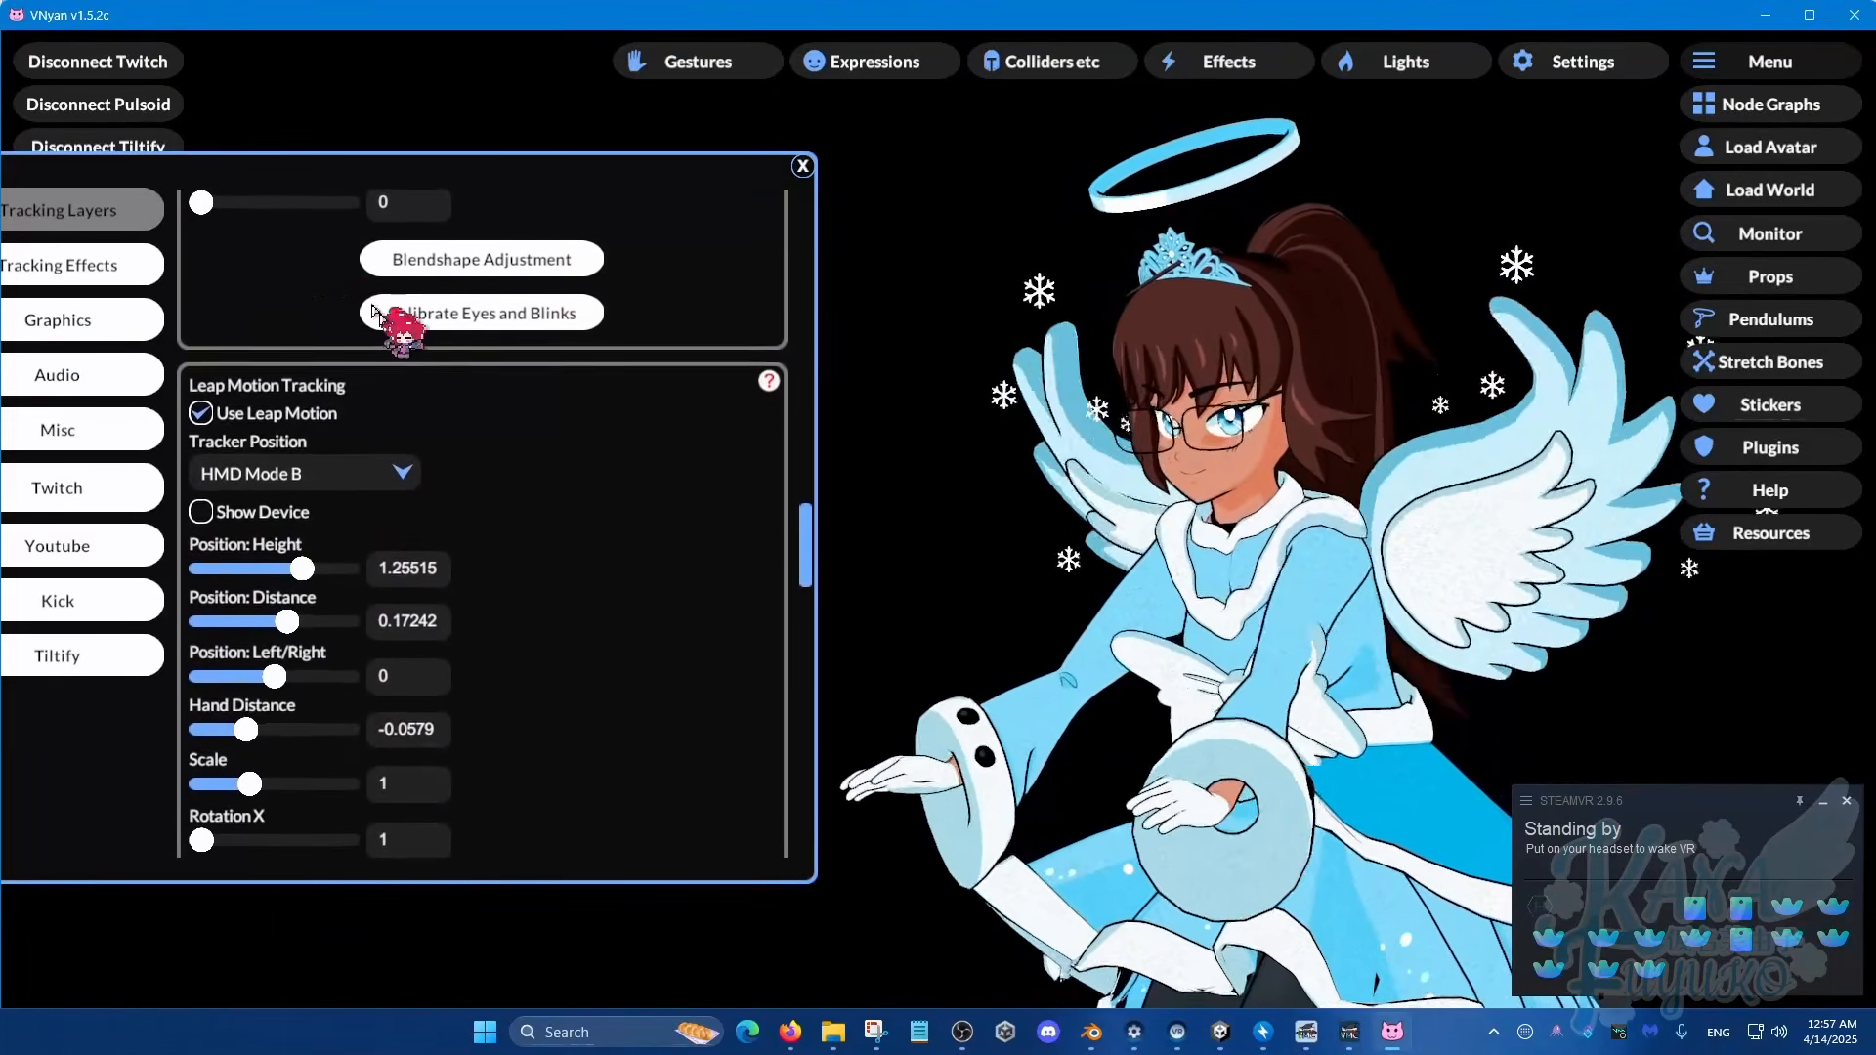
{"action": "scroll", "coordinate": [720, 439], "scroll_direction": "down", "scroll_amount": 20}
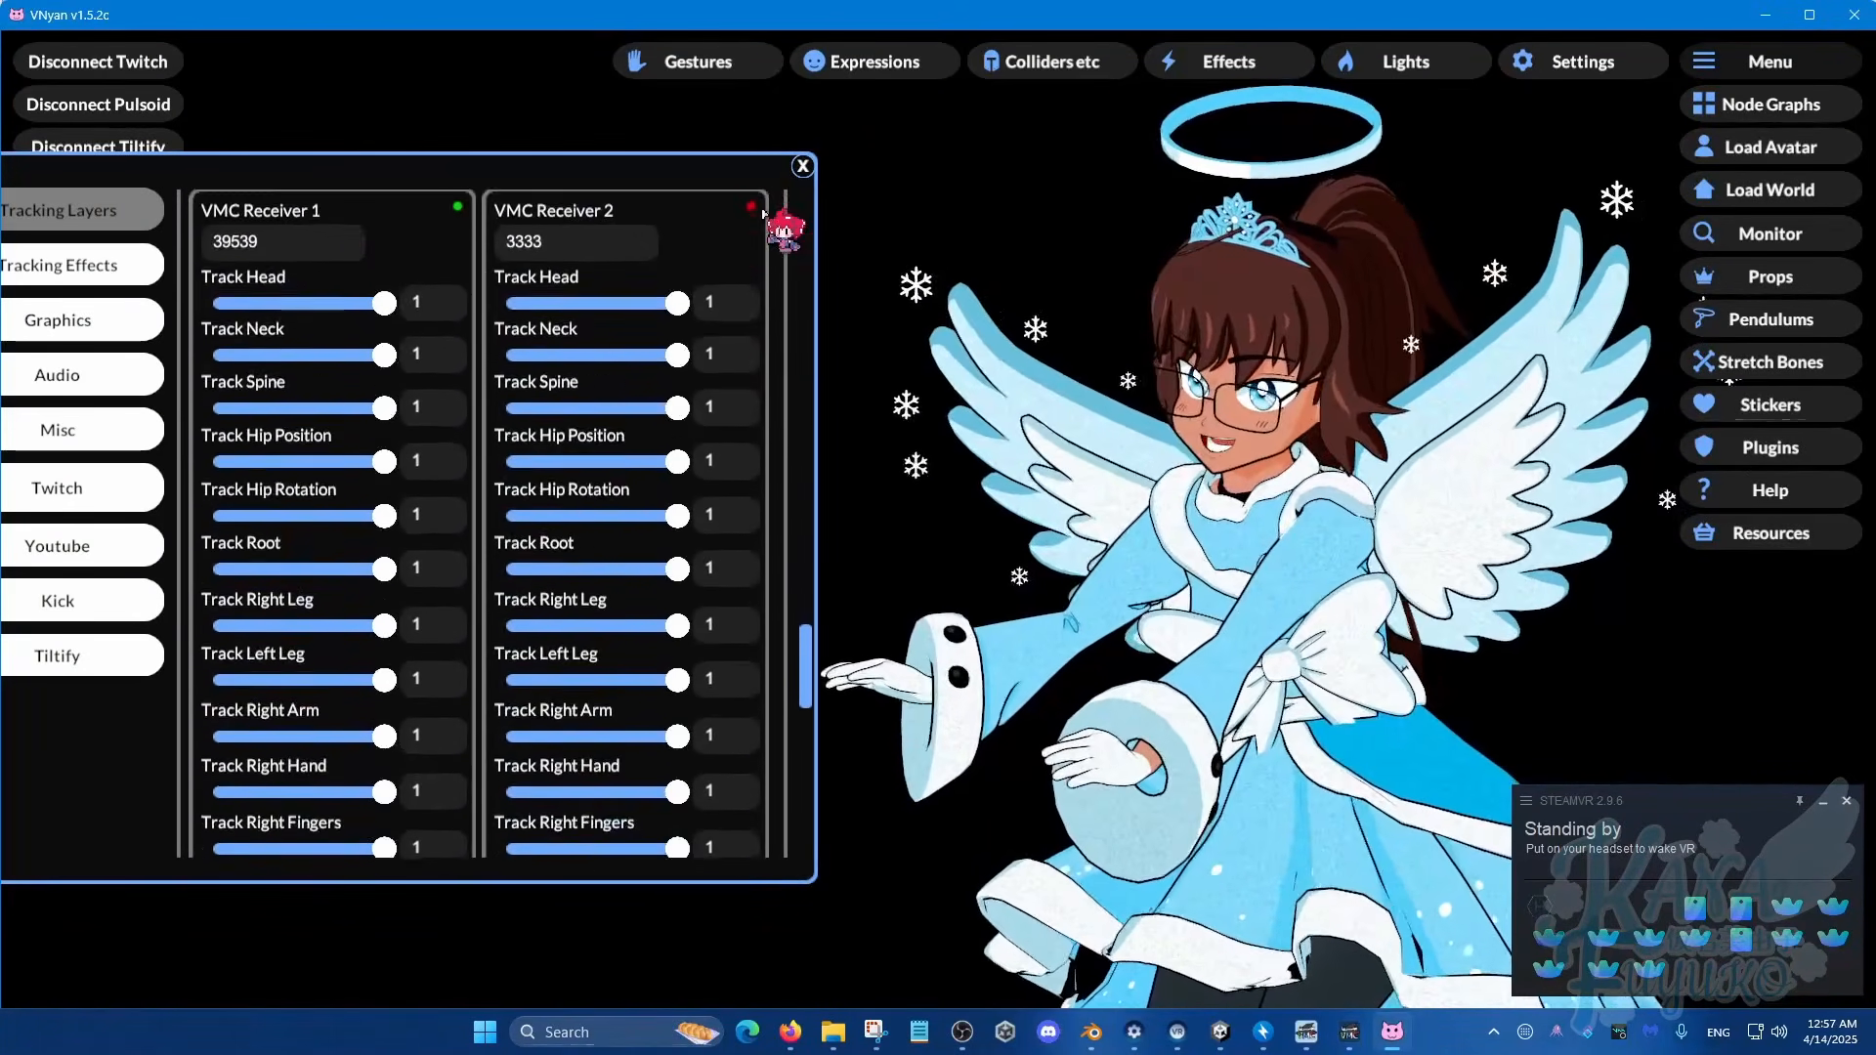
{"action": "scroll", "coordinate": [758, 280], "scroll_direction": "up", "scroll_amount": 1}
{"action": "scroll", "coordinate": [268, 435], "scroll_direction": "down", "scroll_amount": 2}
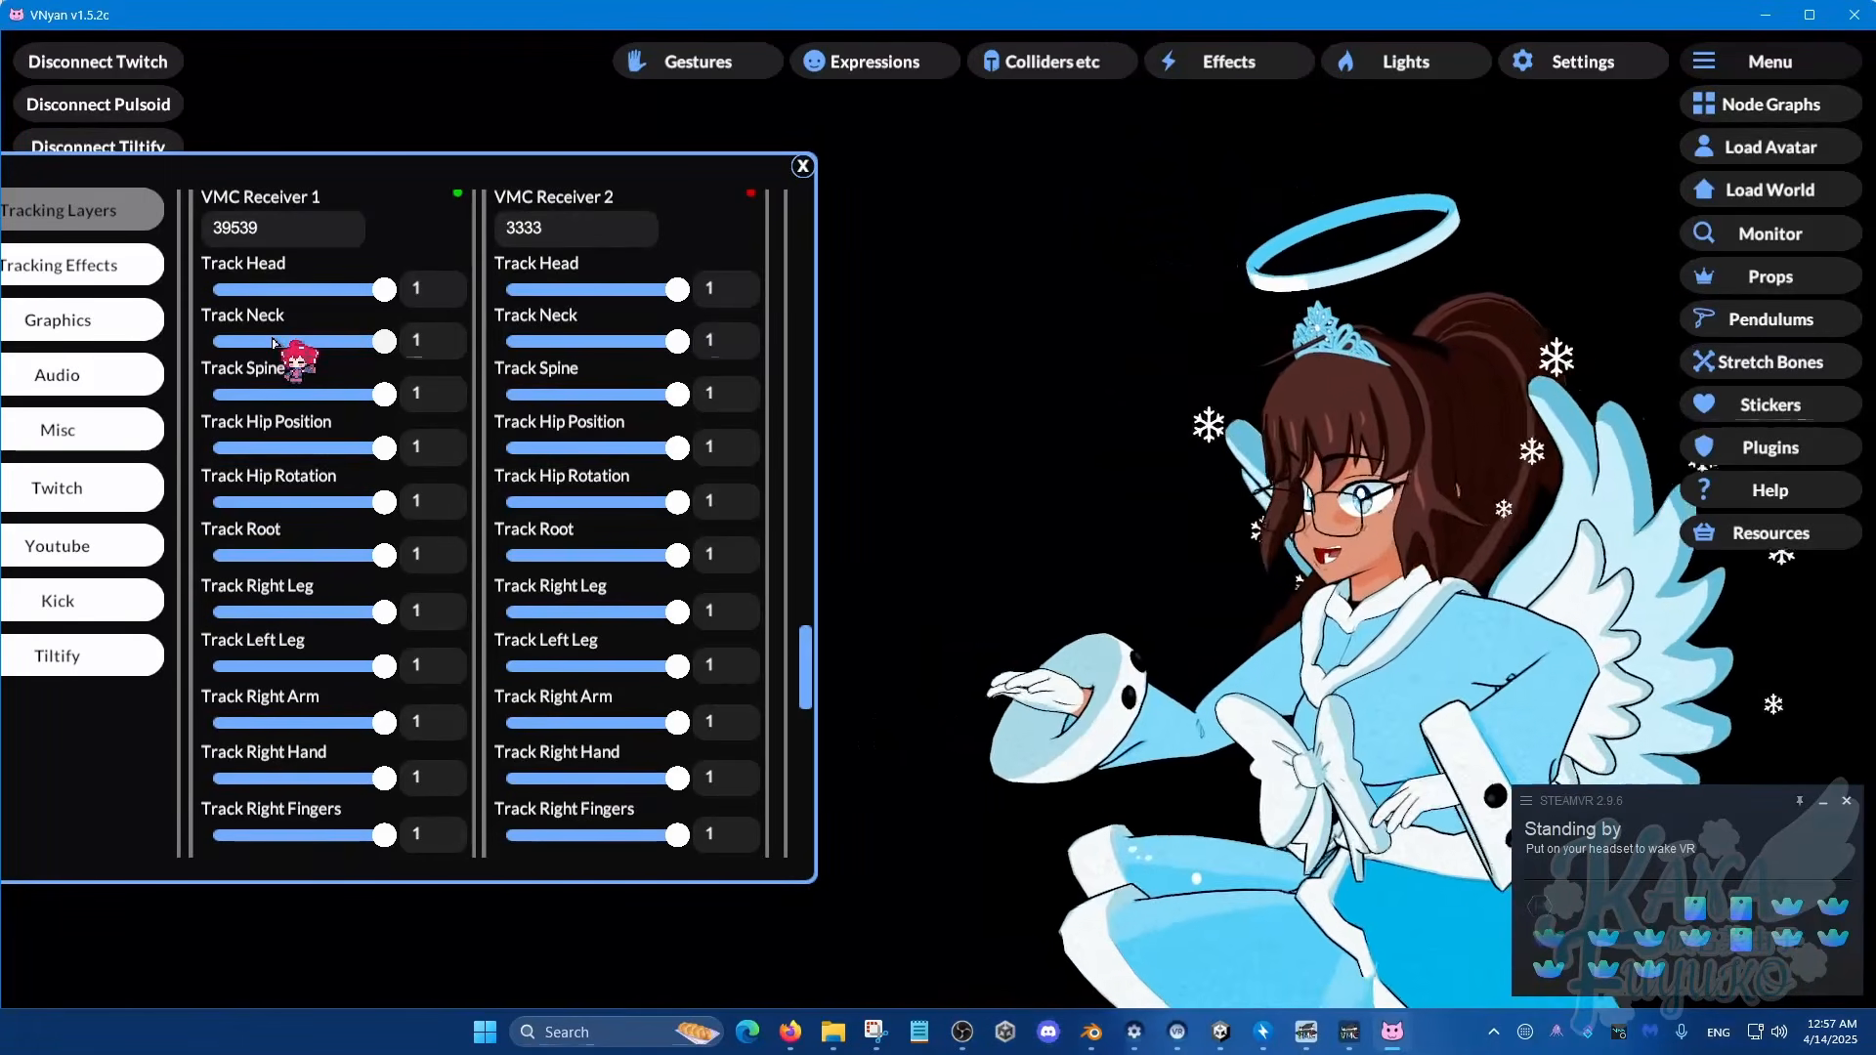
Step: Move the settings window fully into view and try VMC Receiver 1's Track Head at 0, returning it to 1
{"action": "left_click_drag", "start_coordinate": [552, 176], "coordinate": [670, 208]}
{"action": "scroll", "coordinate": [598, 391], "scroll_direction": "up", "scroll_amount": 2}
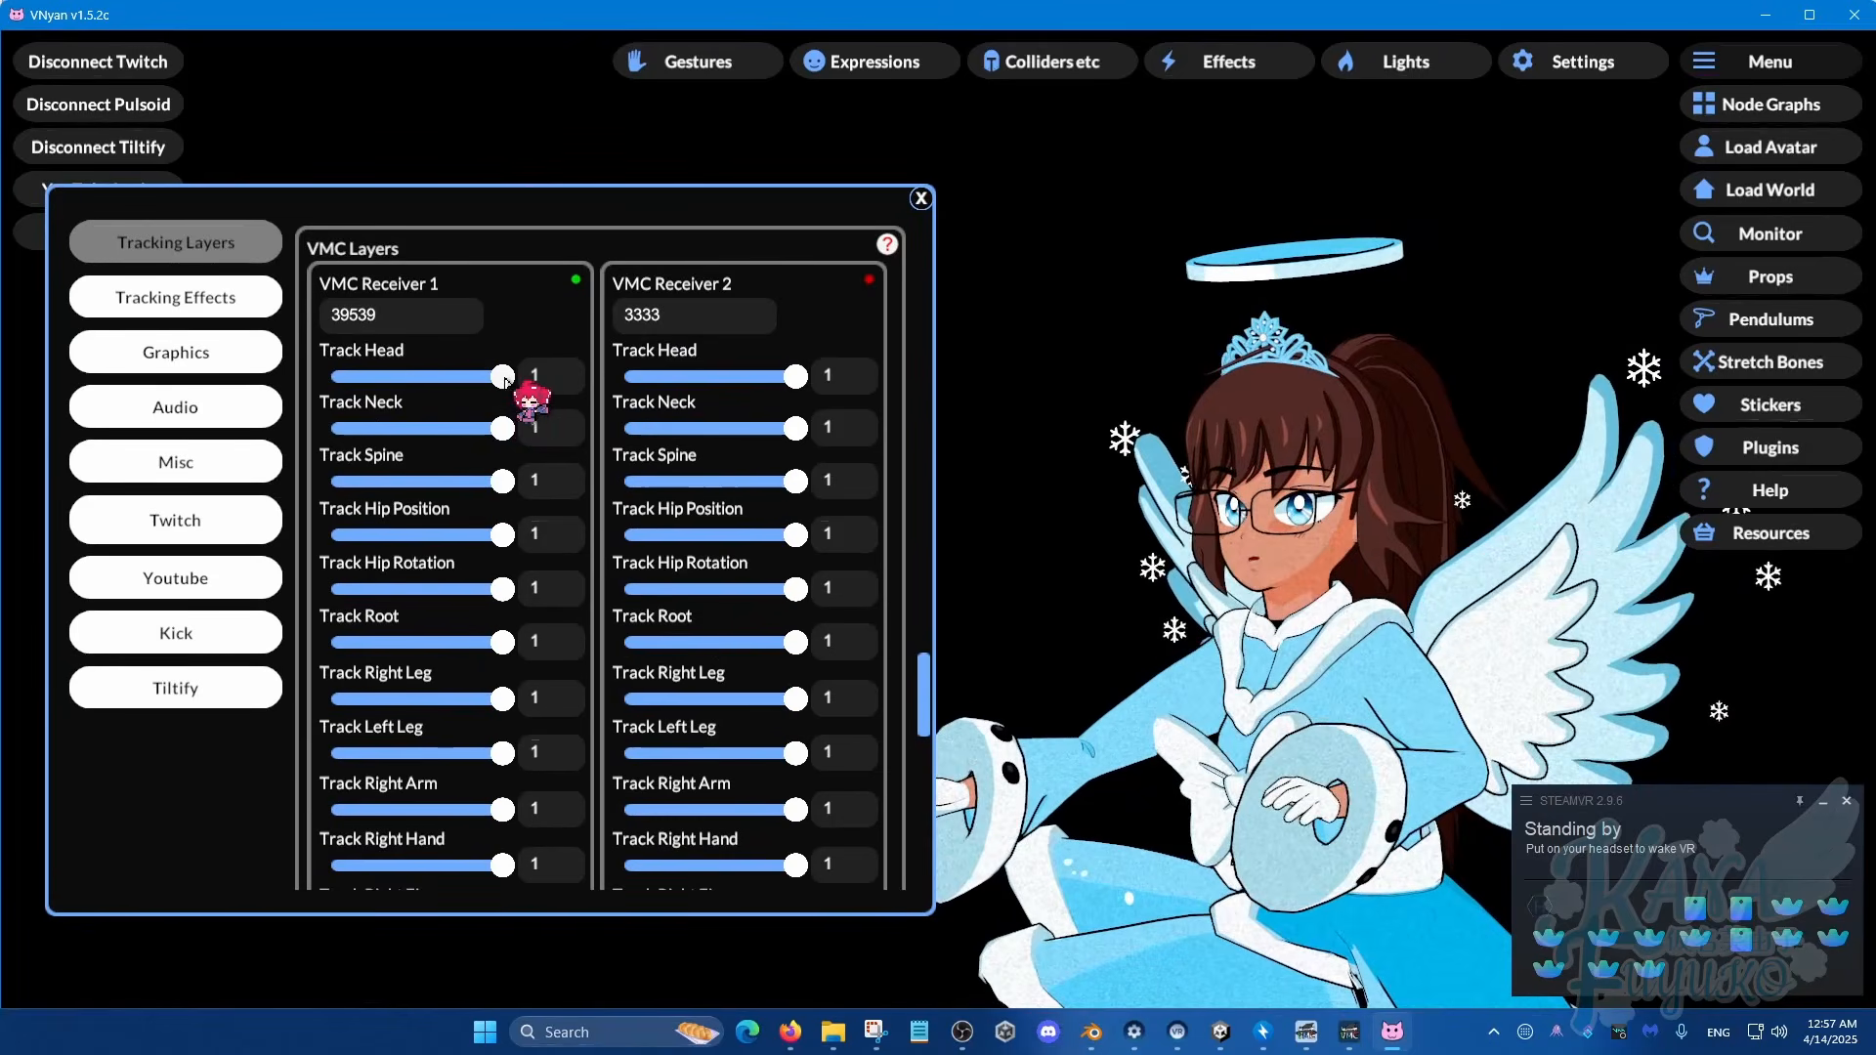
{"action": "left_click_drag", "start_coordinate": [505, 375], "coordinate": [91, 470]}
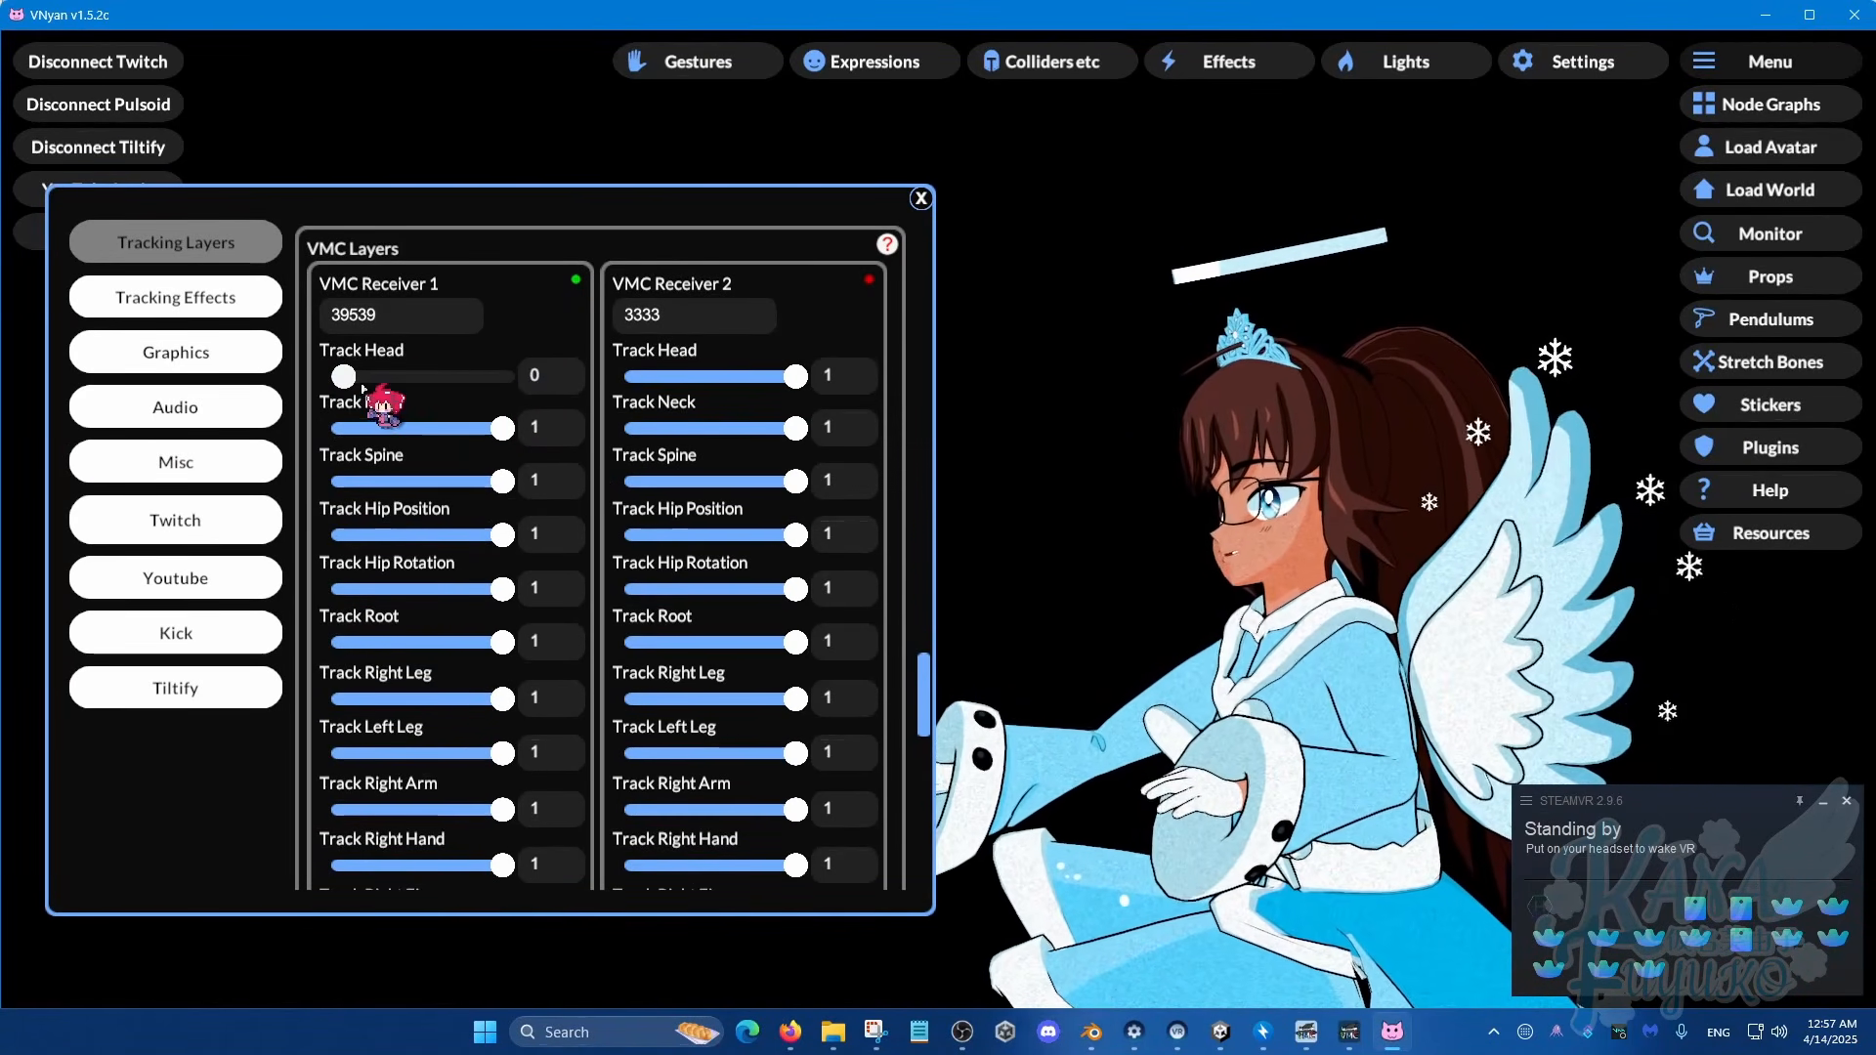
{"action": "left_click_drag", "start_coordinate": [352, 380], "coordinate": [584, 420]}
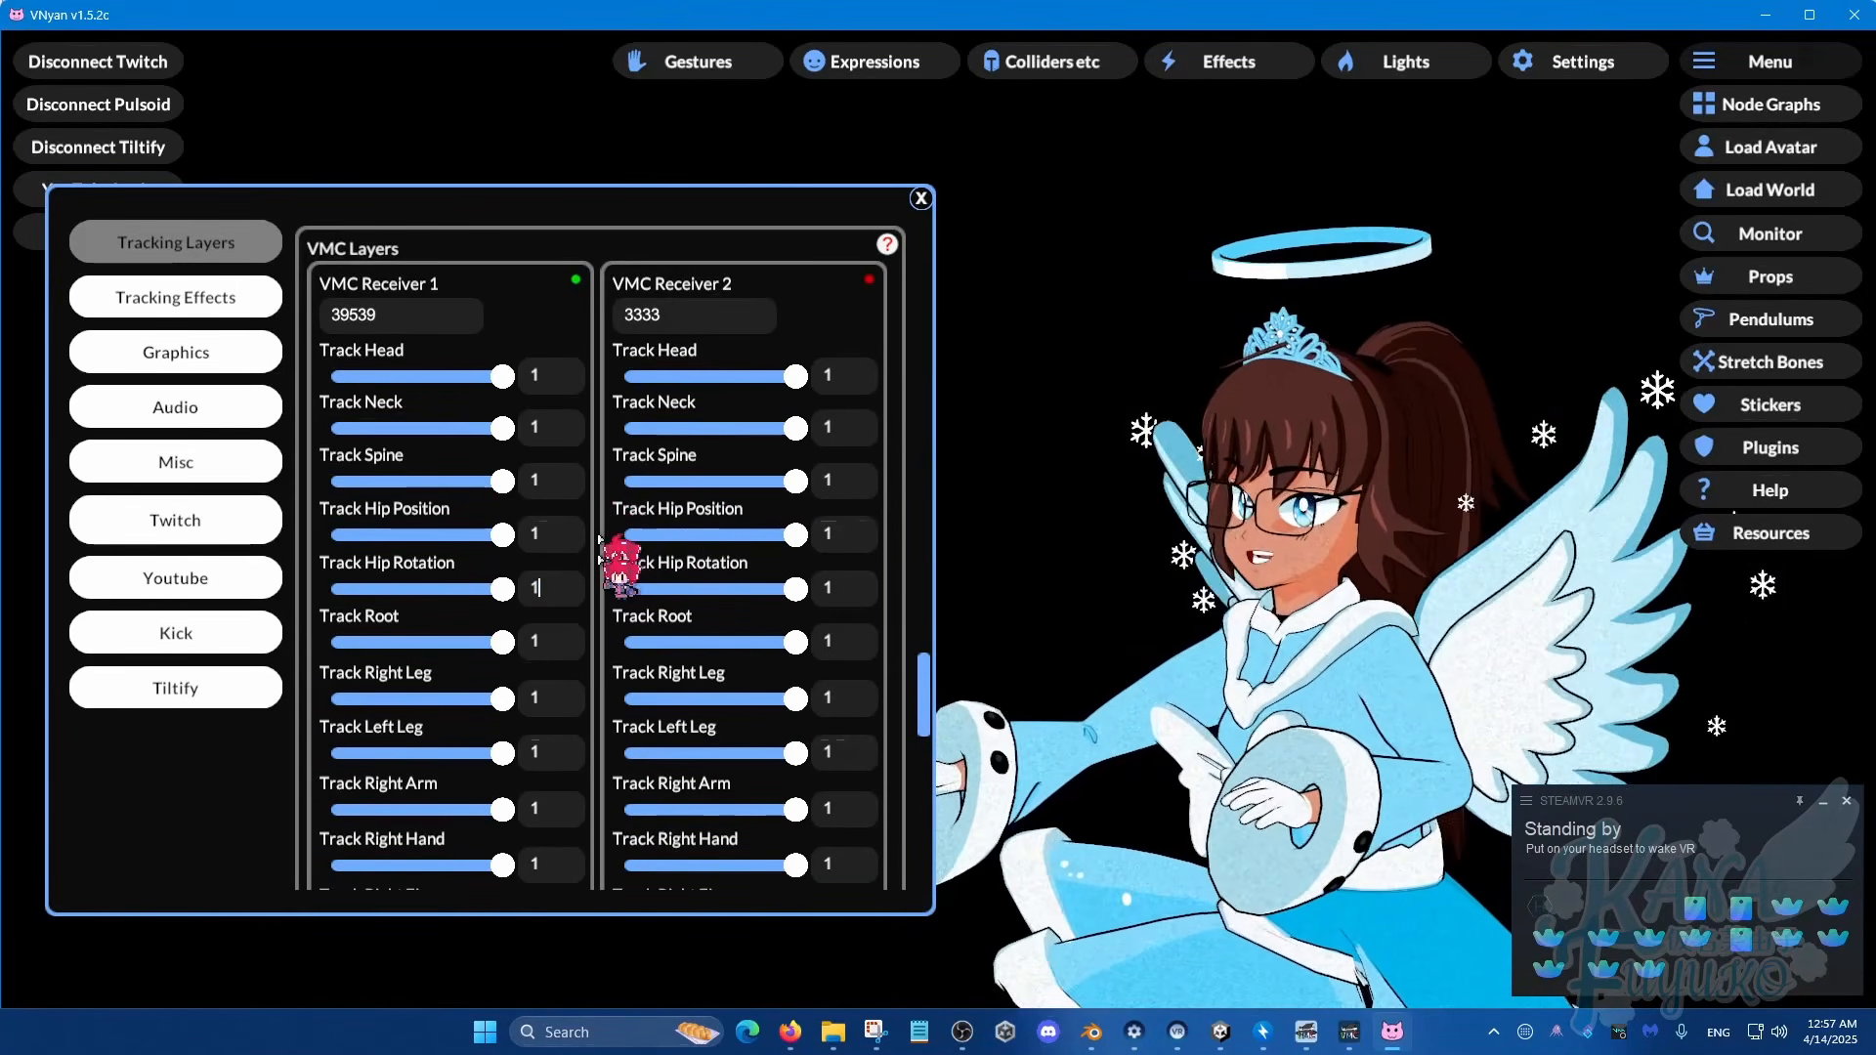
Step: Set VMC Receiver 1's Smoothing to 0.159 and leave its Blendshape Tracking on Don't track
{"action": "scroll", "coordinate": [625, 606], "scroll_direction": "down", "scroll_amount": 3}
{"action": "scroll", "coordinate": [633, 577], "scroll_direction": "down", "scroll_amount": 2}
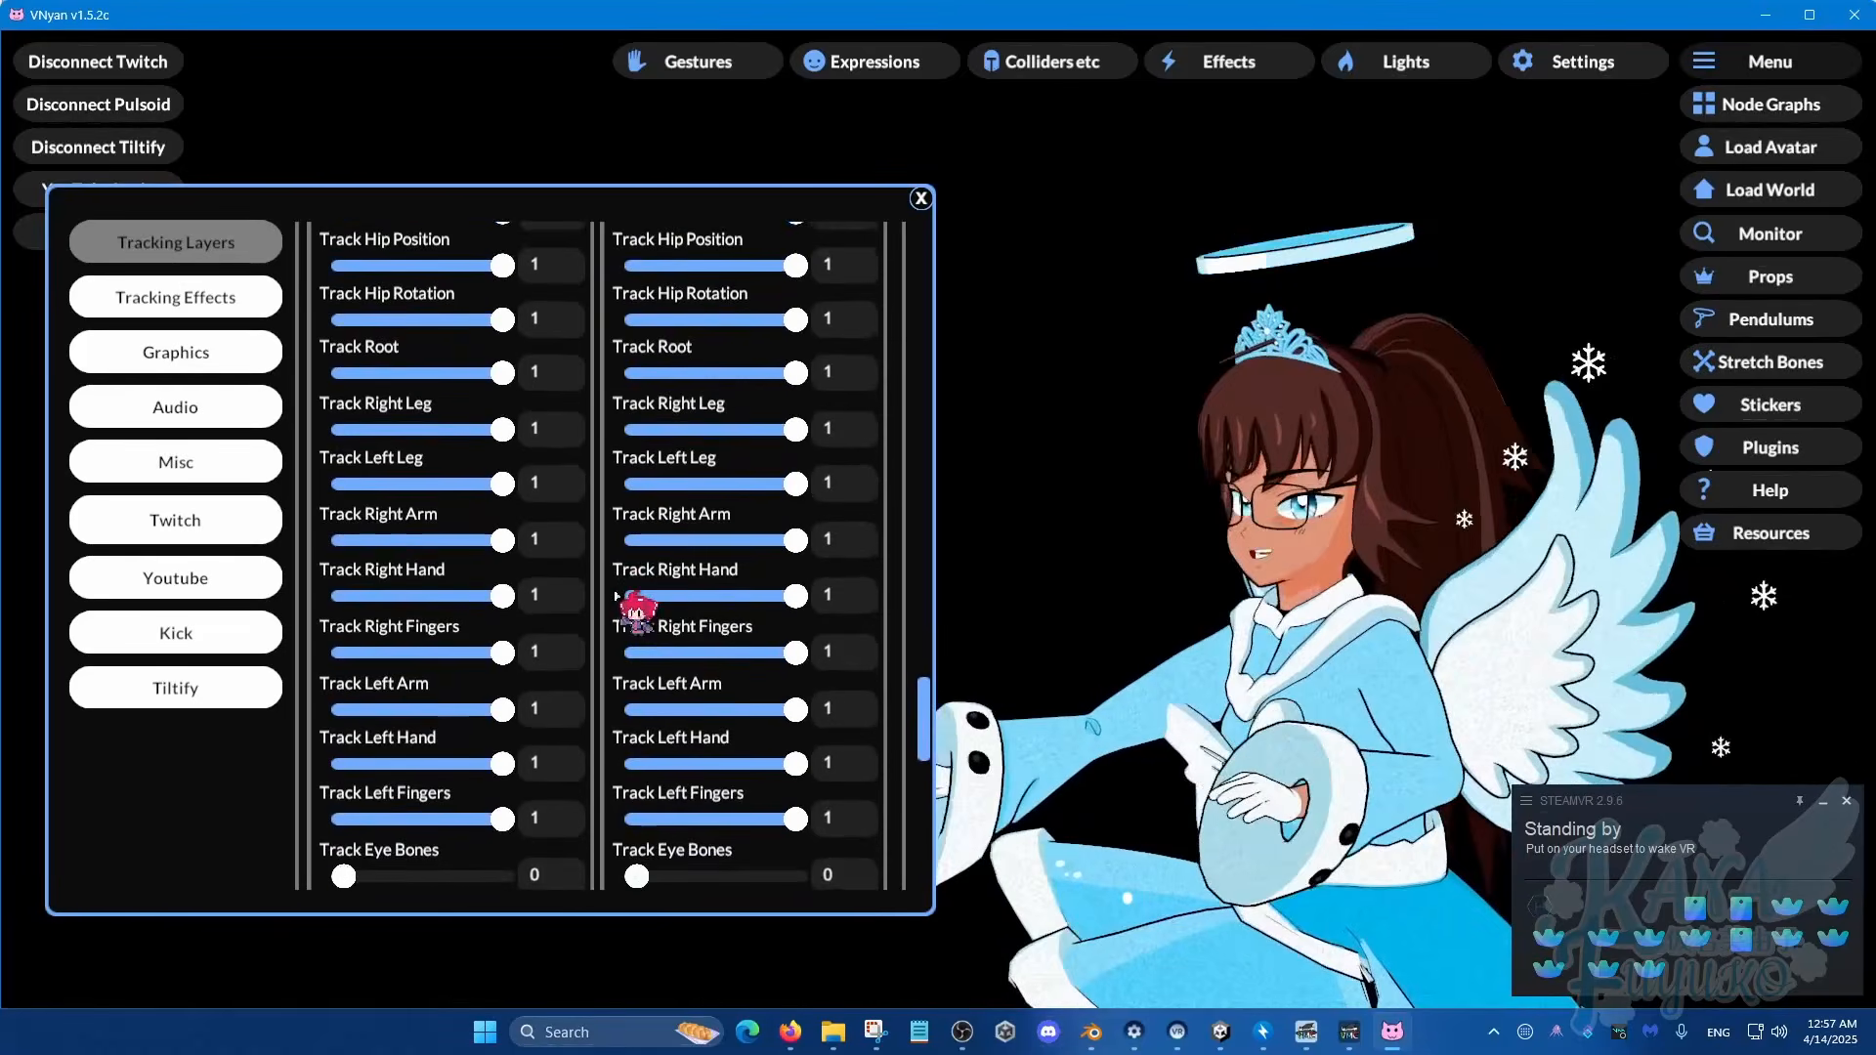
{"action": "scroll", "coordinate": [481, 761], "scroll_direction": "down", "scroll_amount": 1}
{"action": "scroll", "coordinate": [481, 760], "scroll_direction": "down", "scroll_amount": 6}
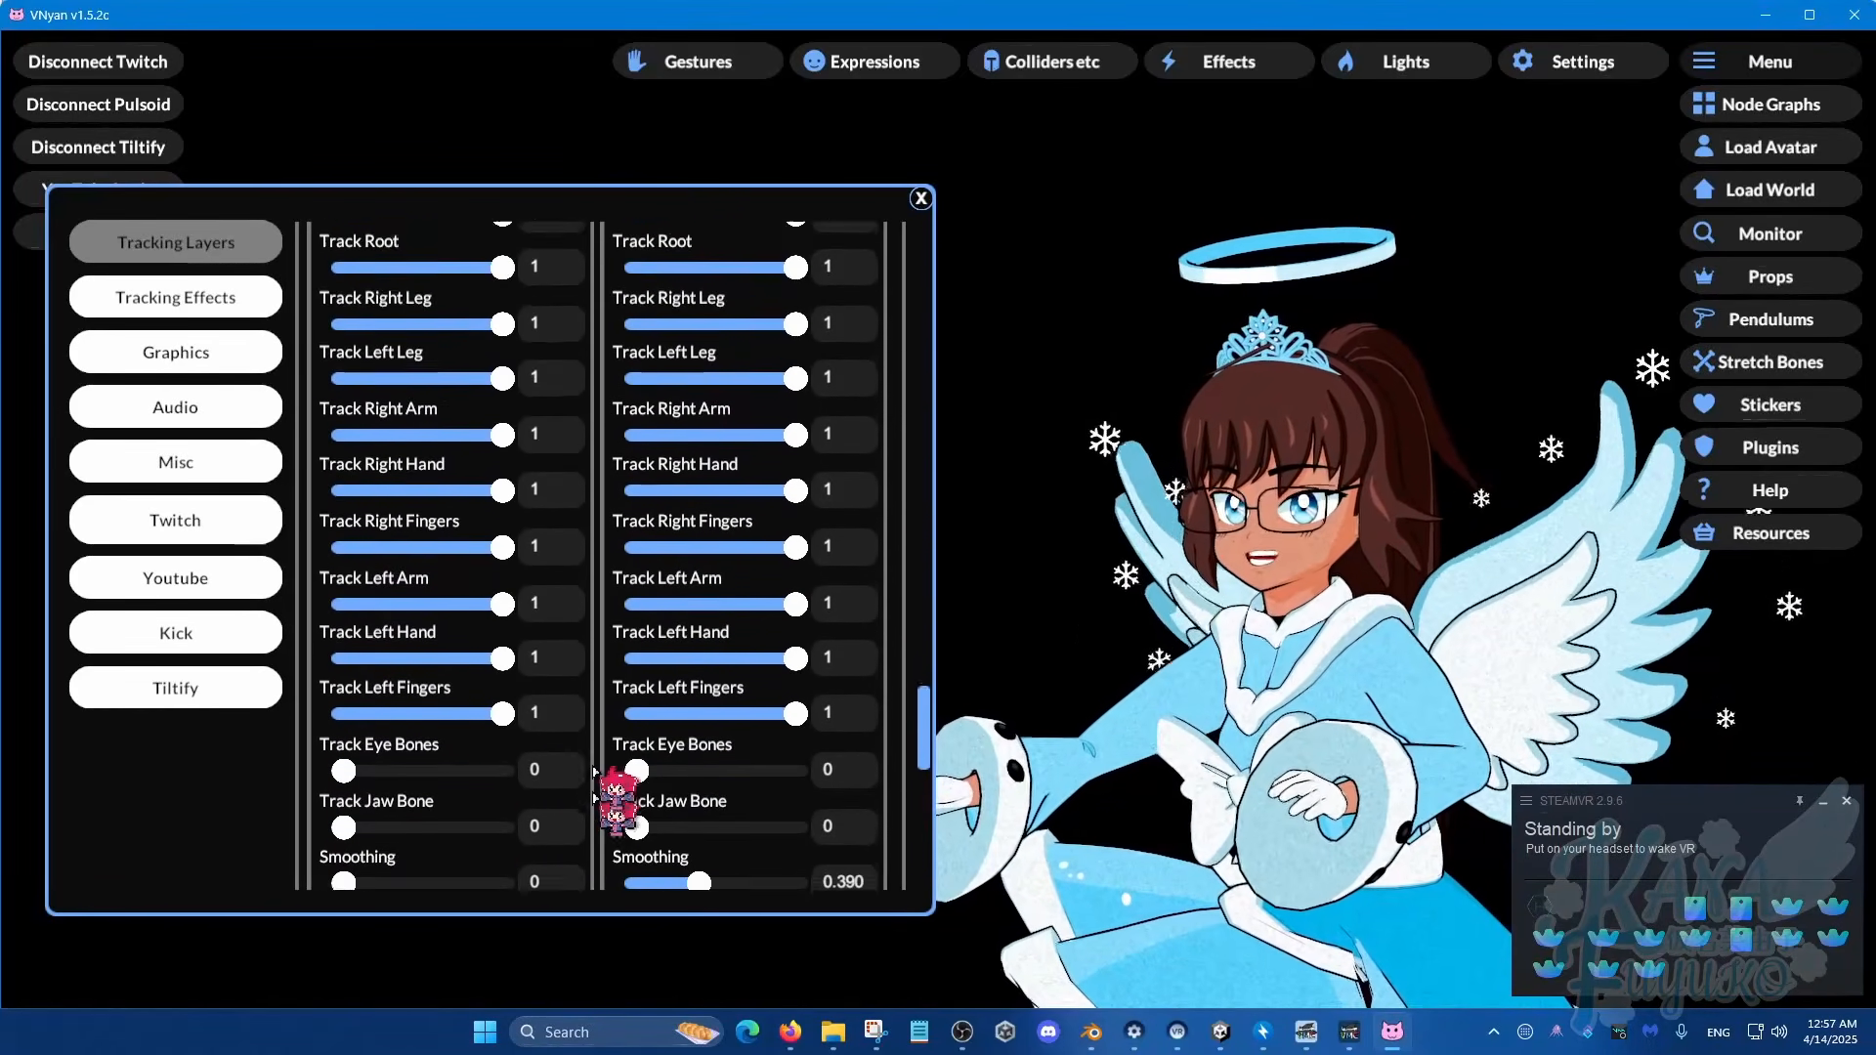
{"action": "left_click_drag", "start_coordinate": [381, 608], "coordinate": [356, 626]}
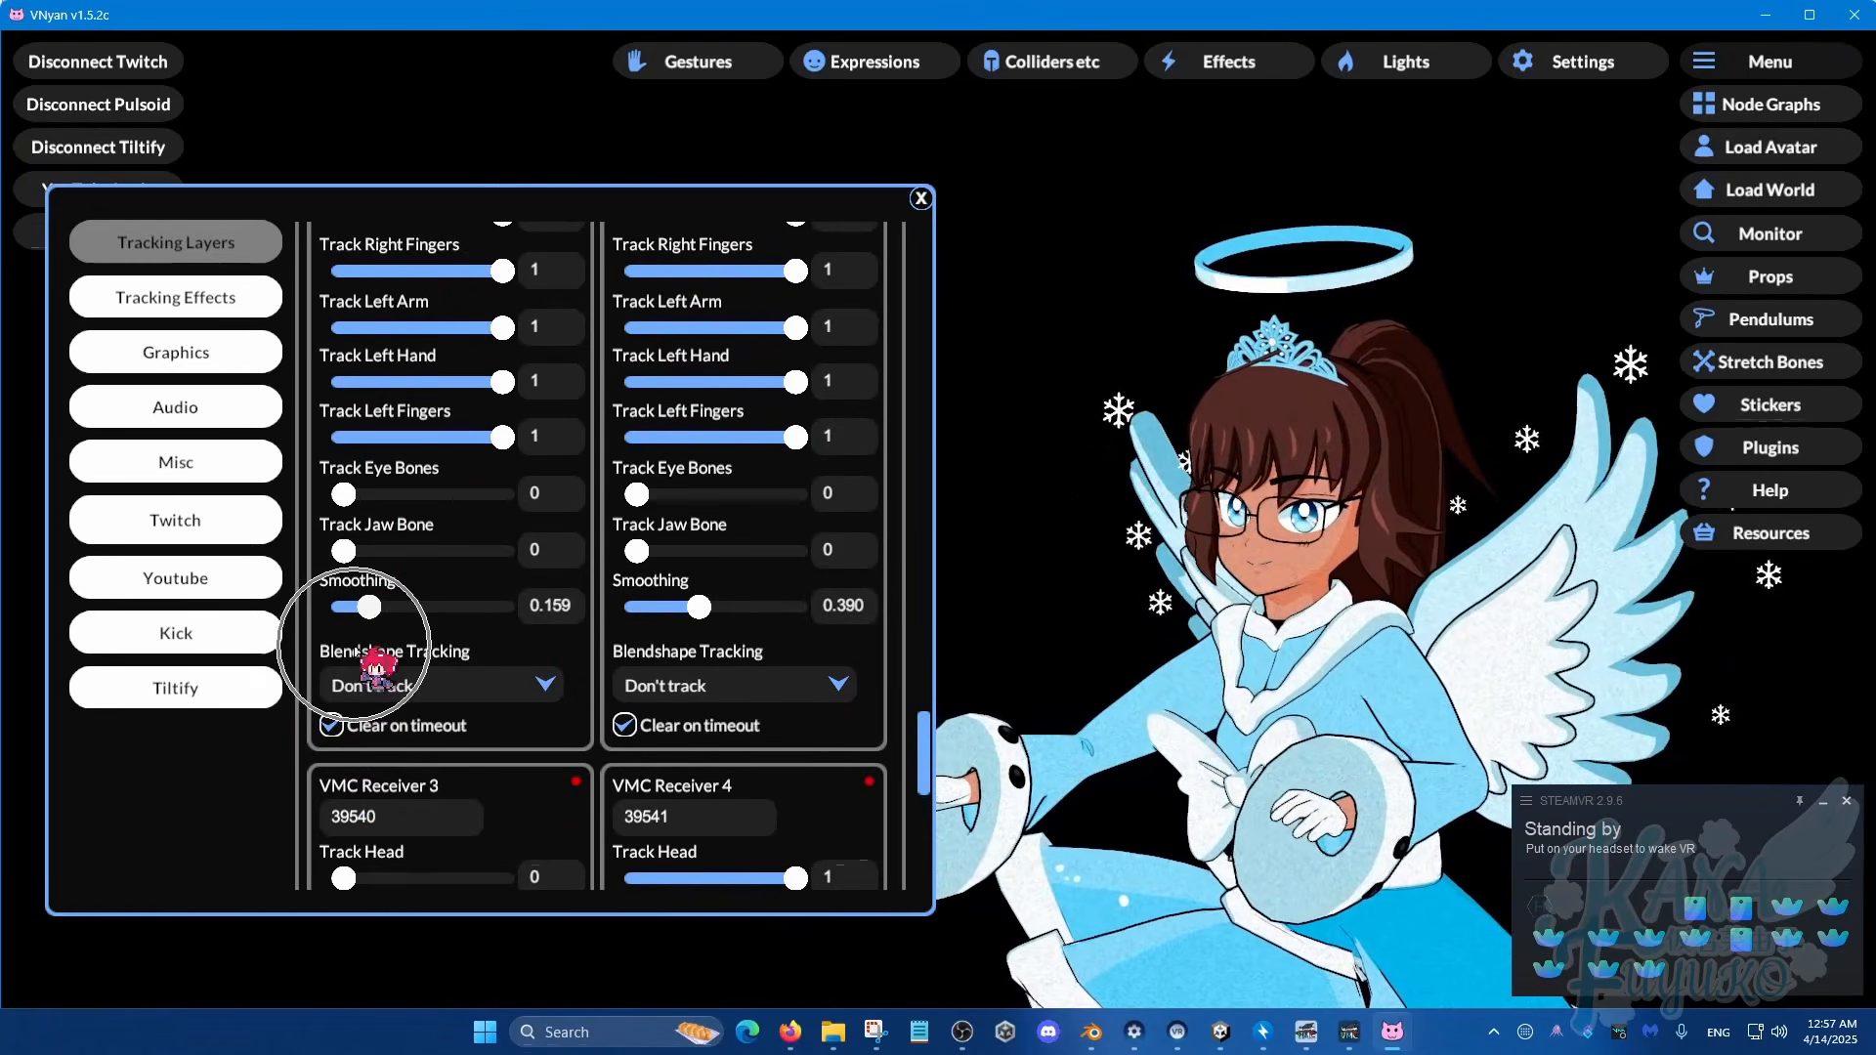
{"action": "left_click", "coordinate": [418, 684]}
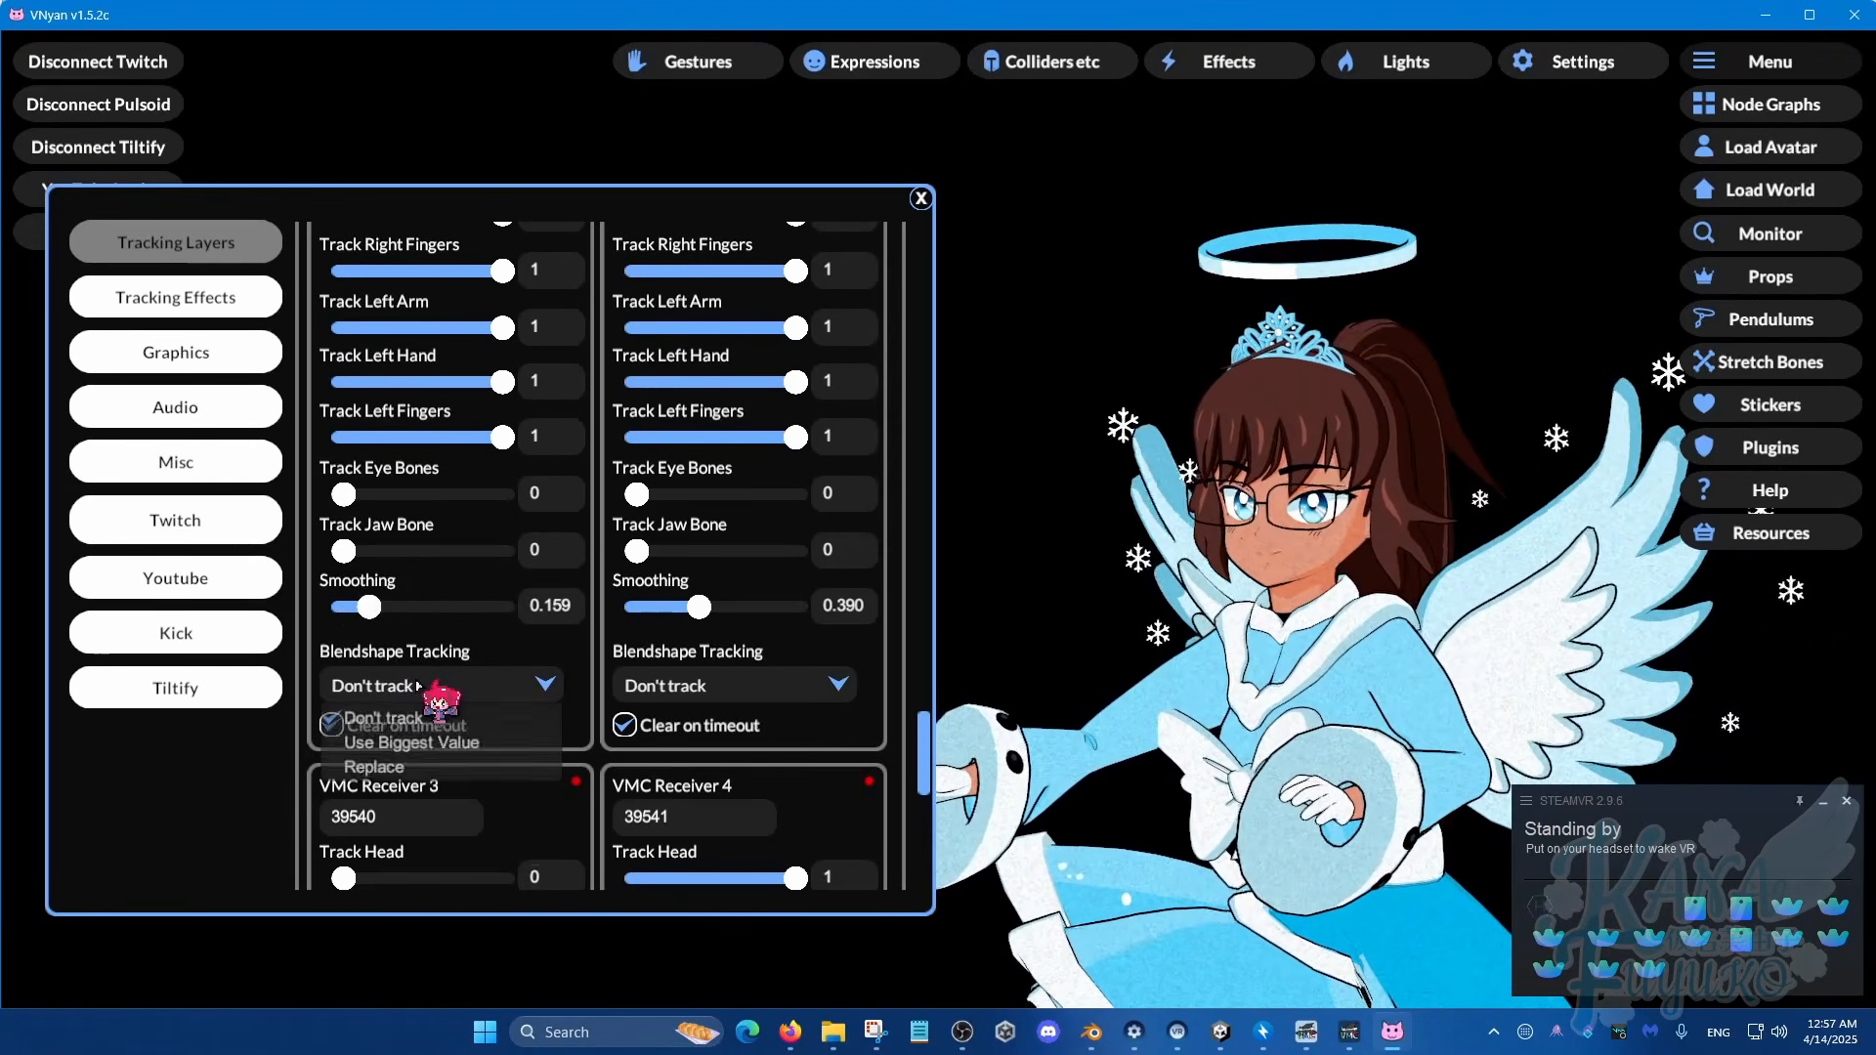
{"action": "left_click", "coordinate": [418, 686]}
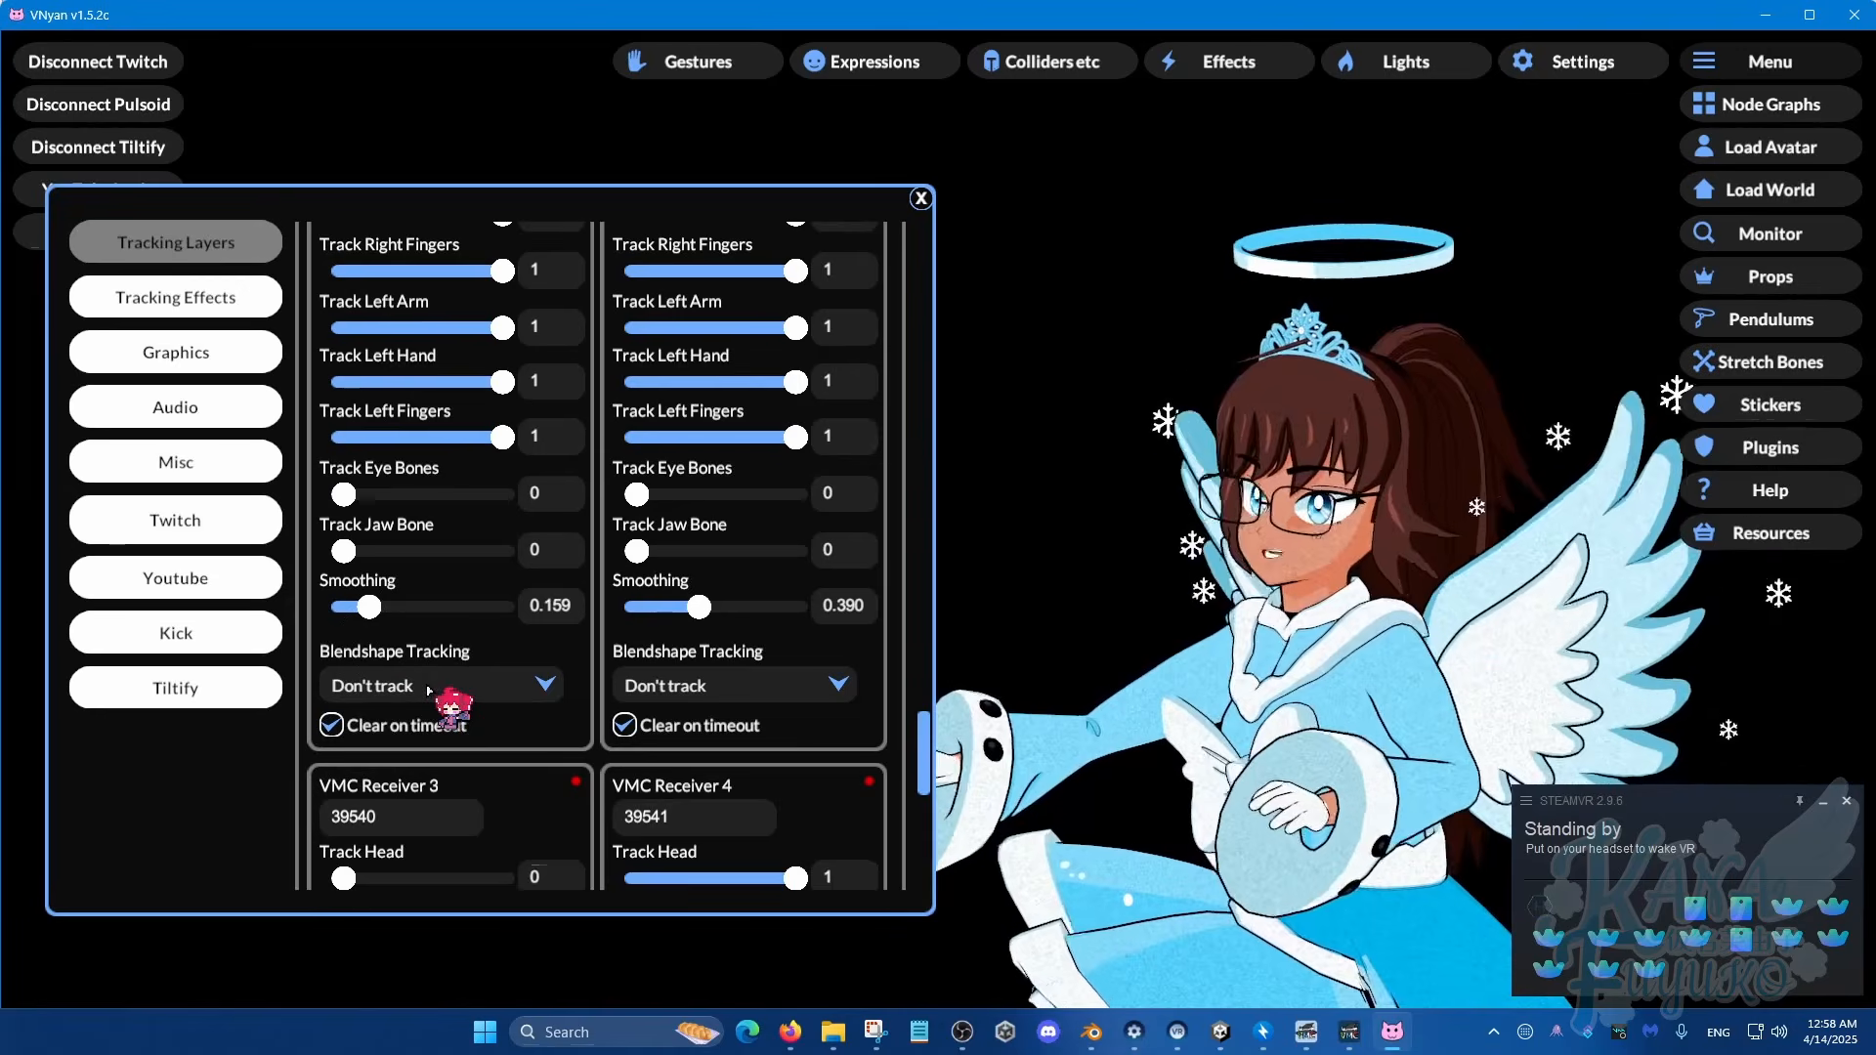
Step: Turn off Use Expressive Body Tilt and Use Breathing Motion in the tracking effects
{"action": "left_click", "coordinate": [227, 290]}
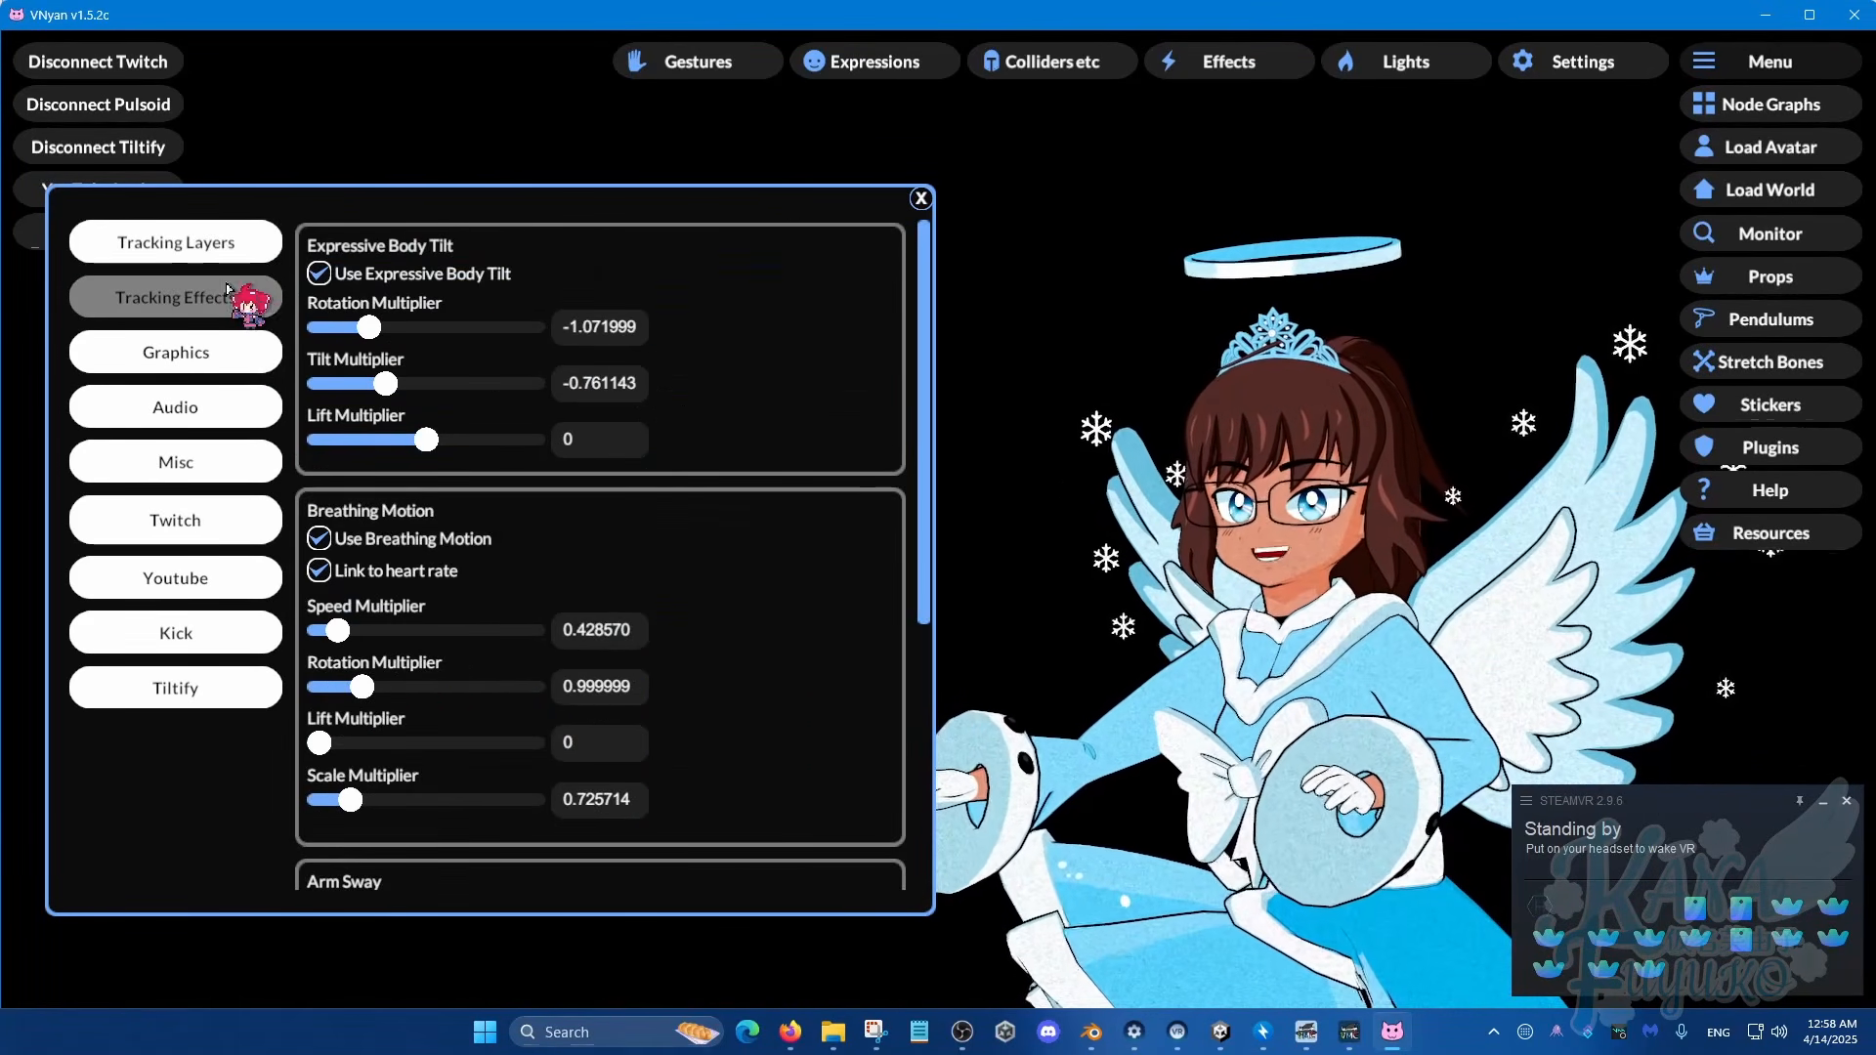
{"action": "left_click", "coordinate": [320, 277]}
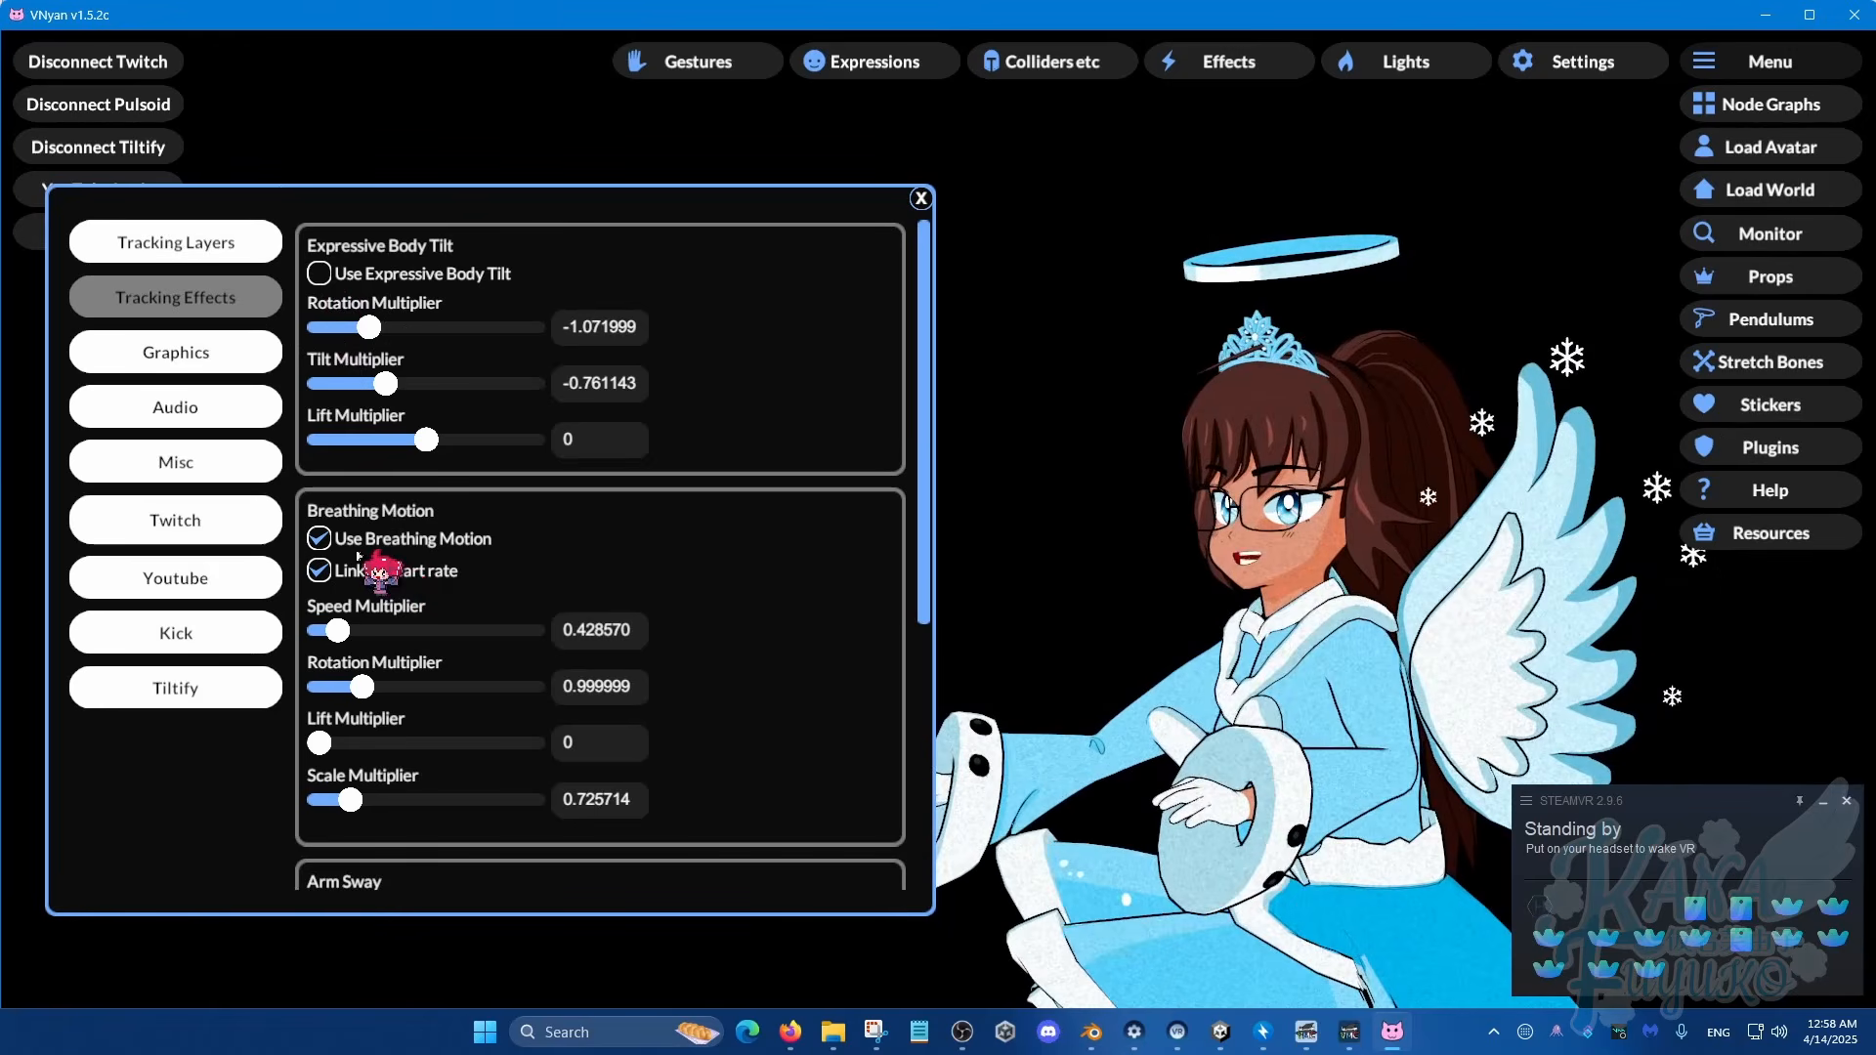
{"action": "left_click", "coordinate": [359, 543]}
{"action": "scroll", "coordinate": [837, 586], "scroll_direction": "down", "scroll_amount": 3}
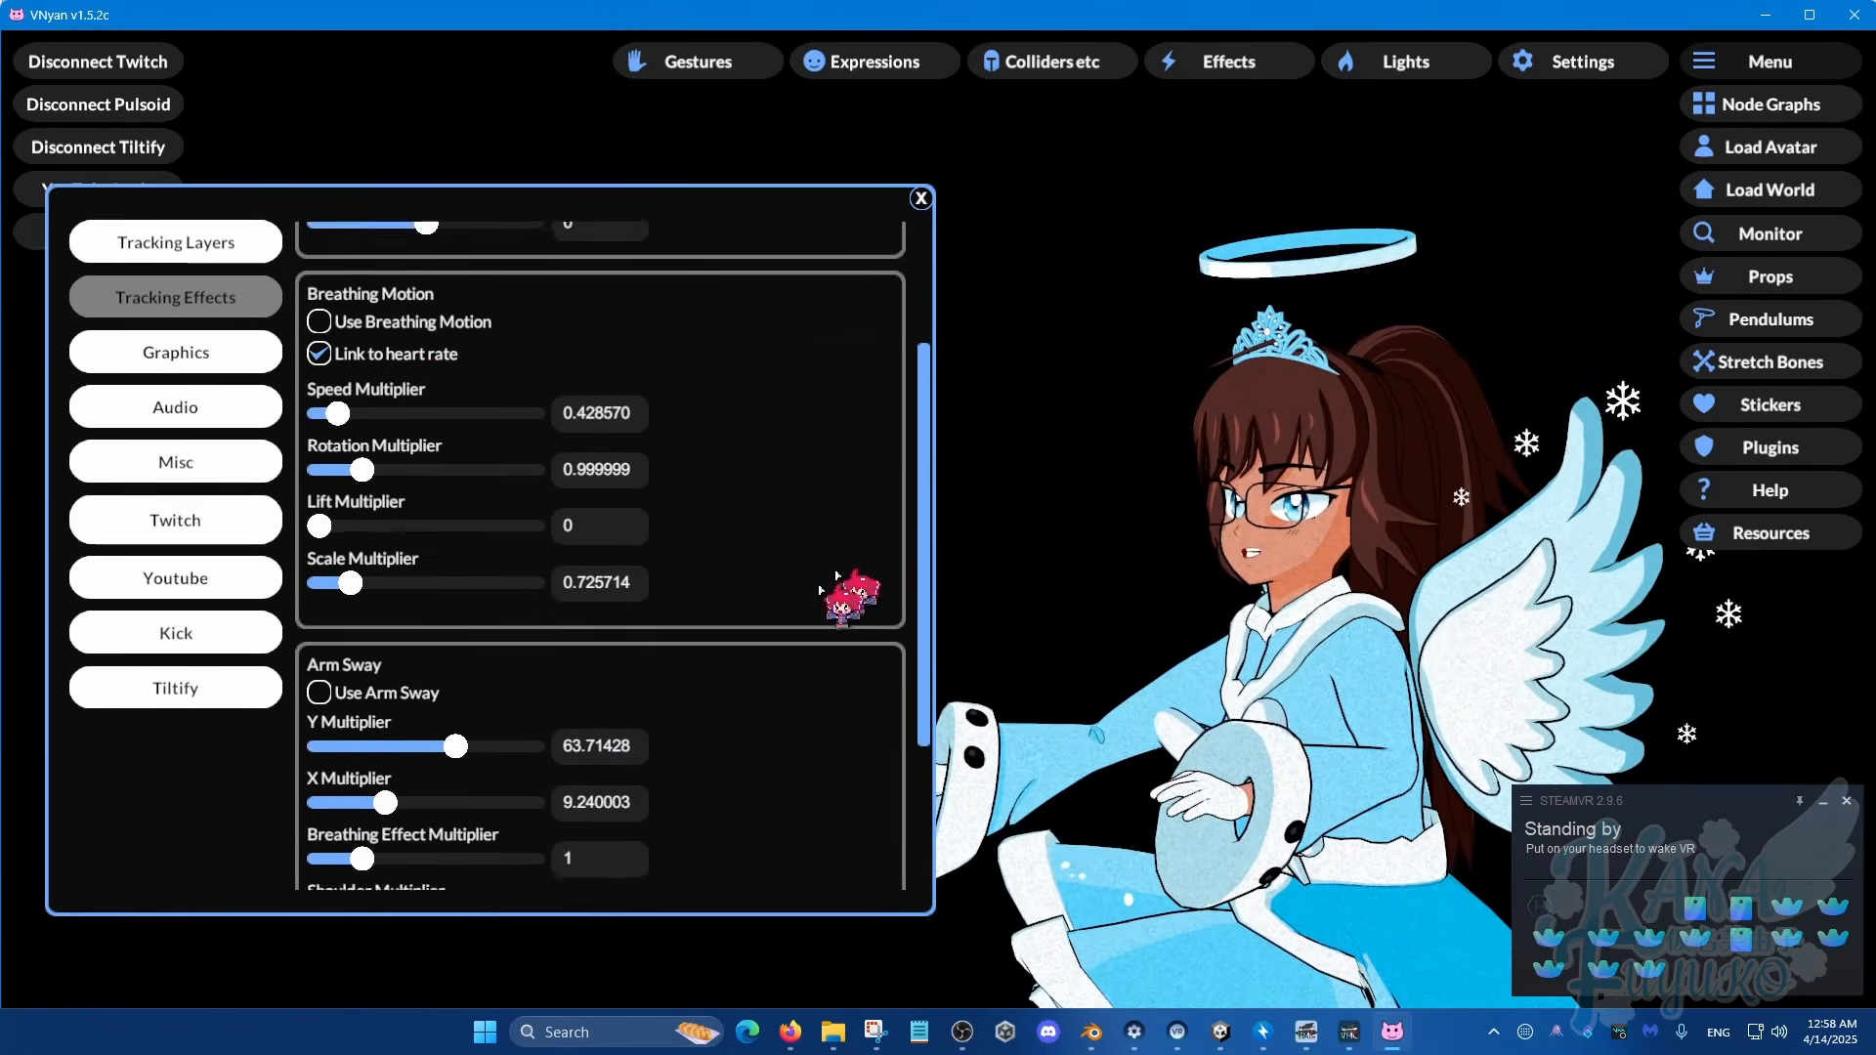
{"action": "scroll", "coordinate": [838, 576], "scroll_direction": "down", "scroll_amount": 3}
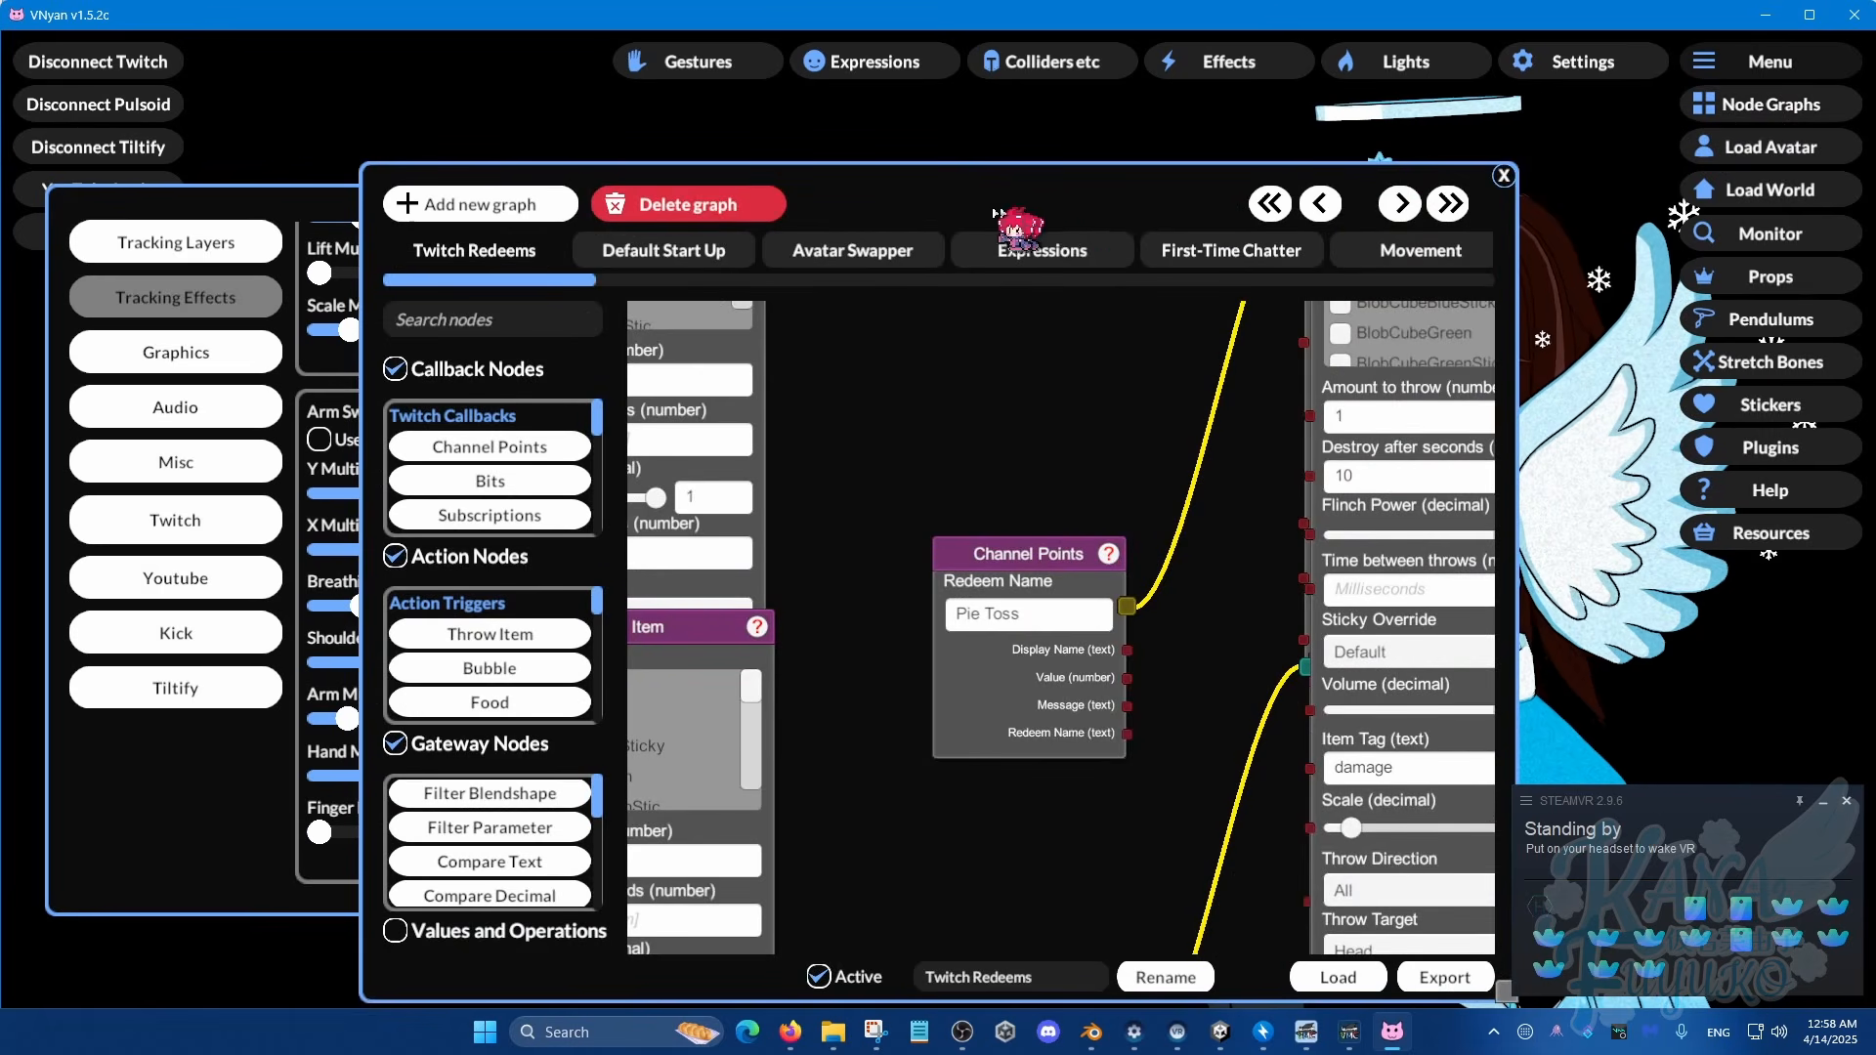
Step: Find the Arm Sway node graph, check its Active setting and close the node graph editor
{"action": "left_click_drag", "start_coordinate": [995, 213], "coordinate": [667, 213]}
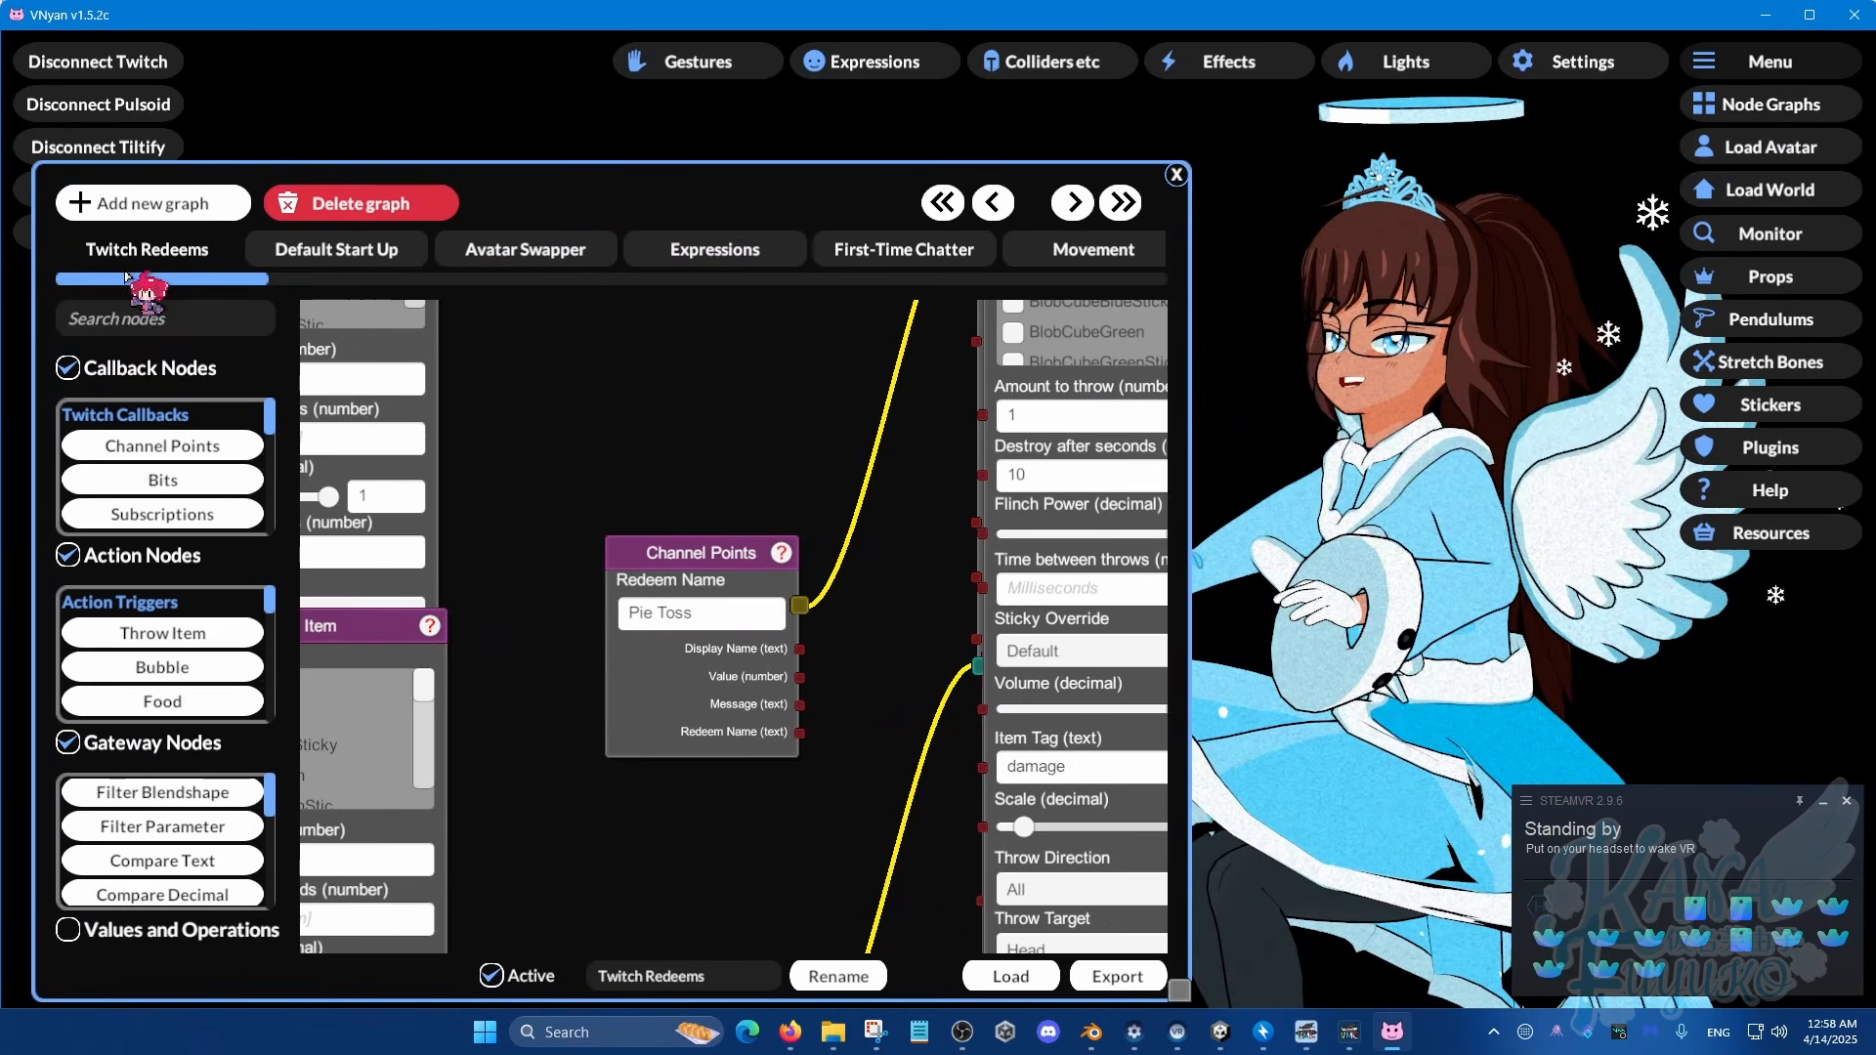
{"action": "left_click_drag", "start_coordinate": [140, 278], "coordinate": [161, 283]}
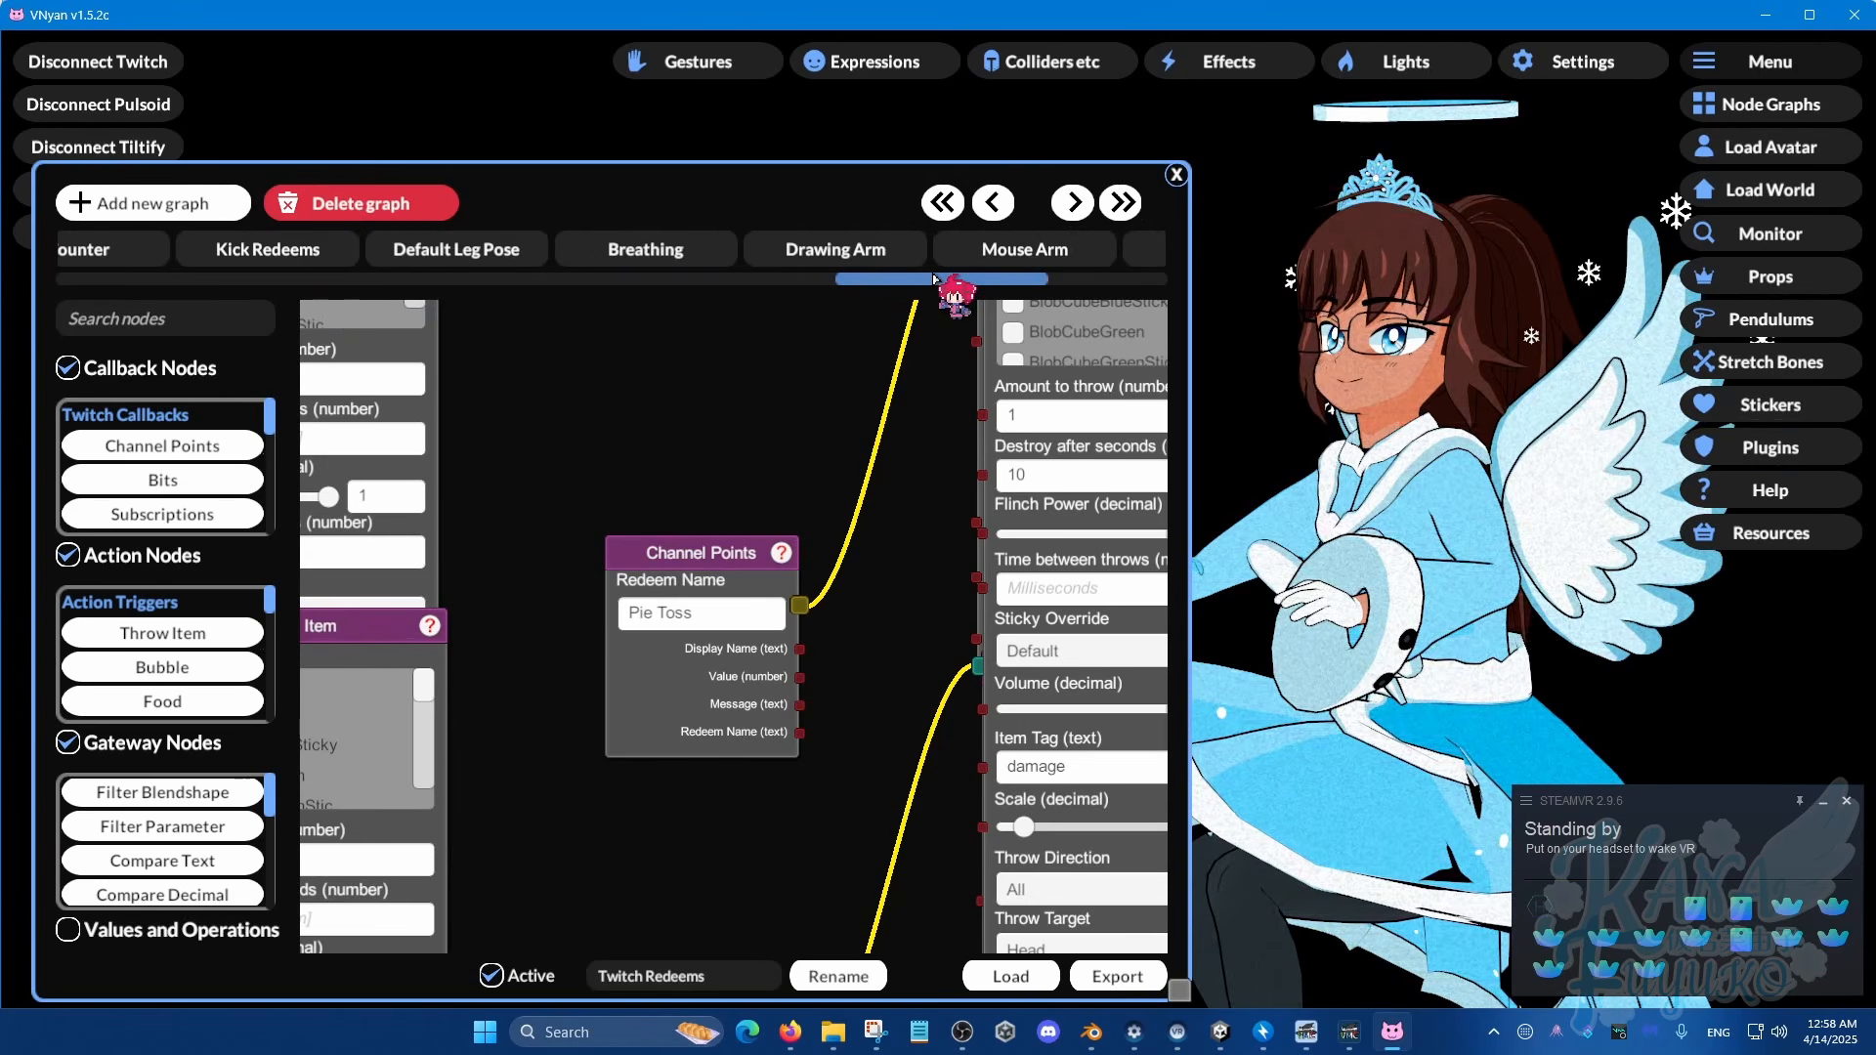
{"action": "mouse_move", "coordinate": [1024, 278]}
{"action": "left_mouse_down"}
{"action": "mouse_move", "coordinate": [918, 277]}
{"action": "mouse_move", "coordinate": [1032, 277]}
{"action": "left_mouse_up"}
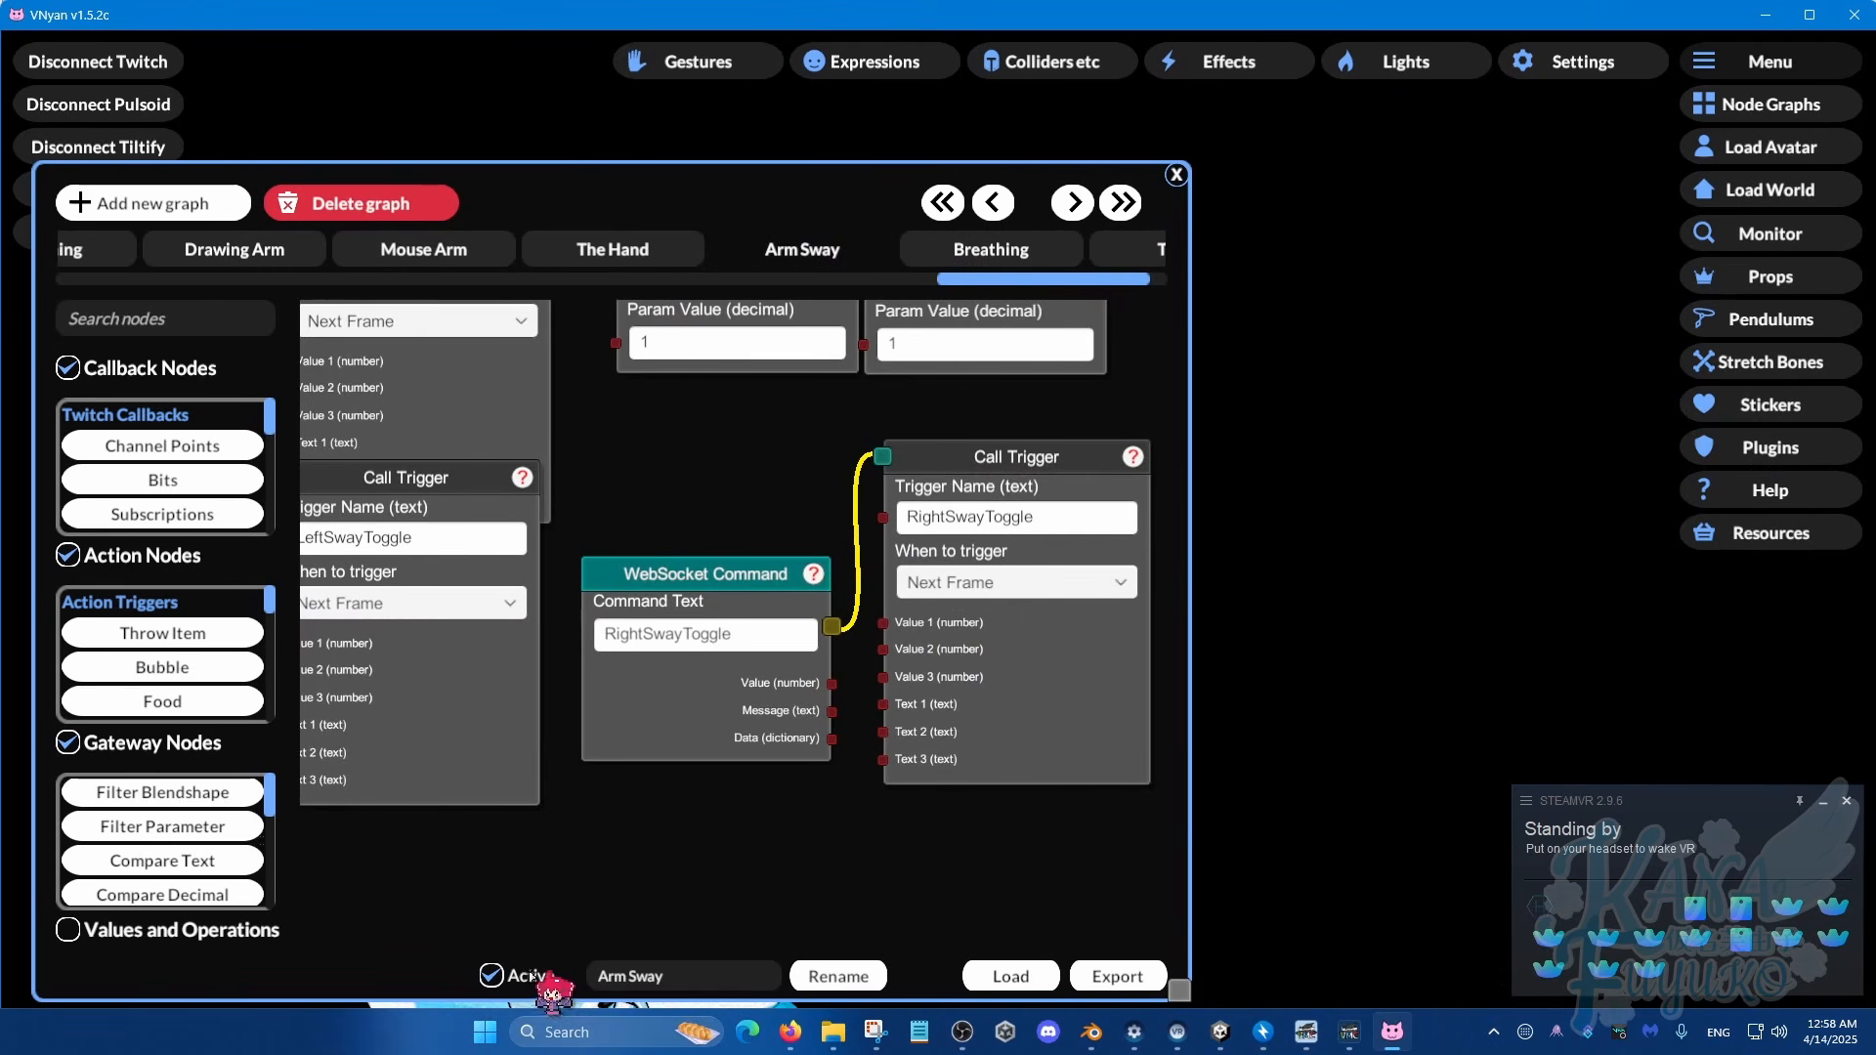
{"action": "left_click", "coordinate": [531, 974]}
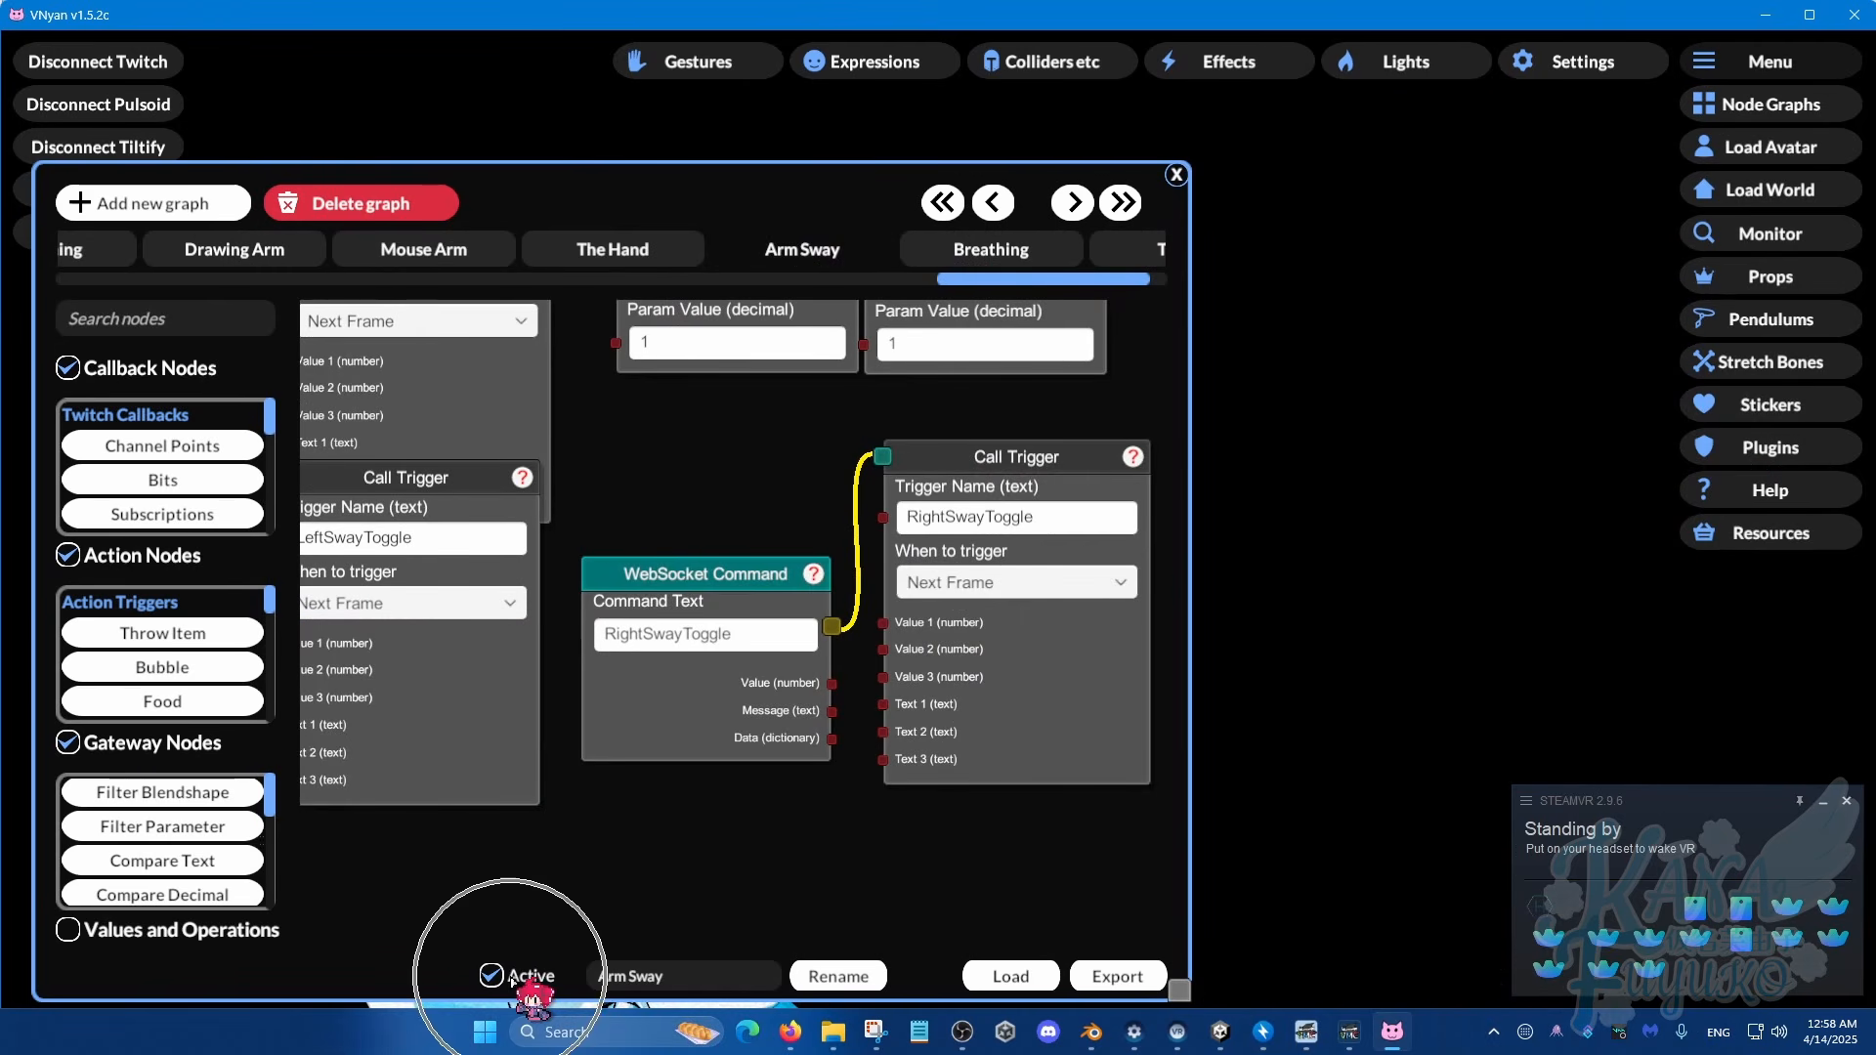
{"action": "left_click", "coordinate": [1177, 174]}
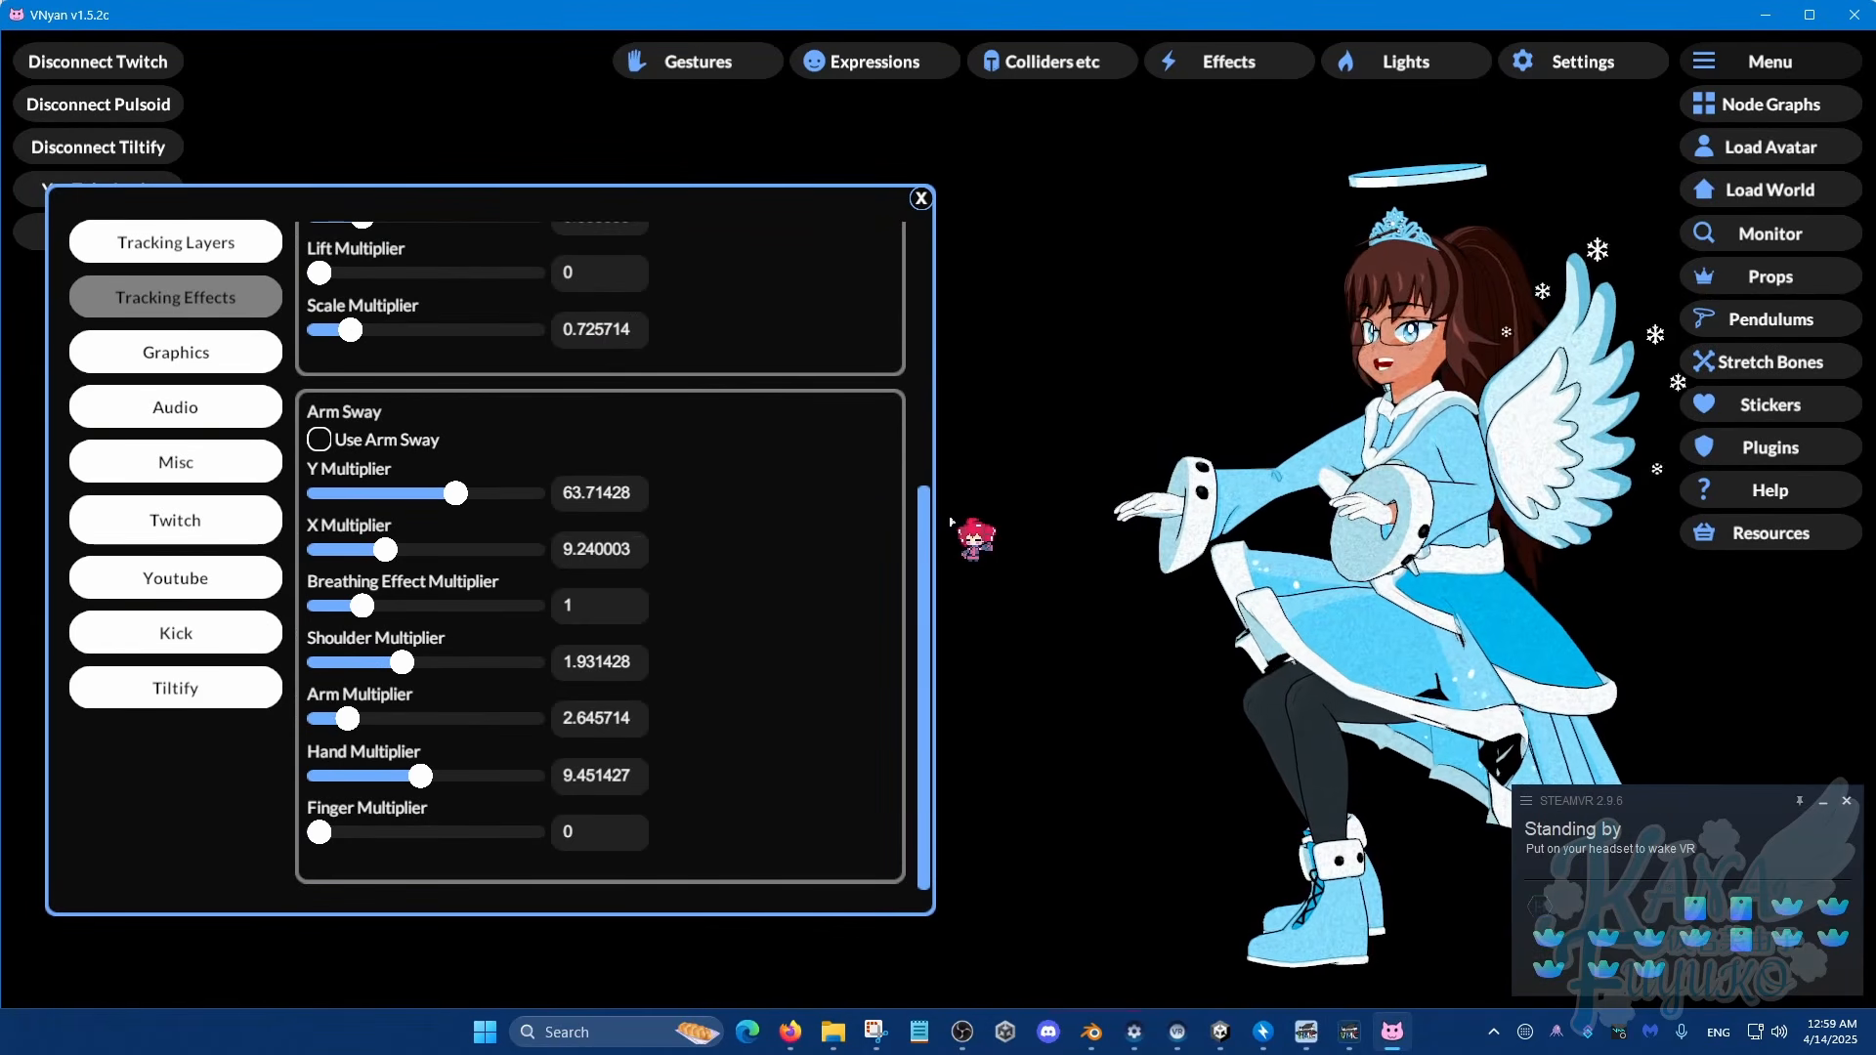
Step: Try the base layer's Root Rotation at about 154.7 in the tracking layers
{"action": "left_click_drag", "start_coordinate": [923, 538], "coordinate": [982, 186]}
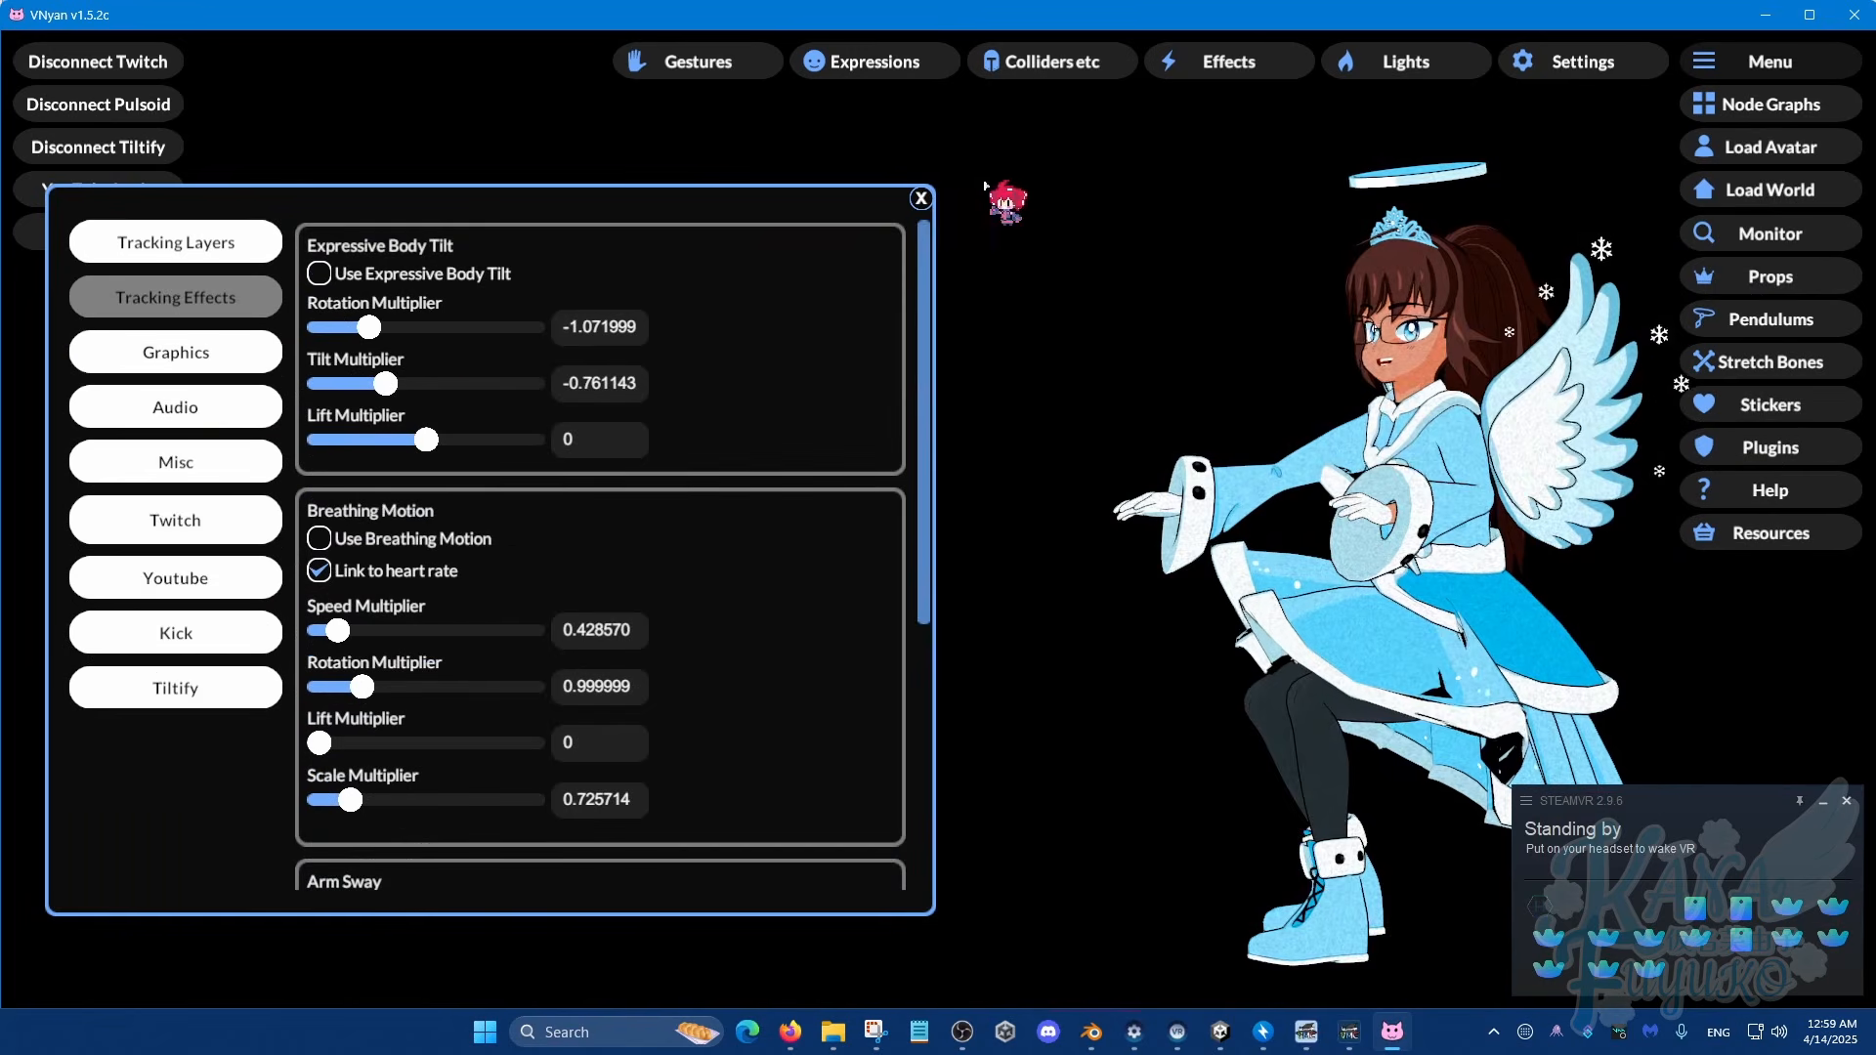
{"action": "left_click", "coordinate": [239, 242]}
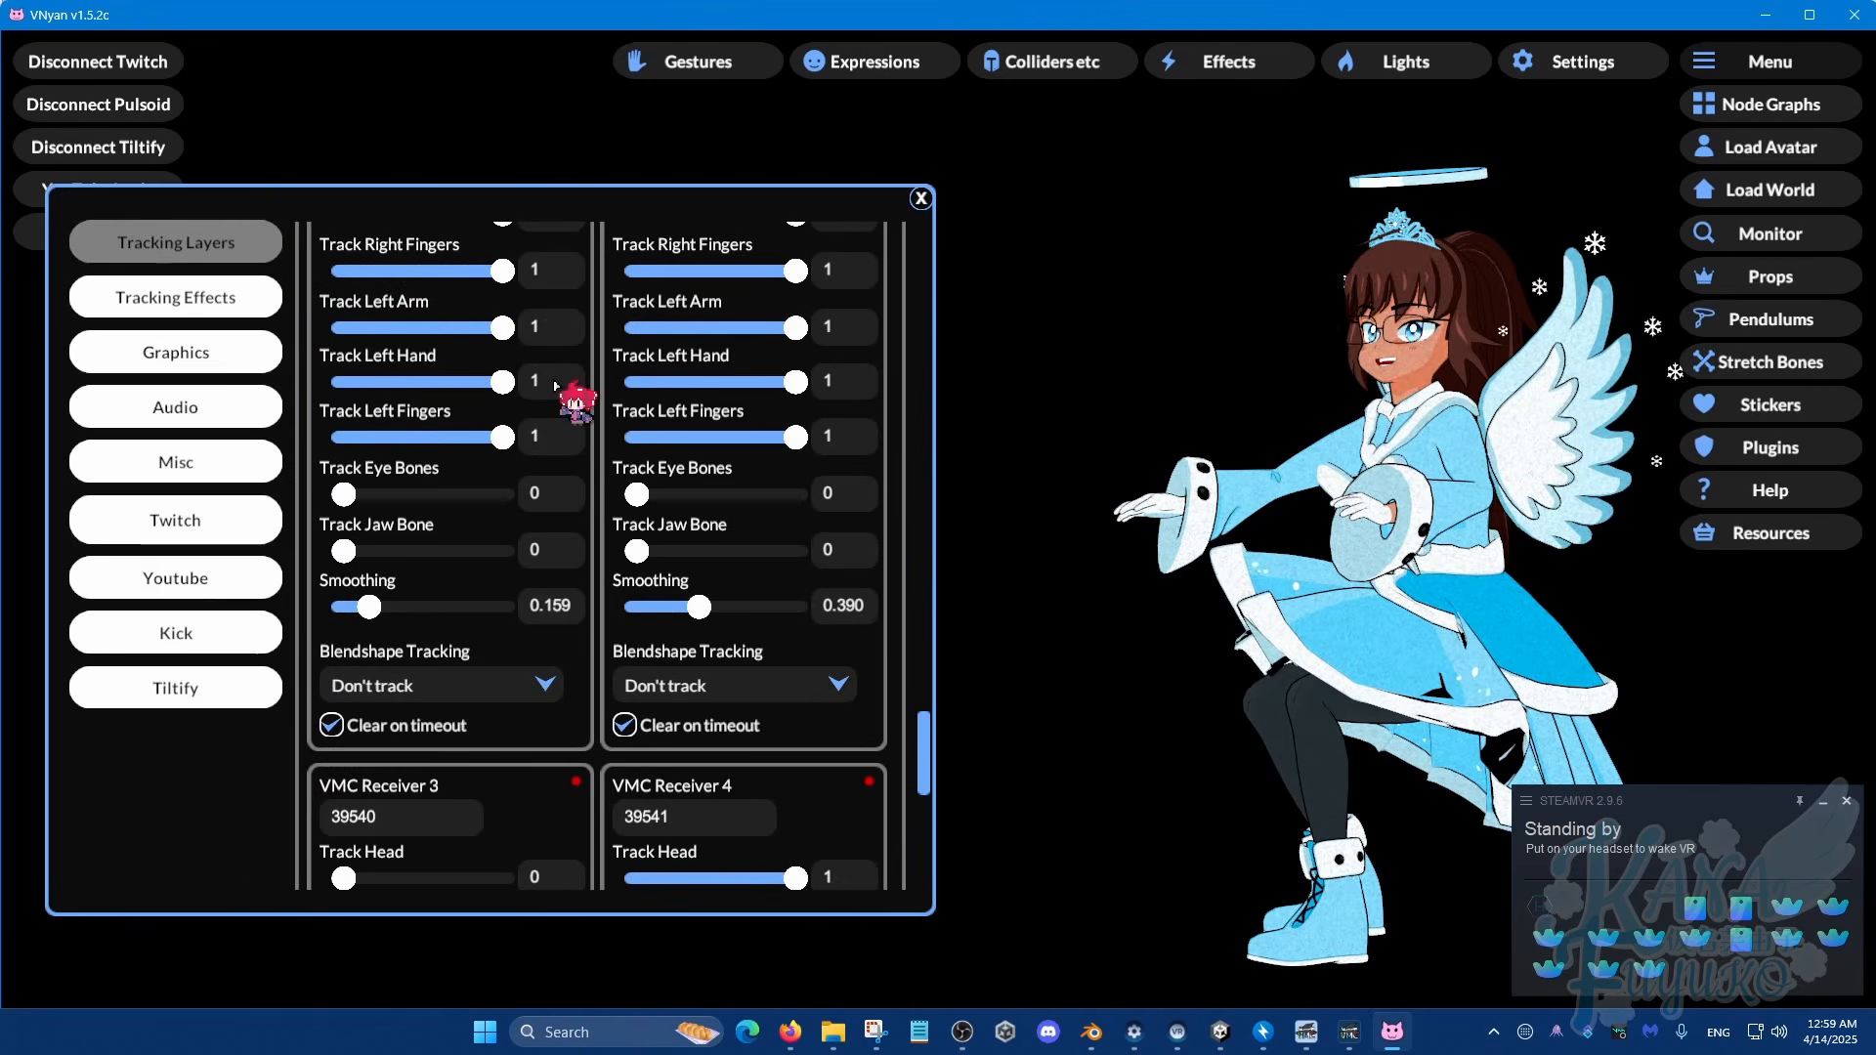
{"action": "left_click_drag", "start_coordinate": [926, 744], "coordinate": [1002, 214]}
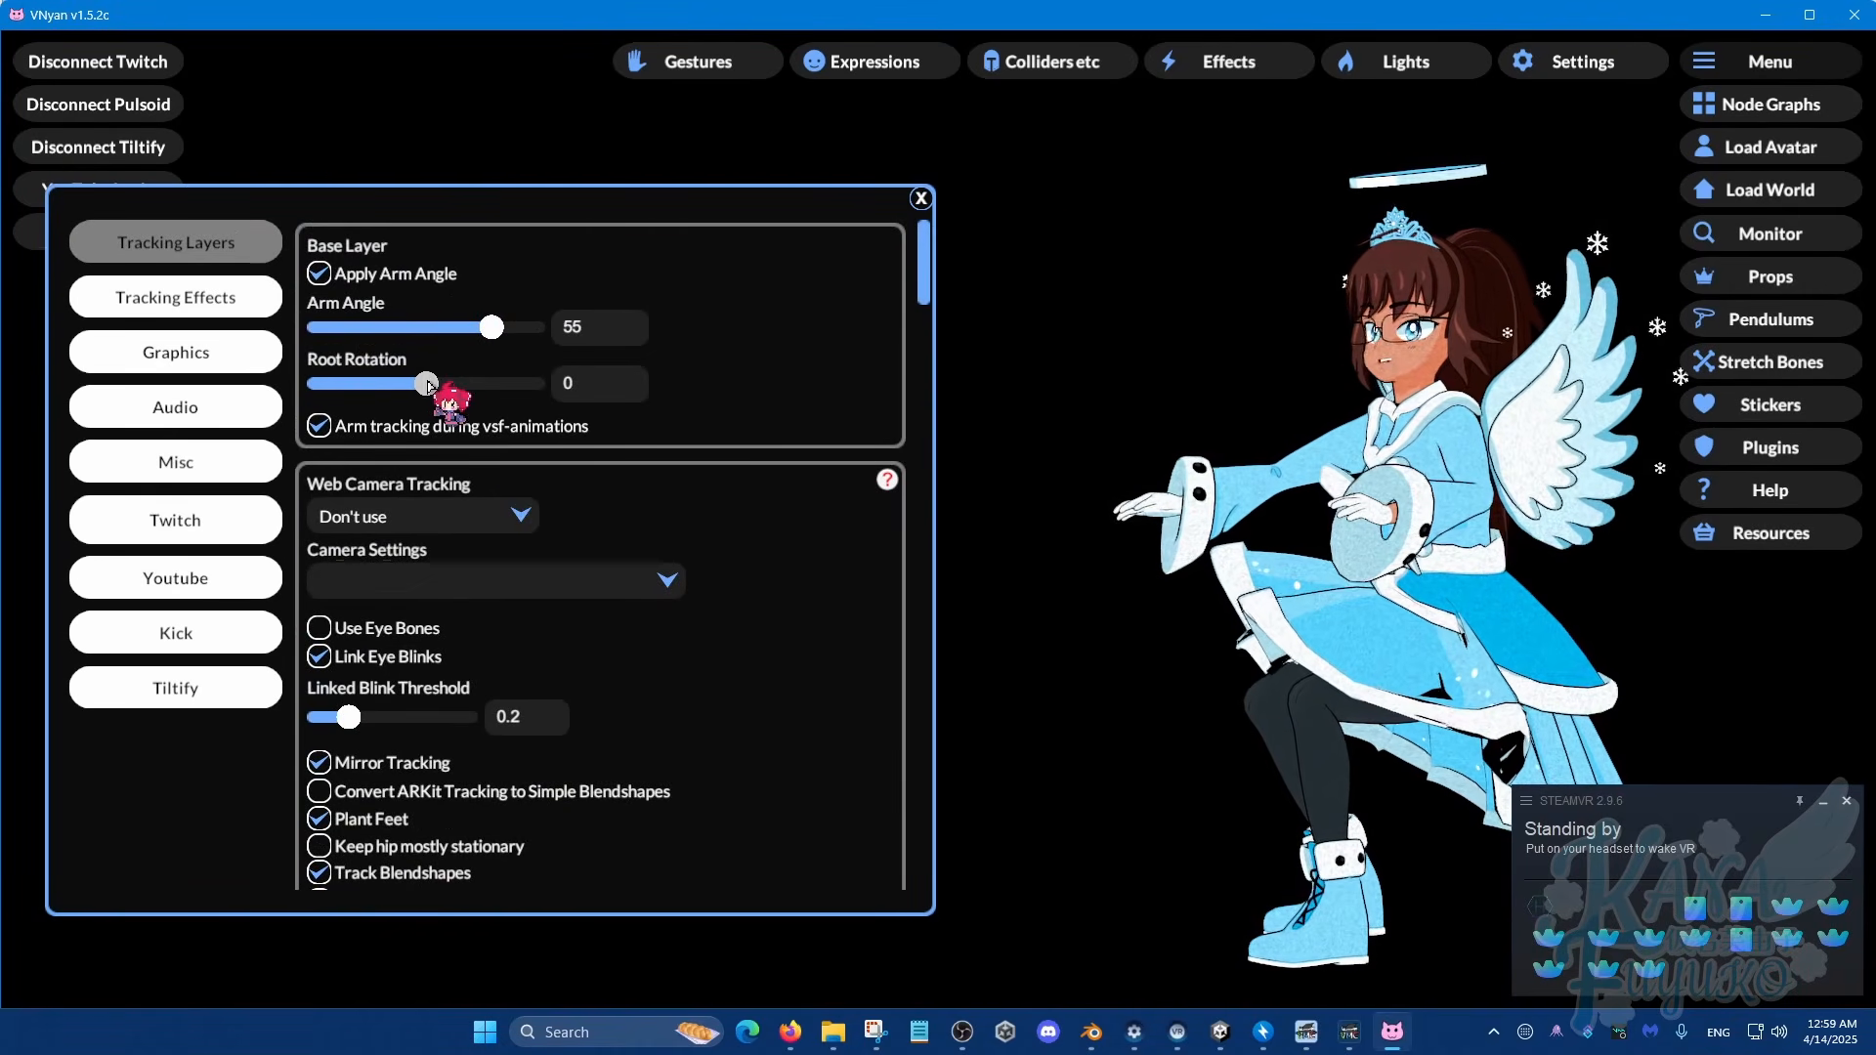
{"action": "left_click_drag", "start_coordinate": [430, 383], "coordinate": [479, 421]}
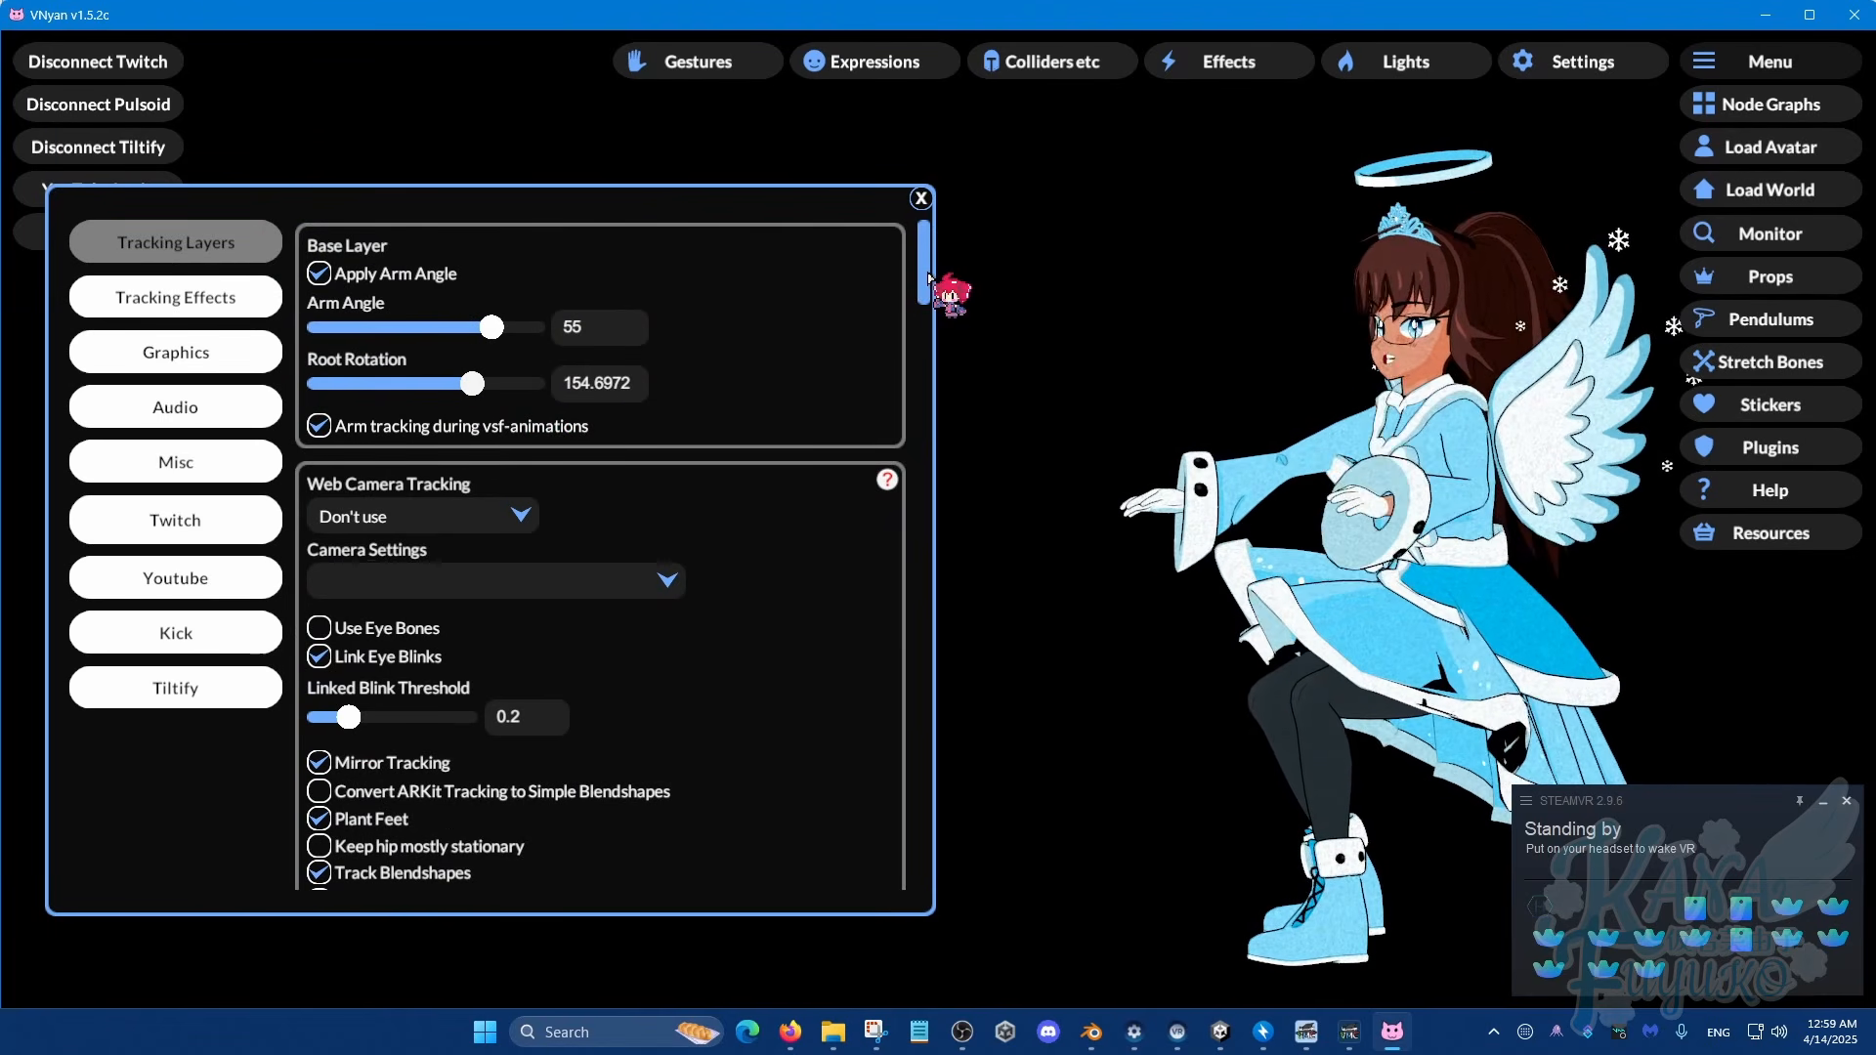
Step: Set VMC Receiver 1's Track Root to 0 and the base layer's Root Rotation to 360
{"action": "left_click_drag", "start_coordinate": [928, 279], "coordinate": [882, 759]}
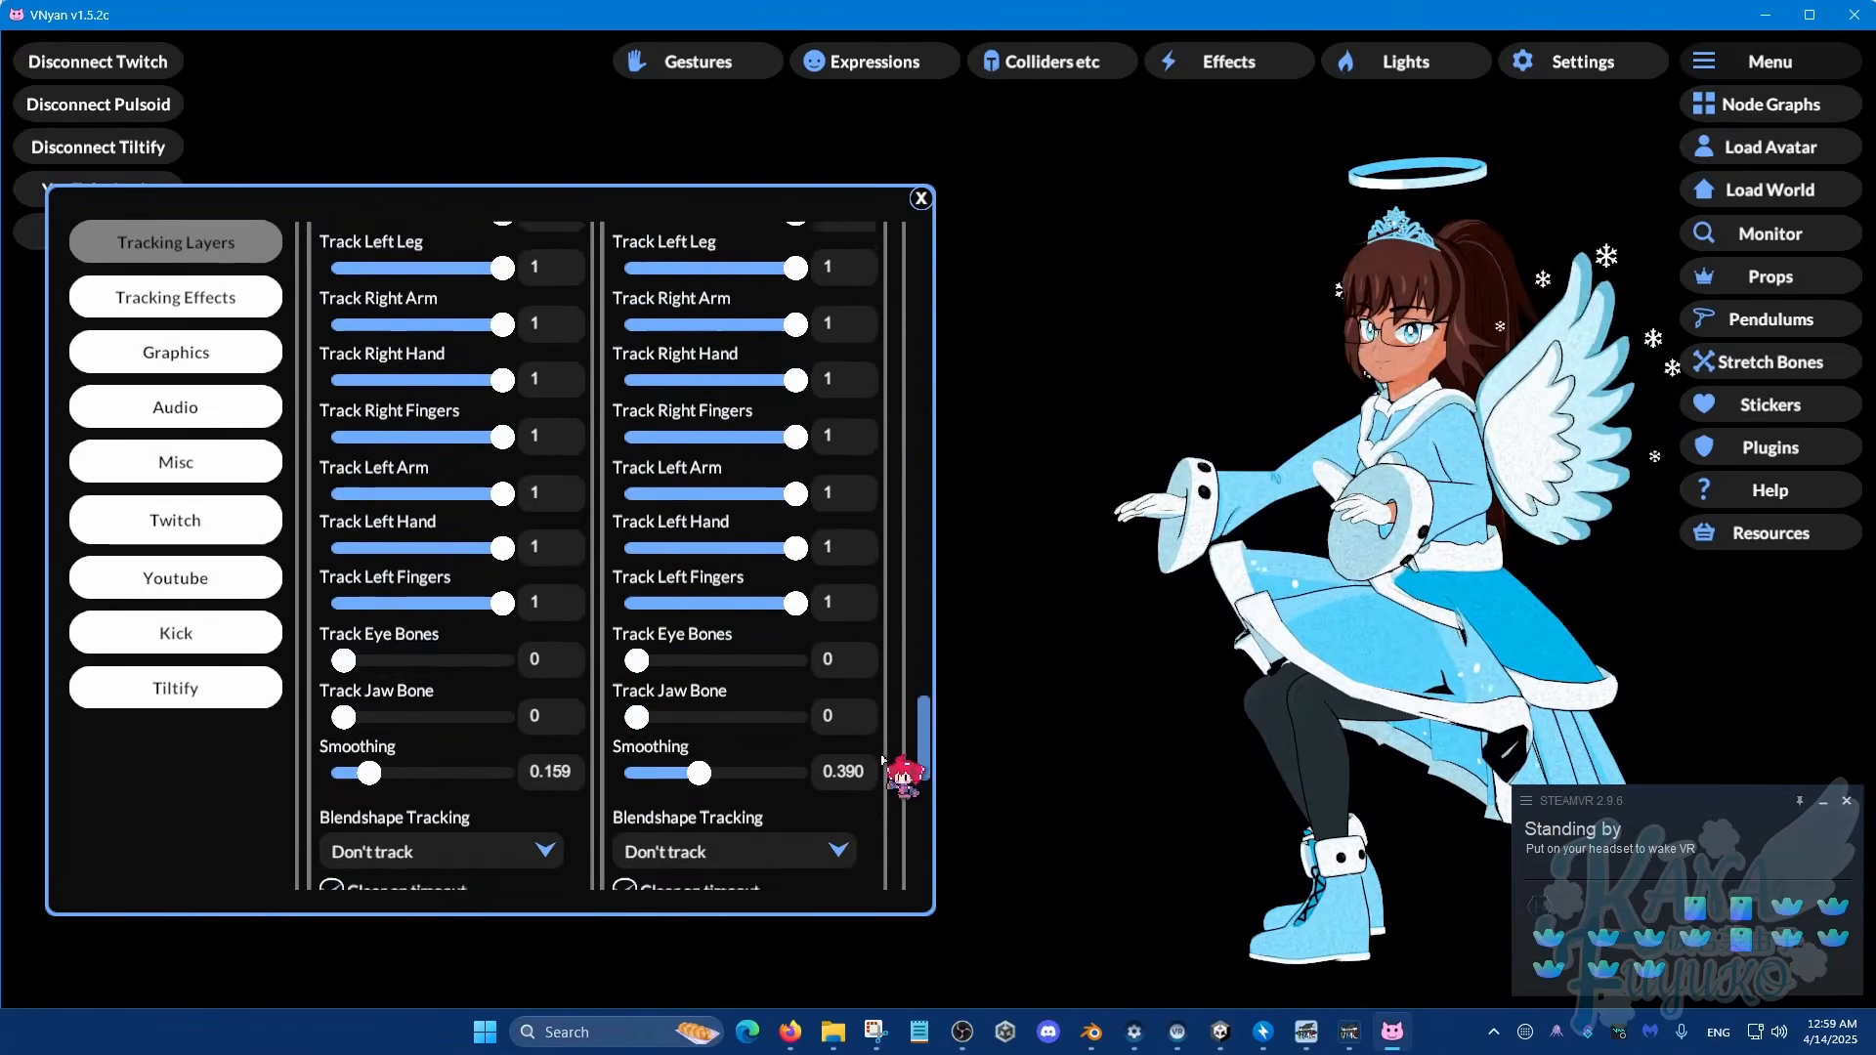
{"action": "scroll", "coordinate": [909, 759], "scroll_direction": "down", "scroll_amount": 2}
{"action": "scroll", "coordinate": [896, 749], "scroll_direction": "up", "scroll_amount": 10}
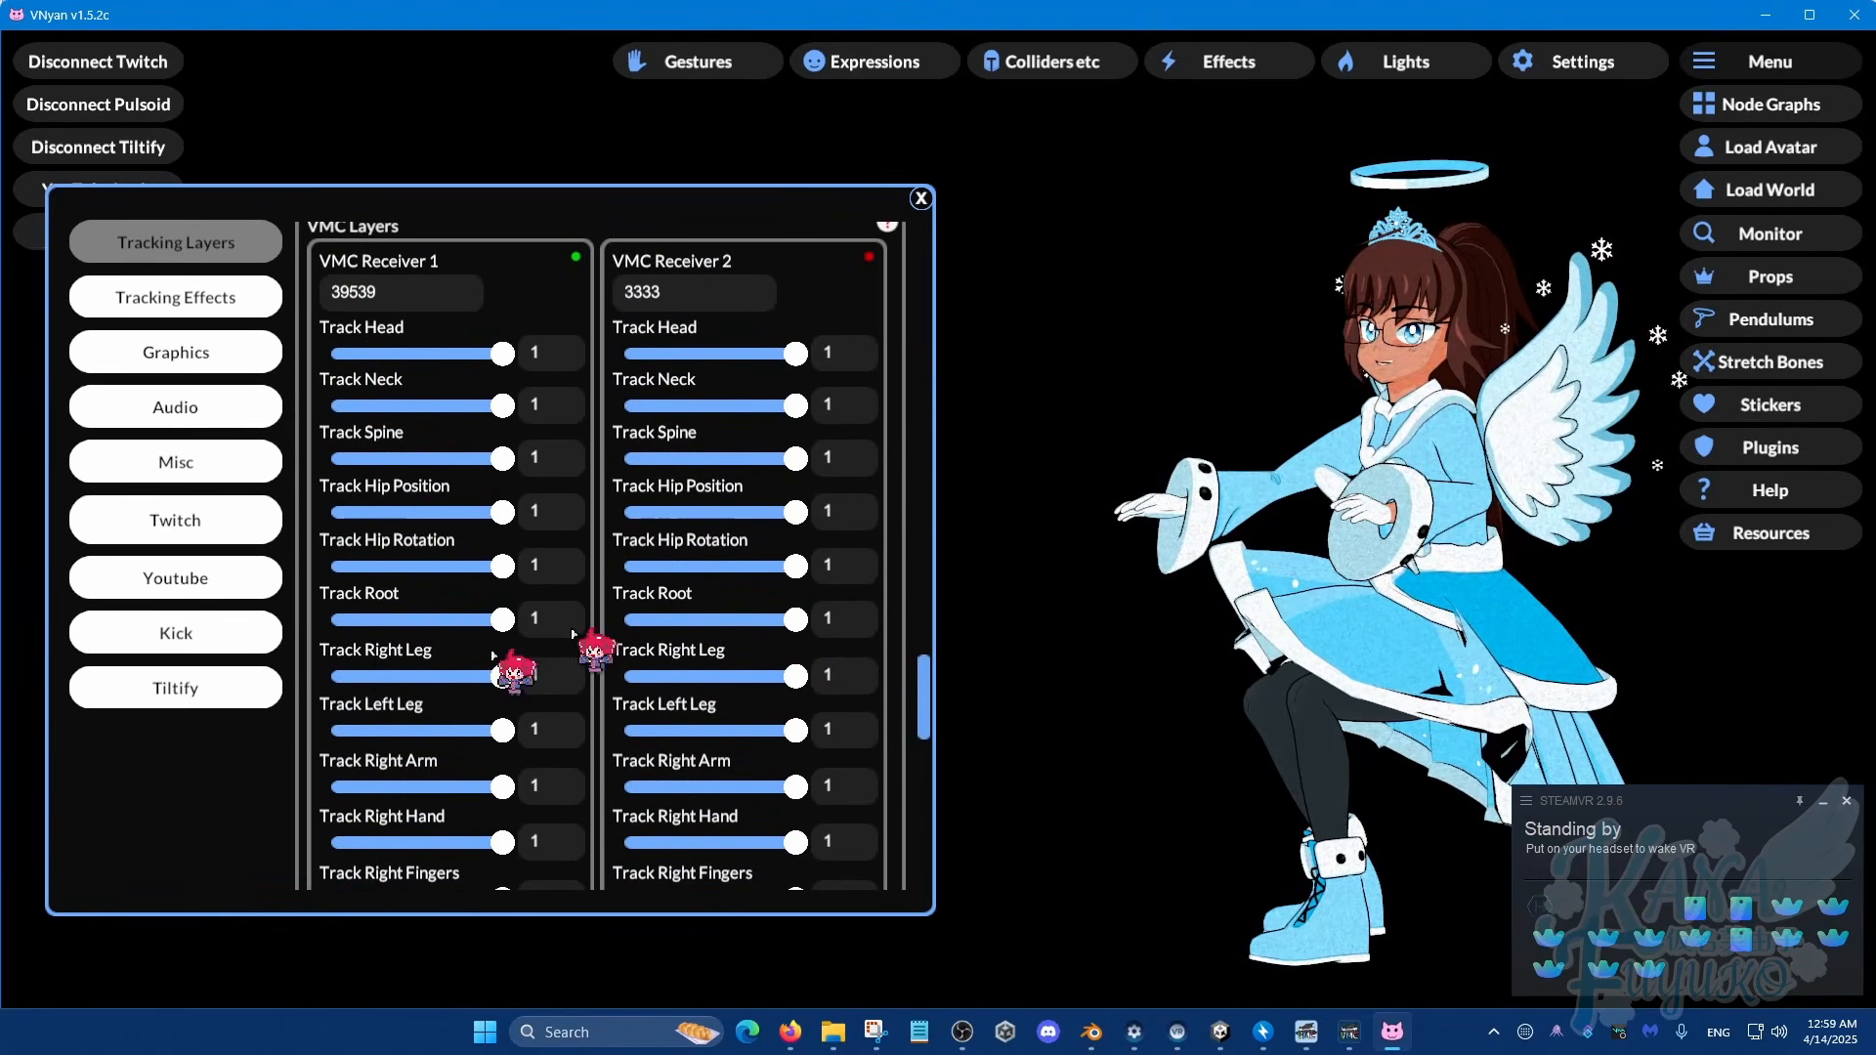
{"action": "left_click_drag", "start_coordinate": [498, 621], "coordinate": [313, 625]}
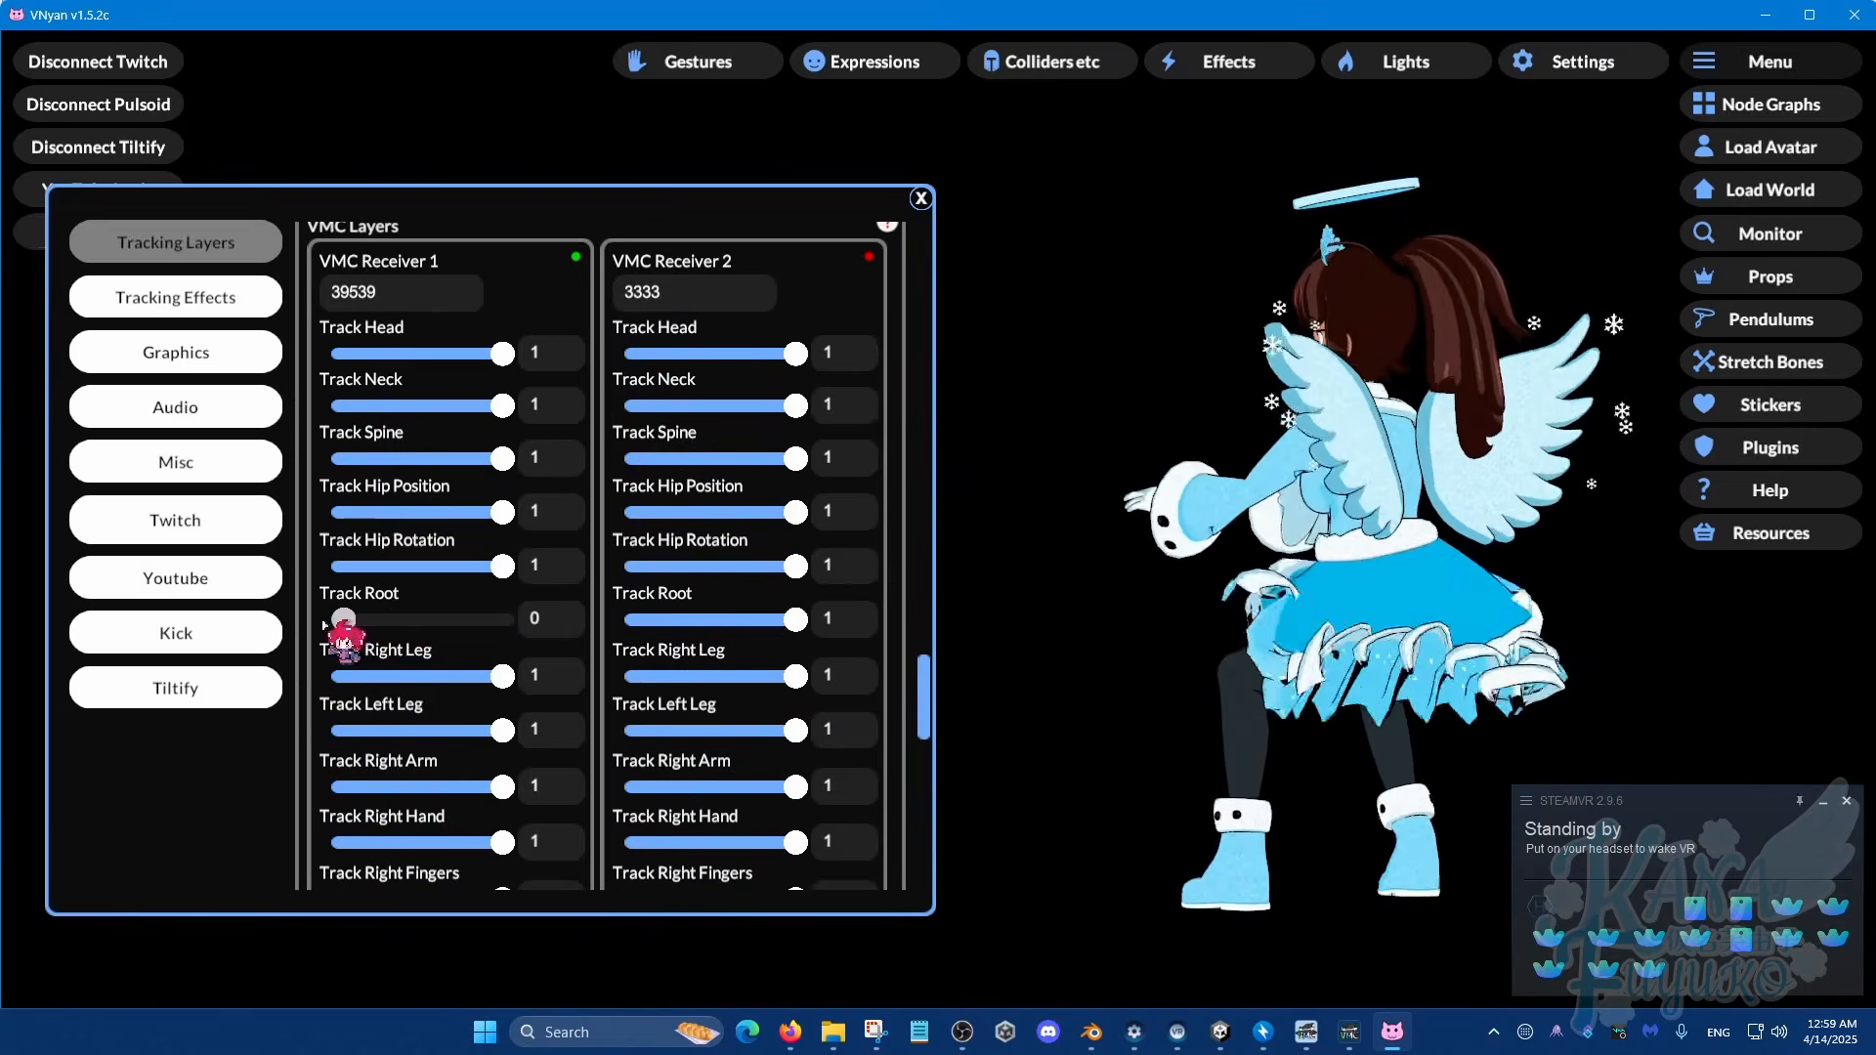
{"action": "left_click_drag", "start_coordinate": [925, 687], "coordinate": [922, 225]}
{"action": "left_click_drag", "start_coordinate": [466, 395], "coordinate": [588, 411]}
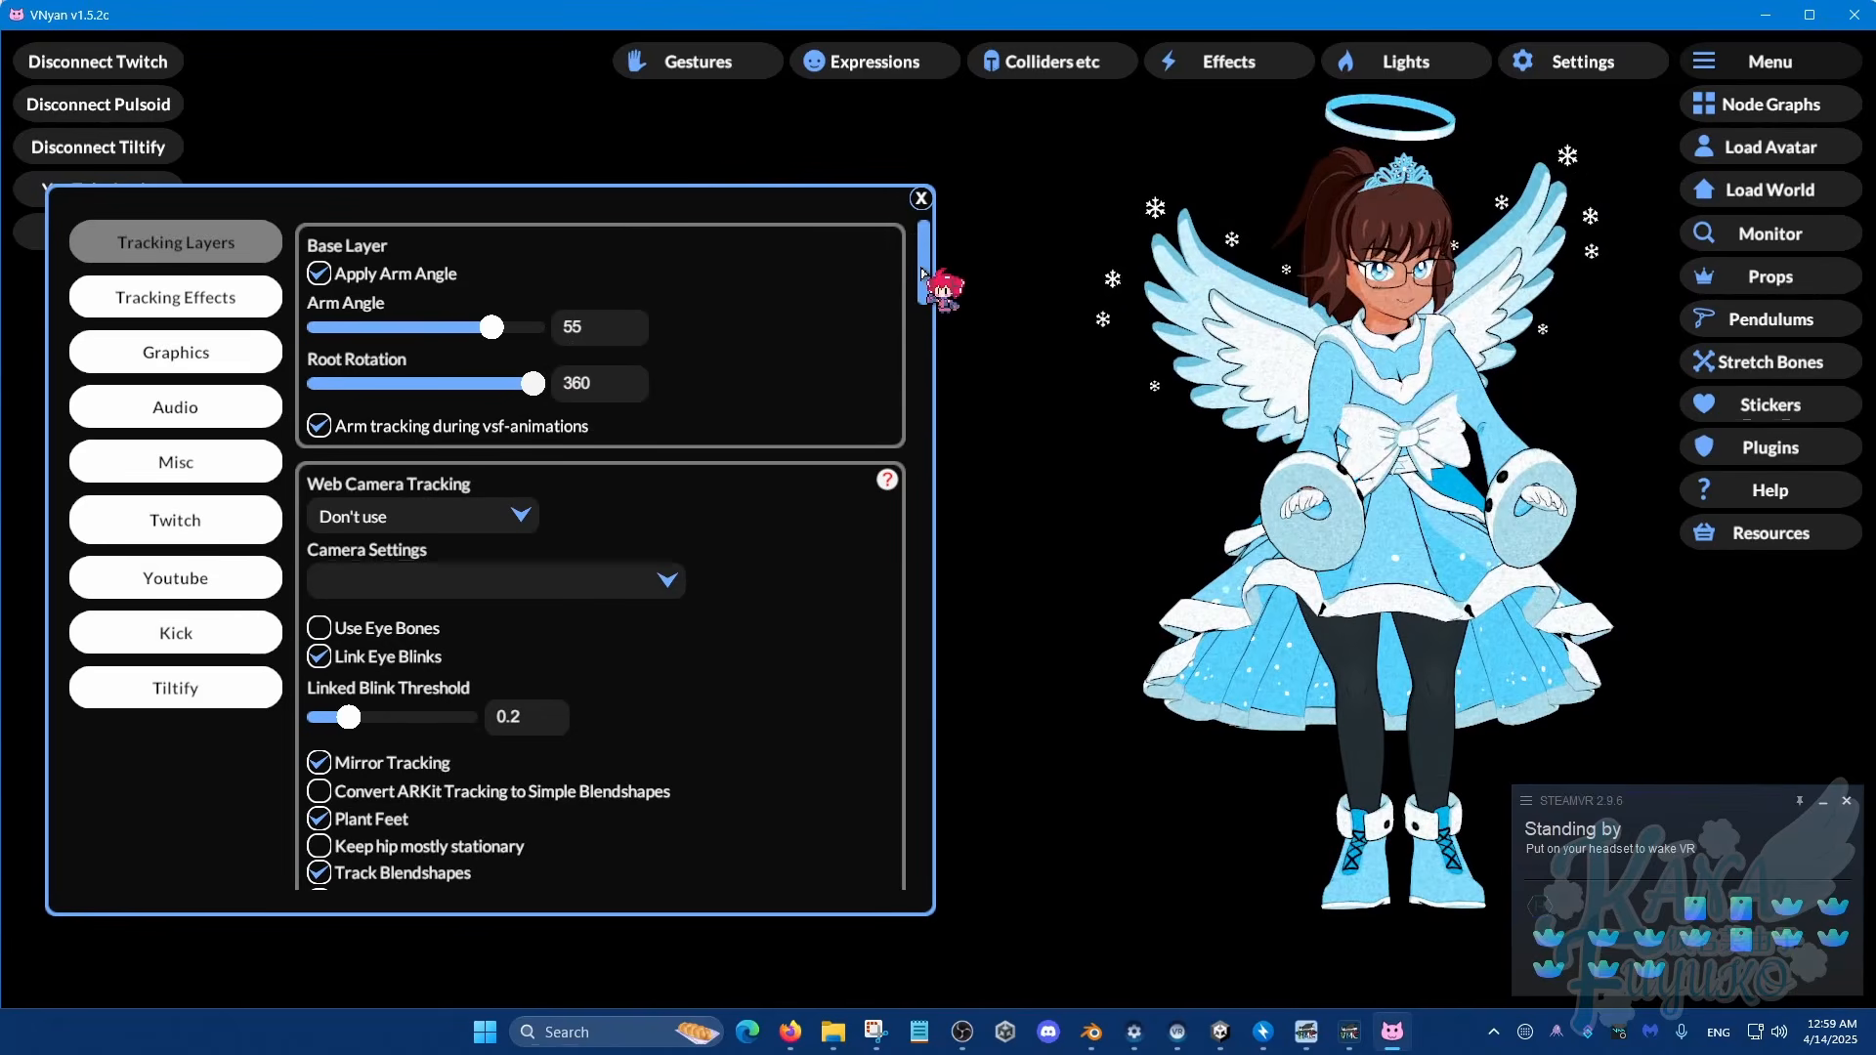
Step: Return VMC Receiver 1's Track Root to 1 and close the settings window
{"action": "left_click_drag", "start_coordinate": [928, 293], "coordinate": [913, 720]}
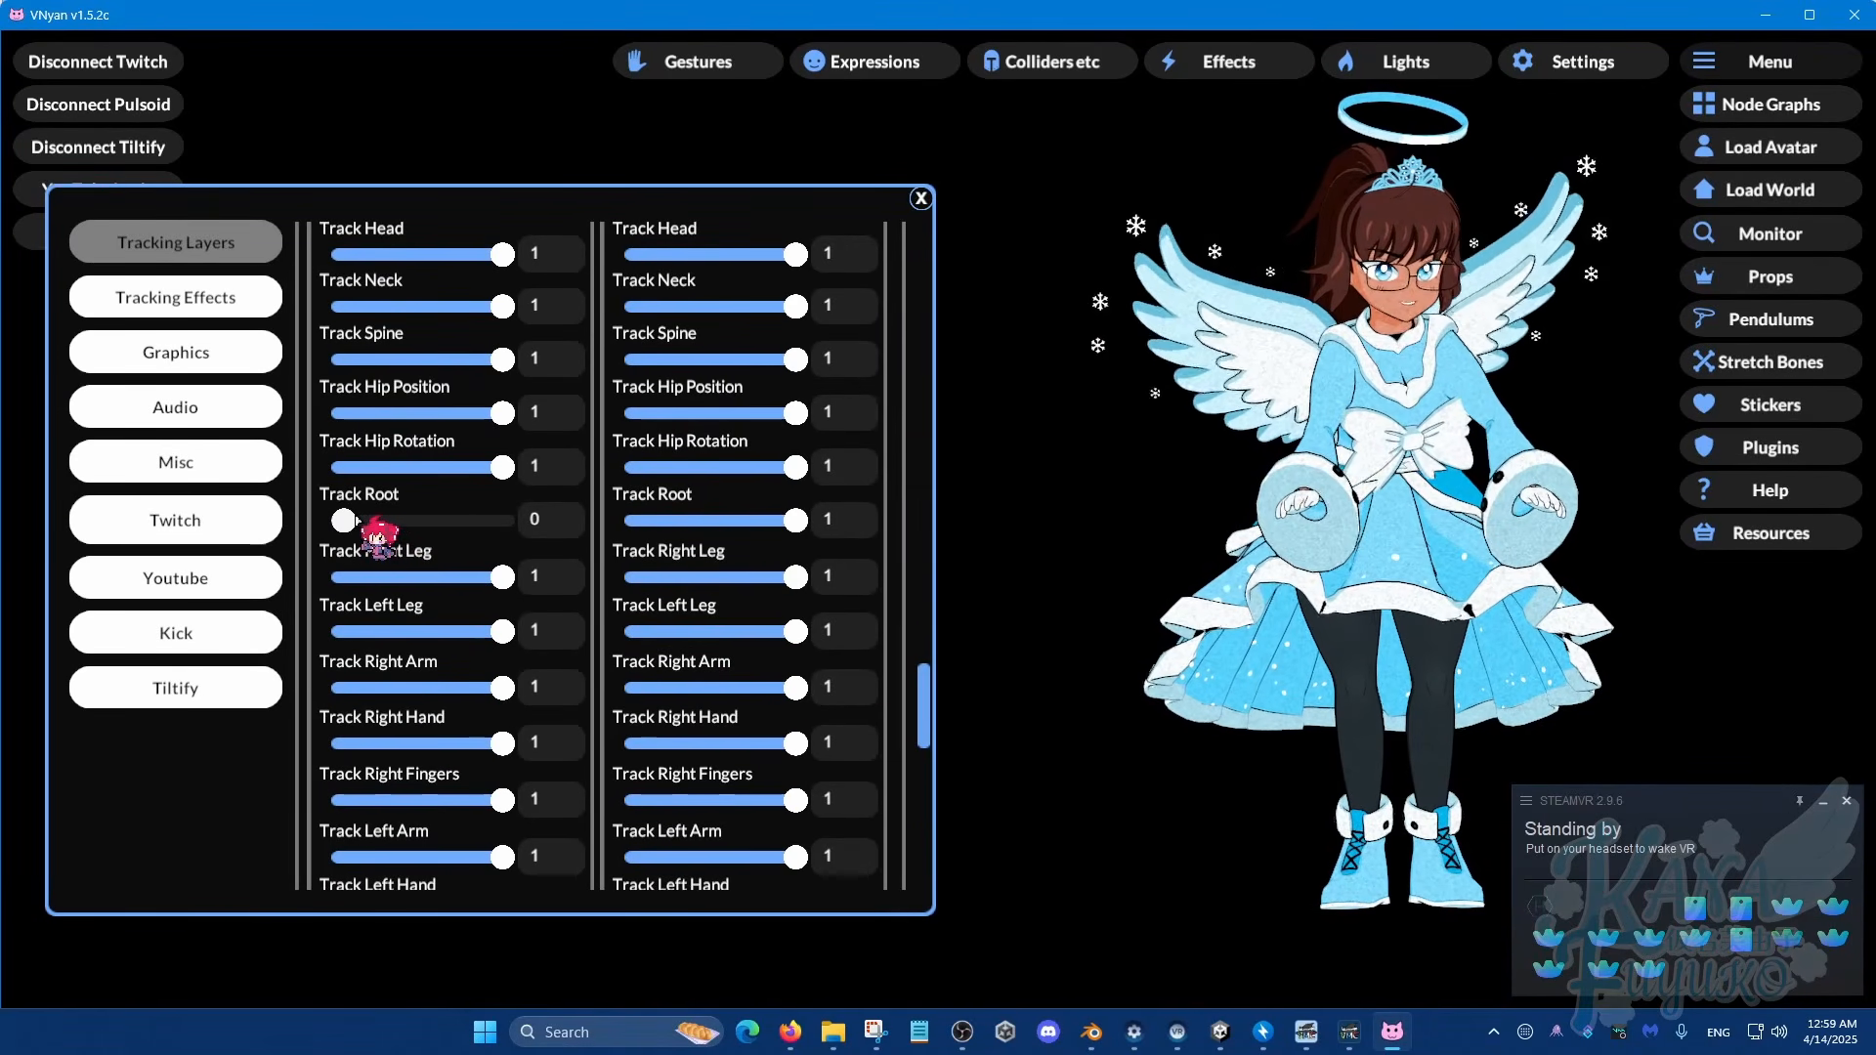
{"action": "left_click_drag", "start_coordinate": [375, 522], "coordinate": [558, 524]}
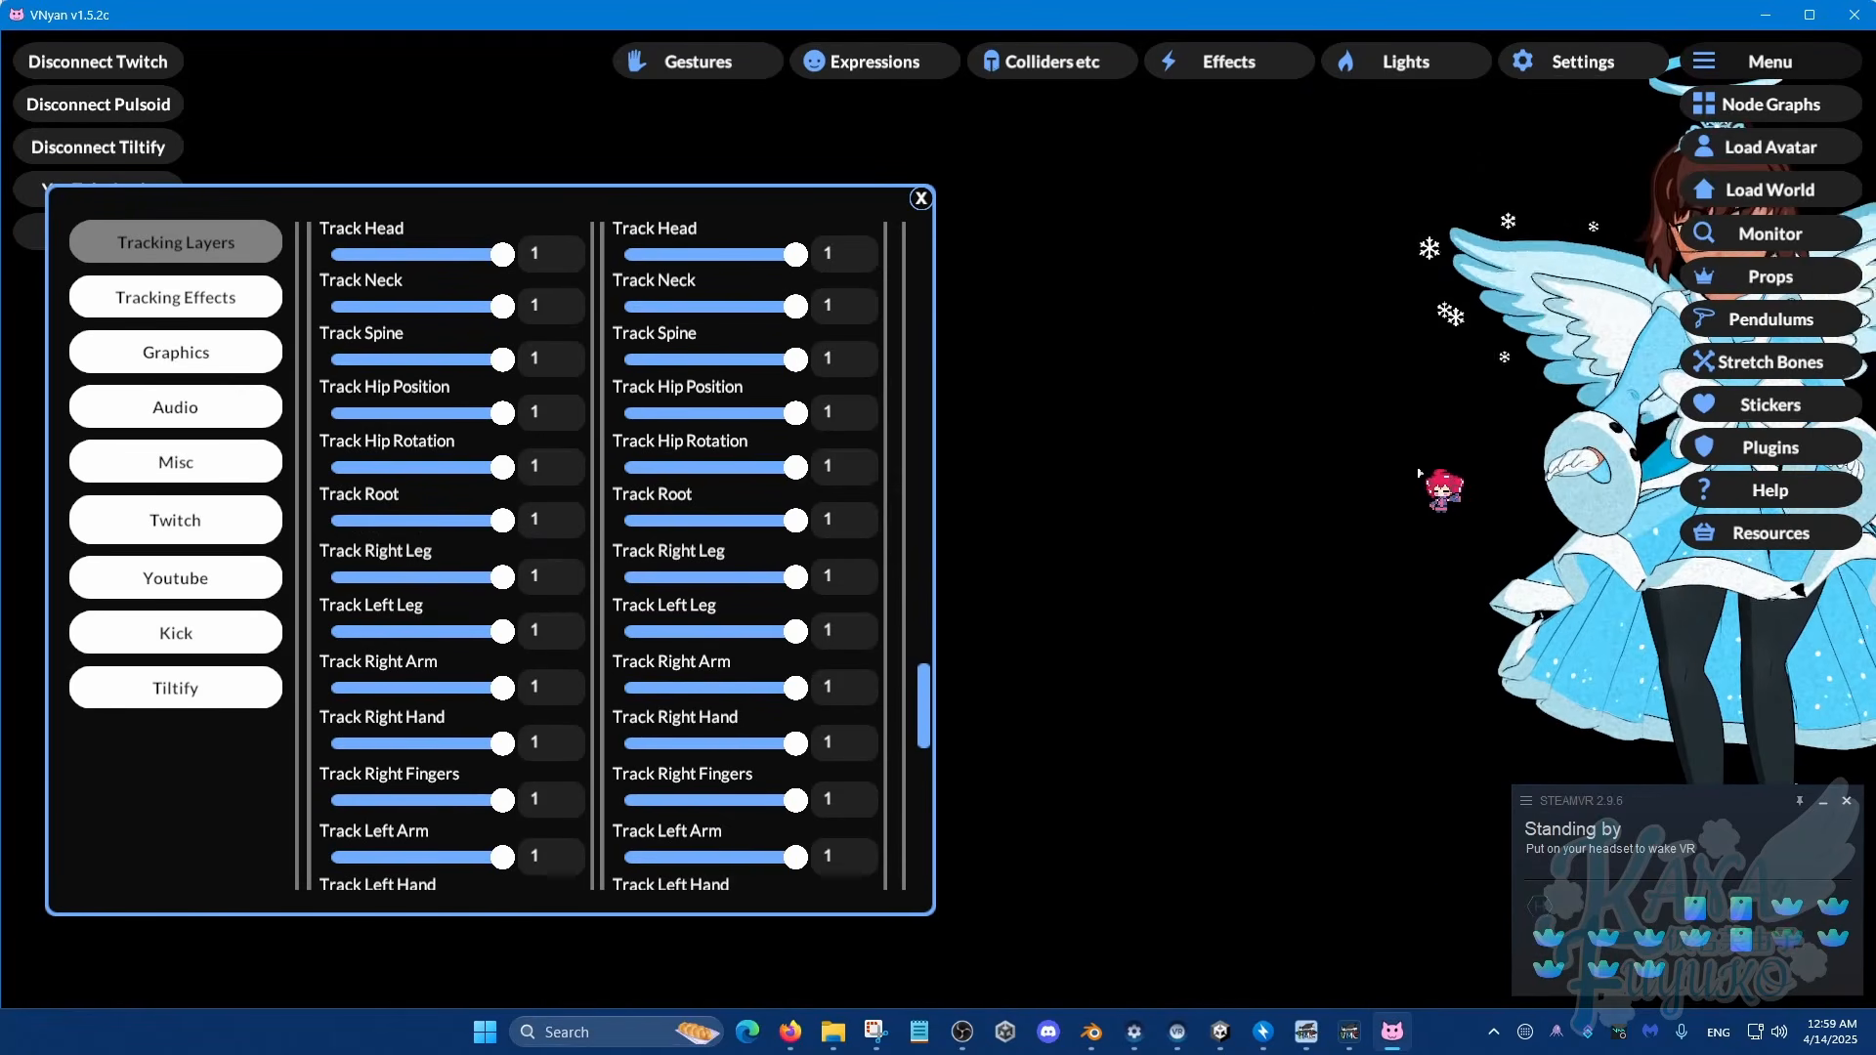
{"action": "left_click", "coordinate": [921, 198]}
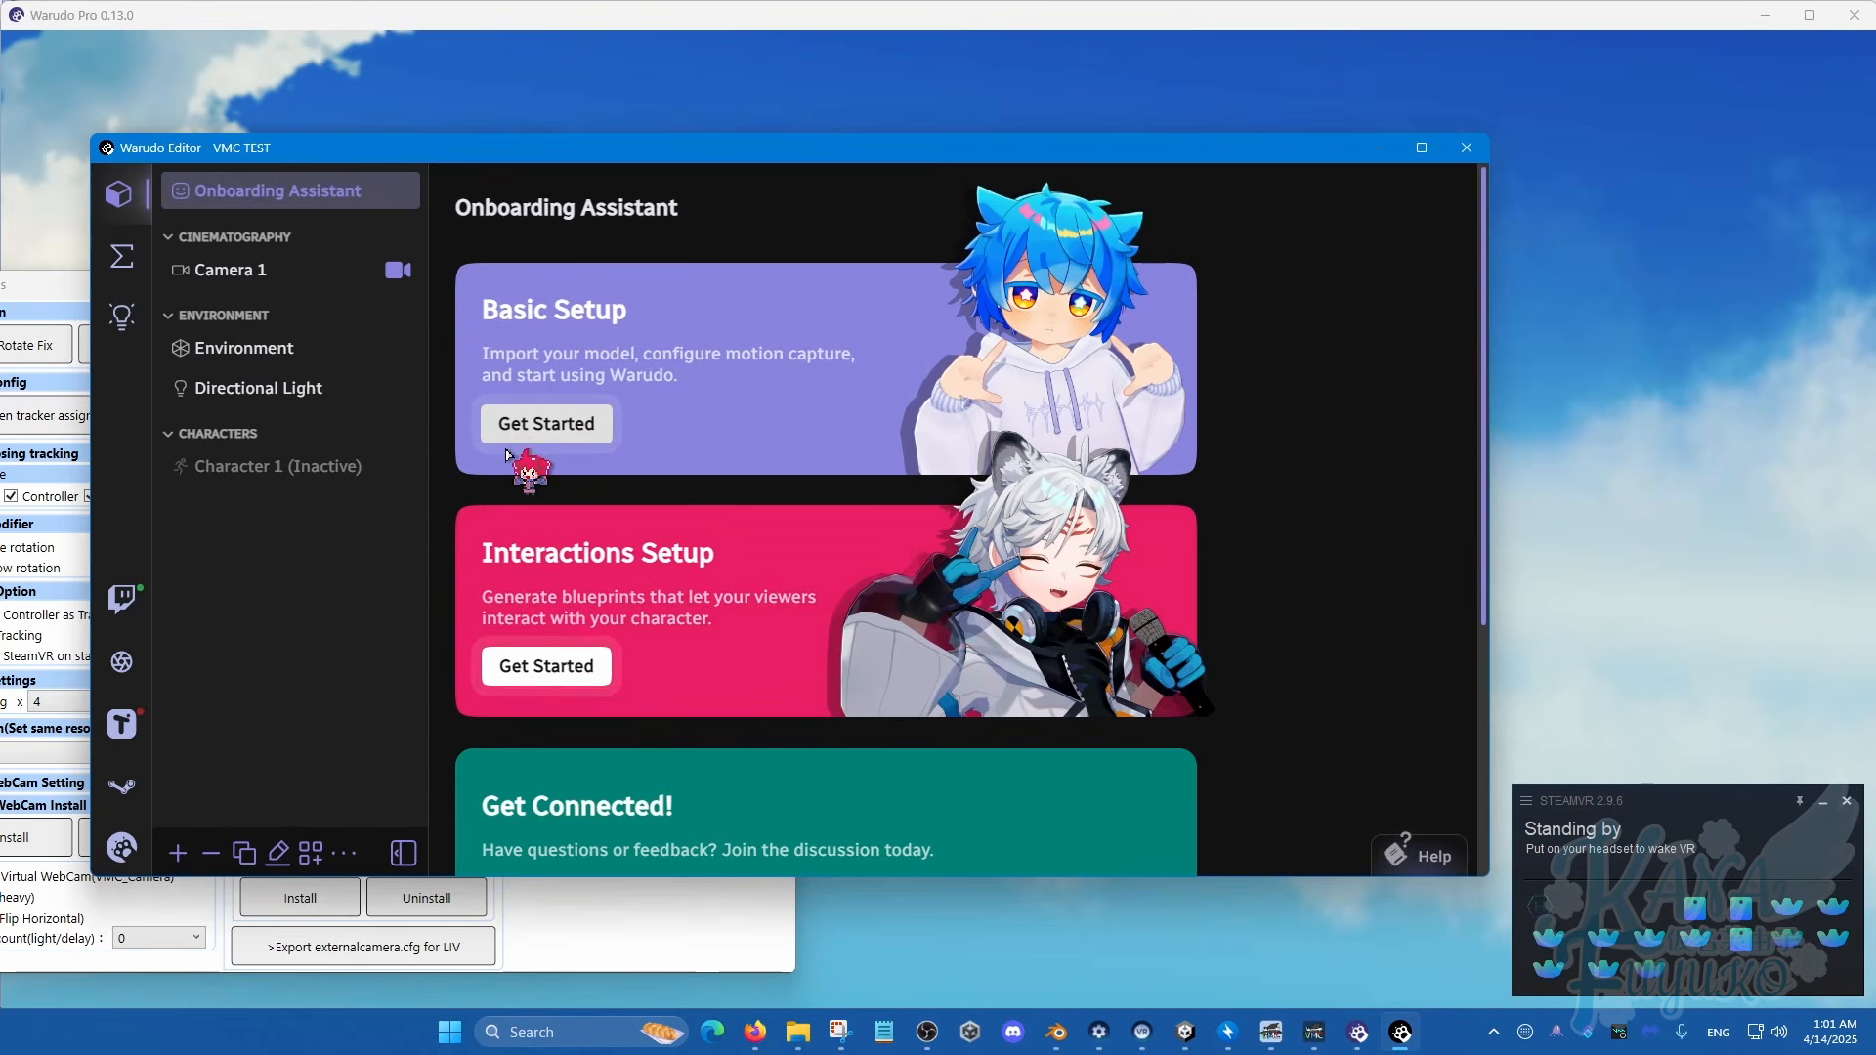
Step: In Warudo, start the Basic Setup and load the local character labelled "(Athlete)" for the scene
{"action": "left_click", "coordinate": [560, 423]}
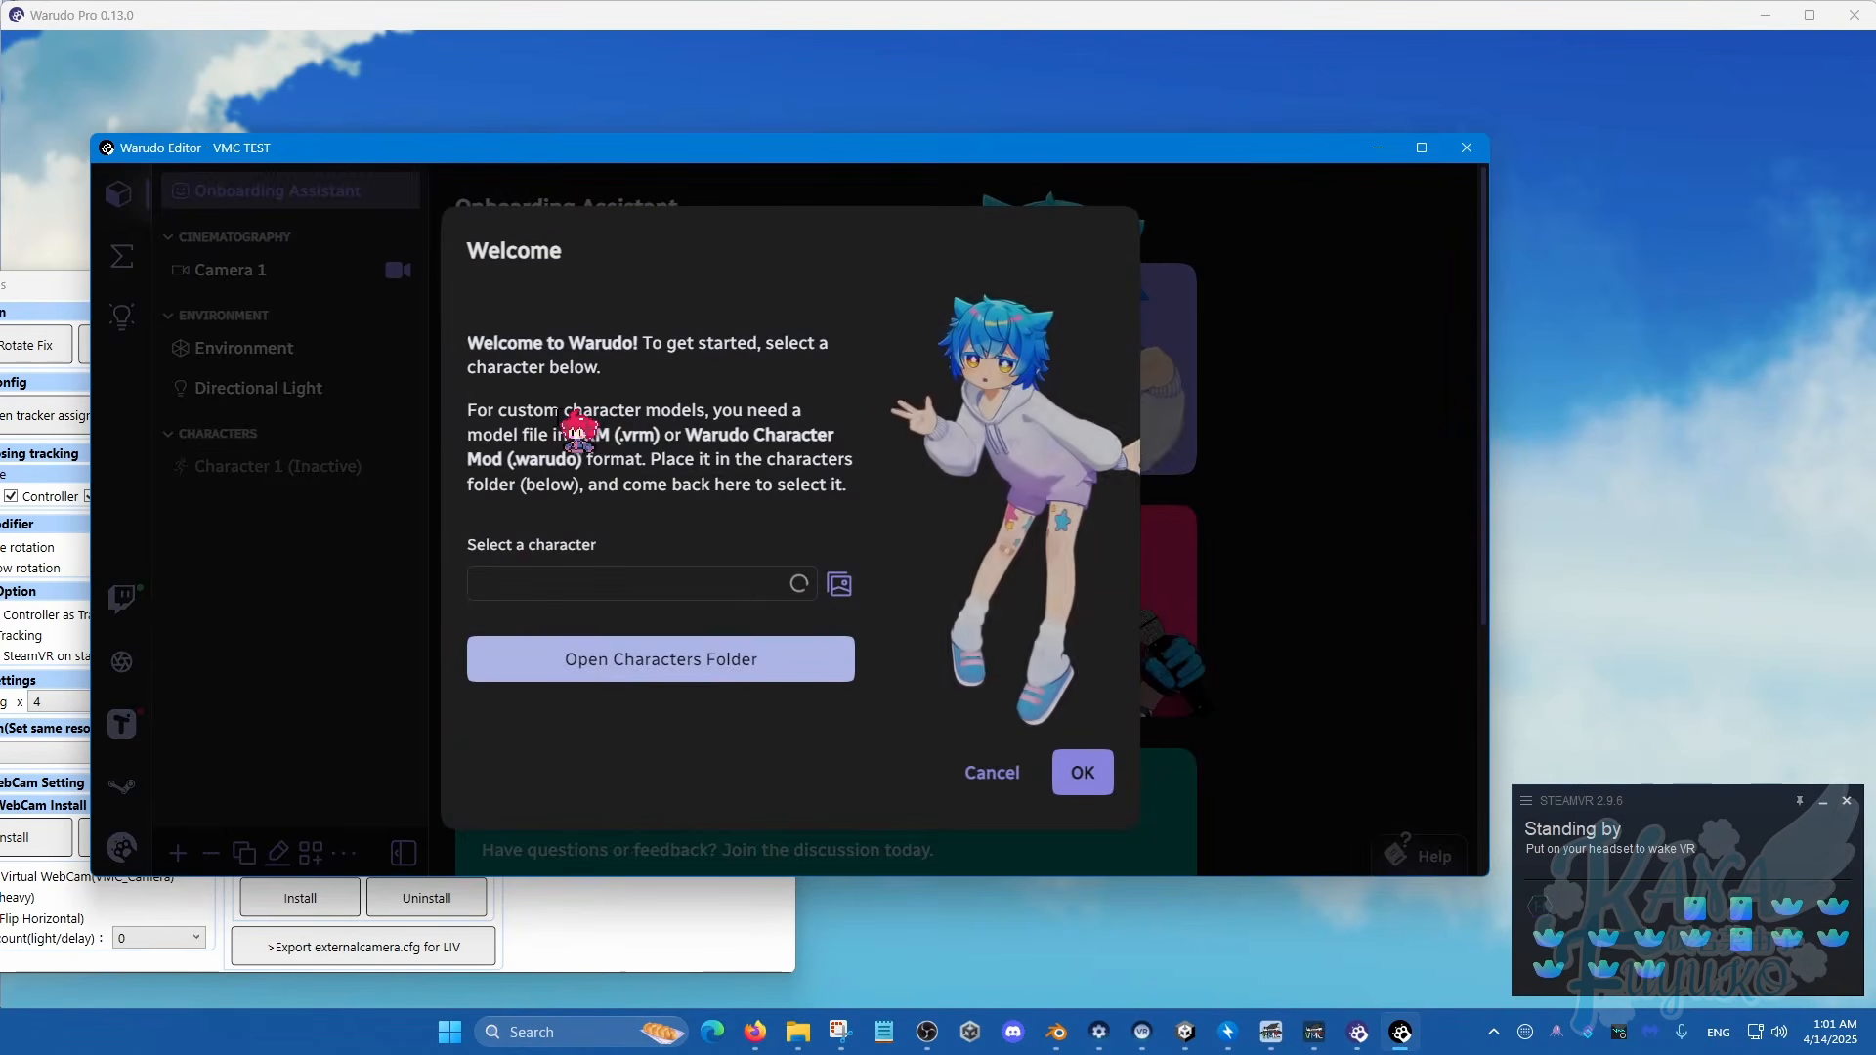
{"action": "left_click", "coordinate": [797, 583]}
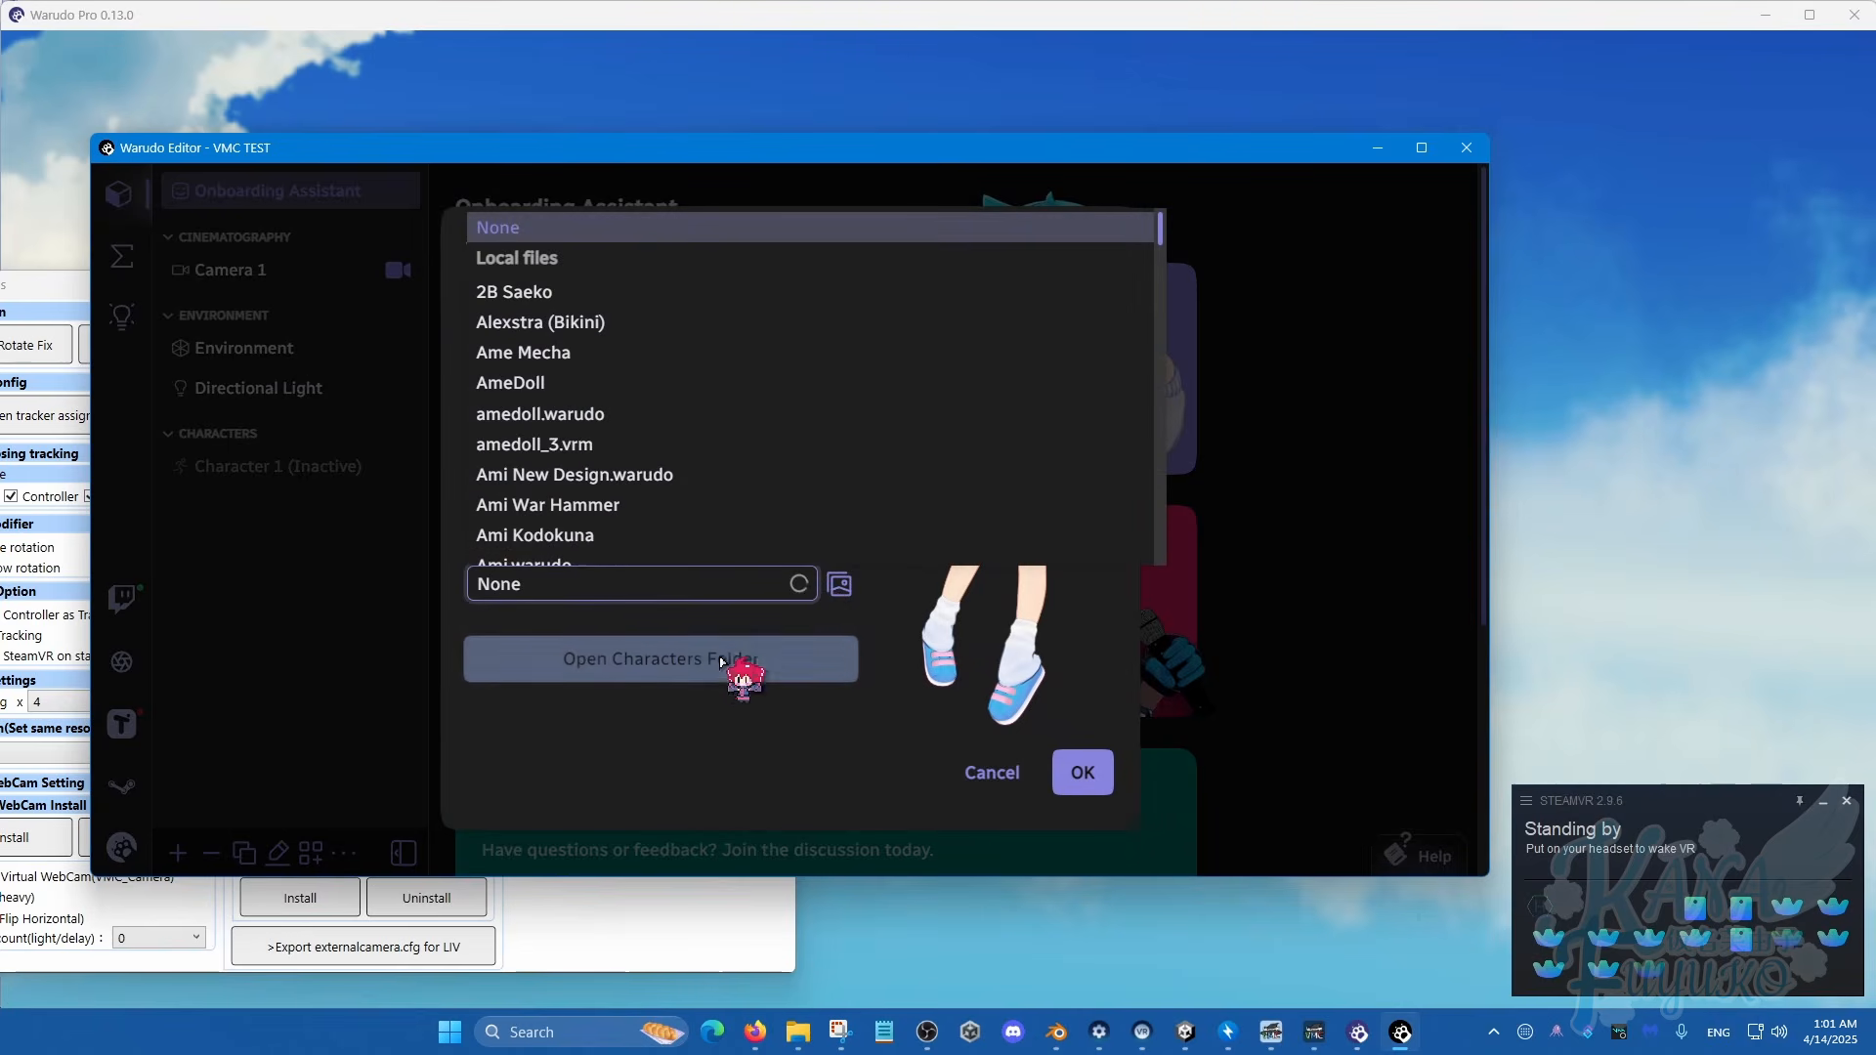
{"action": "scroll", "coordinate": [733, 439], "scroll_direction": "down", "scroll_amount": 10}
{"action": "scroll", "coordinate": [714, 430], "scroll_direction": "down", "scroll_amount": 20}
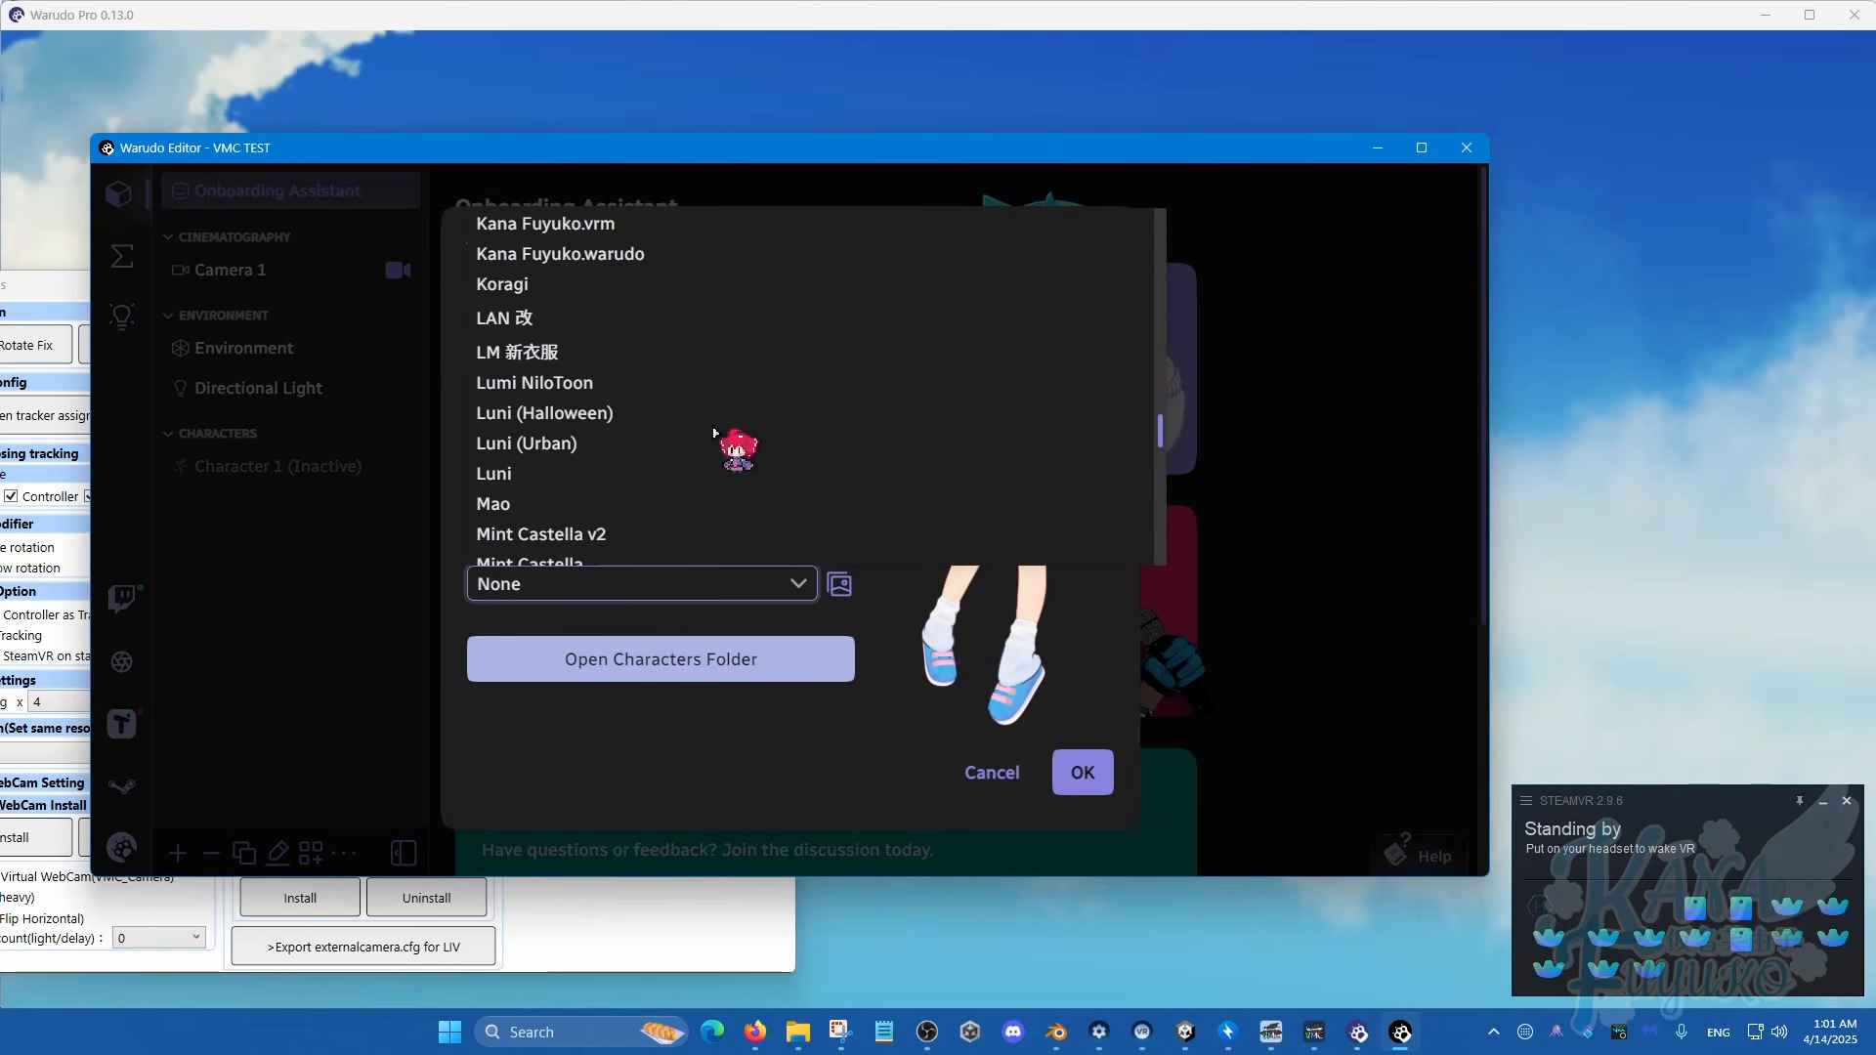
{"action": "scroll", "coordinate": [718, 434], "scroll_direction": "up", "scroll_amount": 3}
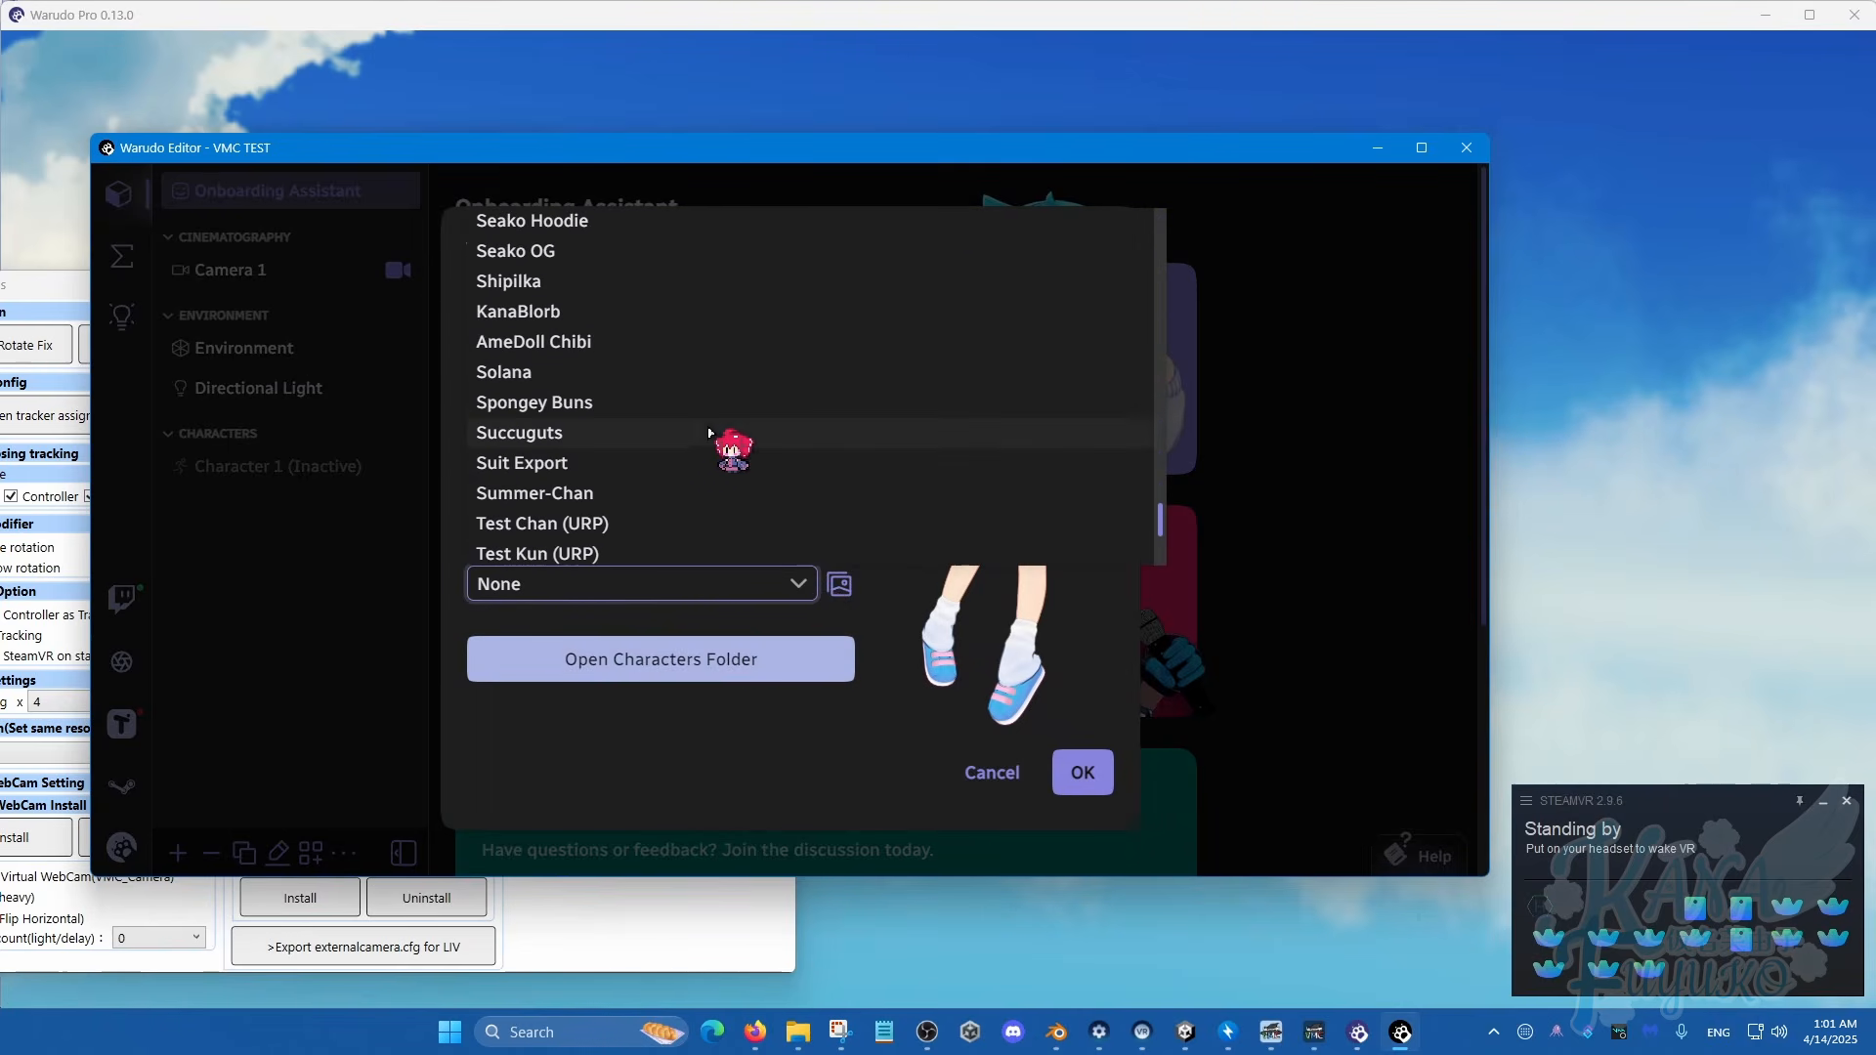
{"action": "scroll", "coordinate": [718, 435], "scroll_direction": "down", "scroll_amount": 3}
{"action": "scroll", "coordinate": [694, 437], "scroll_direction": "up", "scroll_amount": 5}
{"action": "scroll", "coordinate": [691, 436], "scroll_direction": "up", "scroll_amount": 15}
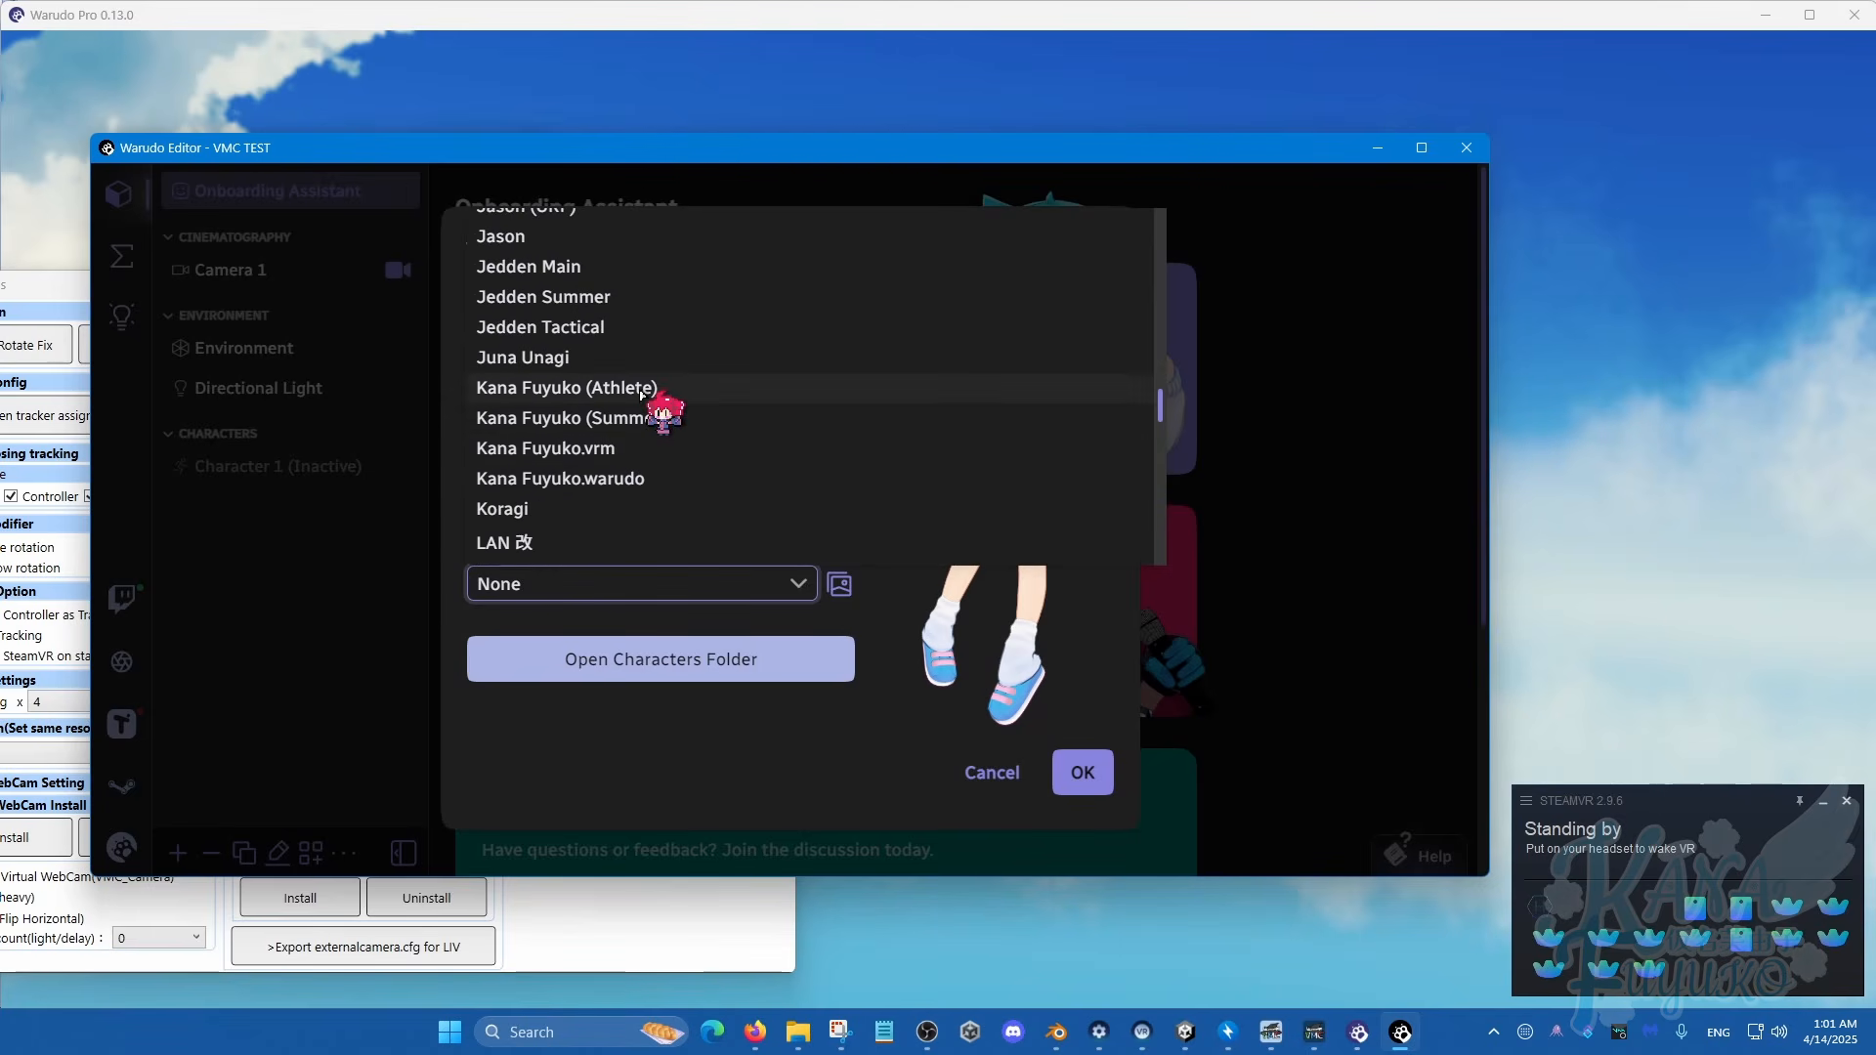
{"action": "left_click", "coordinate": [567, 388]}
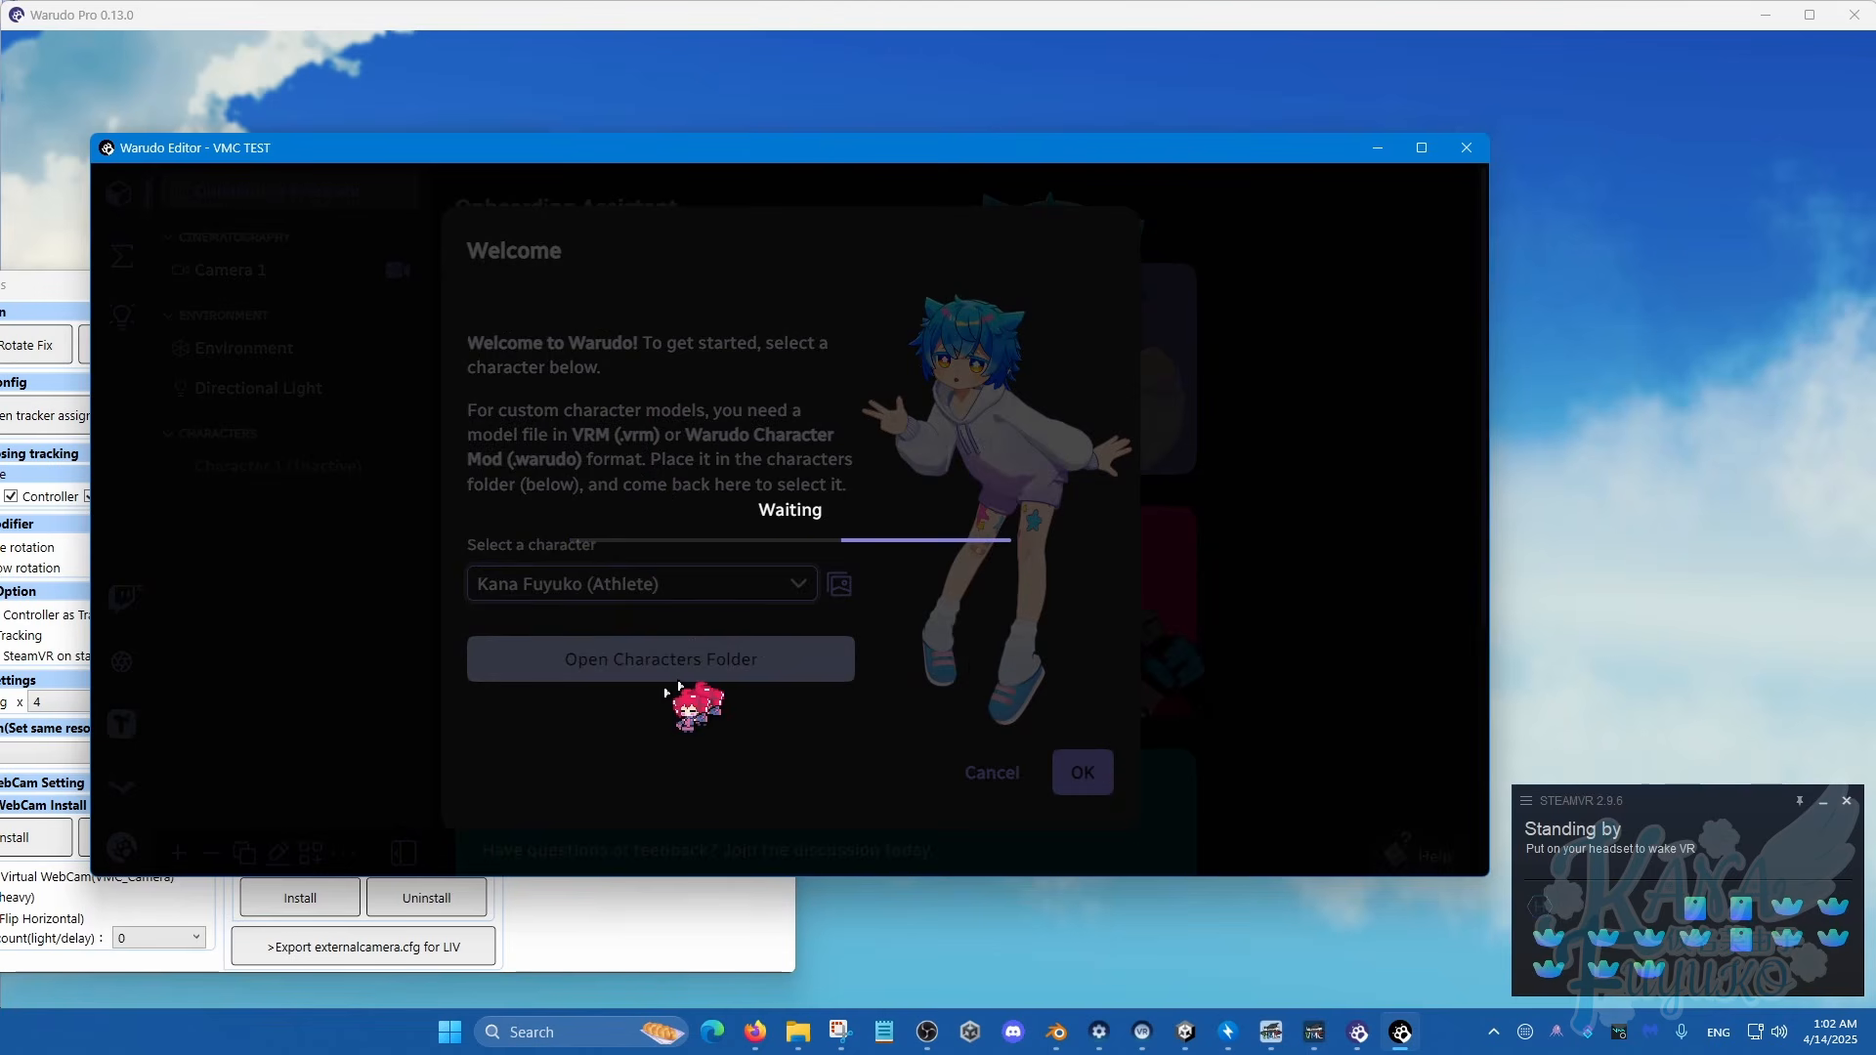
{"action": "scroll", "coordinate": [1031, 674], "scroll_direction": "down", "scroll_amount": 2}
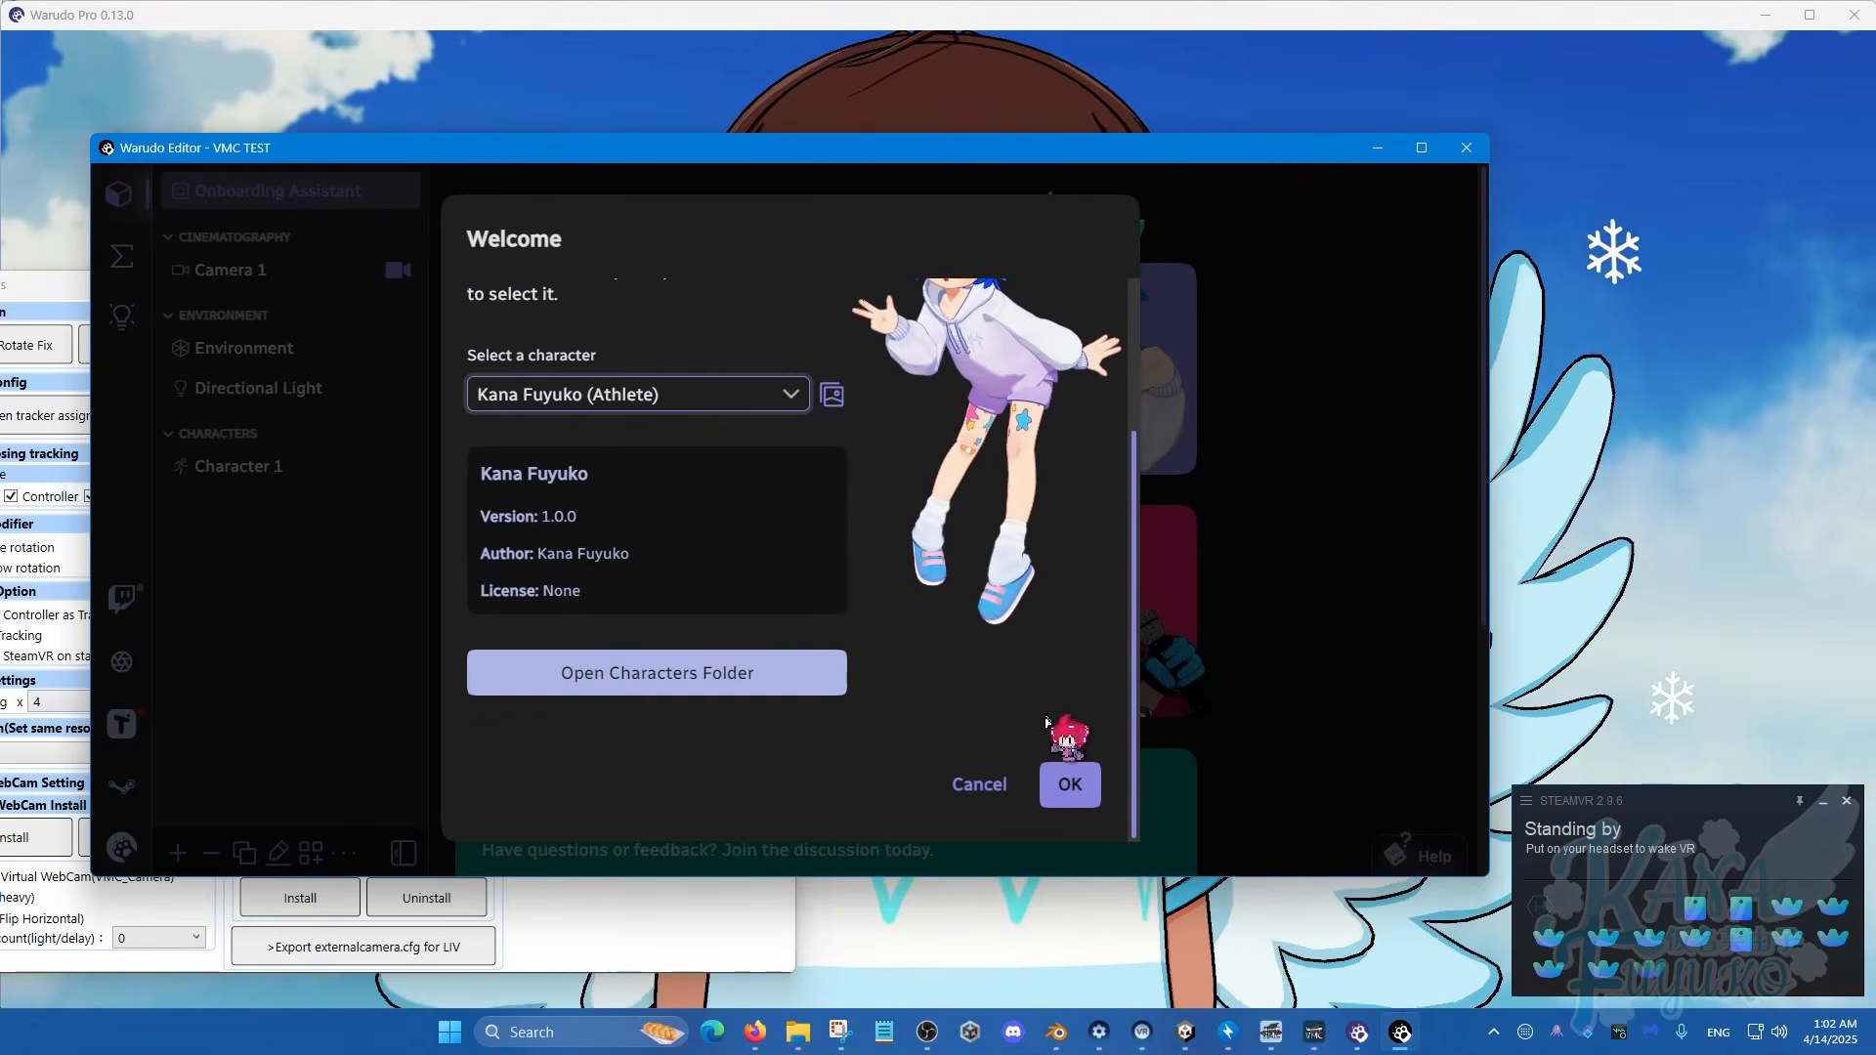
{"action": "left_click", "coordinate": [1070, 784]}
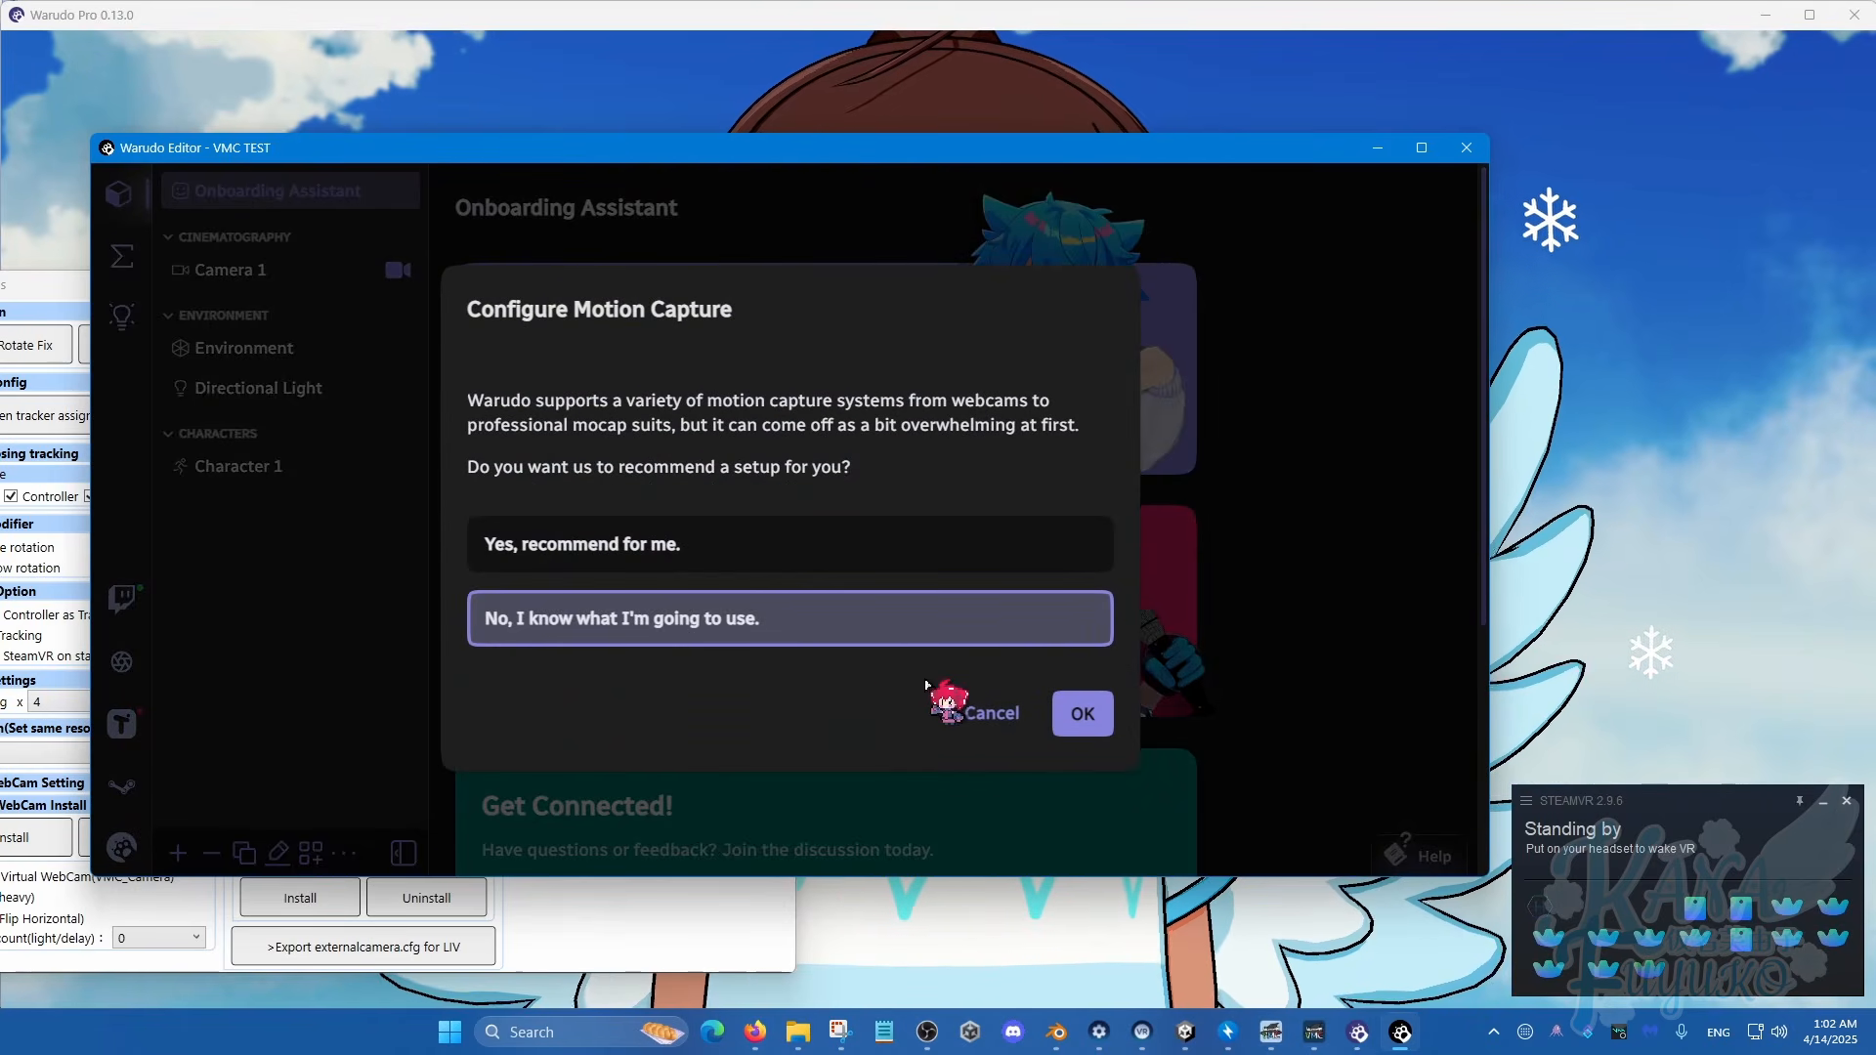
Step: Decline the recommended motion capture setup by answering "No, I know what I'm going to use."
{"action": "left_click", "coordinate": [705, 632]}
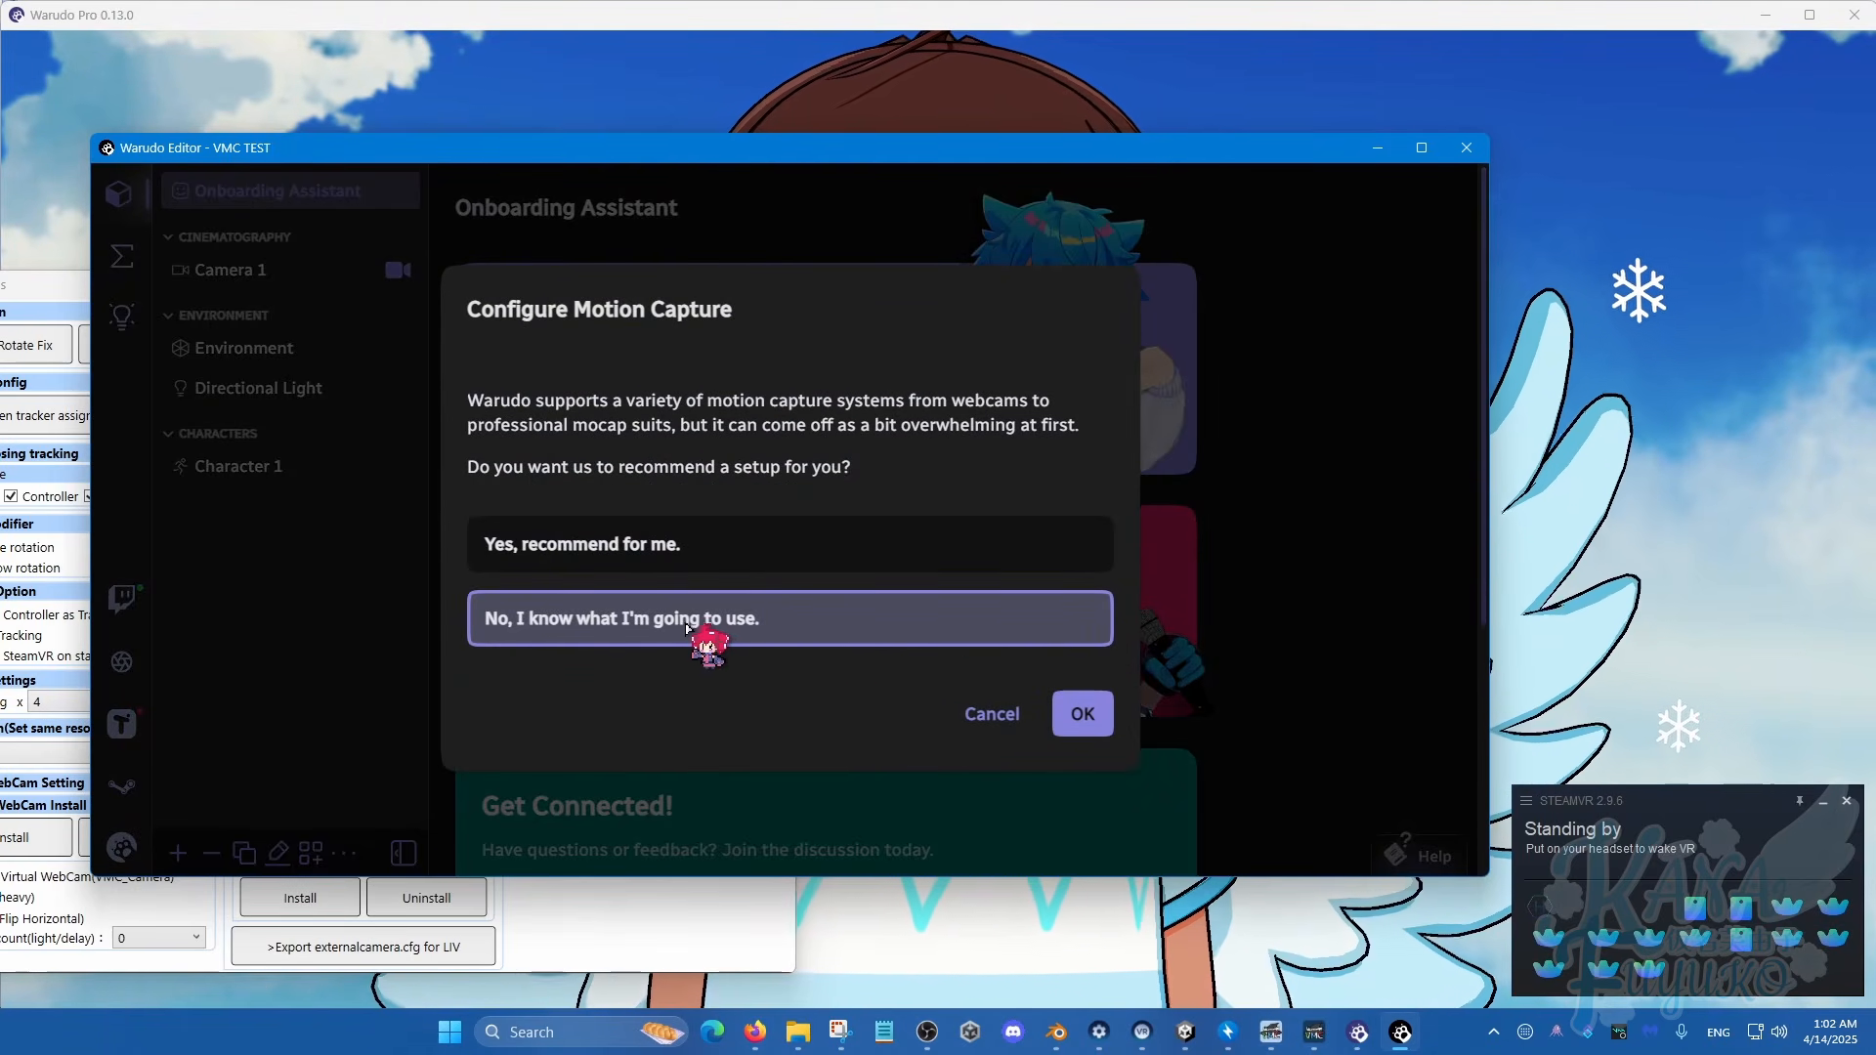
{"action": "left_click", "coordinate": [1107, 716]}
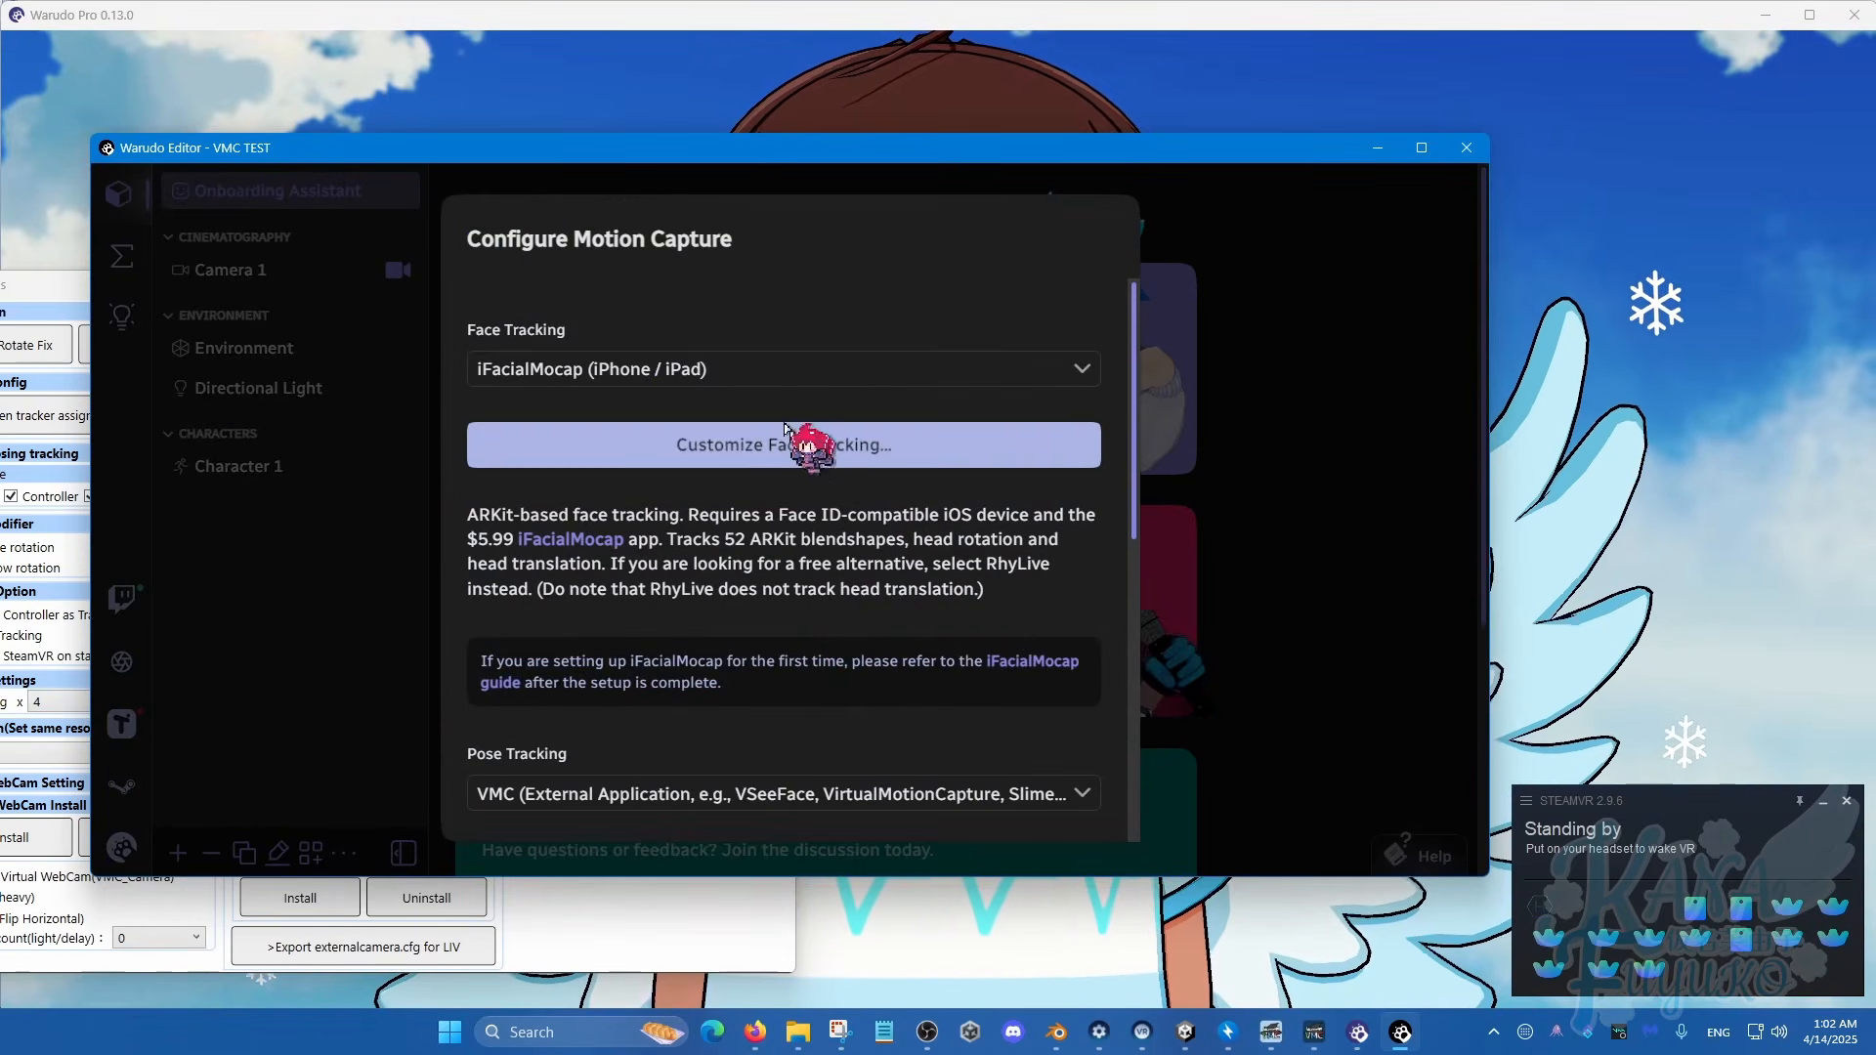
Step: Keep iFacialMocap (iPhone / iPad) for face tracking and VMC for pose tracking, then open the primary pose tracking customization
{"action": "left_click", "coordinate": [747, 378]}
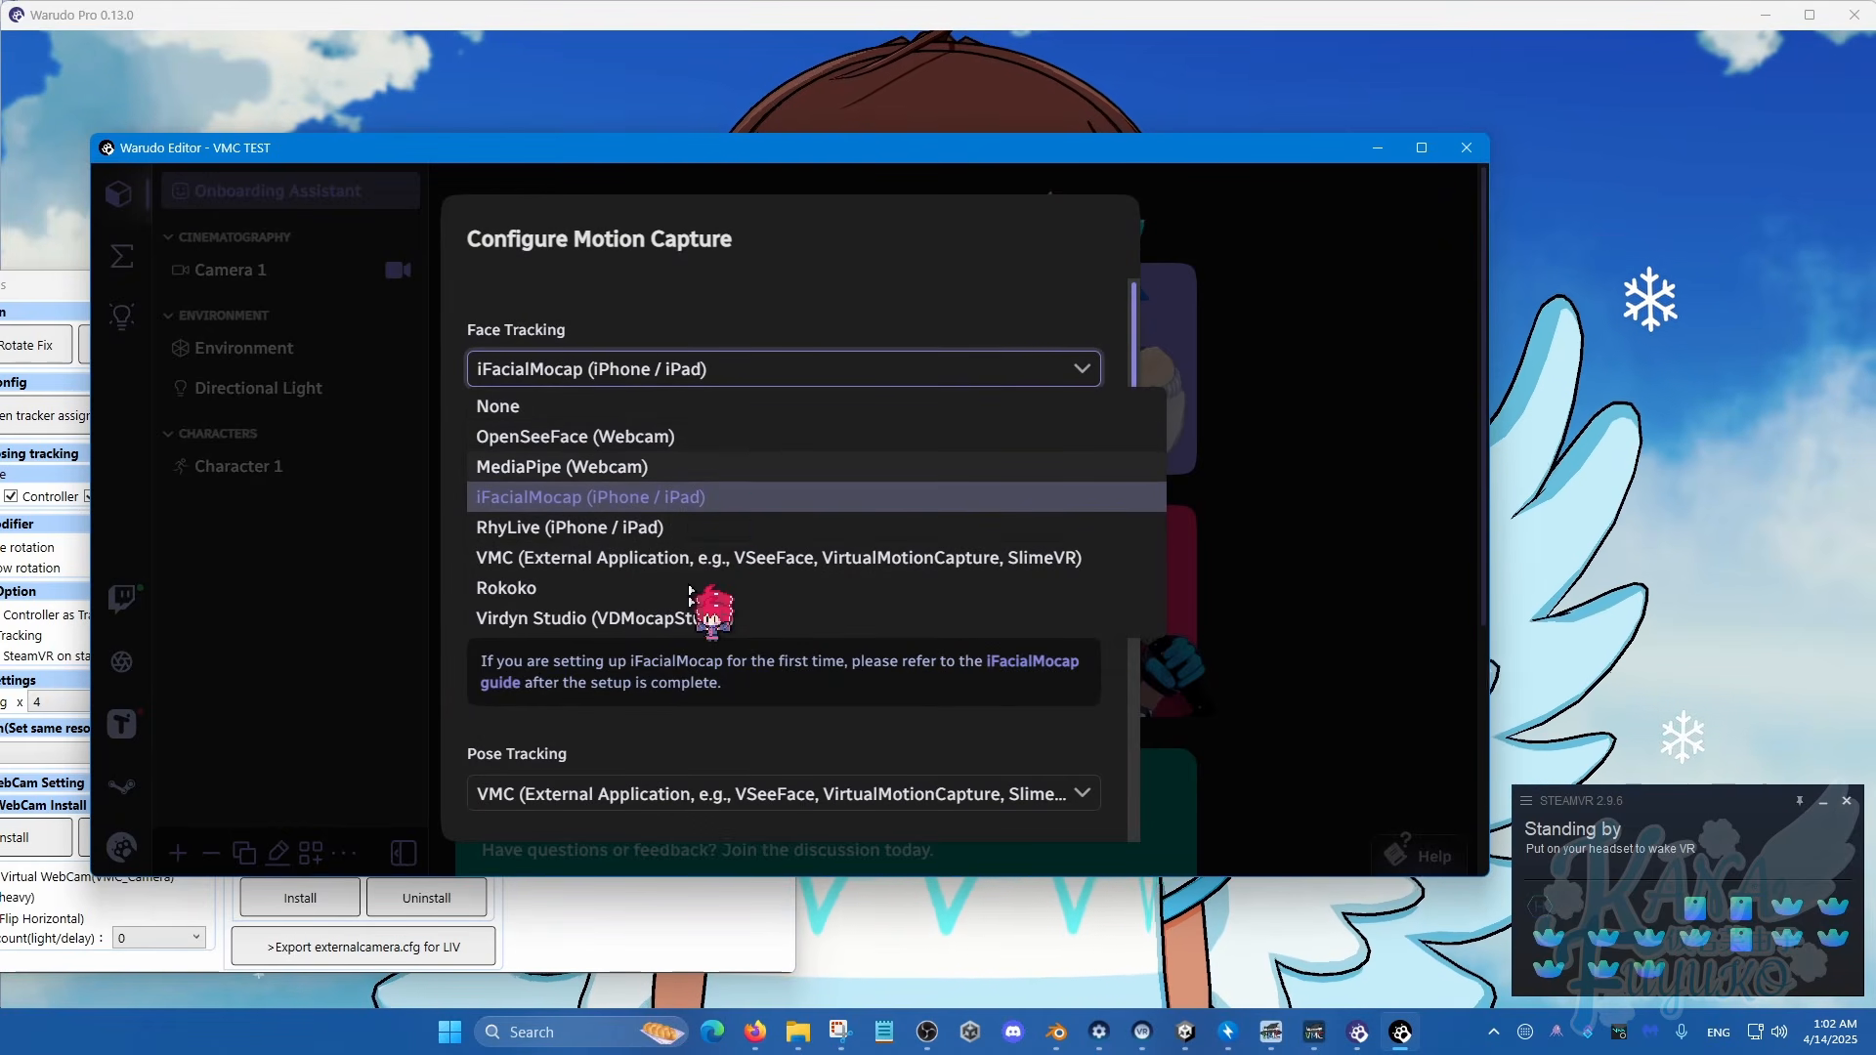
{"action": "left_click", "coordinate": [753, 376]}
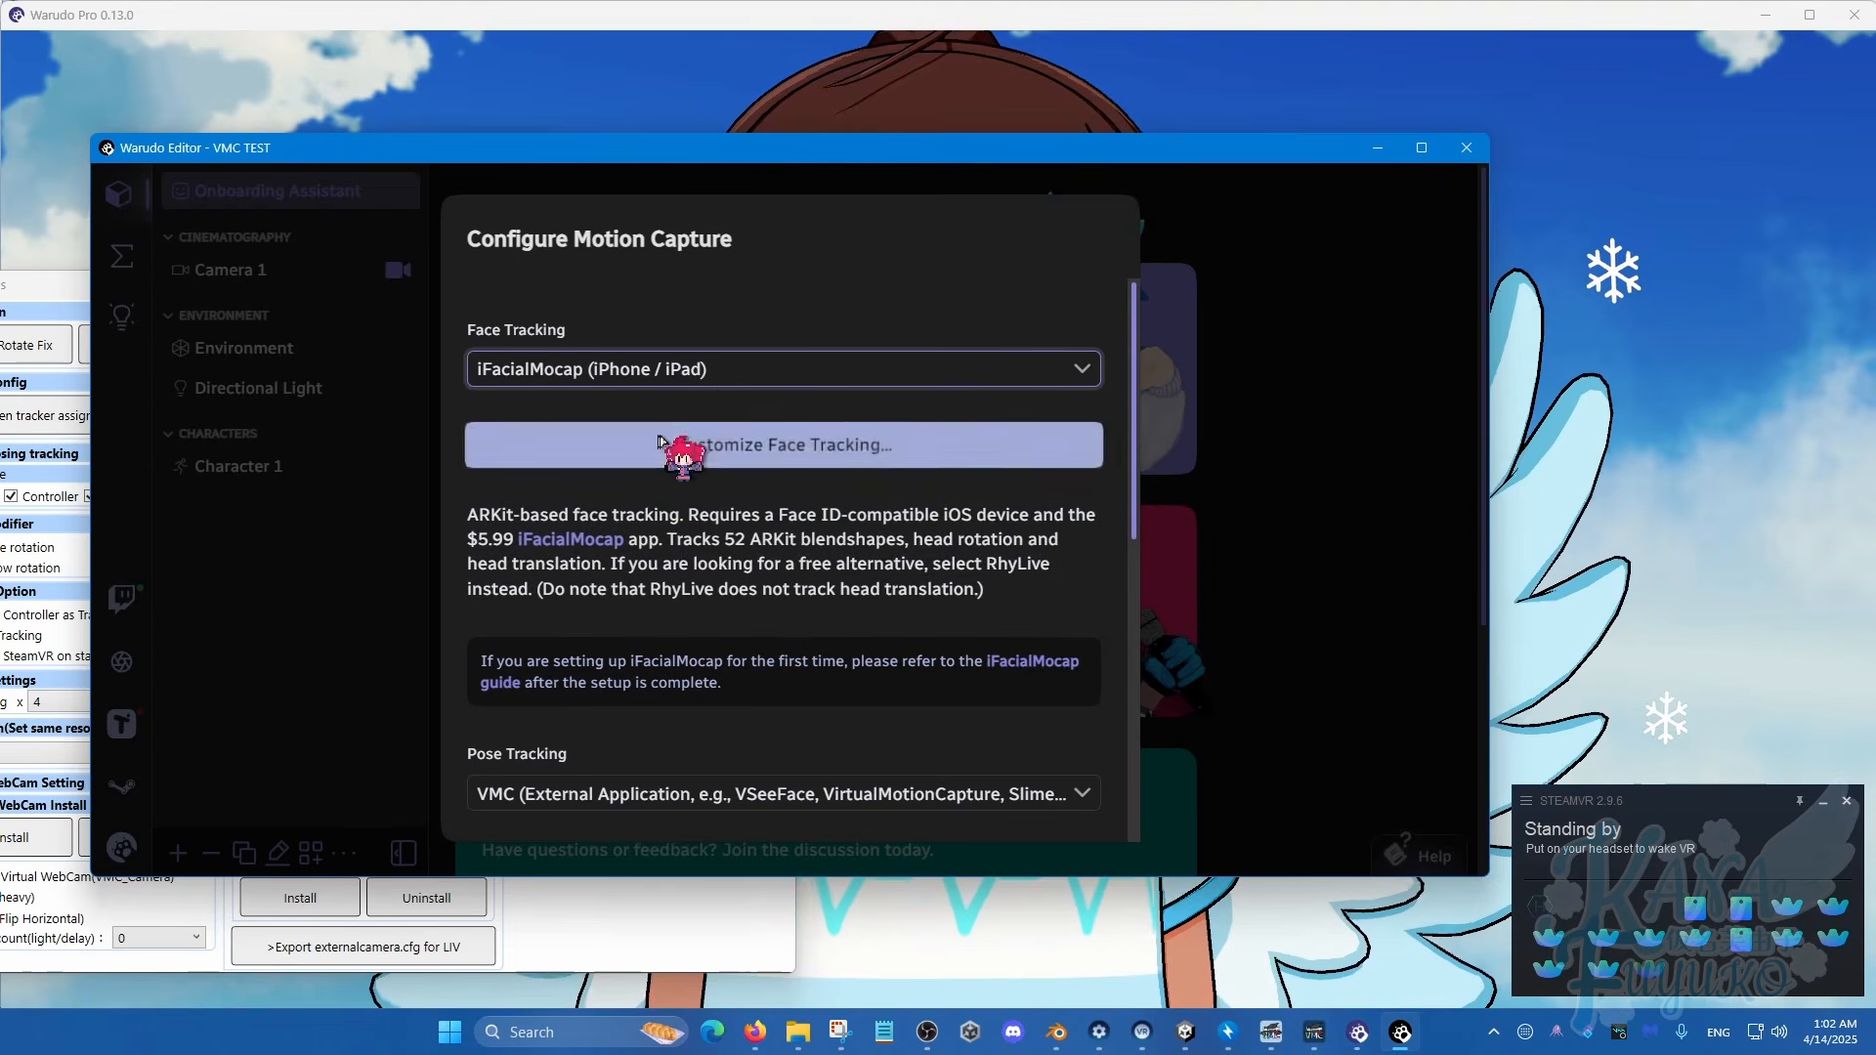
{"action": "scroll", "coordinate": [661, 441], "scroll_direction": "down", "scroll_amount": 3}
{"action": "left_click", "coordinate": [597, 573]}
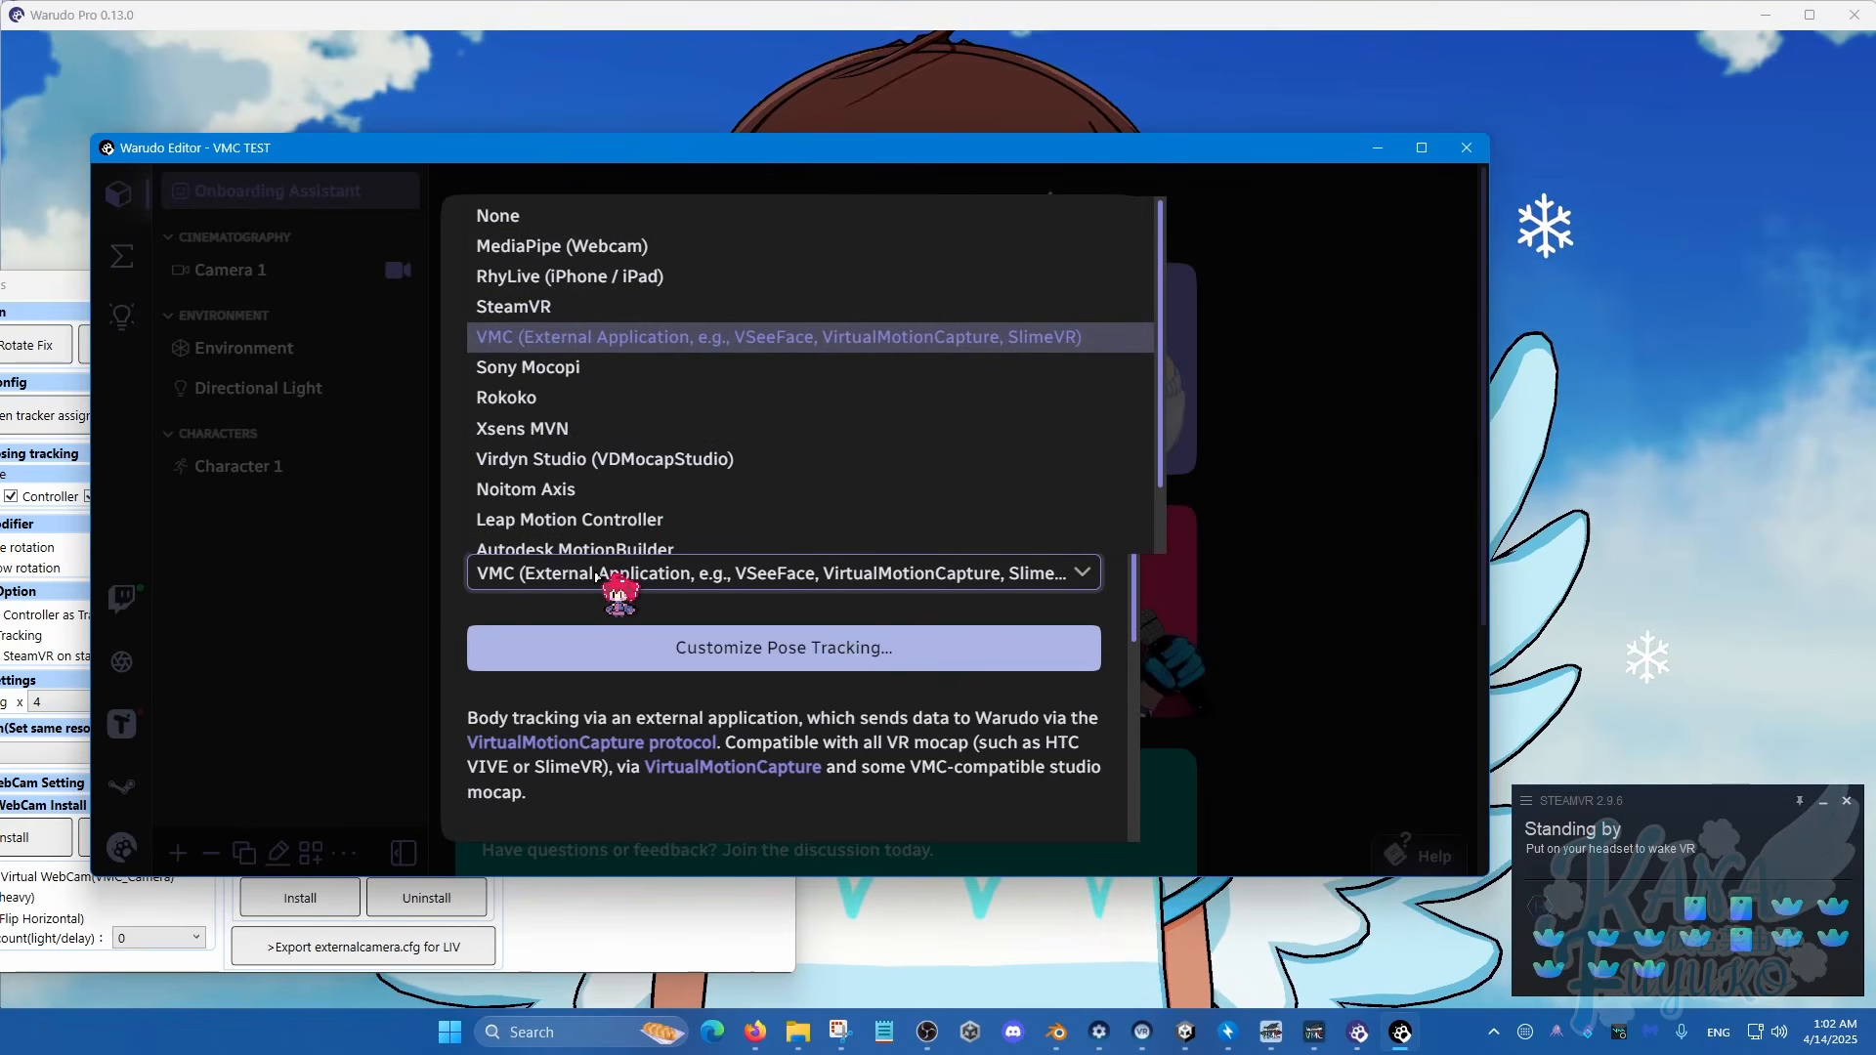
{"action": "left_click", "coordinate": [667, 343]}
{"action": "scroll", "coordinate": [724, 515], "scroll_direction": "down", "scroll_amount": 2}
{"action": "left_click", "coordinate": [720, 544]}
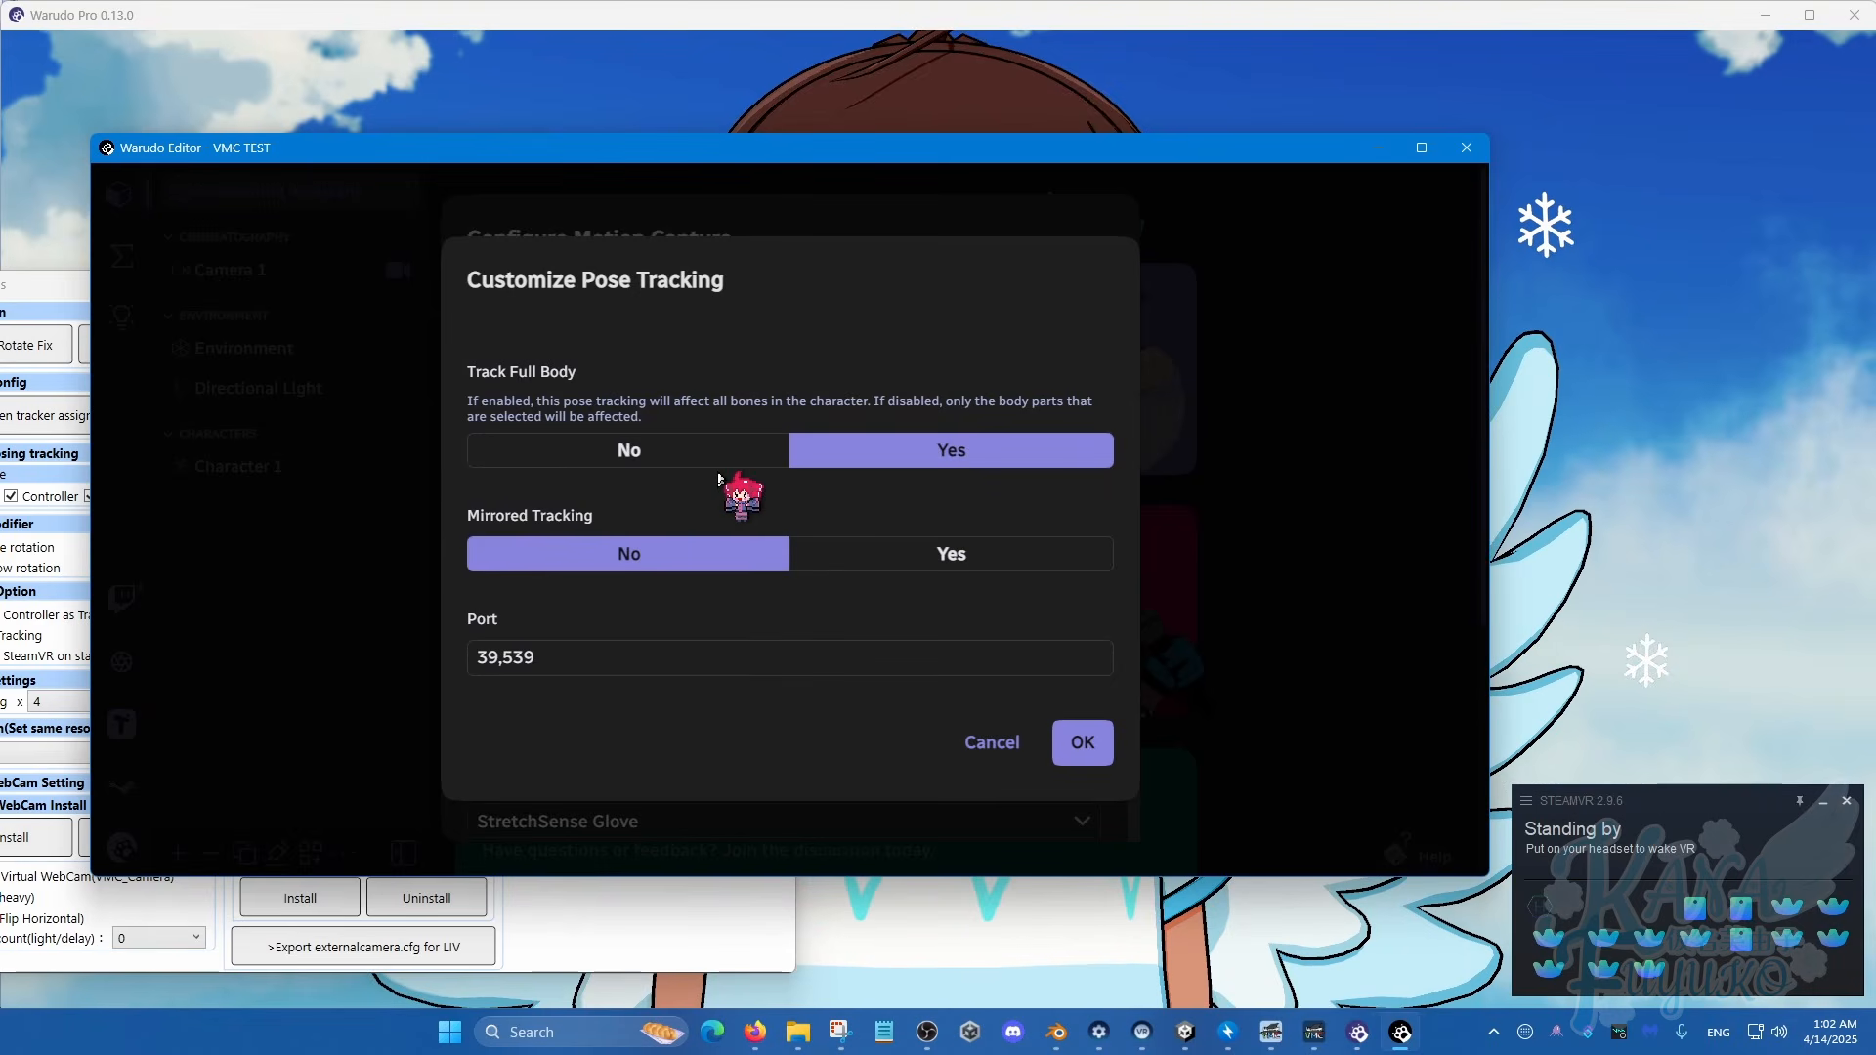
Step: Turn off Track Full Body to review the individual tracked body parts, then turn Track Full Body back on
{"action": "left_click", "coordinate": [617, 449]}
{"action": "scroll", "coordinate": [669, 535], "scroll_direction": "down", "scroll_amount": 3}
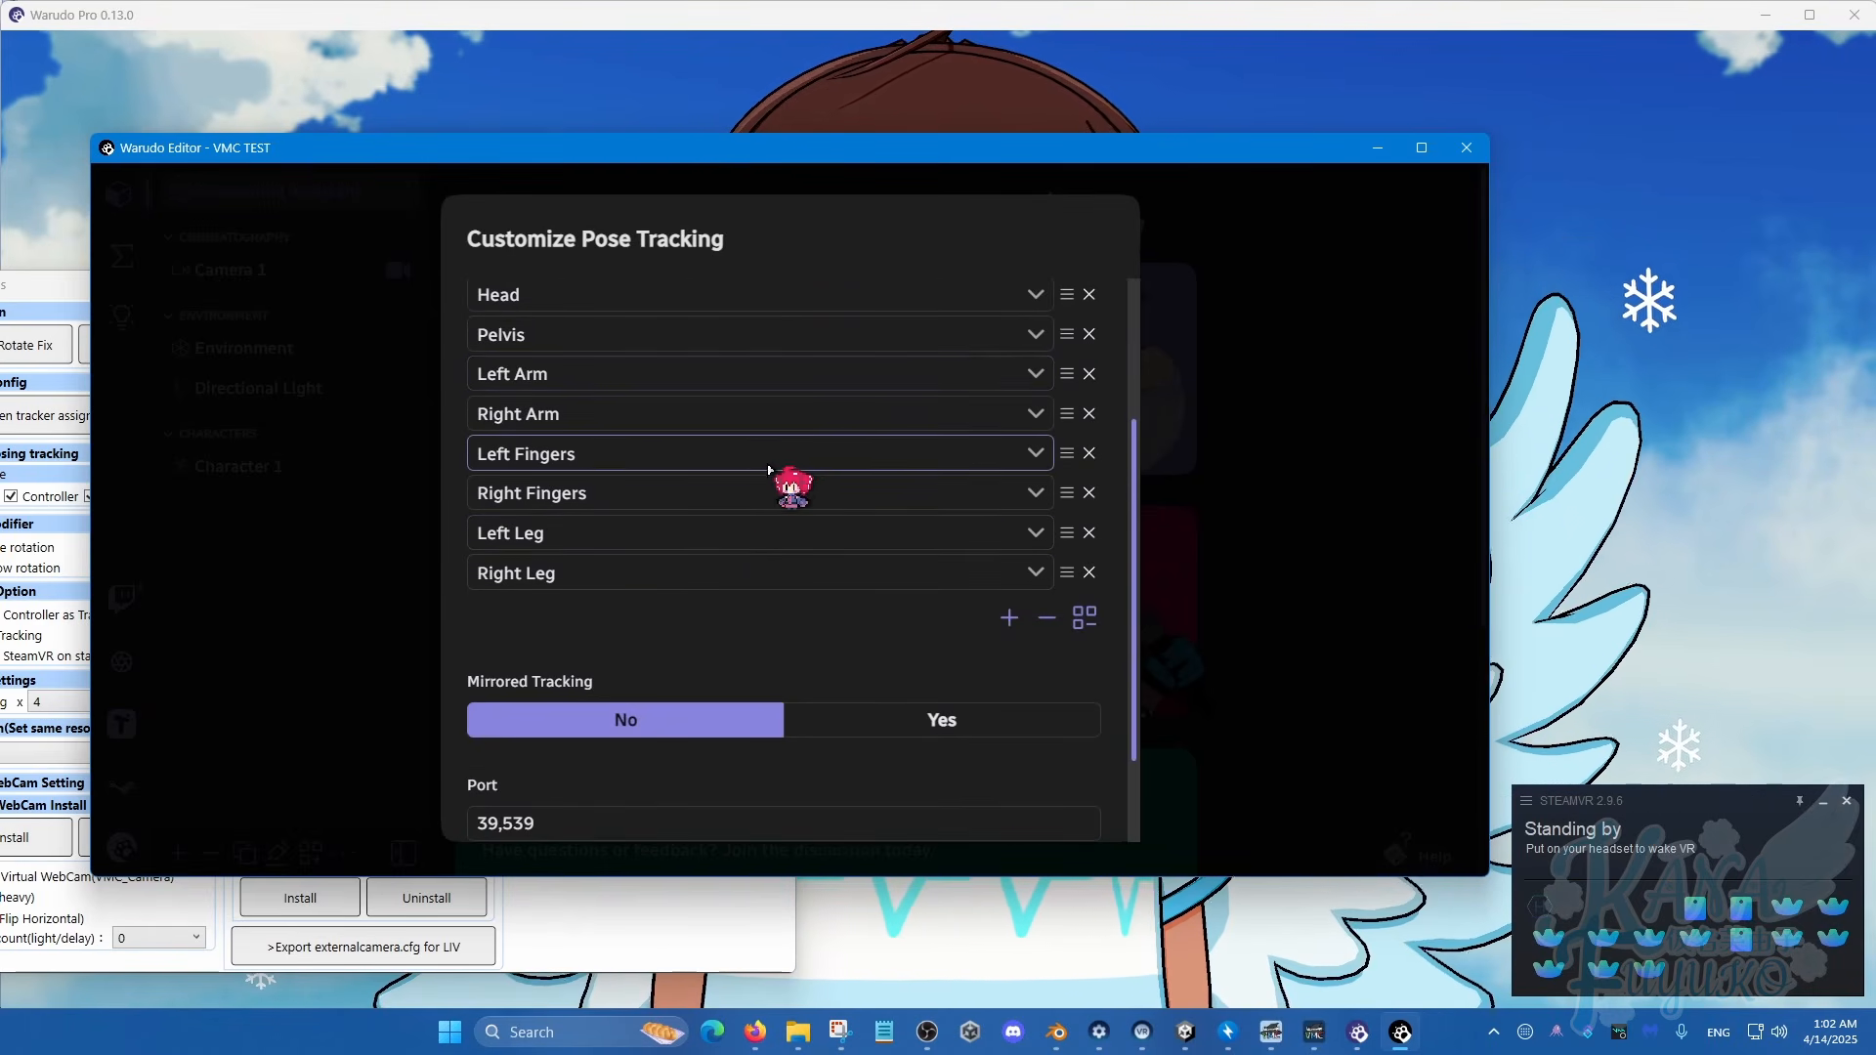
{"action": "scroll", "coordinate": [696, 650], "scroll_direction": "up", "scroll_amount": 3}
{"action": "left_click", "coordinate": [821, 669]}
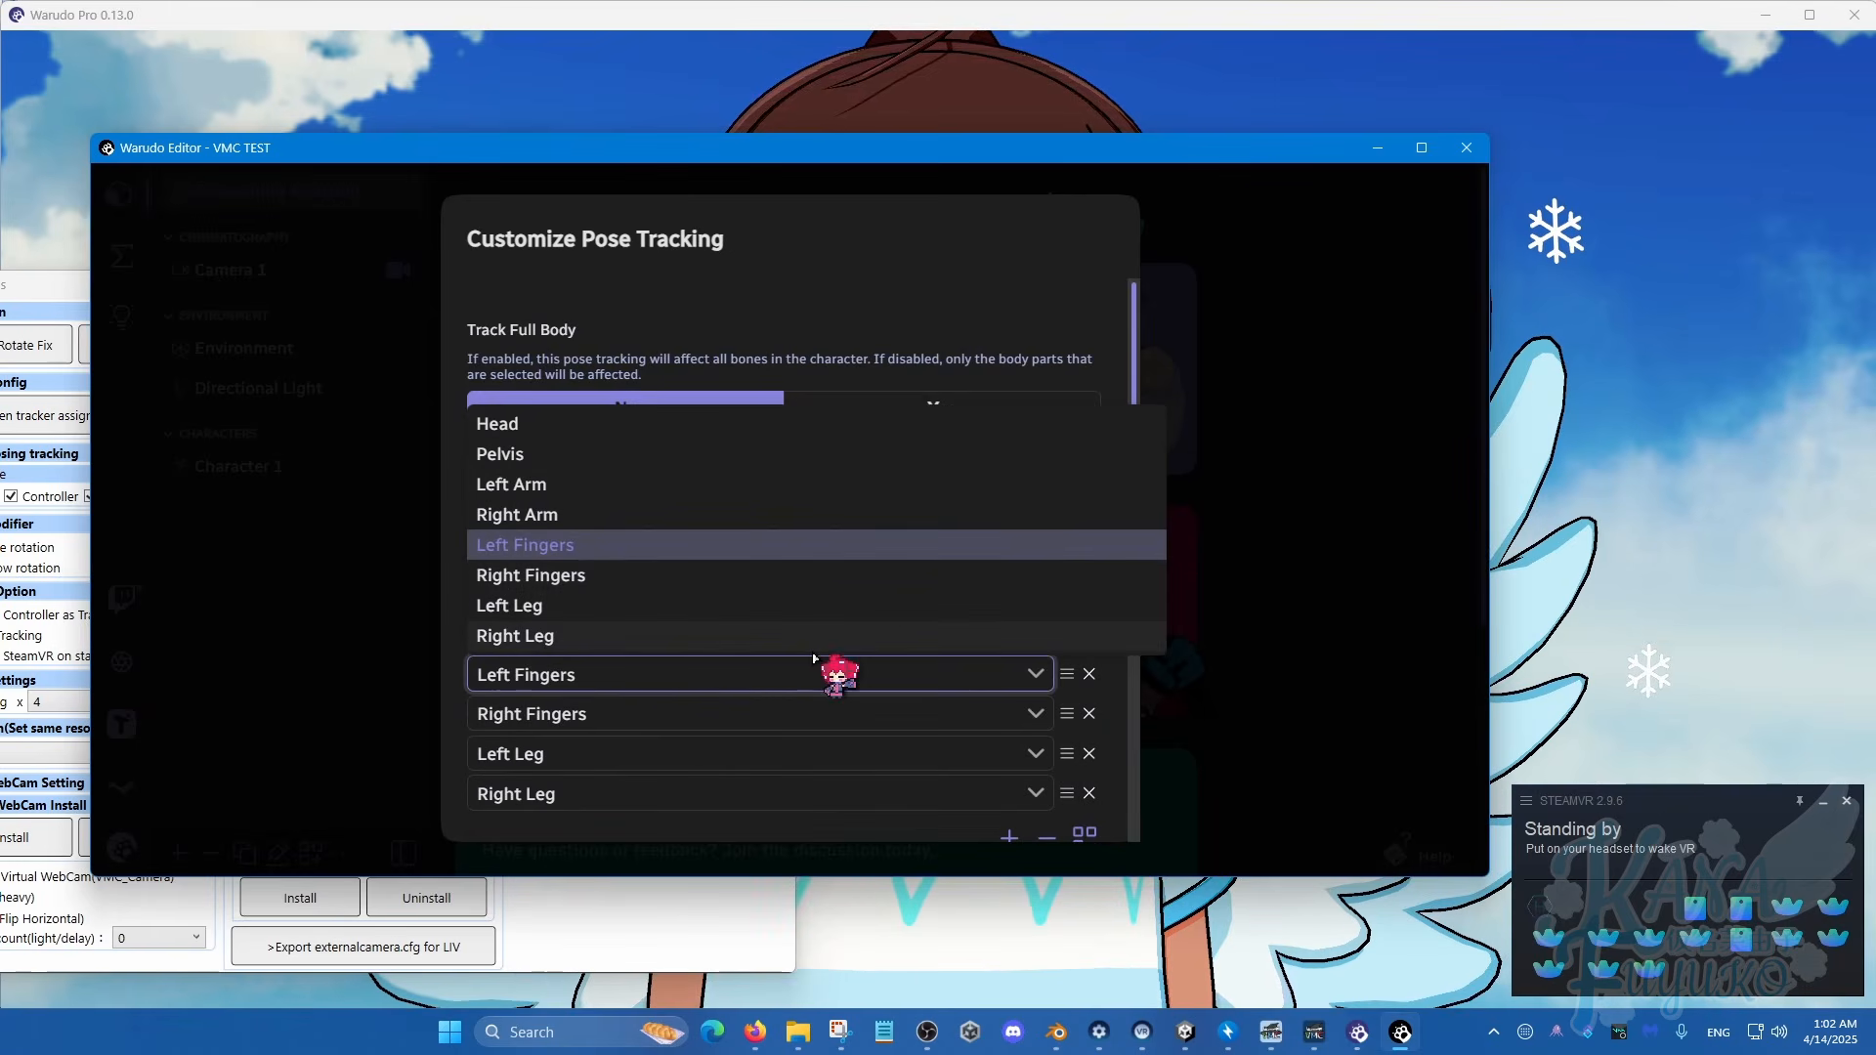
{"action": "left_click", "coordinate": [800, 680]}
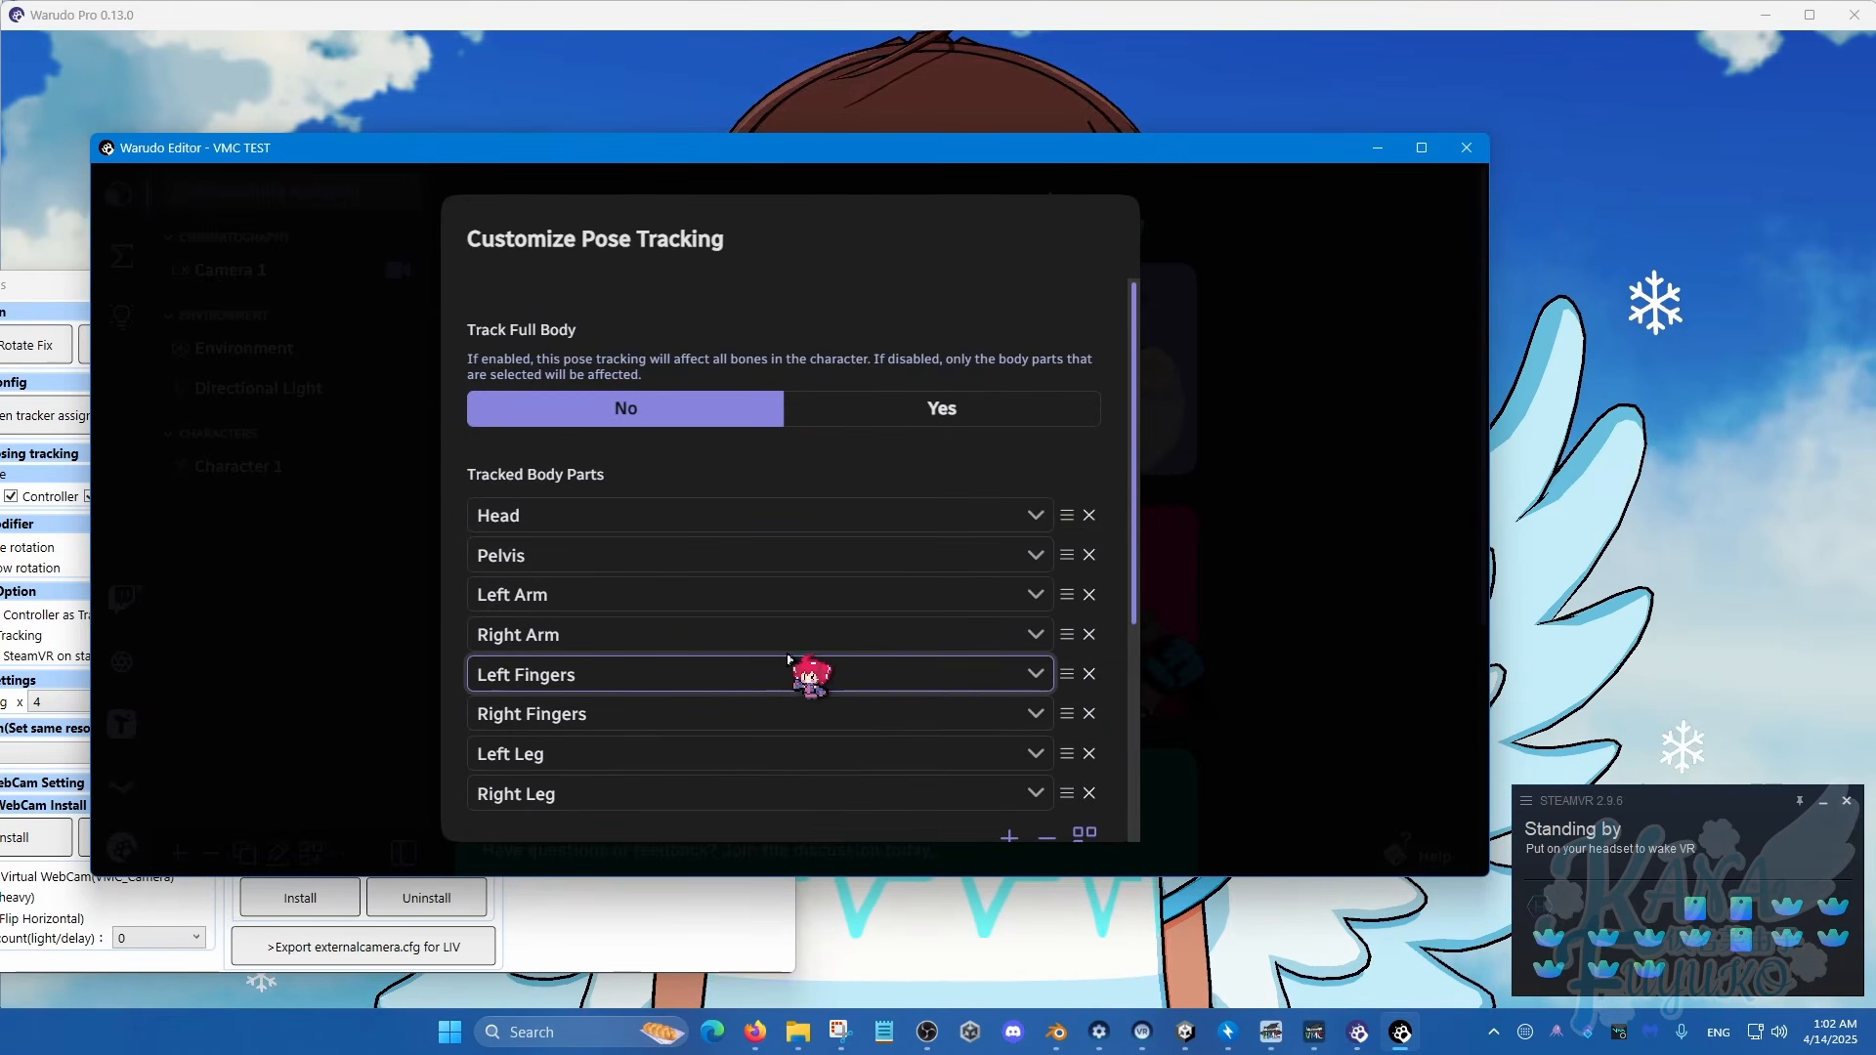
{"action": "left_click", "coordinate": [873, 412]}
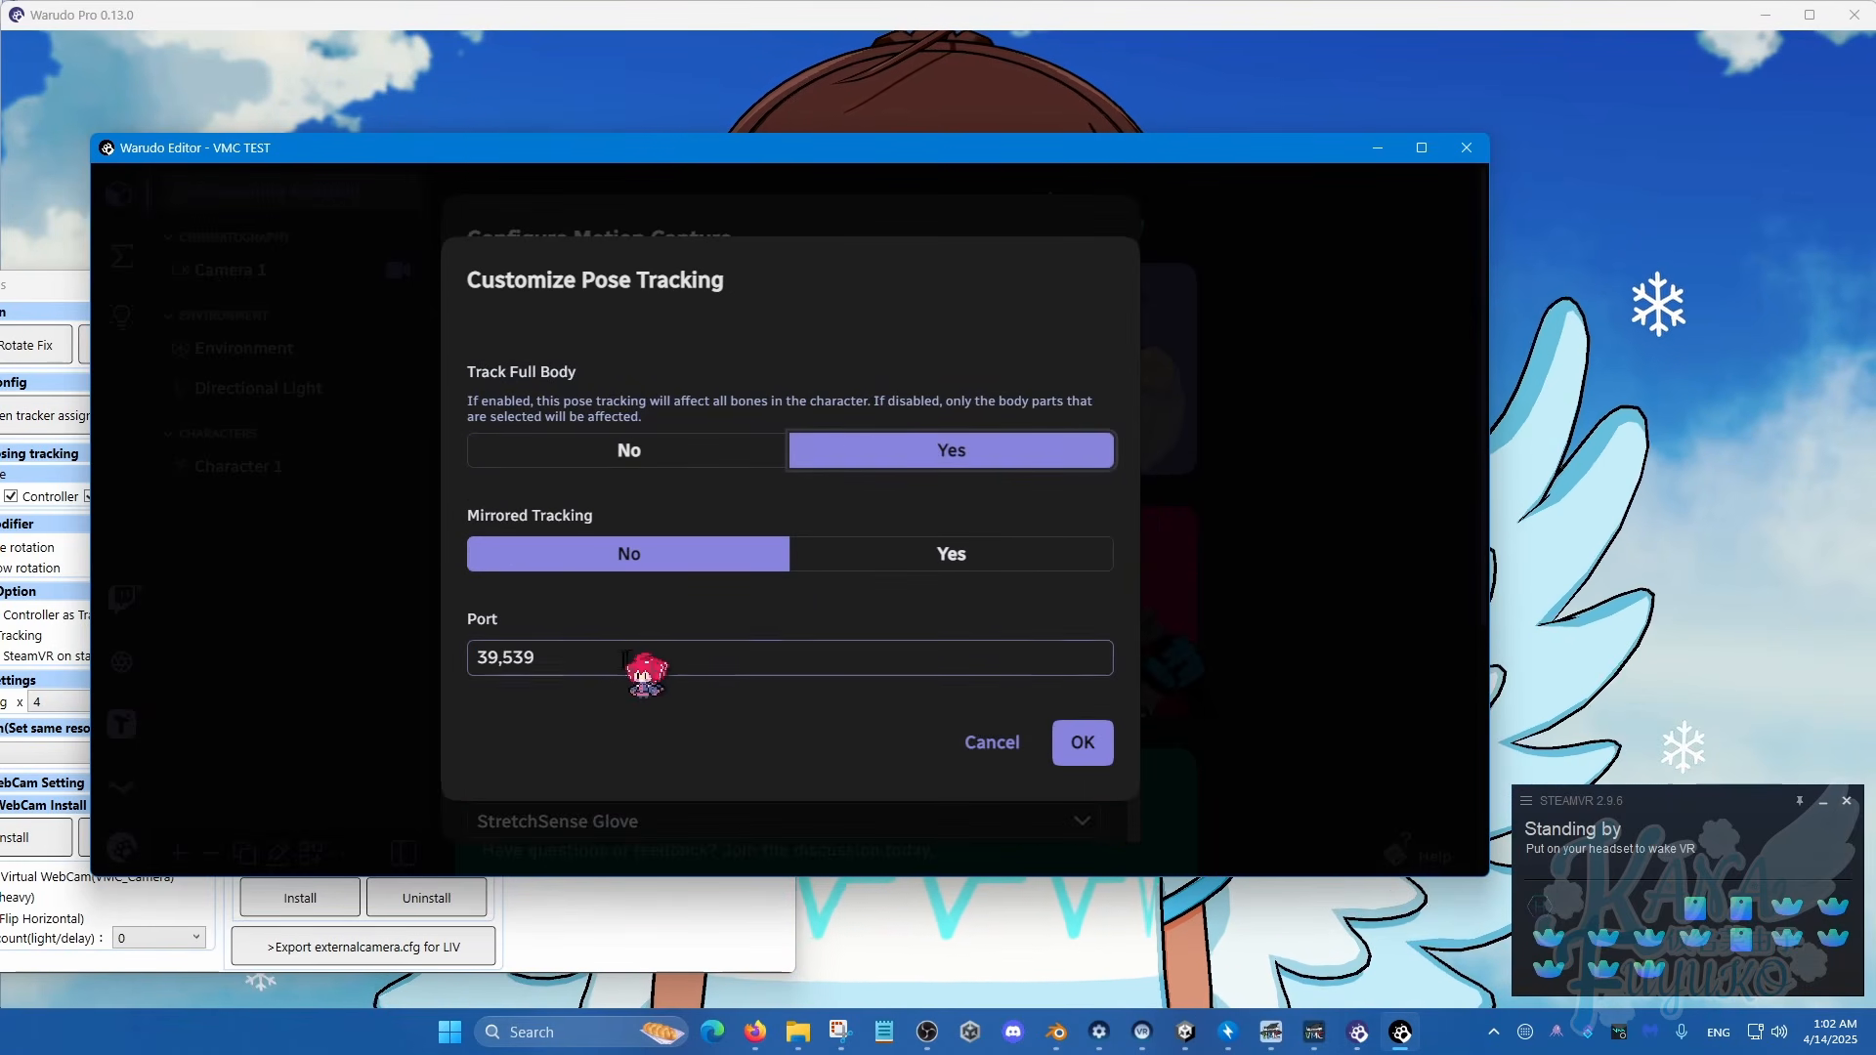
Step: Keep the VMC port at 39539, enable Mirrored Tracking, and confirm the pose tracking customization
{"action": "left_click", "coordinate": [626, 657]}
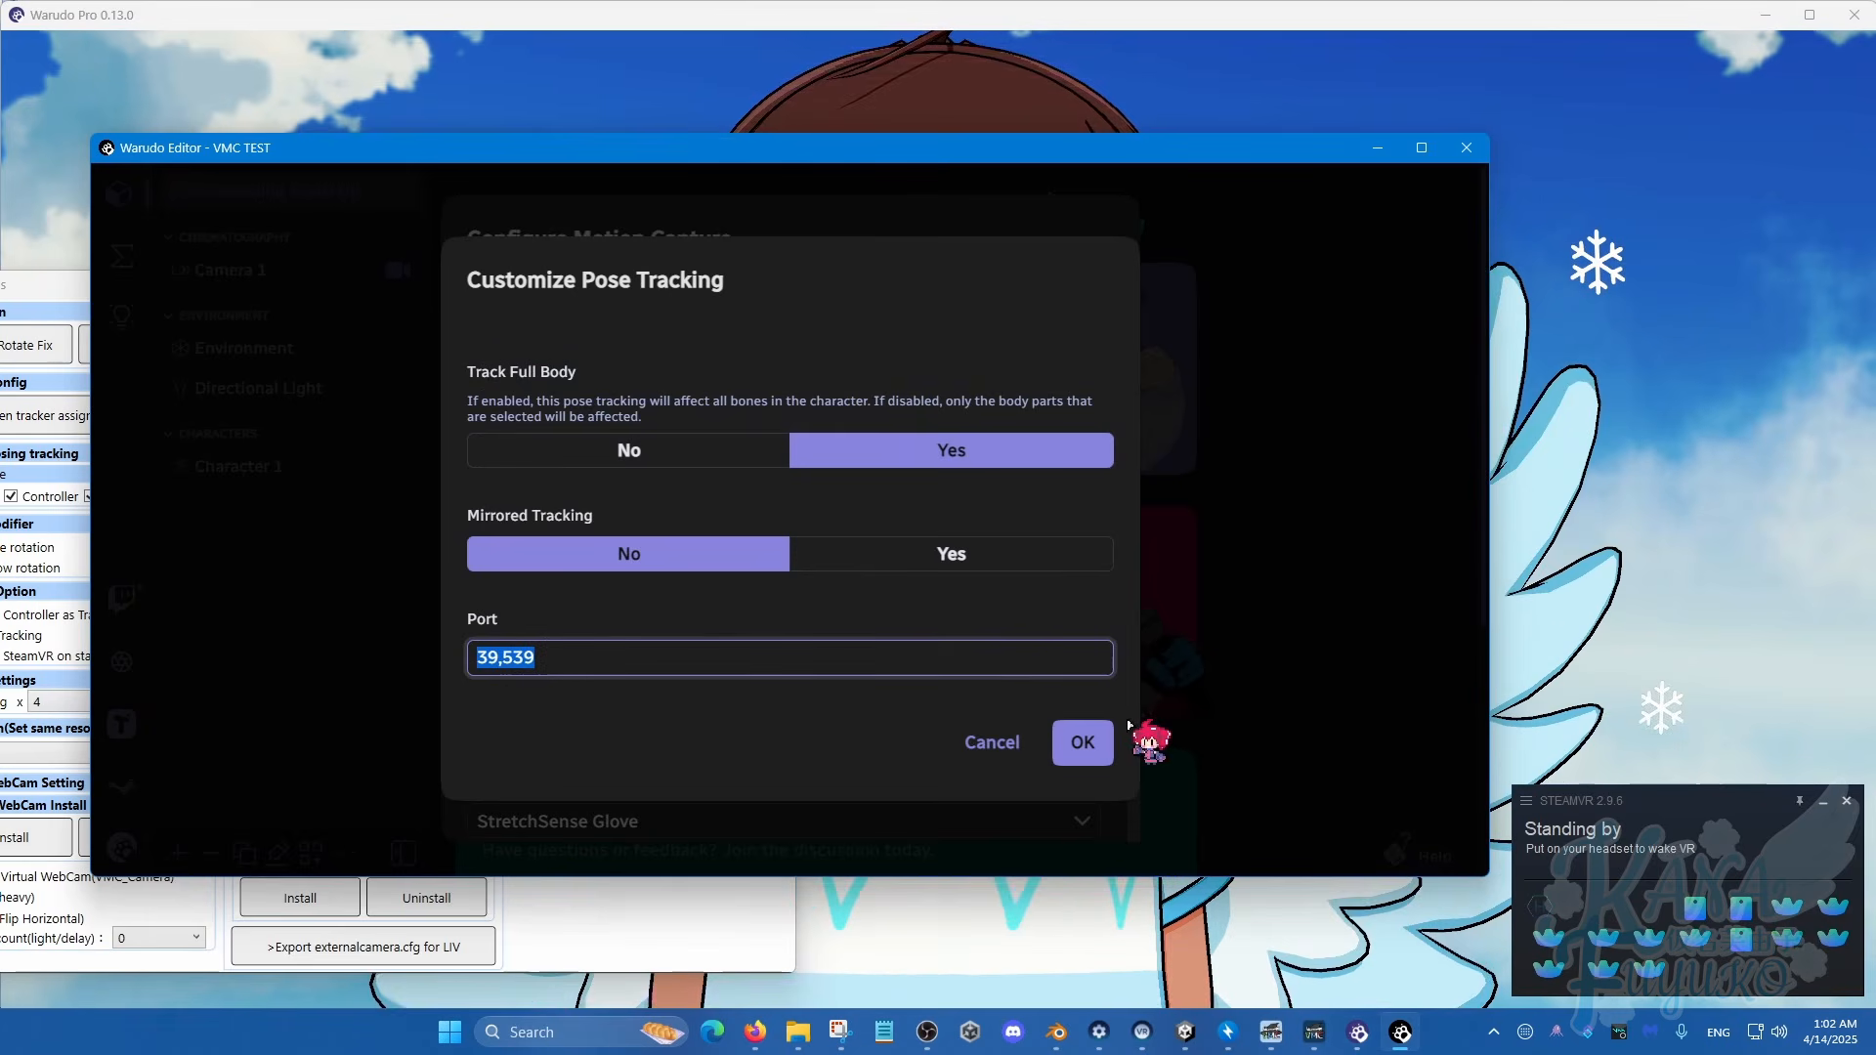
{"action": "key", "text": "ctrl"}
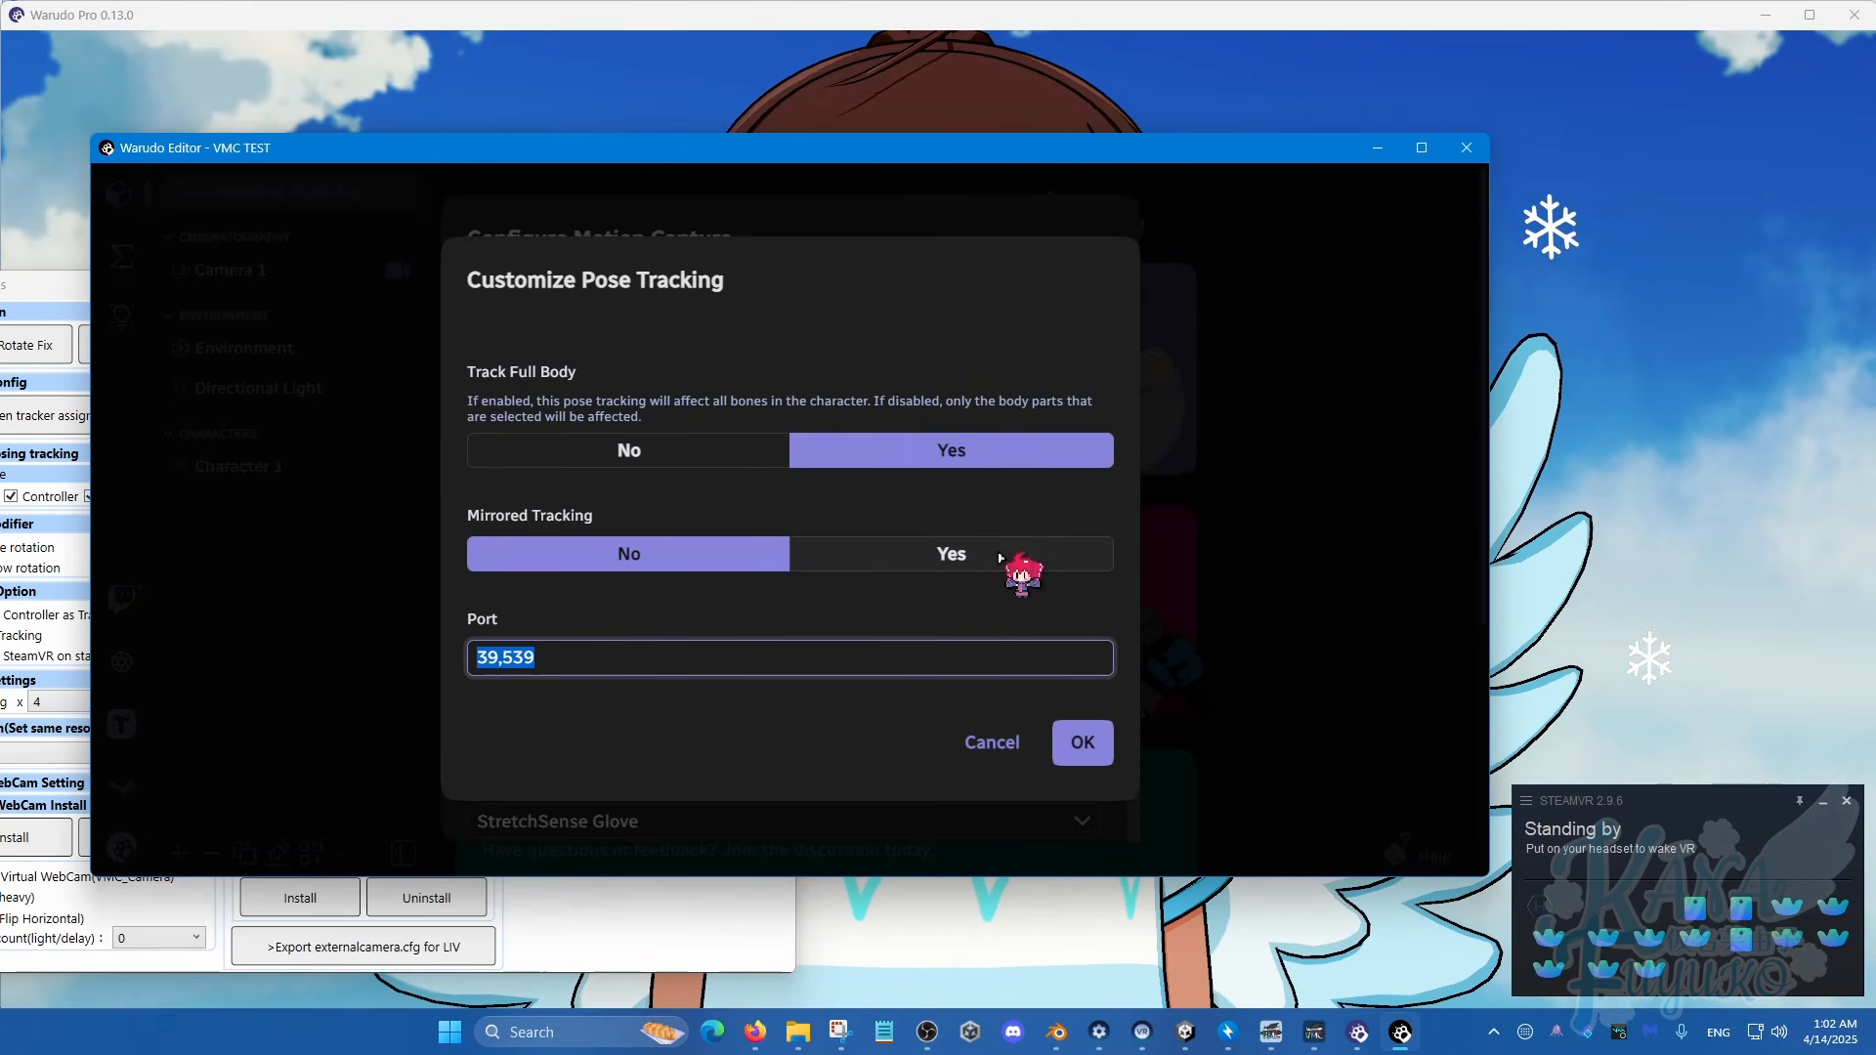
{"action": "left_click", "coordinate": [999, 556]}
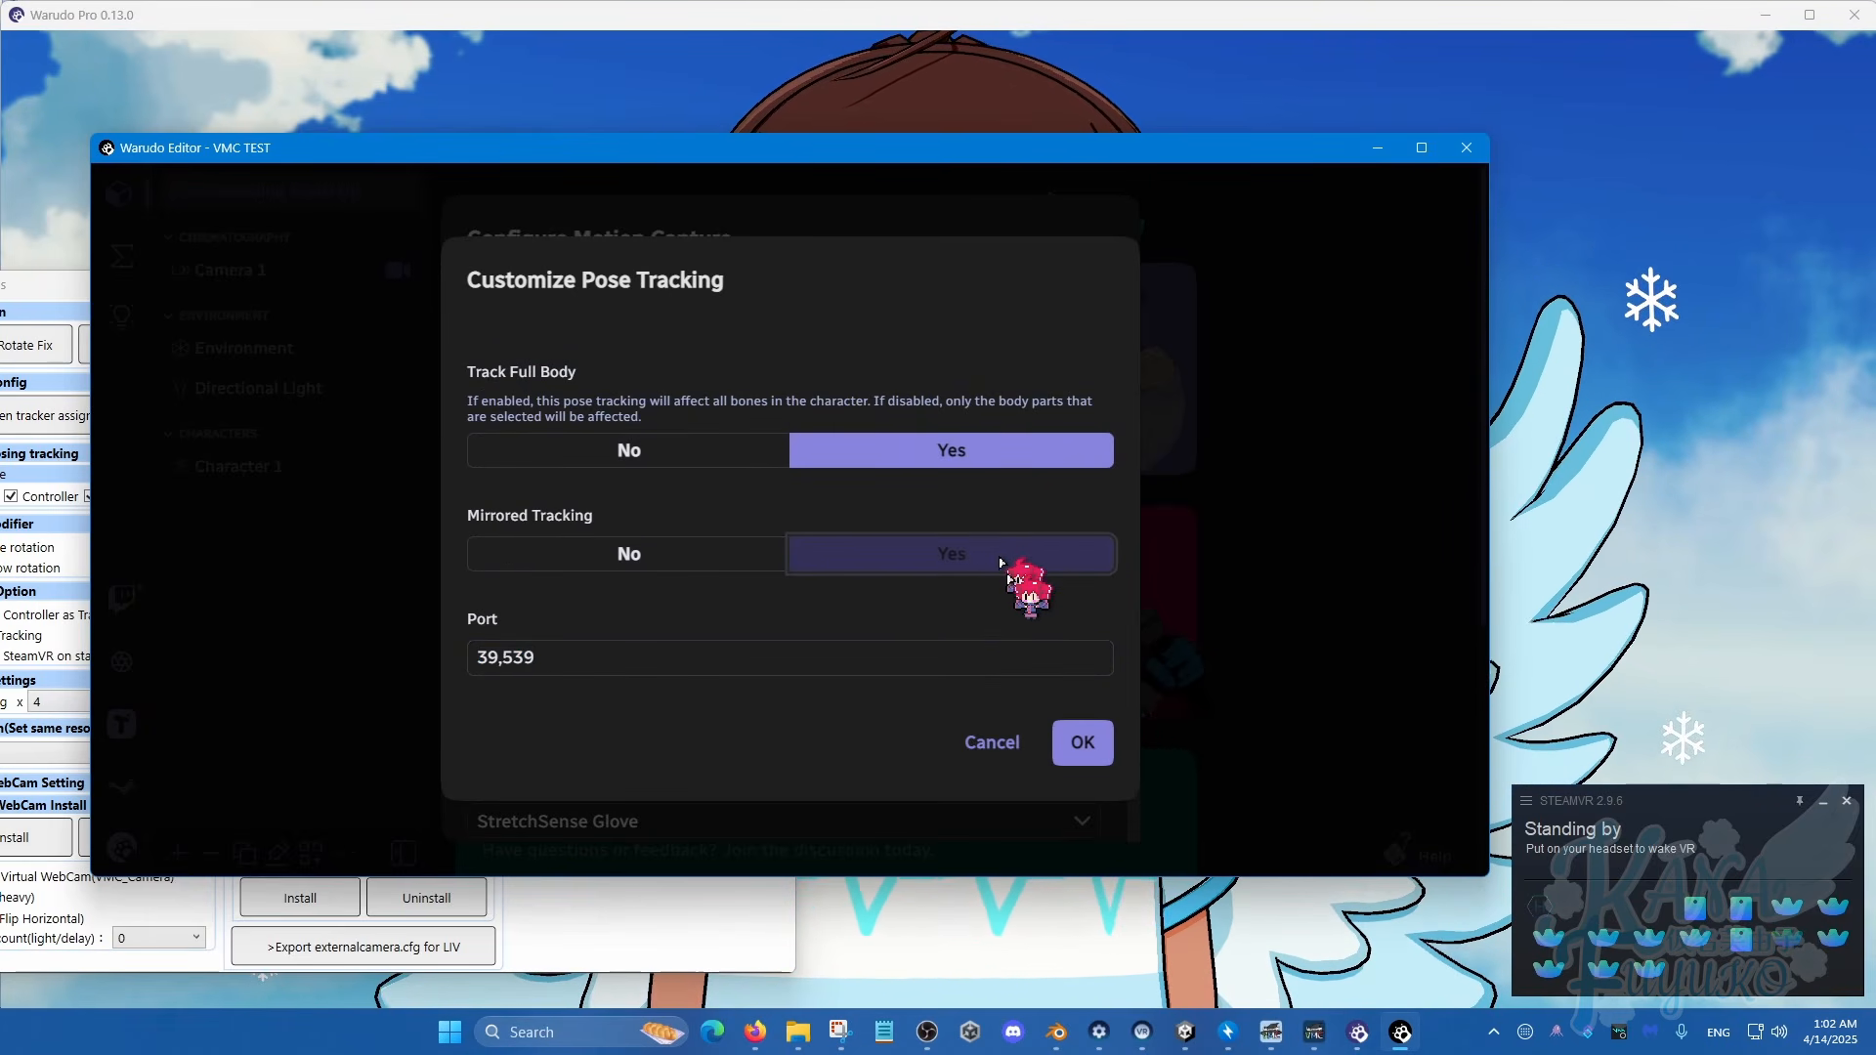
{"action": "left_click", "coordinate": [1074, 759]}
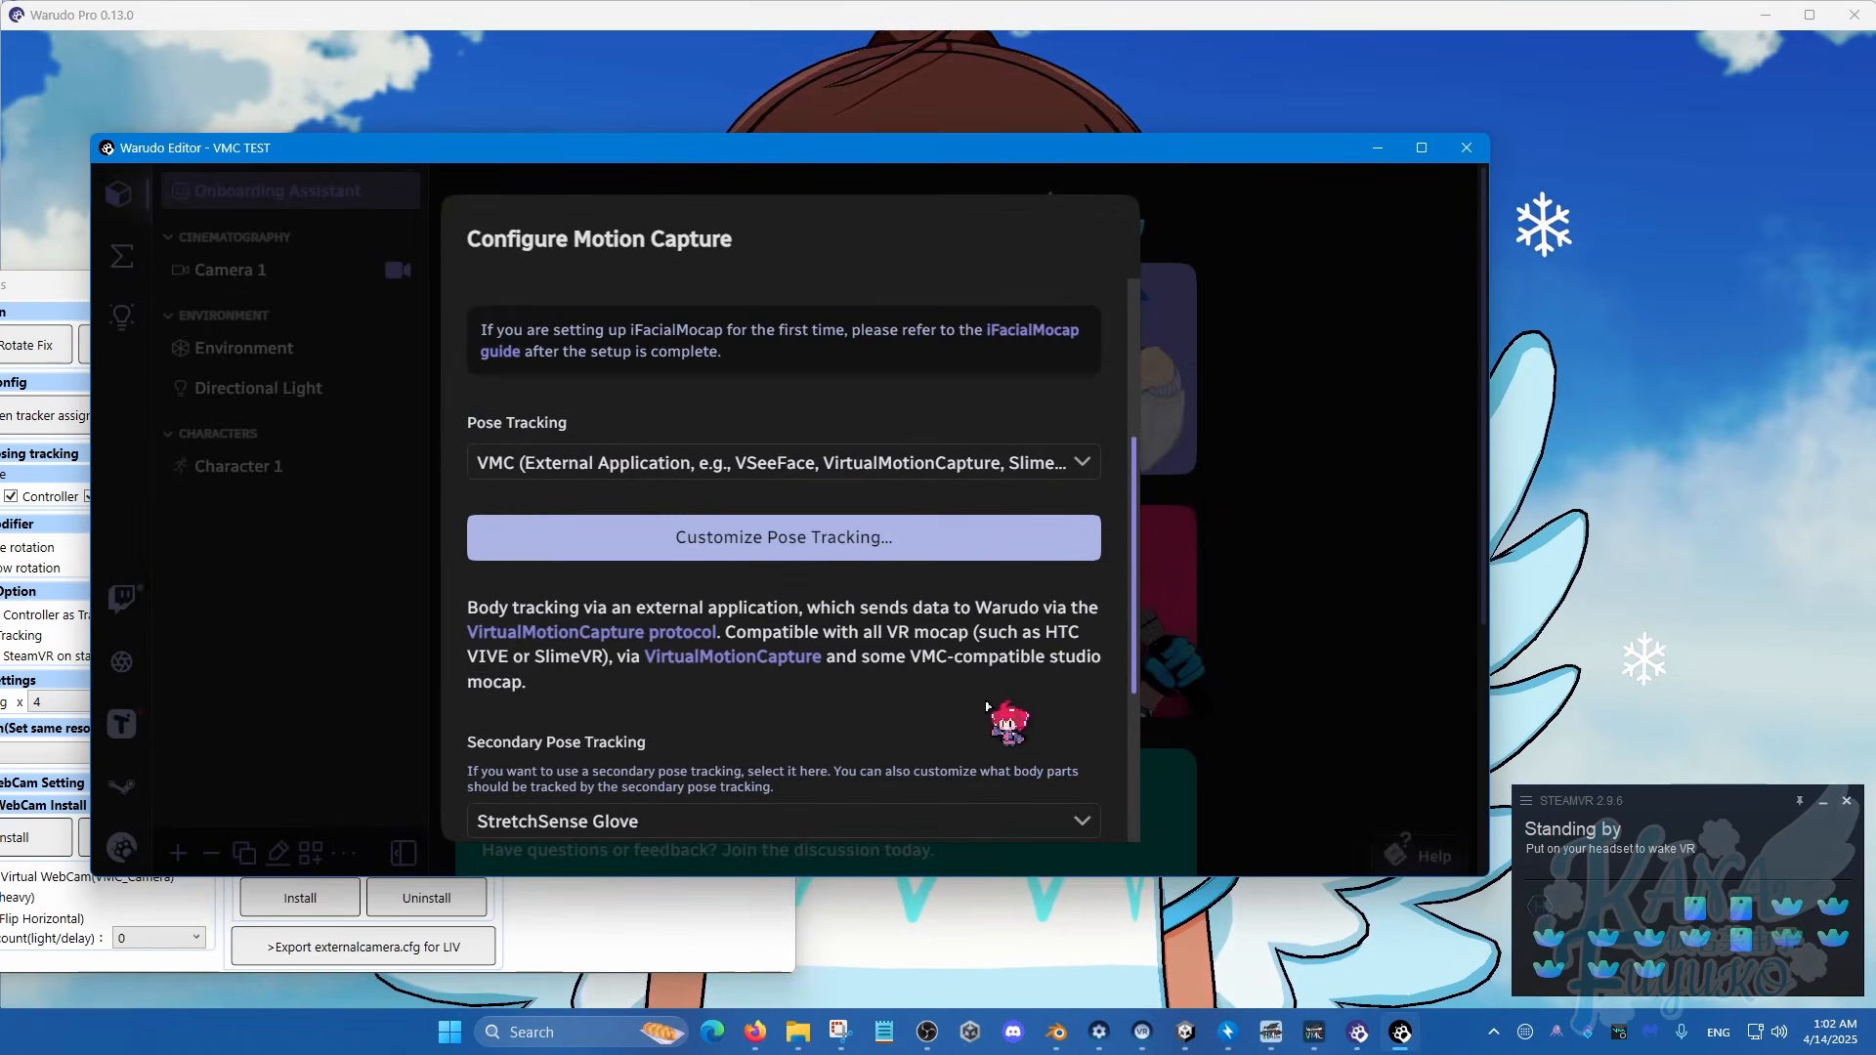
Step: Set Secondary Pose Tracking to None instead of StretchSense Glove
{"action": "scroll", "coordinate": [986, 706], "scroll_direction": "down", "scroll_amount": 1}
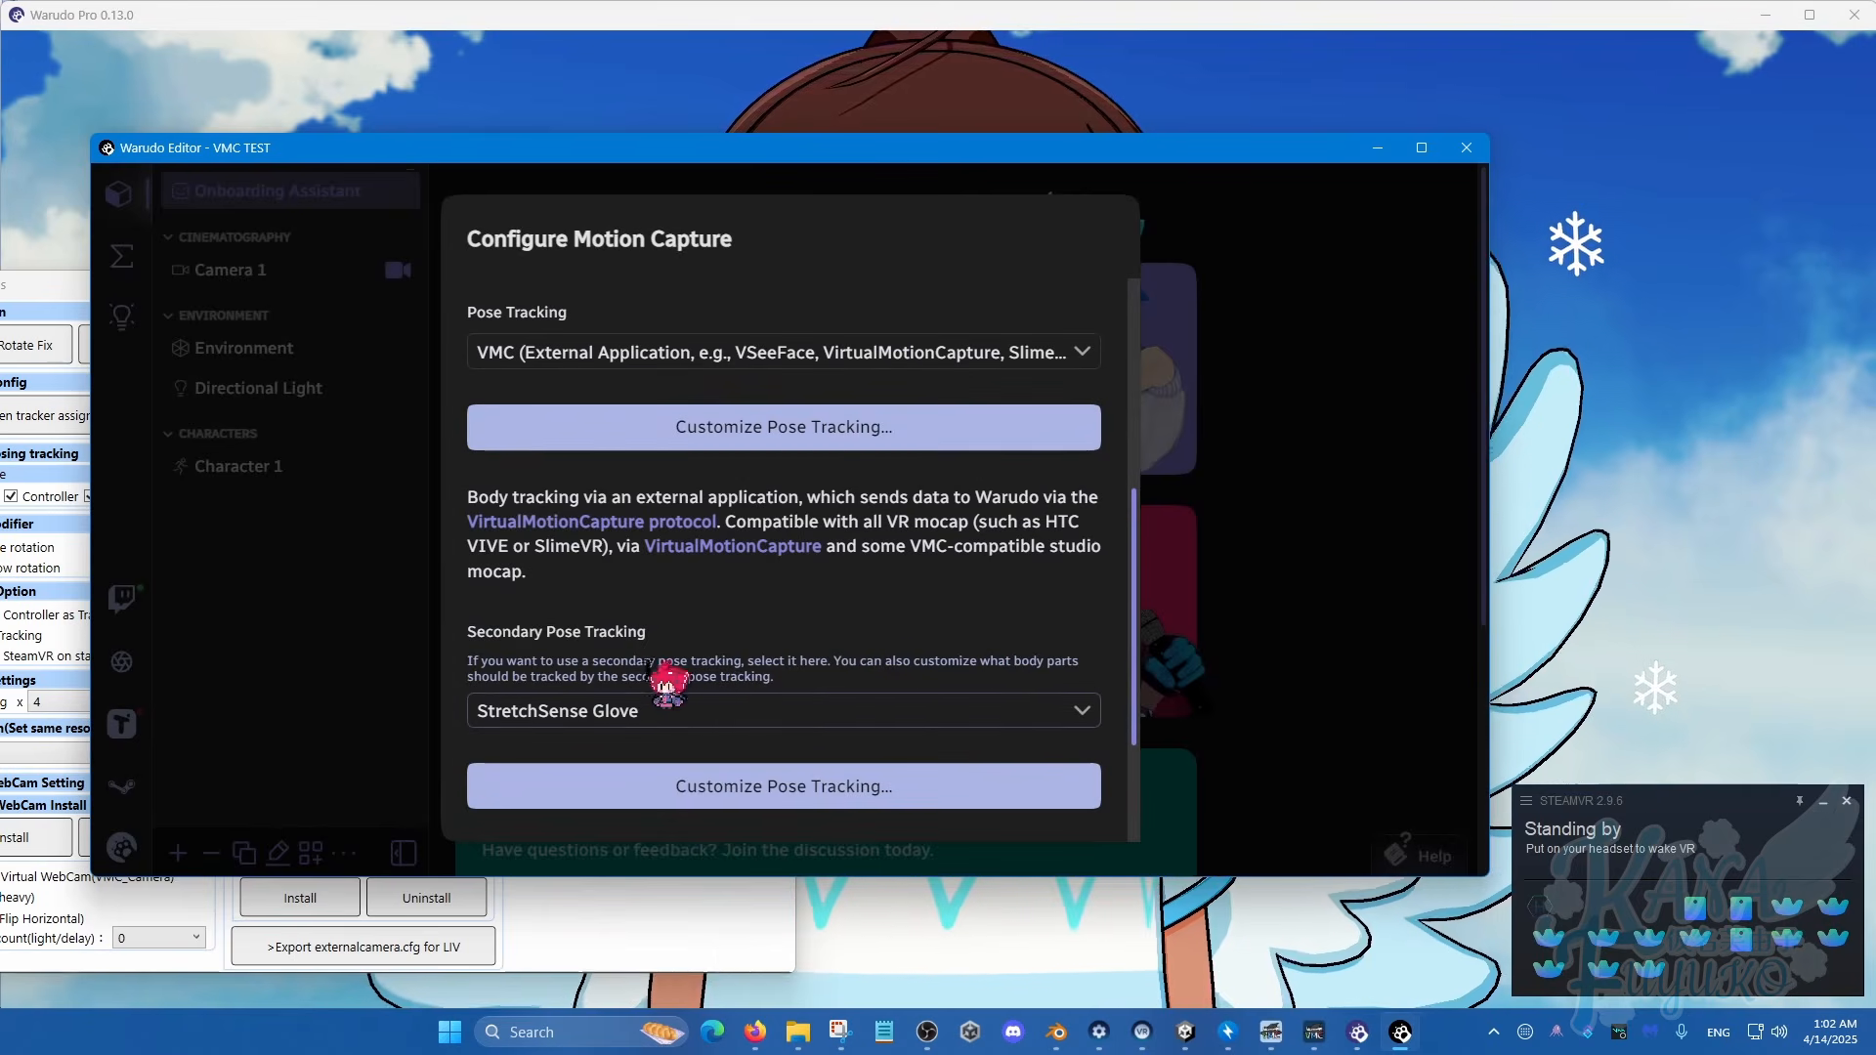
{"action": "left_click", "coordinate": [626, 711]}
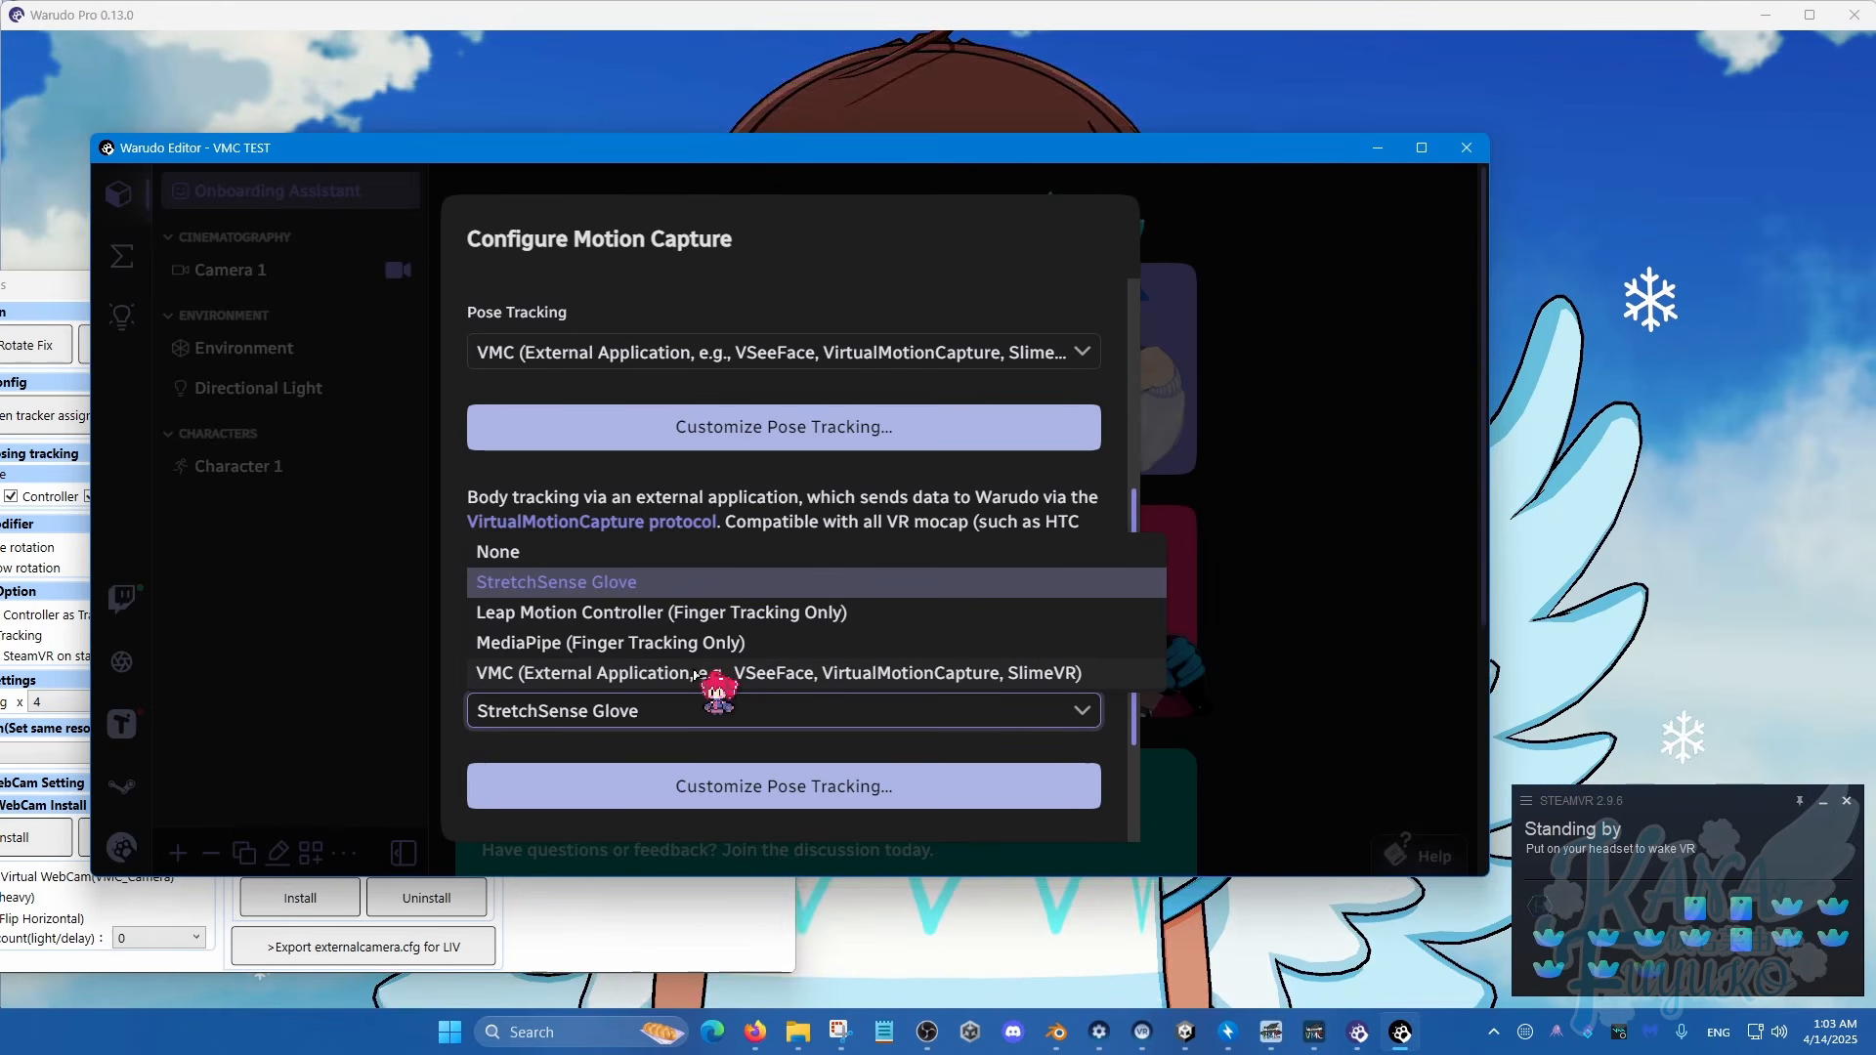
{"action": "key", "text": "ctrl"}
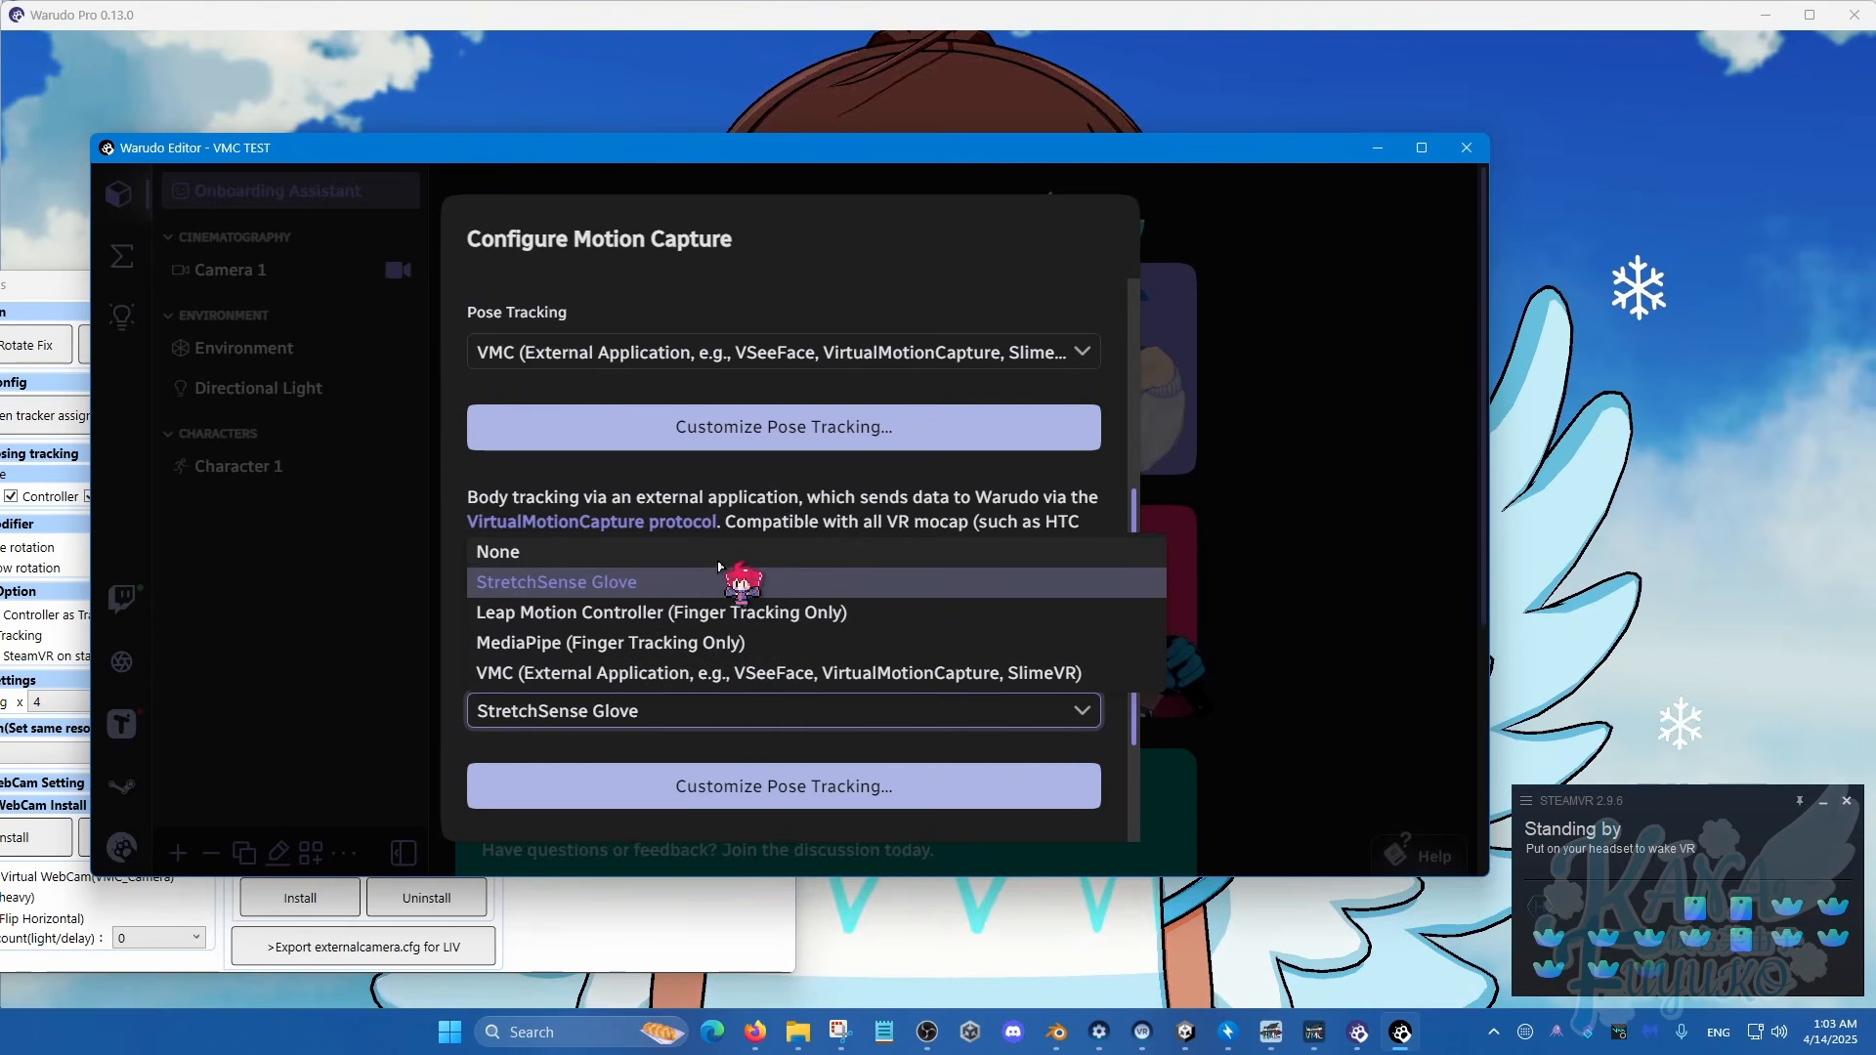
{"action": "key", "text": "ctrl"}
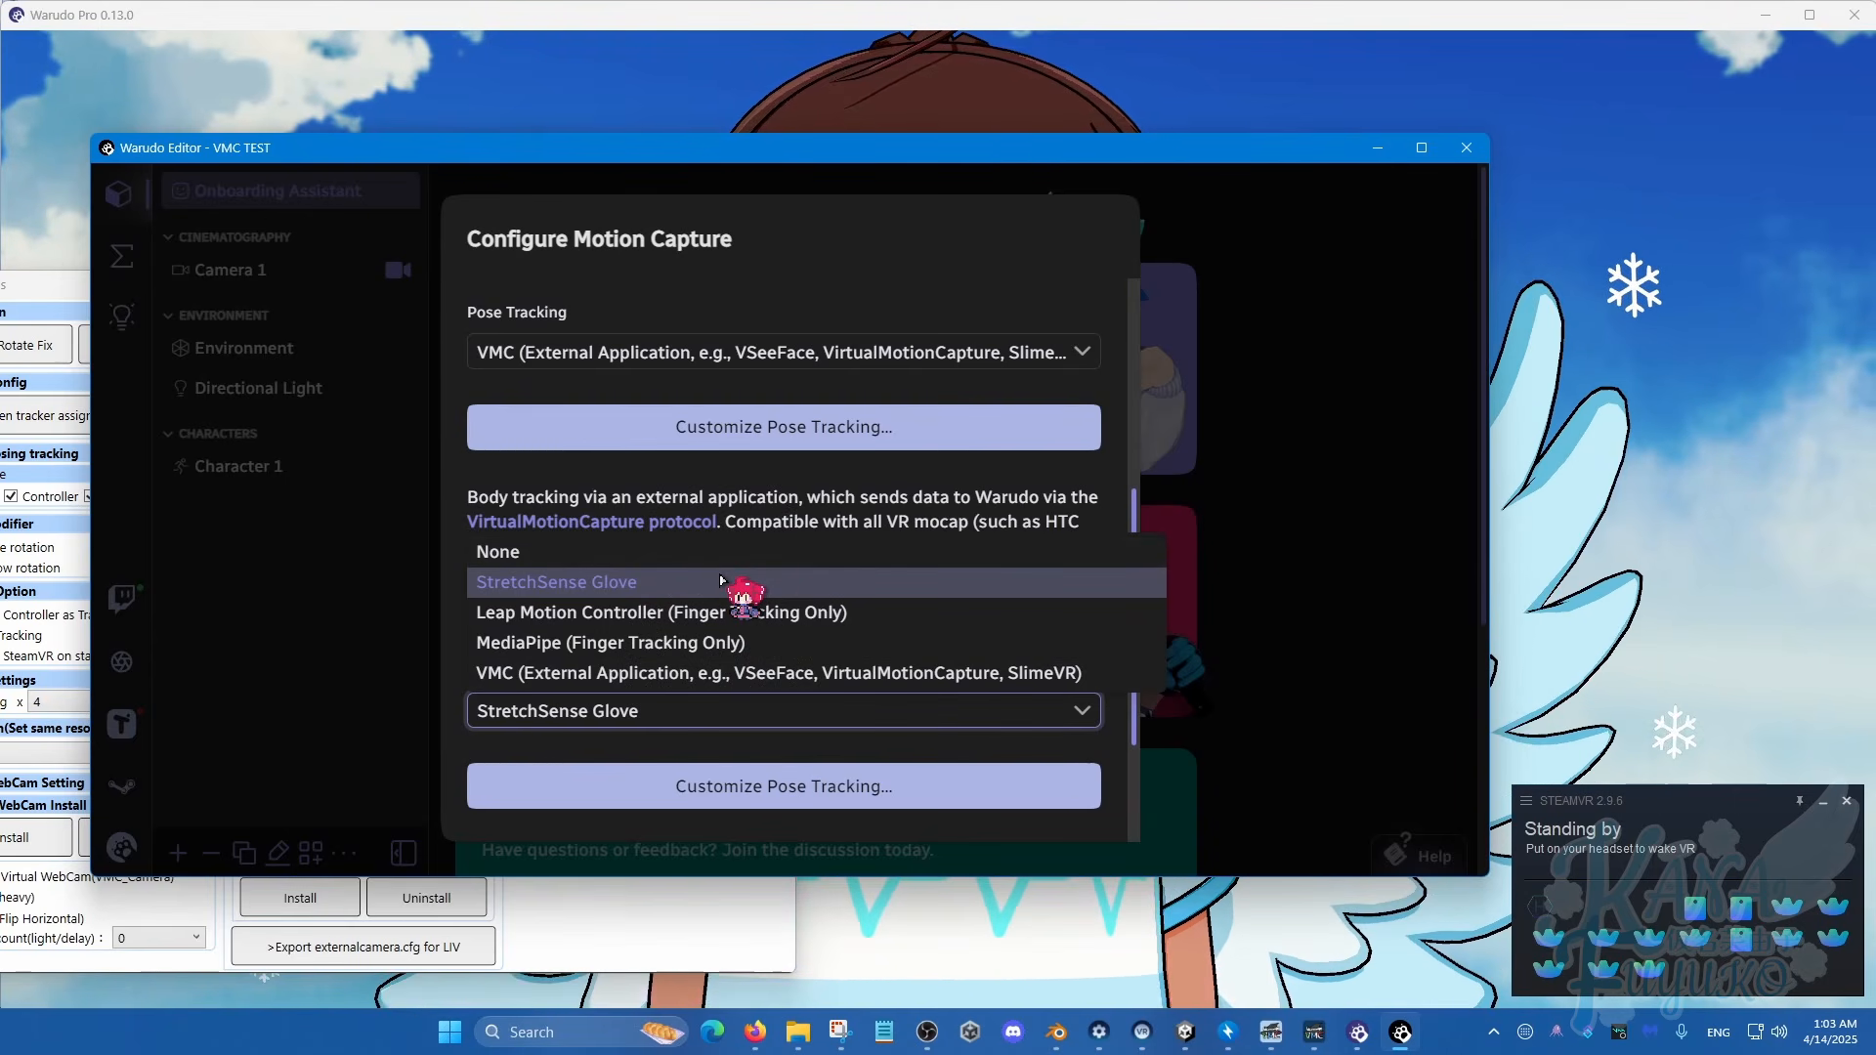
{"action": "left_click", "coordinate": [735, 553]}
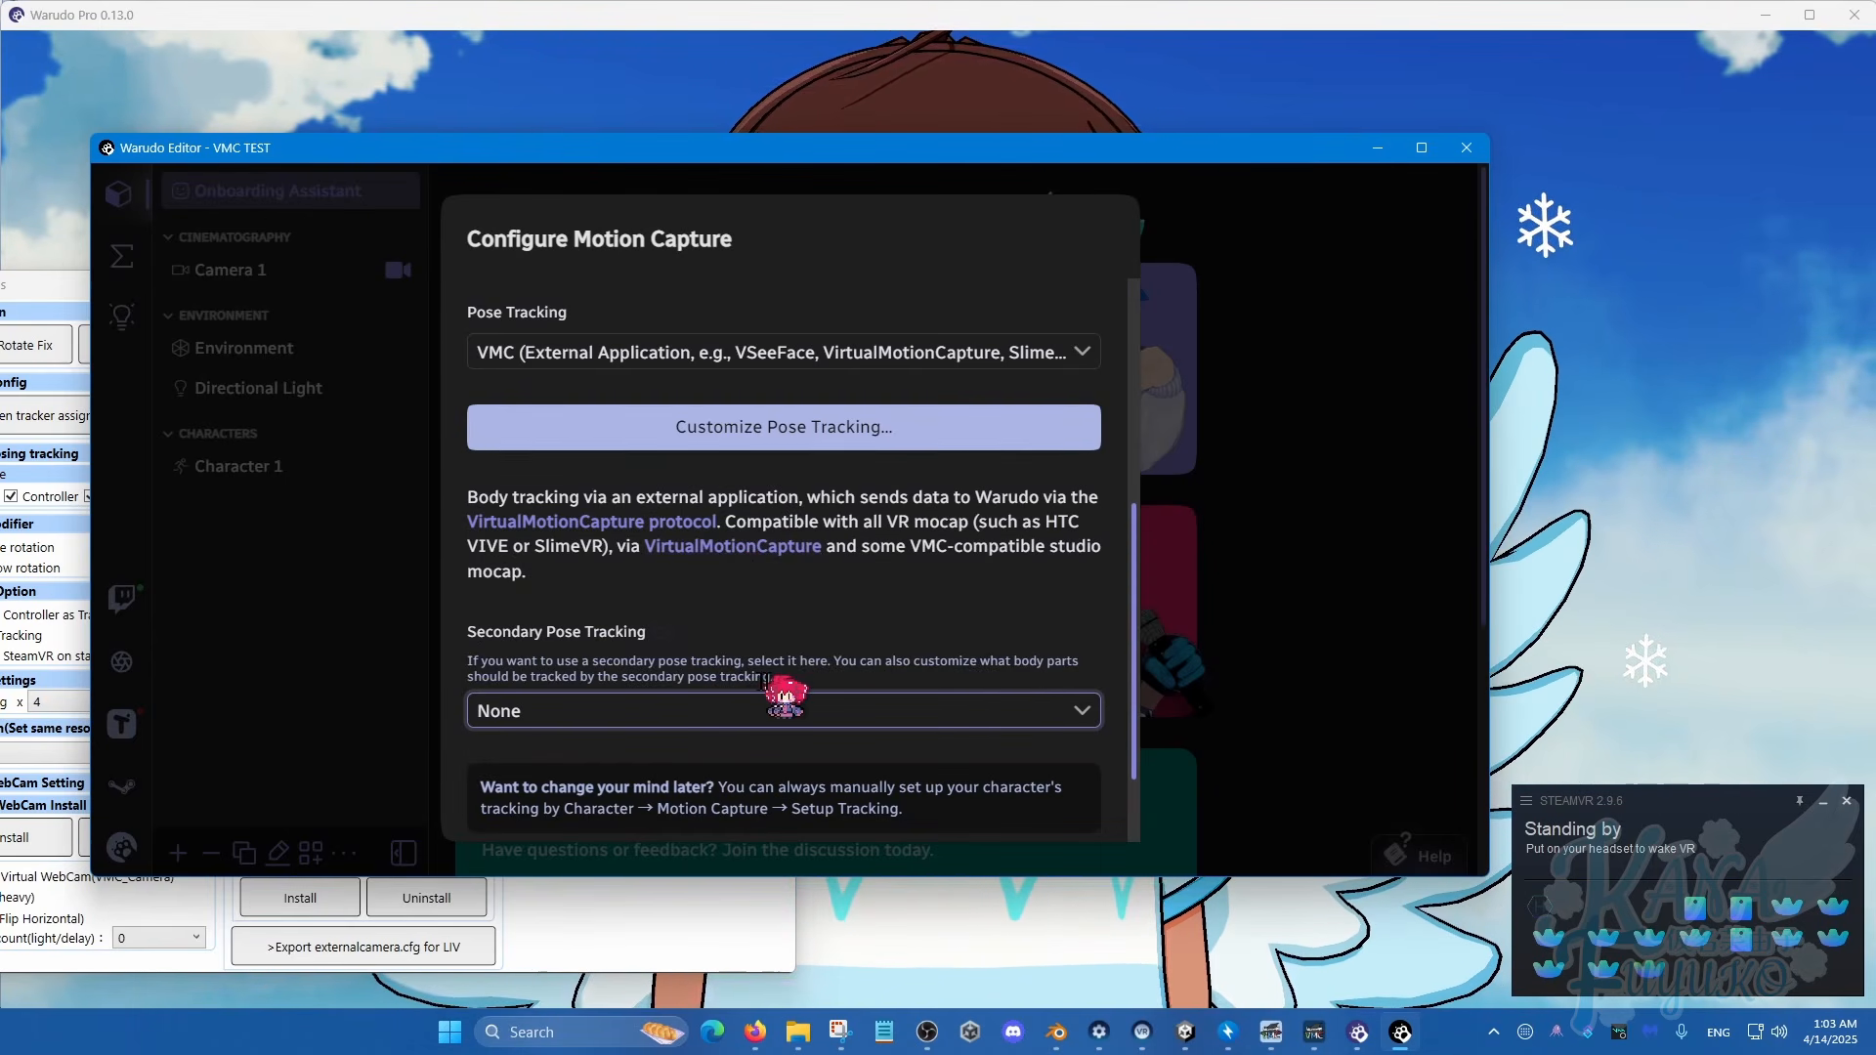
Step: Review the motion capture configuration, including the face and pose tracking choices and the note on changing the tracking setup
{"action": "scroll", "coordinate": [772, 689], "scroll_direction": "down", "scroll_amount": 2}
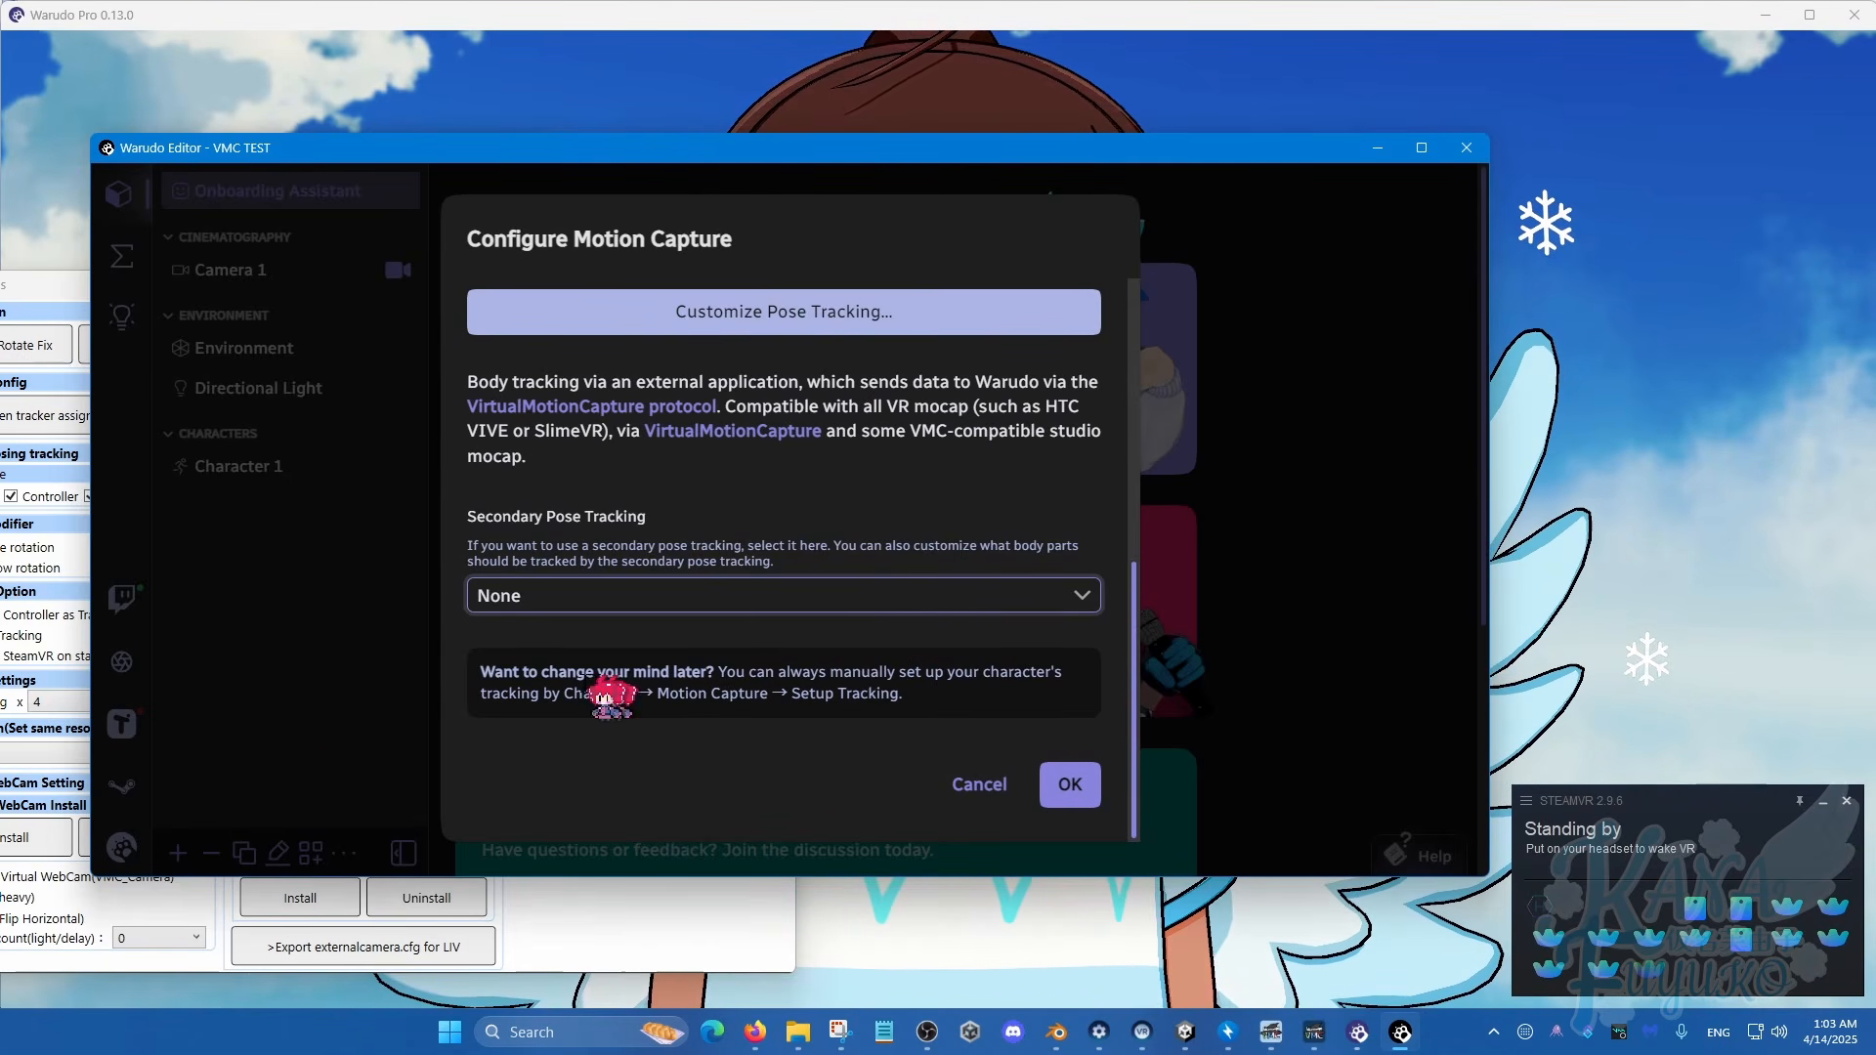
{"action": "left_click_drag", "start_coordinate": [508, 673], "coordinate": [728, 692]}
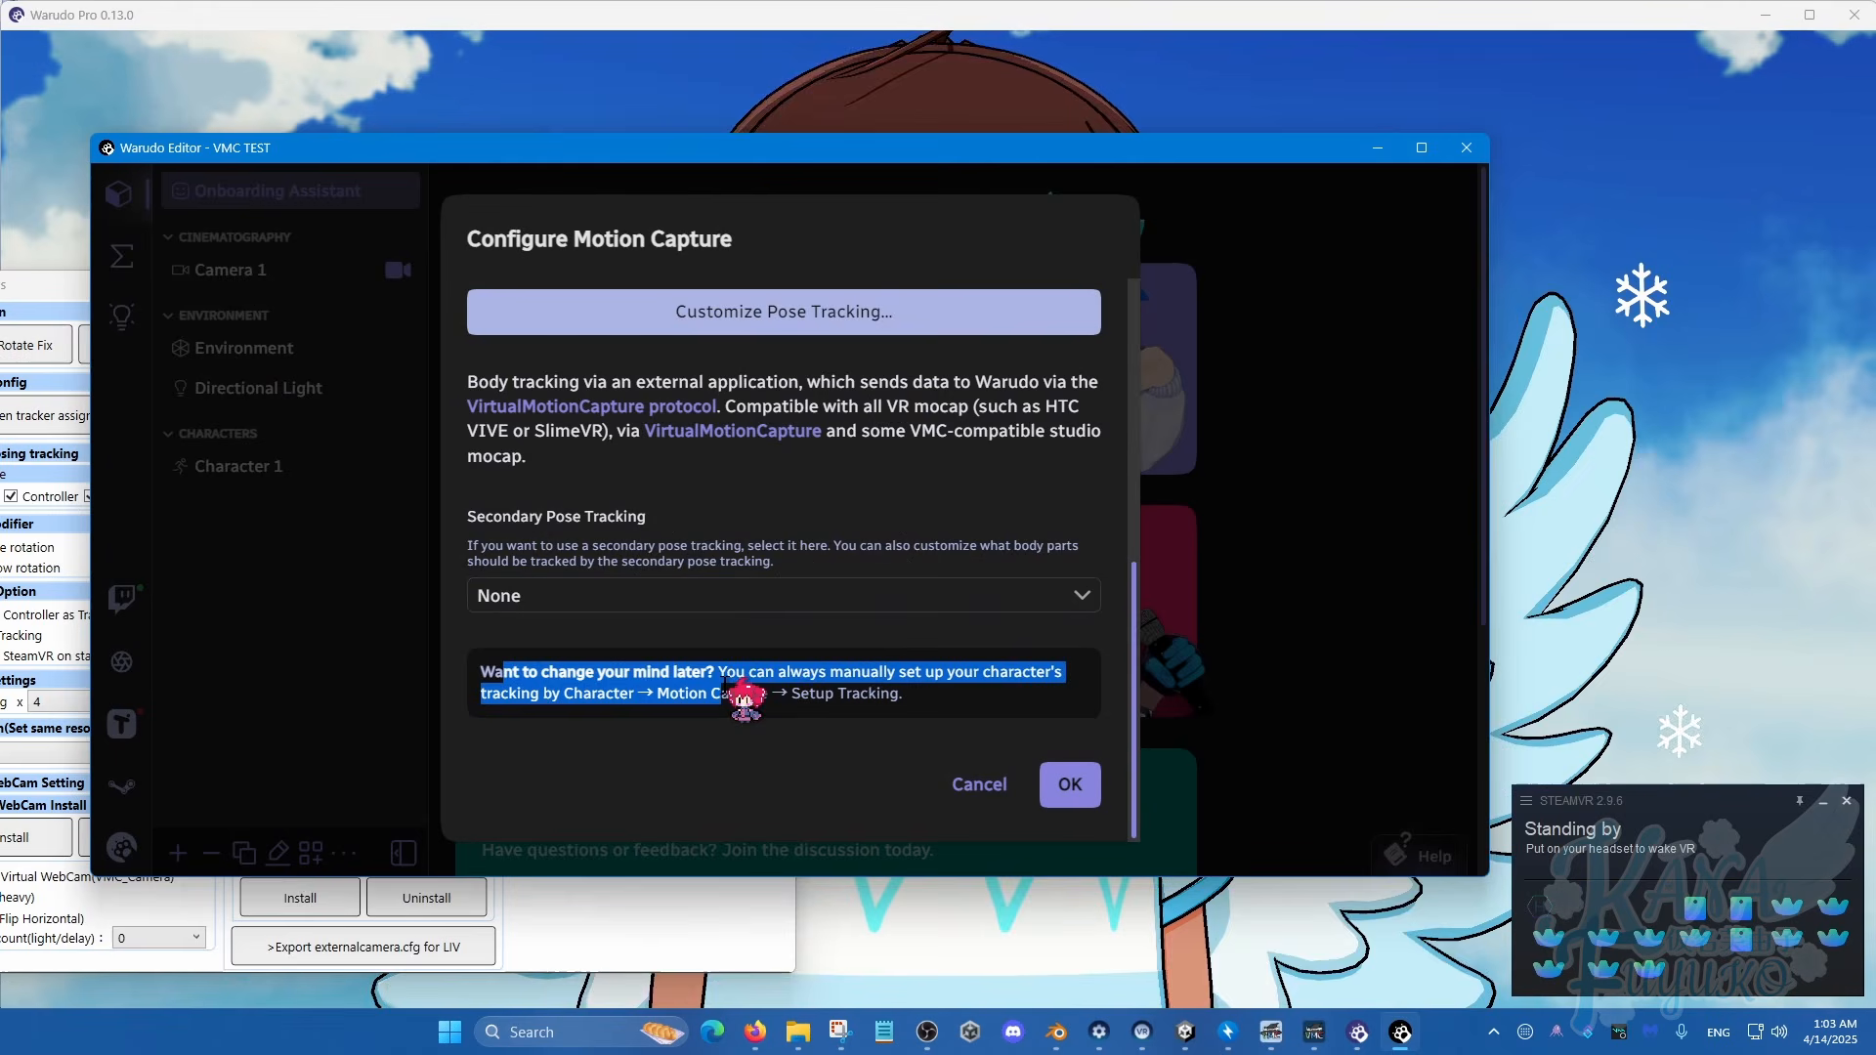
{"action": "left_click", "coordinate": [859, 698]}
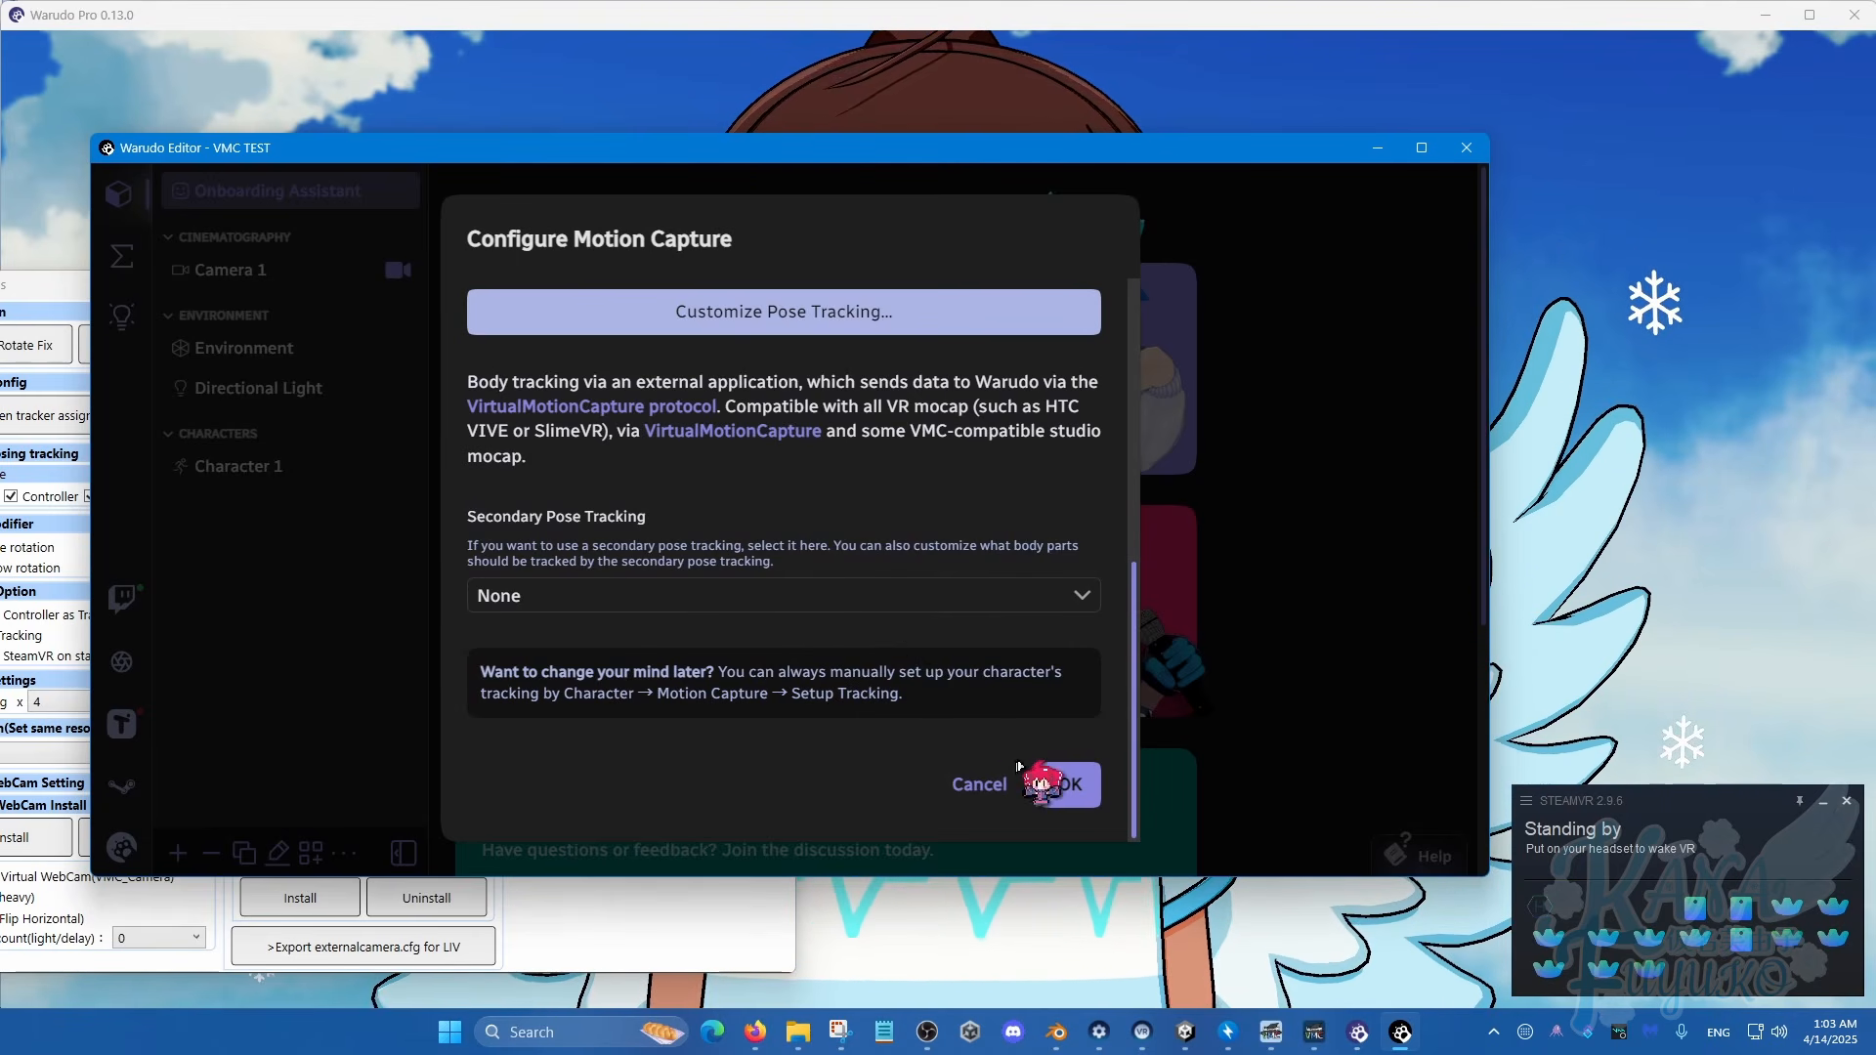
{"action": "scroll", "coordinate": [1036, 712], "scroll_direction": "up", "scroll_amount": 3}
{"action": "scroll", "coordinate": [1041, 731], "scroll_direction": "down", "scroll_amount": 3}
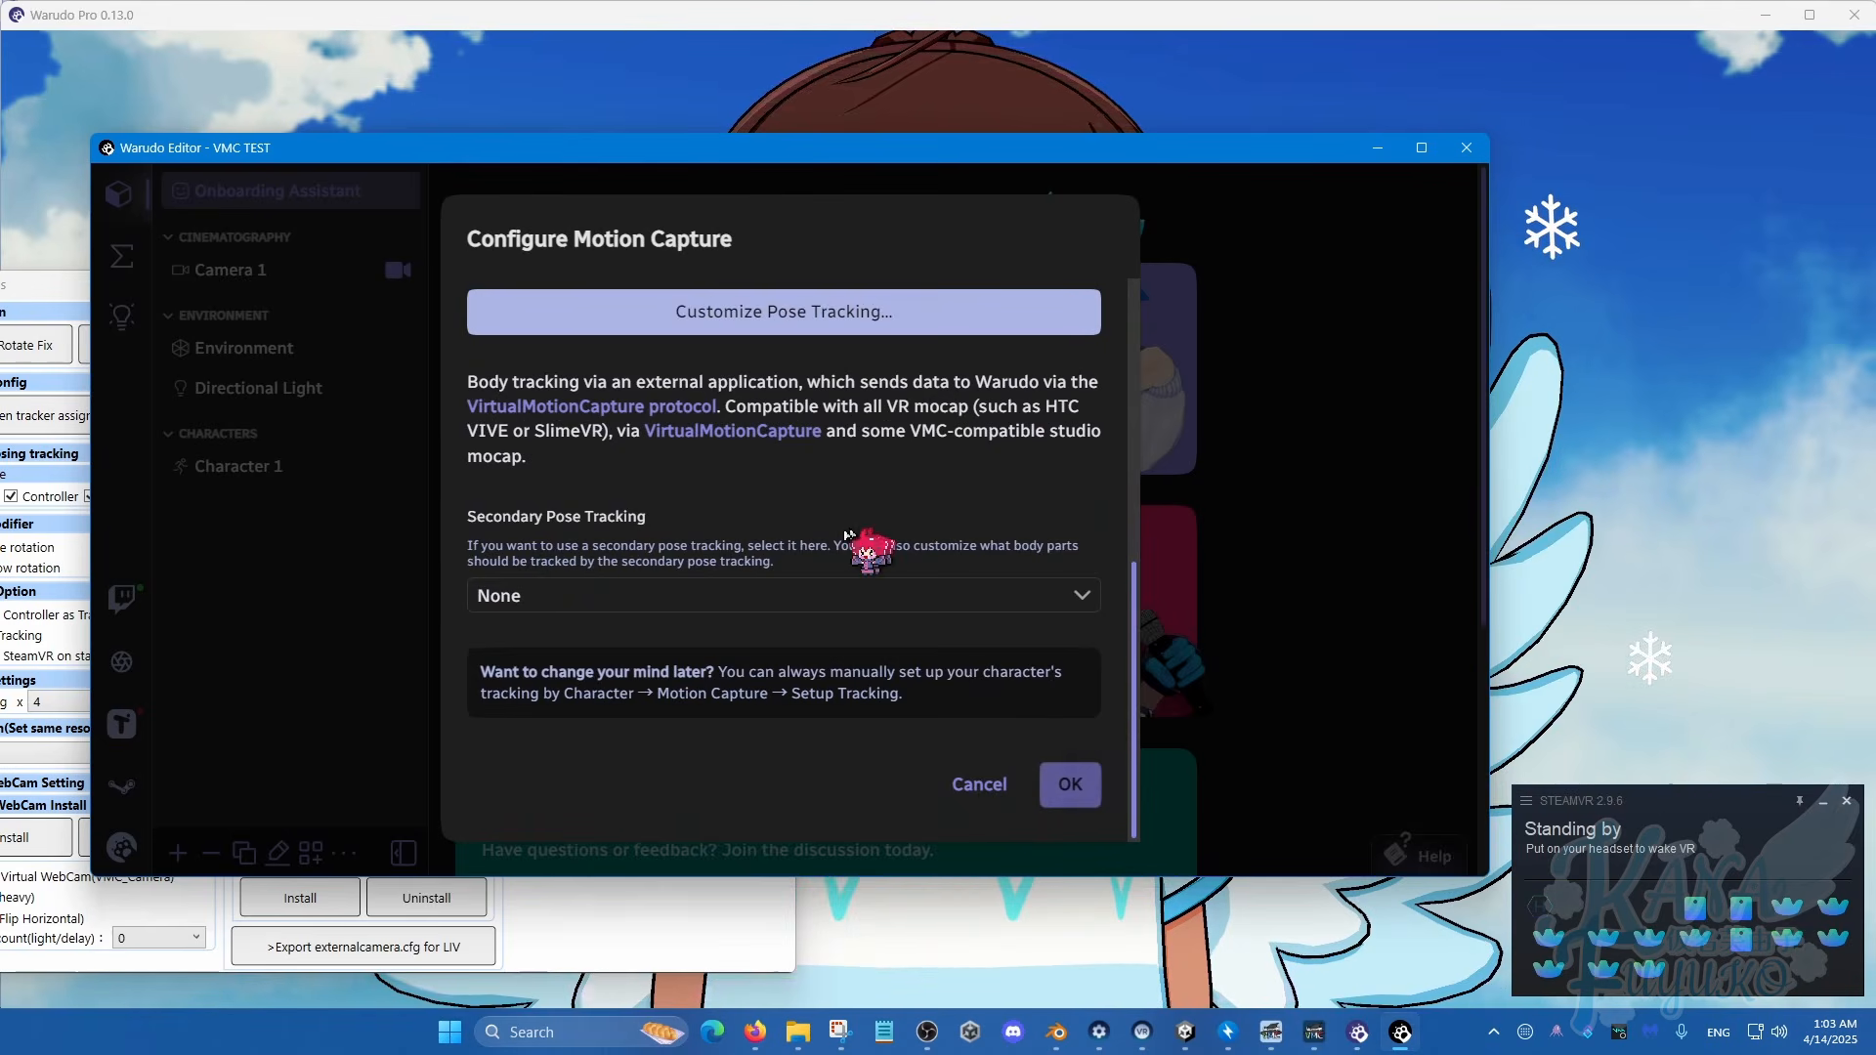
{"action": "scroll", "coordinate": [848, 535], "scroll_direction": "up", "scroll_amount": 3}
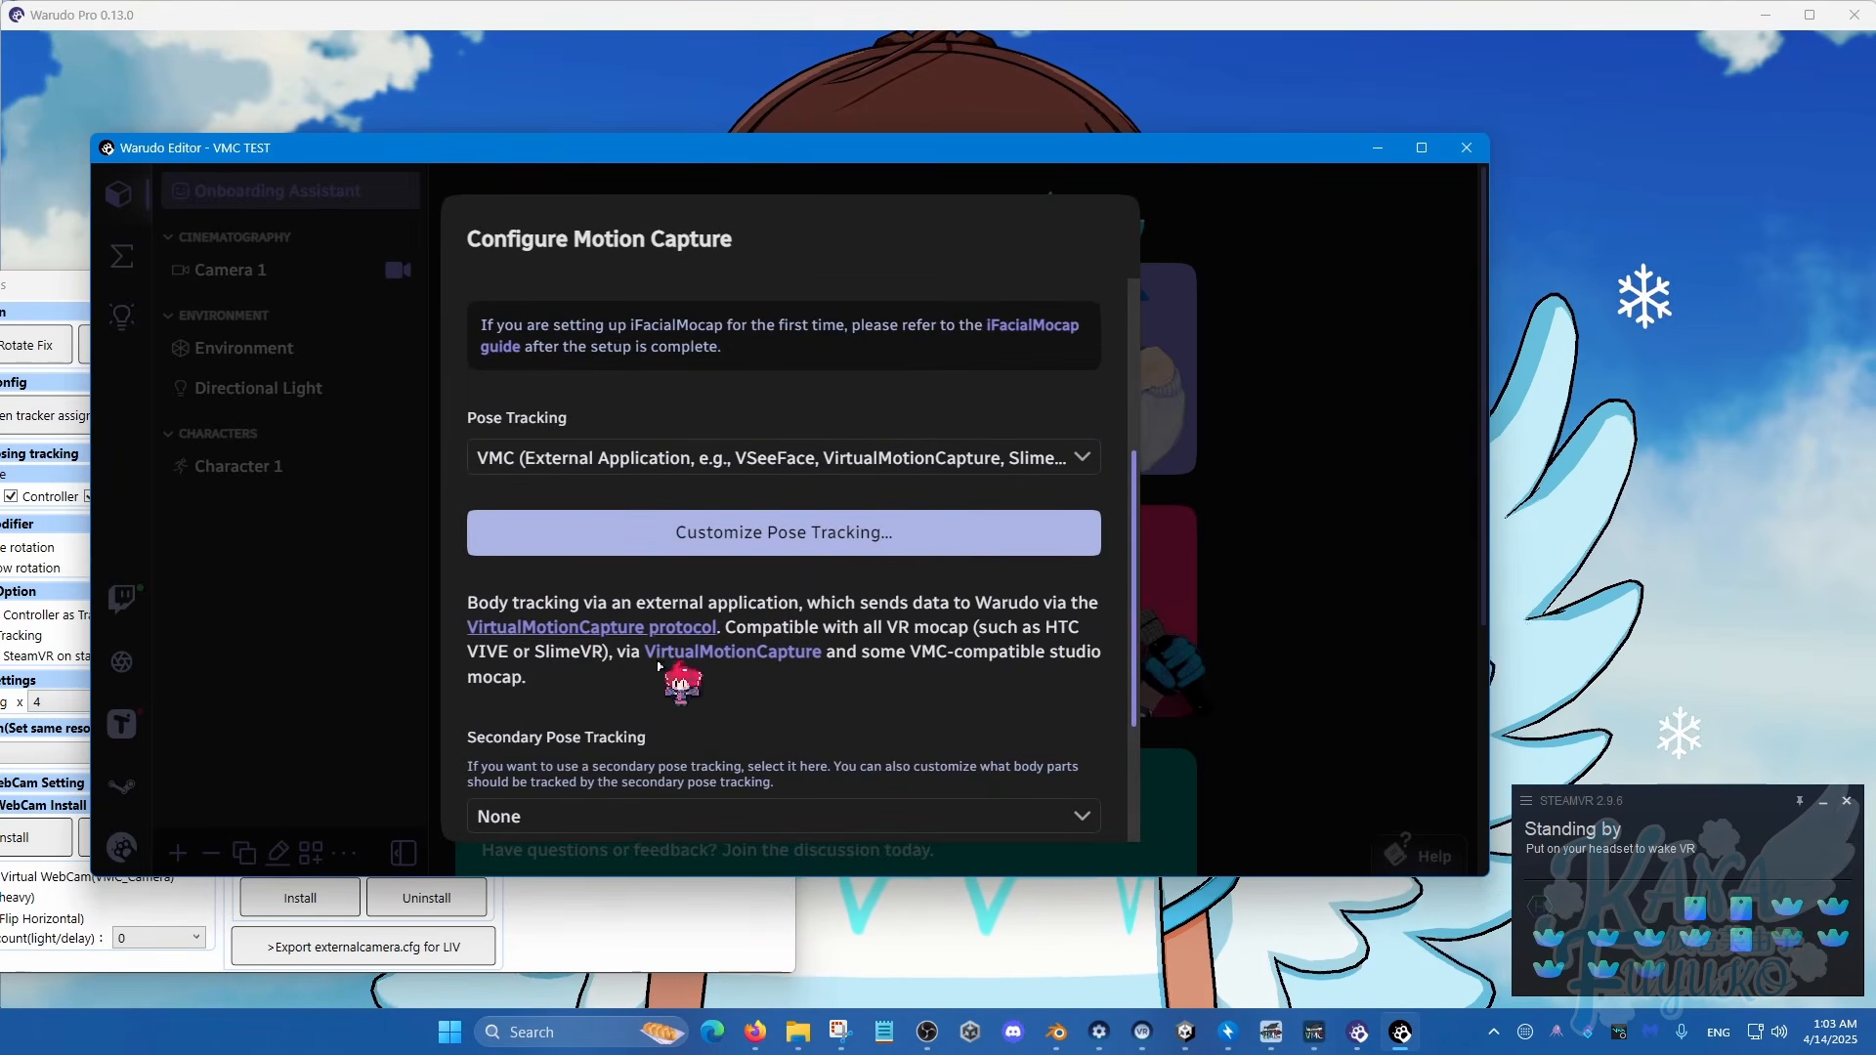
{"action": "scroll", "coordinate": [810, 355], "scroll_direction": "up", "scroll_amount": 3}
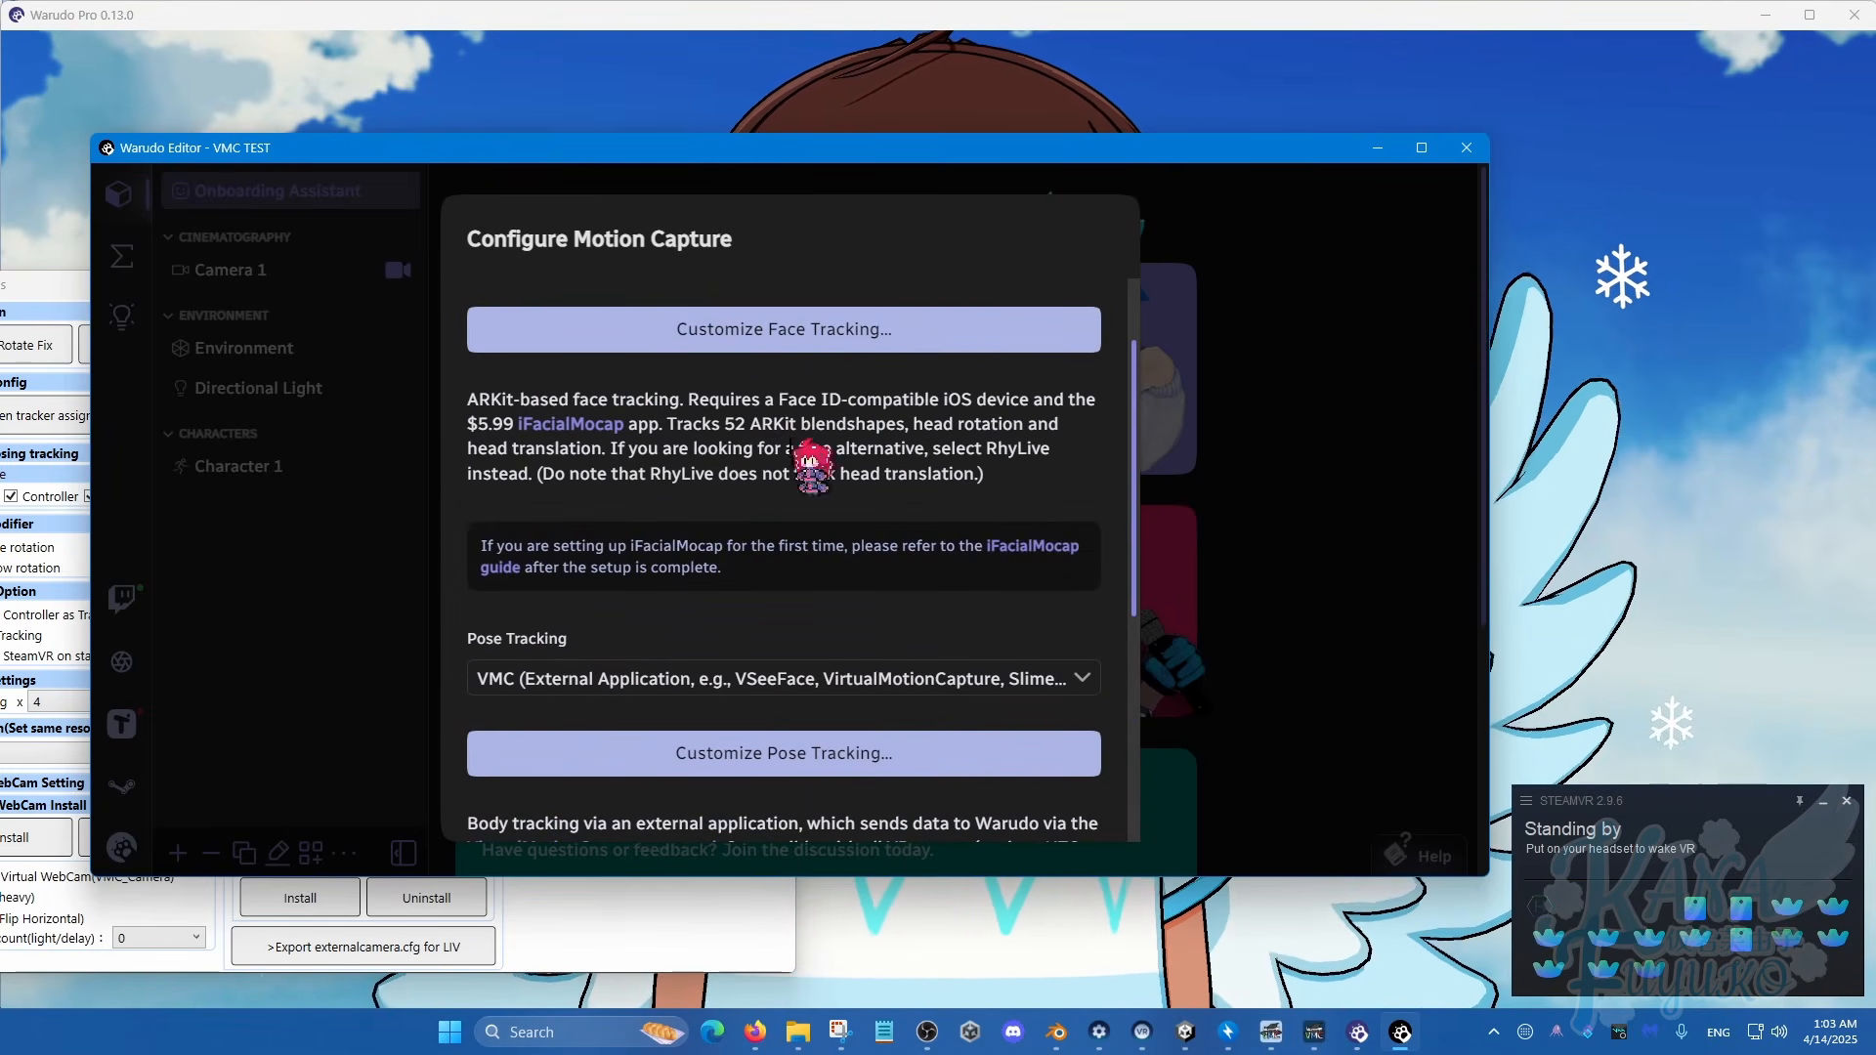
{"action": "scroll", "coordinate": [797, 556], "scroll_direction": "up", "scroll_amount": 1}
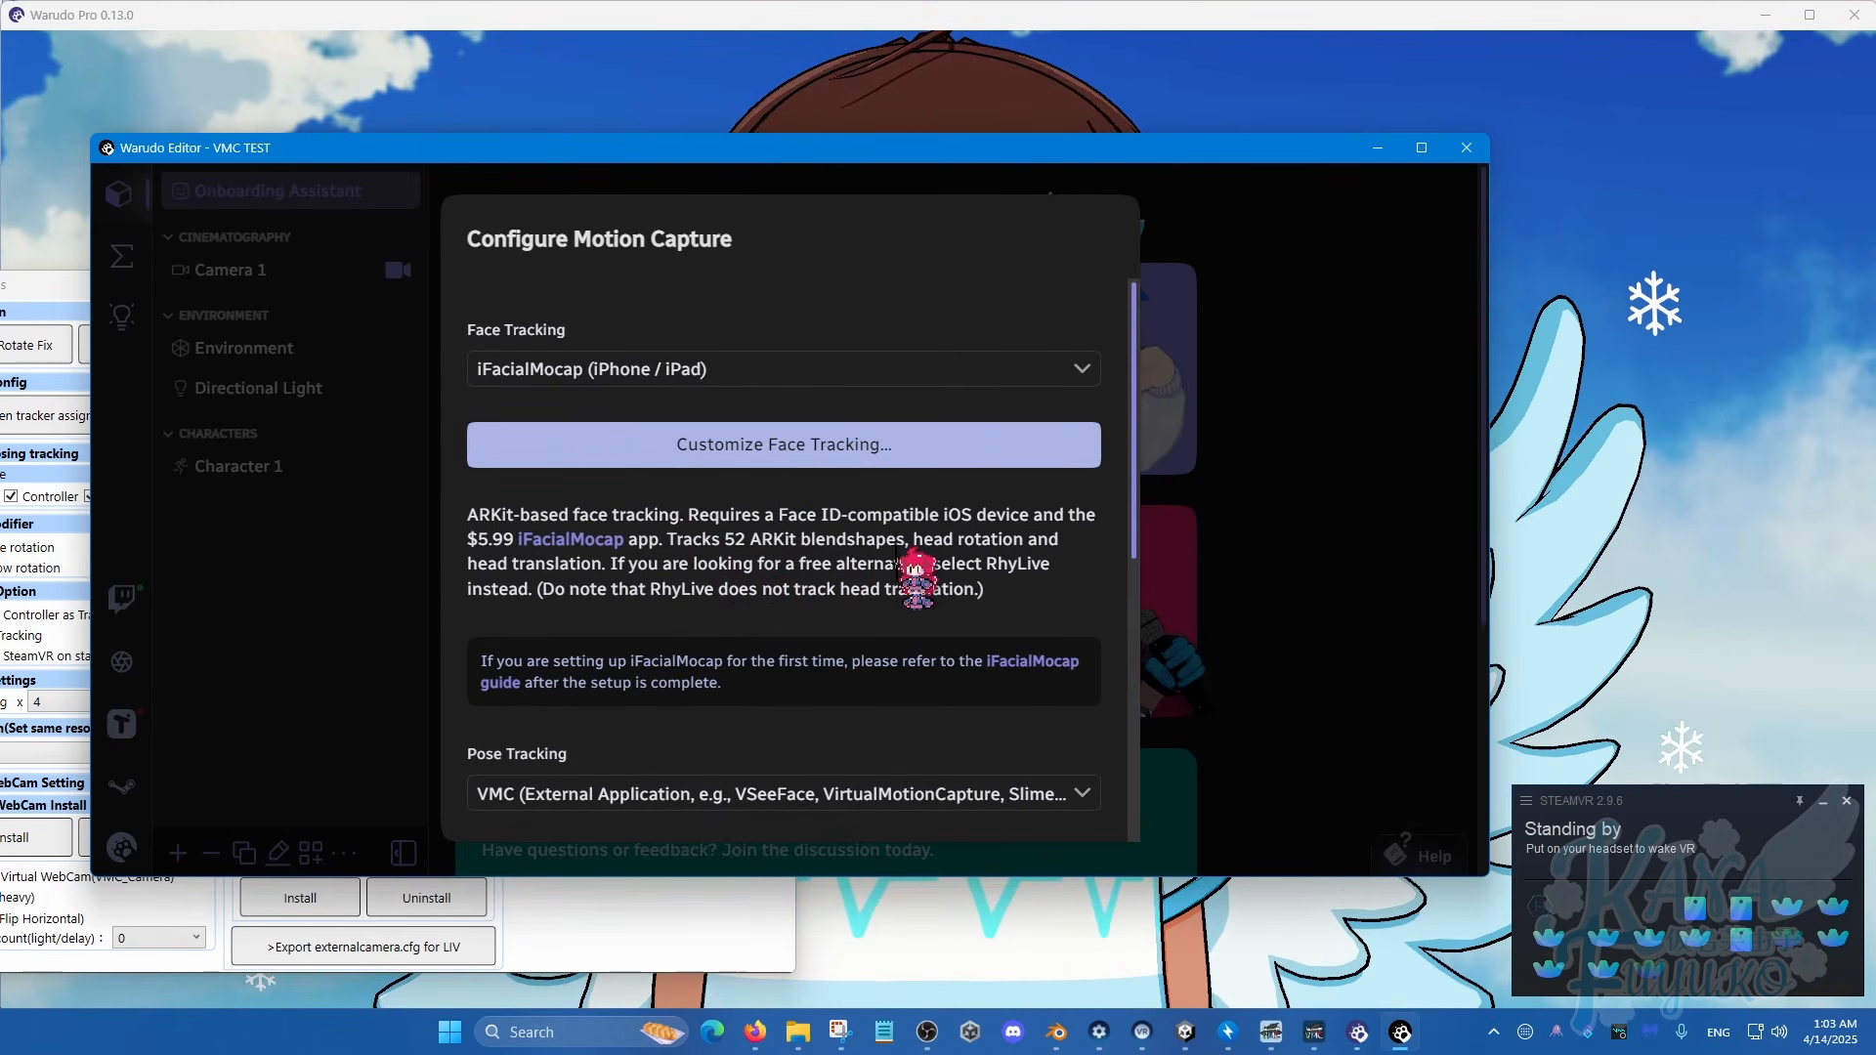
{"action": "scroll", "coordinate": [669, 535], "scroll_direction": "down", "scroll_amount": 2}
{"action": "scroll", "coordinate": [733, 547], "scroll_direction": "down", "scroll_amount": 3}
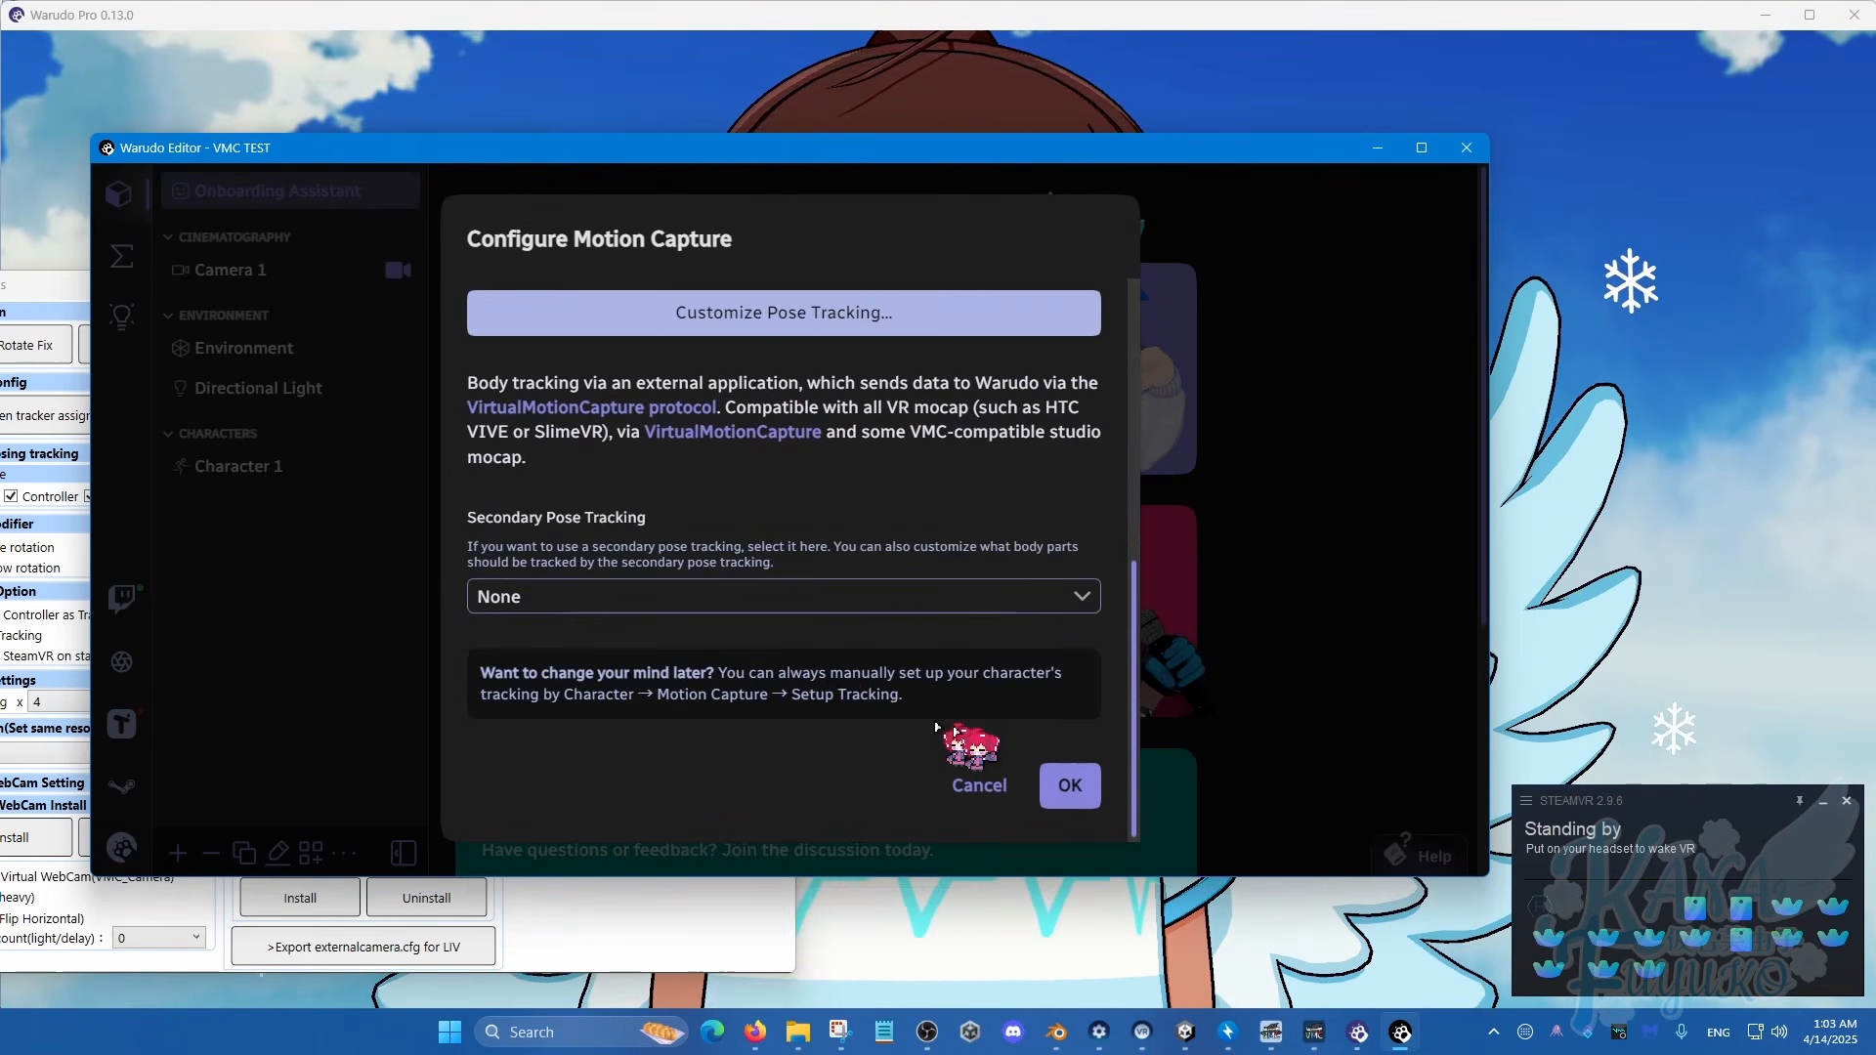
Step: Confirm the motion capture configuration, disable head and body movements from face tracking, and finish setup keeping the current background
{"action": "left_click", "coordinate": [1072, 787]}
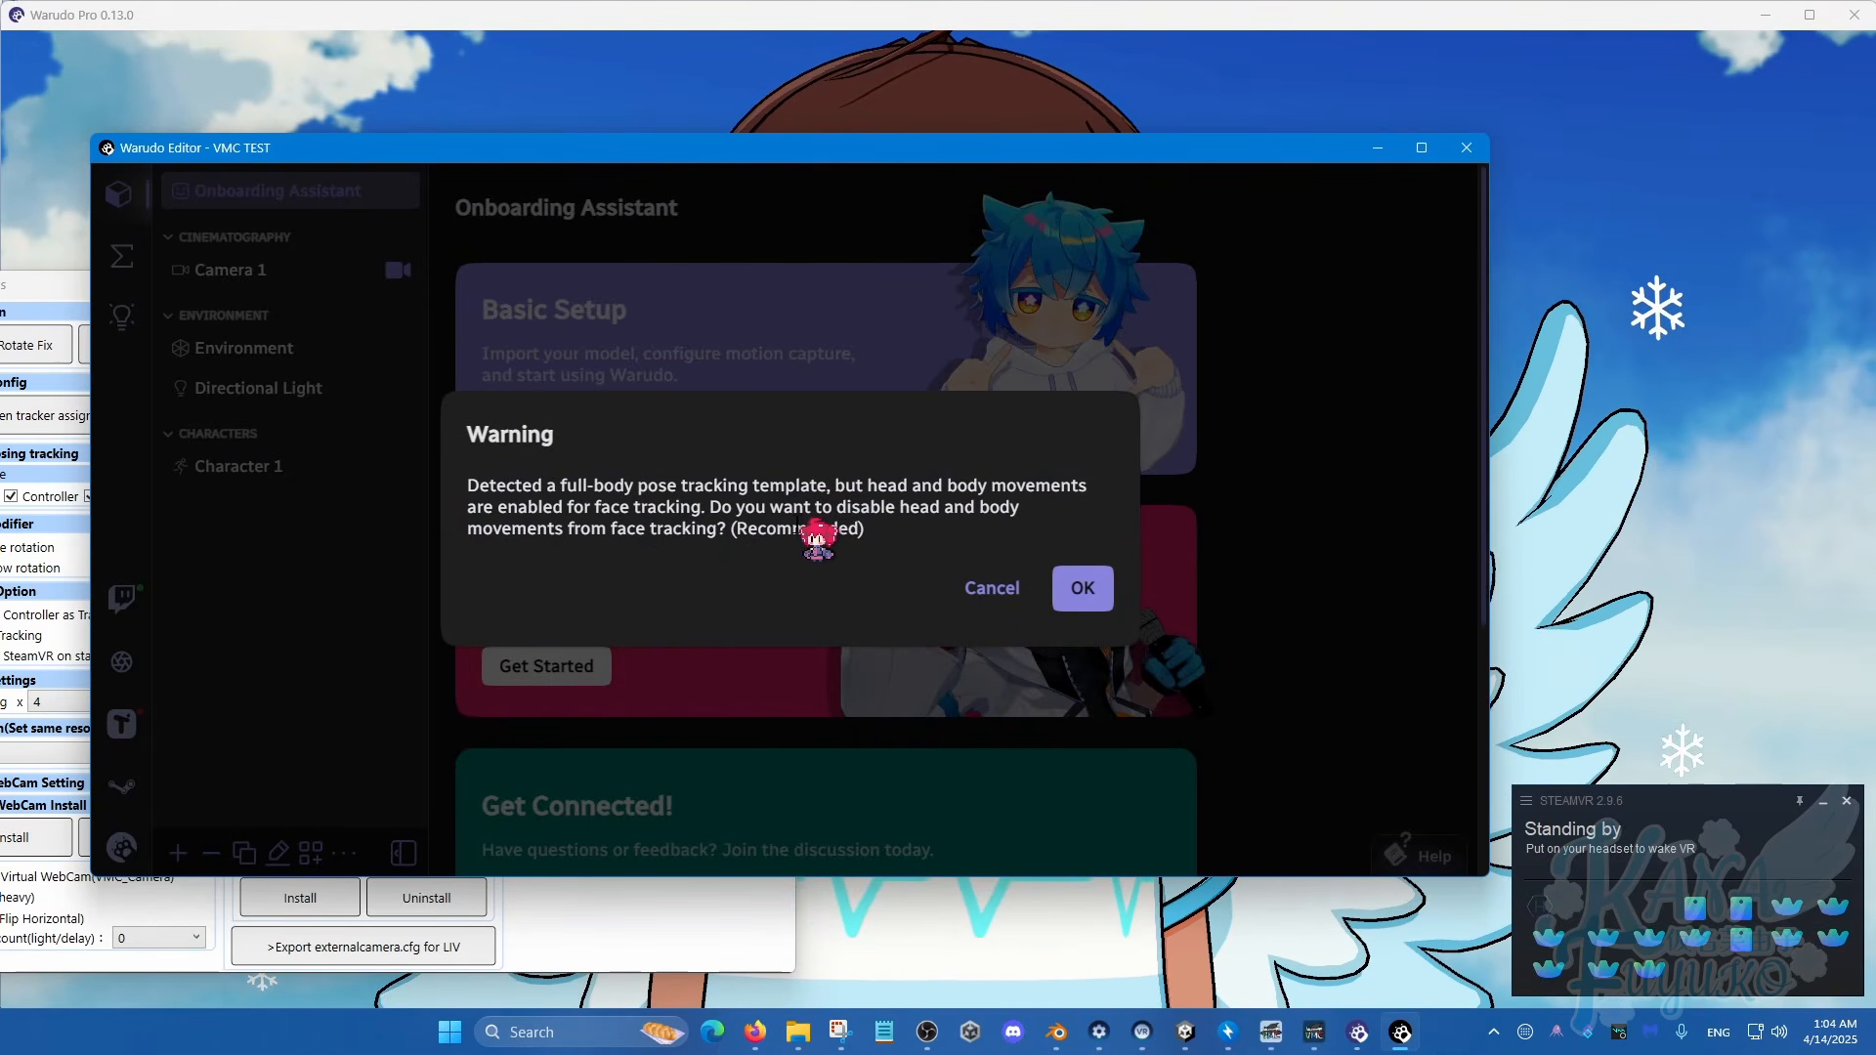
{"action": "left_click", "coordinate": [1077, 594]}
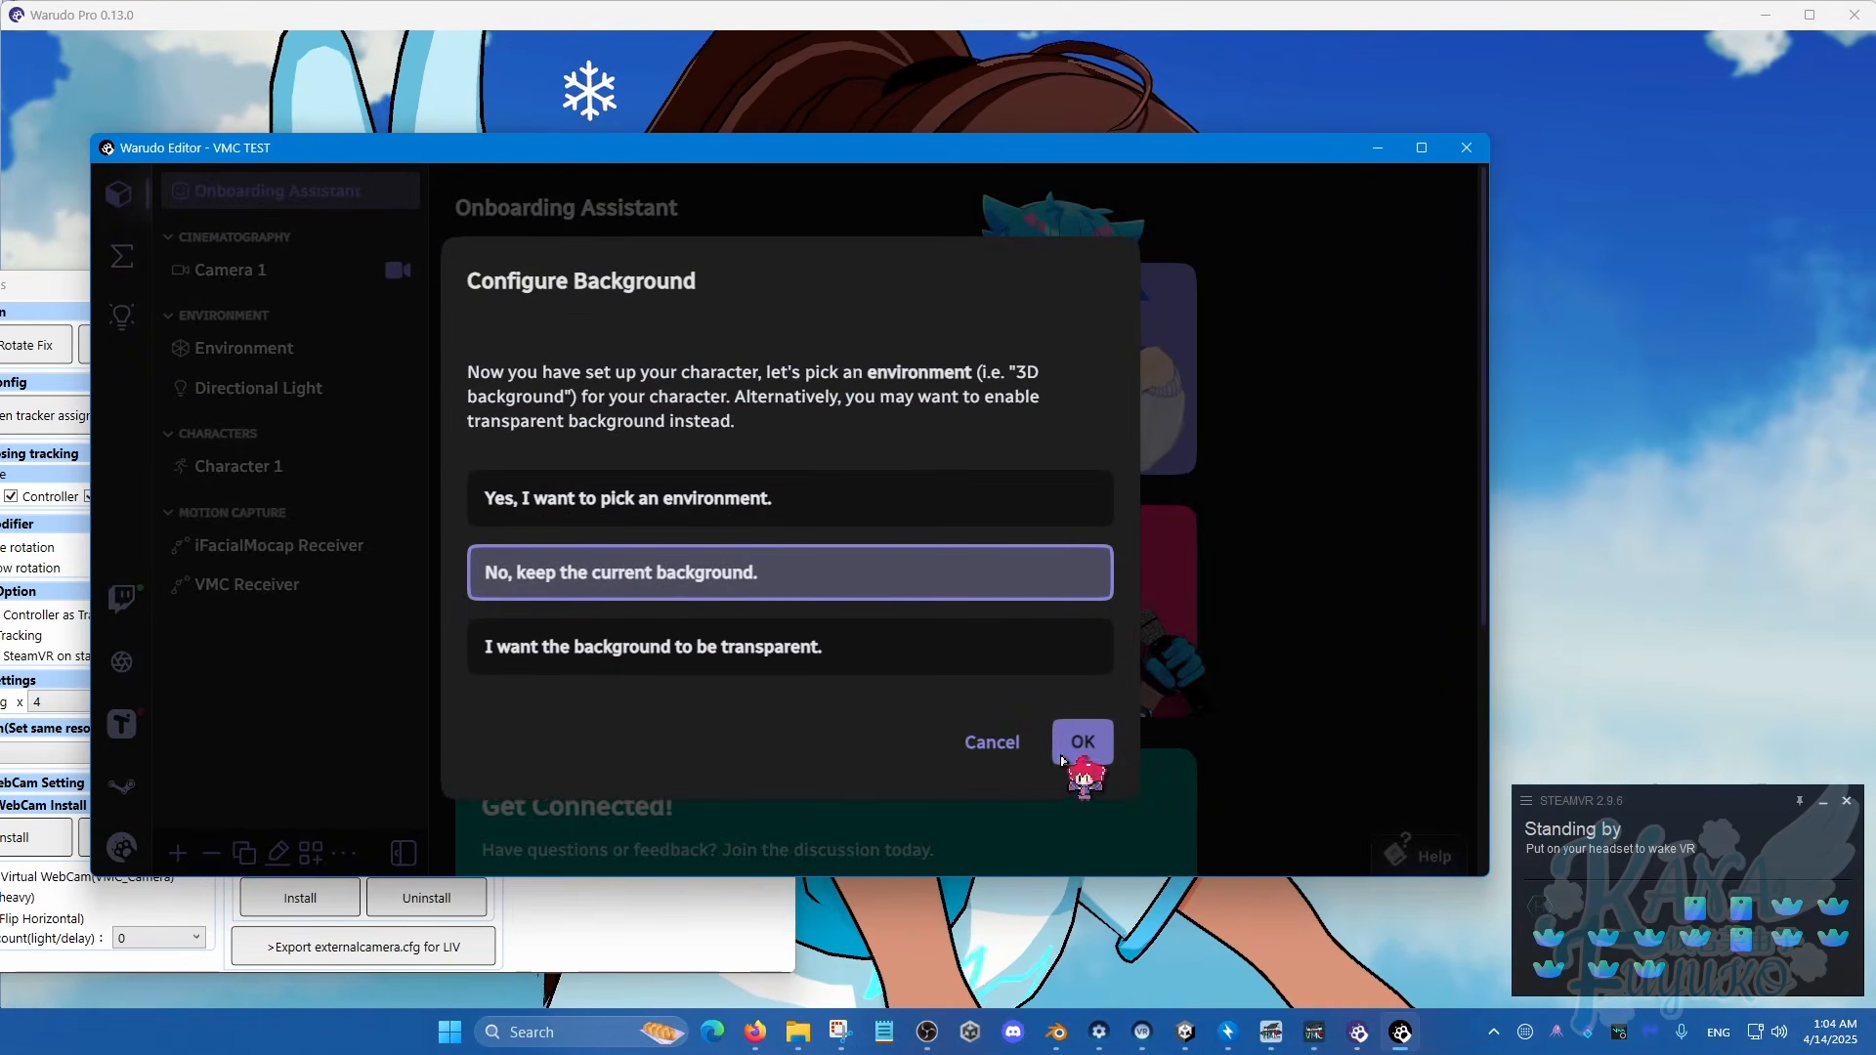
{"action": "left_click", "coordinate": [1081, 744]}
{"action": "left_click", "coordinate": [1067, 804]}
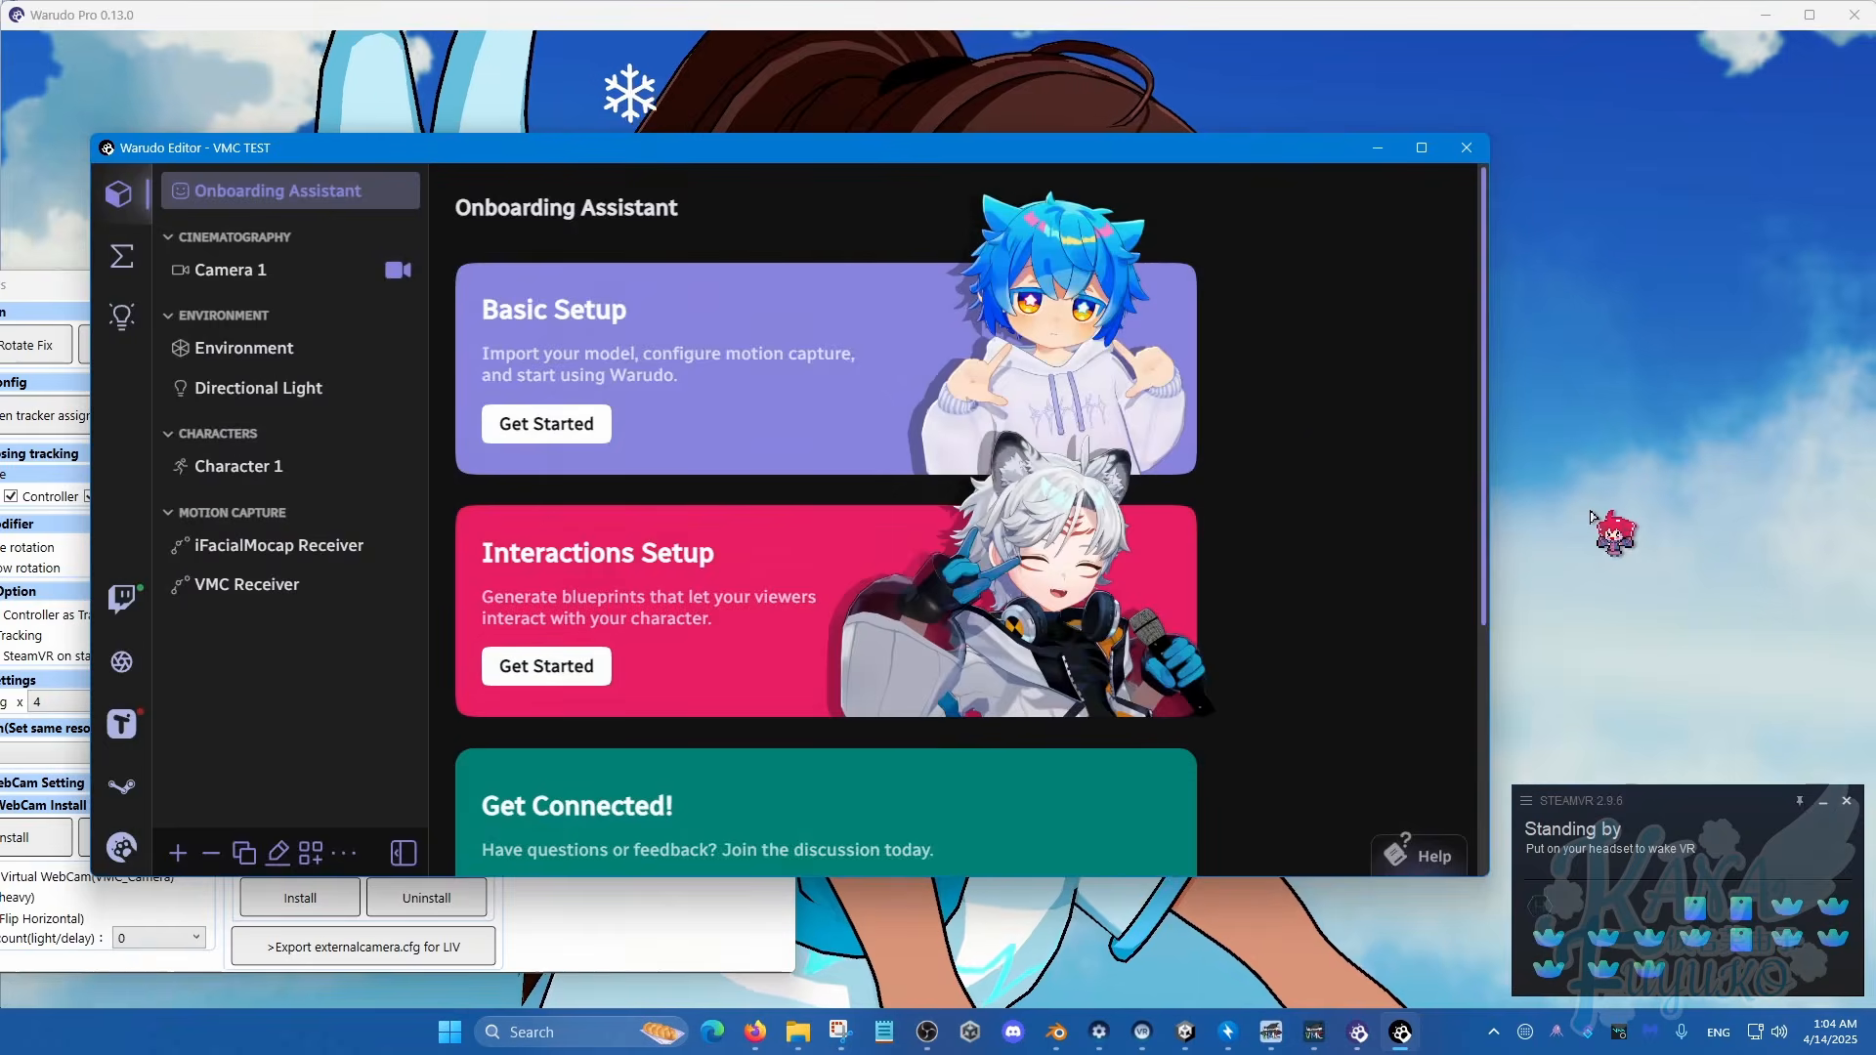
Step: Show the whole character in the scene view, and narrow and move the editor window so it no longer covers the character
{"action": "left_click", "coordinate": [1591, 515]}
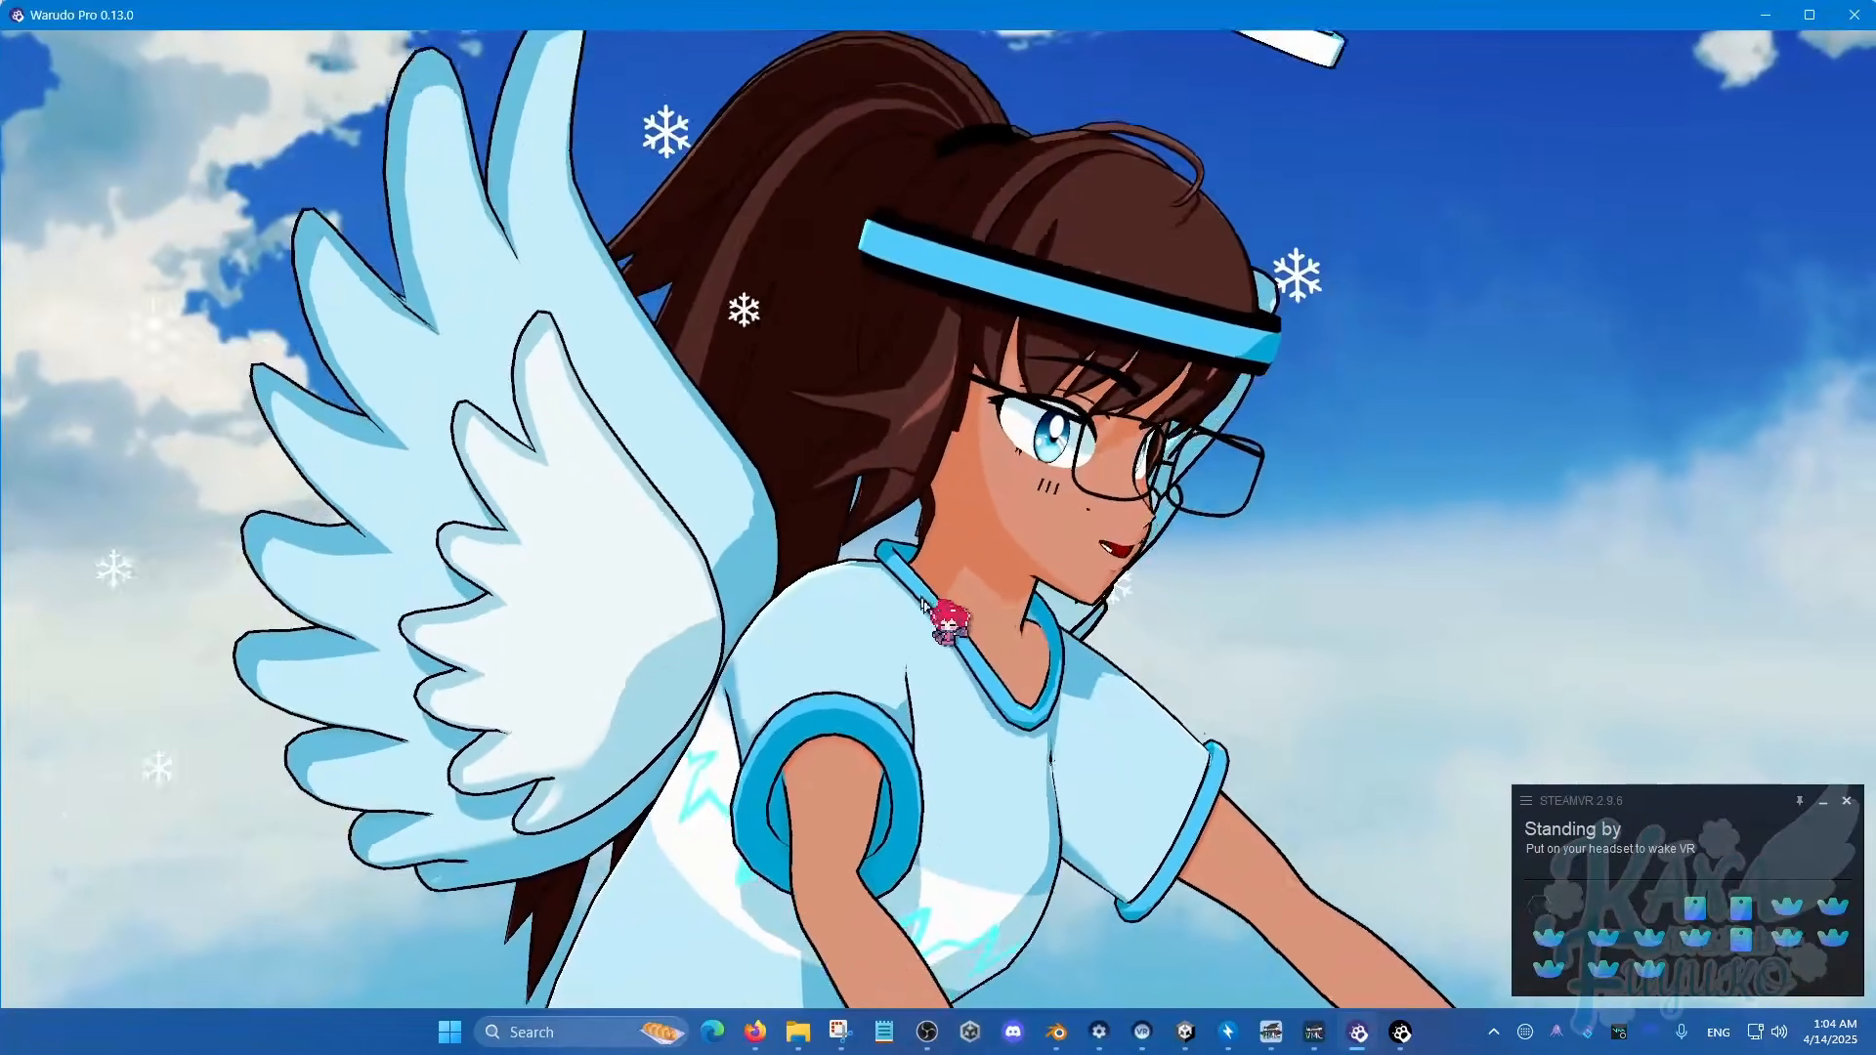
{"action": "scroll", "coordinate": [928, 611], "scroll_direction": "down", "scroll_amount": 5}
{"action": "scroll", "coordinate": [927, 613], "scroll_direction": "down", "scroll_amount": 3}
{"action": "middle_click_drag", "start_coordinate": [982, 556], "coordinate": [1071, 320]}
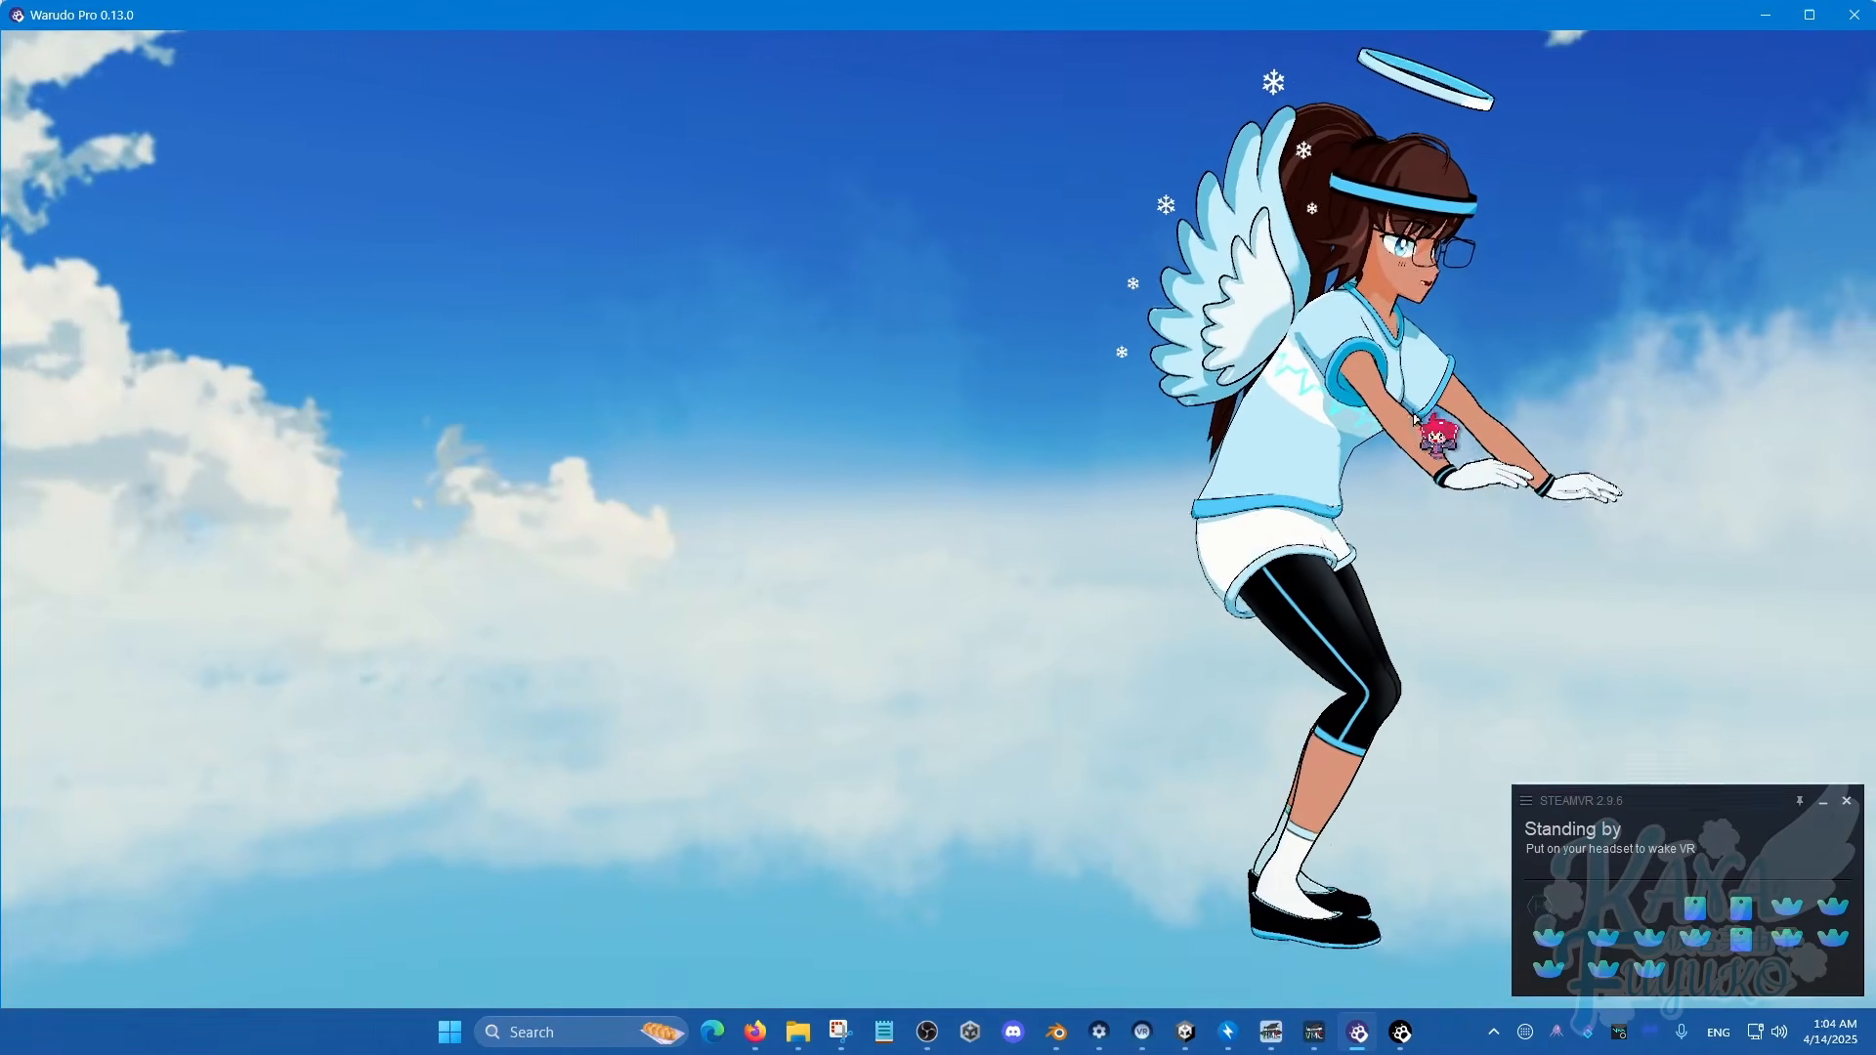
{"action": "left_click", "coordinate": [1403, 1038]}
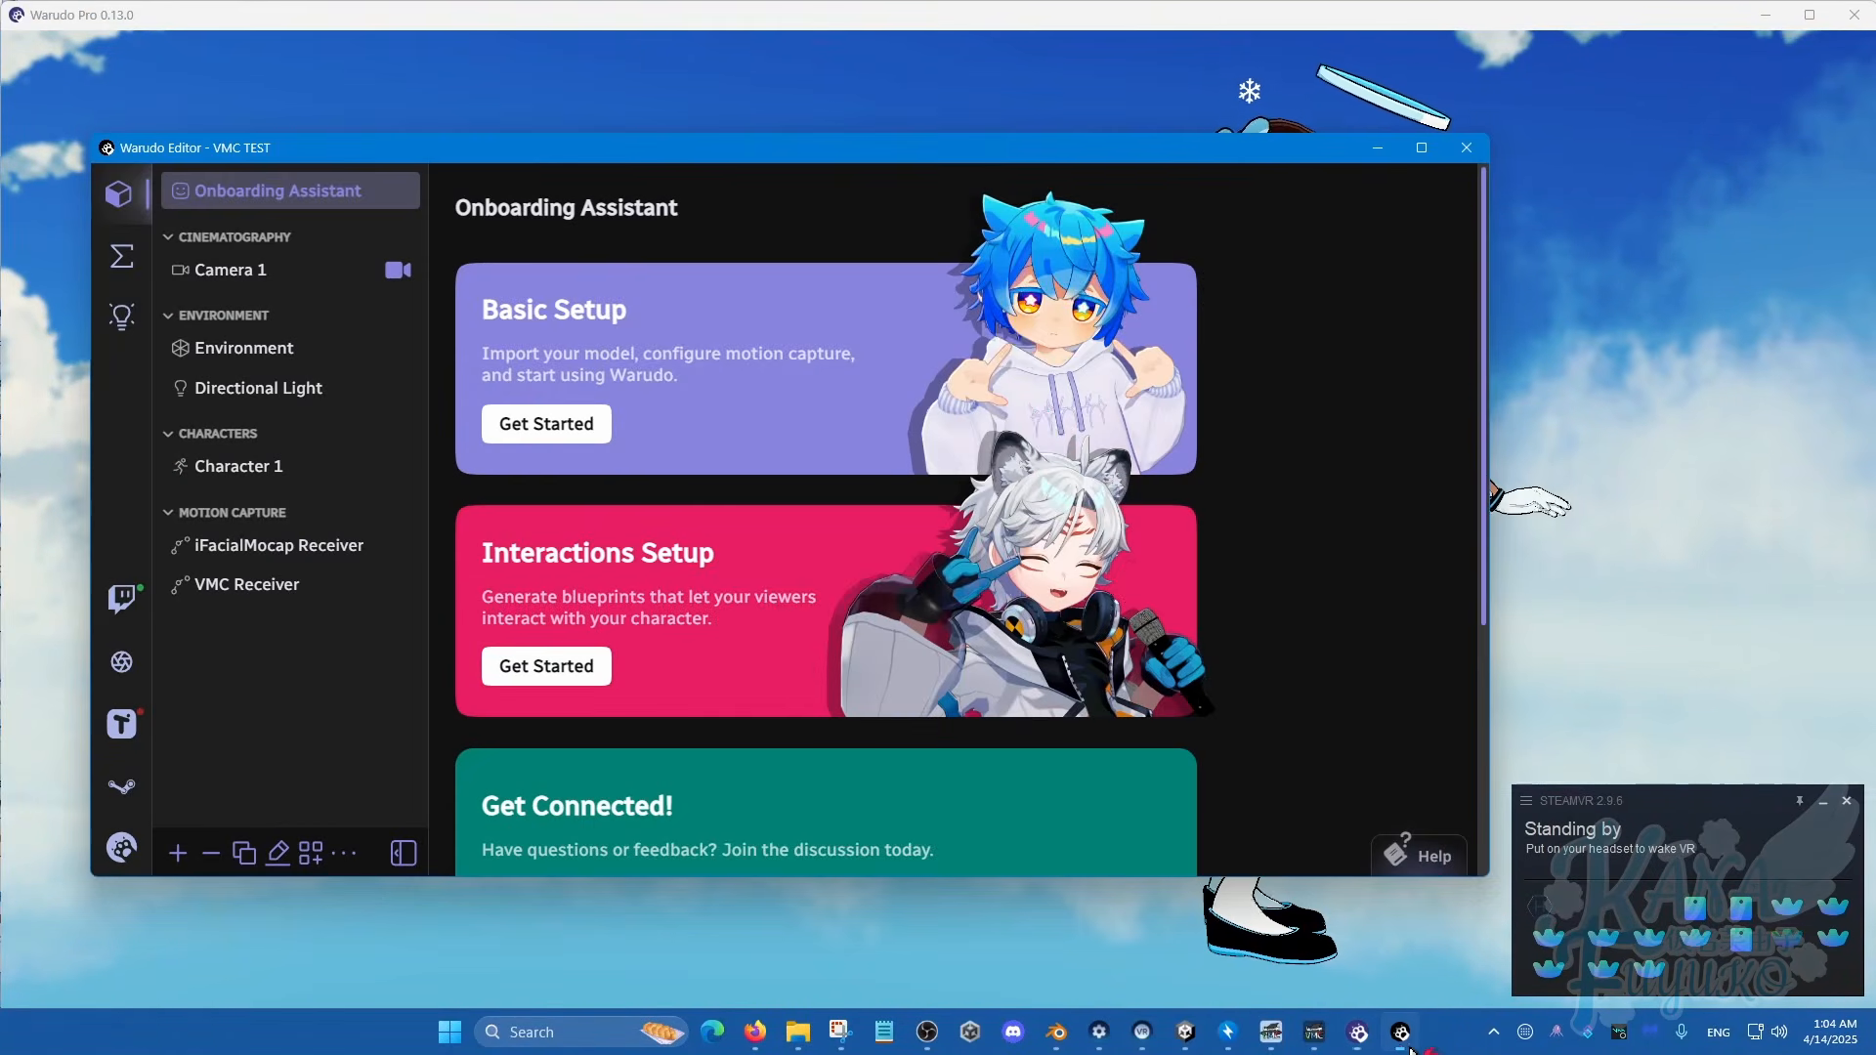
{"action": "left_click_drag", "start_coordinate": [1488, 327], "coordinate": [1268, 328]}
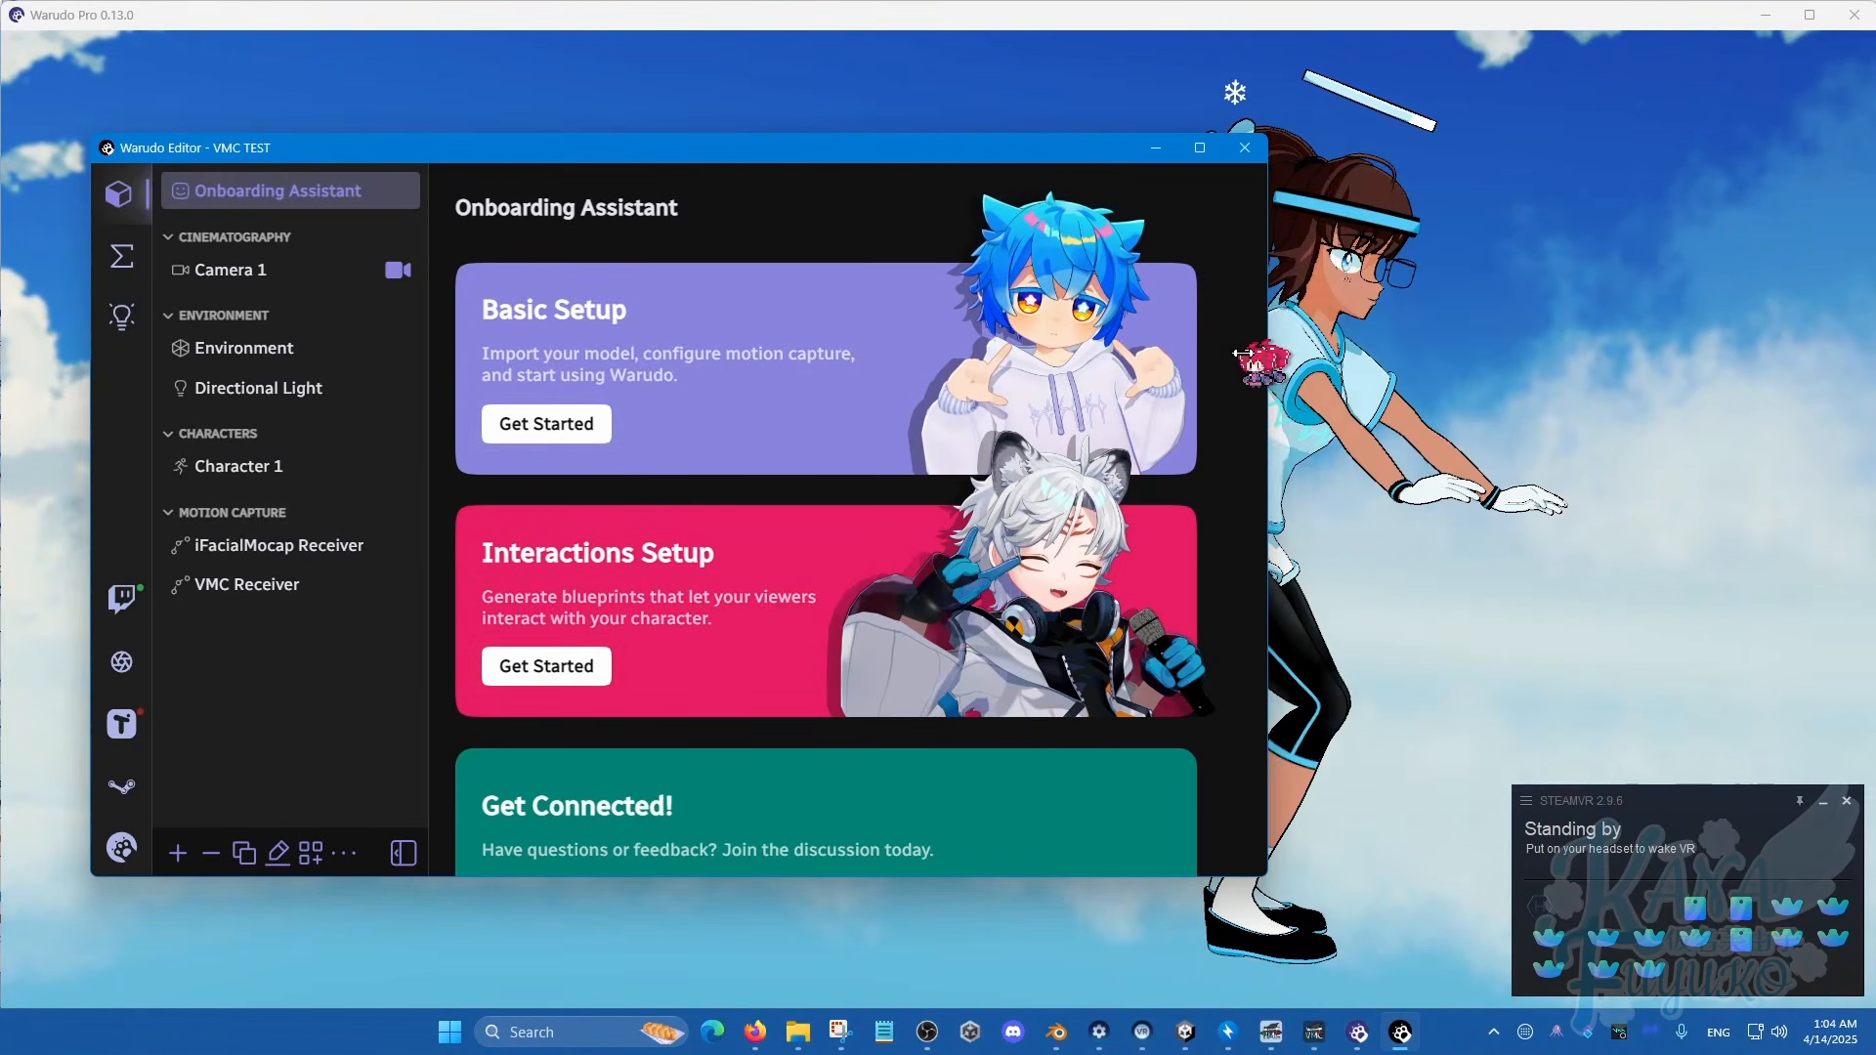
{"action": "left_click_drag", "start_coordinate": [1036, 148], "coordinate": [912, 115]}
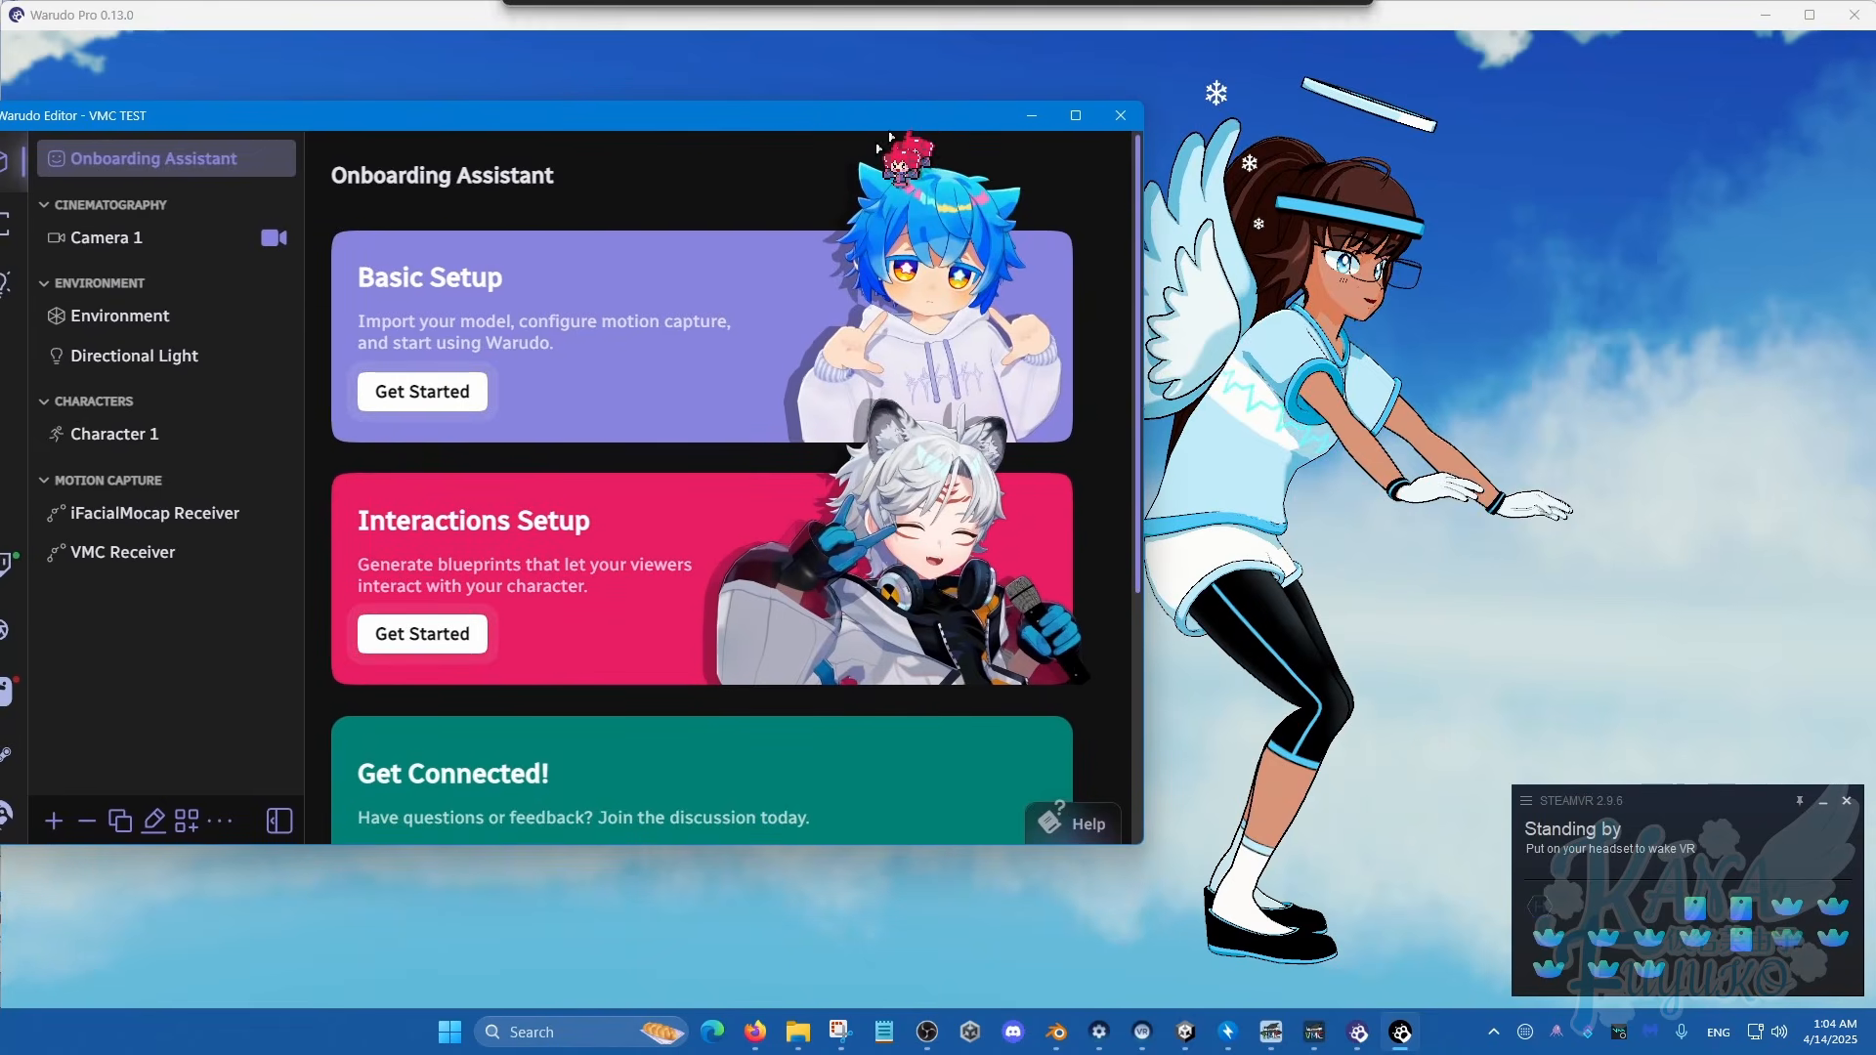
Step: Turn Character 1 toward the camera by setting its Y rotation to 60
{"action": "left_click", "coordinate": [142, 435]}
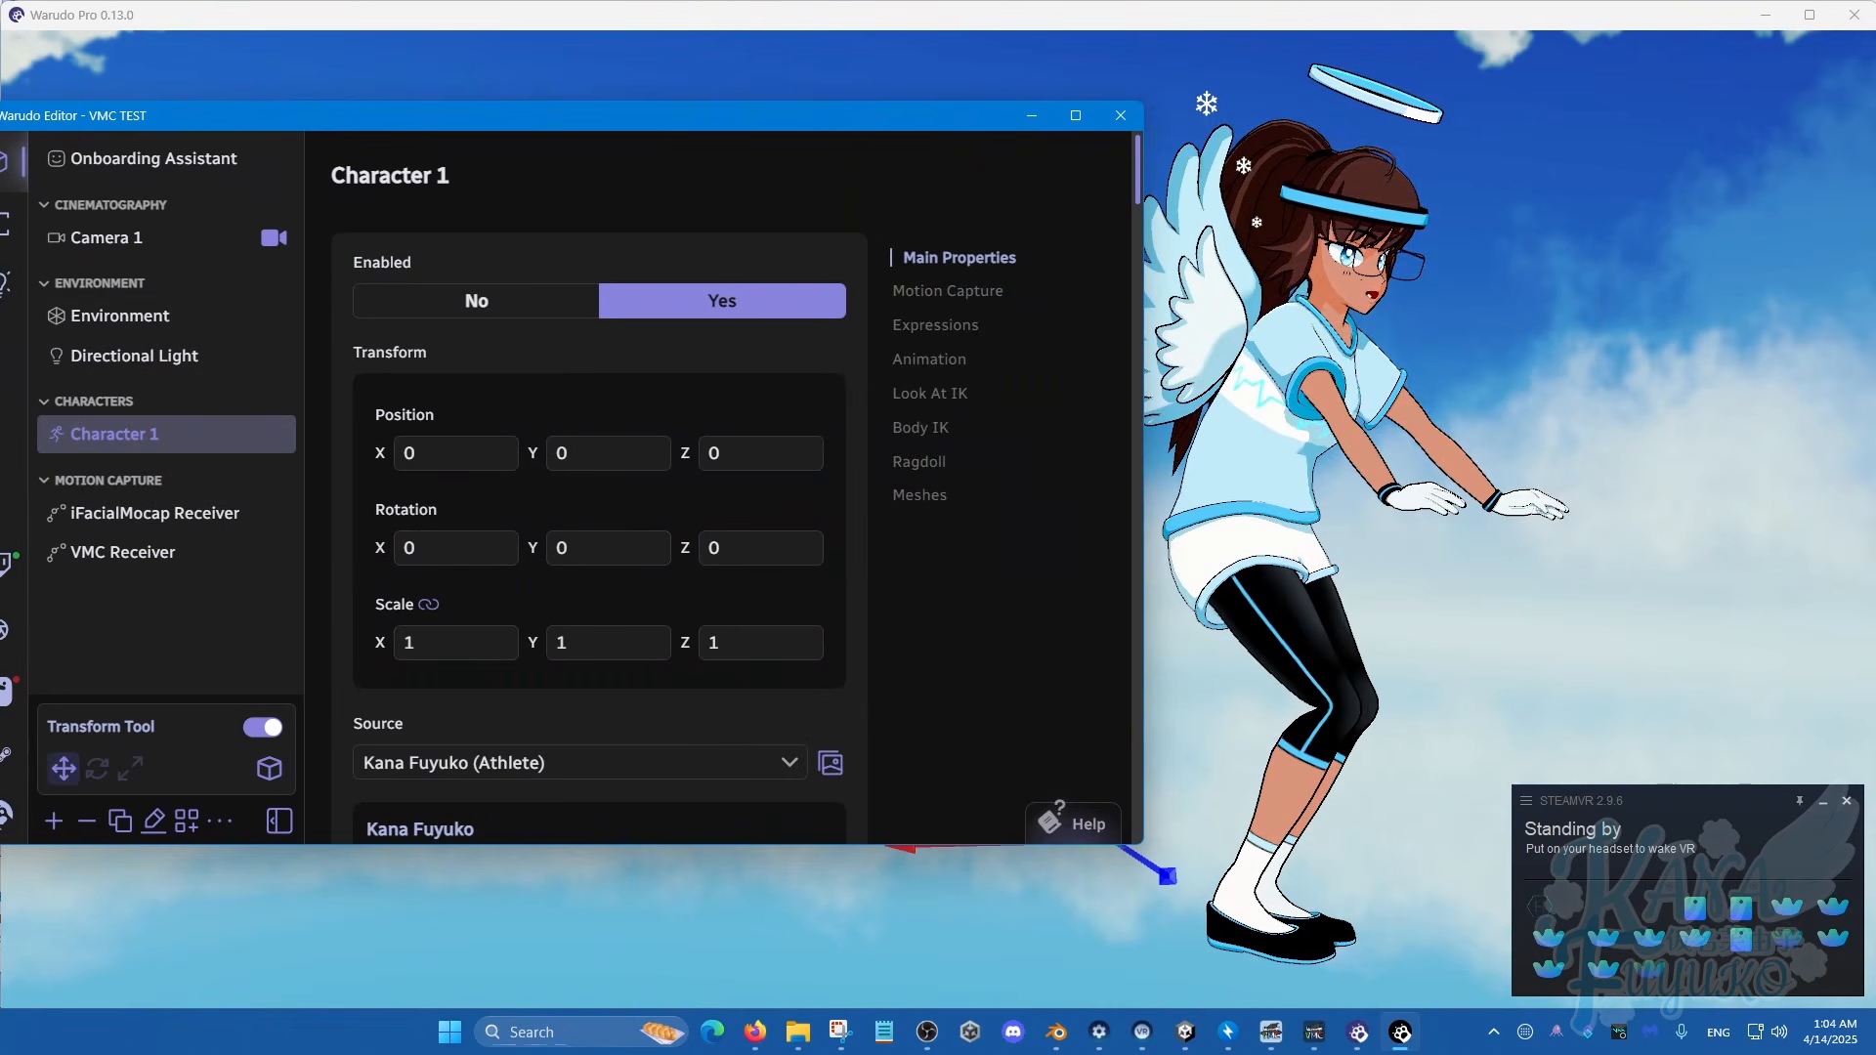
{"action": "left_click_drag", "start_coordinate": [549, 545], "coordinate": [673, 545]}
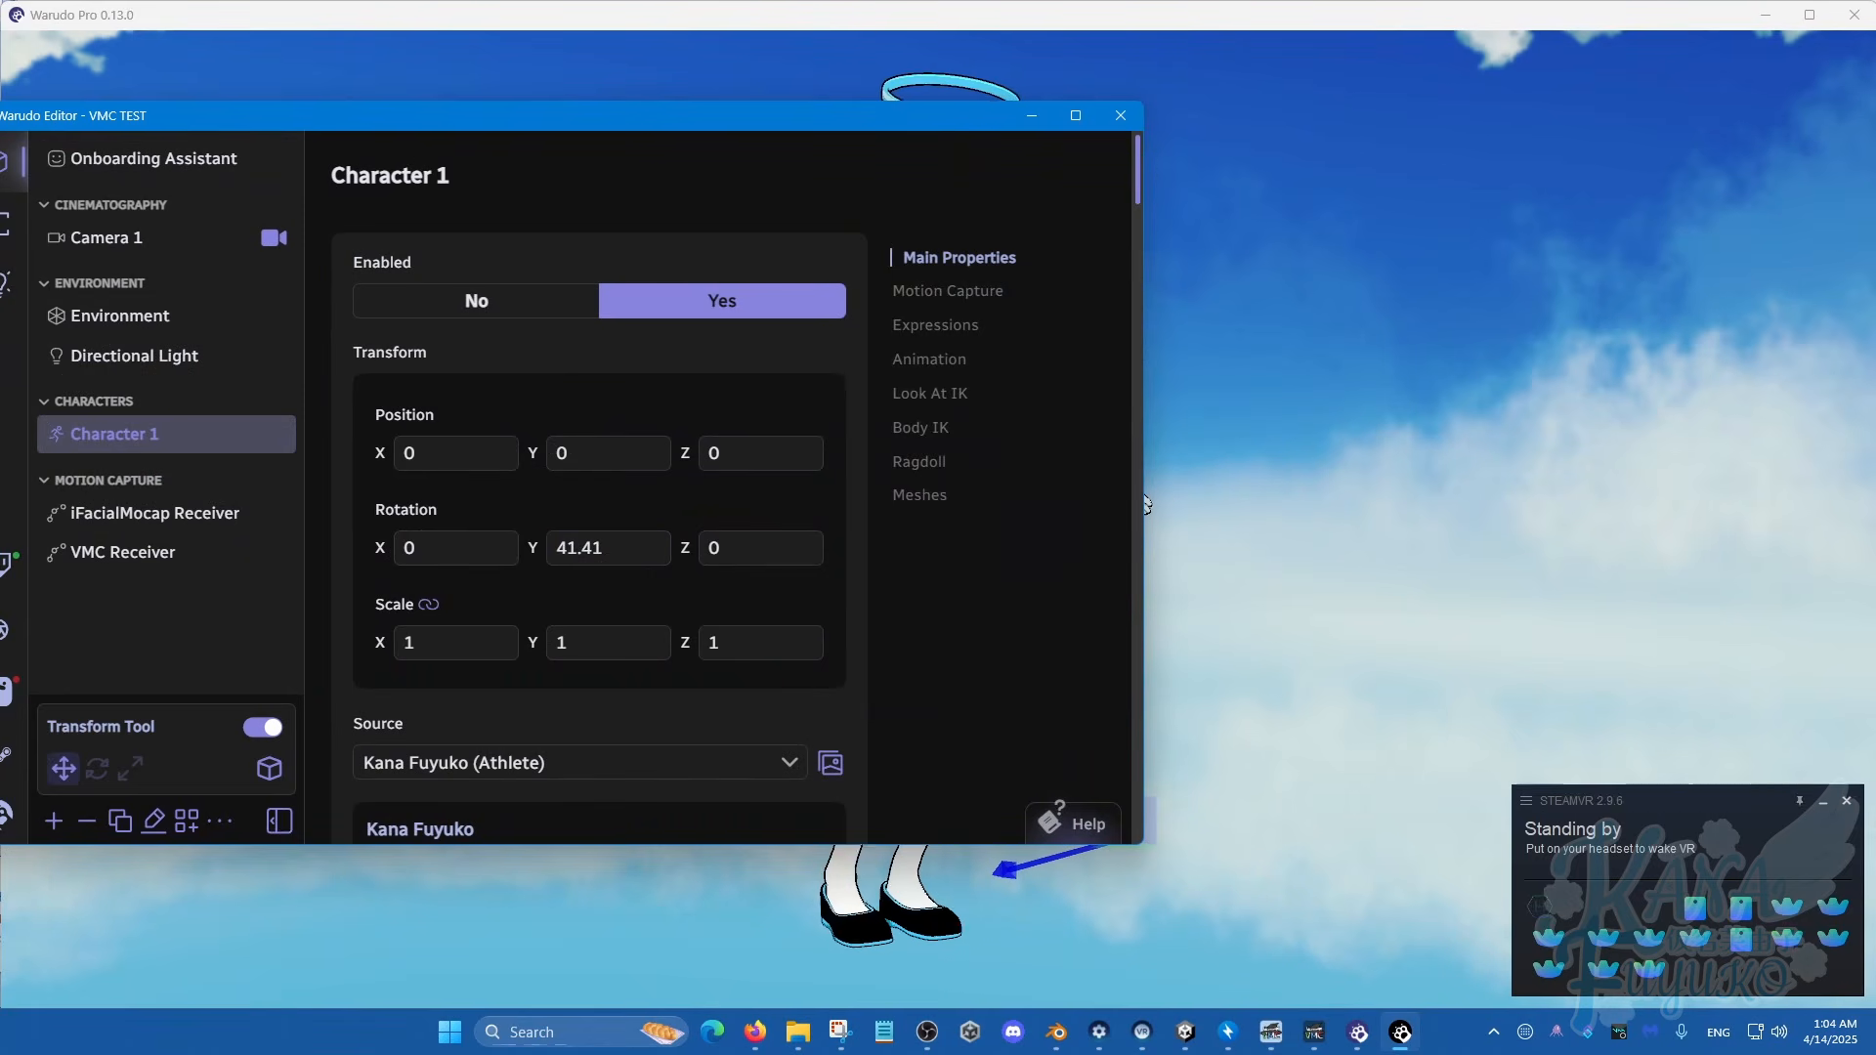
{"action": "left_click", "coordinate": [637, 556]}
{"action": "key", "text": "ctrl+a"}
{"action": "type", "text": "90"}
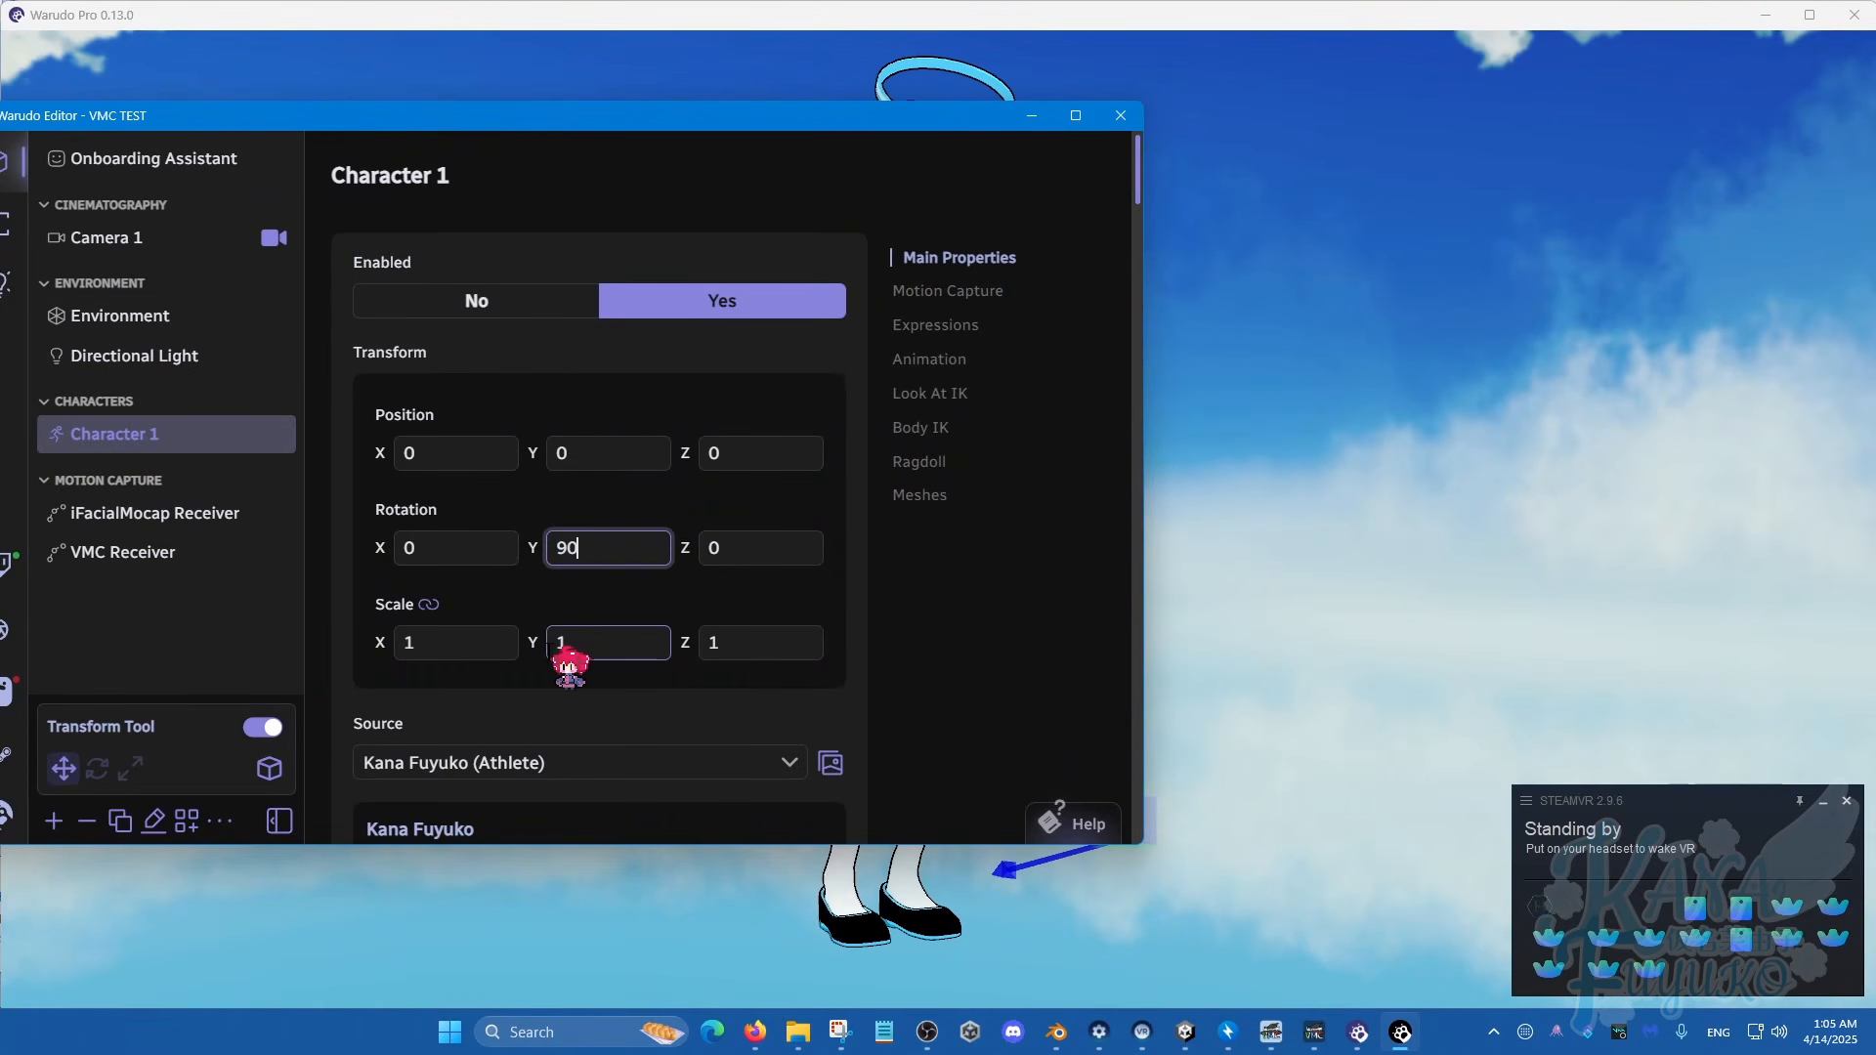
{"action": "key", "text": "Return"}
{"action": "type", "text": "6"}
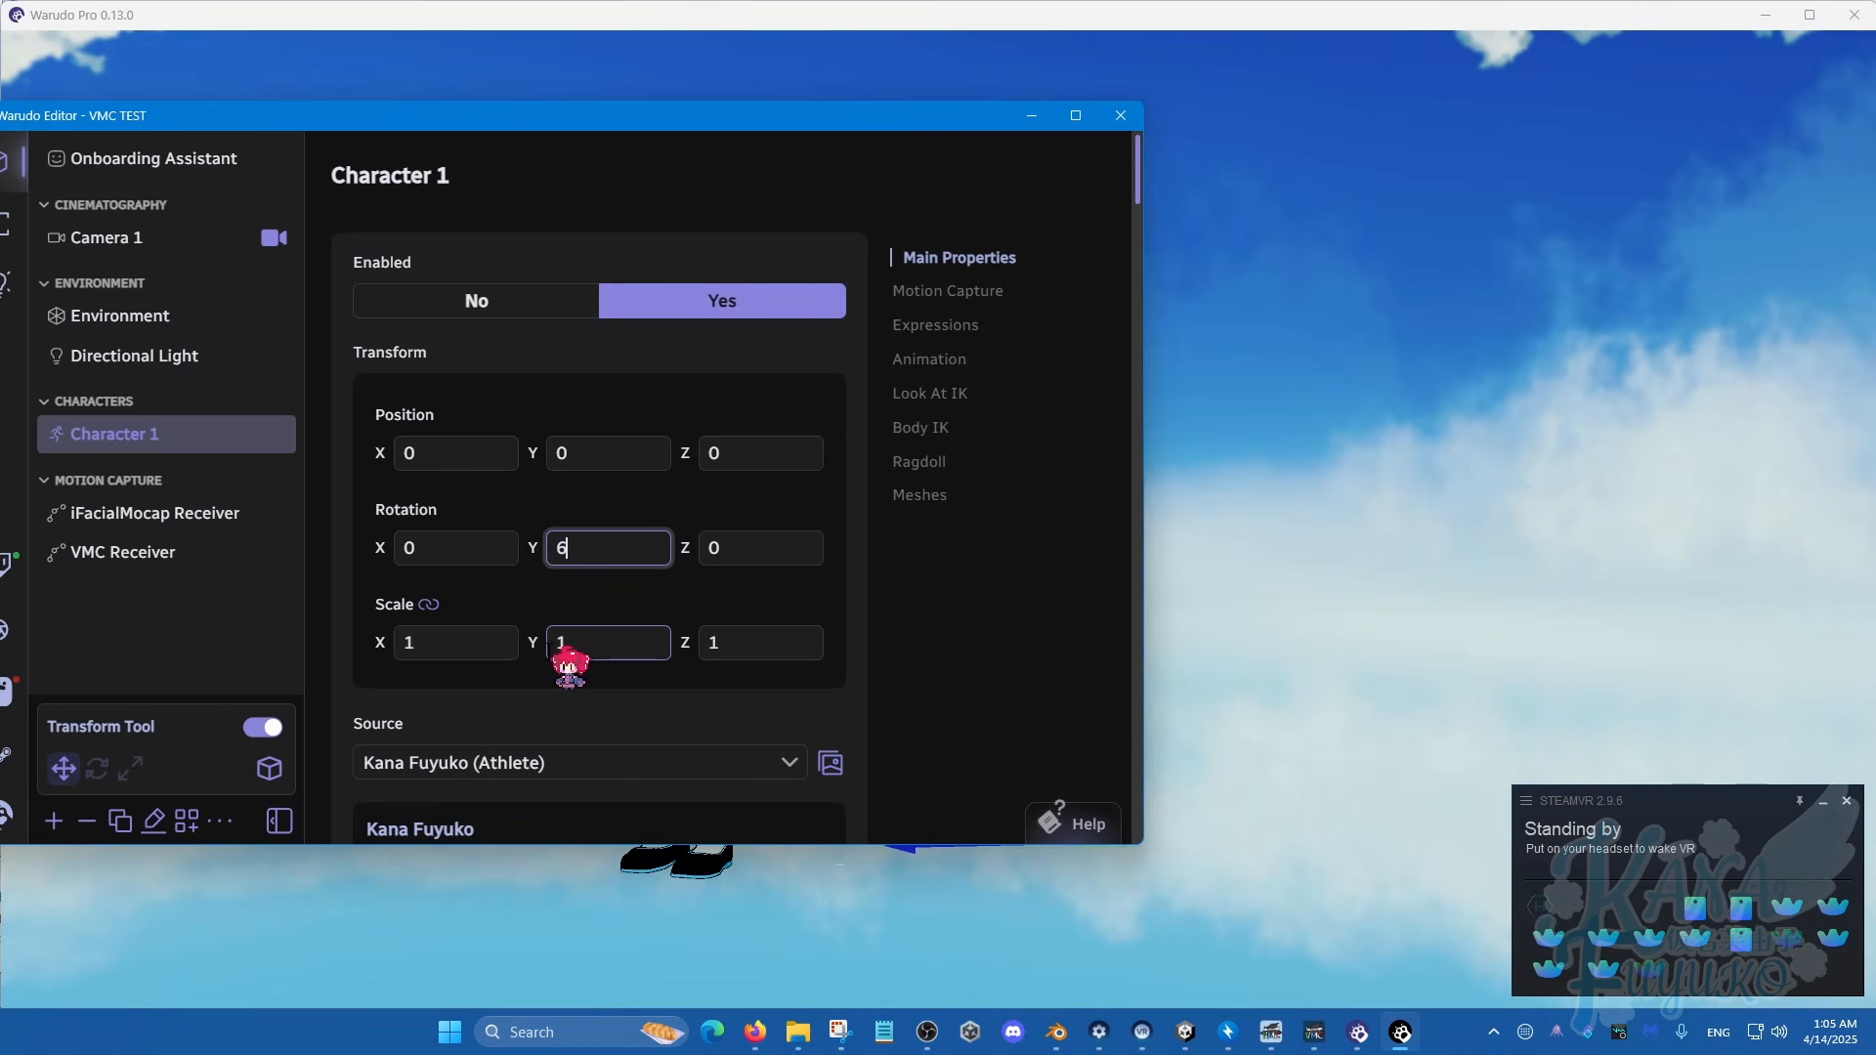
{"action": "type", "text": "0"}
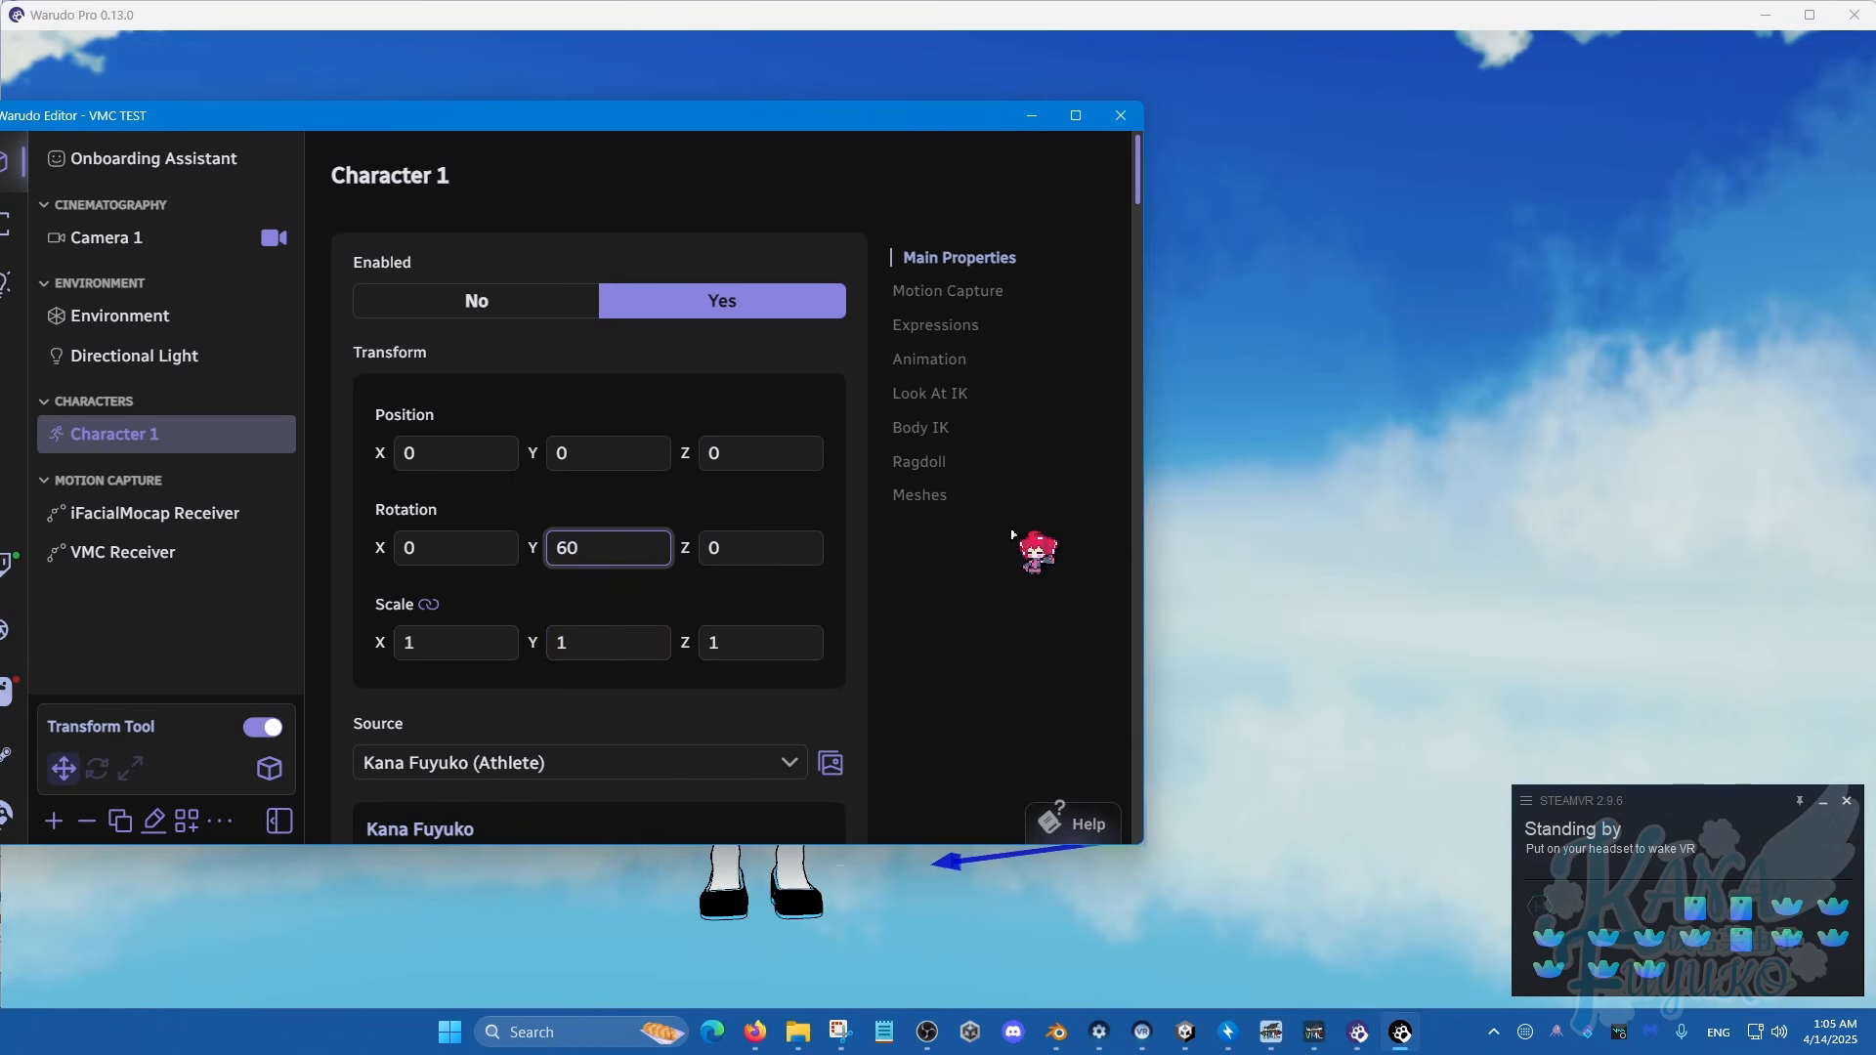
Step: Reframe the whole character in the scene view beside the editor's area, and bring the editor window back to the front
{"action": "left_click", "coordinate": [1219, 486]}
{"action": "left_click_drag", "start_coordinate": [1141, 468], "coordinate": [1161, 464]}
{"action": "scroll", "coordinate": [1161, 464], "scroll_direction": "down", "scroll_amount": 2}
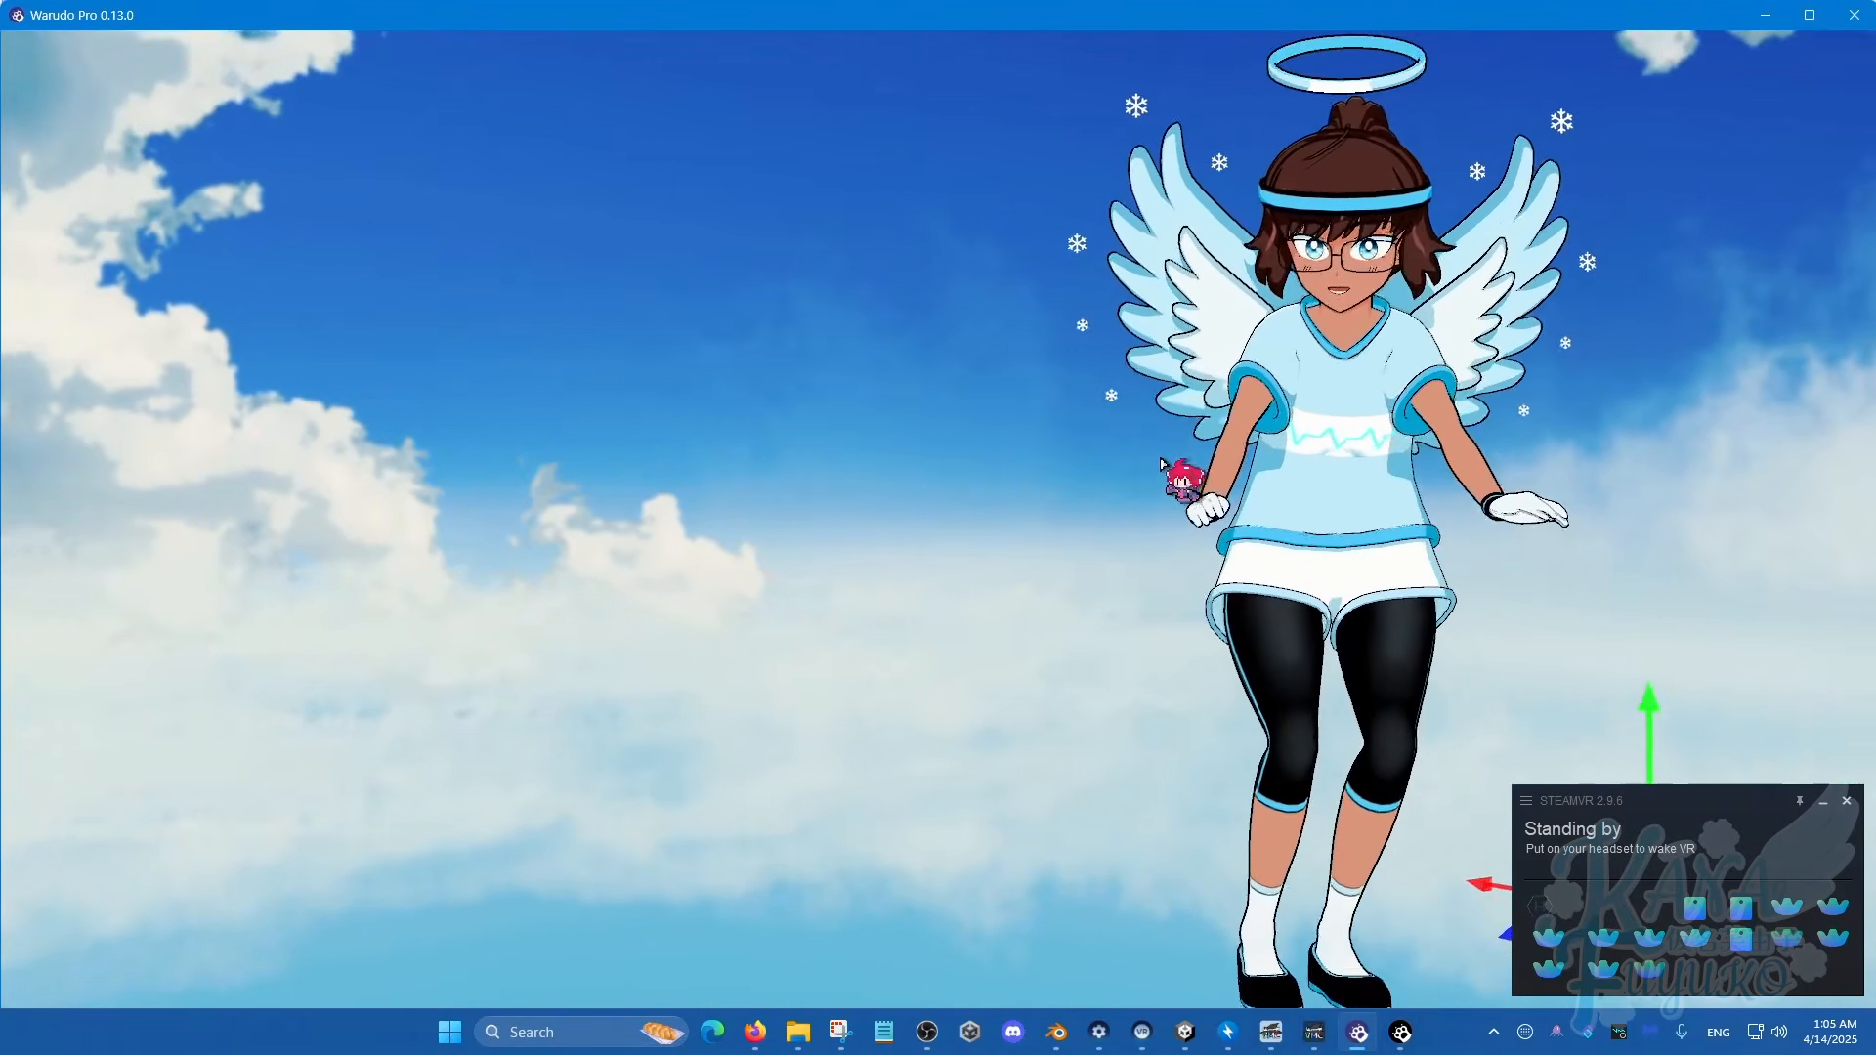
{"action": "left_click", "coordinate": [1401, 1032]}
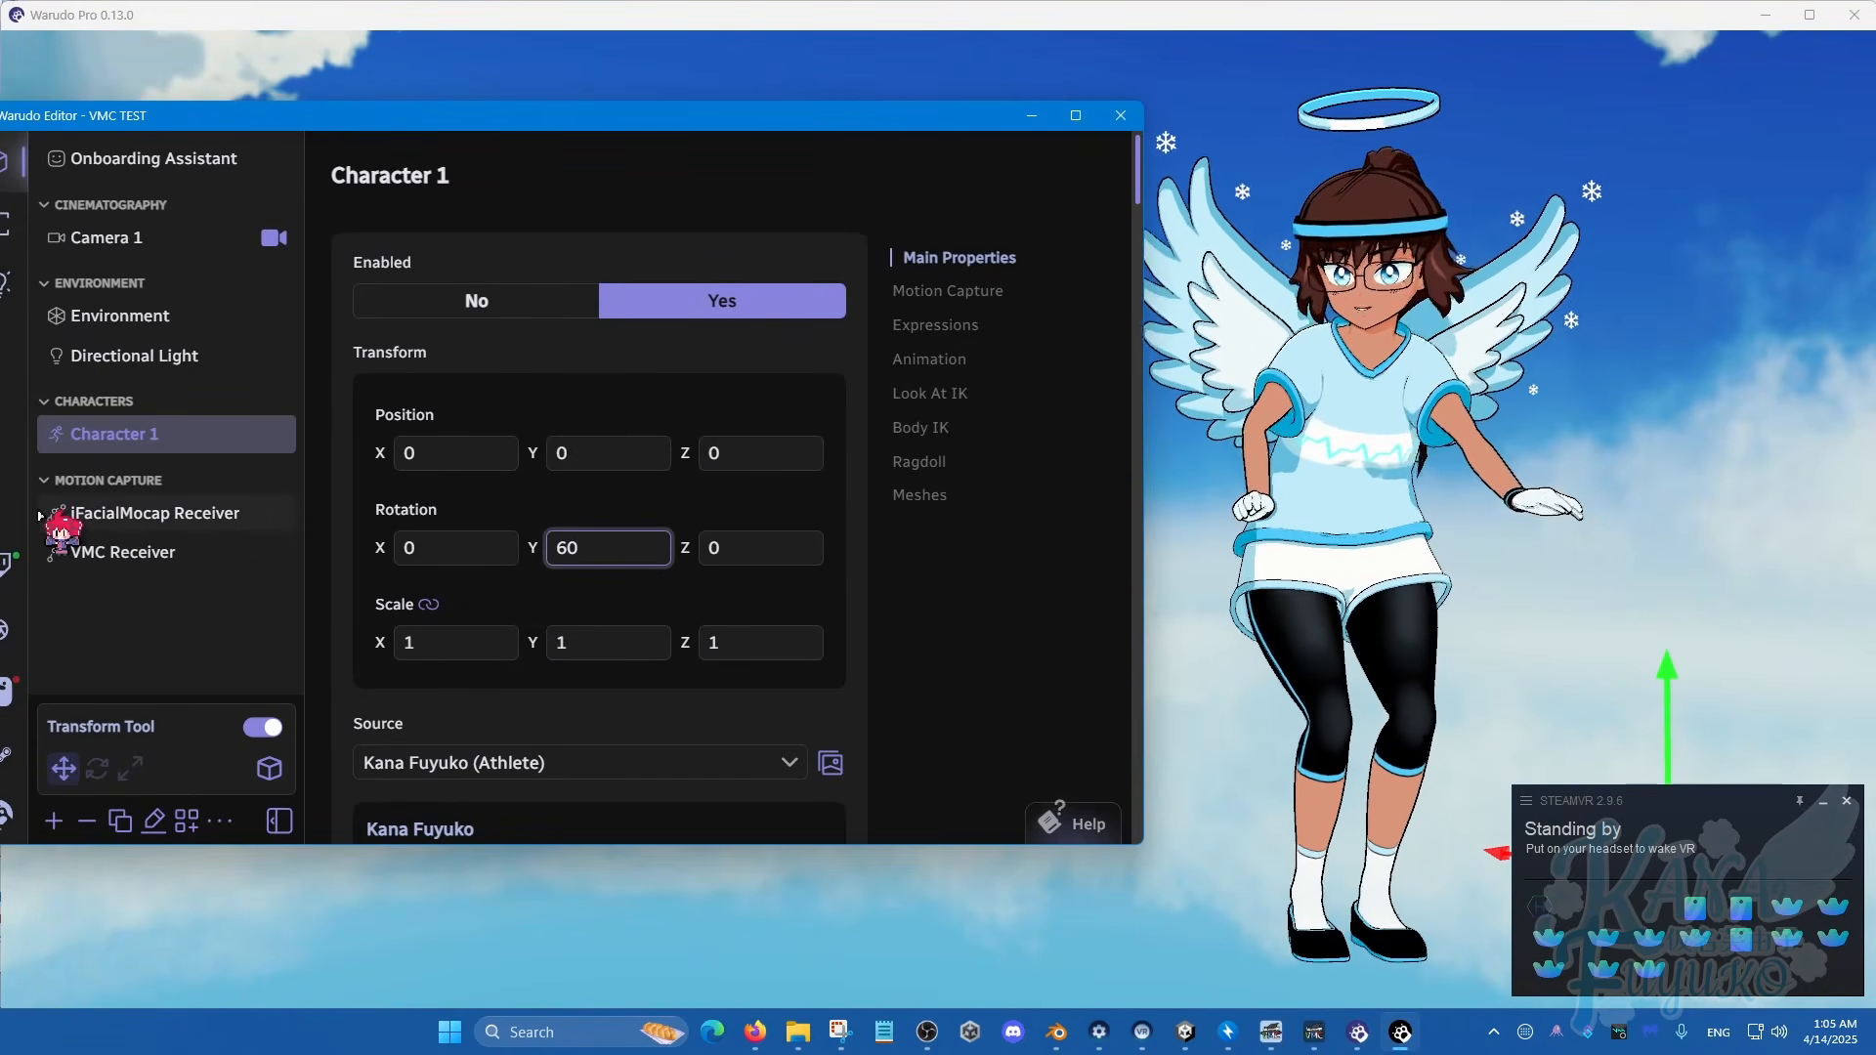
Step: Review the VMC Receiver's port, mirrored tracking, head and eye movement options and pendulum physics settings
{"action": "left_click", "coordinate": [115, 557]}
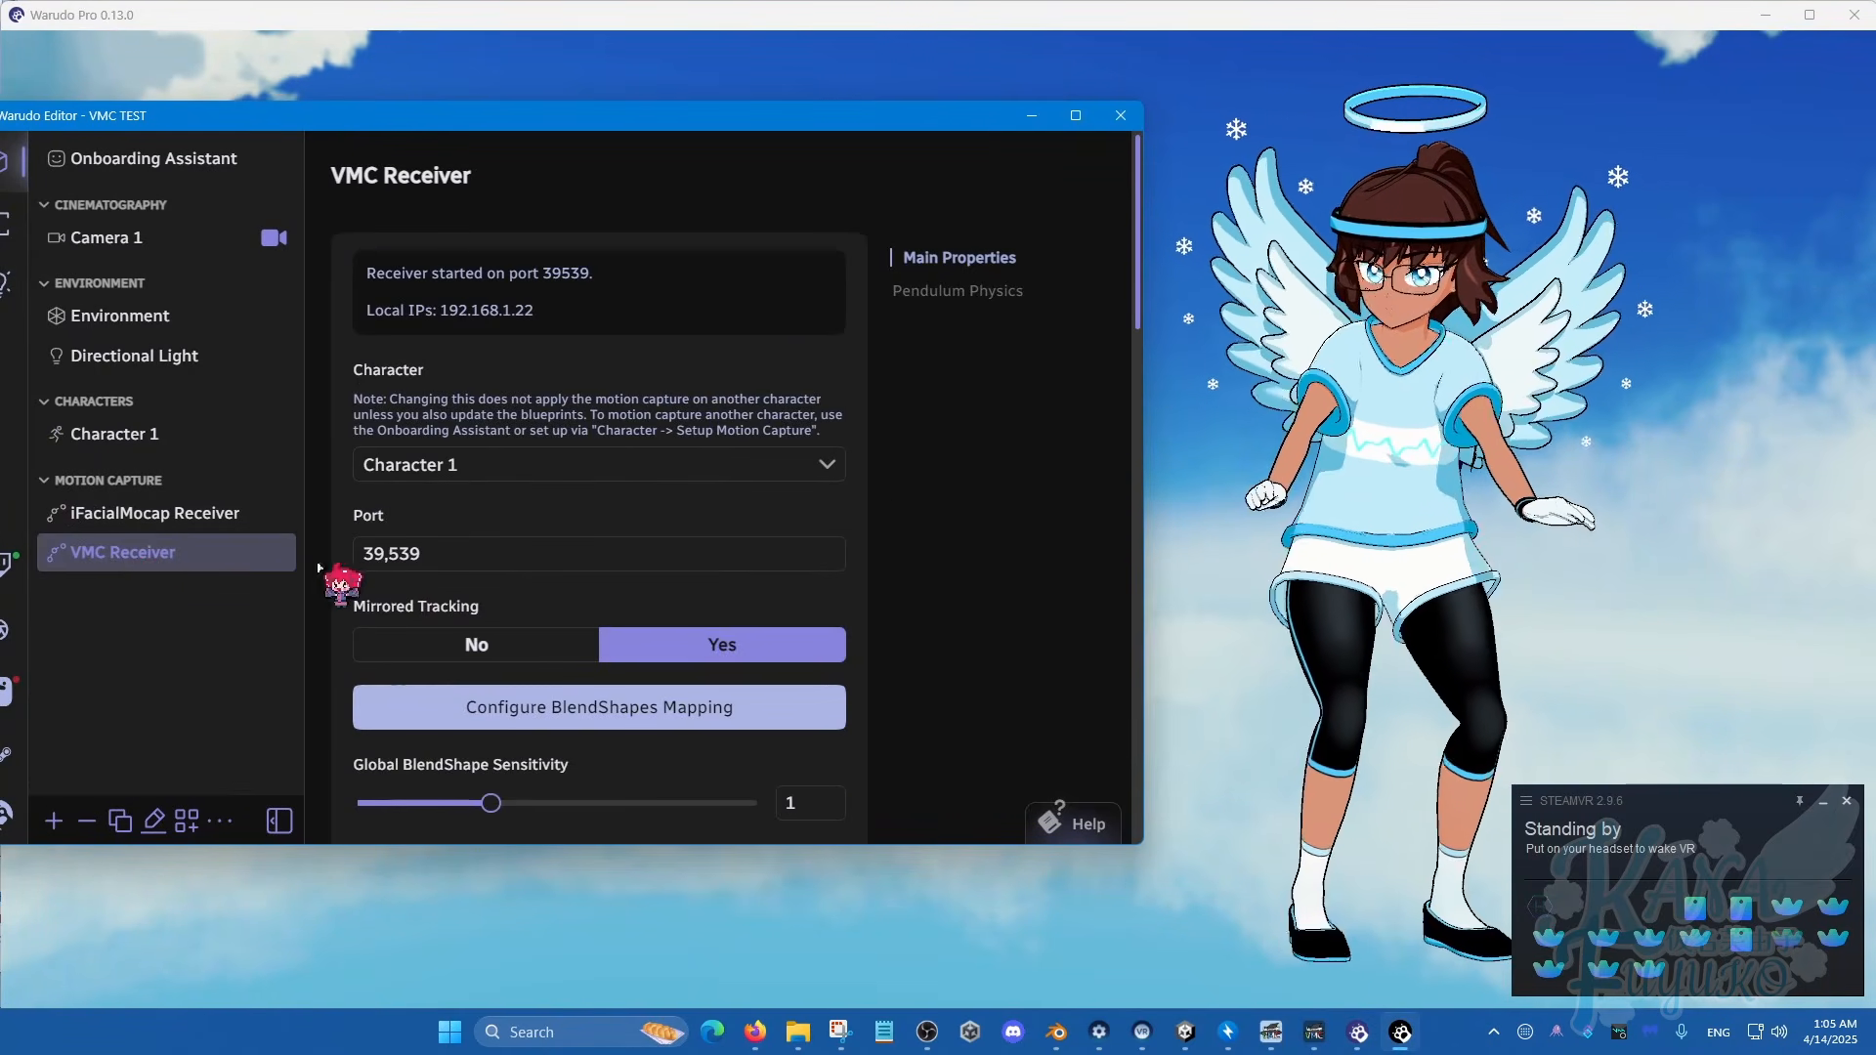
{"action": "left_click", "coordinate": [478, 553]}
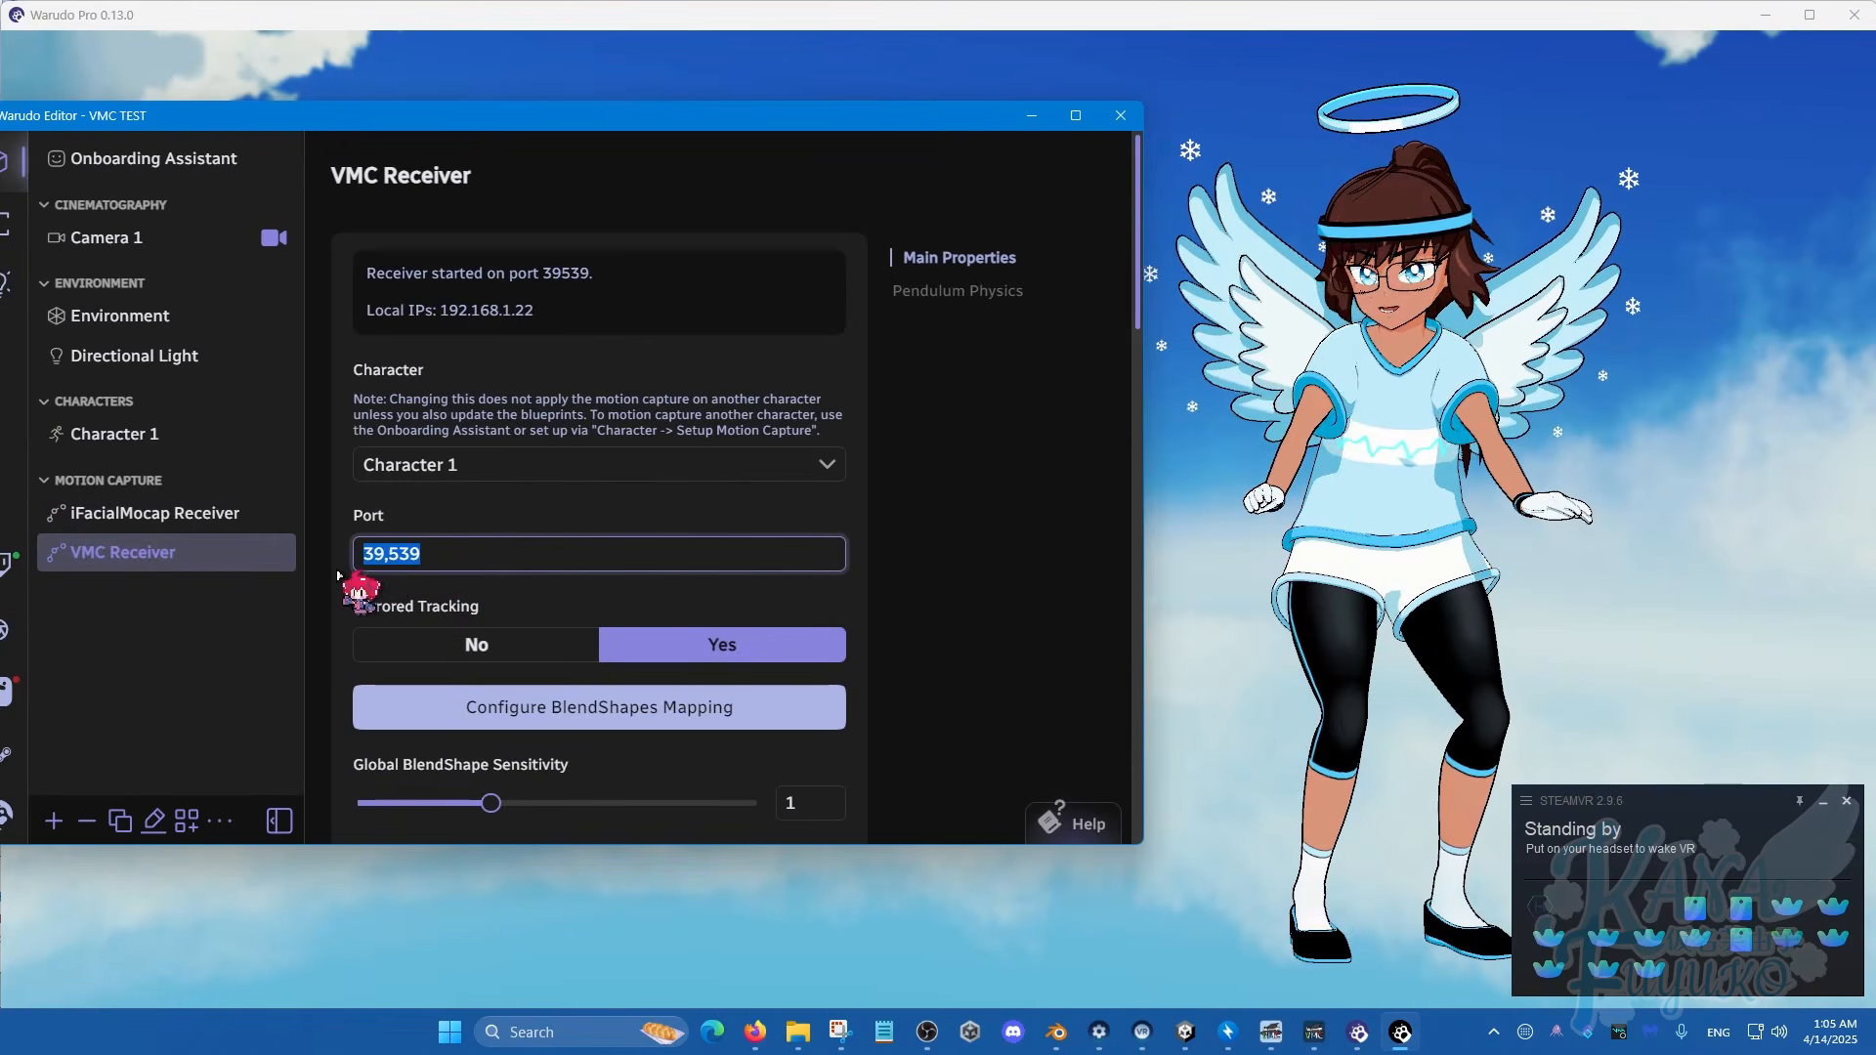
{"action": "left_click", "coordinate": [384, 567]}
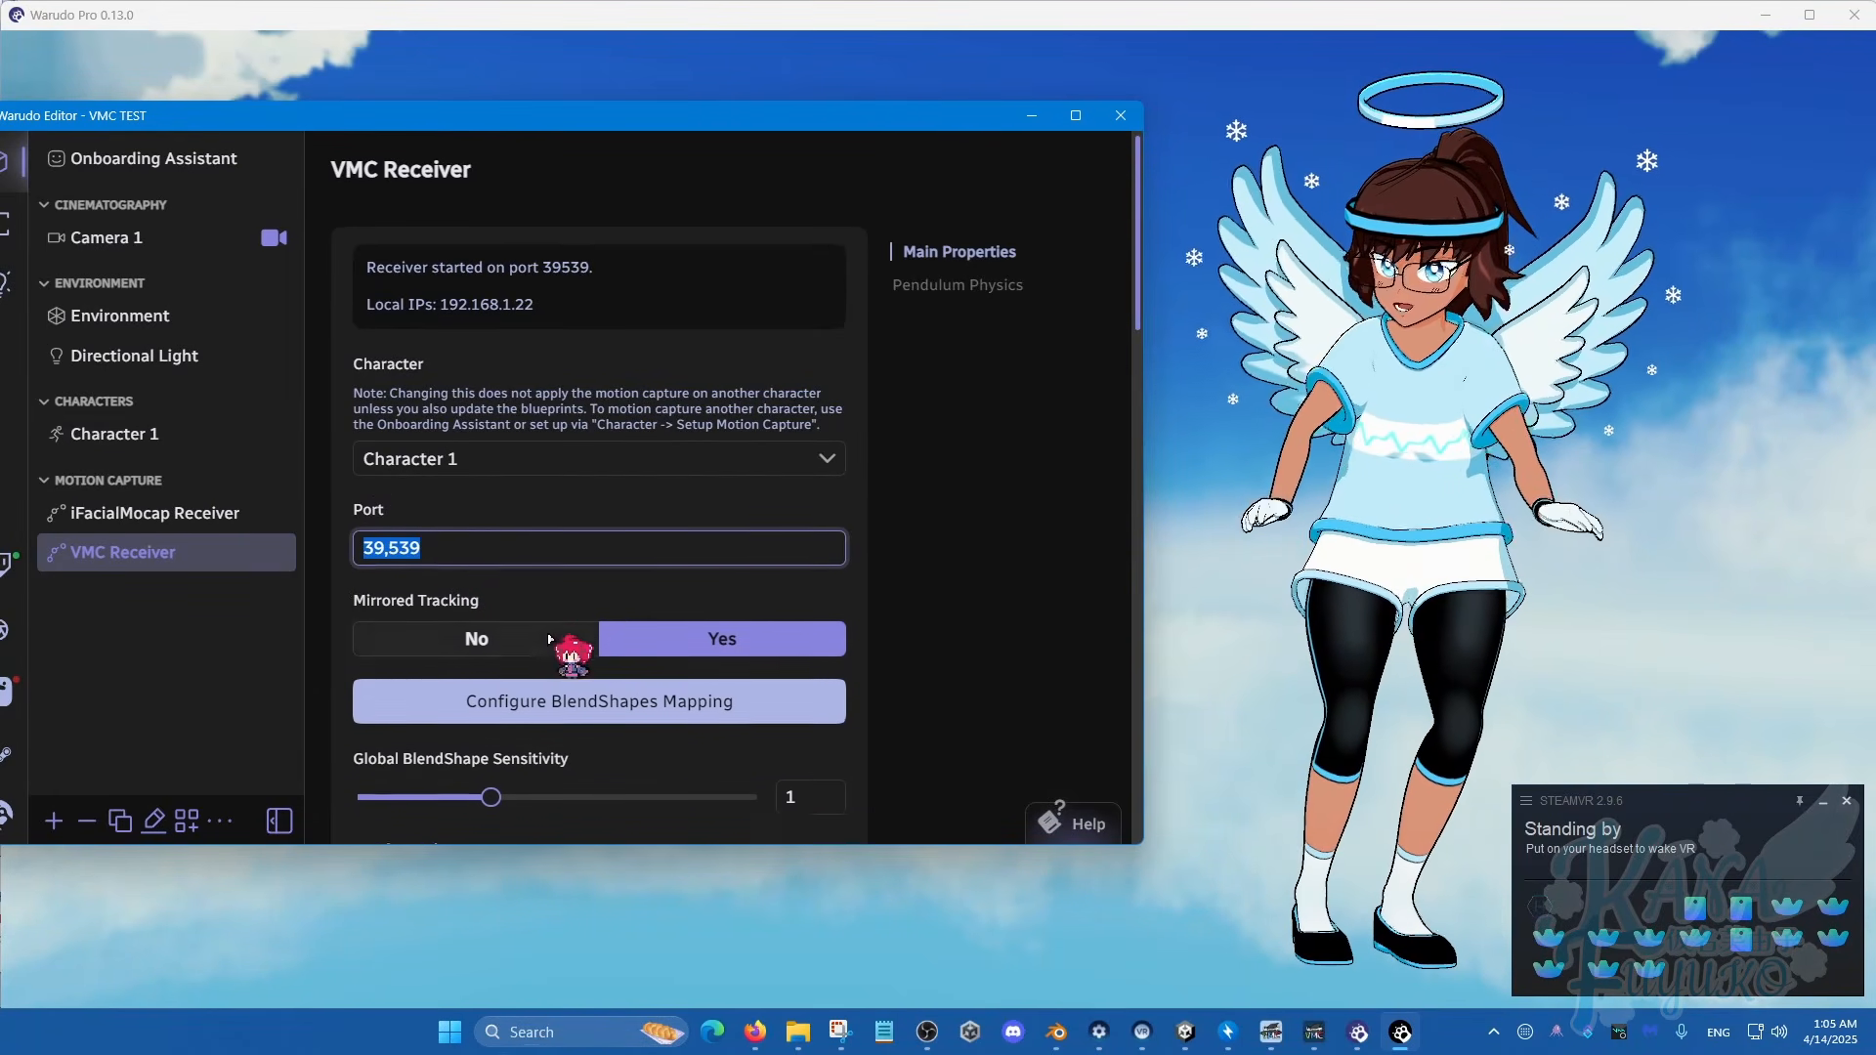
{"action": "scroll", "coordinate": [625, 640], "scroll_direction": "down", "scroll_amount": 3}
{"action": "scroll", "coordinate": [390, 745], "scroll_direction": "down", "scroll_amount": 9}
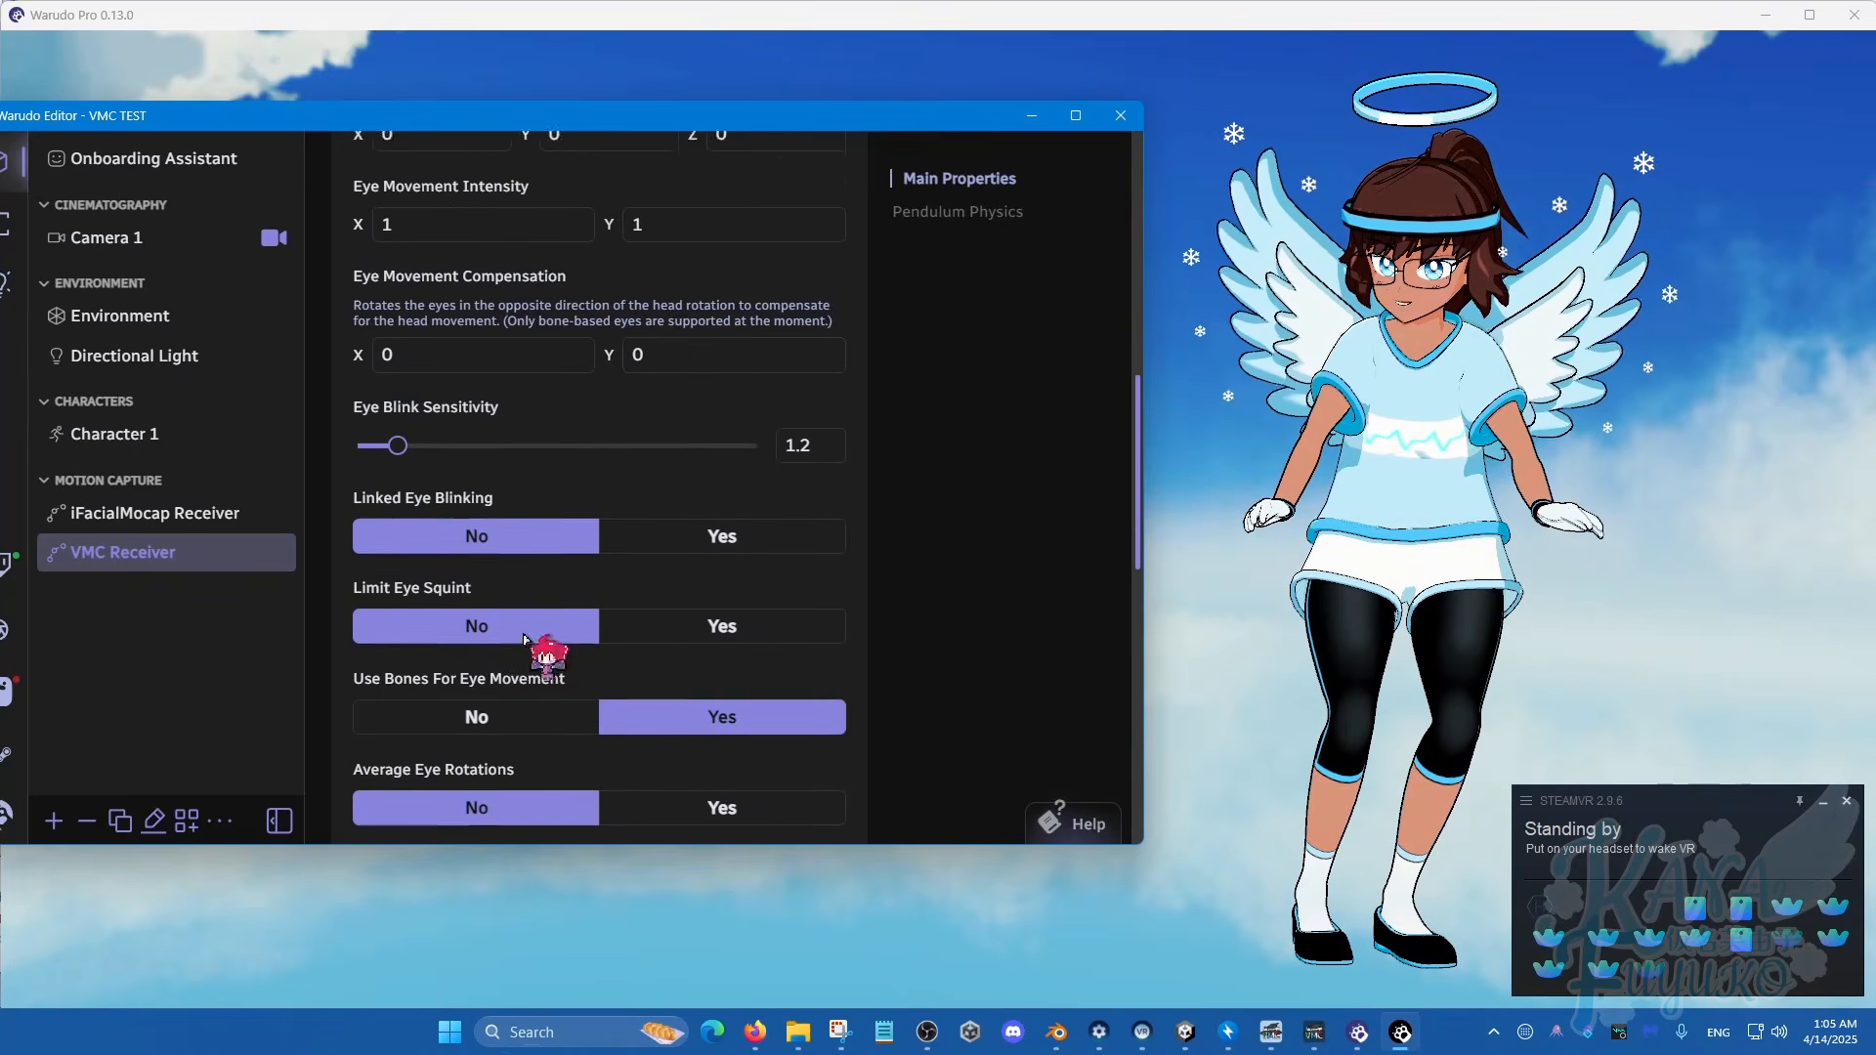
{"action": "scroll", "coordinate": [496, 606], "scroll_direction": "down", "scroll_amount": 4}
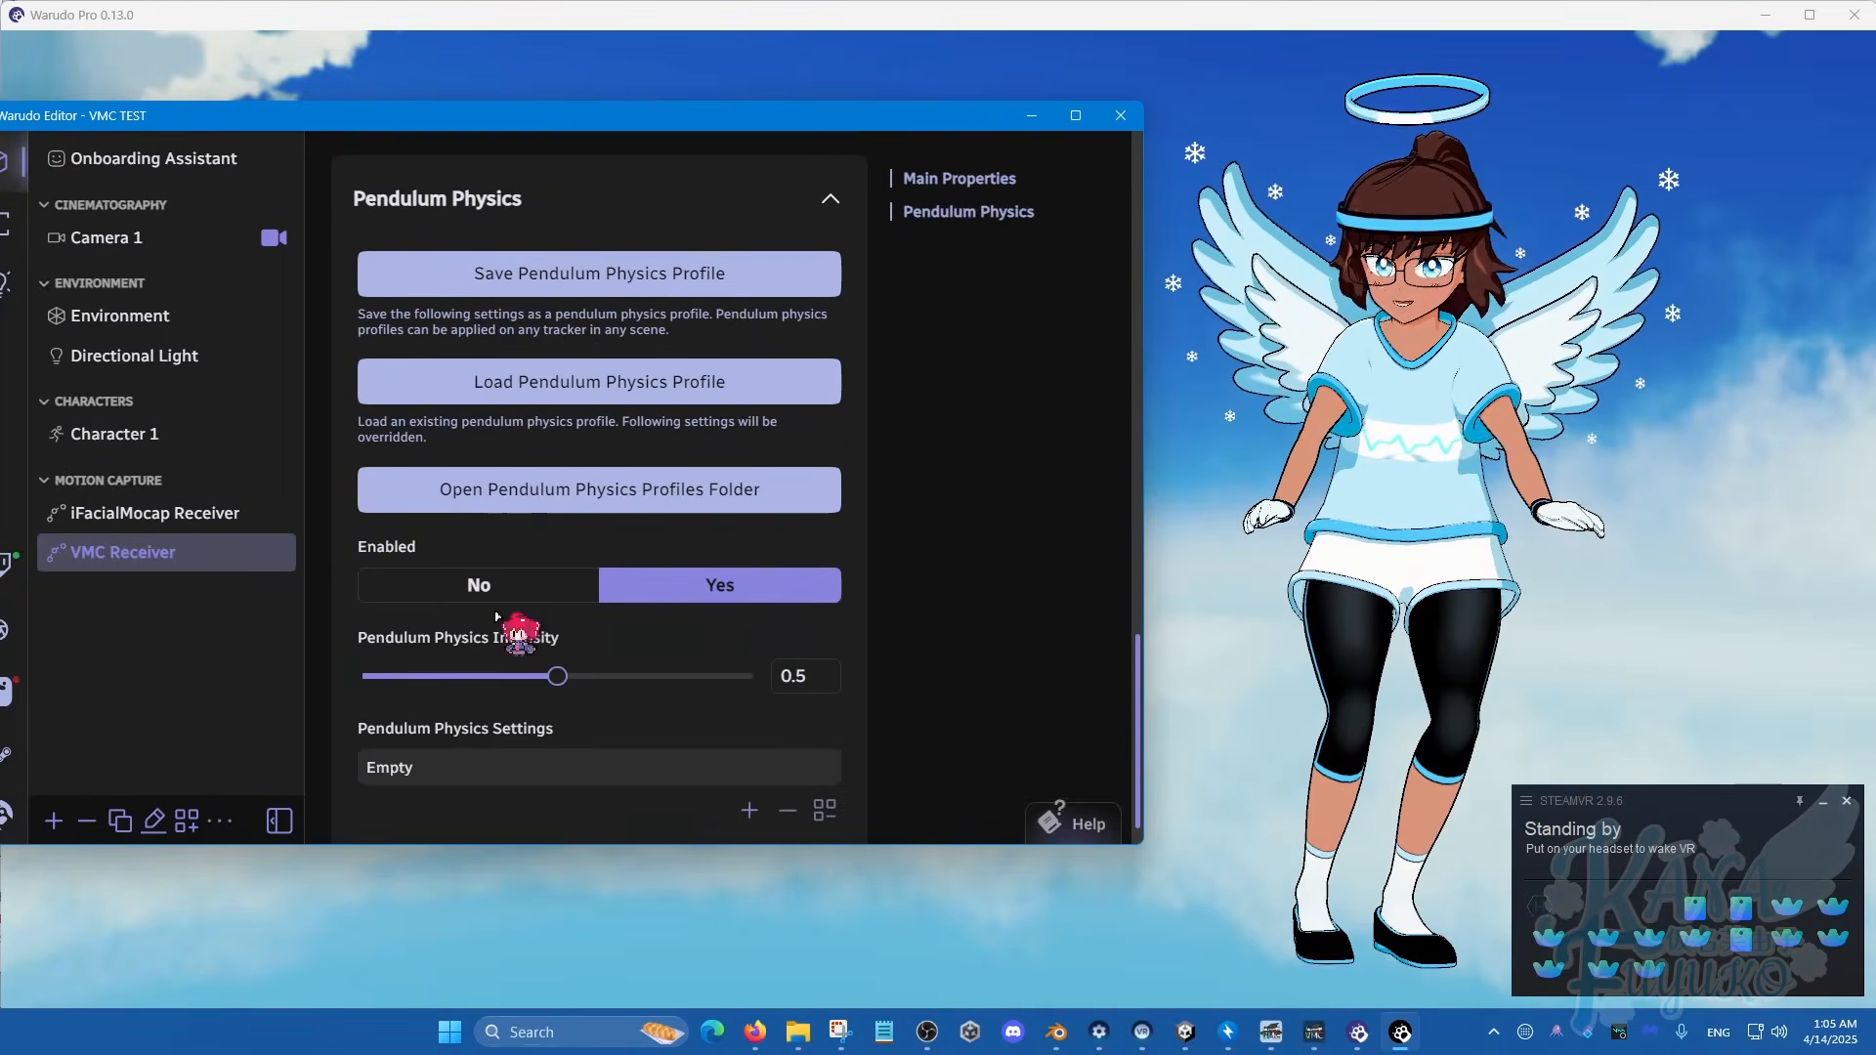
{"action": "scroll", "coordinate": [497, 598], "scroll_direction": "up", "scroll_amount": 8}
{"action": "scroll", "coordinate": [497, 587], "scroll_direction": "up", "scroll_amount": 6}
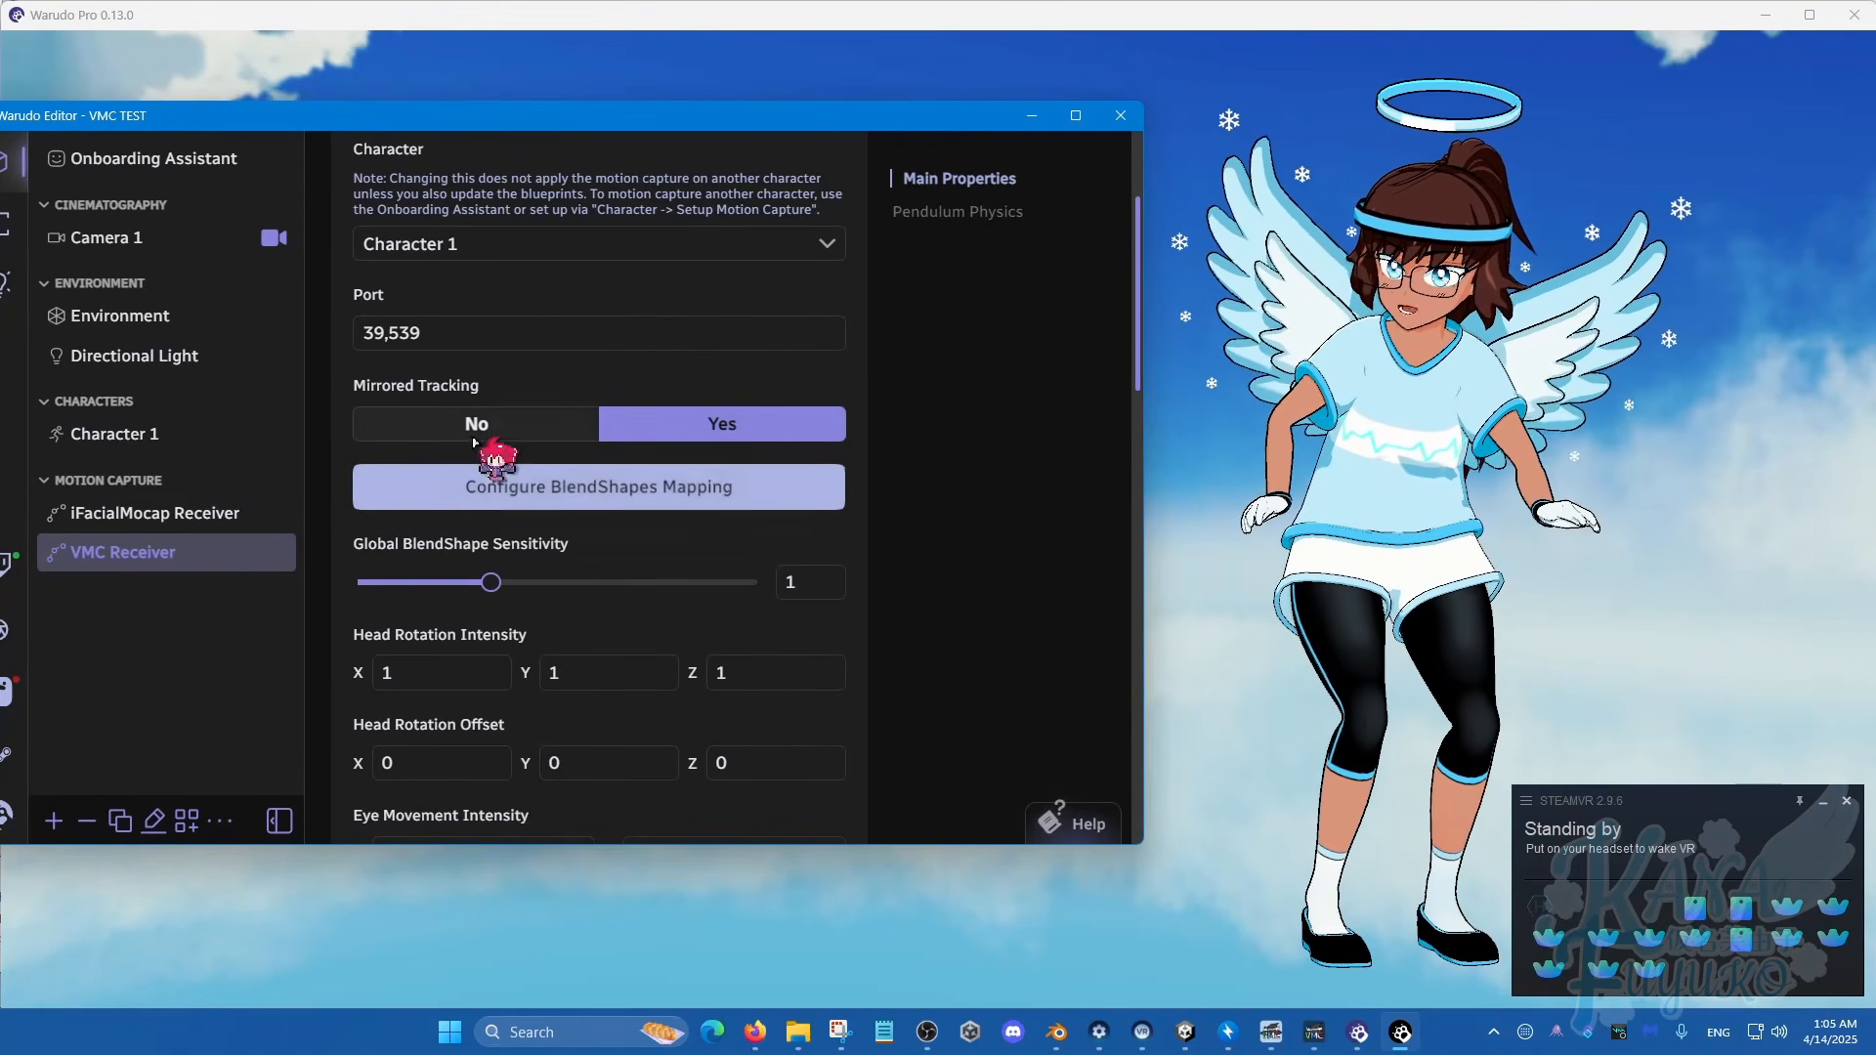
Step: Try the VMC Receiver's Mirrored Tracking at No, return it to Yes, and move the editor window fully on screen
{"action": "left_click", "coordinate": [501, 416]}
{"action": "left_click", "coordinate": [696, 426]}
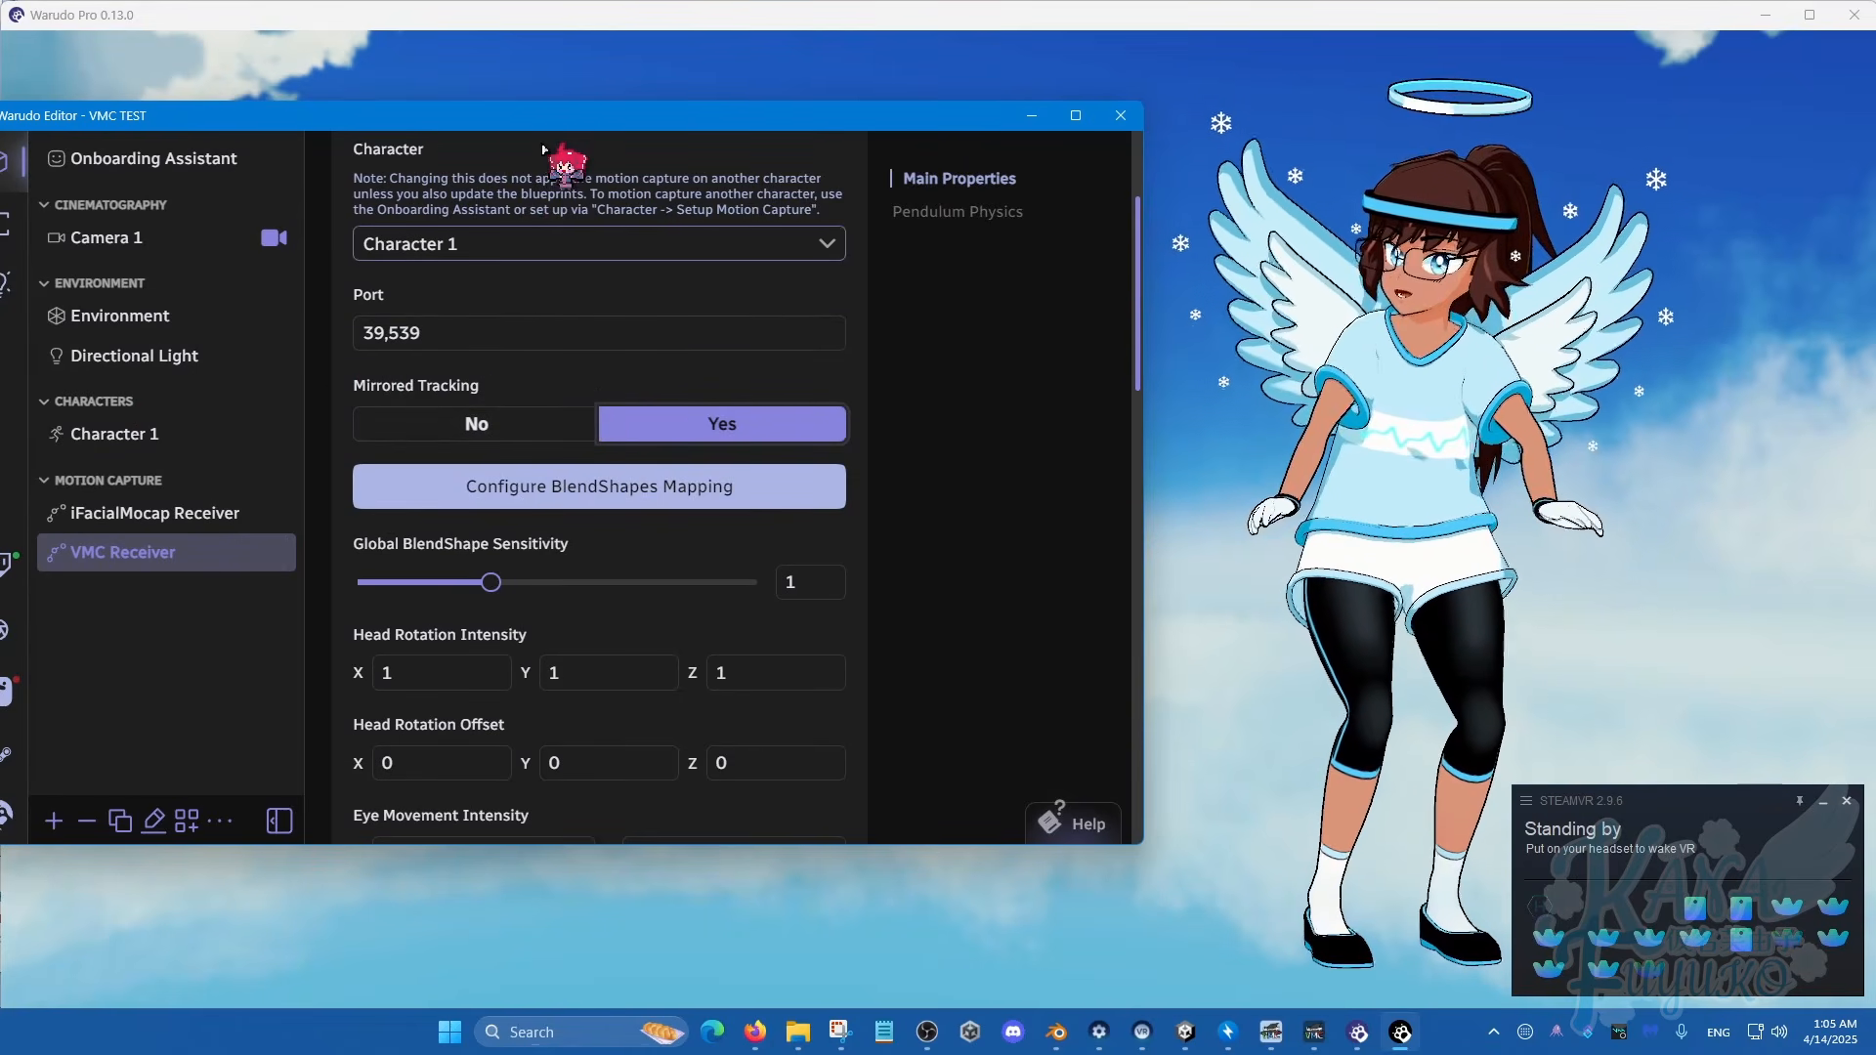
{"action": "left_click_drag", "start_coordinate": [551, 123], "coordinate": [608, 145]}
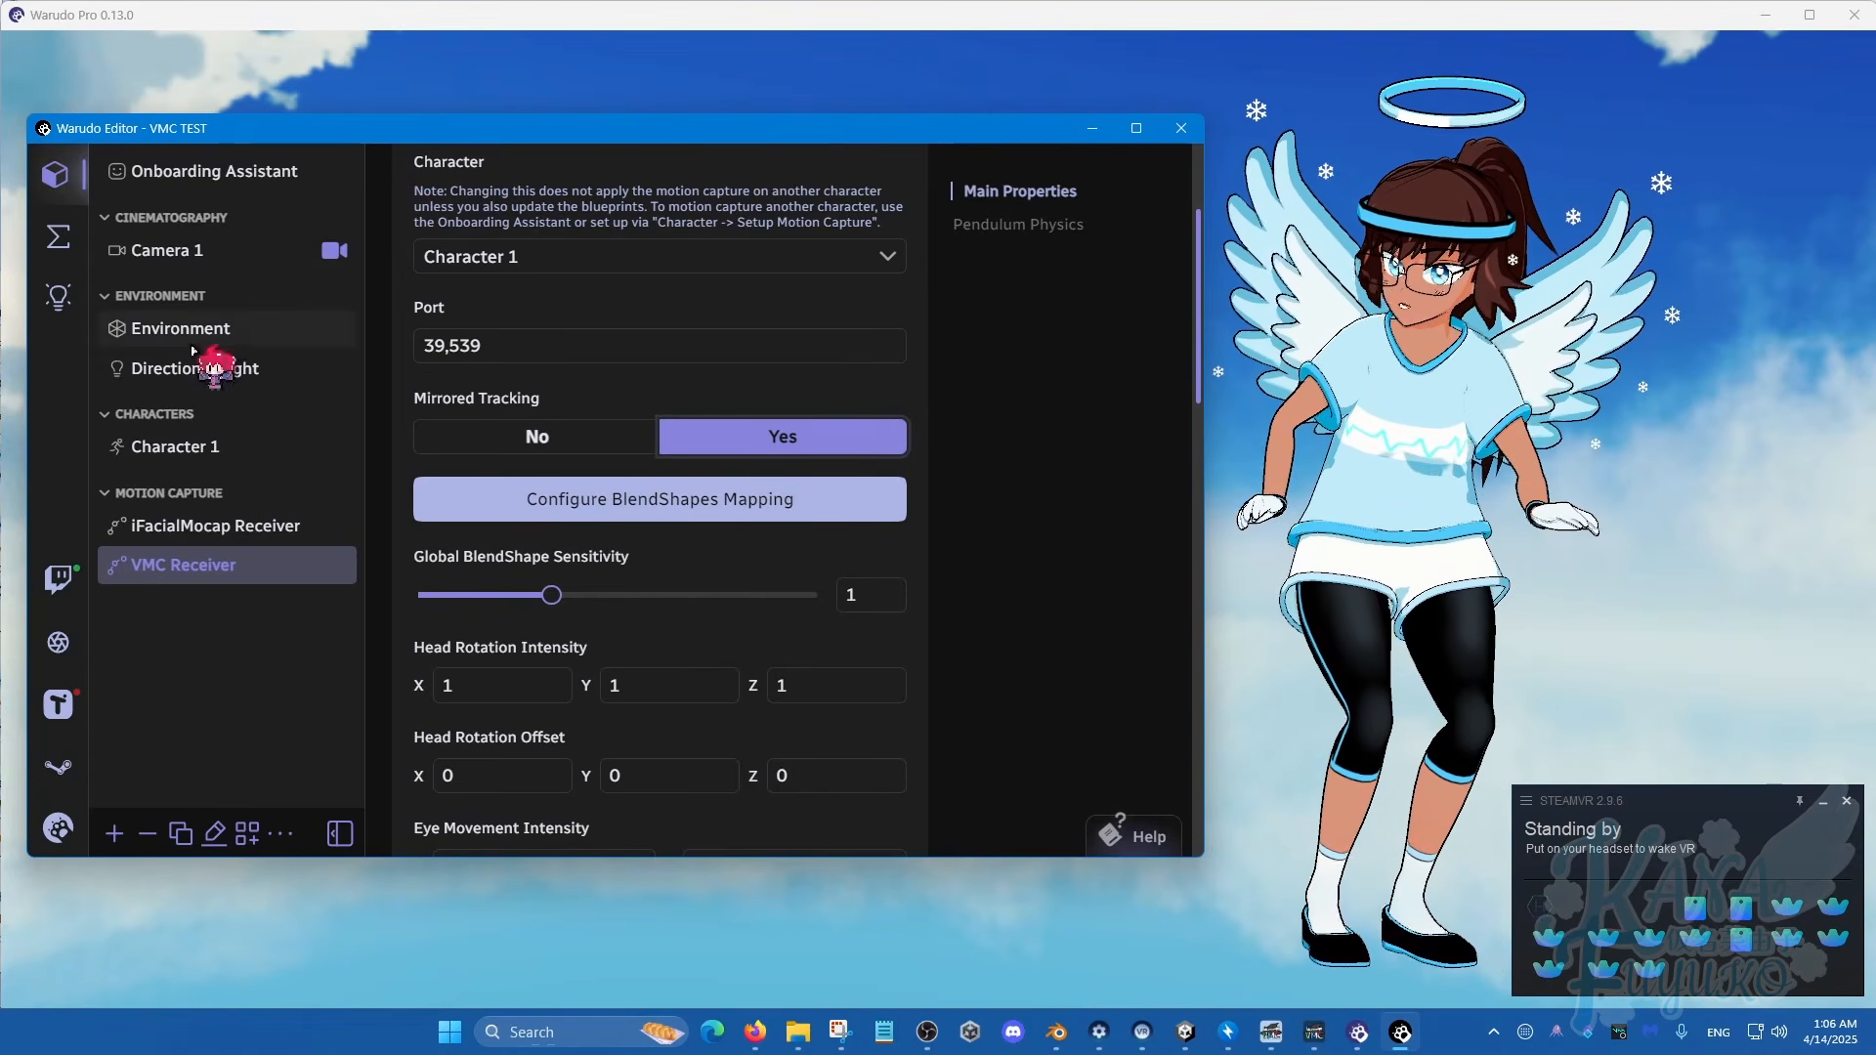
Step: Start a new motion capture setup for Character 1, removing the assets and blueprints created by the previous setup
{"action": "left_click", "coordinate": [207, 455]}
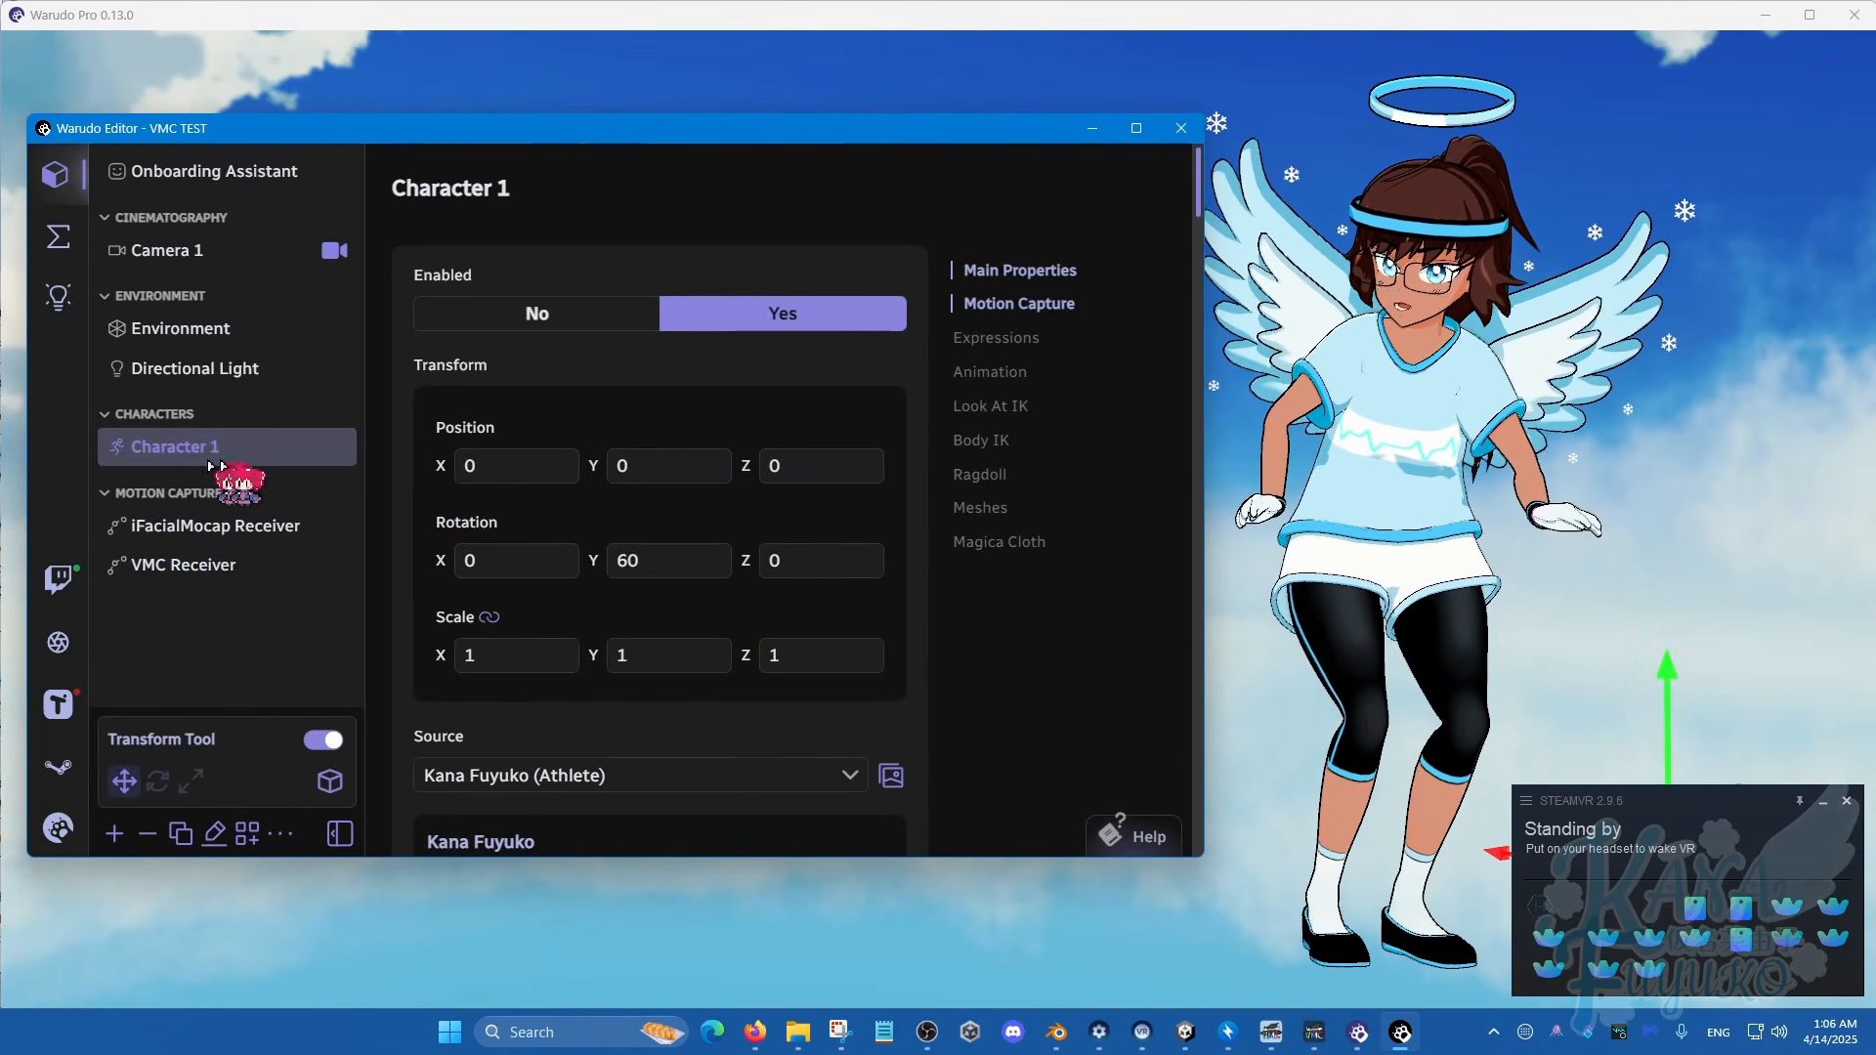
{"action": "left_click", "coordinate": [1038, 302]}
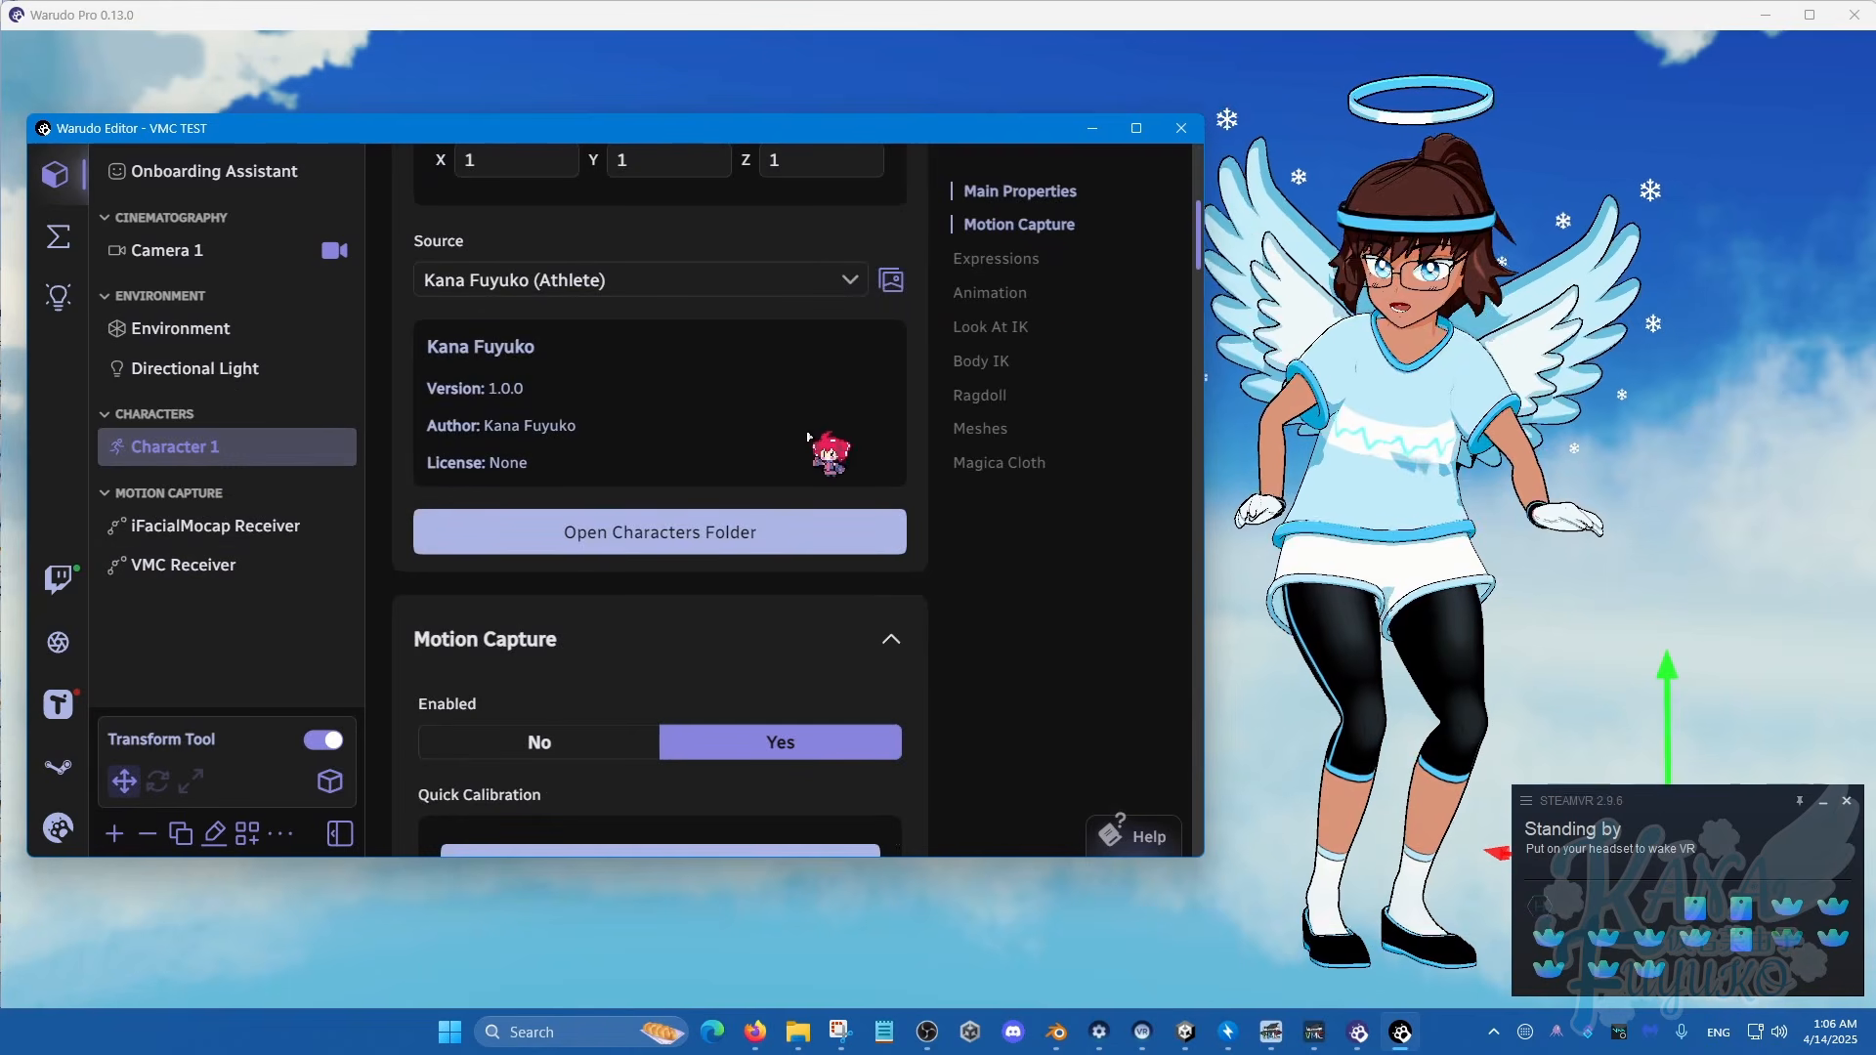
{"action": "left_click", "coordinate": [1053, 235]}
{"action": "left_click", "coordinate": [1019, 235]}
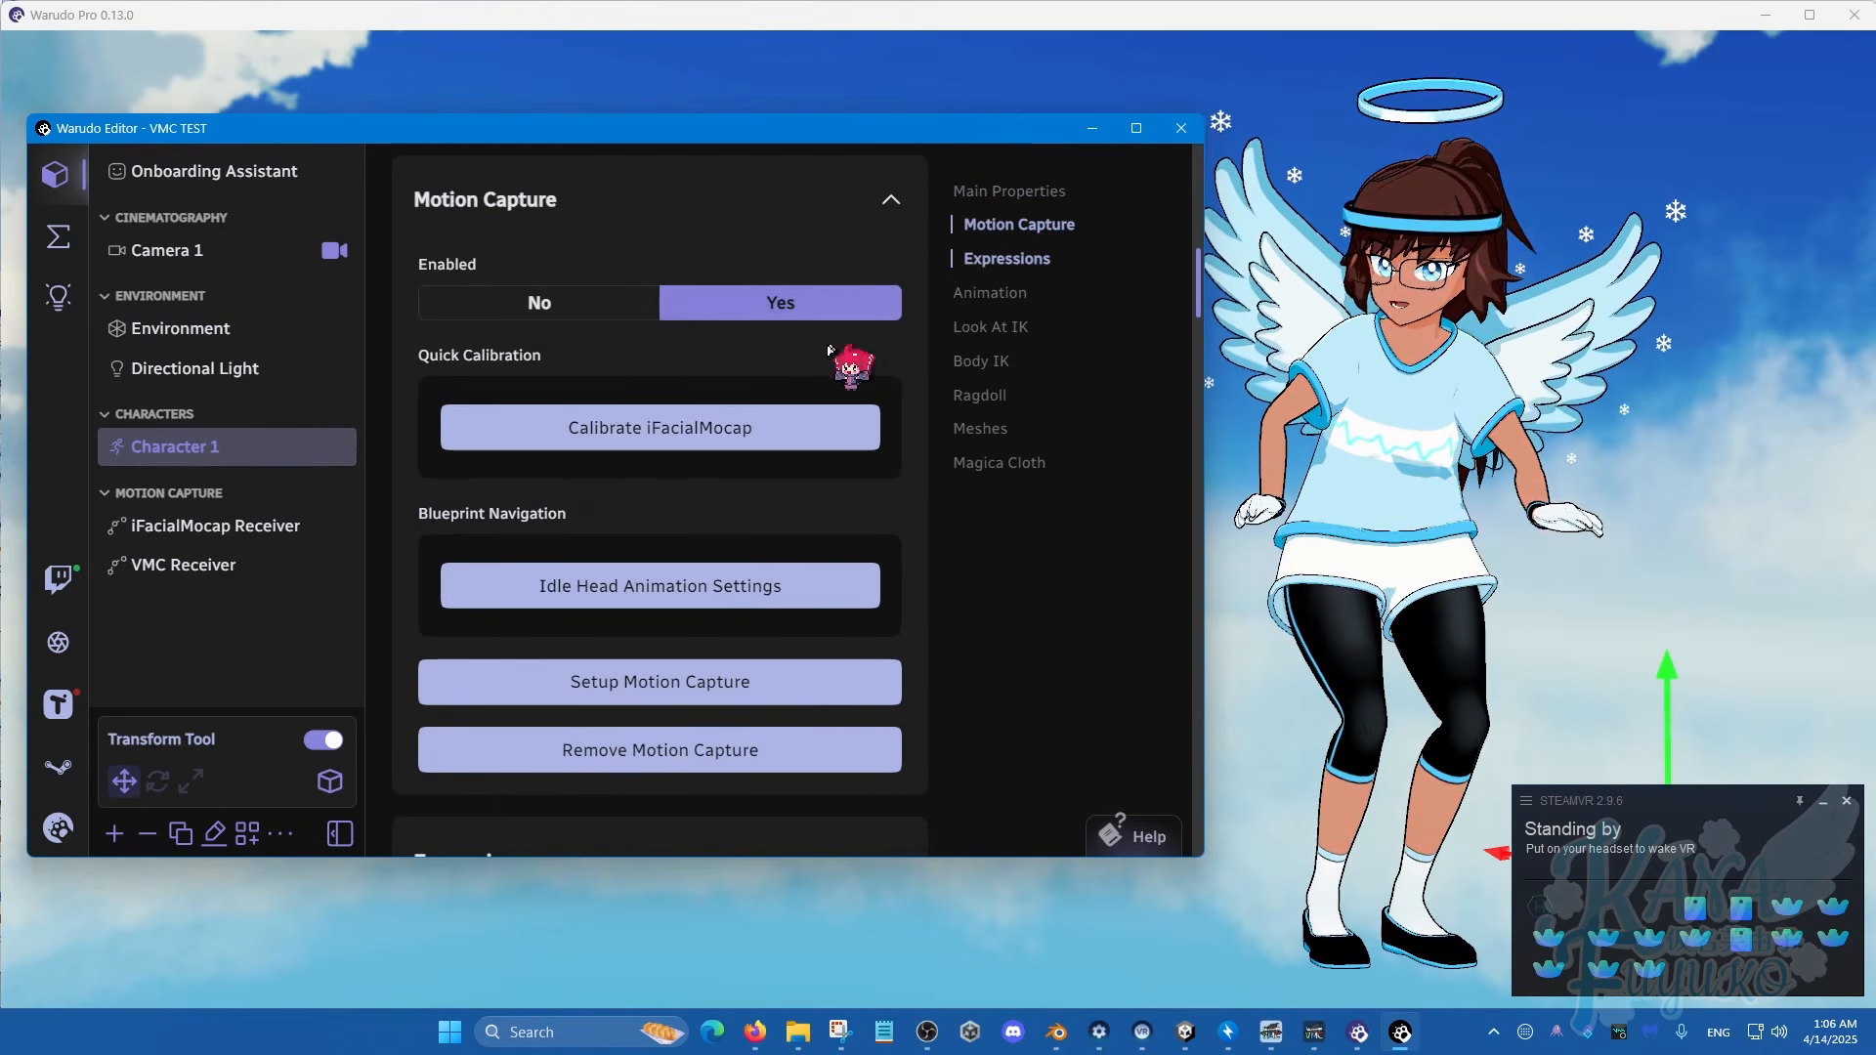
{"action": "left_click", "coordinate": [698, 685]}
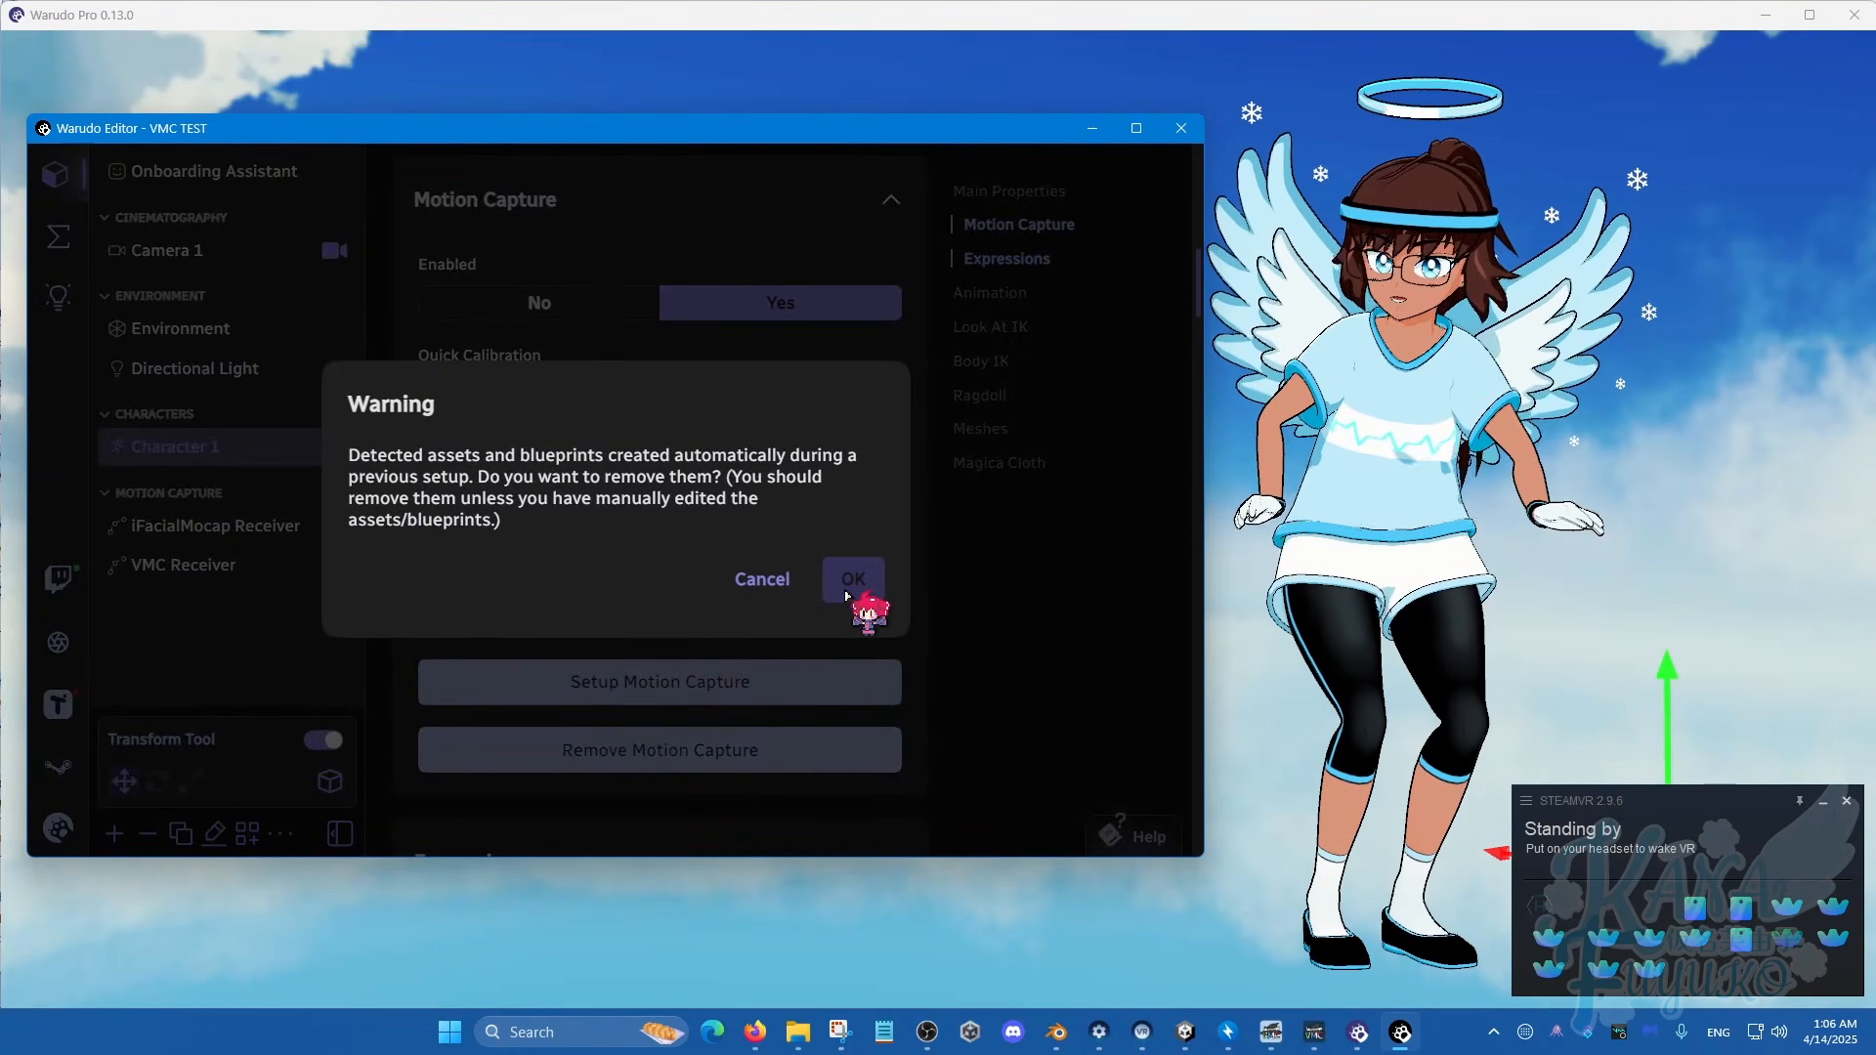
{"action": "left_click", "coordinate": [848, 586]}
Step: Choose iFacialMocap (iPhone / iPad) as the face tracking template and accept its default options
{"action": "left_click", "coordinate": [700, 524]}
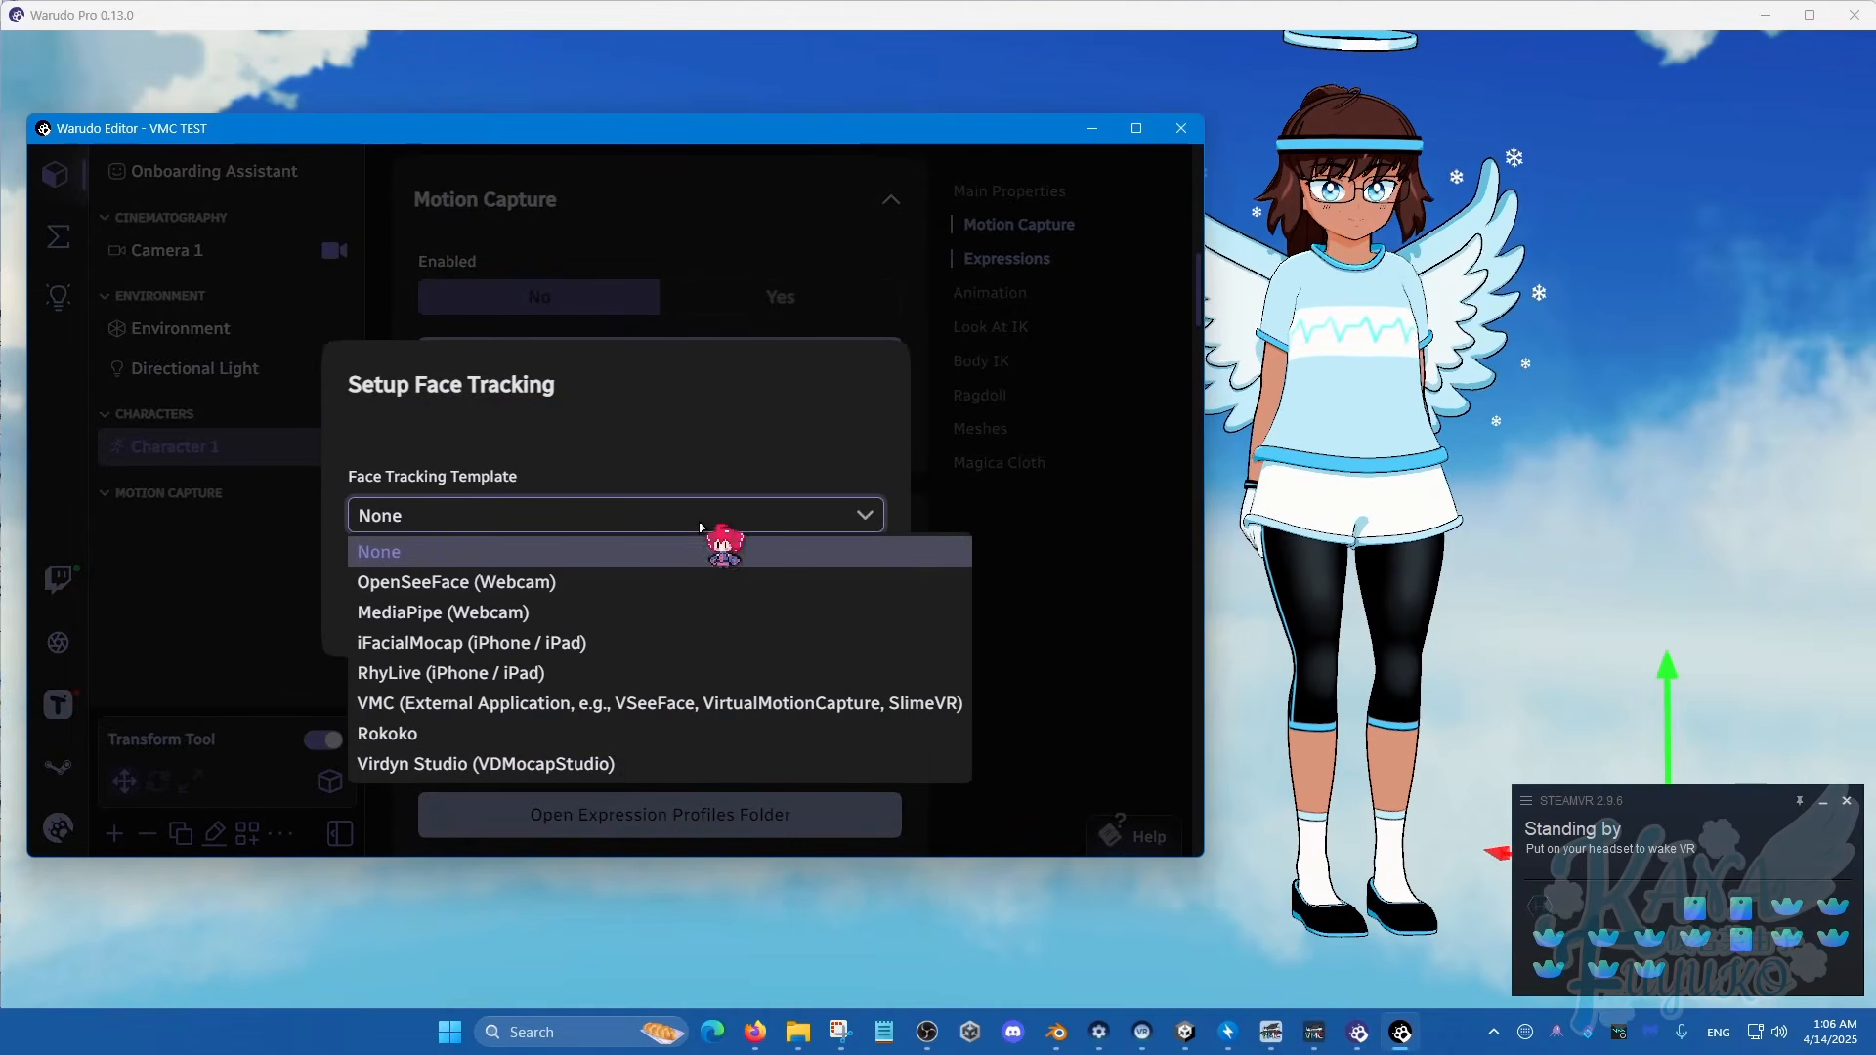
{"action": "left_click", "coordinate": [629, 643]}
{"action": "scroll", "coordinate": [667, 579], "scroll_direction": "down", "scroll_amount": 3}
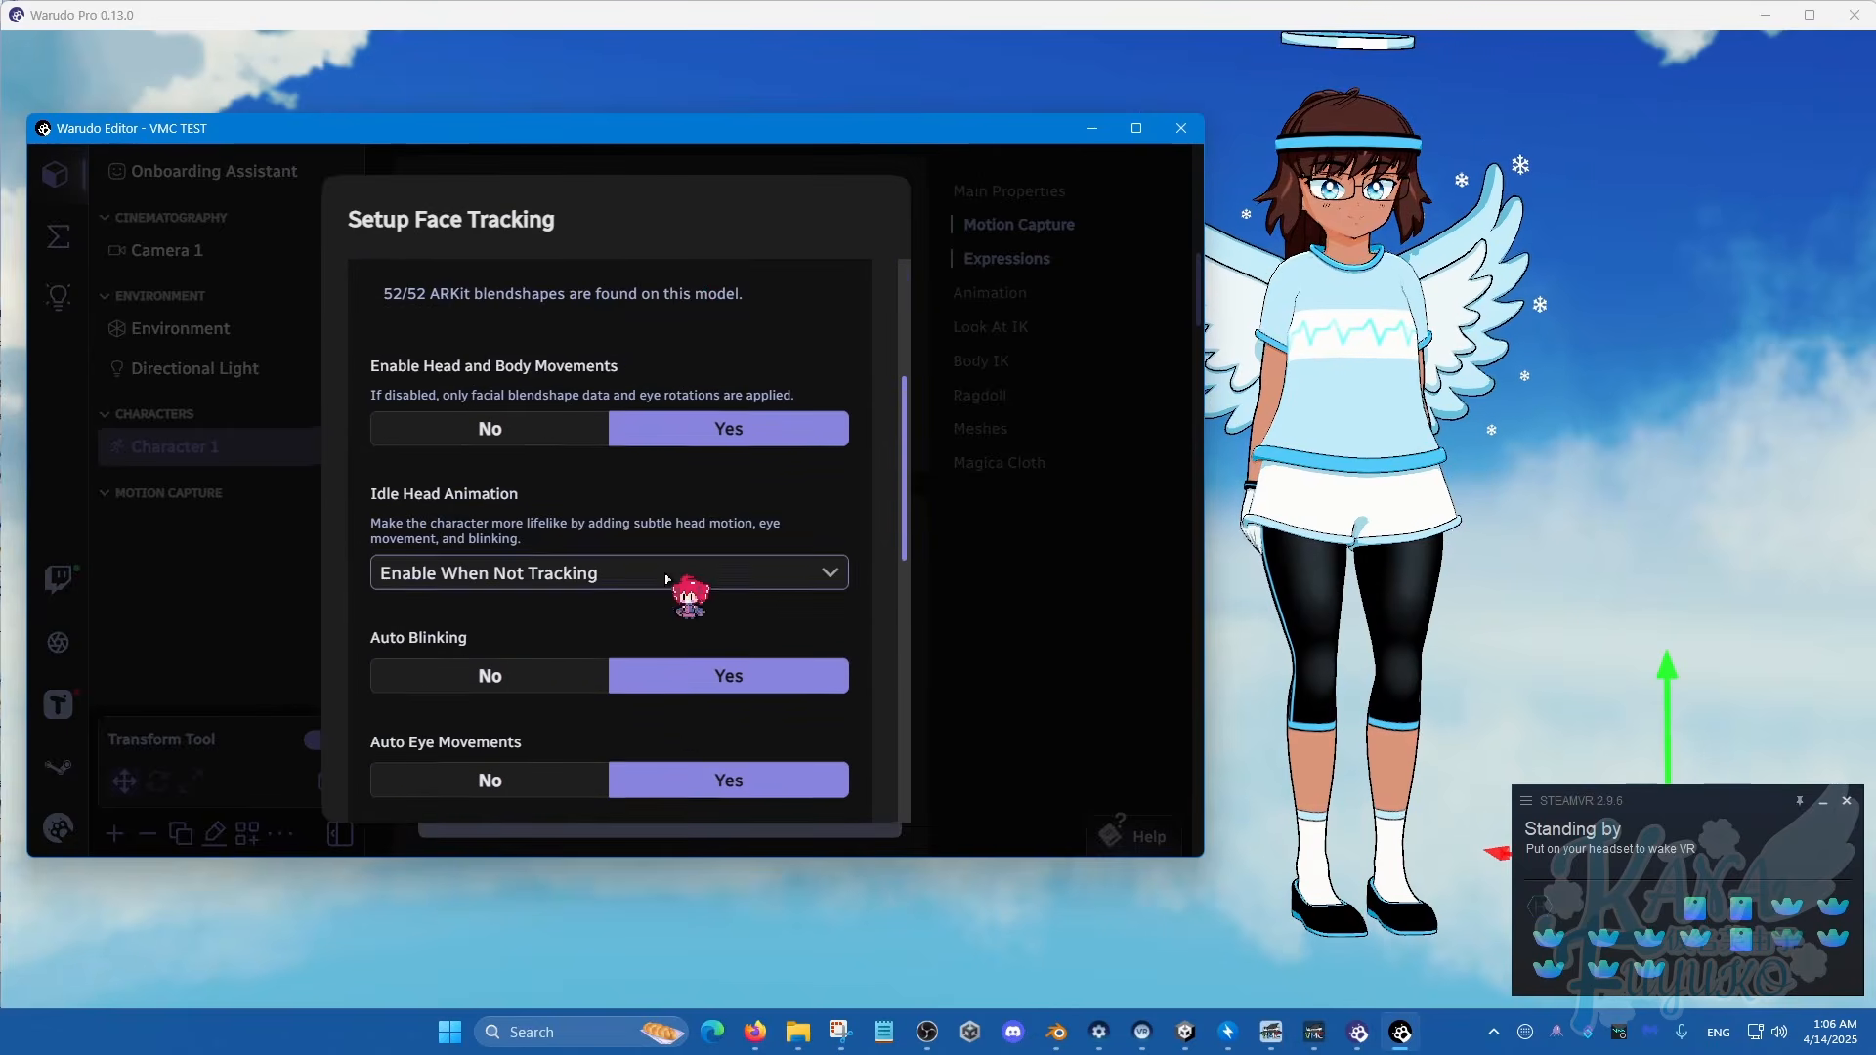
{"action": "scroll", "coordinate": [667, 580], "scroll_direction": "down", "scroll_amount": 10}
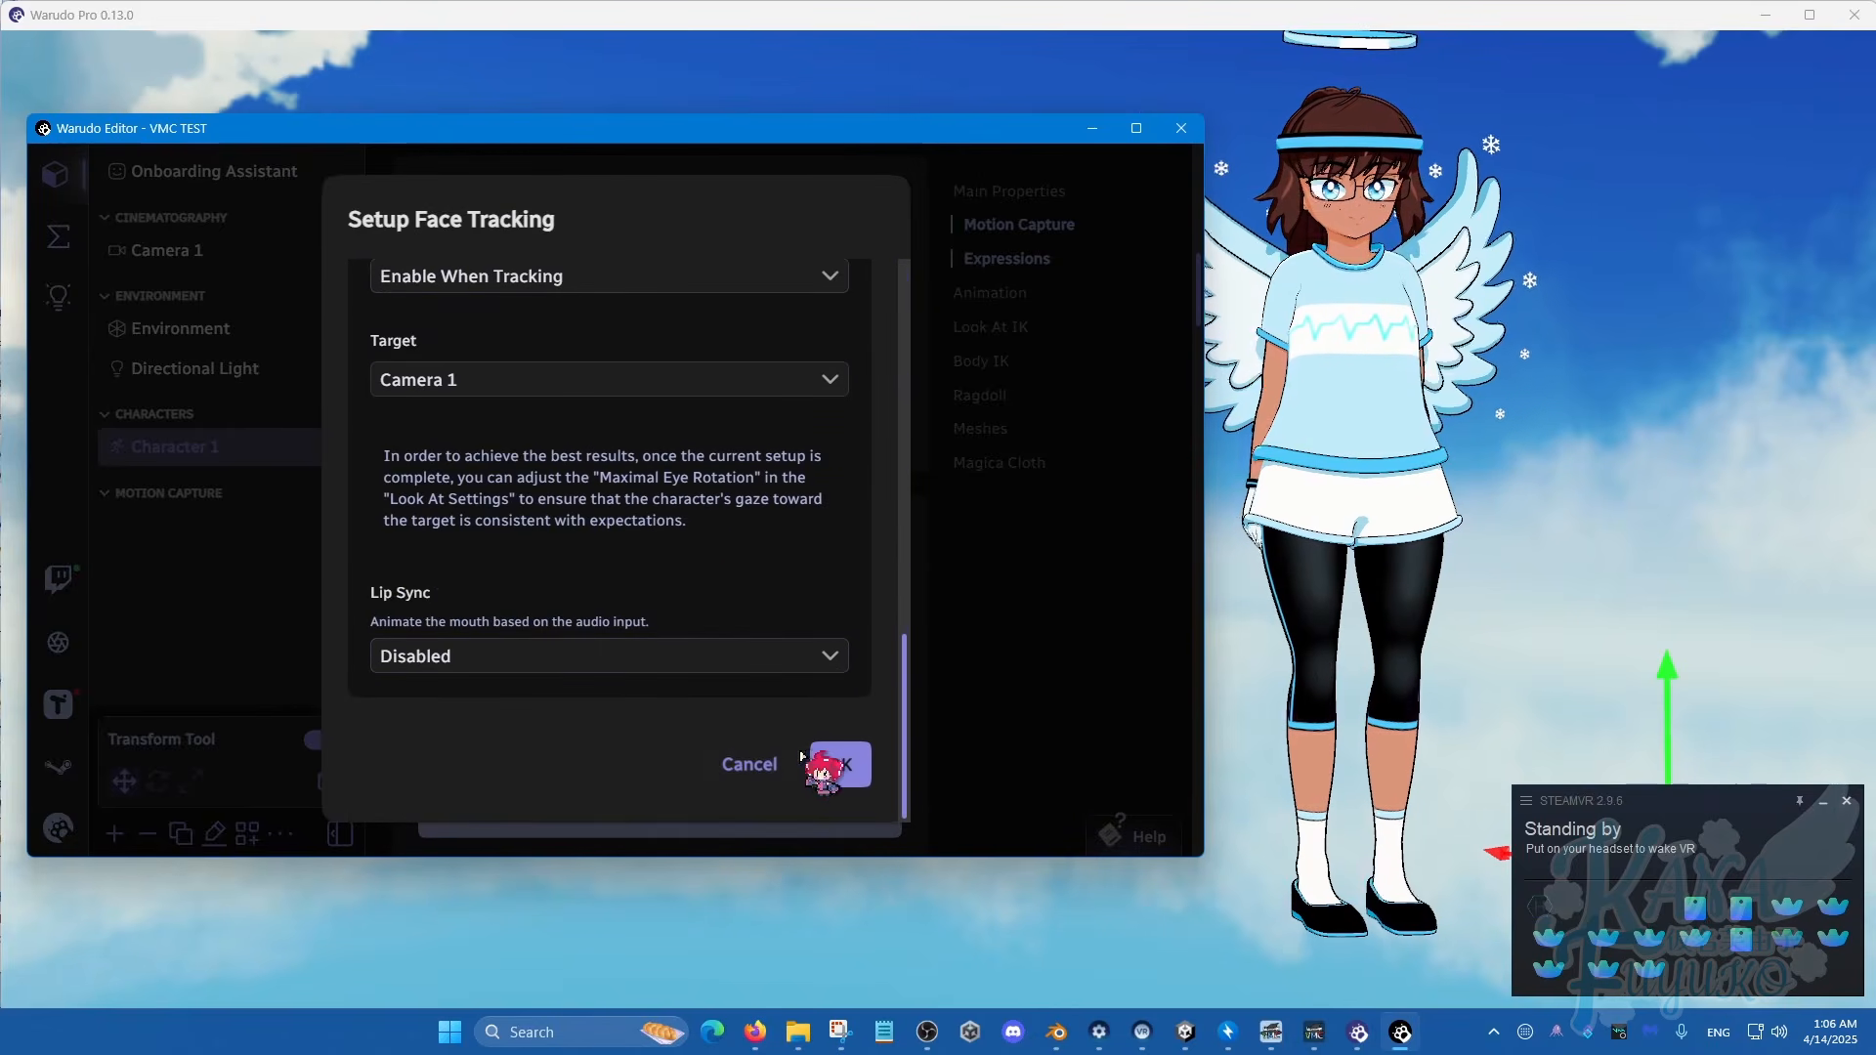
{"action": "left_click", "coordinate": [838, 768]}
Step: Choose VMC for pose tracking with Mirrored Tracking set to Yes, keep full-body tracking and port 39539, and complete the setup
{"action": "left_click", "coordinate": [675, 522]}
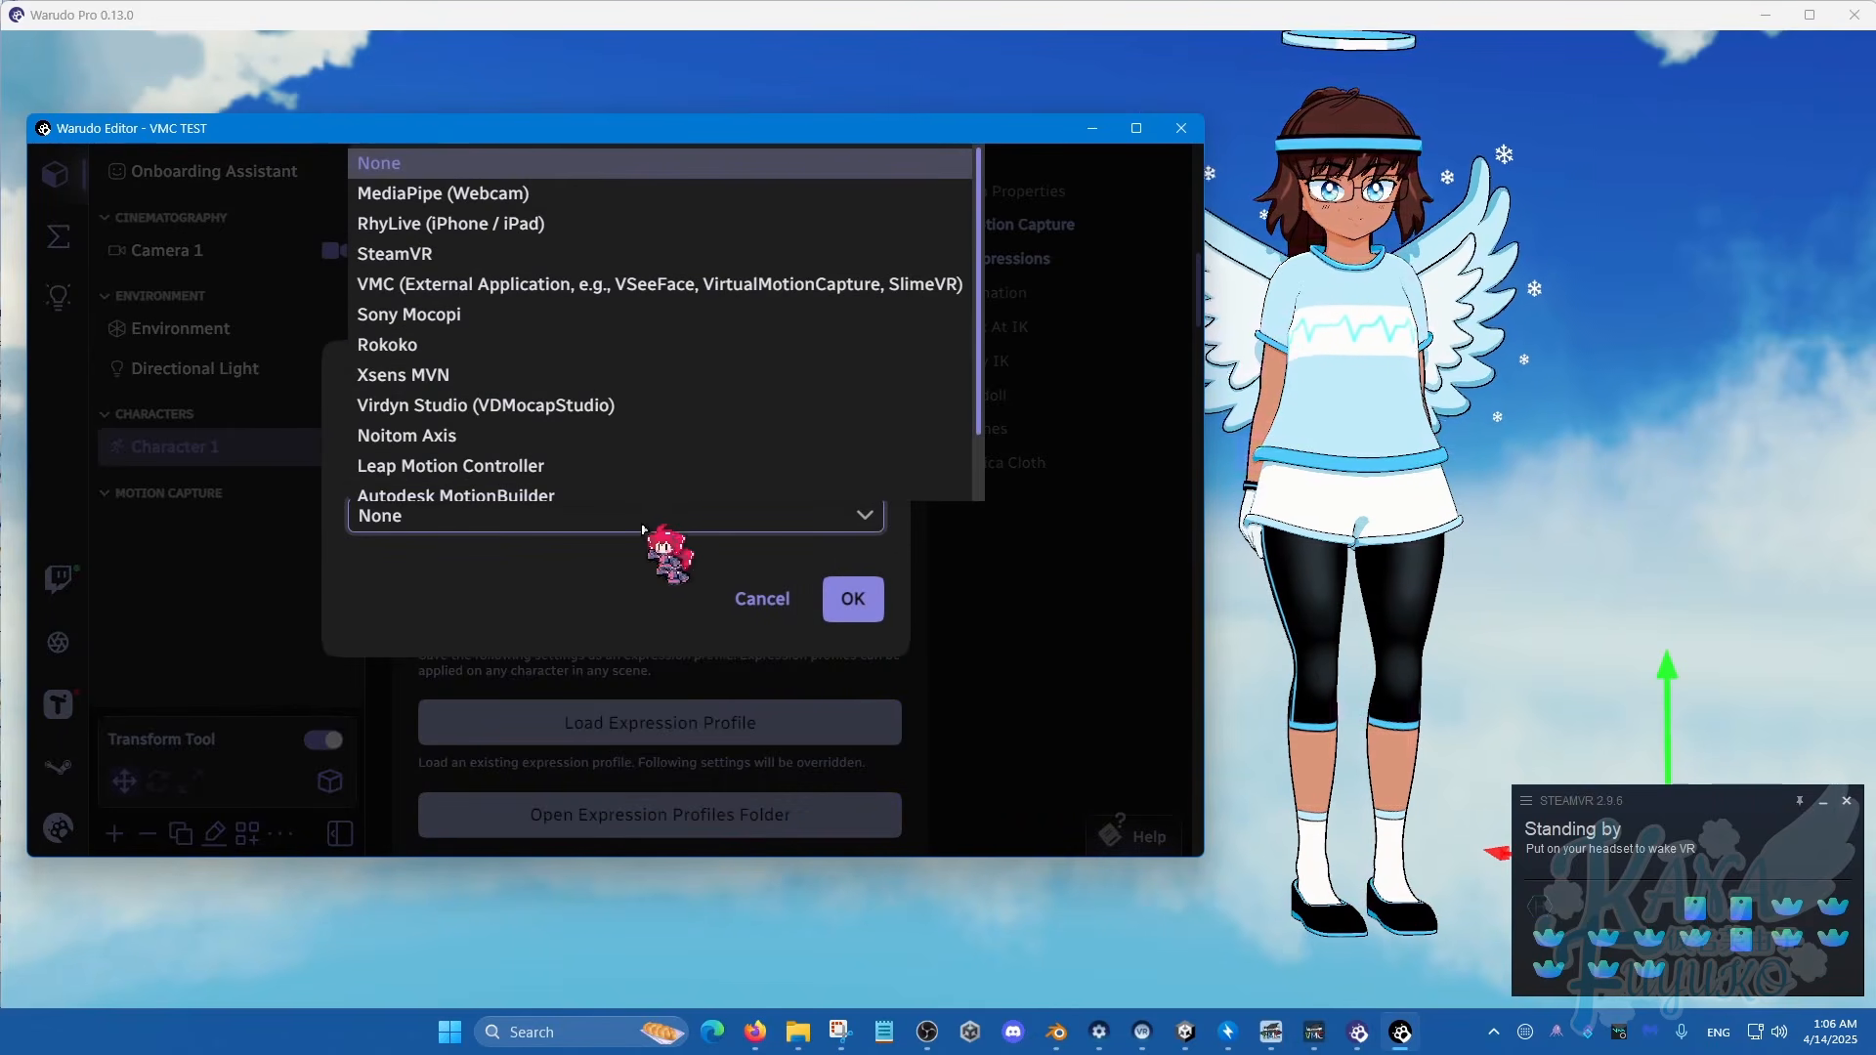
{"action": "left_click", "coordinate": [636, 285]}
{"action": "scroll", "coordinate": [655, 567], "scroll_direction": "down", "scroll_amount": 1}
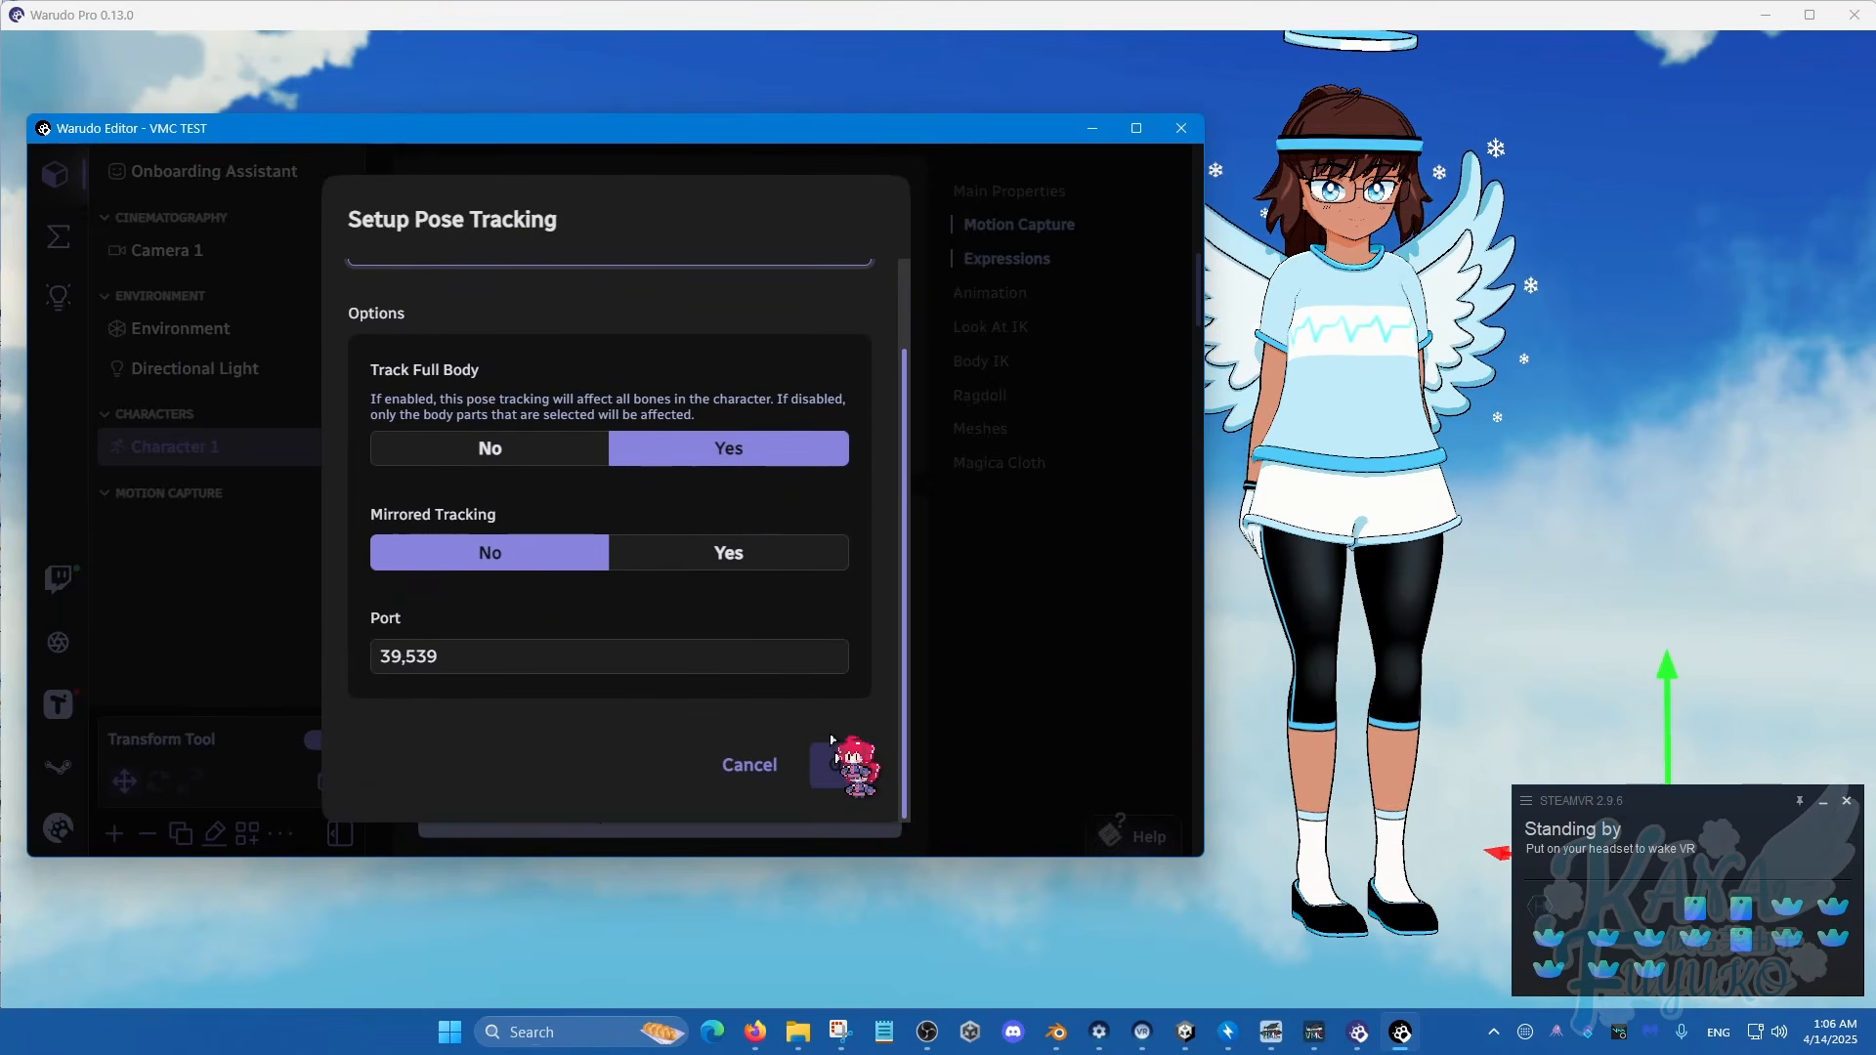
{"action": "left_click", "coordinate": [783, 557]}
{"action": "left_click", "coordinate": [846, 767]}
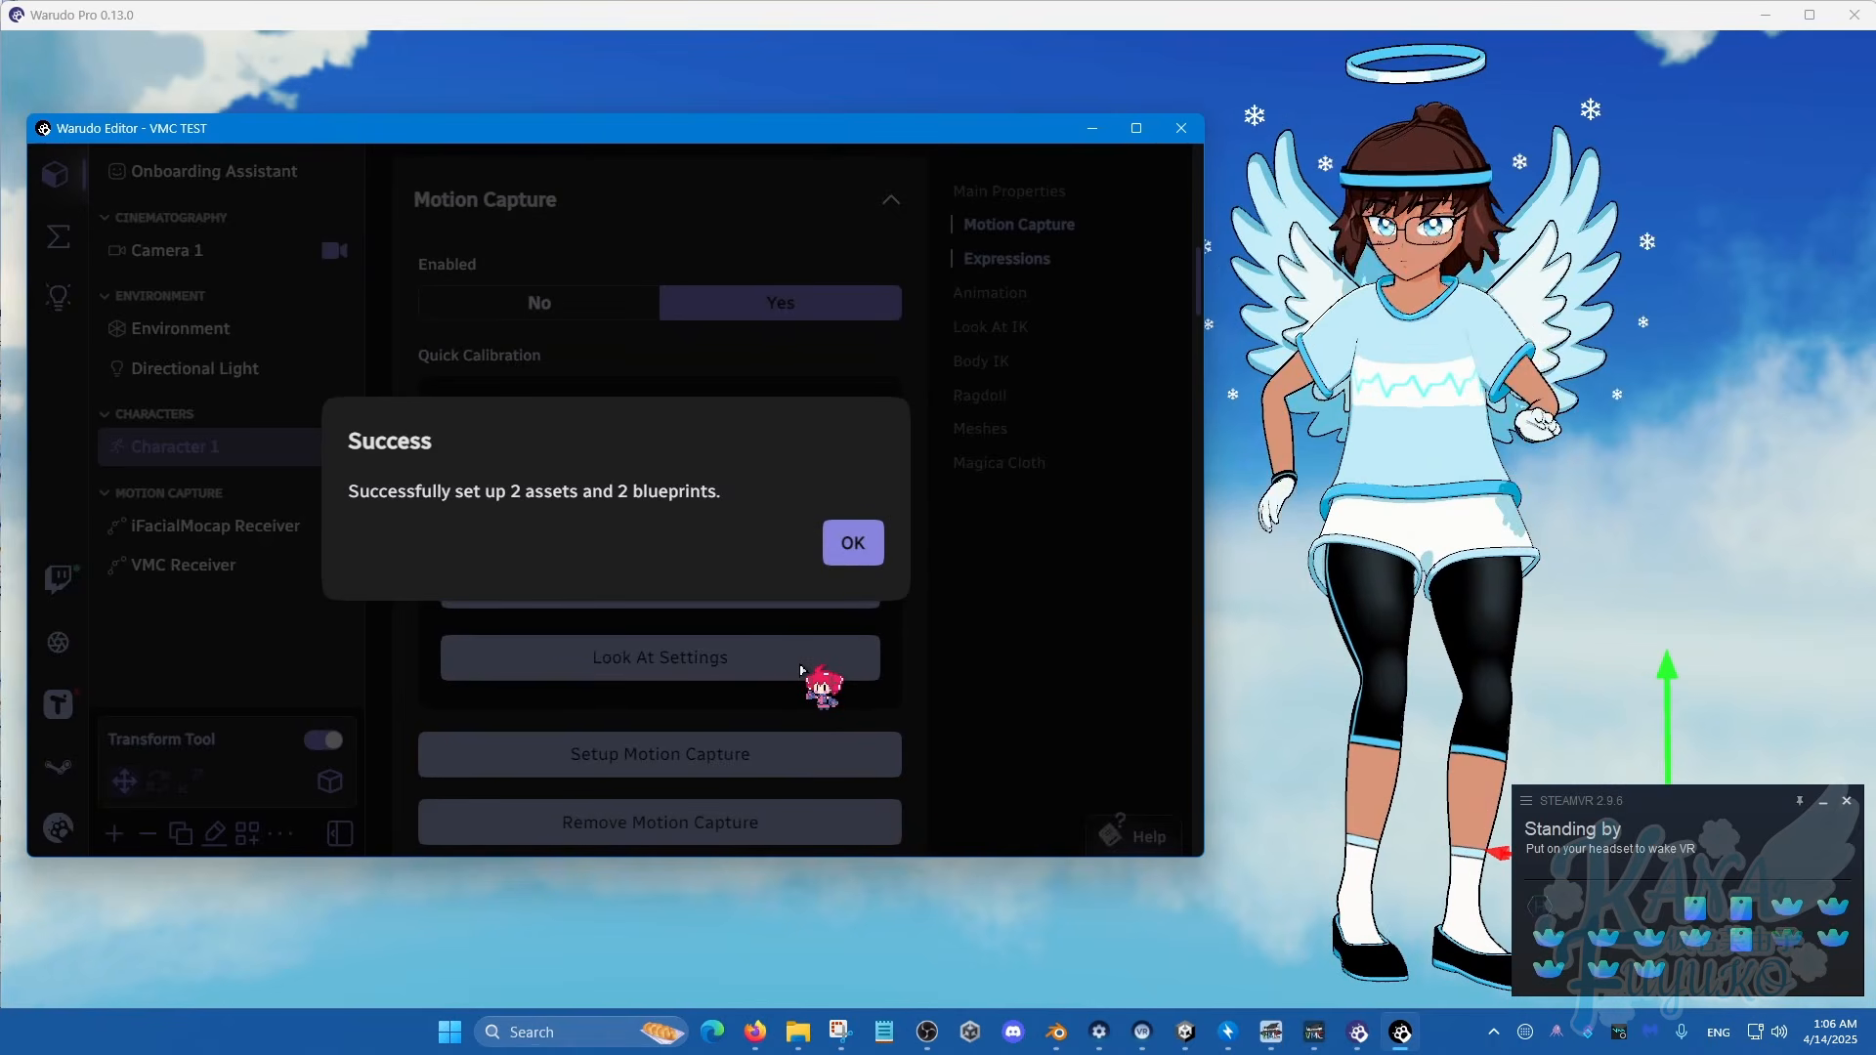
{"action": "left_click", "coordinate": [848, 541]}
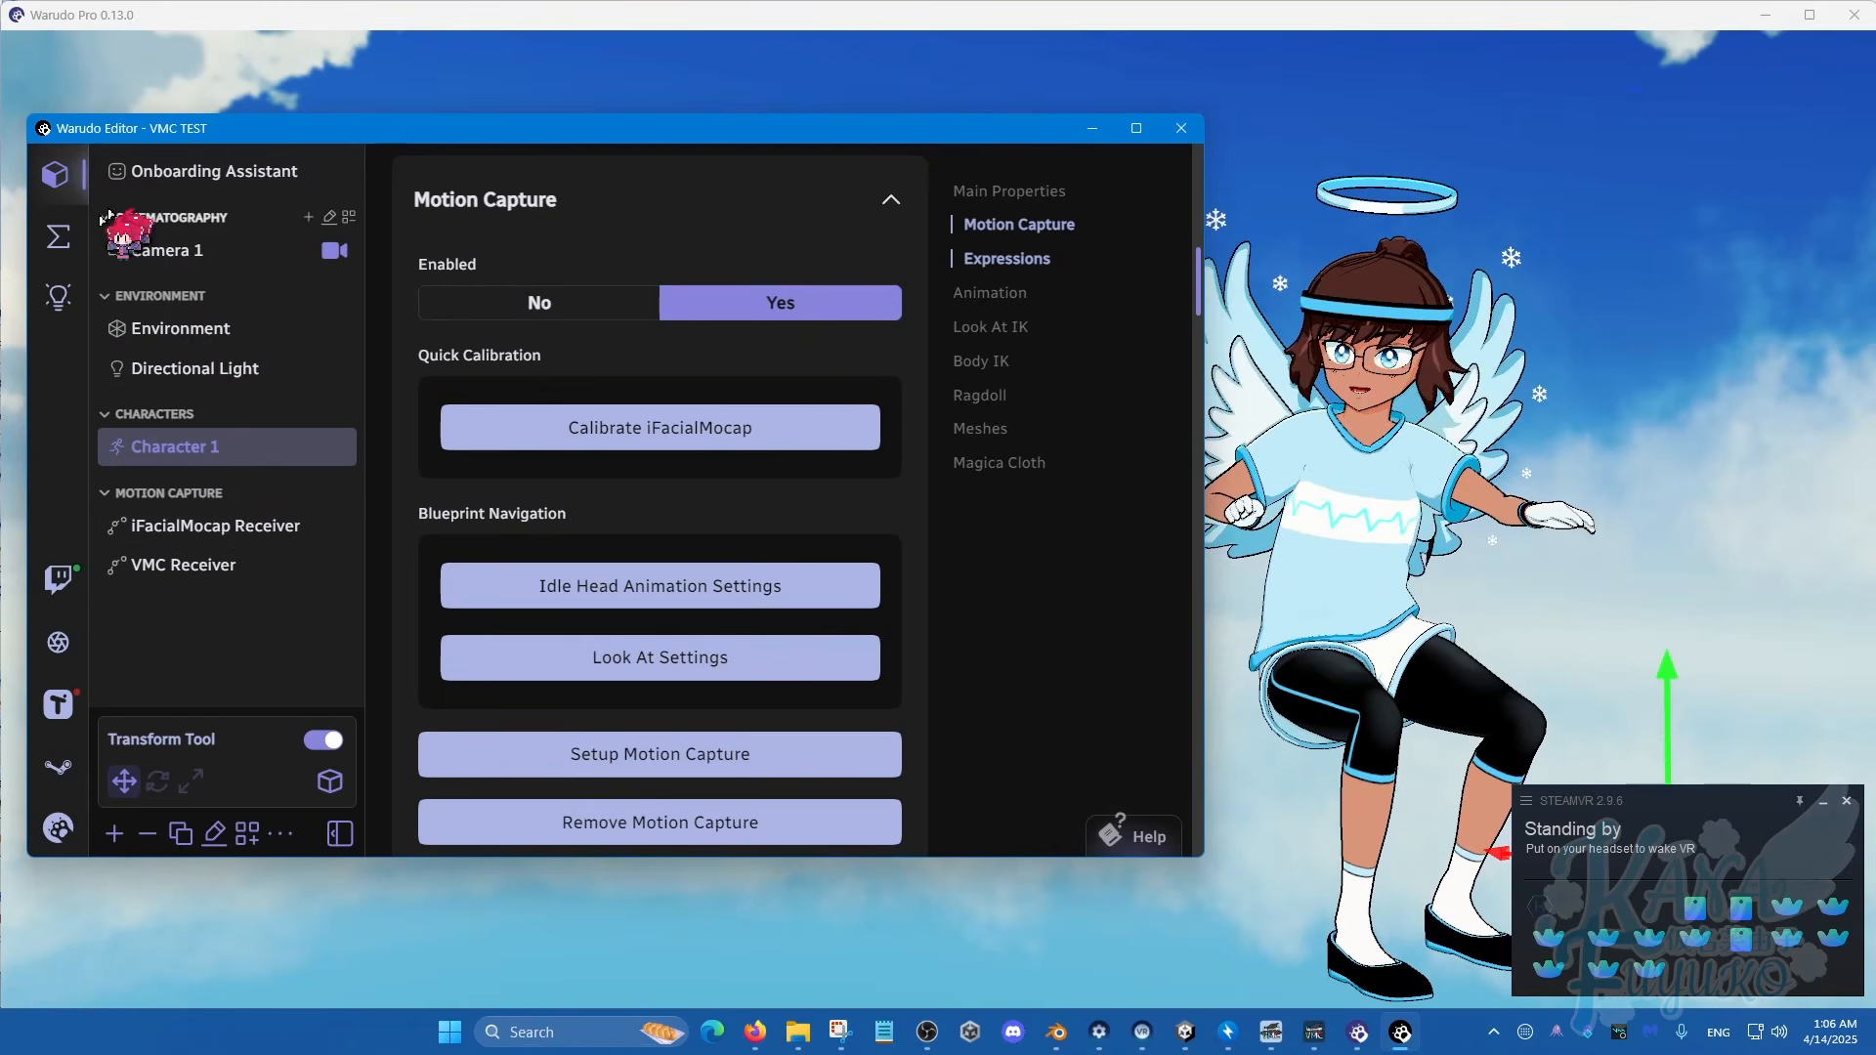
Step: In the Pose Tracking - VMC blueprint, set the Smooth Rotation List node's Smooth Time to 0.45
{"action": "left_click", "coordinate": [77, 235]}
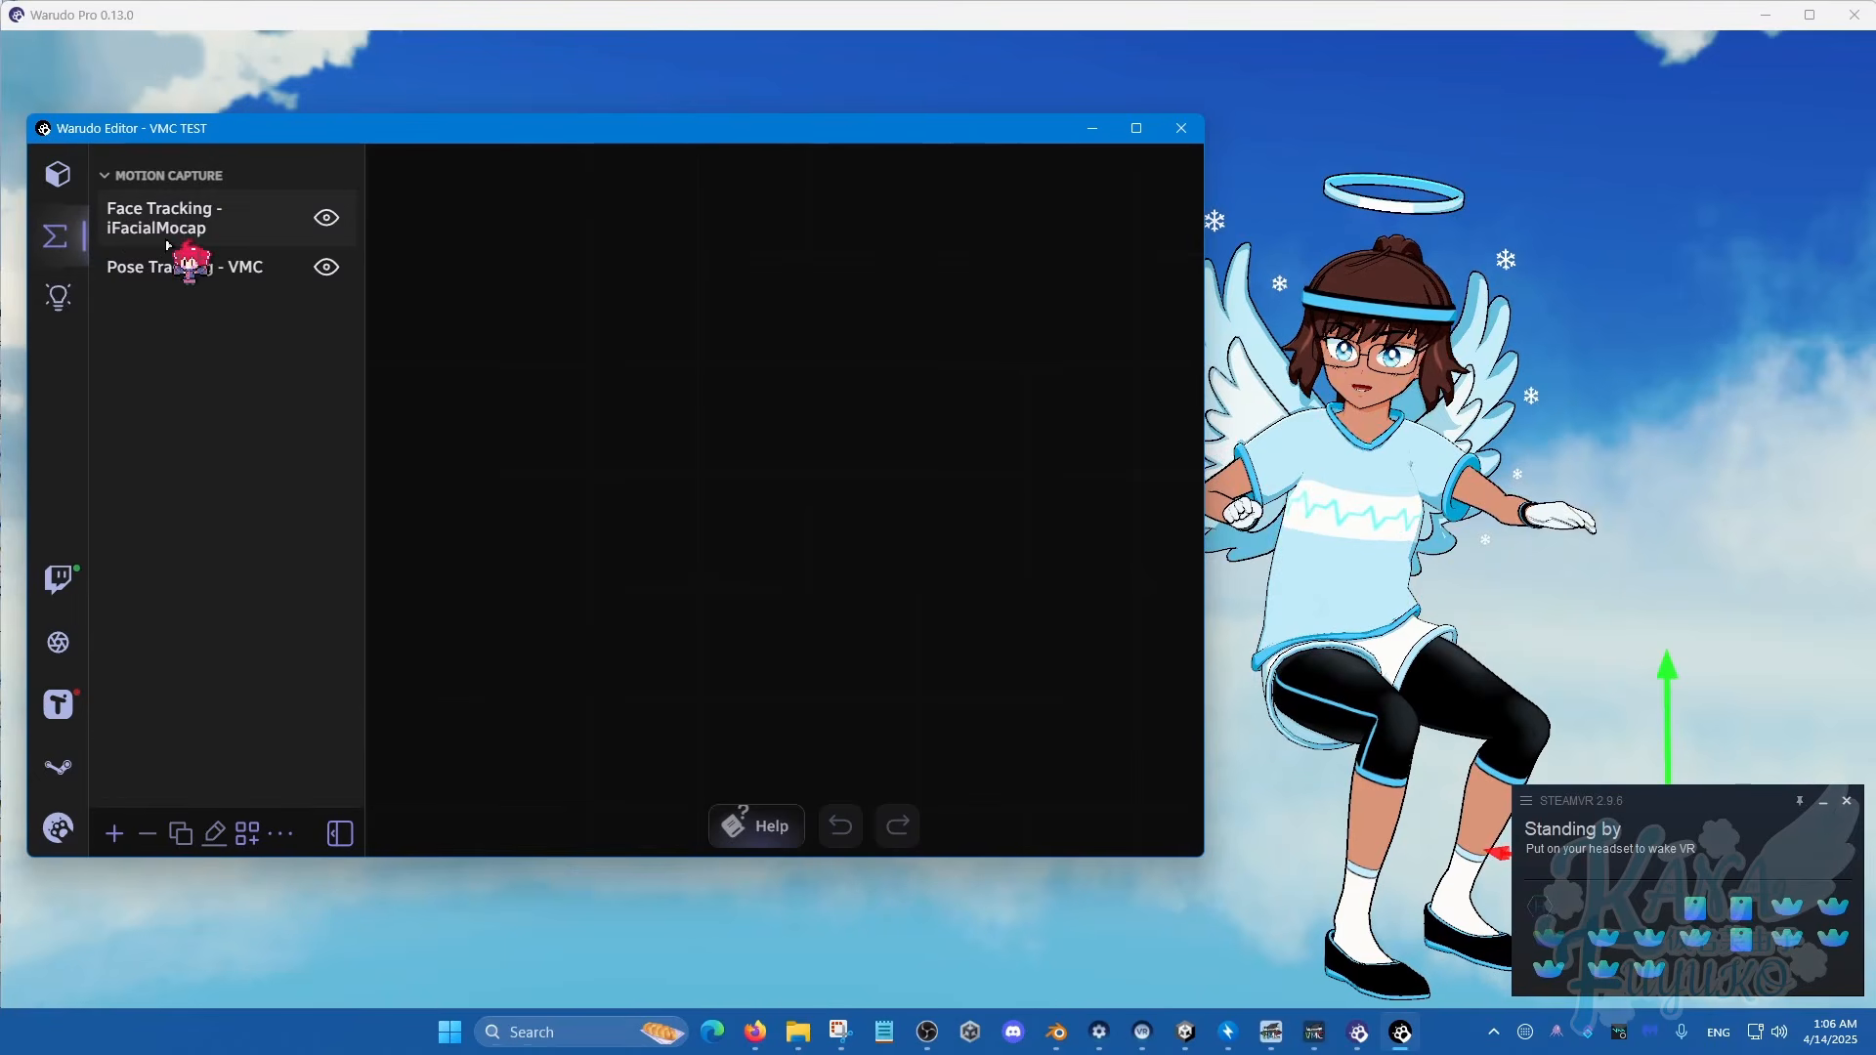
{"action": "left_click", "coordinate": [182, 262]}
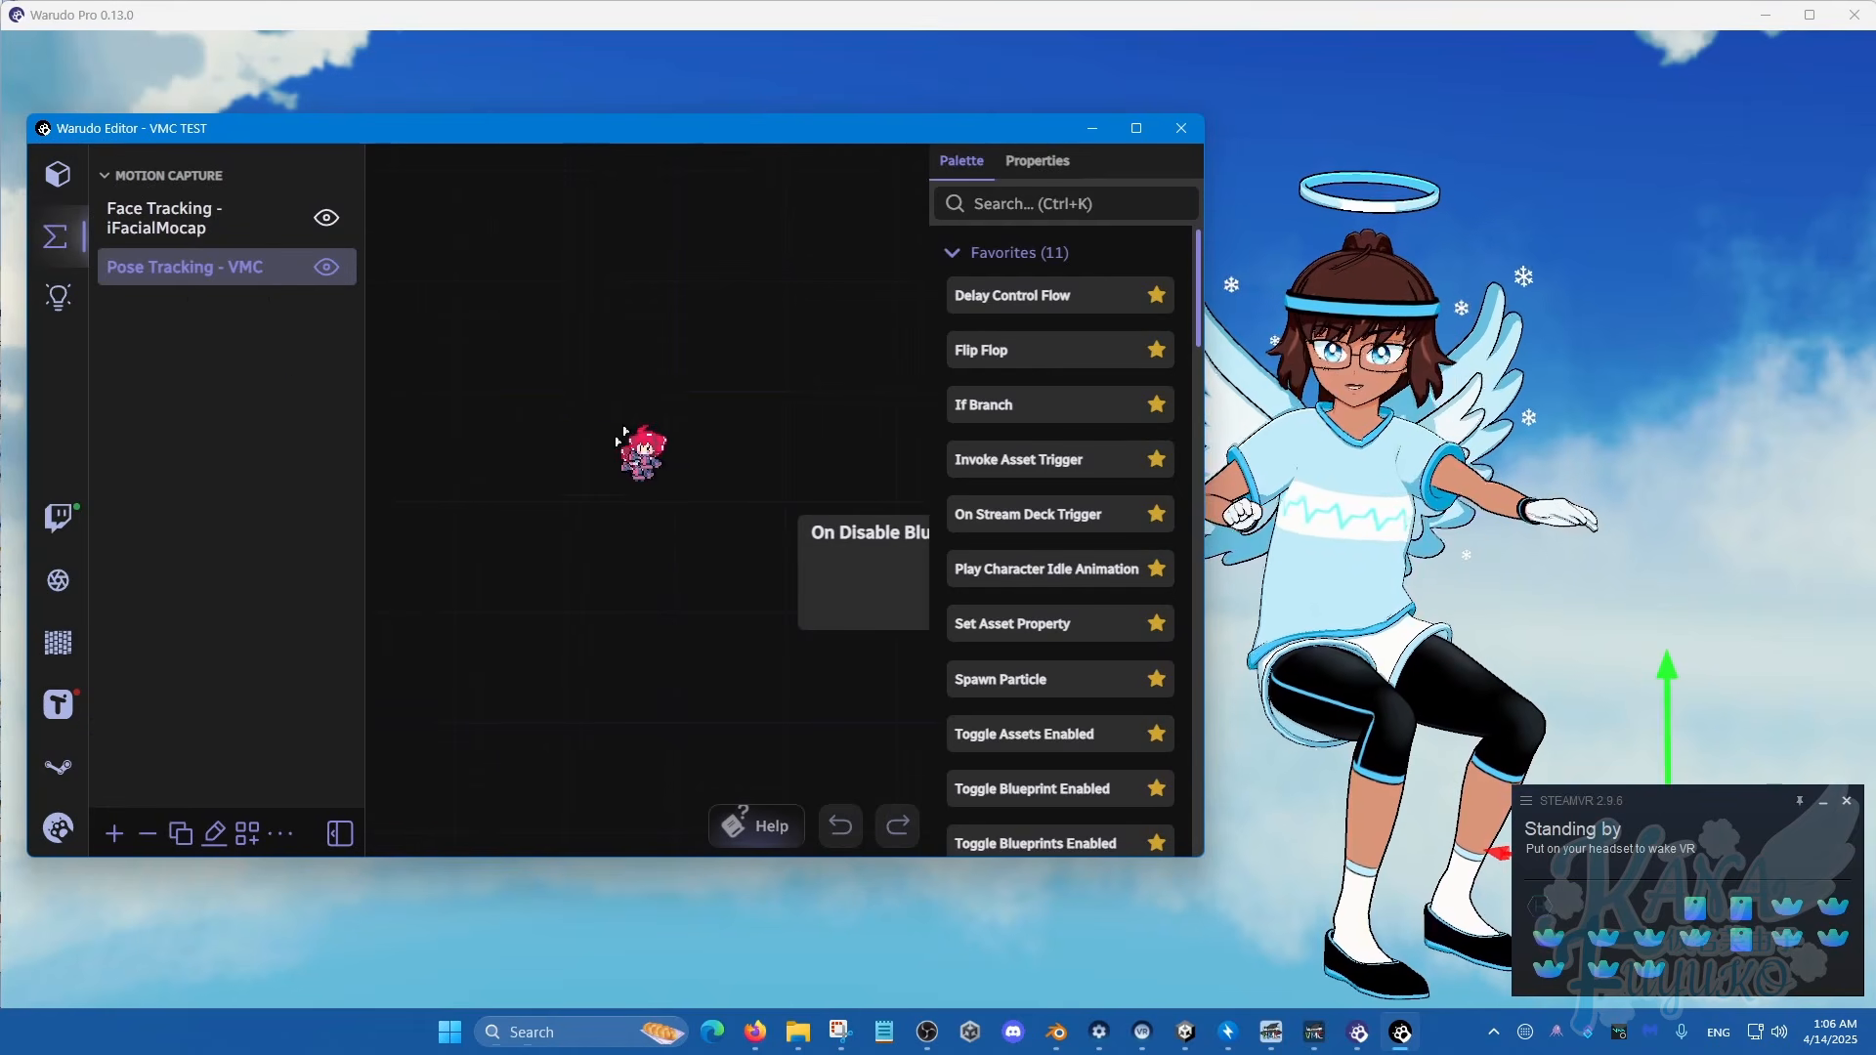
{"action": "scroll", "coordinate": [630, 432], "scroll_direction": "down", "scroll_amount": 5}
{"action": "scroll", "coordinate": [611, 416], "scroll_direction": "down", "scroll_amount": 3}
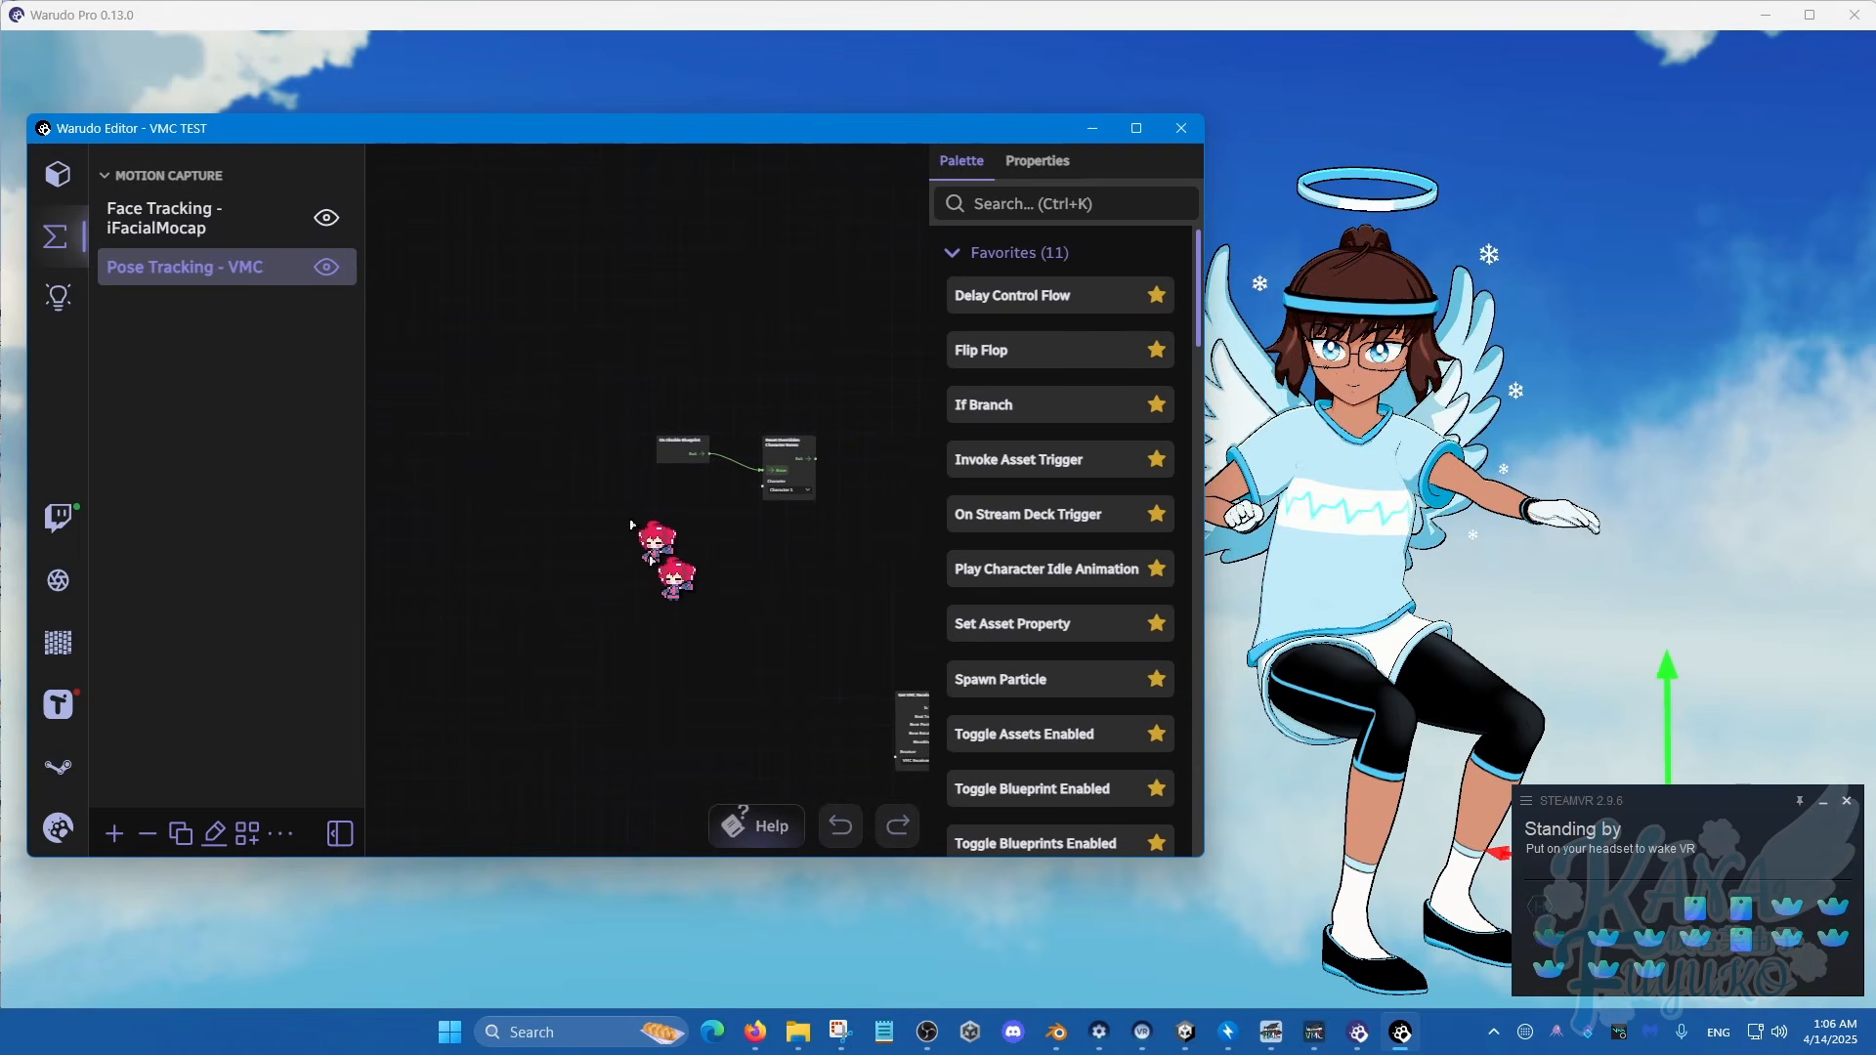
{"action": "left_click_drag", "start_coordinate": [813, 578], "coordinate": [582, 465]}
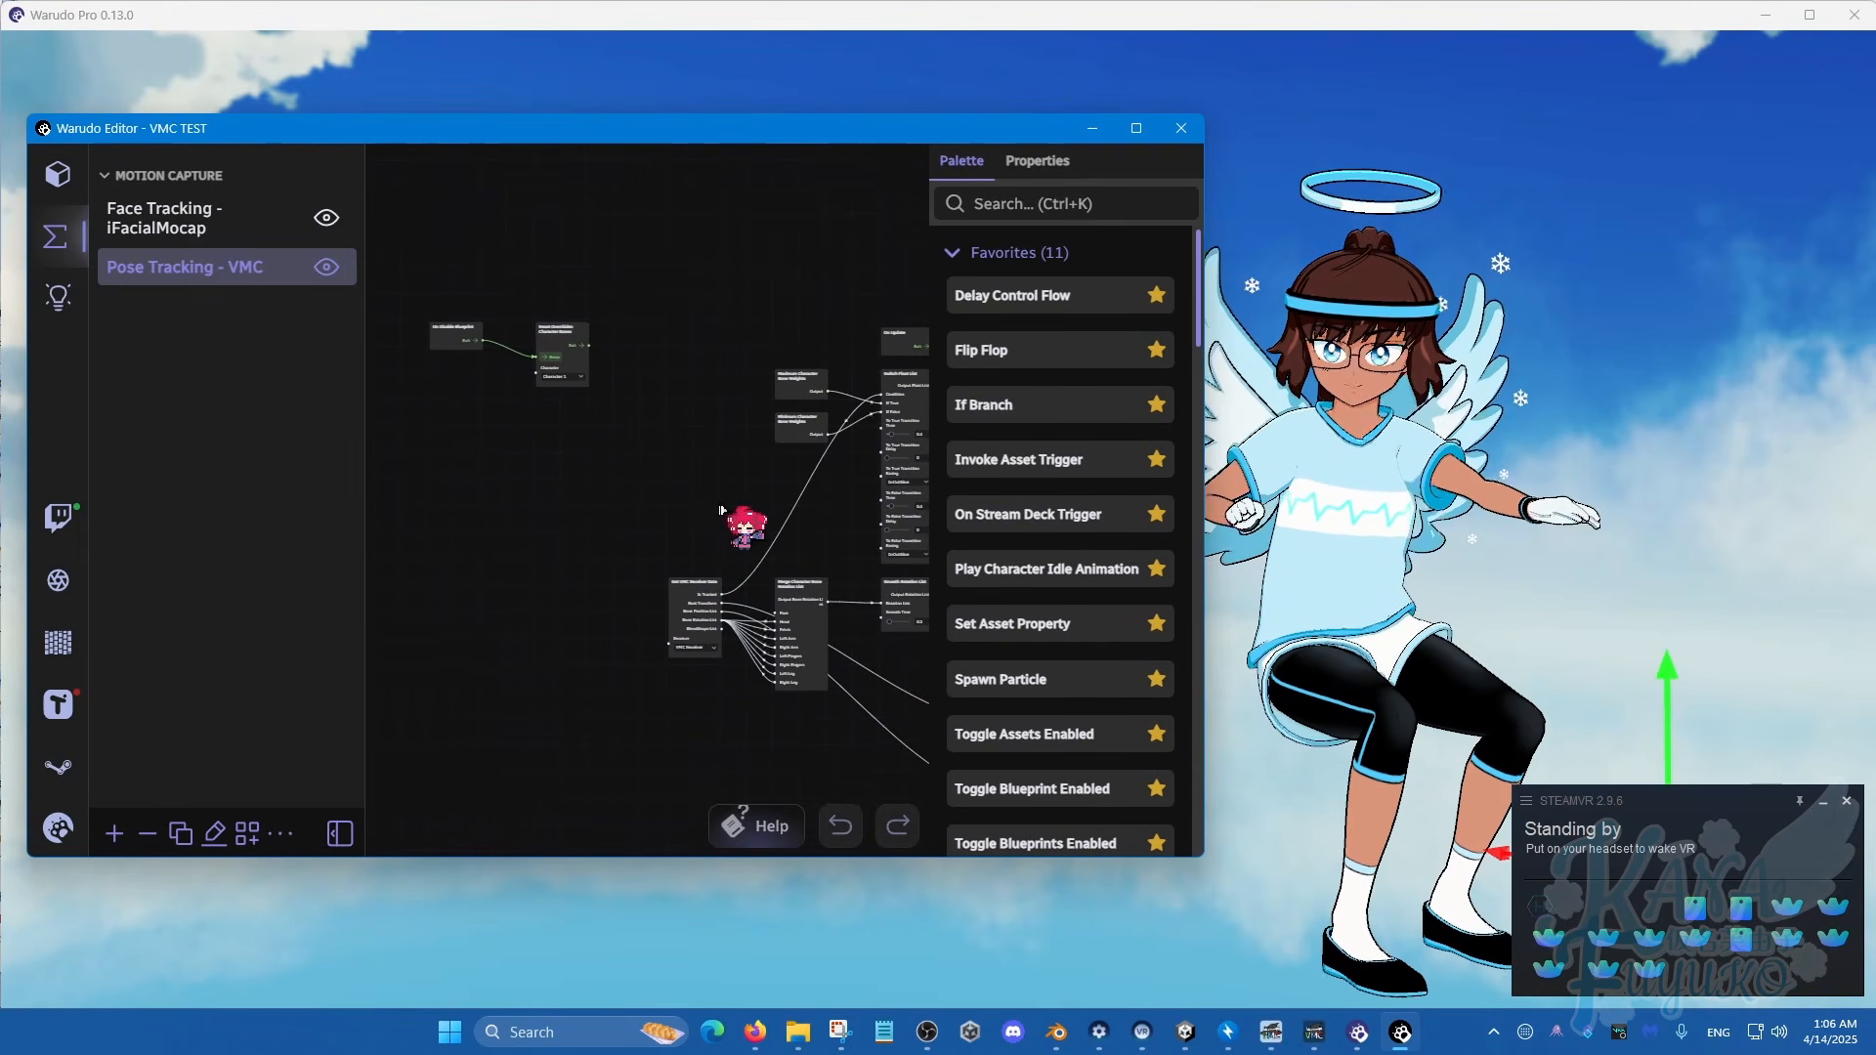
{"action": "left_click_drag", "start_coordinate": [717, 506], "coordinate": [522, 422]}
{"action": "scroll", "coordinate": [772, 552], "scroll_direction": "up", "scroll_amount": 6}
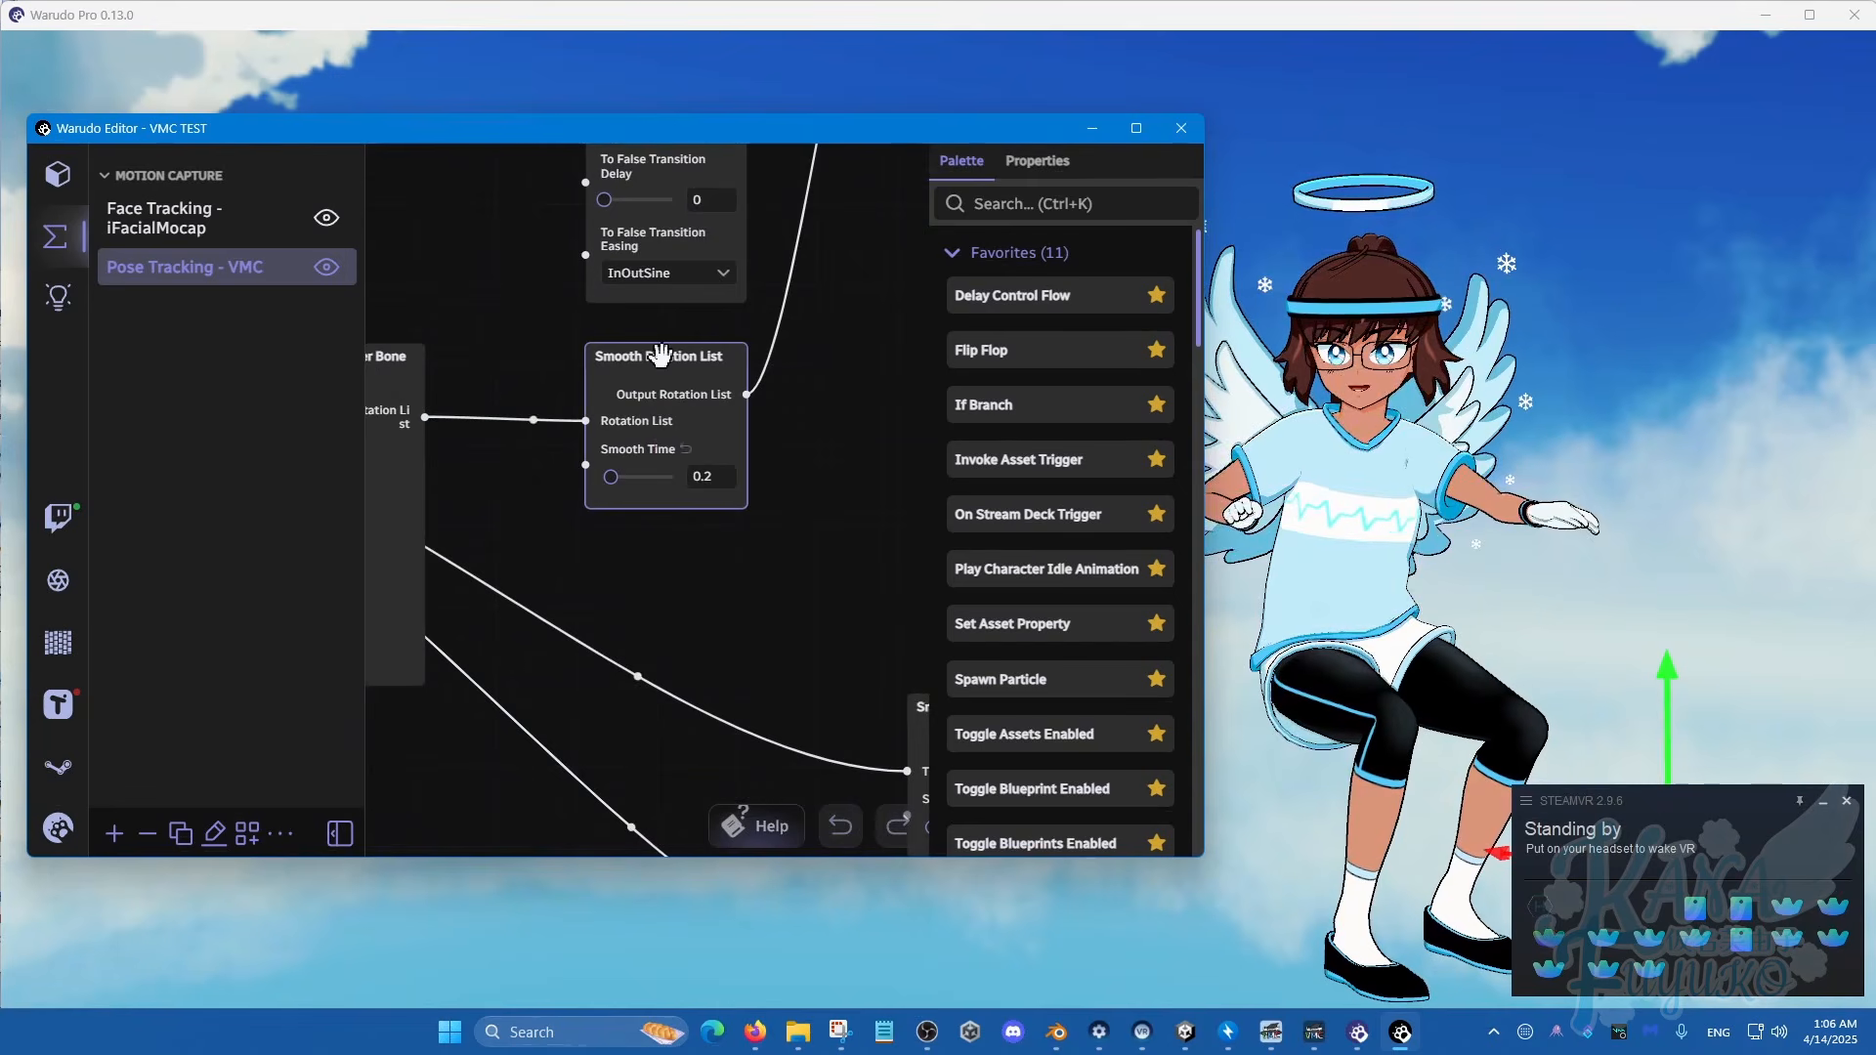
{"action": "left_click", "coordinate": [662, 347]}
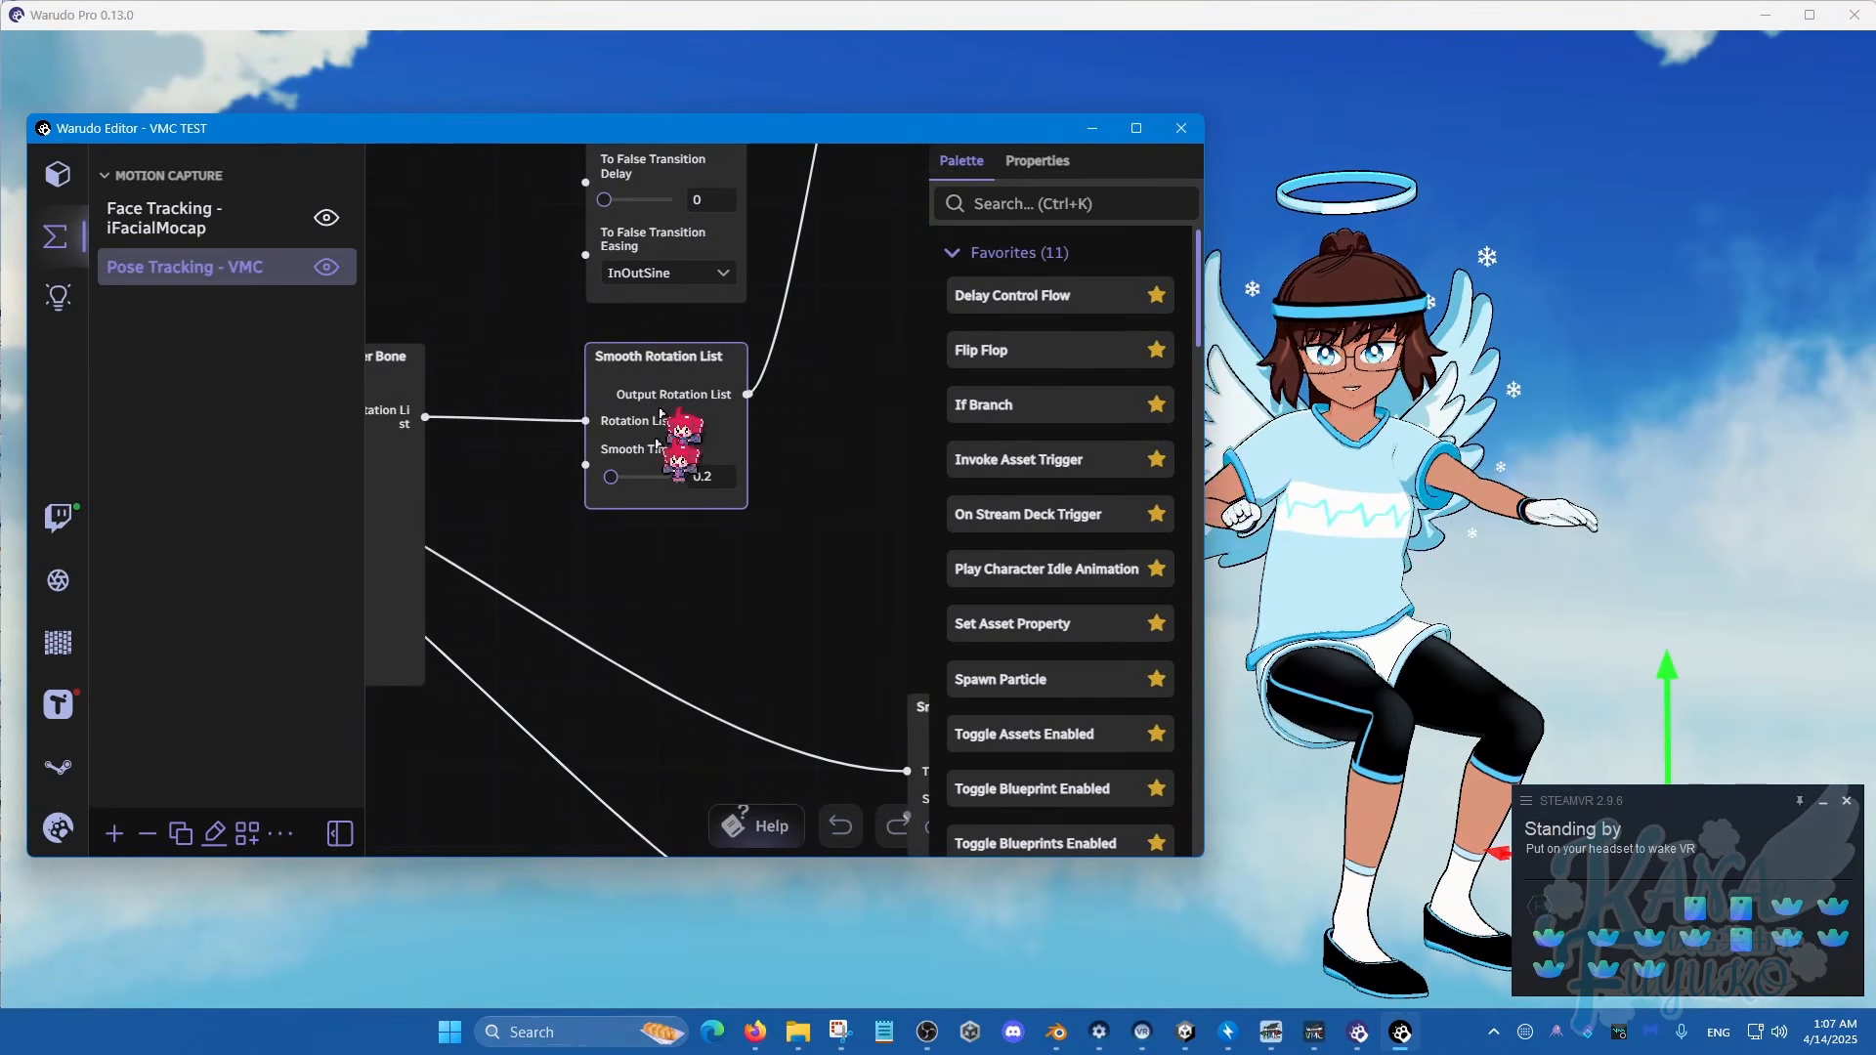
{"action": "scroll", "coordinate": [631, 562], "scroll_direction": "up", "scroll_amount": 2}
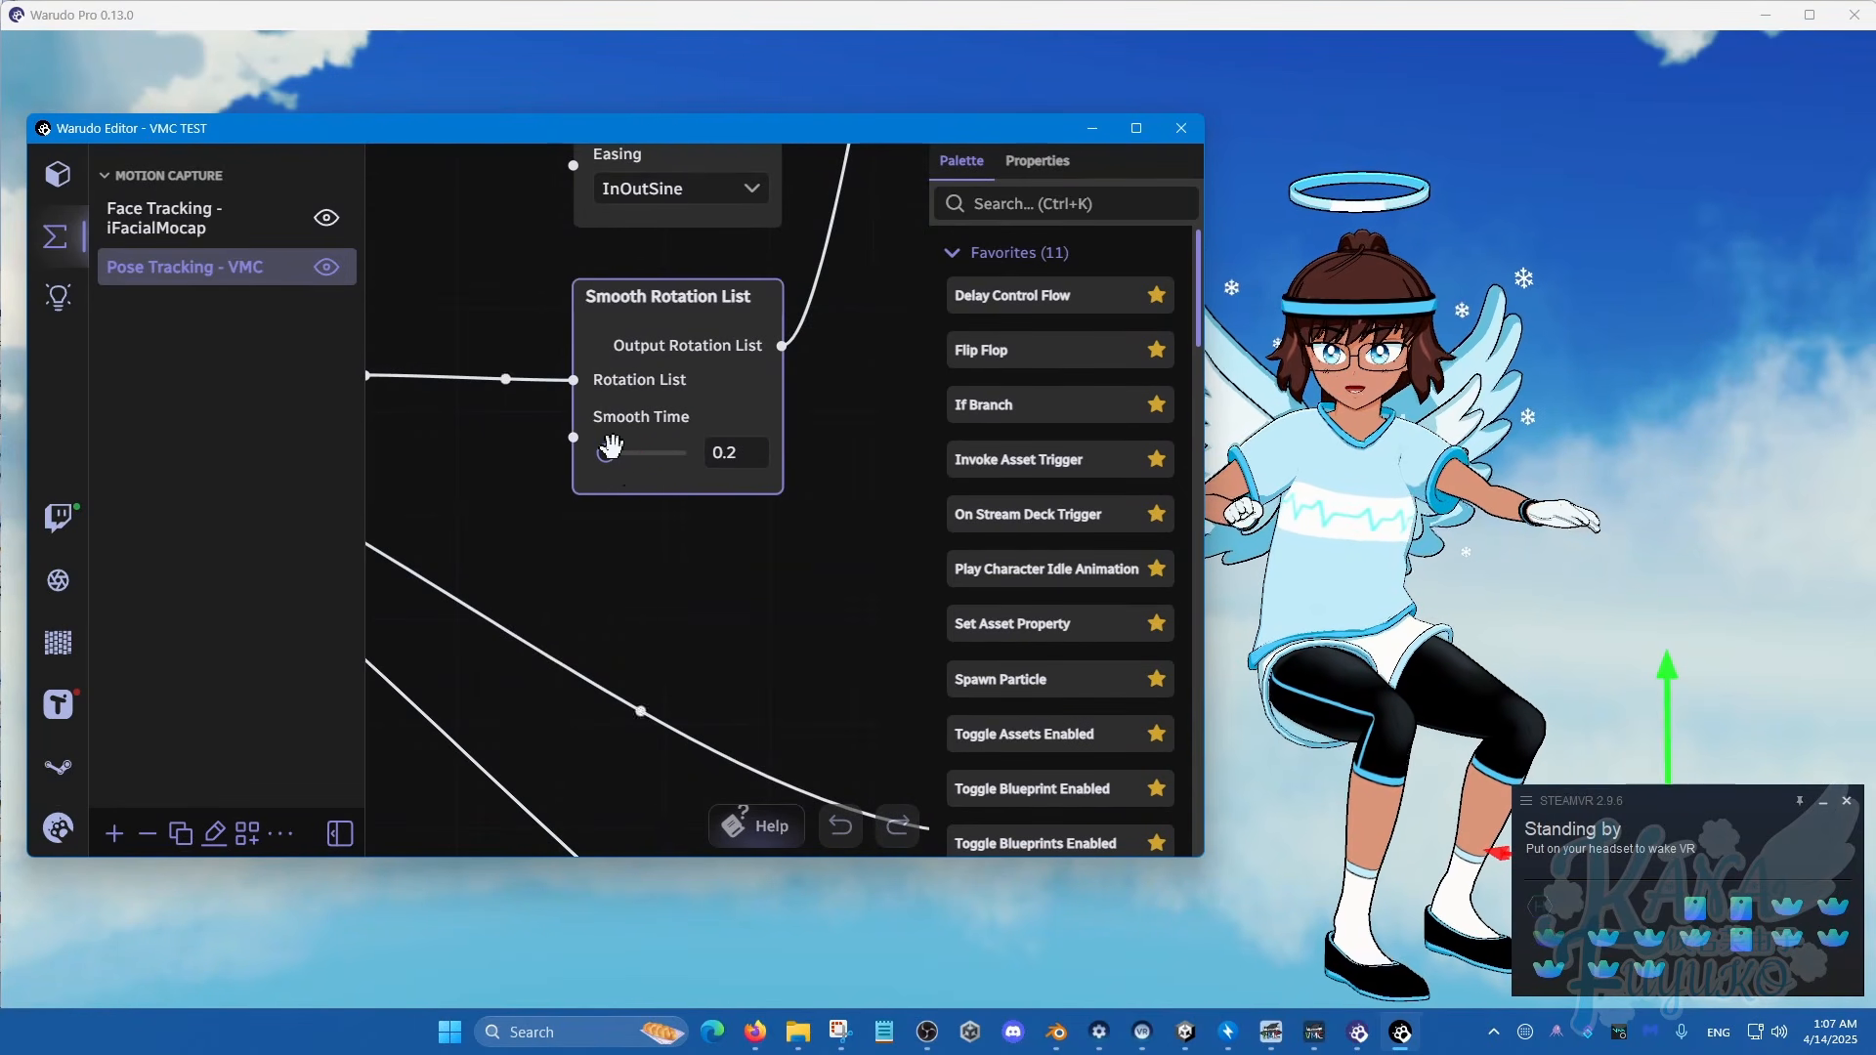
{"action": "left_click_drag", "start_coordinate": [605, 446], "coordinate": [627, 455]}
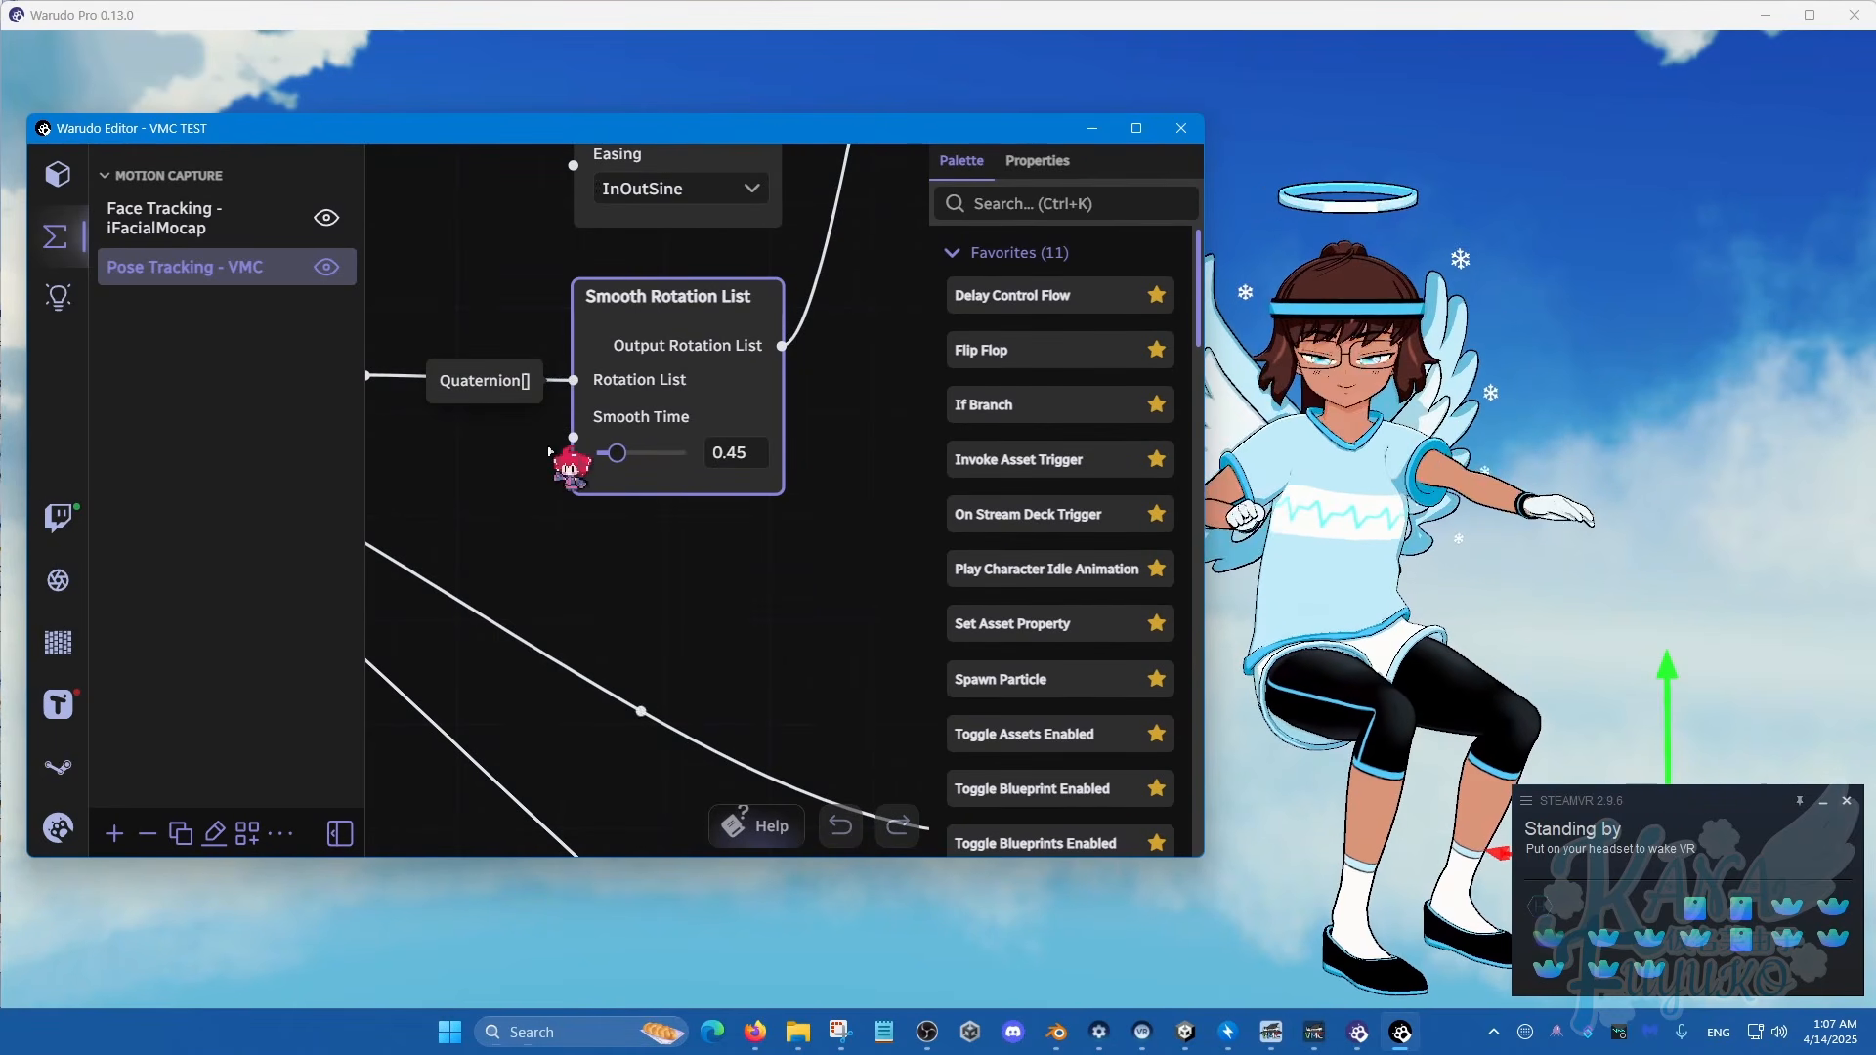
{"action": "scroll", "coordinate": [797, 687], "scroll_direction": "down", "scroll_amount": 5}
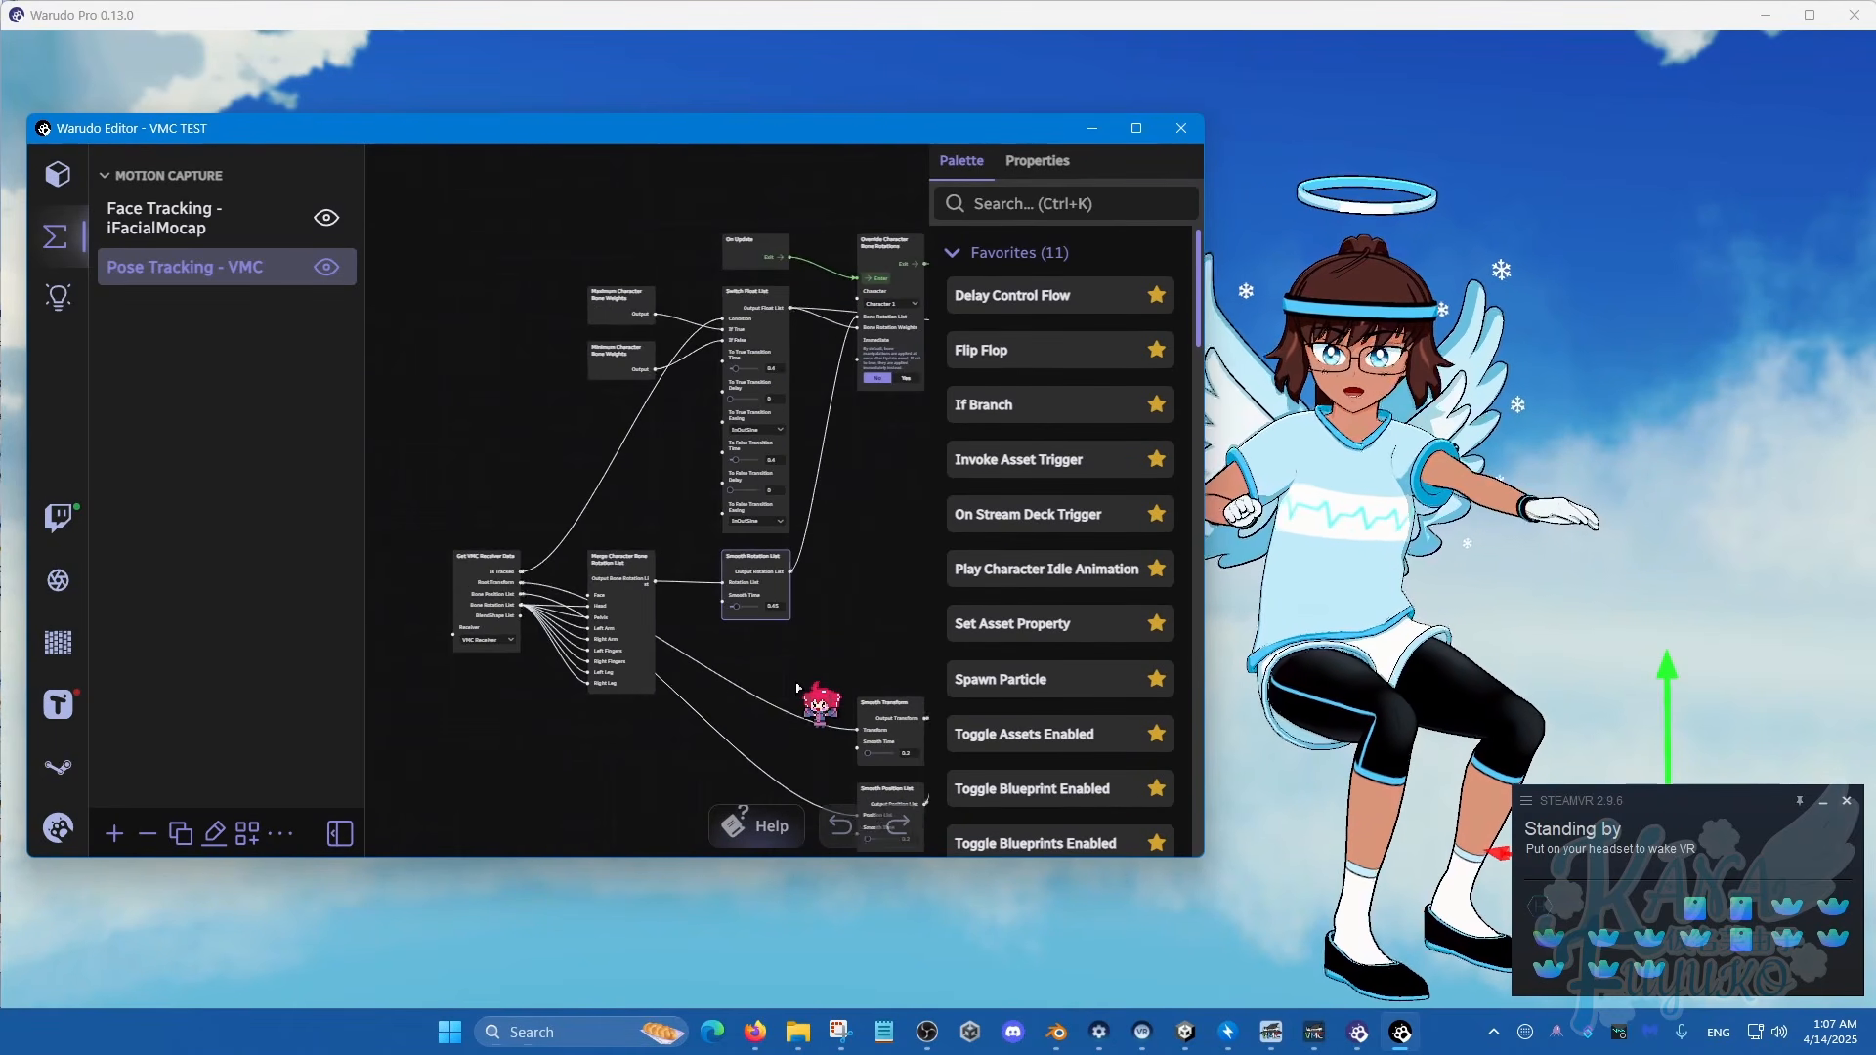
Step: Set the Smooth Position List node's Smooth Time to 0.55 in the Pose Tracking - VMC blueprint
{"action": "scroll", "coordinate": [657, 607], "scroll_direction": "up", "scroll_amount": 5}
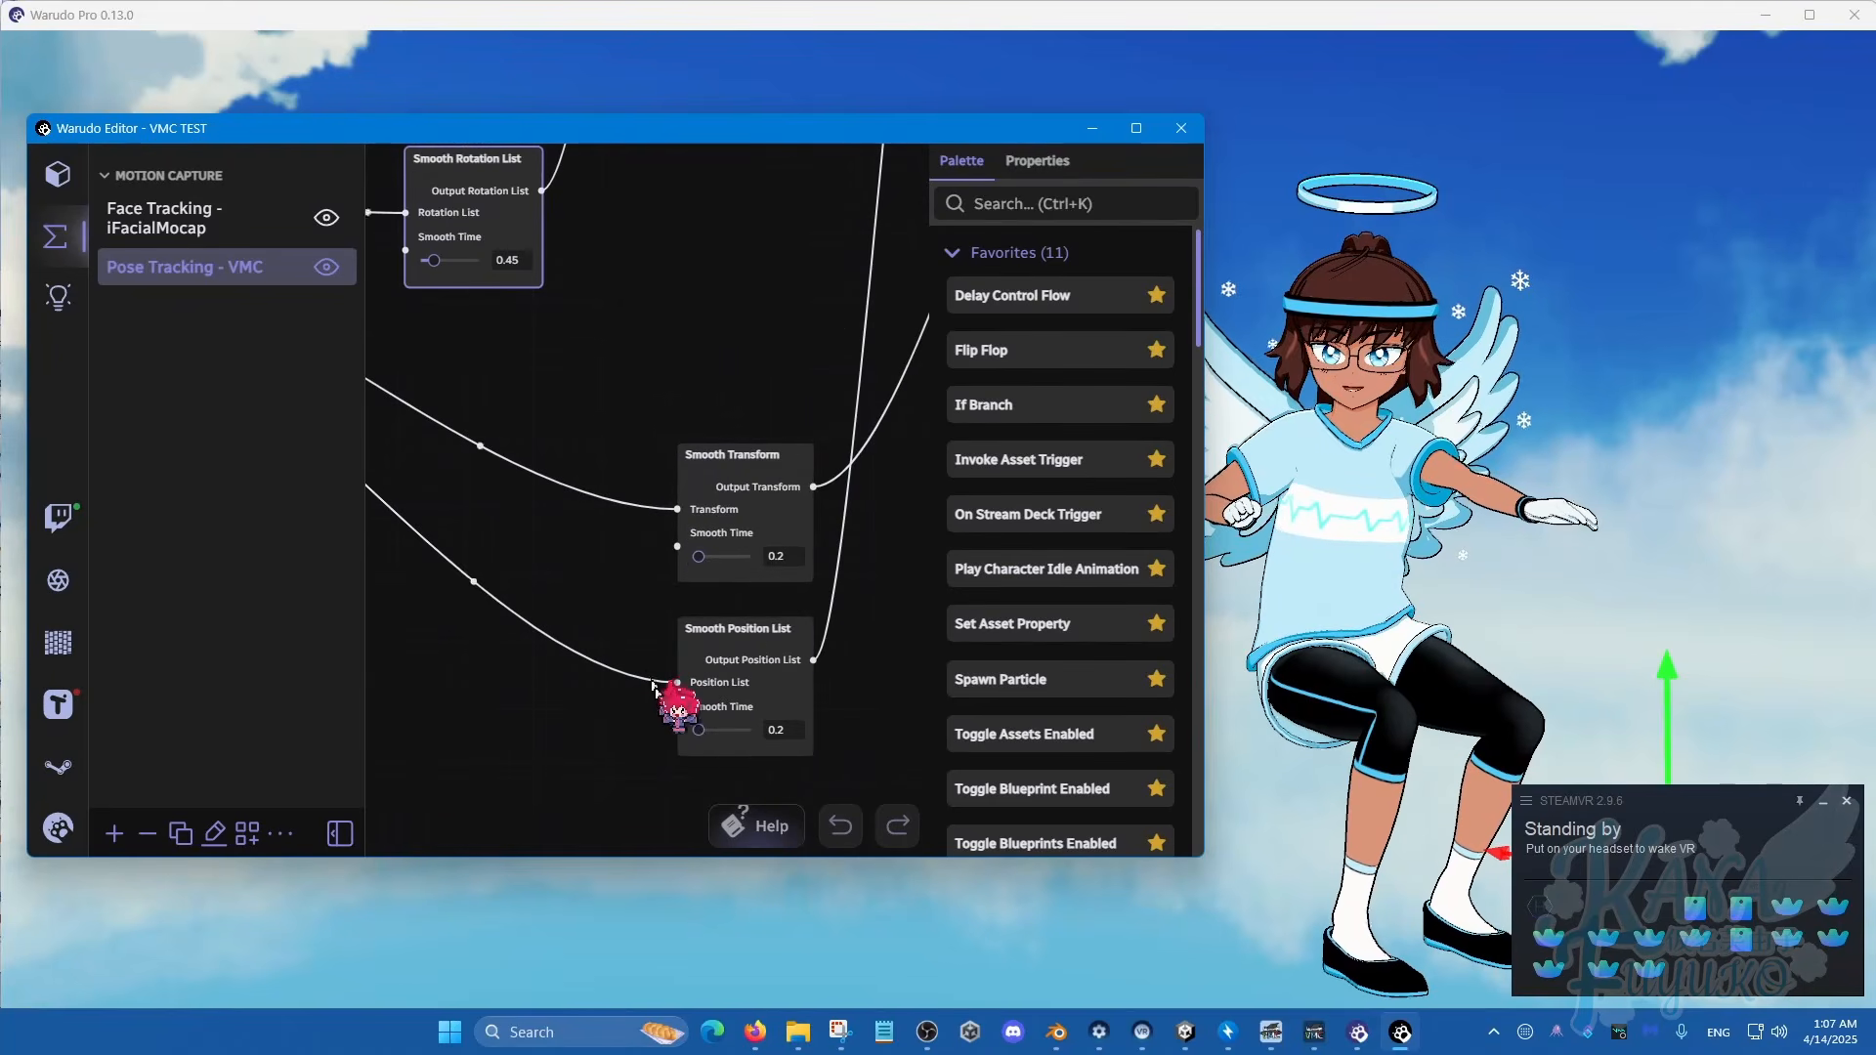
{"action": "scroll", "coordinate": [683, 754], "scroll_direction": "up", "scroll_amount": 2}
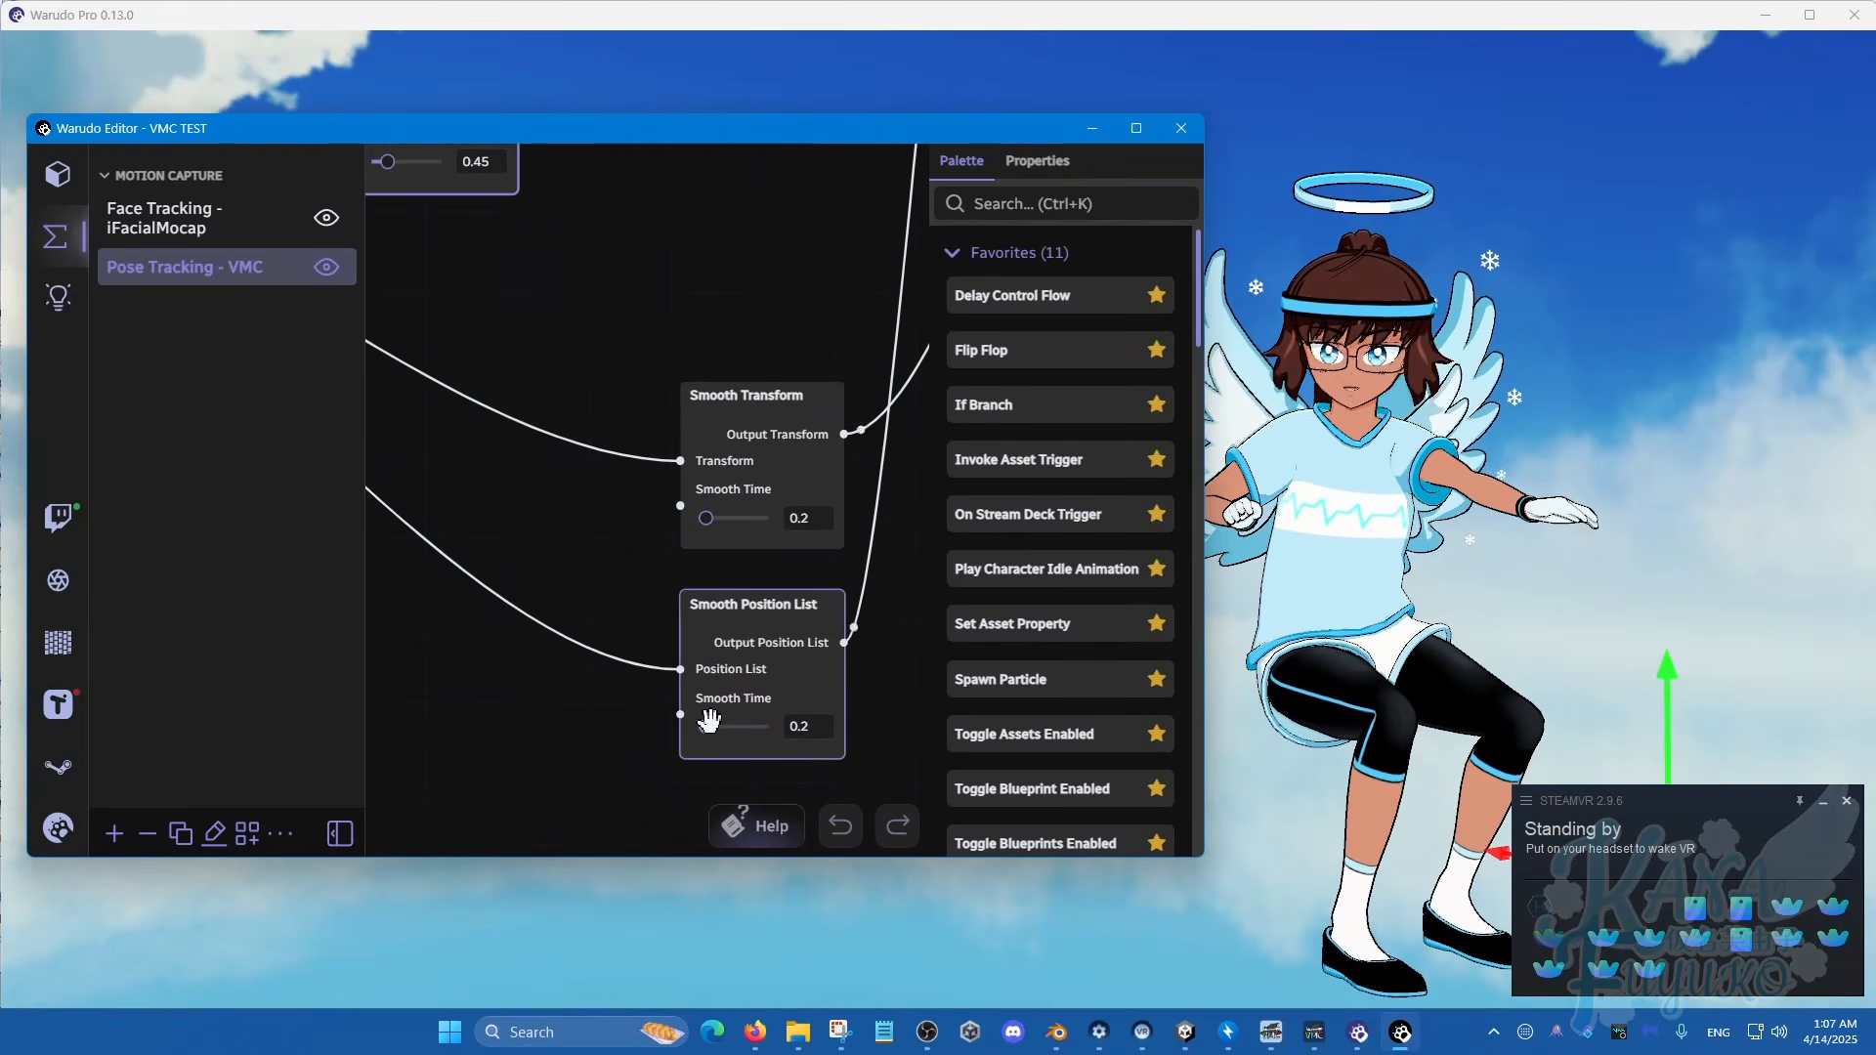
{"action": "left_click_drag", "start_coordinate": [709, 721], "coordinate": [755, 750]}
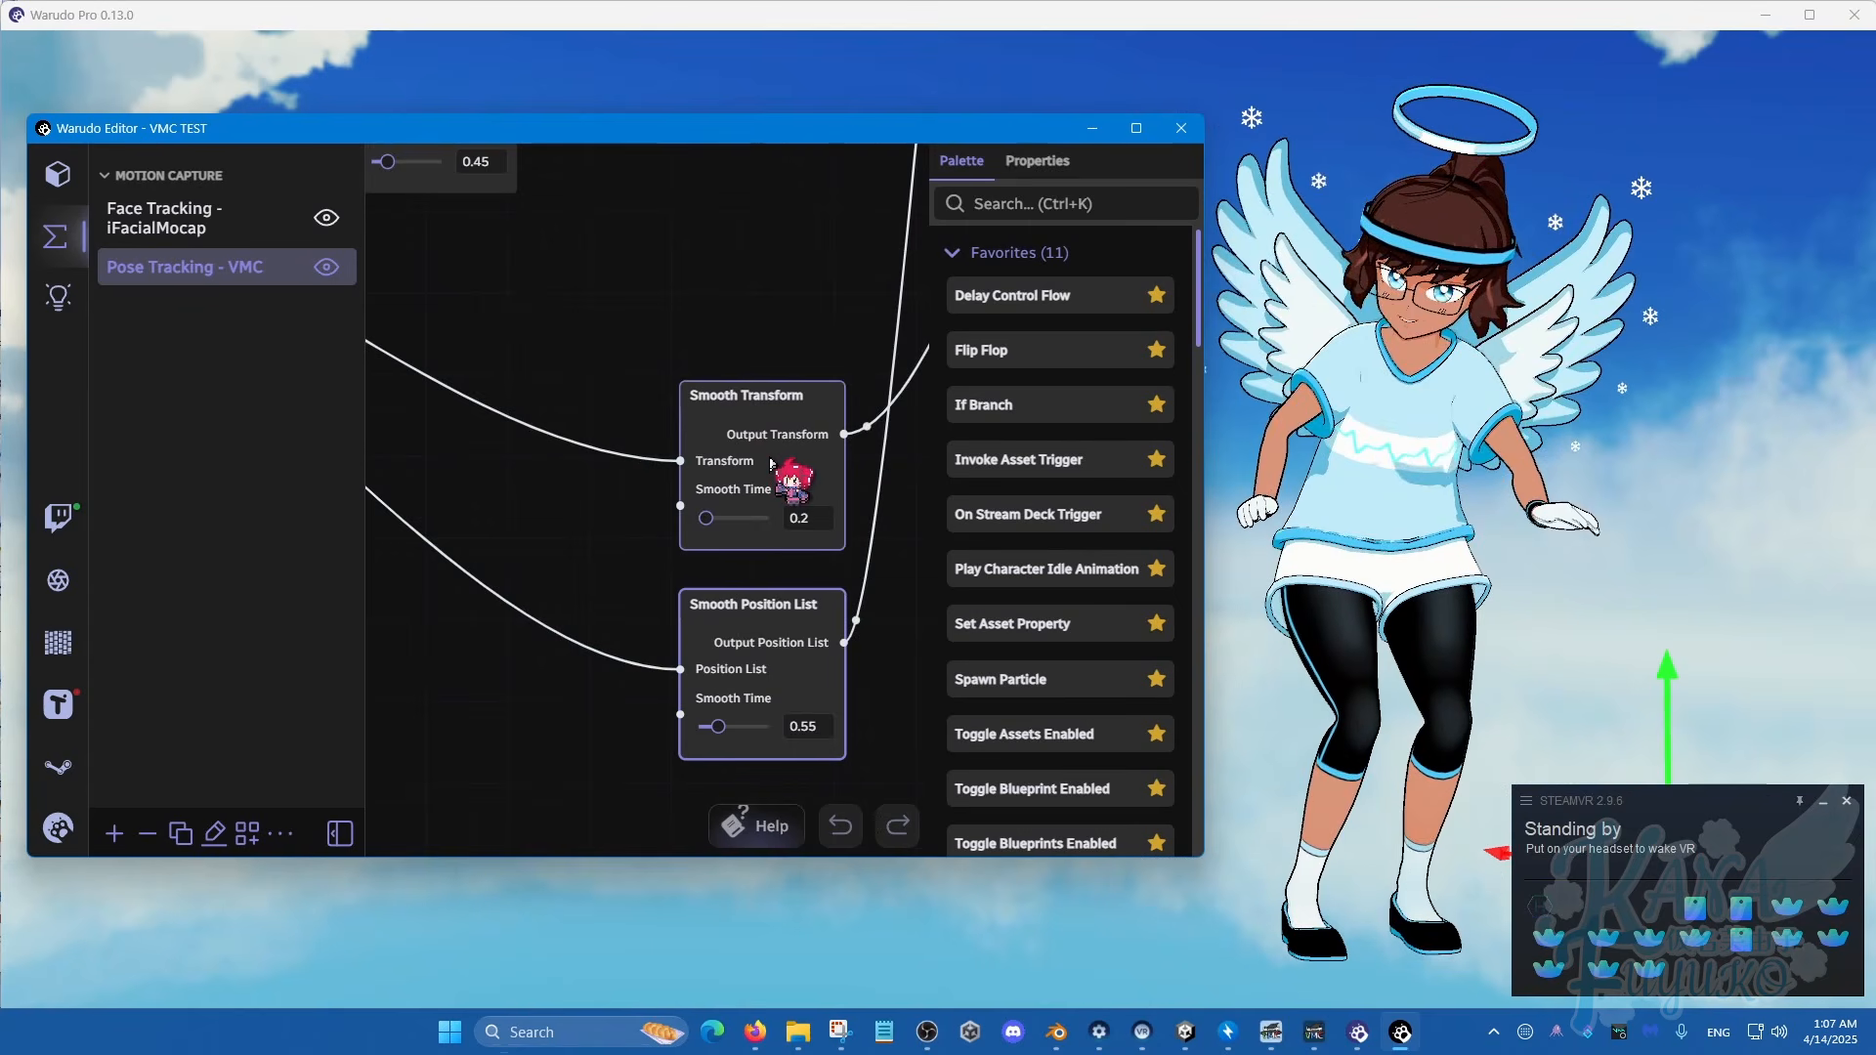
{"action": "scroll", "coordinate": [700, 379], "scroll_direction": "down", "scroll_amount": 2}
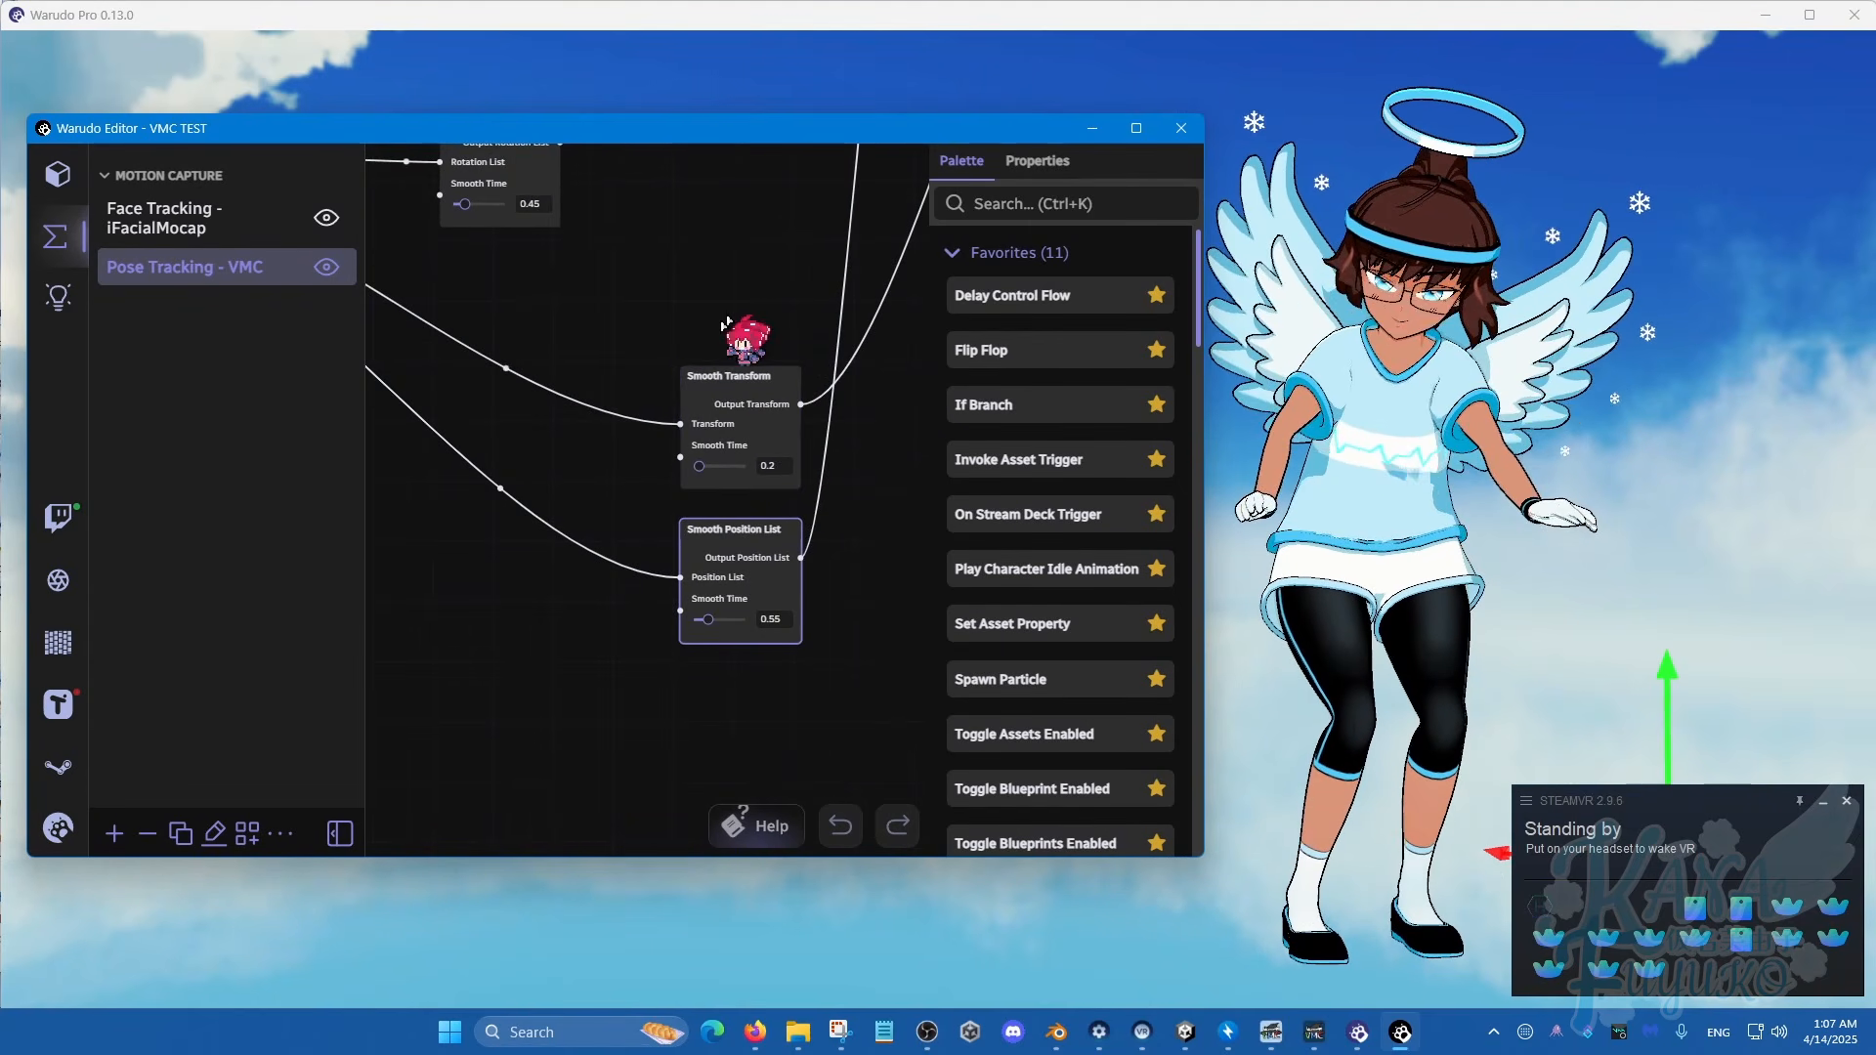
{"action": "left_click_drag", "start_coordinate": [728, 303], "coordinate": [657, 452]}
{"action": "scroll", "coordinate": [611, 441], "scroll_direction": "down", "scroll_amount": 2}
{"action": "scroll", "coordinate": [601, 430], "scroll_direction": "down", "scroll_amount": 2}
{"action": "left_click_drag", "start_coordinate": [609, 389], "coordinate": [654, 541]}
{"action": "scroll", "coordinate": [729, 634], "scroll_direction": "down", "scroll_amount": 1}
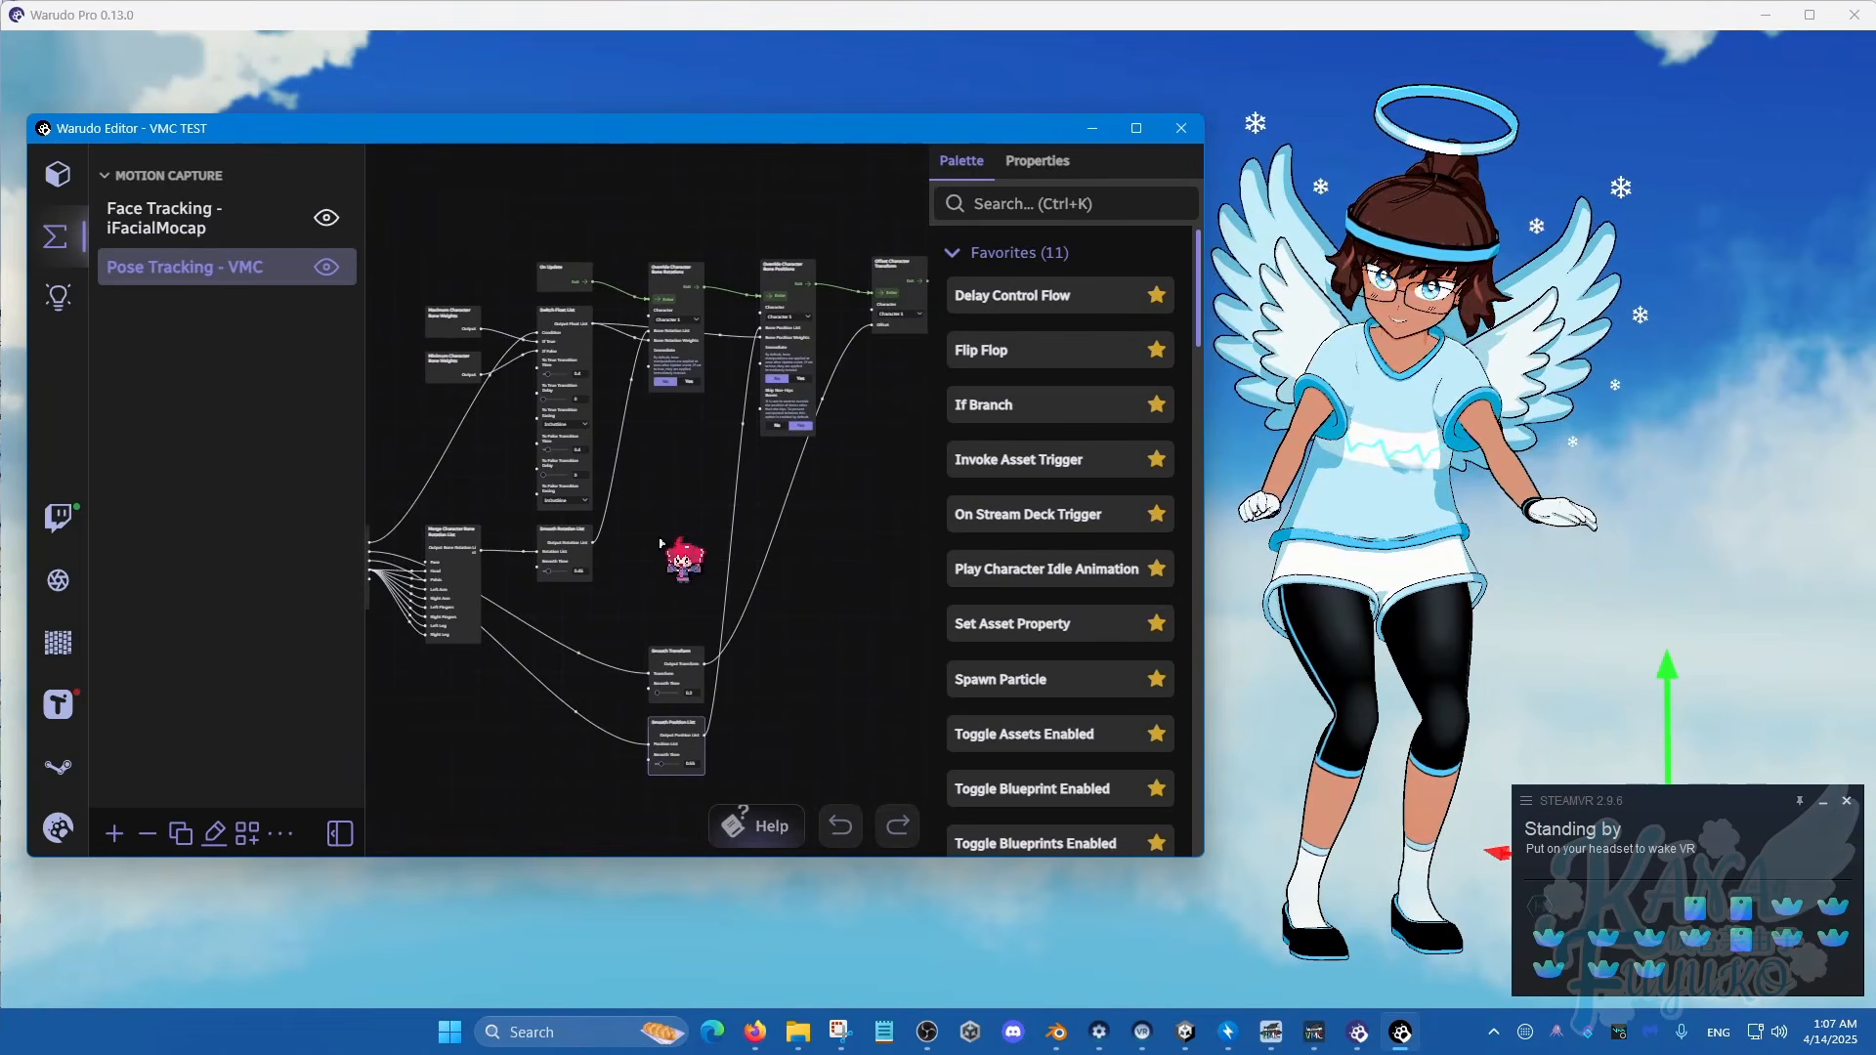
Step: In the Face Tracking - iFacialMocap blueprint, set the Smooth BlendShape List node's Smooth Time to 0.36
{"action": "left_click", "coordinate": [237, 210]}
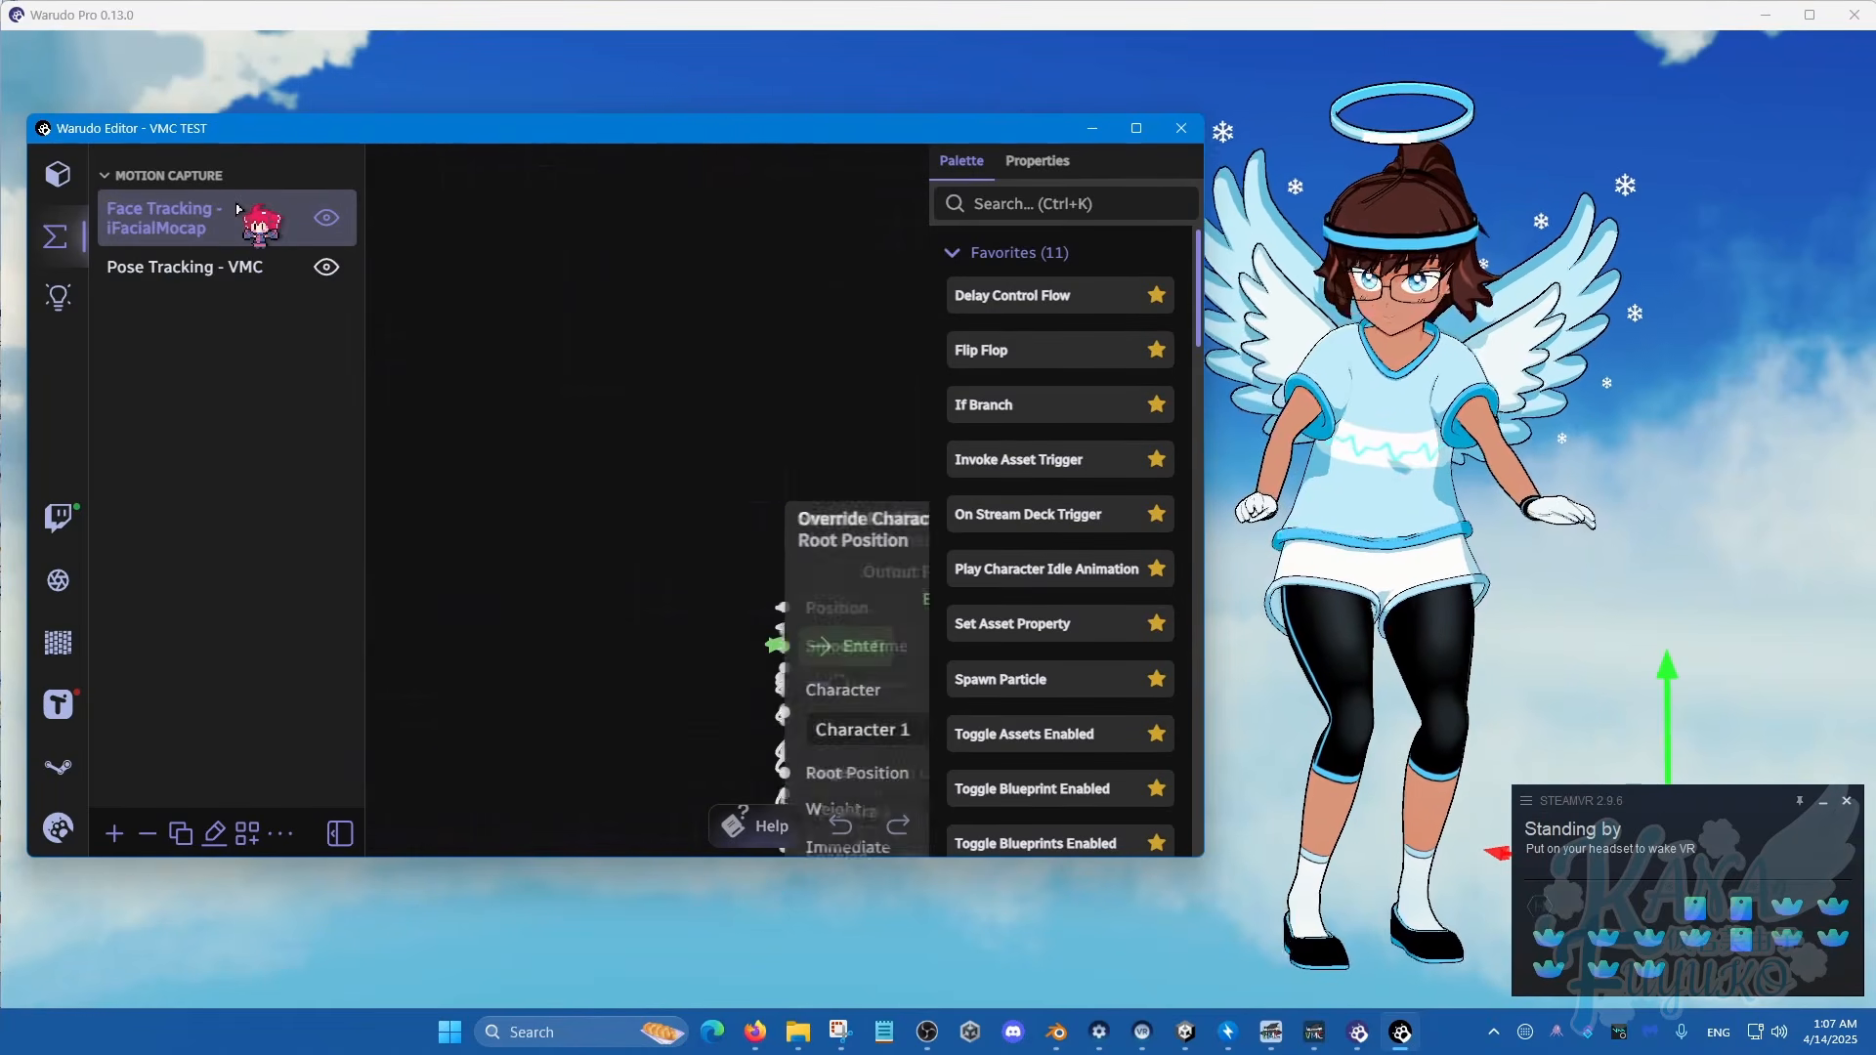
{"action": "scroll", "coordinate": [577, 489], "scroll_direction": "down", "scroll_amount": 2}
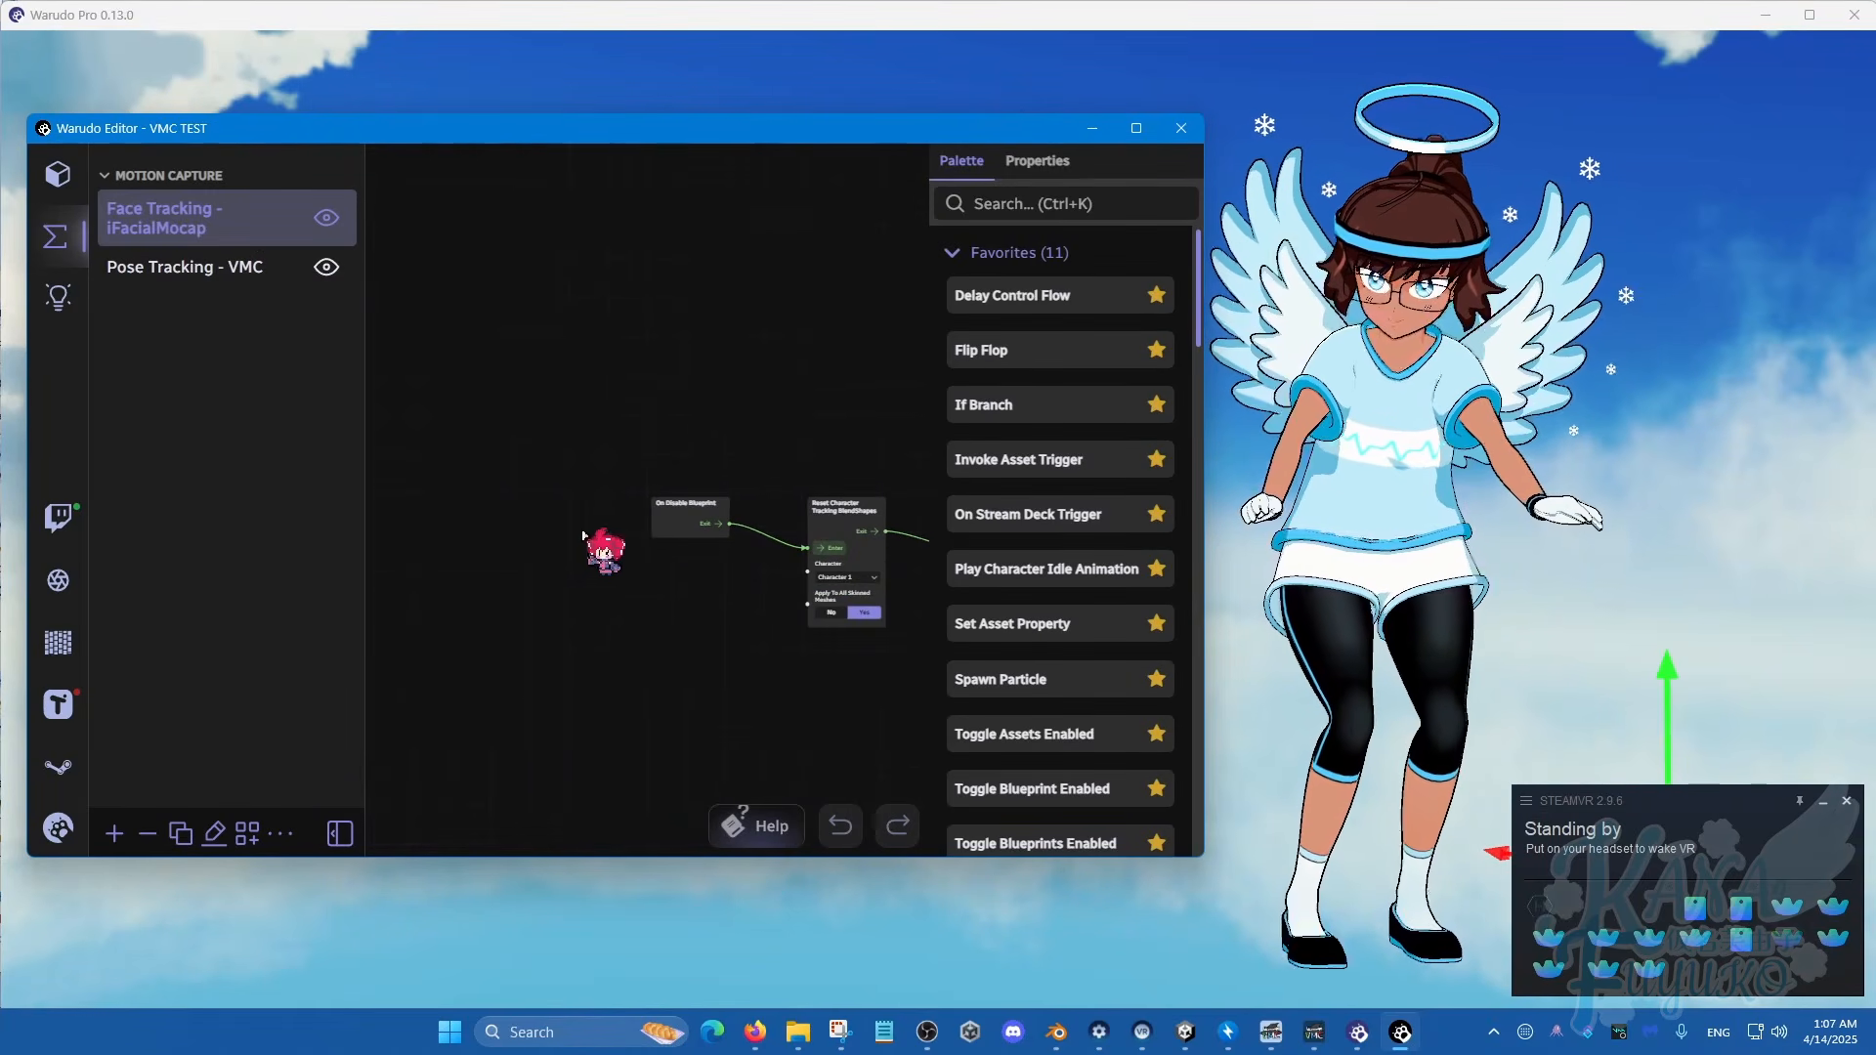
{"action": "left_click_drag", "start_coordinate": [764, 706], "coordinate": [531, 537]}
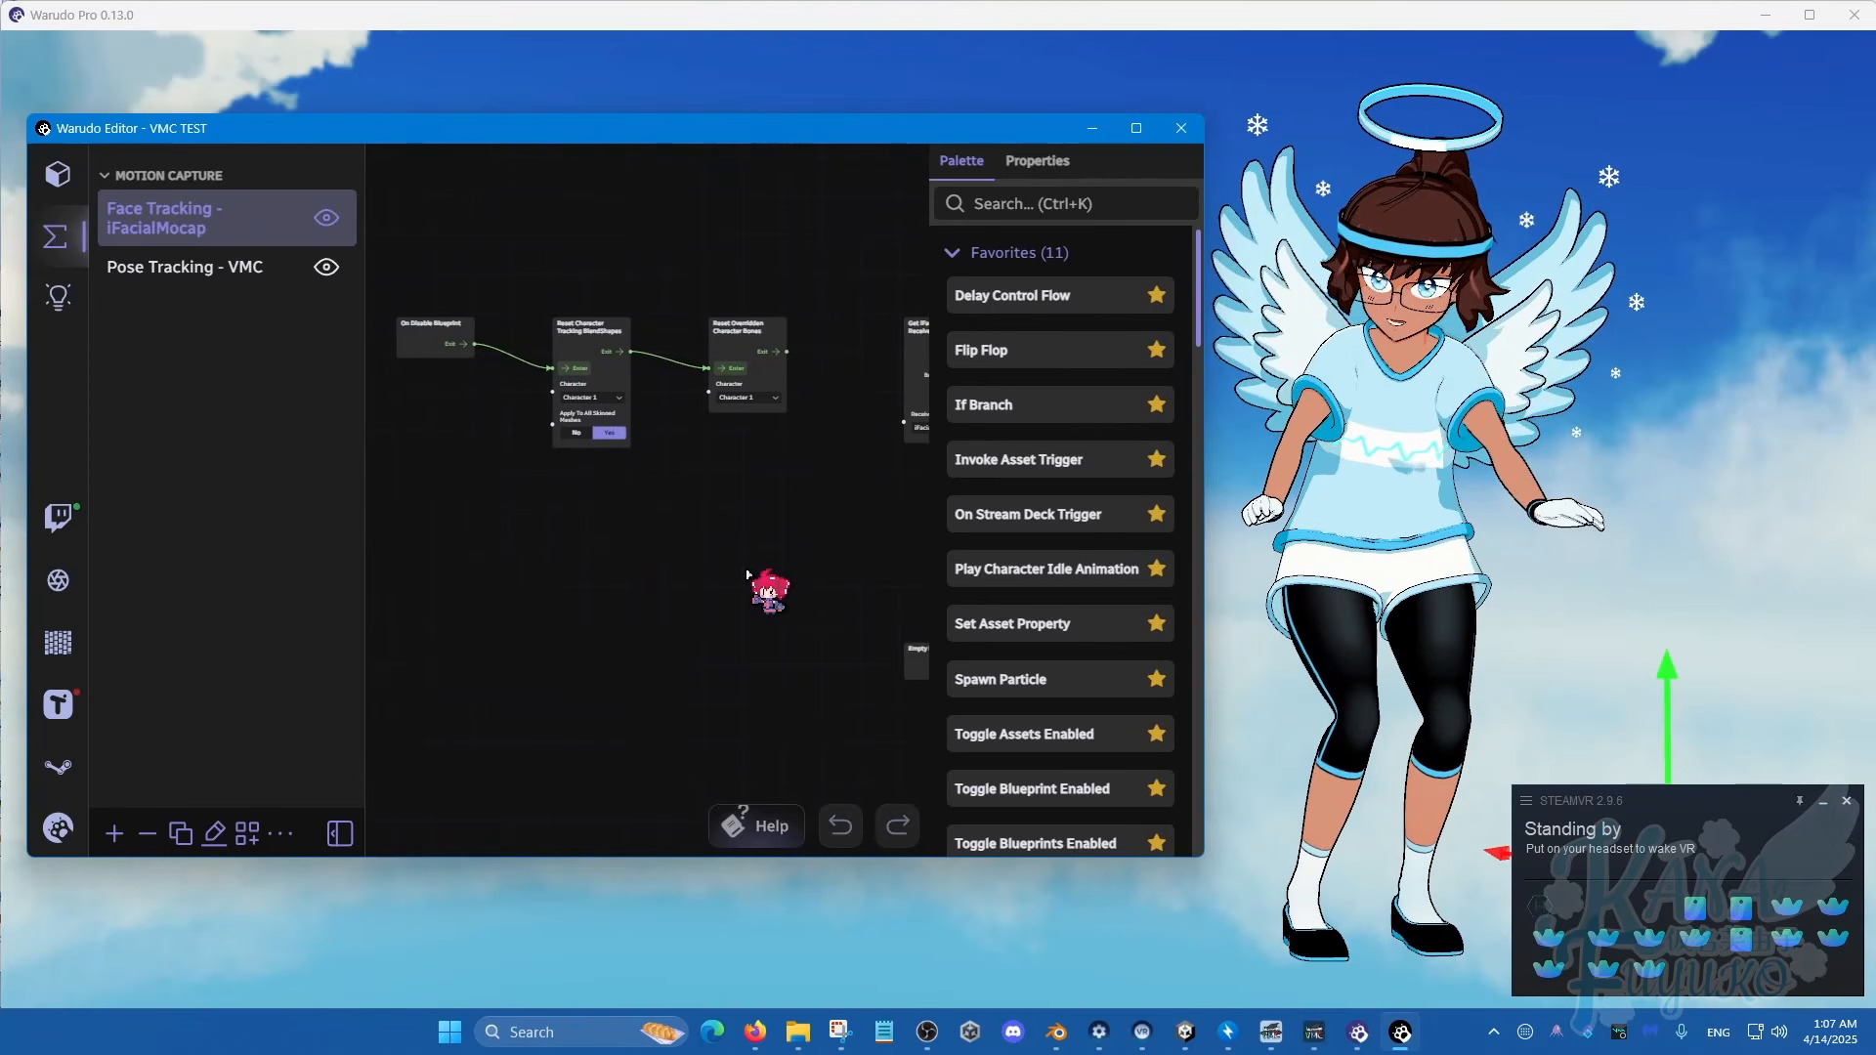
{"action": "left_click_drag", "start_coordinate": [766, 586], "coordinate": [541, 435]}
{"action": "left_click_drag", "start_coordinate": [611, 615], "coordinate": [451, 389]}
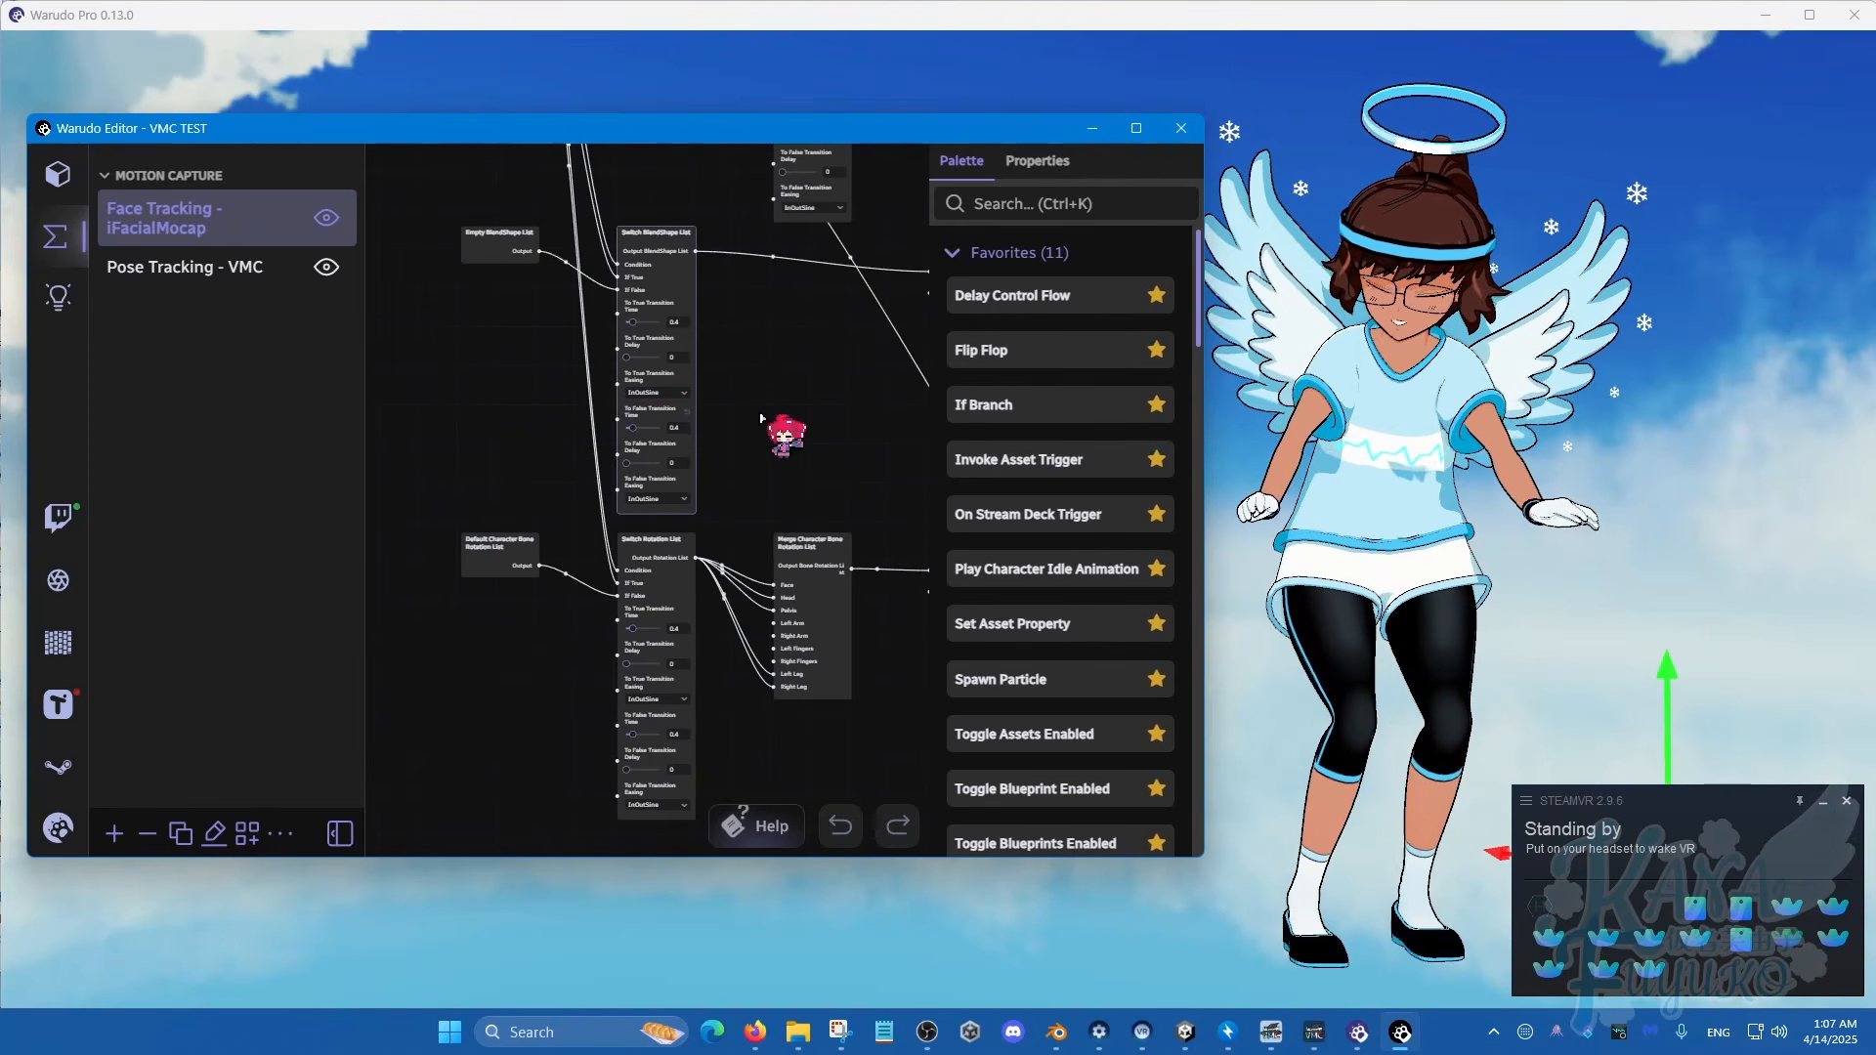
{"action": "left_click_drag", "start_coordinate": [766, 420], "coordinate": [566, 400]}
{"action": "scroll", "coordinate": [741, 523], "scroll_direction": "up", "scroll_amount": 2}
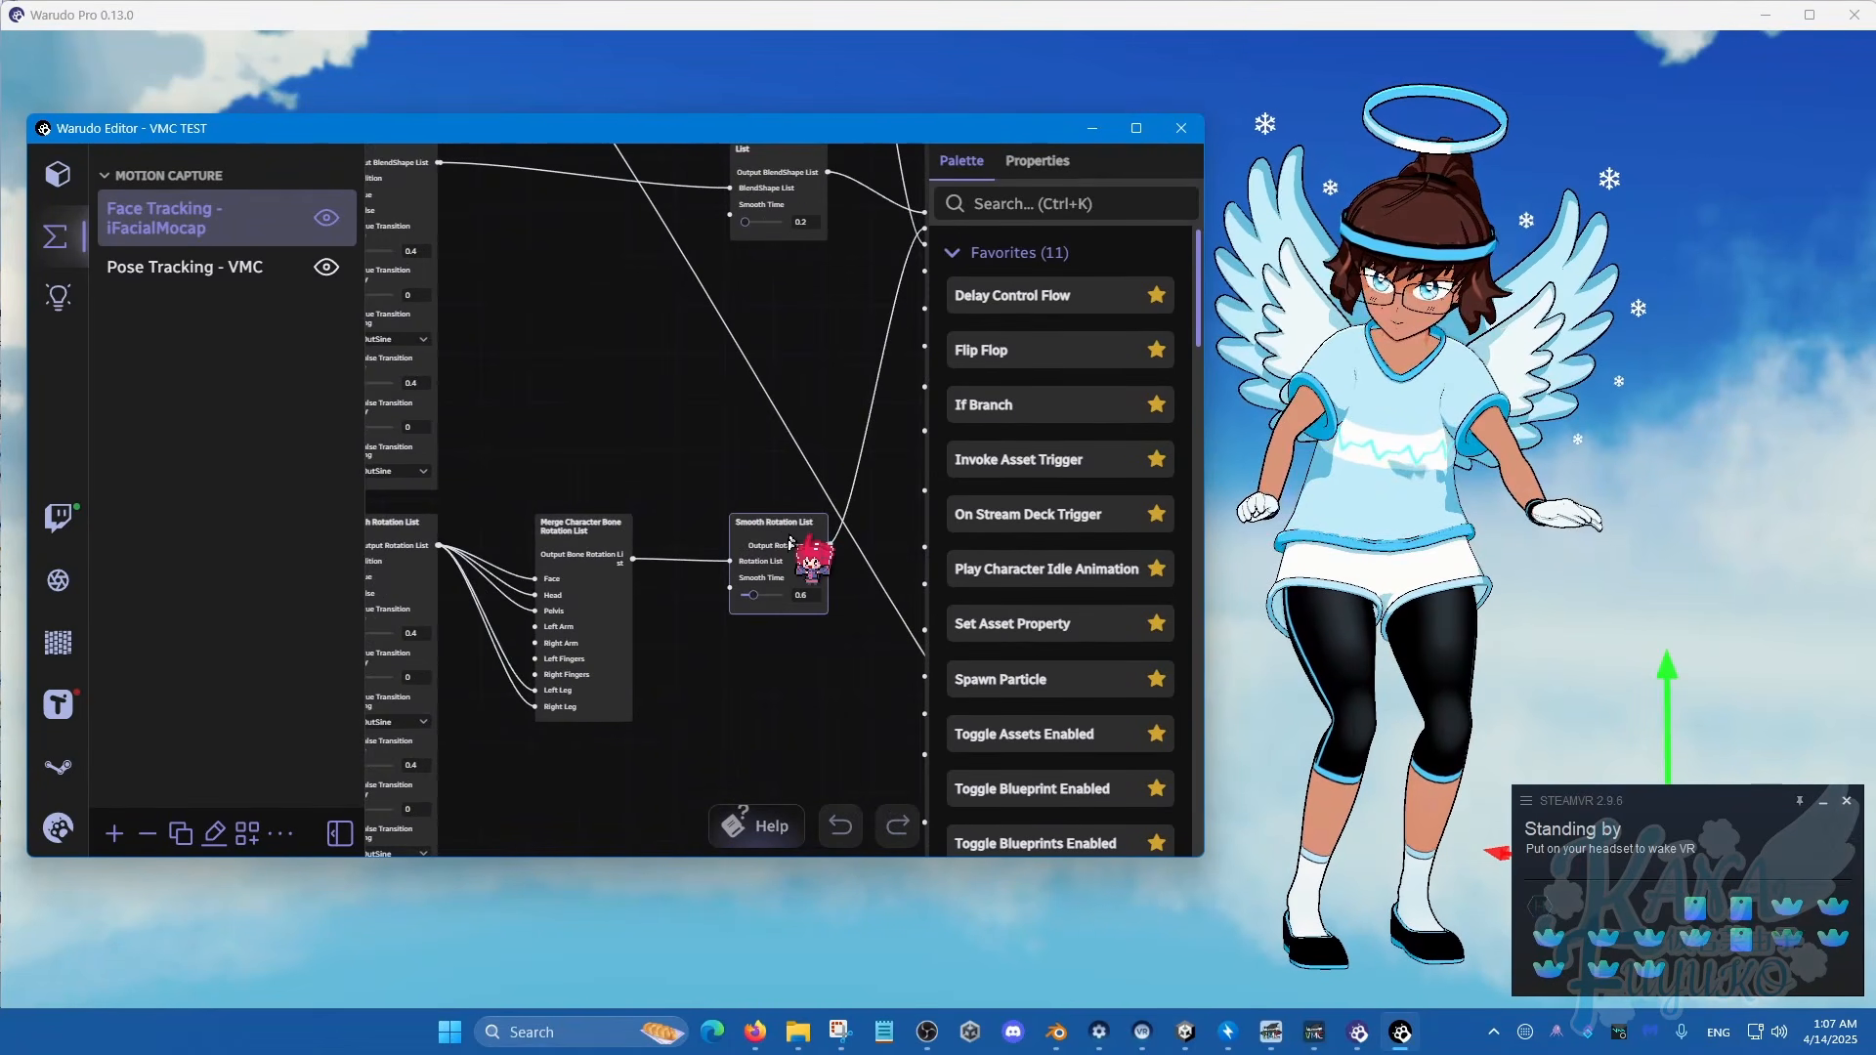
{"action": "left_click_drag", "start_coordinate": [812, 473], "coordinate": [712, 554]}
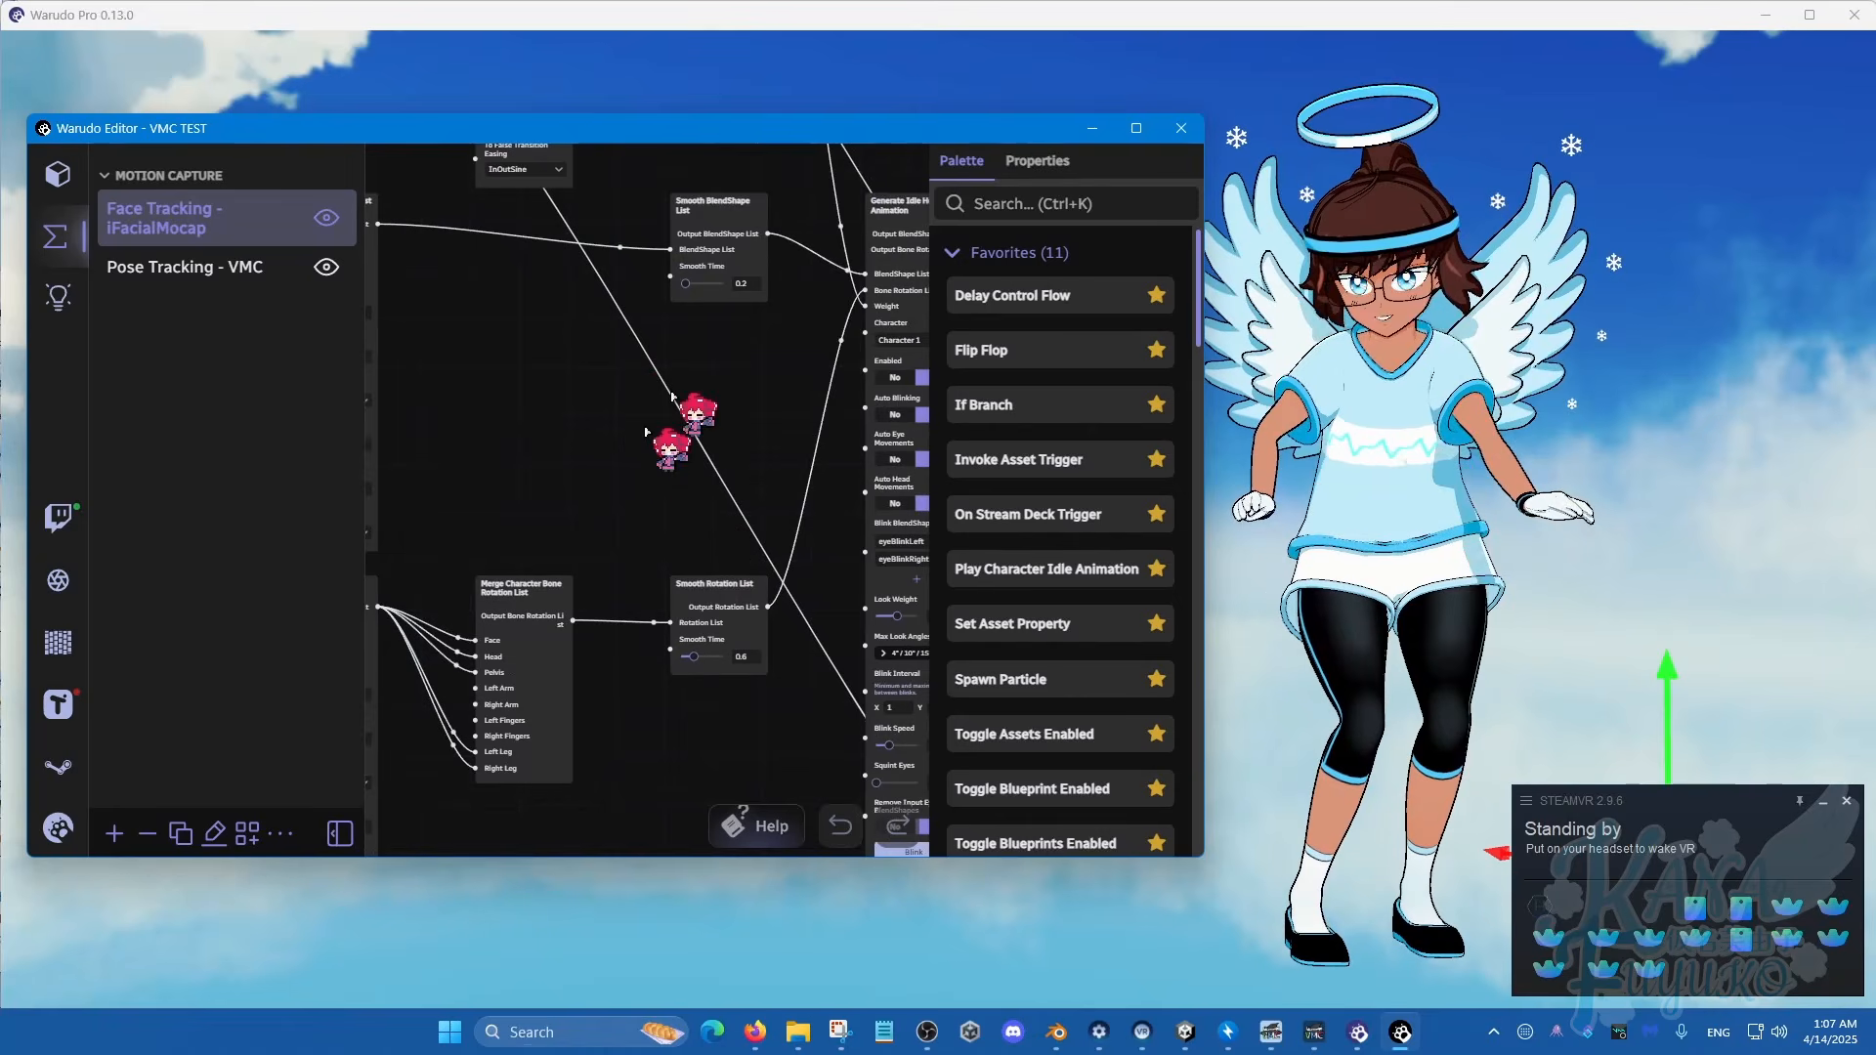
{"action": "left_click_drag", "start_coordinate": [670, 376], "coordinate": [622, 569]}
{"action": "scroll", "coordinate": [623, 562], "scroll_direction": "up", "scroll_amount": 1}
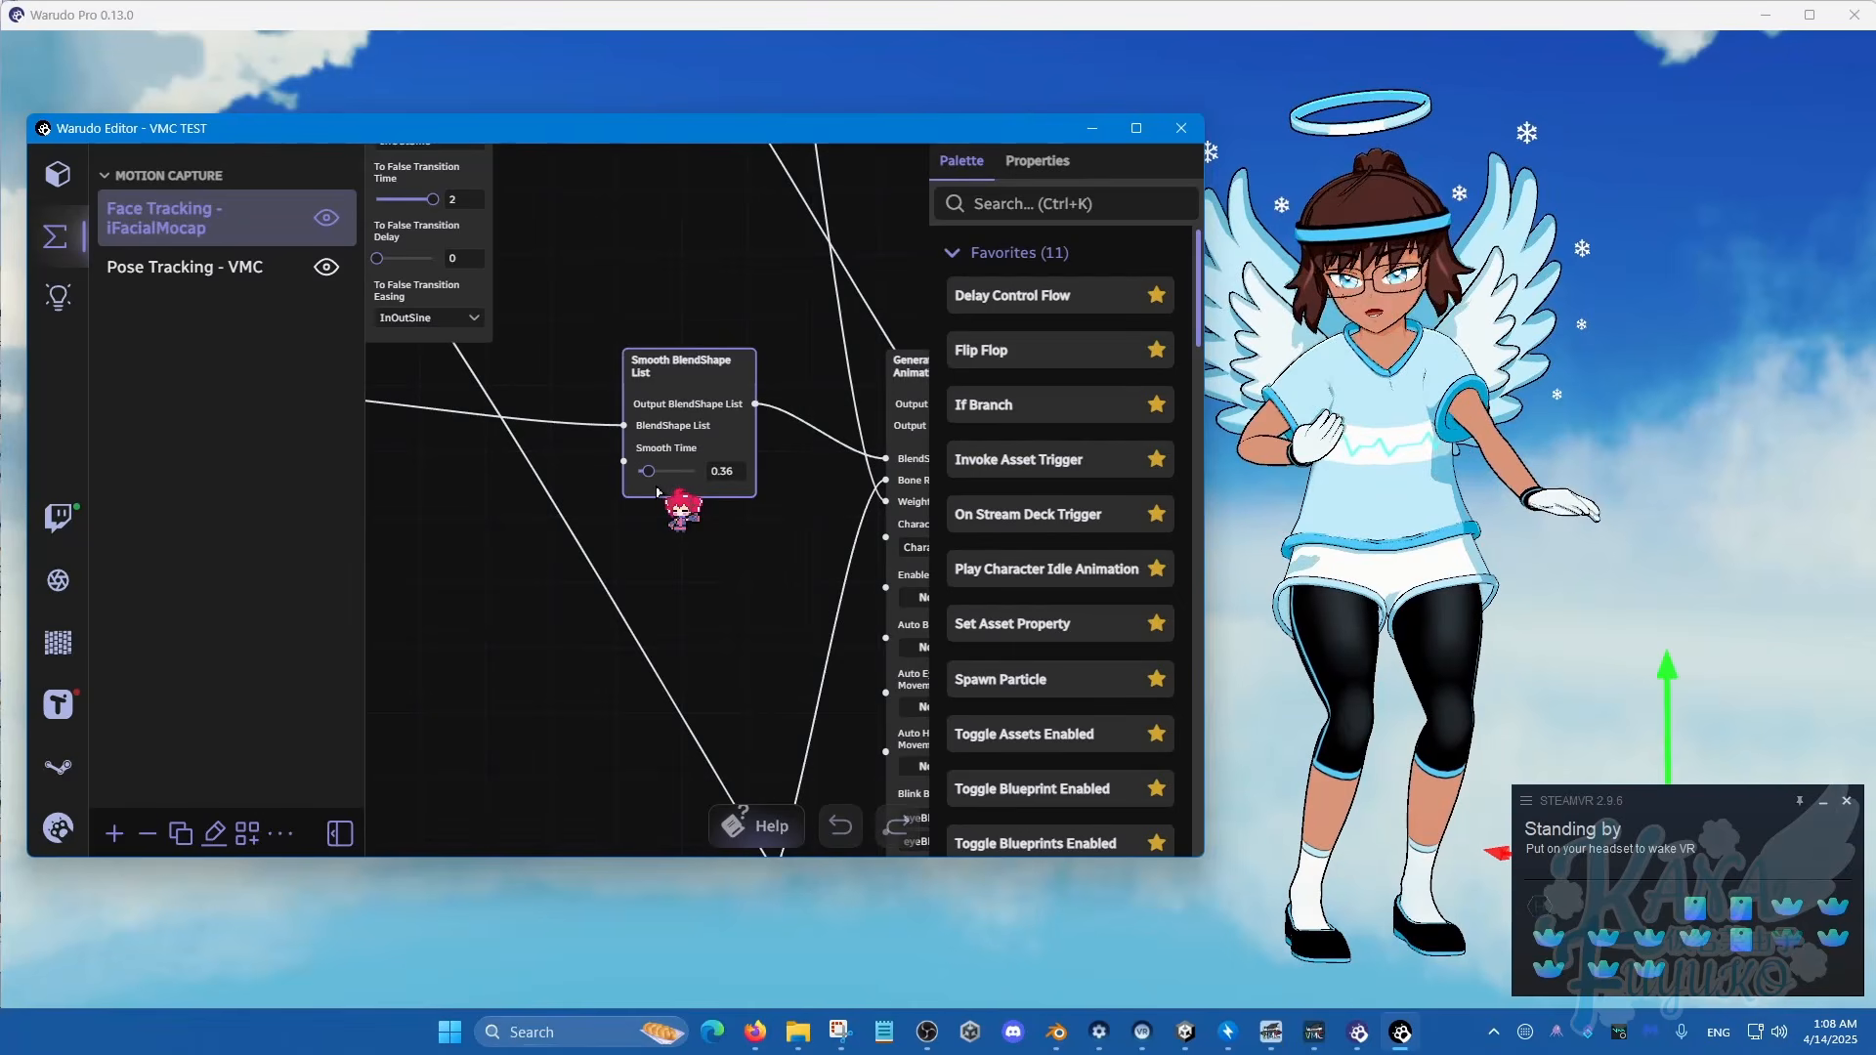
Step: Deselect the Character 1 asset and pan the main Warudo view so the full avatar stands near the centre
{"action": "left_click", "coordinate": [71, 183]}
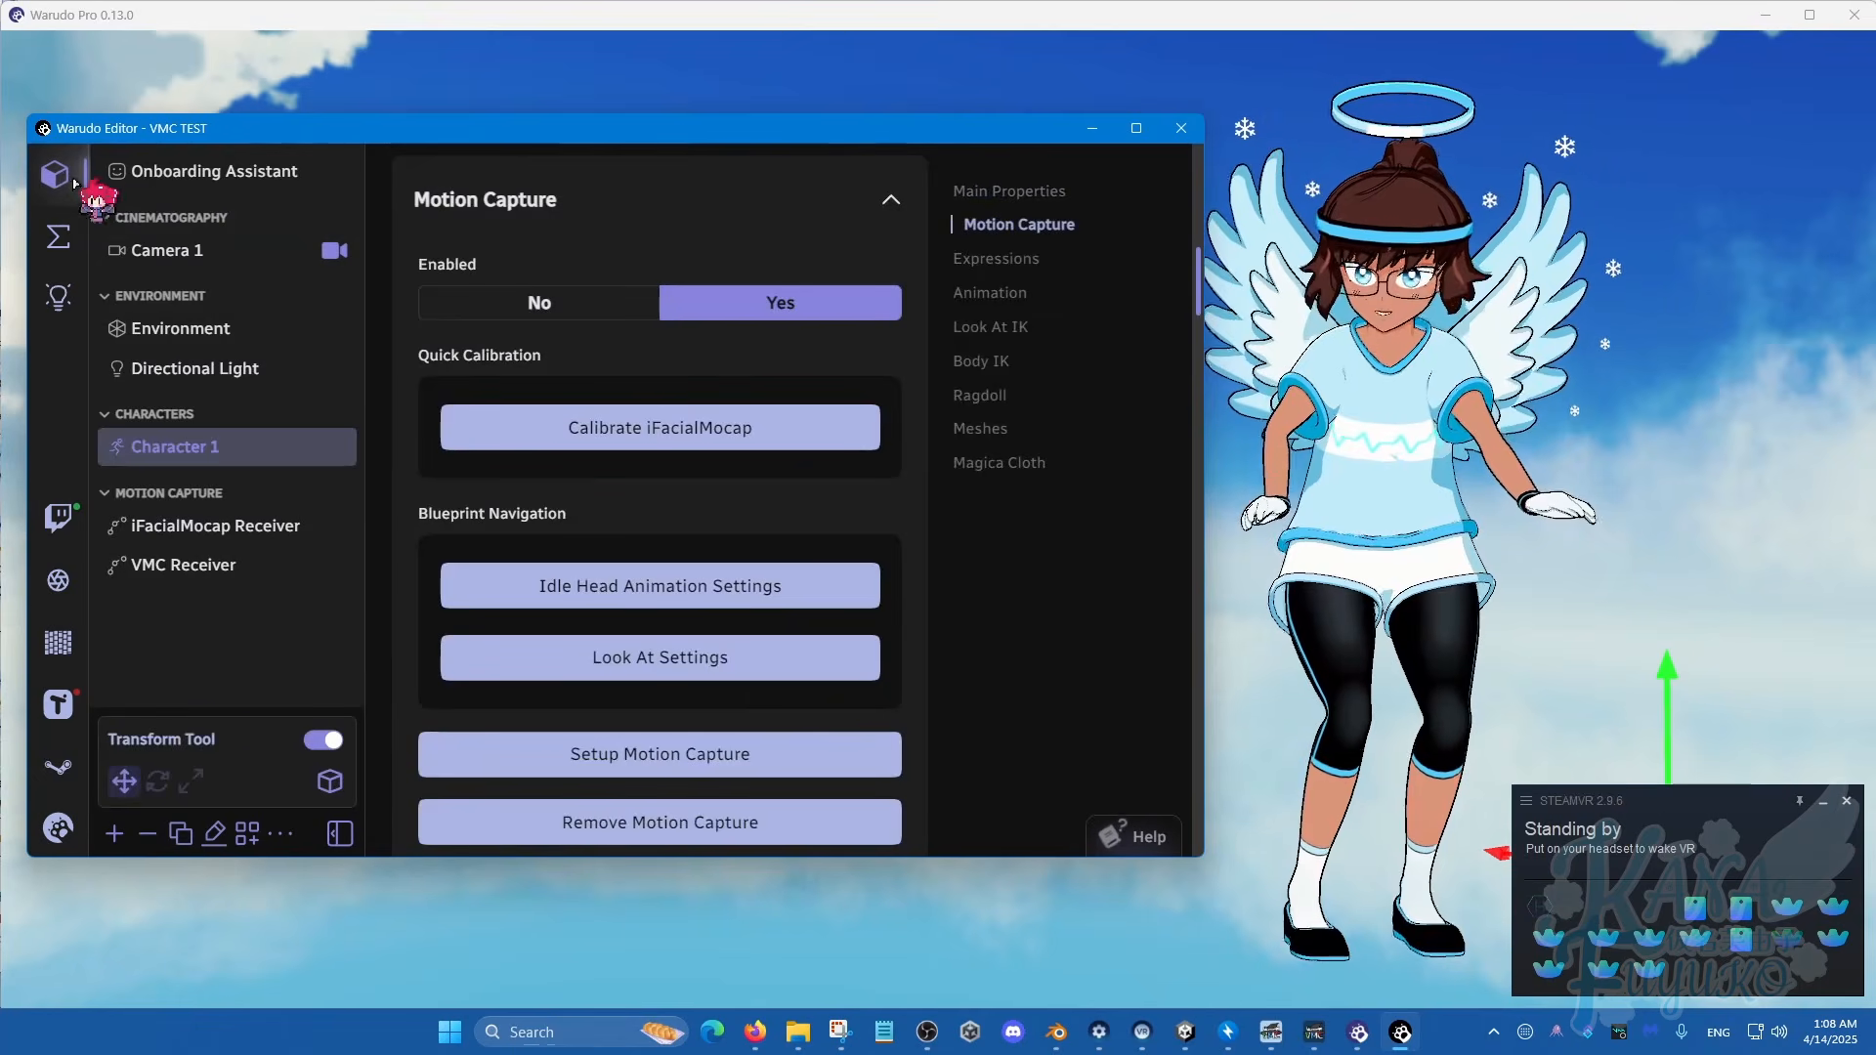
{"action": "left_click", "coordinate": [234, 459]}
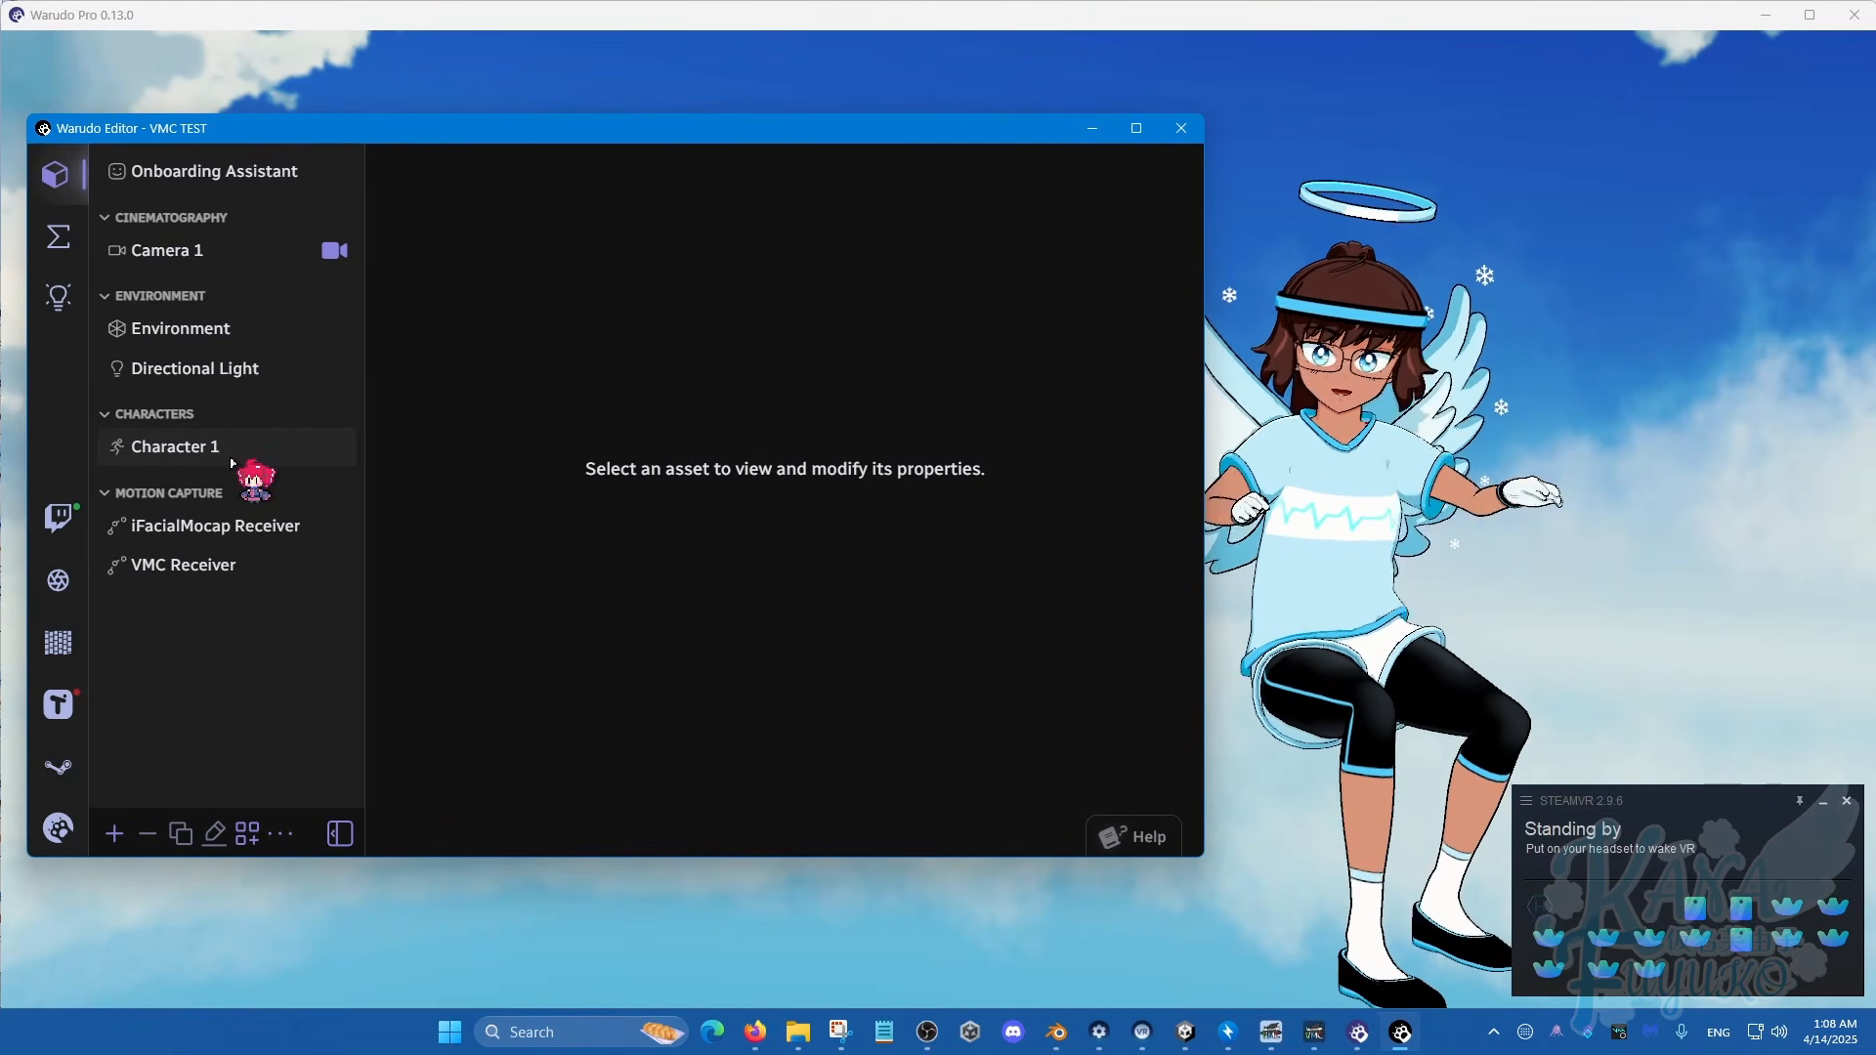
{"action": "left_click", "coordinate": [1426, 365]}
{"action": "middle_click_drag", "start_coordinate": [1425, 365], "coordinate": [1331, 337]}
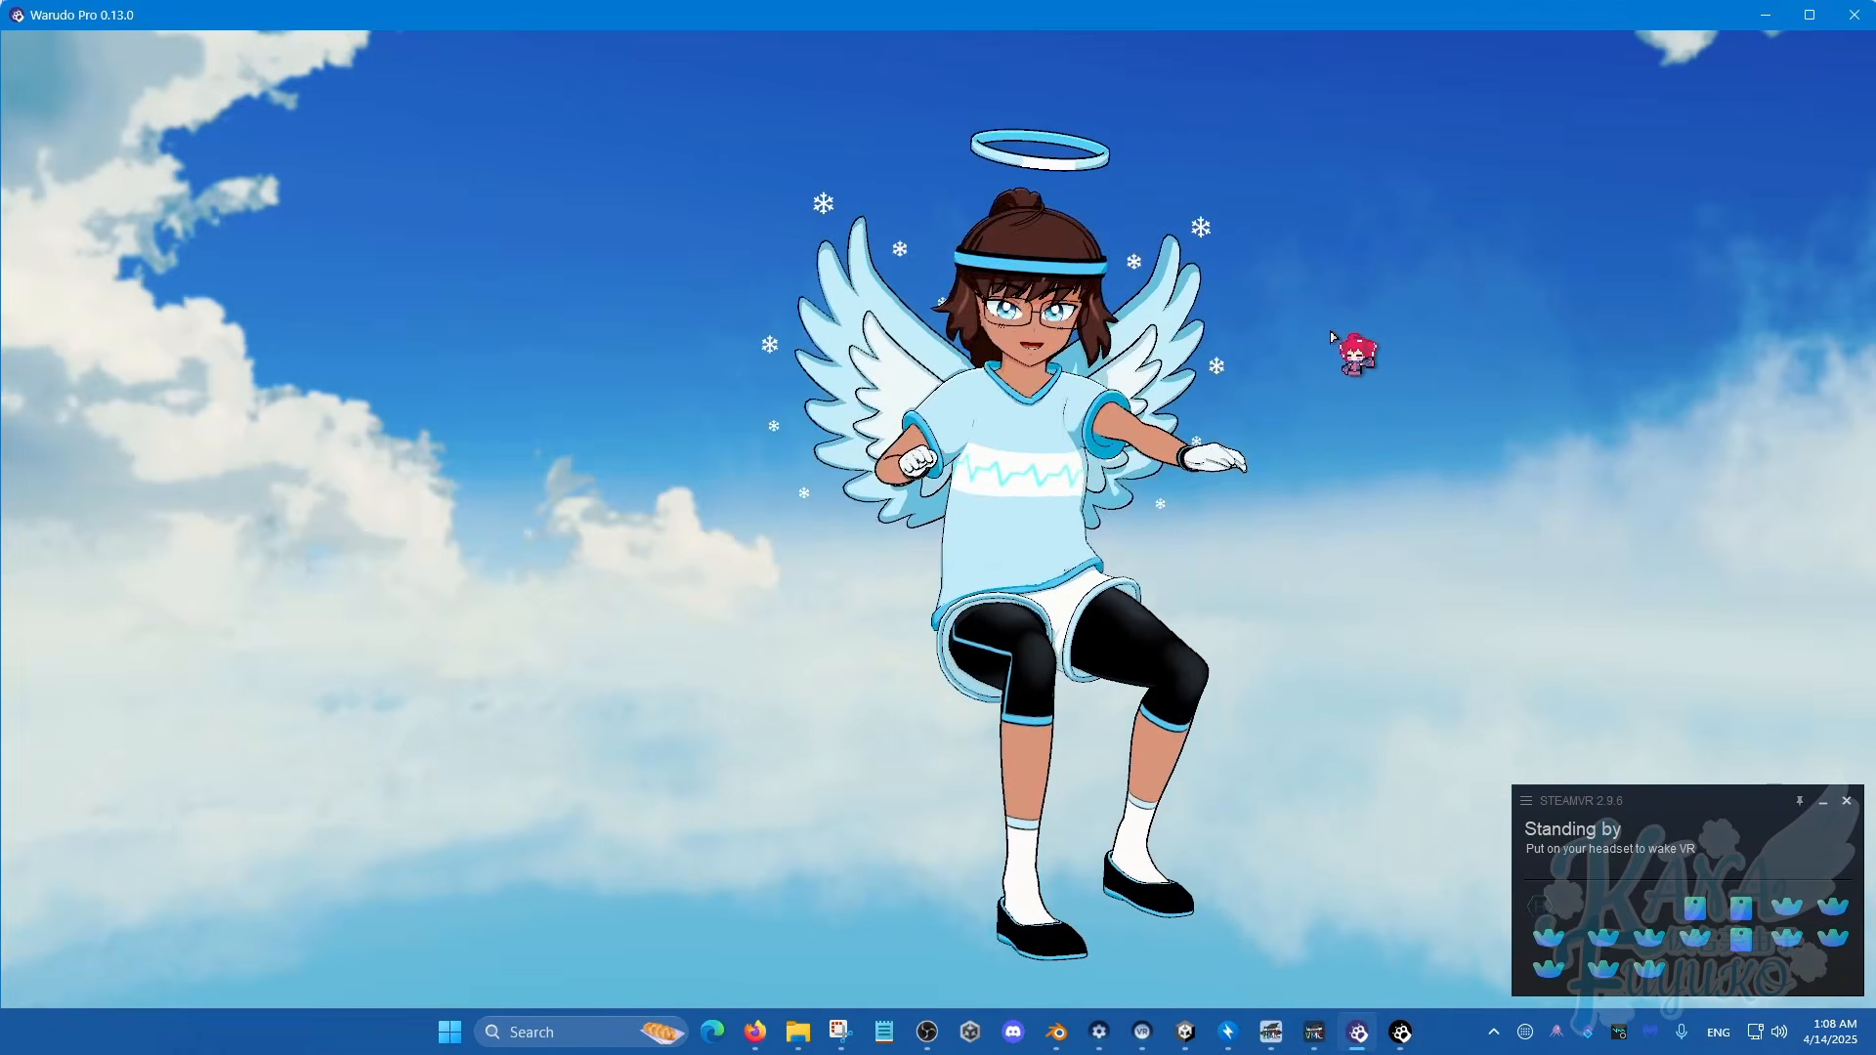